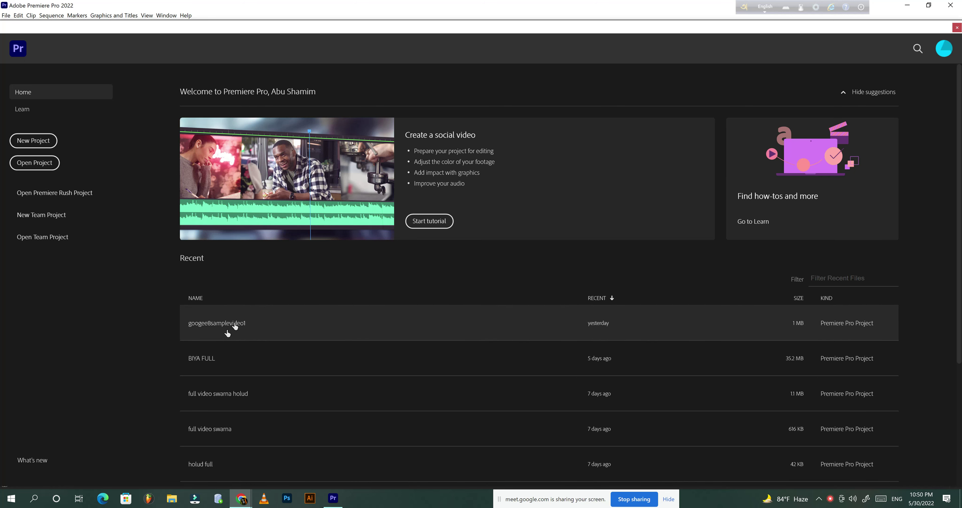
# Open the recent project googee8samplevideo1 from the Home screen
pyautogui.click(235, 325)
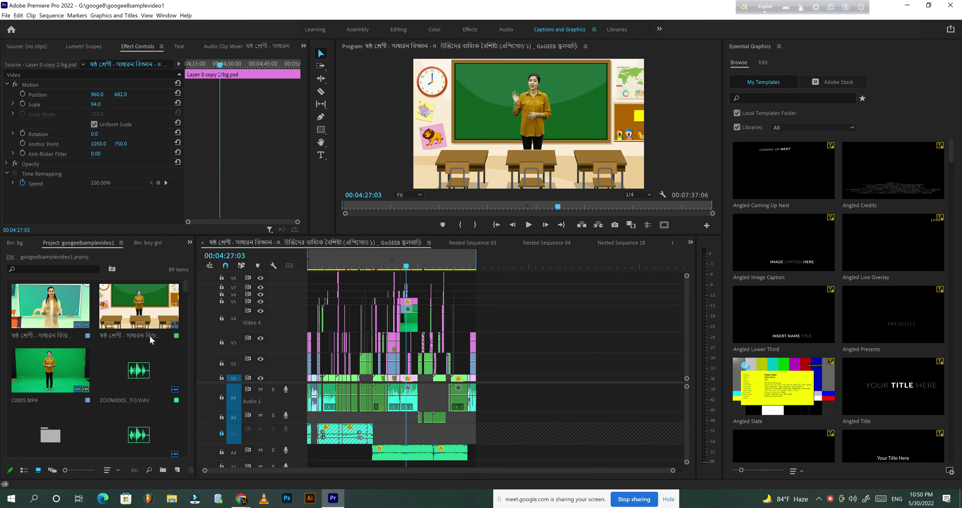
# Widen the project bin to three thumbnail columns beside the timeline, then open the Import dialog
pyautogui.moveTo(195, 328); pyautogui.dragTo(257, 325)
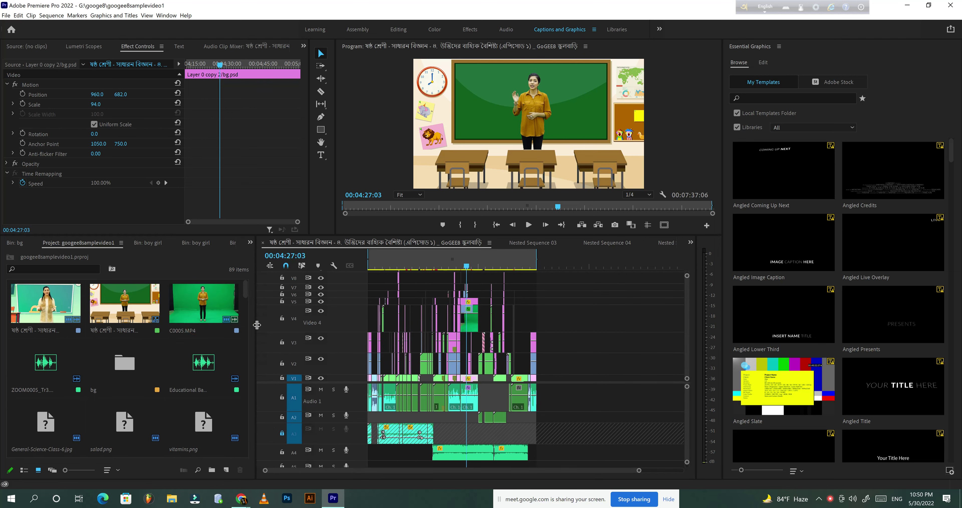
pyautogui.scroll(-2, 96, 373)
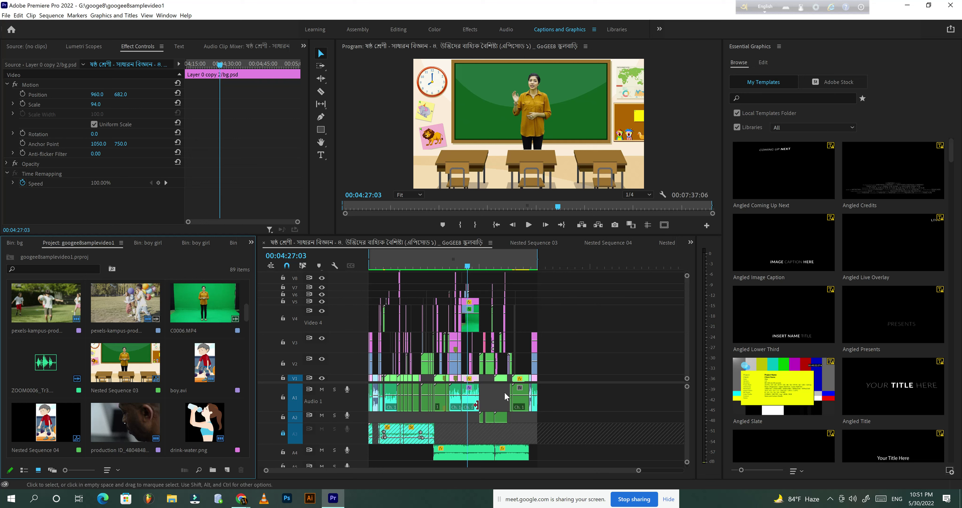
pyautogui.doubleClick(244, 414)
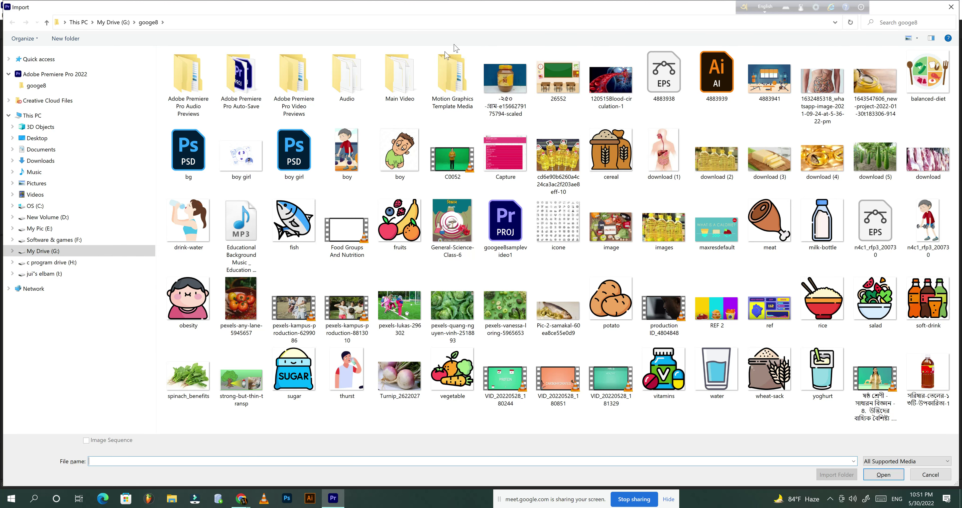
# In the Main Video folder, select the green-screen clips C0020 through C0051, then return to googe8
pyautogui.doubleClick(406, 76)
pyautogui.moveTo(676, 170)
pyautogui.mouseDown()
pyautogui.moveTo(341, 88)
pyautogui.moveTo(155, 67)
pyautogui.mouseUp()
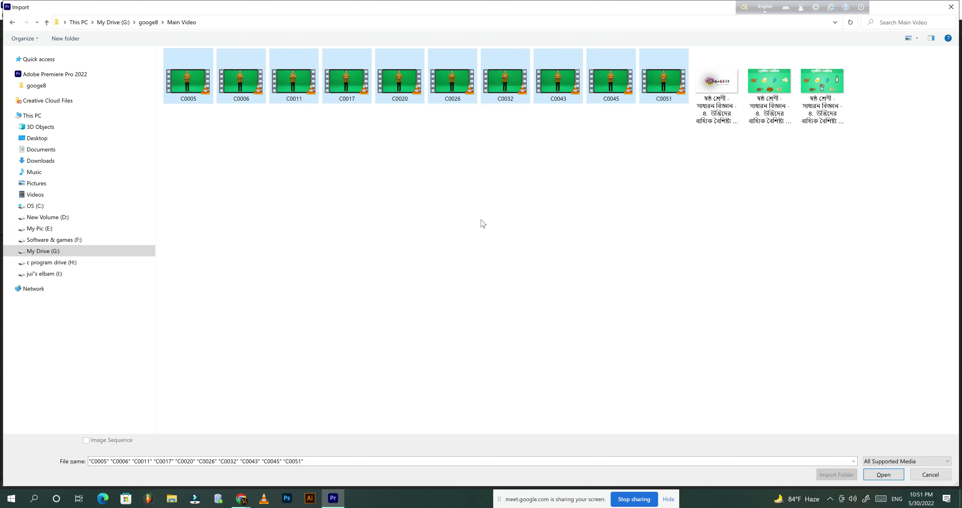
pyautogui.click(481, 221)
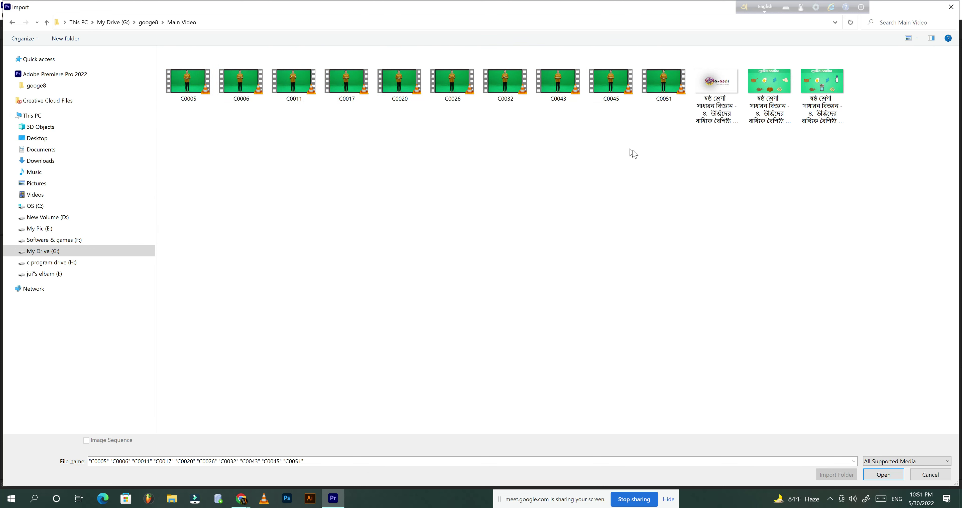
pyautogui.moveTo(650, 137)
pyautogui.mouseDown()
pyautogui.moveTo(301, 77)
pyautogui.moveTo(161, 69)
pyautogui.mouseUp()
pyautogui.click(46, 22)
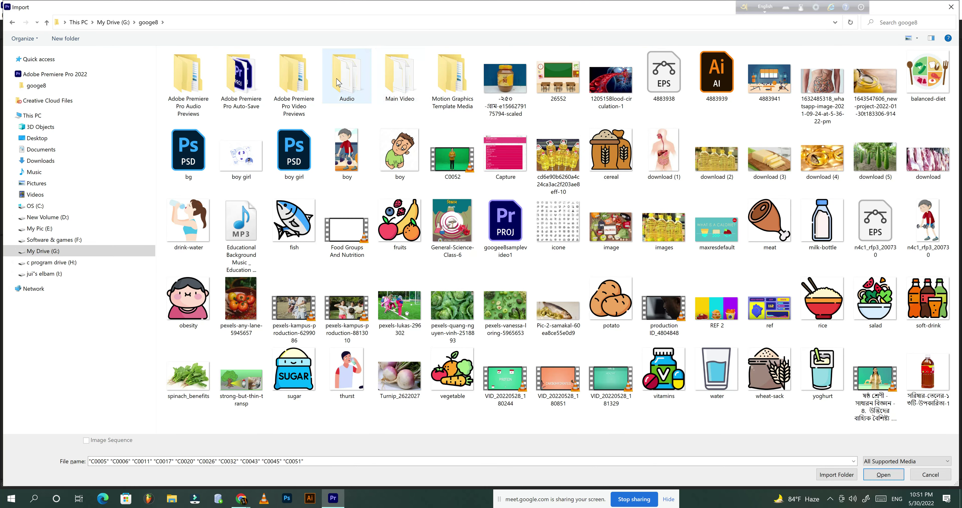
# In the Audio folder, select ZOOM0006_Tr3 through ZOOM0052_Tr3, then return to googe8
pyautogui.click(351, 86)
pyautogui.doubleClick(351, 86)
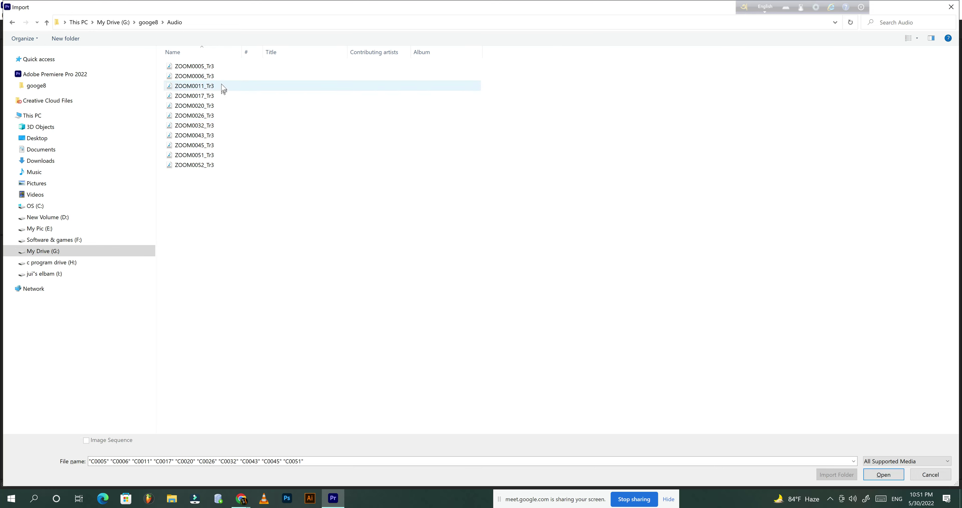
pyautogui.moveTo(237, 224); pyautogui.dragTo(205, 72)
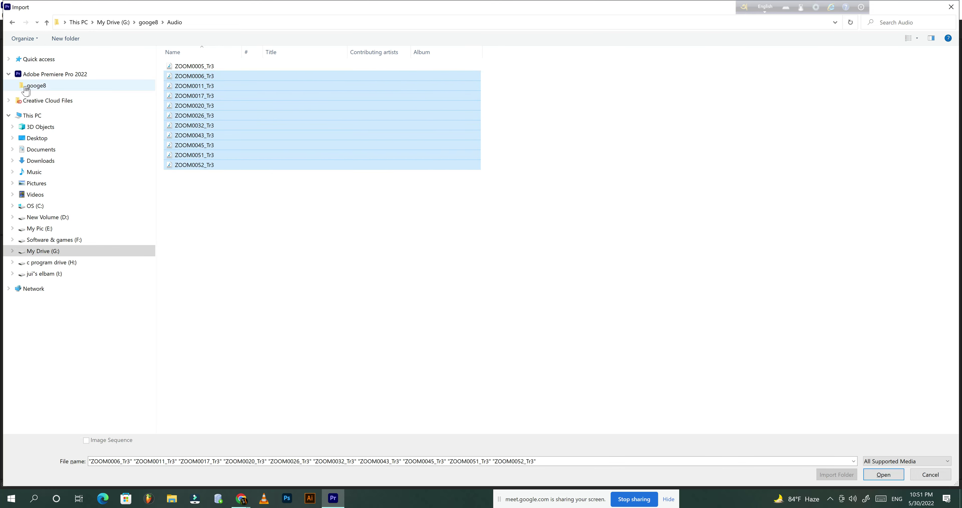
pyautogui.click(13, 22)
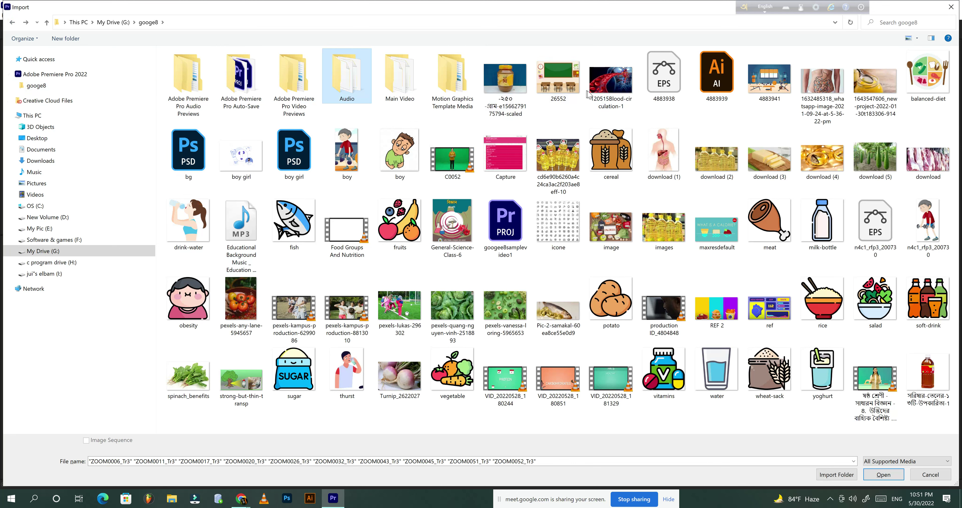
pyautogui.click(509, 87)
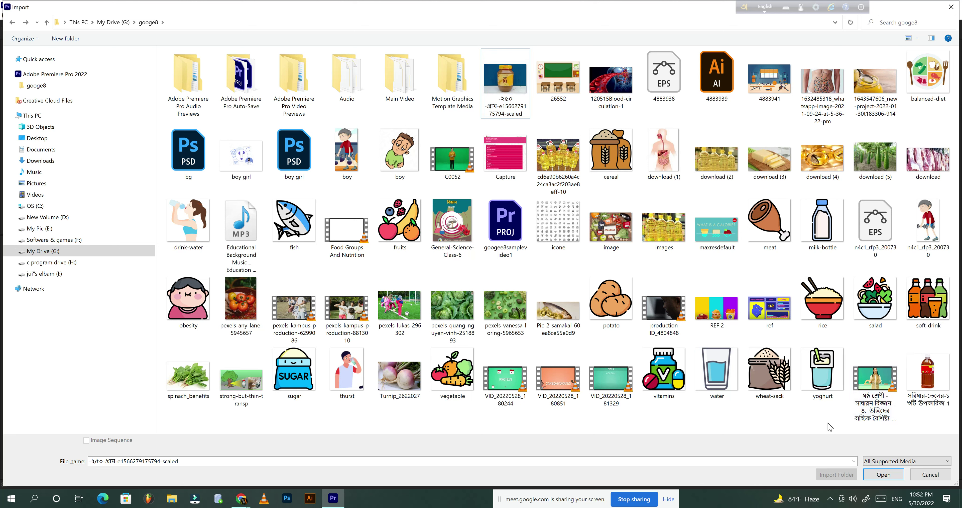
pyautogui.moveTo(827, 424); pyautogui.dragTo(881, 388)
pyautogui.click(922, 432)
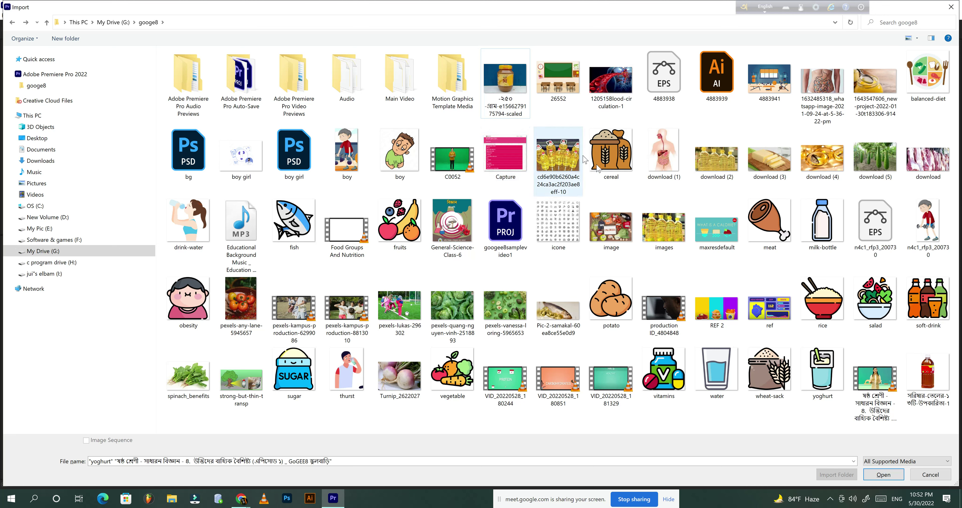
pyautogui.click(185, 157)
pyautogui.click(296, 167)
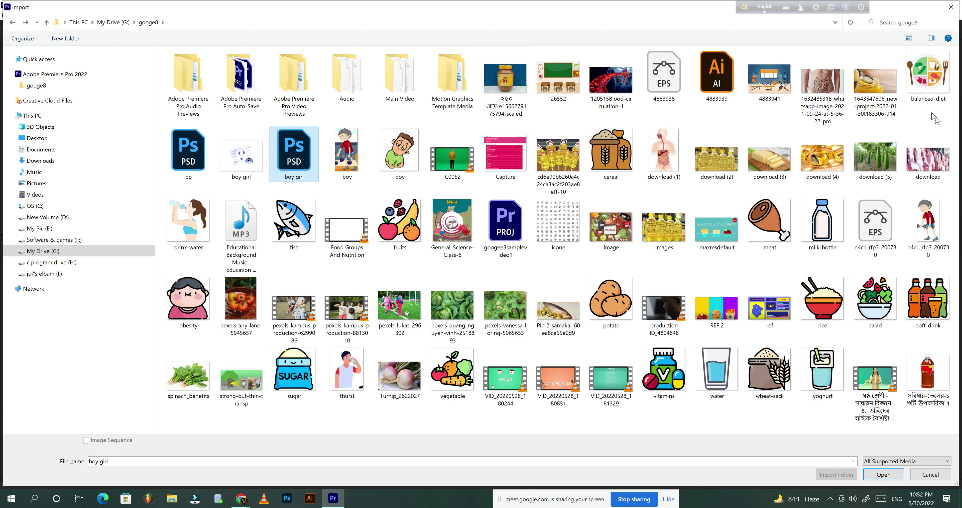
pyautogui.click(726, 93)
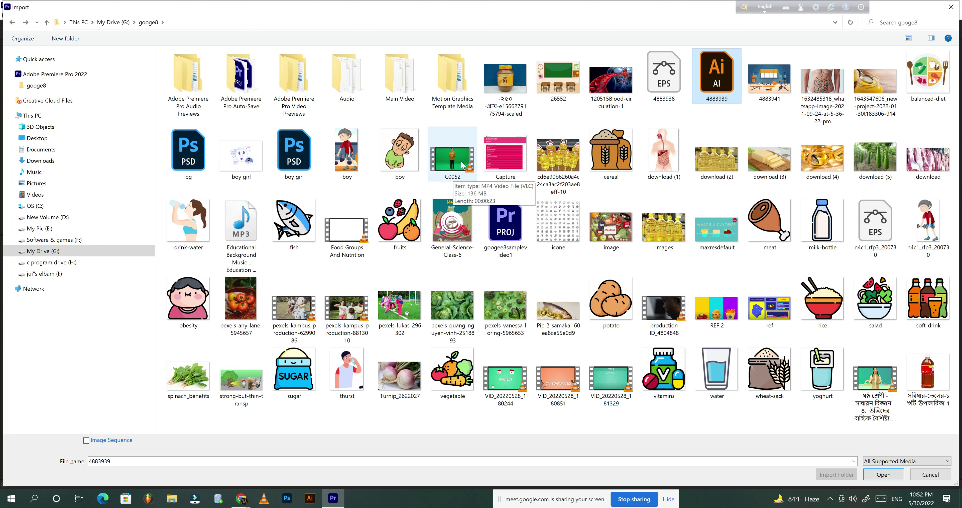
pyautogui.click(459, 169)
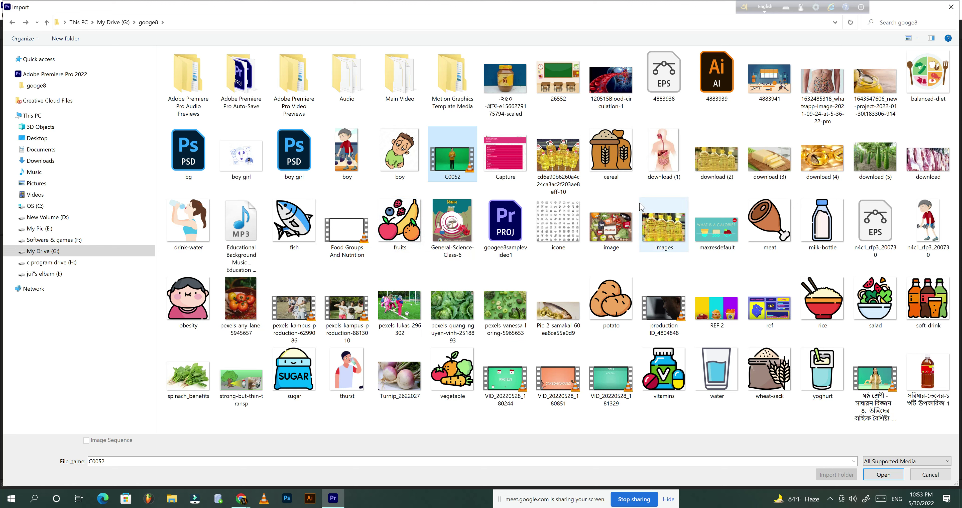
pyautogui.rightClick(566, 84)
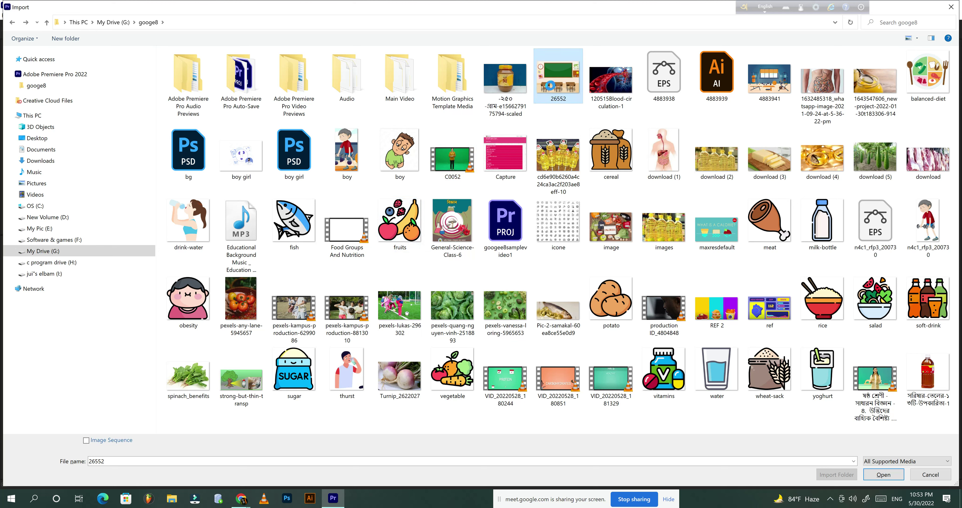
# Preview the 26552 classroom image in Photos, then cancel the import without importing anything
pyautogui.click(486, 103)
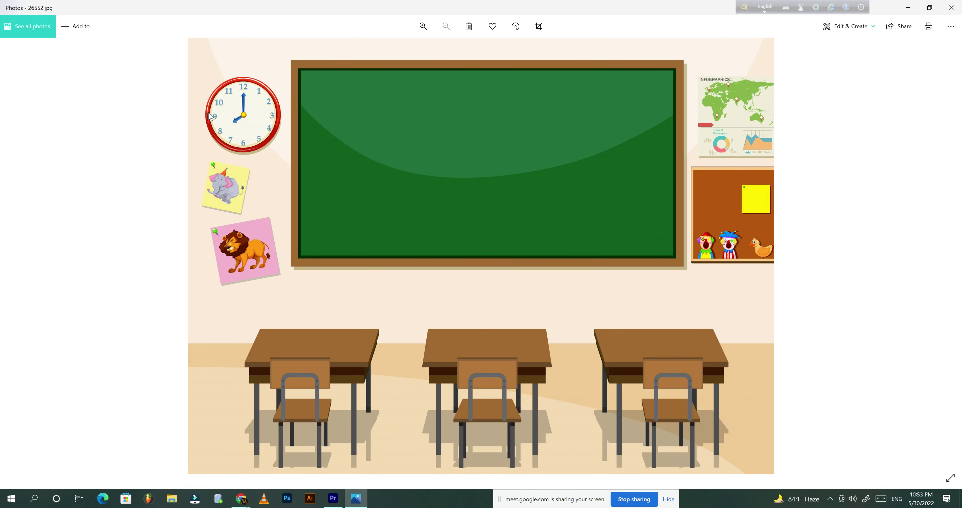
pyautogui.scroll(2, 209, 116)
pyautogui.scroll(-2, 284, 134)
pyautogui.click(951, 8)
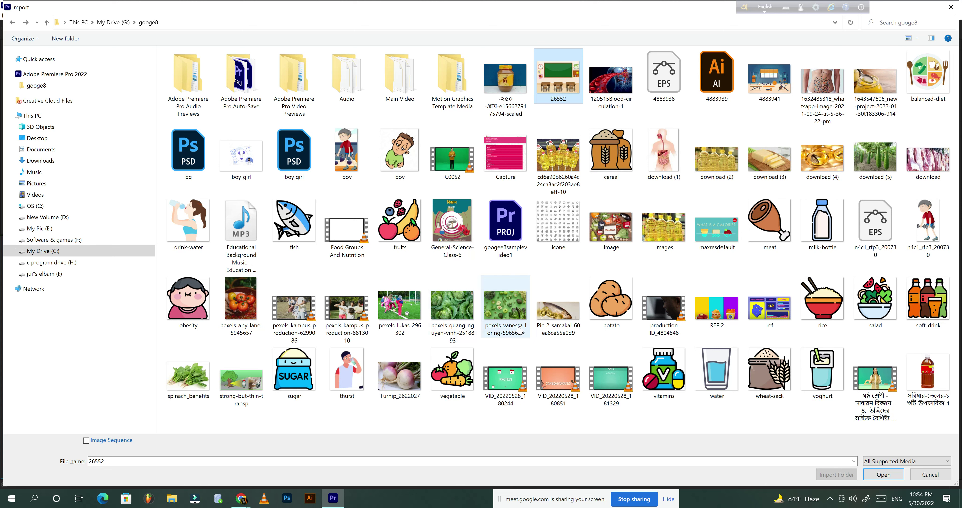
pyautogui.click(510, 320)
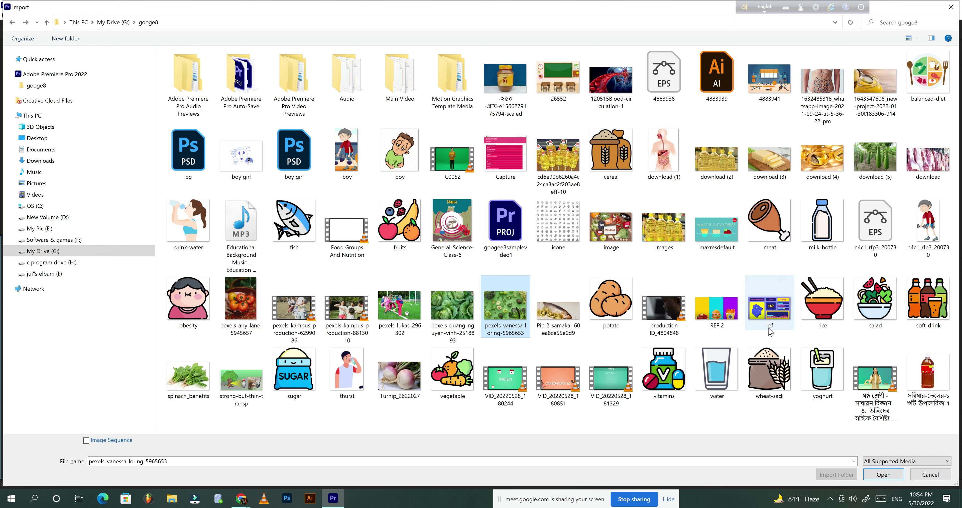
pyautogui.click(926, 474)
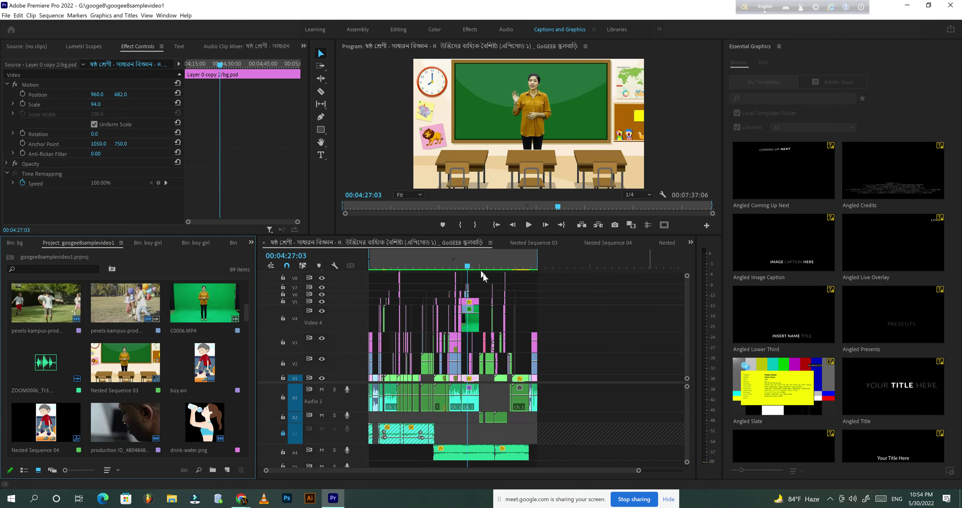
# Zoom in on the timeline and play the sequence from the start to 00:00:00:10
pyautogui.moveTo(468, 267); pyautogui.dragTo(383, 266)
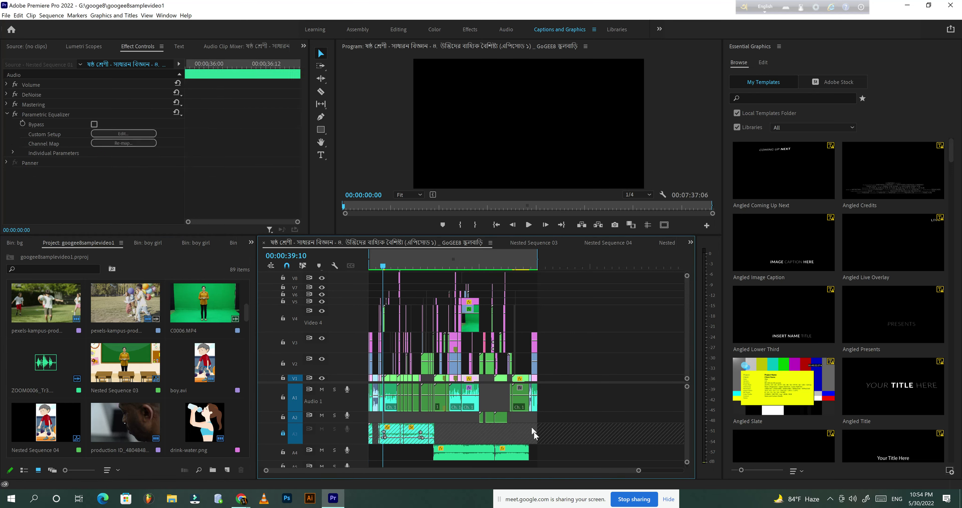
pyautogui.moveTo(639, 472); pyautogui.dragTo(414, 471)
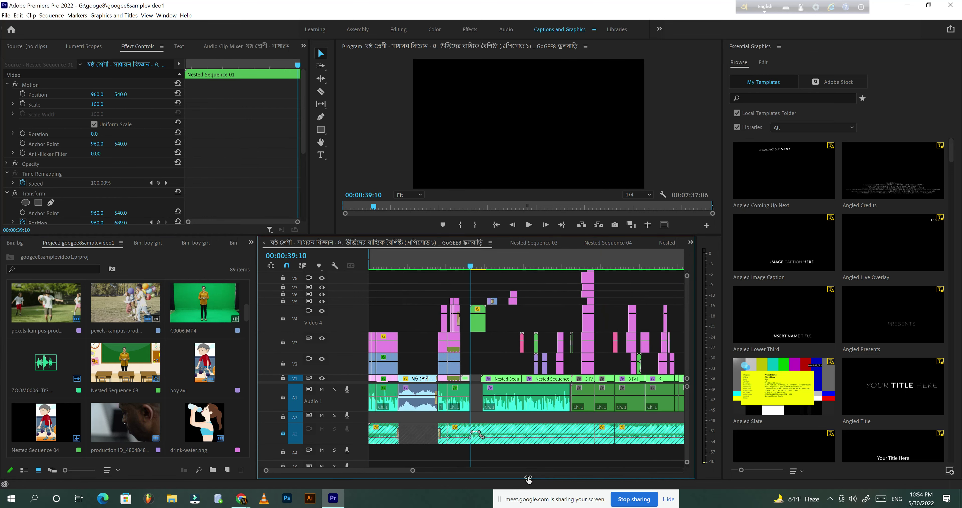
pyautogui.press('Home')
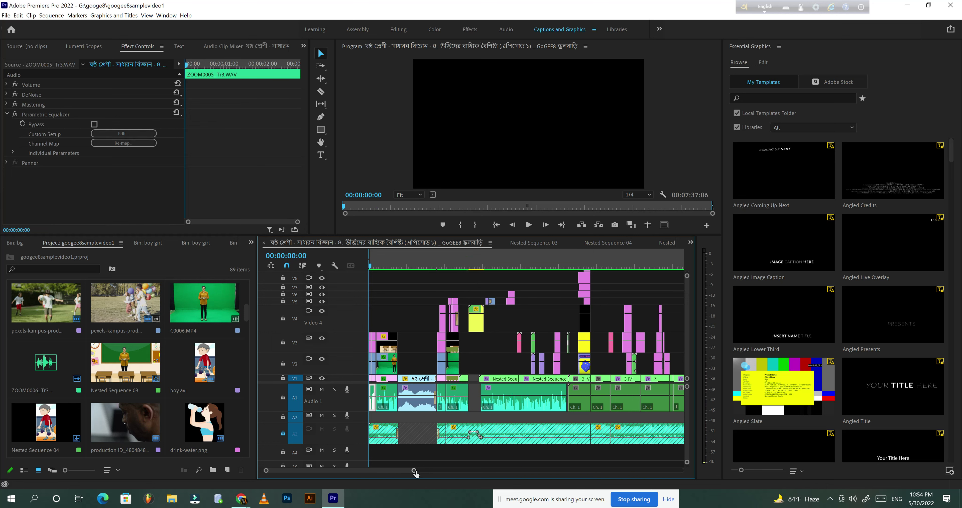
pyautogui.press('=')
pyautogui.press('=')
pyautogui.press('space')
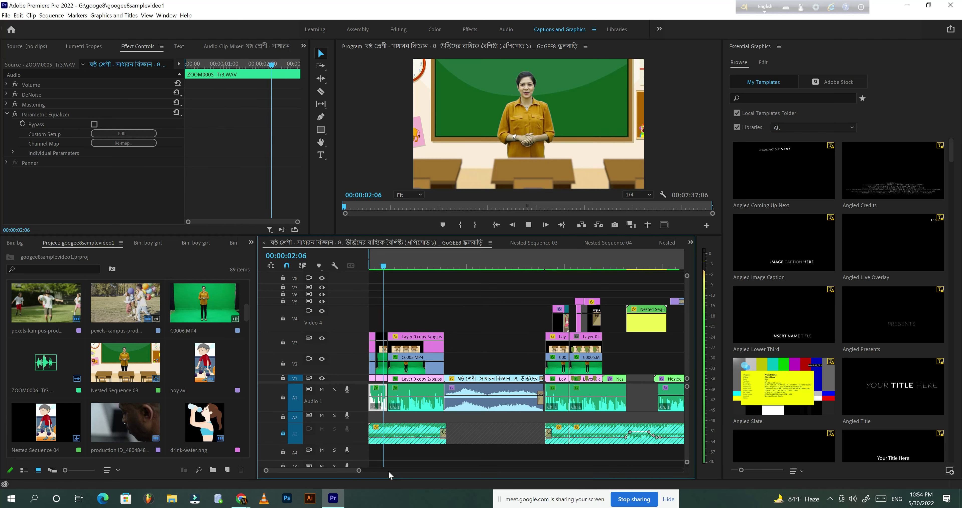
pyautogui.press('space')
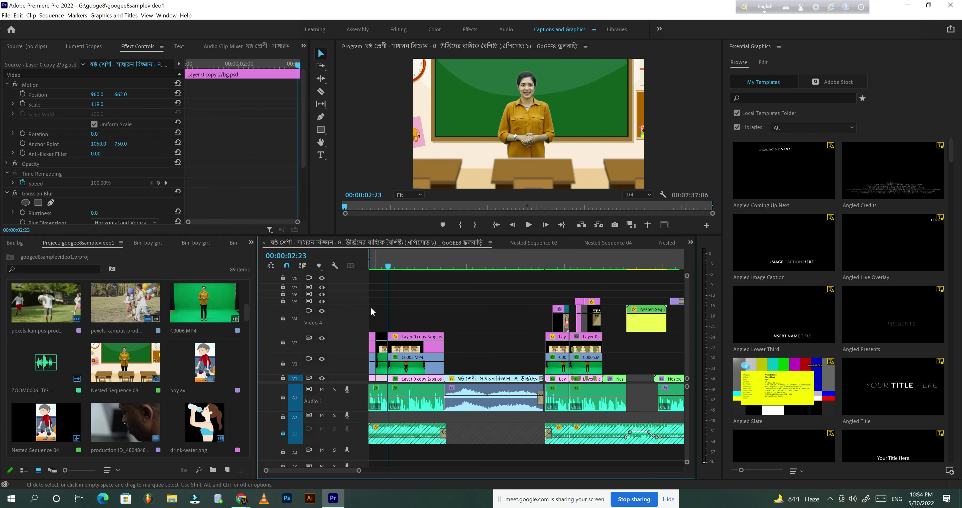
pyautogui.press('Home')
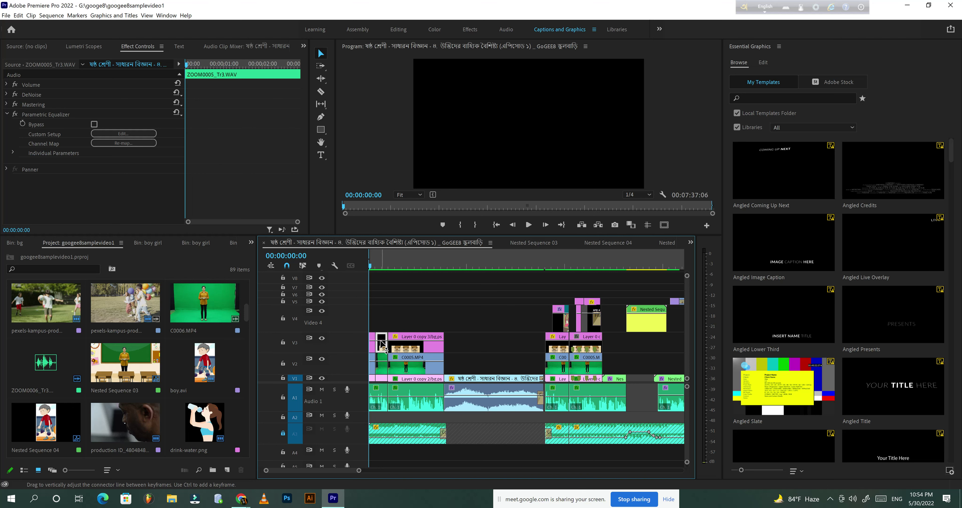
pyautogui.click(373, 266)
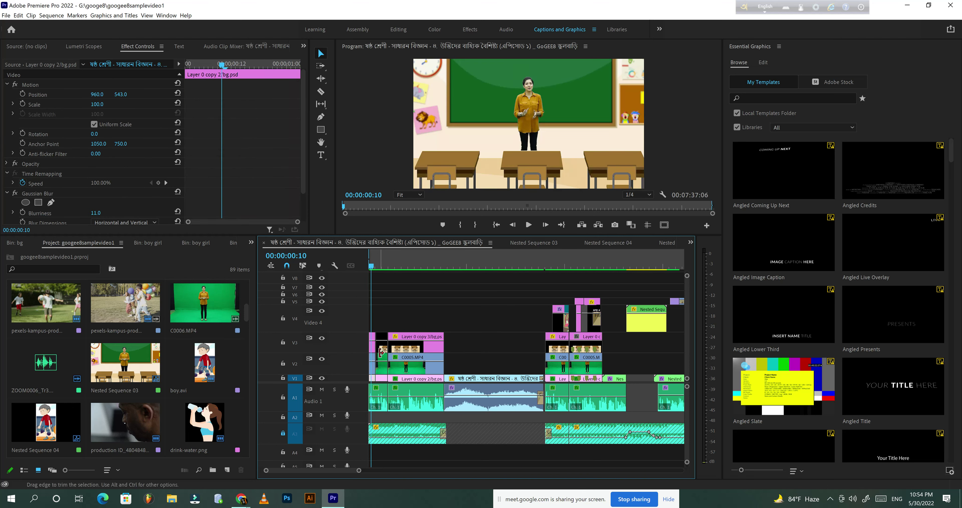
# Select bg.psd on track V3 and toggle the track's visibility off and back on
pyautogui.click(371, 350)
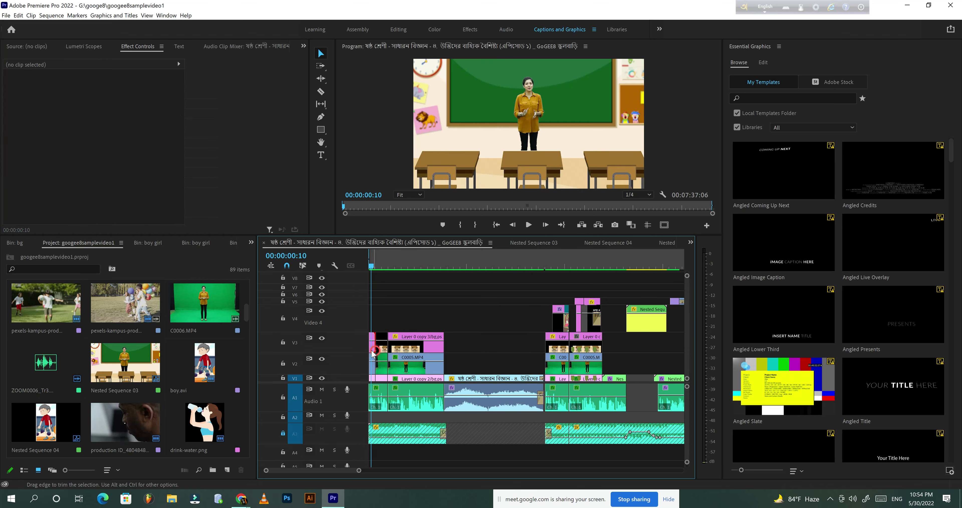
pyautogui.click(321, 338)
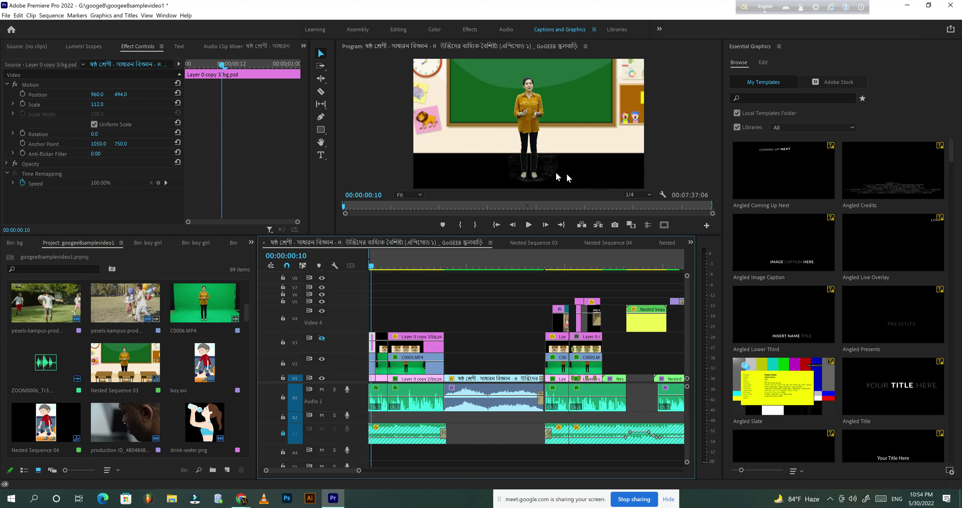
pyautogui.click(322, 338)
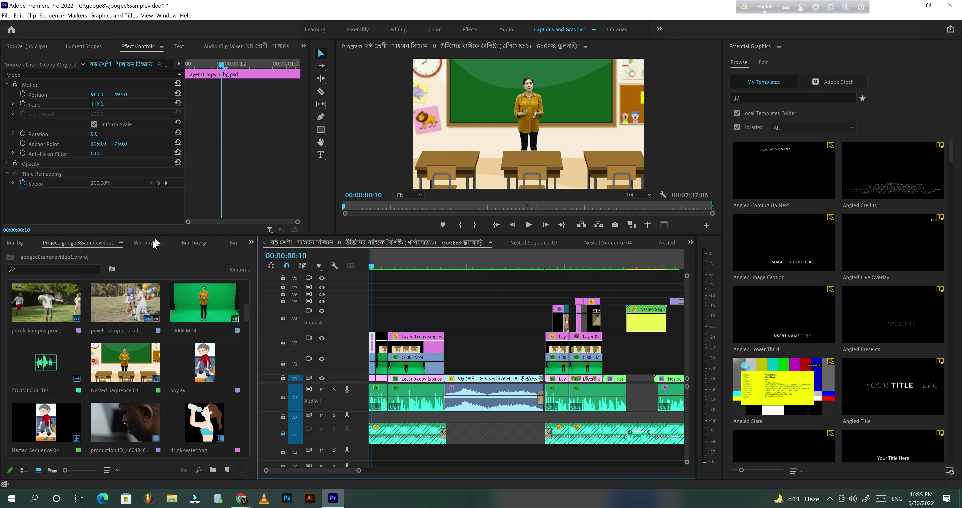
# Inspect the bg bin, return to the full Project list, and switch to File Explorer
pyautogui.click(21, 247)
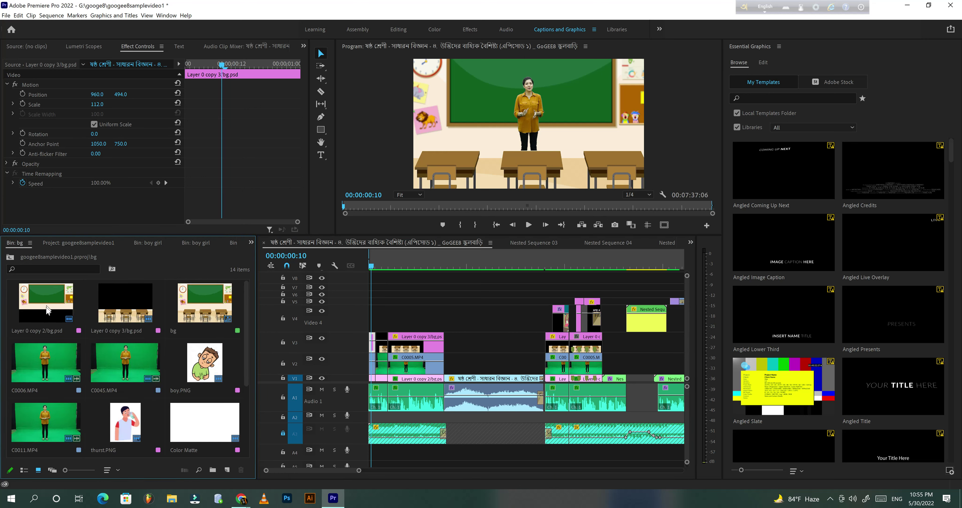
pyautogui.click(91, 245)
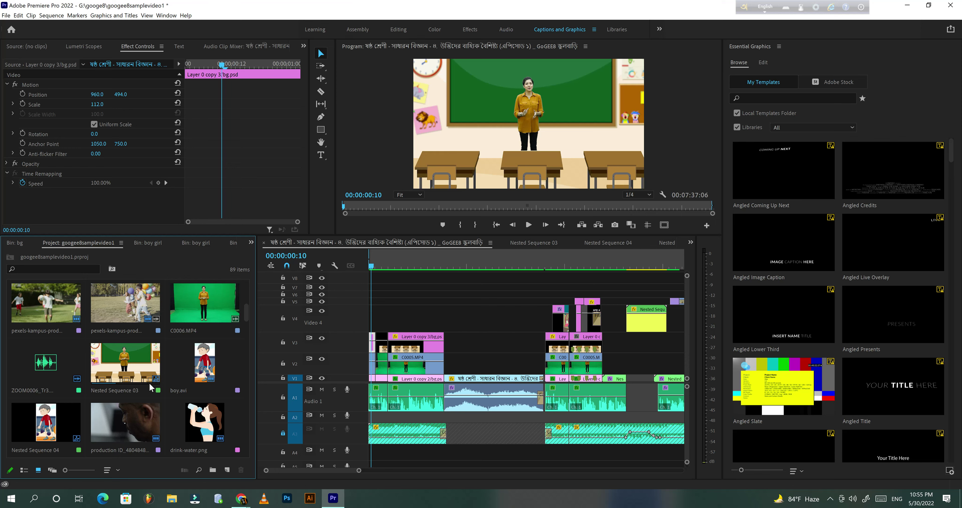
pyautogui.click(171, 498)
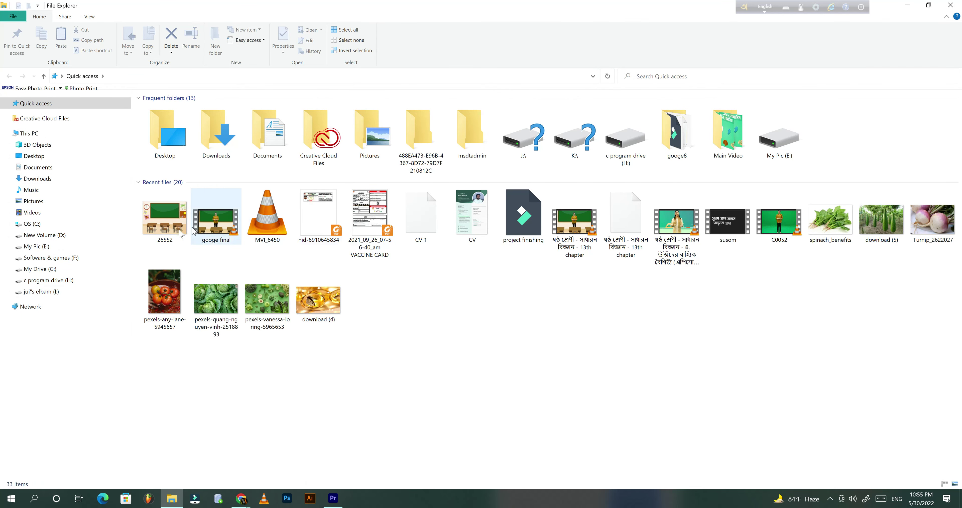
# Open the googe8 folder from 26552's file location and drag bg.psd toward Premiere Pro
pyautogui.rightClick(149, 220)
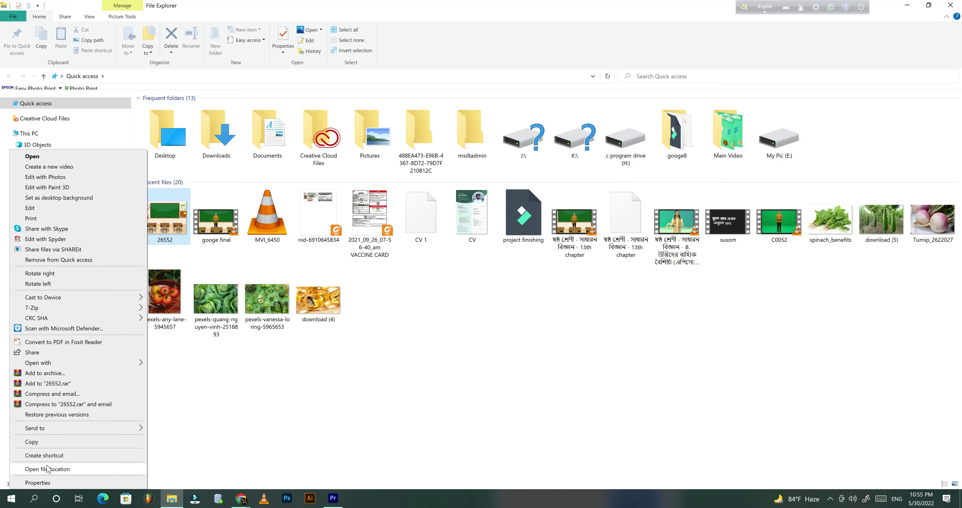
pyautogui.click(48, 468)
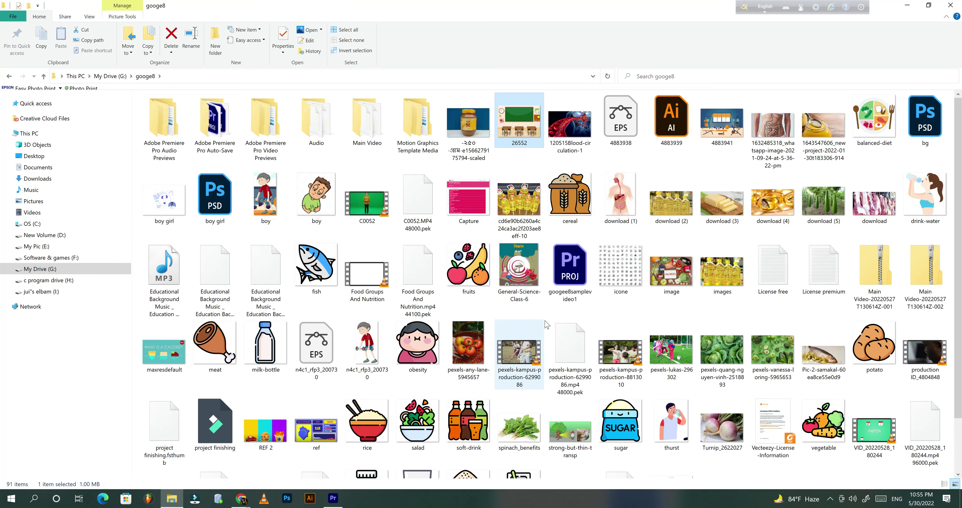
pyautogui.scroll(-2, 546, 323)
pyautogui.scroll(2, 825, 127)
pyautogui.moveTo(925, 132); pyautogui.dragTo(338, 499)
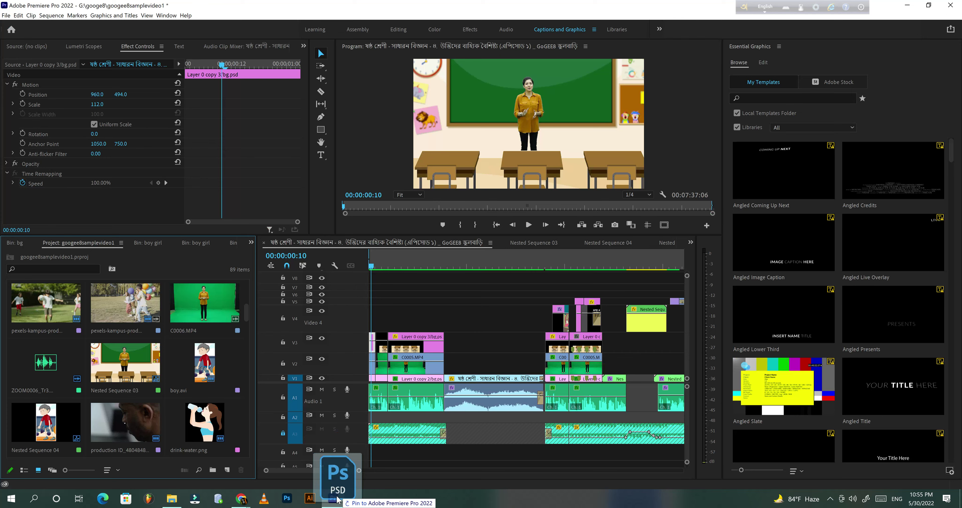
pyautogui.moveTo(338, 499); pyautogui.dragTo(221, 396)
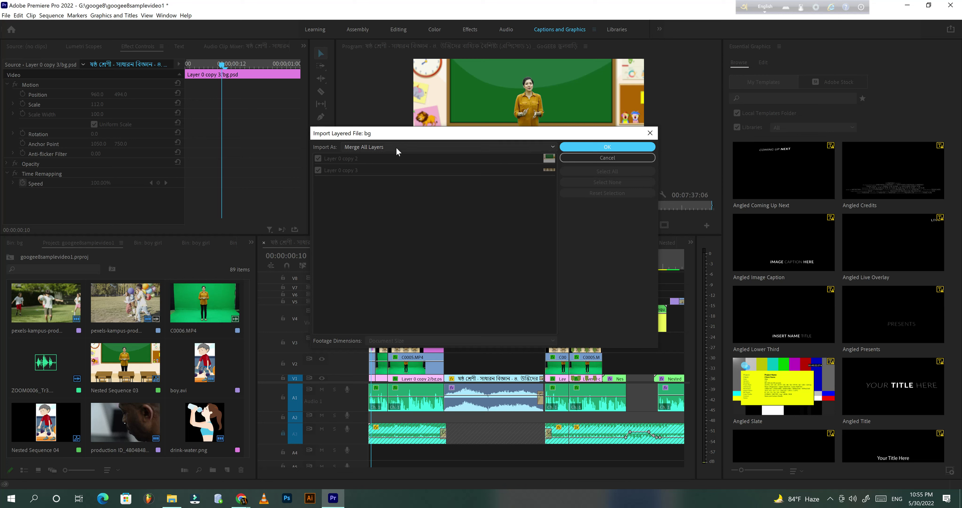
pyautogui.click(389, 146)
pyautogui.click(368, 192)
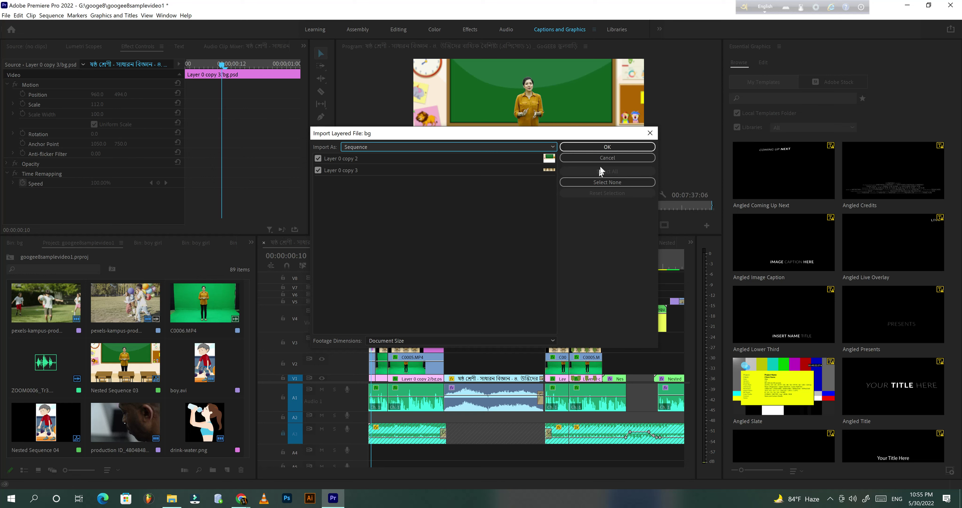
pyautogui.click(617, 158)
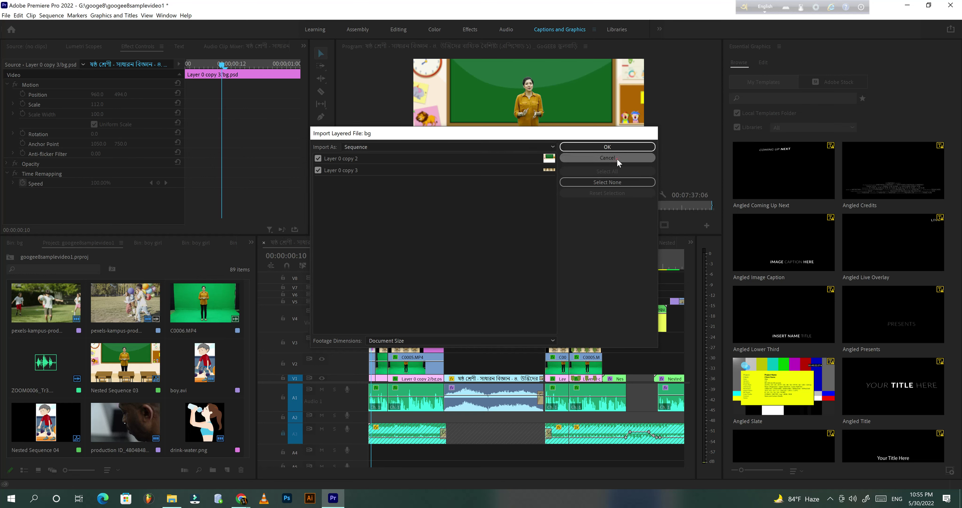
pyautogui.click(373, 381)
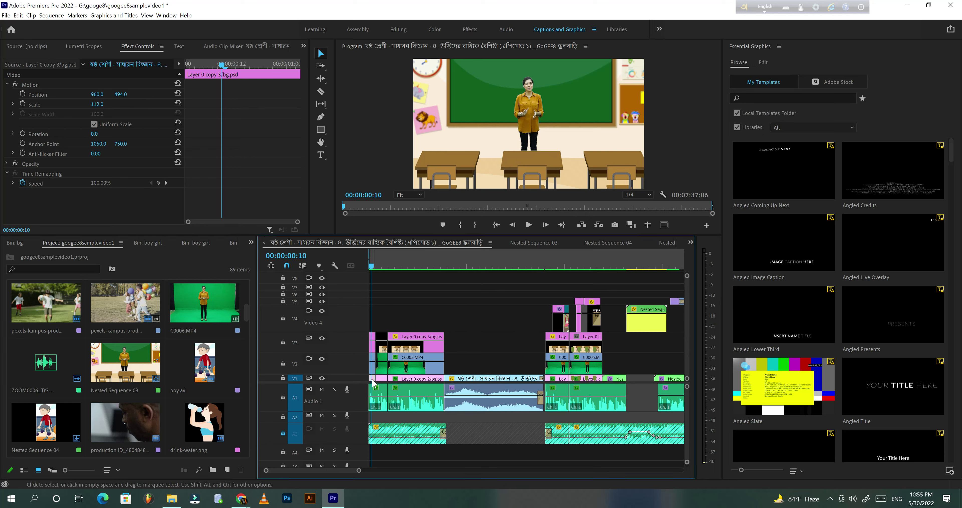
# Select presenter clip C0005.MP4 and hide the graphics track V3 and classroom track V1
pyautogui.click(372, 362)
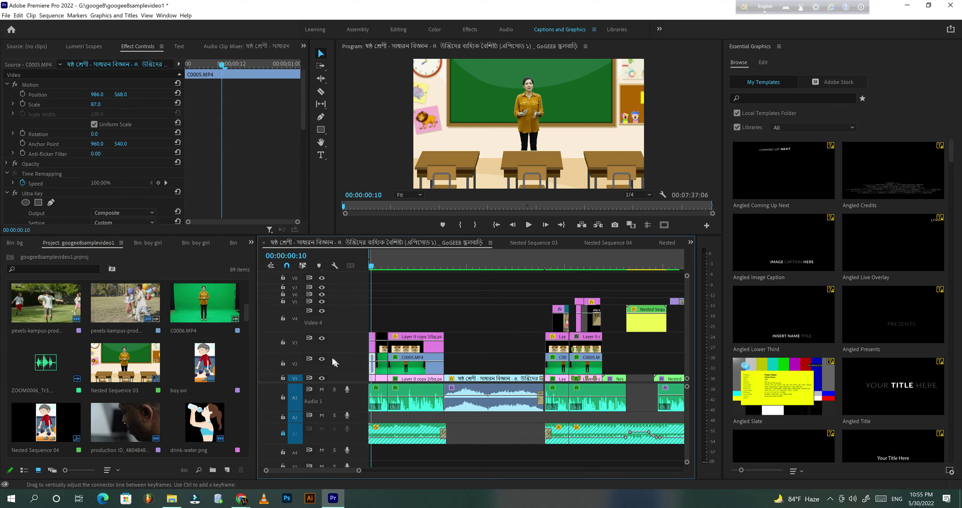
pyautogui.click(321, 358)
pyautogui.click(322, 358)
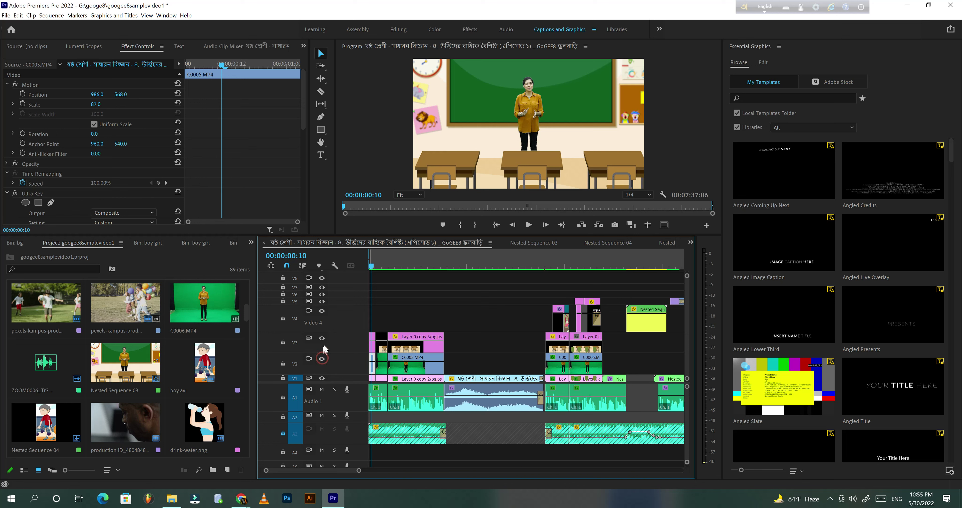
pyautogui.click(321, 337)
pyautogui.click(321, 378)
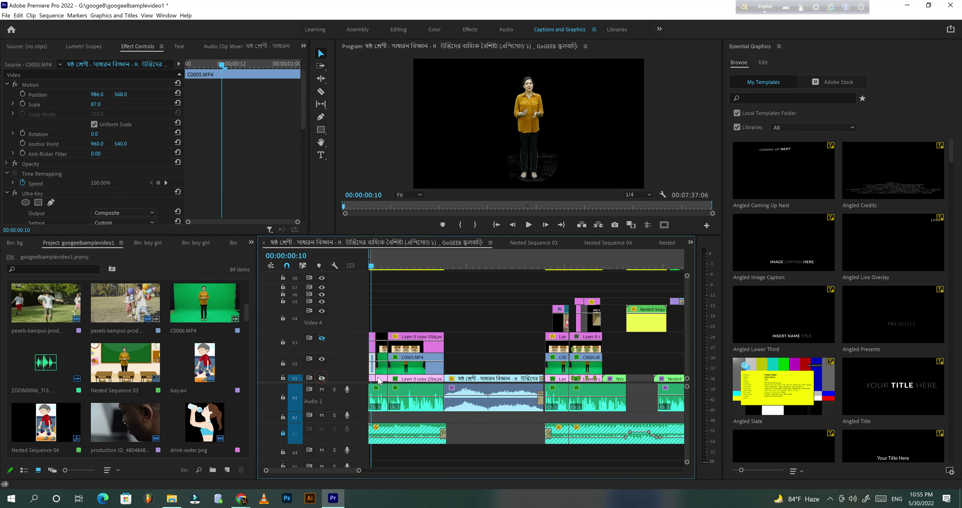
# Disable the presenter's Ultra Key, then delete Mask (1) under Opacity and undo the deletion
pyautogui.click(6, 193)
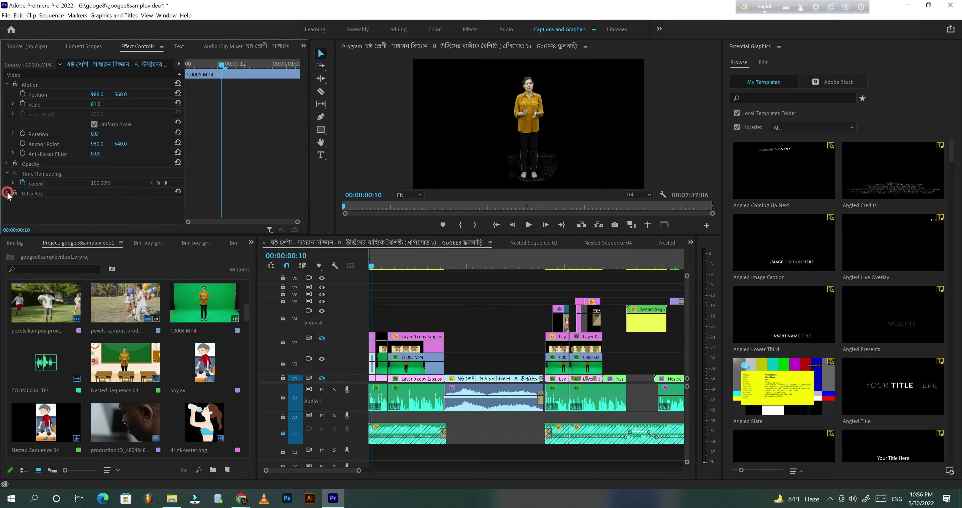
pyautogui.click(15, 193)
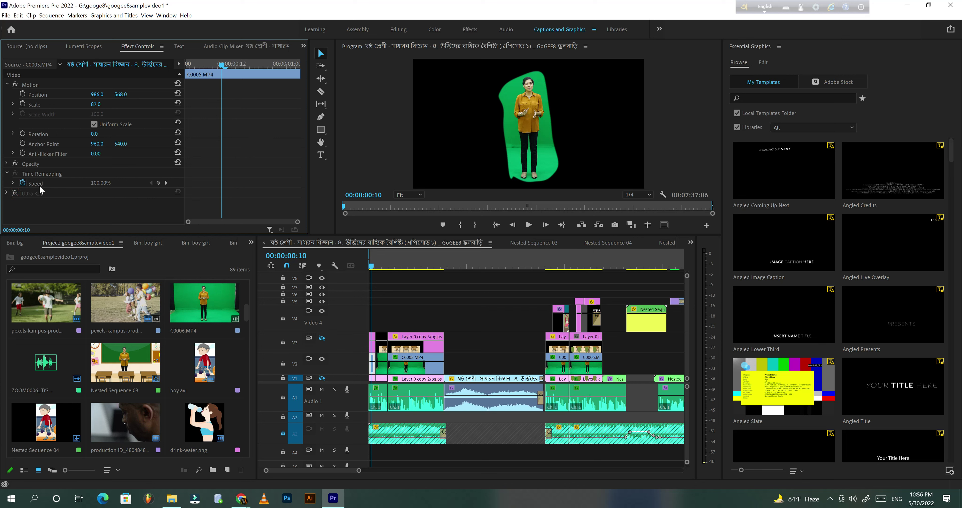
pyautogui.click(6, 163)
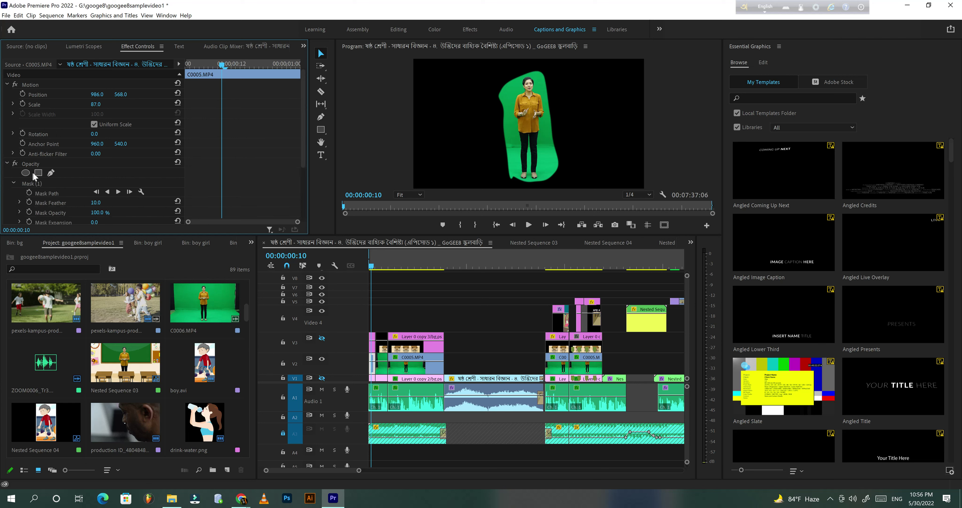
pyautogui.click(48, 183)
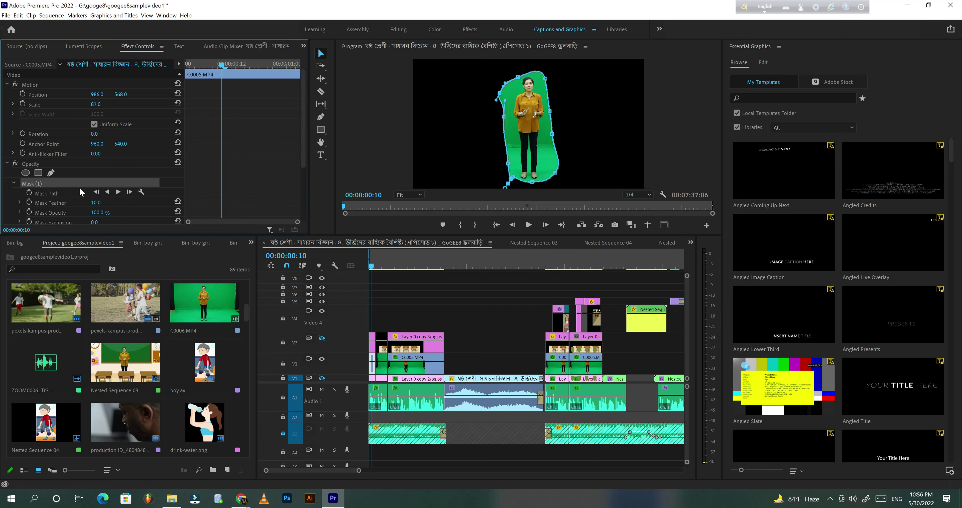
pyautogui.press('Delete')
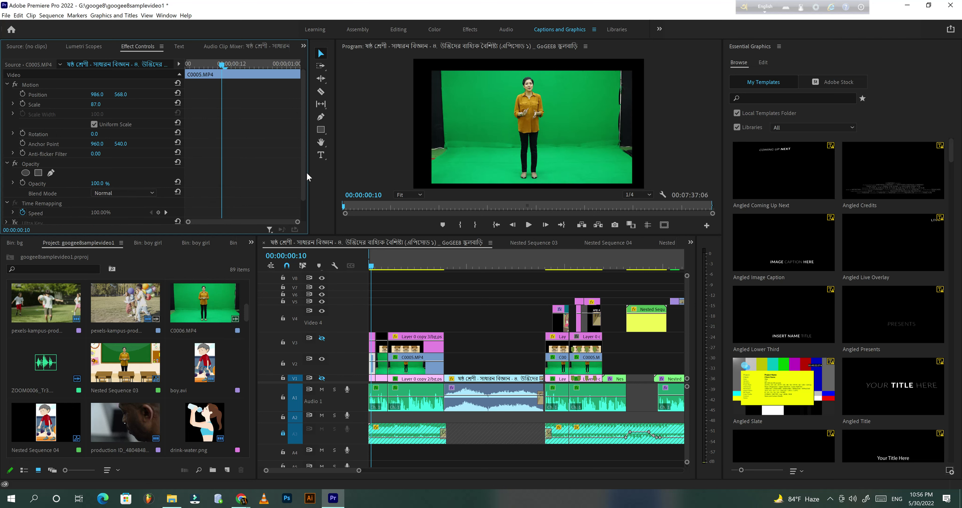
pyautogui.hotkey('ctrl', 'z')
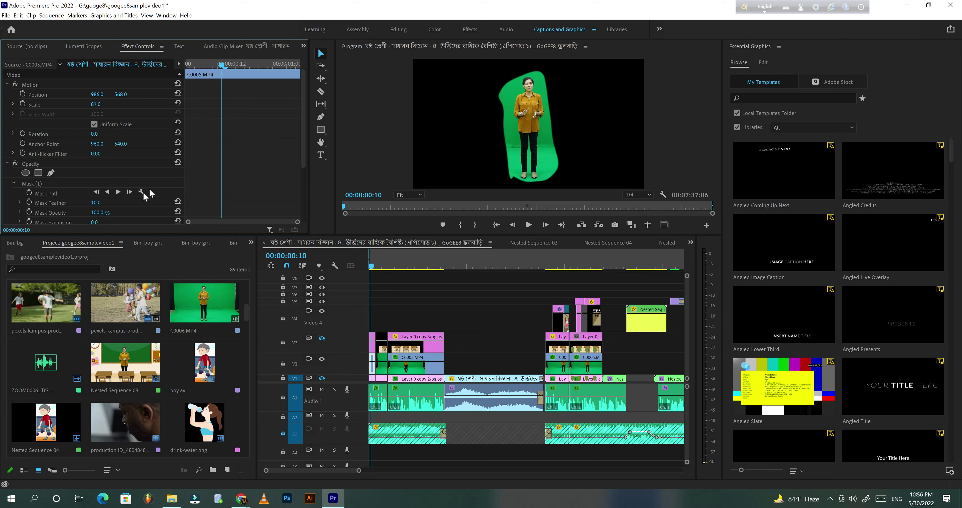
pyautogui.scroll(-3, 138, 189)
# In the Effects workspace, search for Ultra Key and apply it to C0005.MP4
pyautogui.click(482, 30)
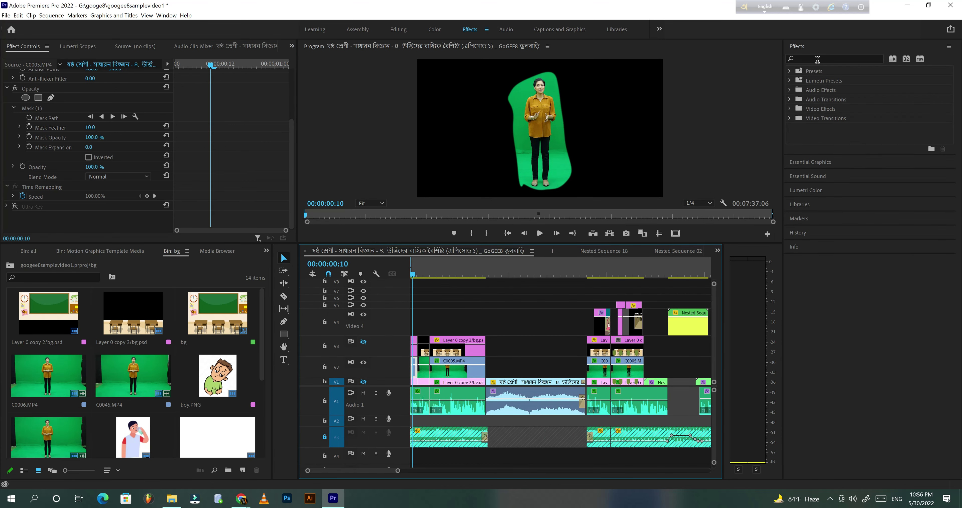
pyautogui.click(817, 59)
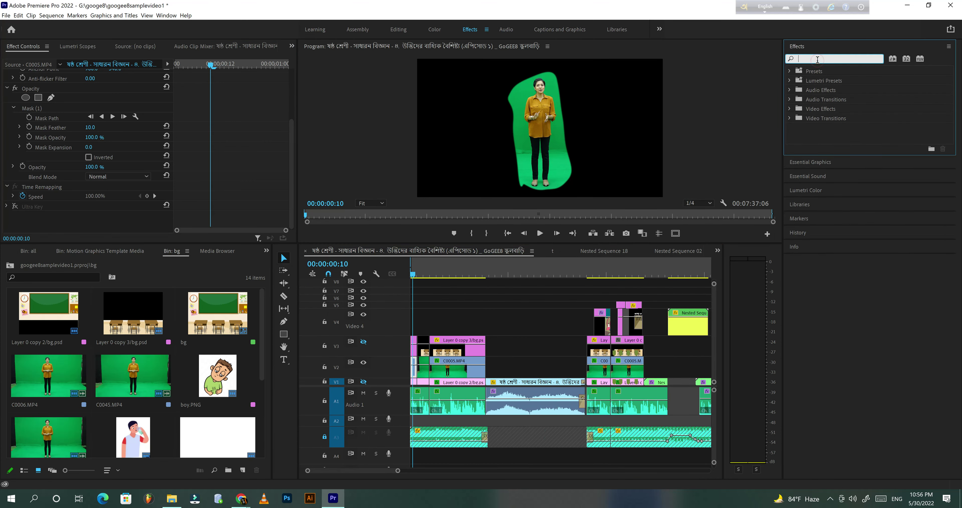
pyautogui.write('u')
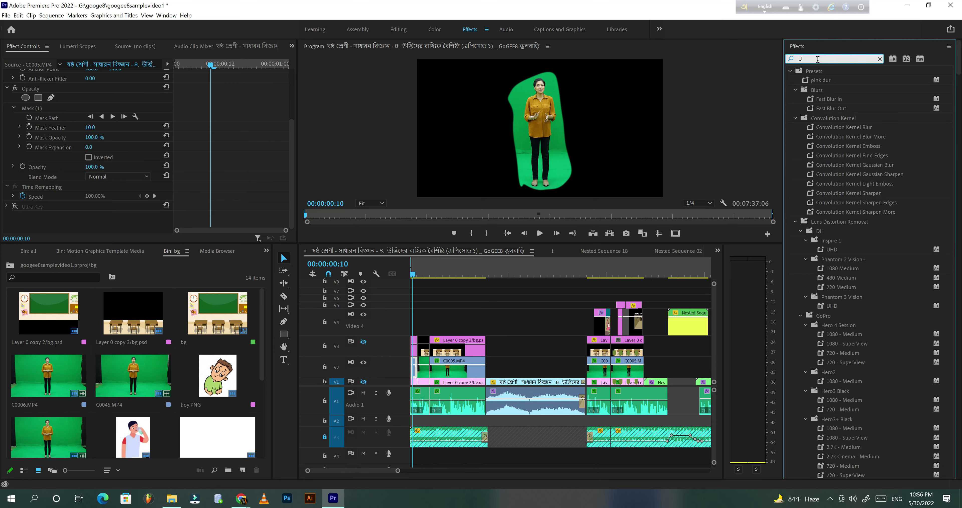
pyautogui.write('LTRA KEY')
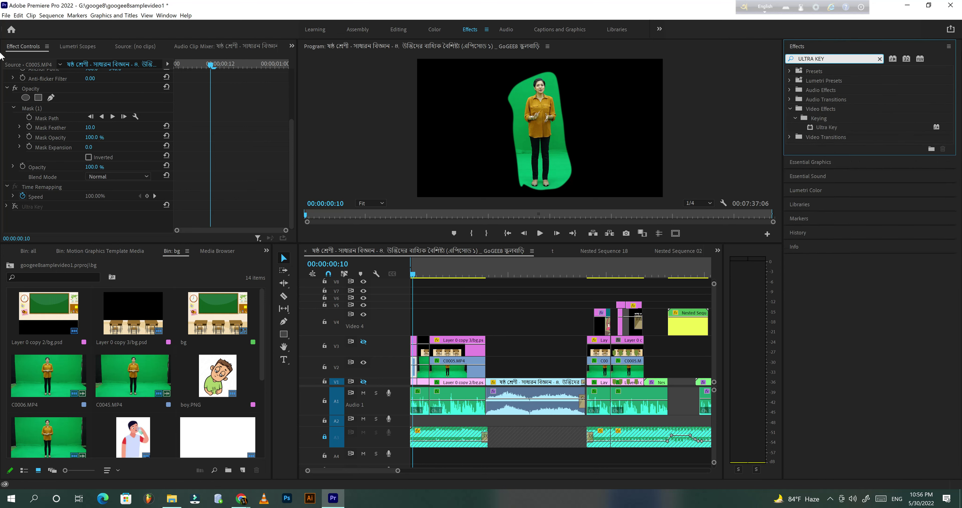
pyautogui.click(821, 129)
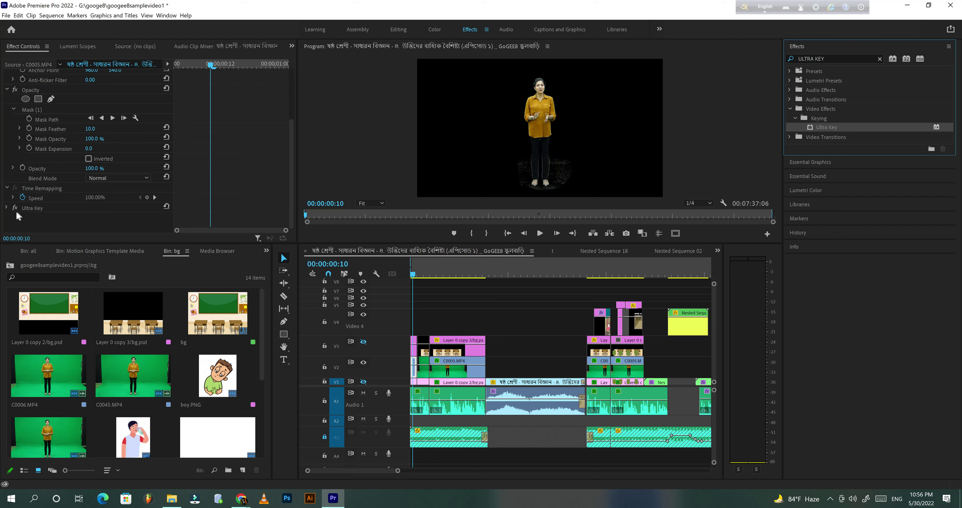
# Set the Ultra Key setting to Aggressive and sample the green background as the key colour
pyautogui.click(6, 208)
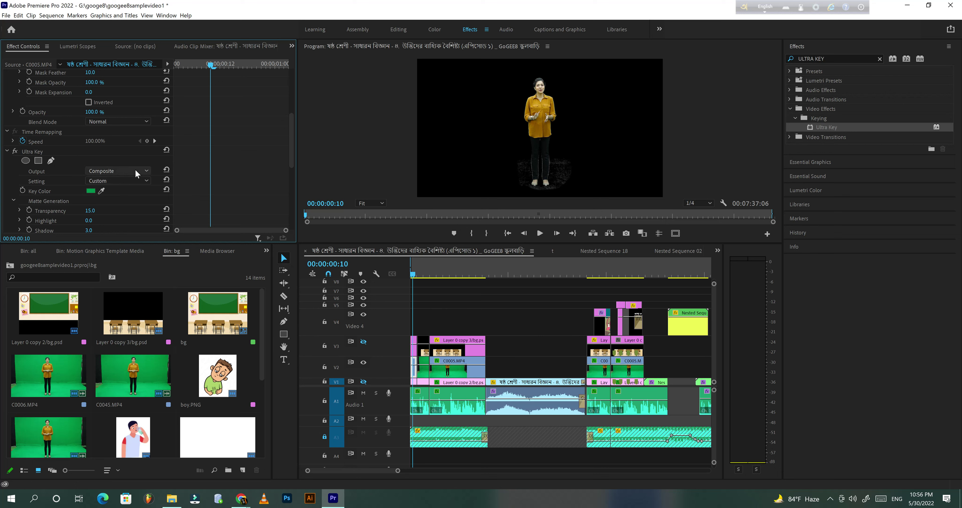
pyautogui.click(116, 180)
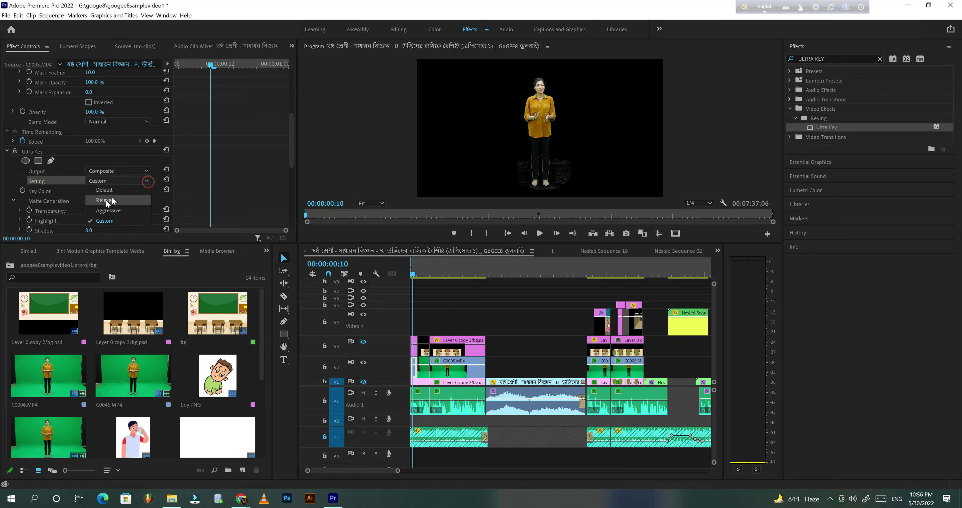
pyautogui.click(119, 212)
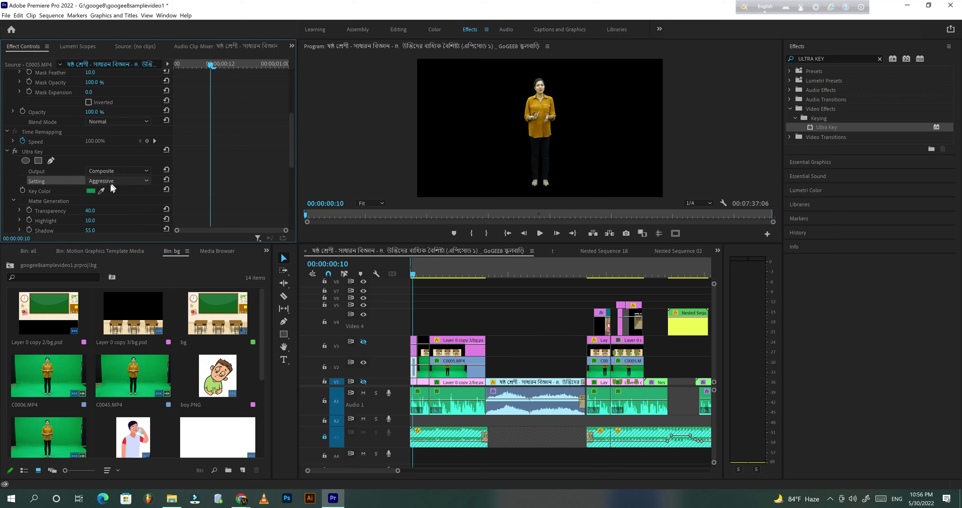
pyautogui.click(101, 191)
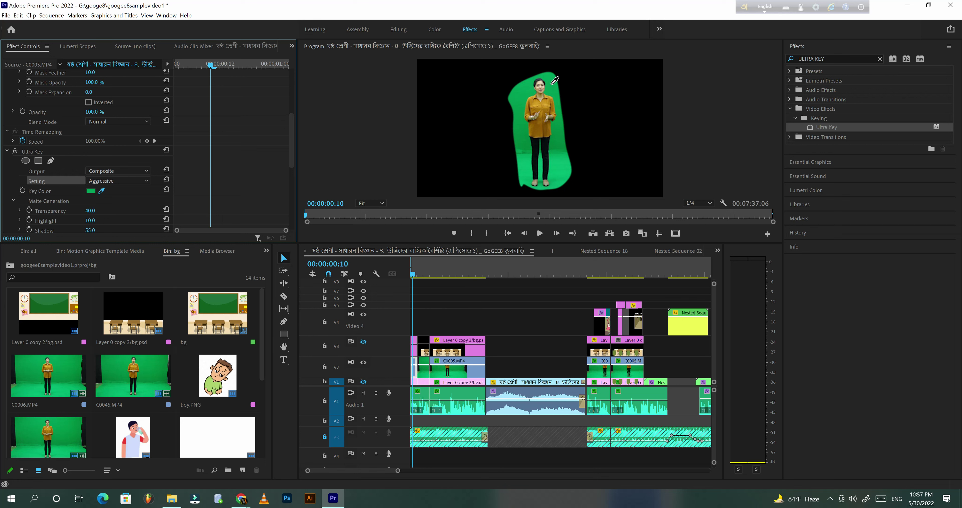
pyautogui.click(552, 84)
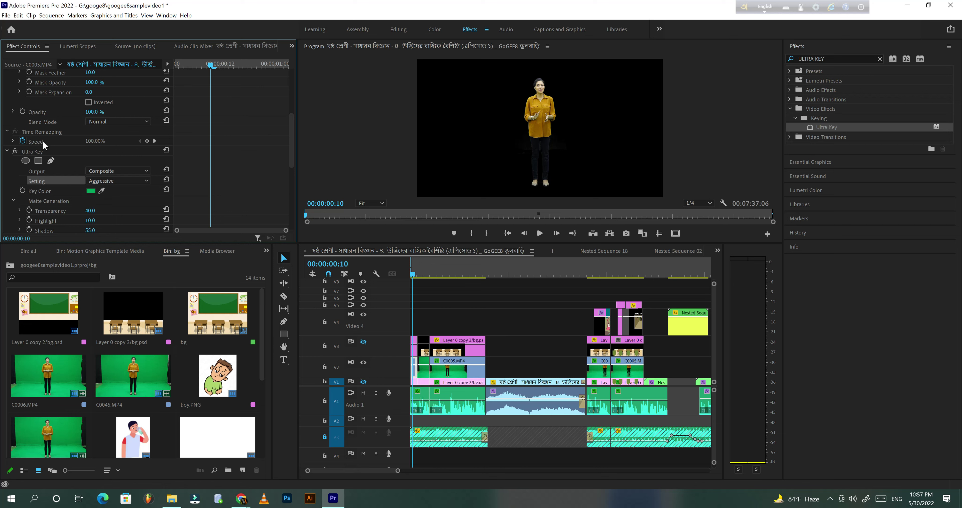
# Hide the mask outline by selecting Ultra Key, then play the sequence to preview the key
pyautogui.scroll(2, 36, 136)
pyautogui.click(60, 82)
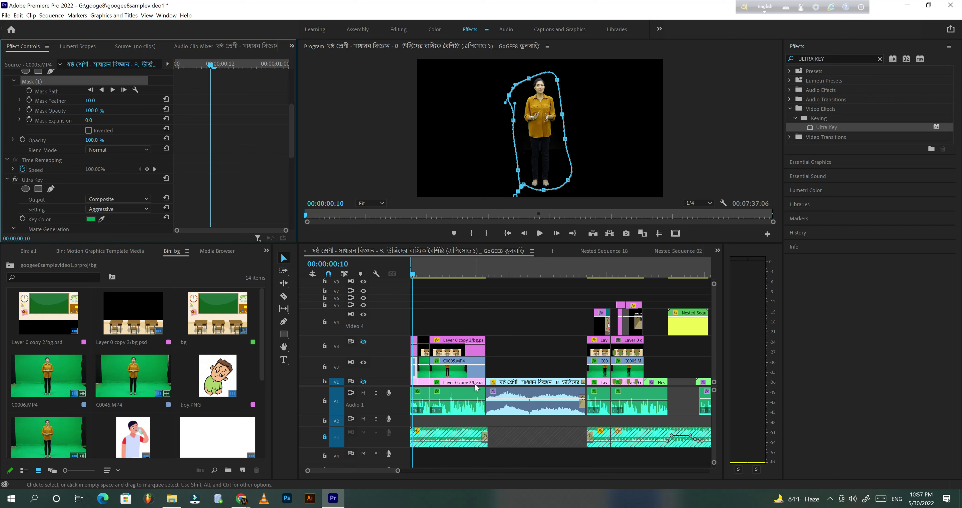
pyautogui.click(41, 181)
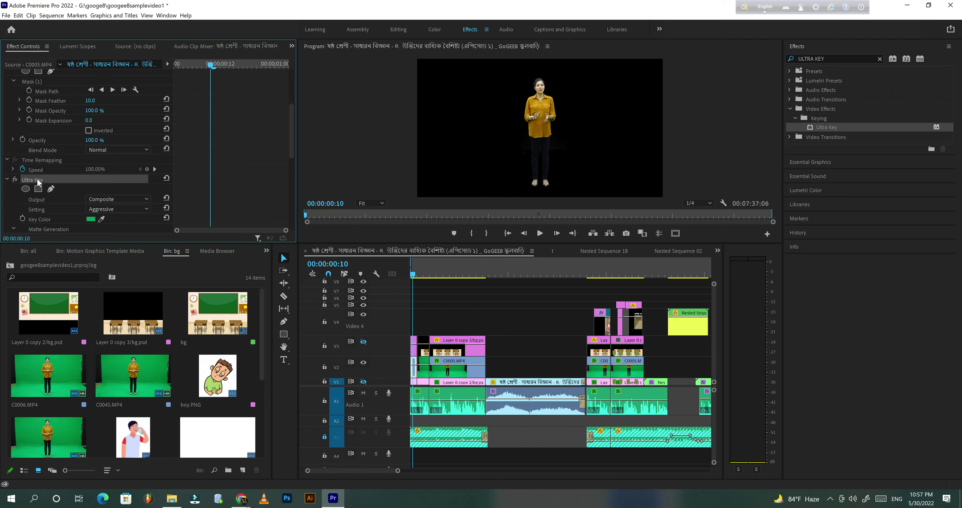
pyautogui.press('space')
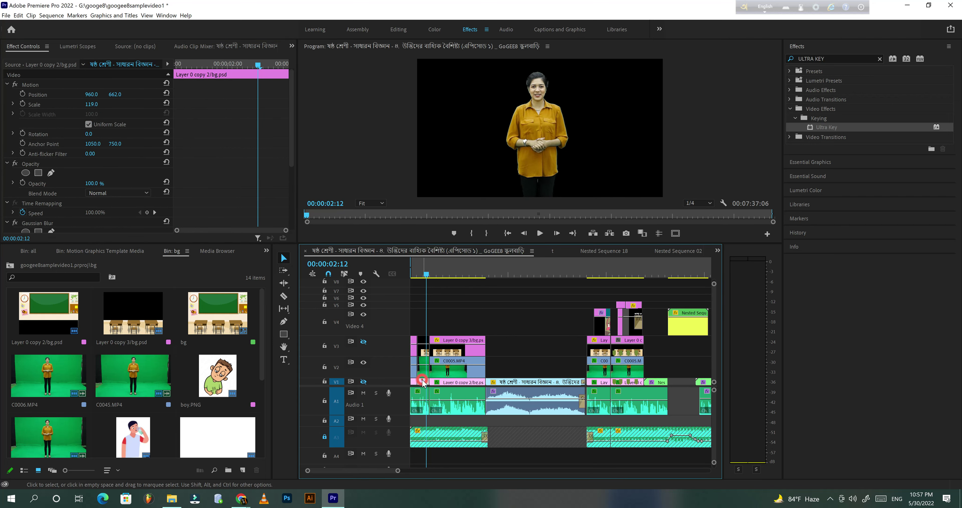
# Make the classroom background track V1 visible again and move the playhead near the start
pyautogui.rightClick(34, 86)
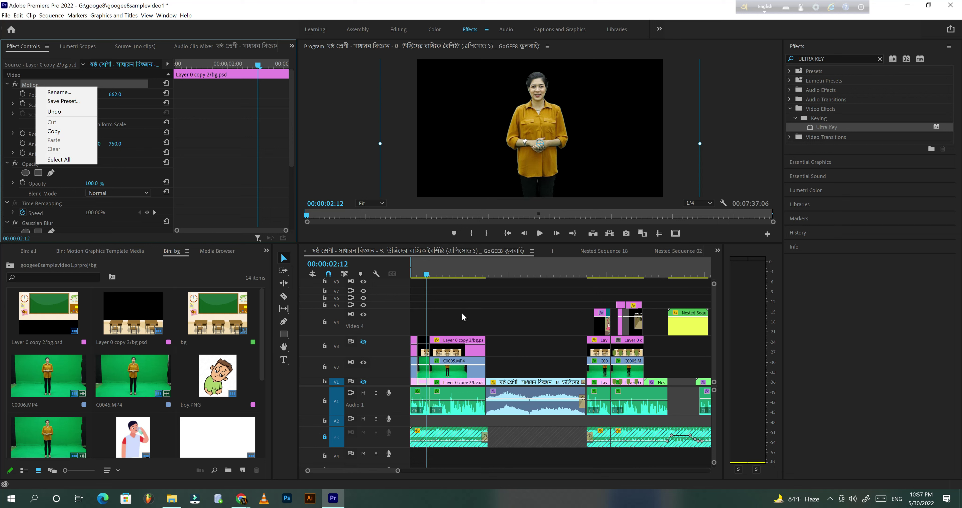
pyautogui.click(364, 344)
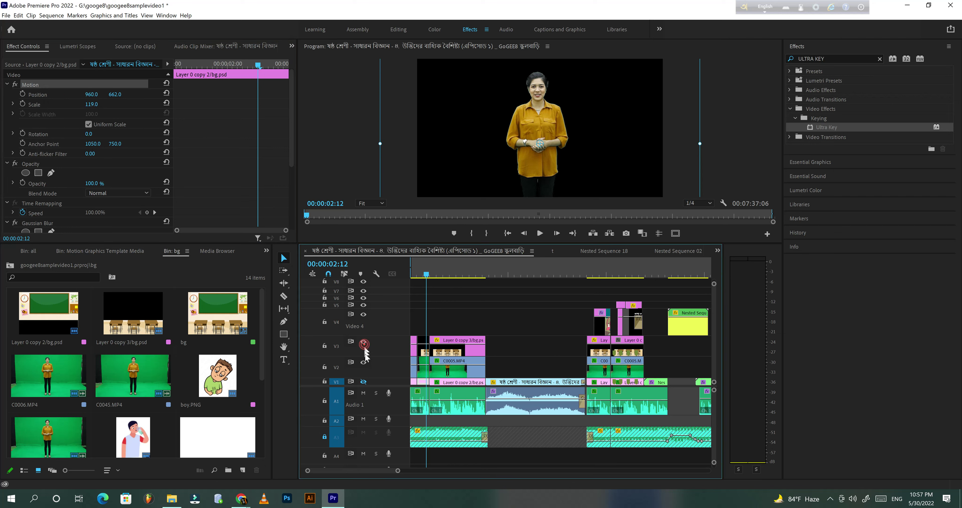
pyautogui.click(363, 381)
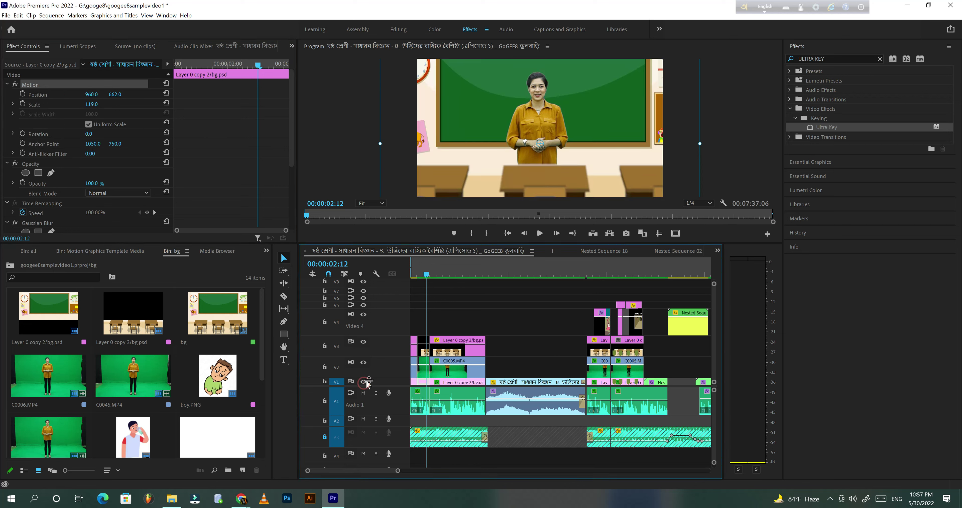
pyautogui.click(415, 274)
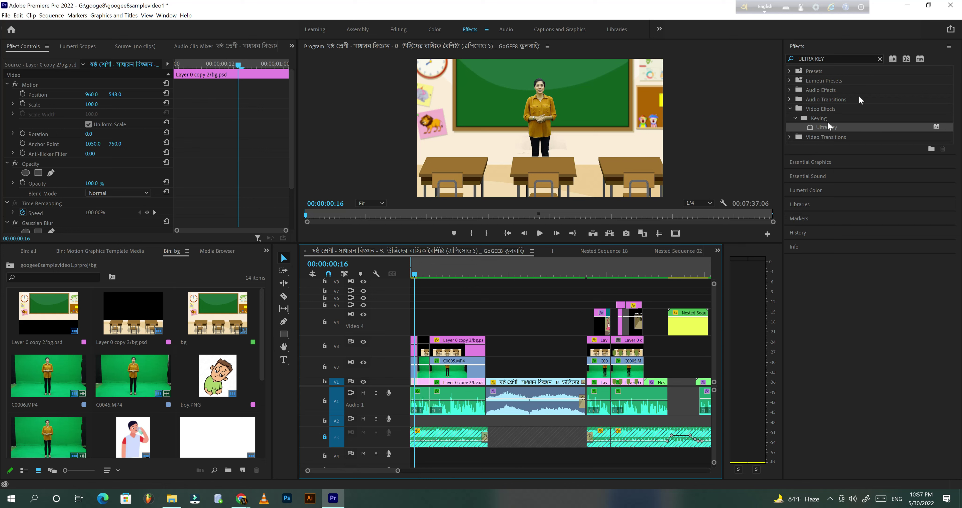
# Clear the Ultra Key search, select the background's Gaussian Blur, and view the Program monitor maximized, then restore it
pyautogui.click(879, 58)
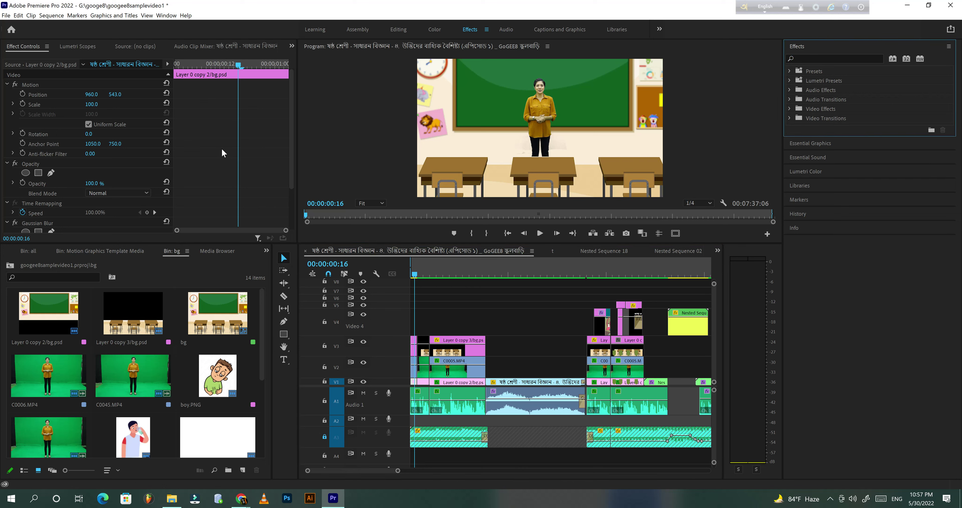
pyautogui.scroll(-3, 221, 148)
pyautogui.click(56, 186)
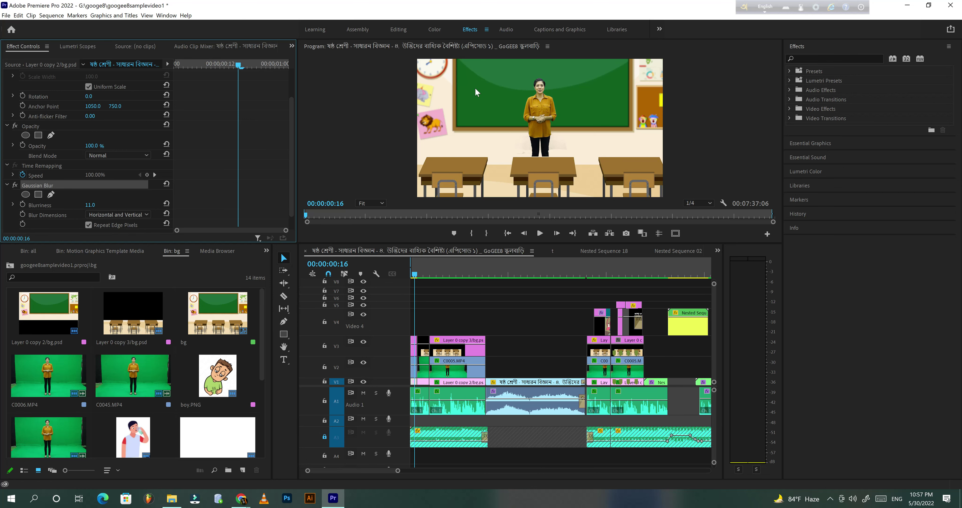
pyautogui.click(375, 161)
pyautogui.press('`')
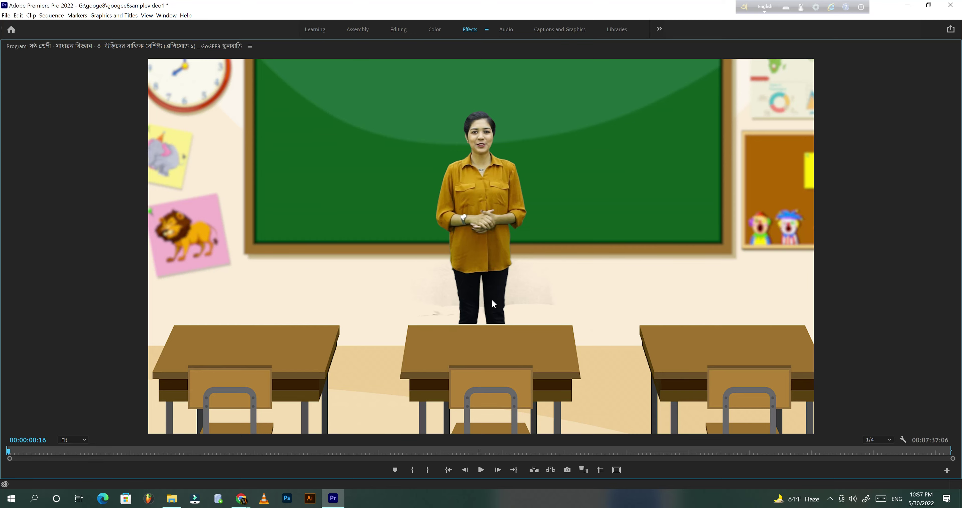
pyautogui.press('`')
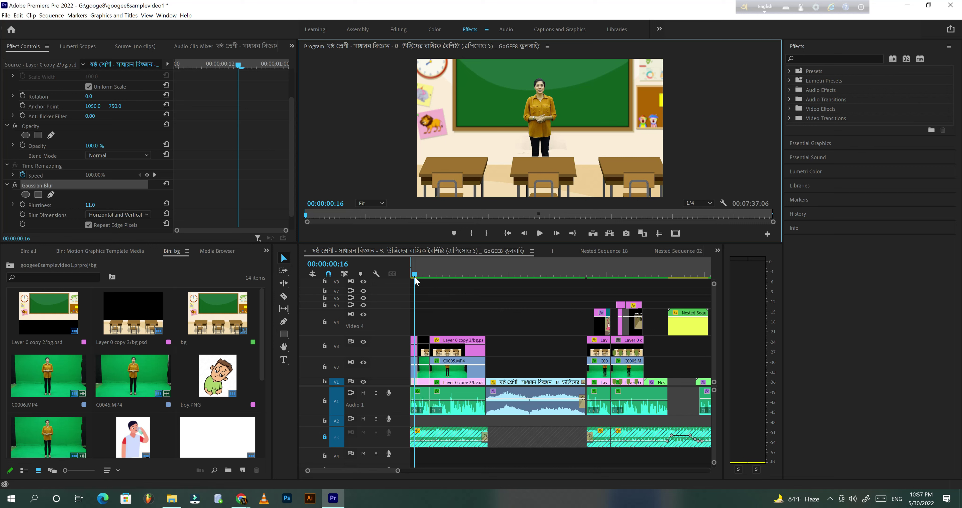
# Unlock audio track A3 and preview C0006.MP4 in the Source monitor
pyautogui.click(325, 437)
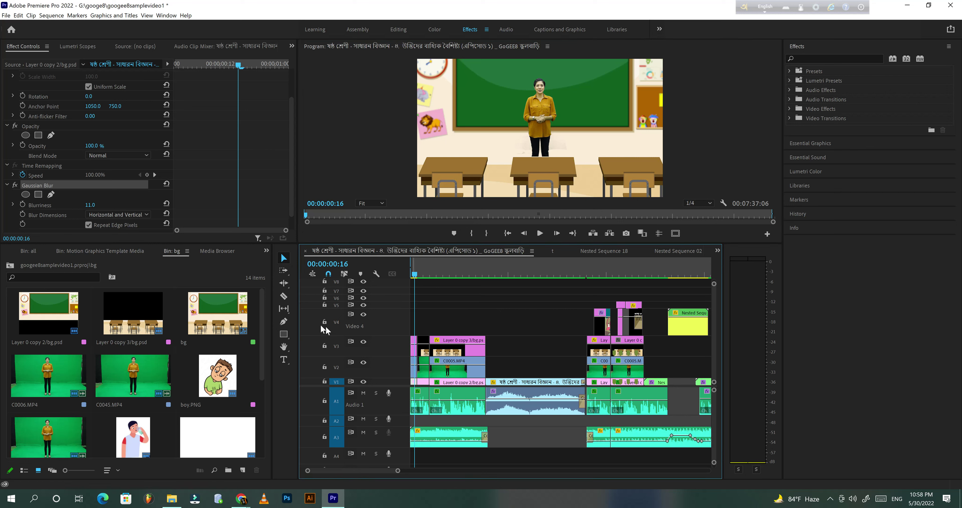
pyautogui.doubleClick(25, 370)
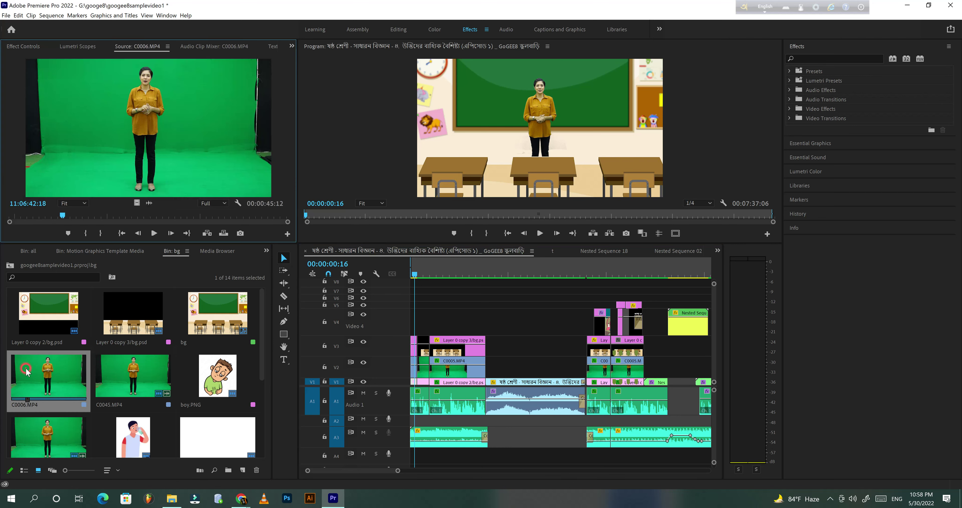
pyautogui.press('space')
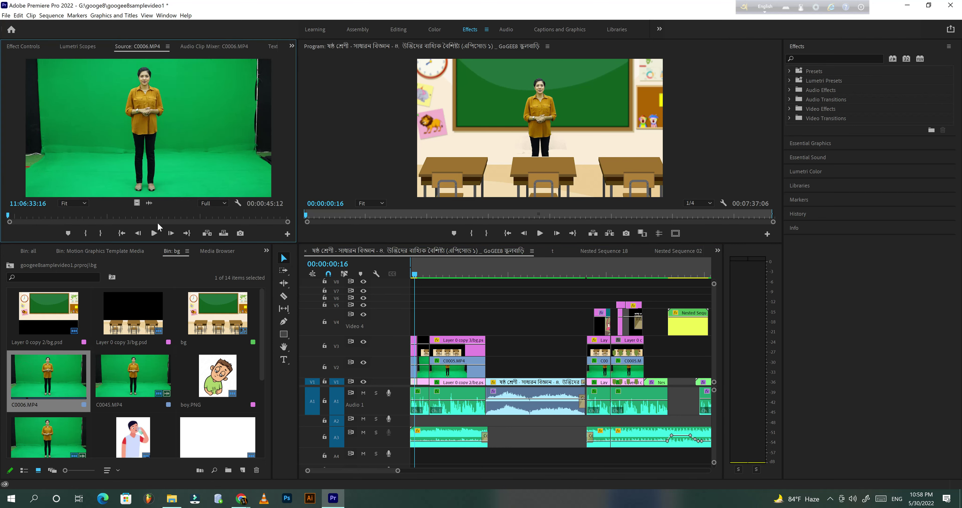
pyautogui.click(151, 235)
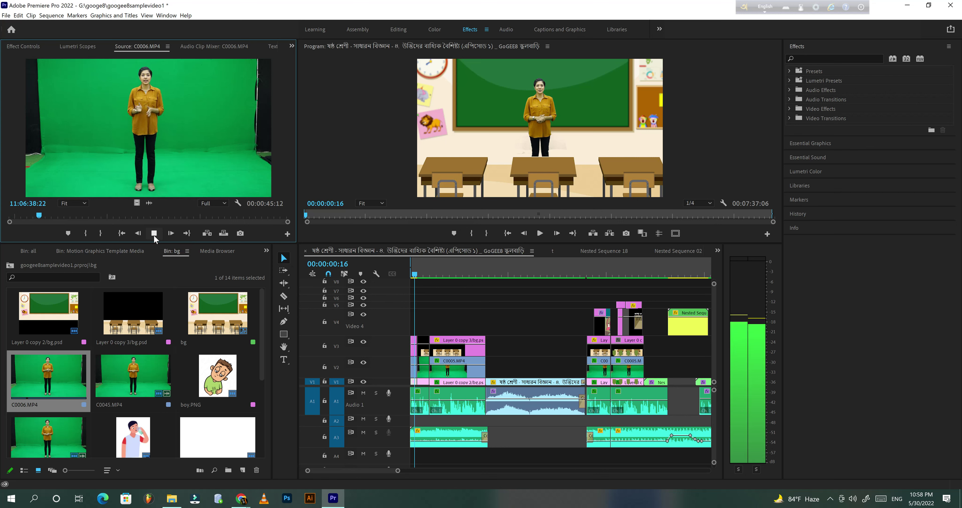
pyautogui.click(154, 235)
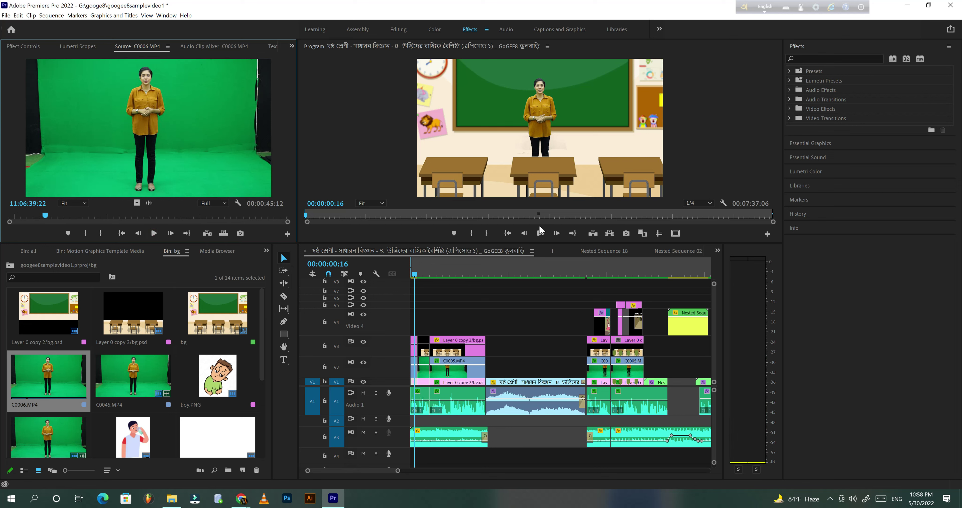
# Preview the edited sequence in the Program monitor, then switch to the googe8 folder in File Explorer
pyautogui.click(541, 234)
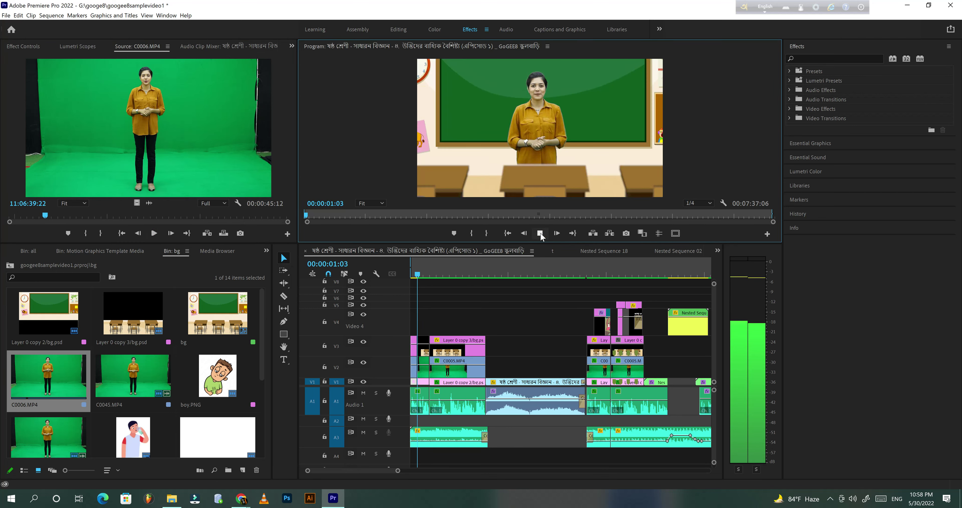
pyautogui.click(540, 233)
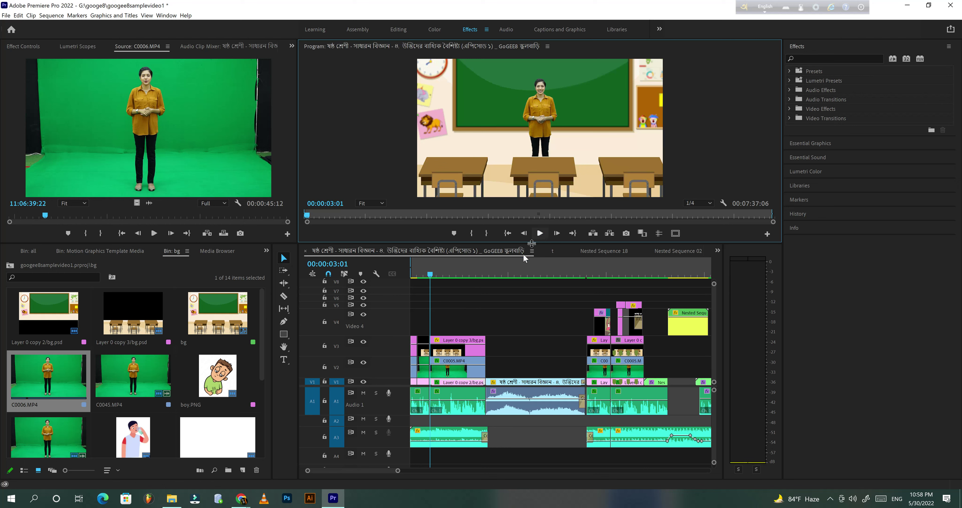
pyautogui.click(420, 268)
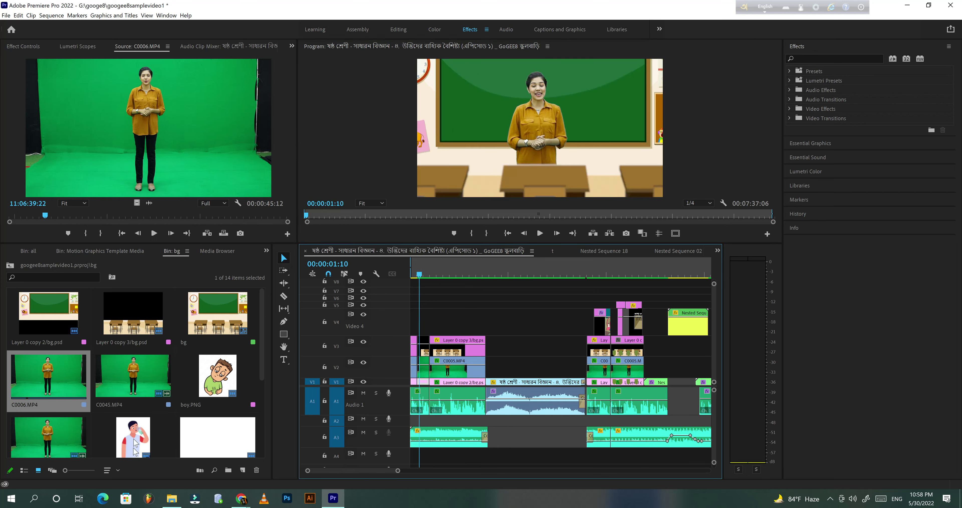
pyautogui.click(171, 498)
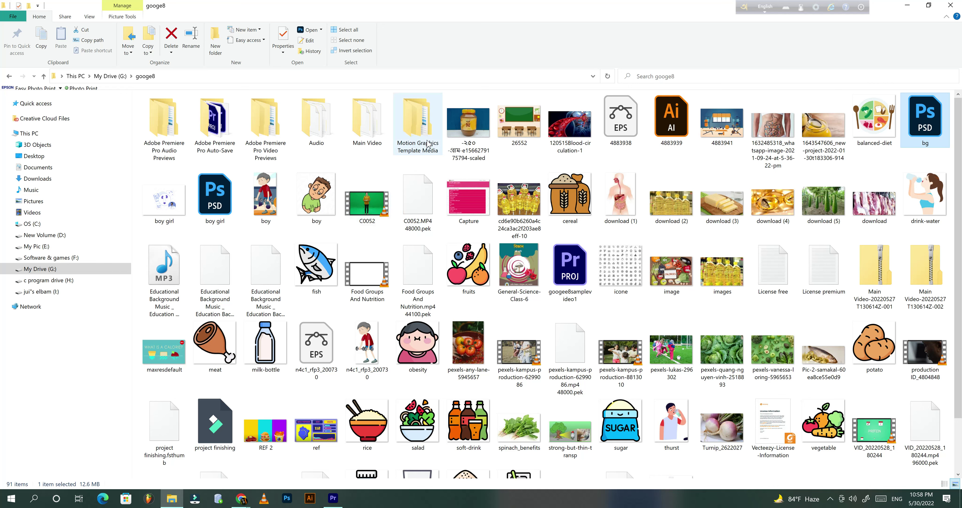
# Play ZOOM0005_Tr3 from googe8's Audio folder, then minimize Explorer back to Premiere Pro
pyautogui.doubleClick(314, 122)
pyautogui.doubleClick(157, 121)
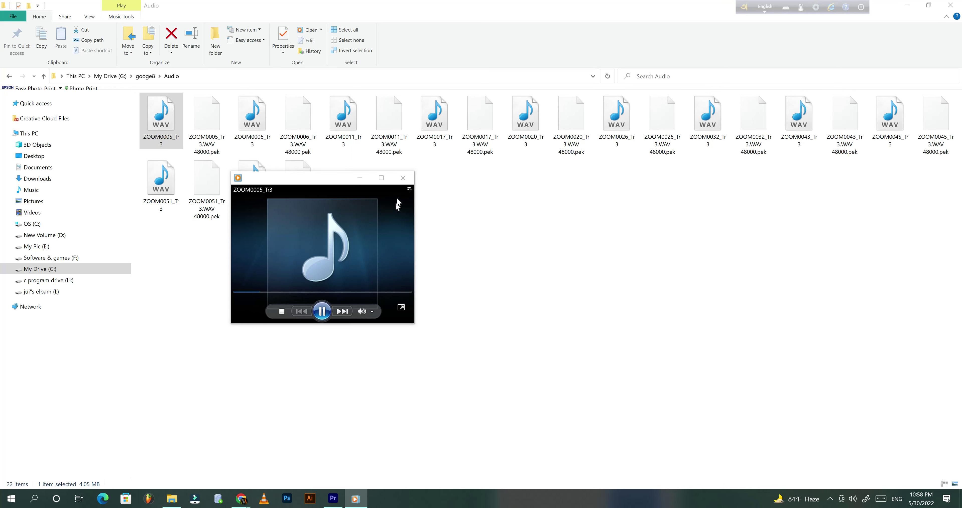
pyautogui.click(403, 178)
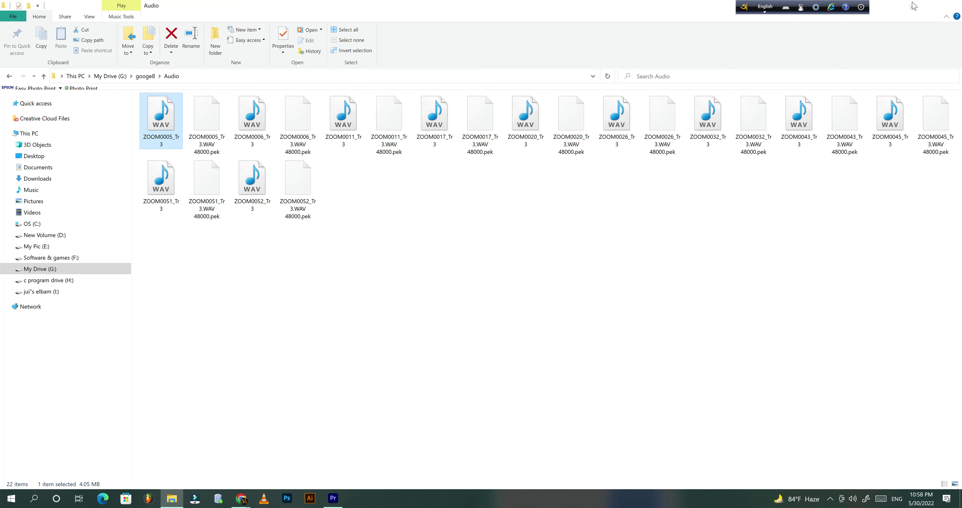
pyautogui.click(914, 6)
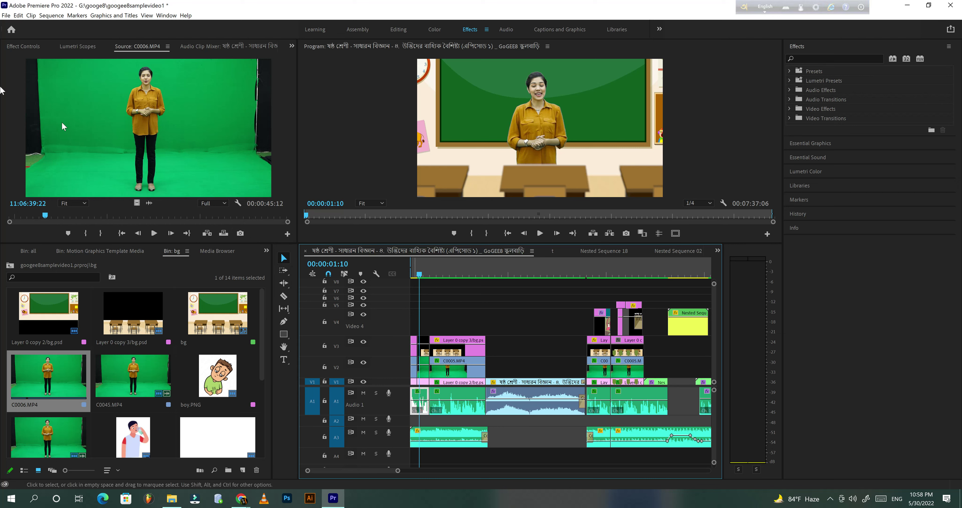
# Bypass the narration clip's Parametric Equalizer, Mastering and DeNoise effects
pyautogui.click(19, 46)
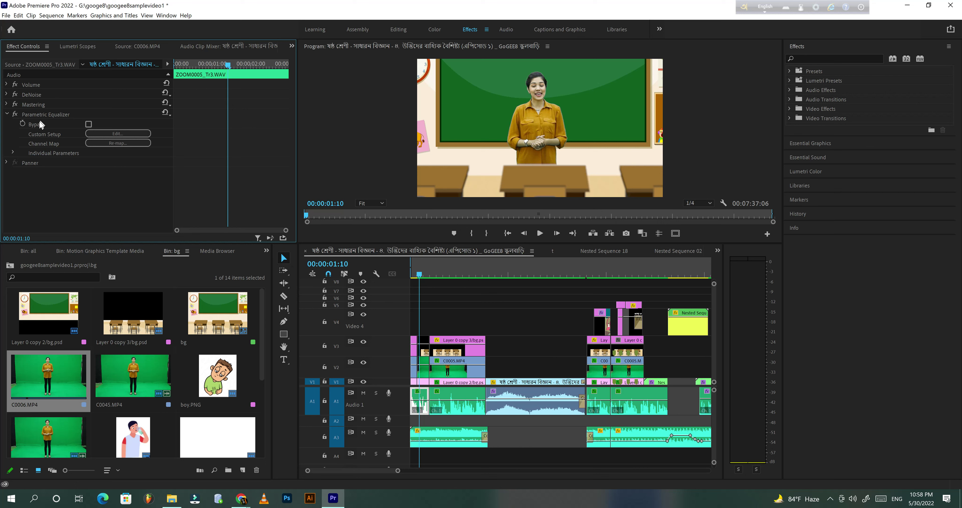
pyautogui.click(15, 114)
pyautogui.click(15, 104)
pyautogui.click(16, 95)
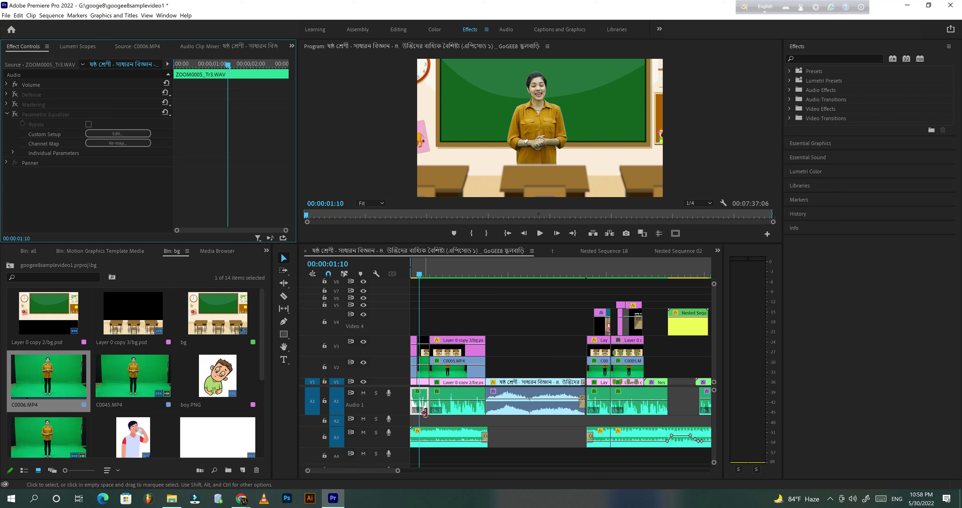
pyautogui.click(14, 94)
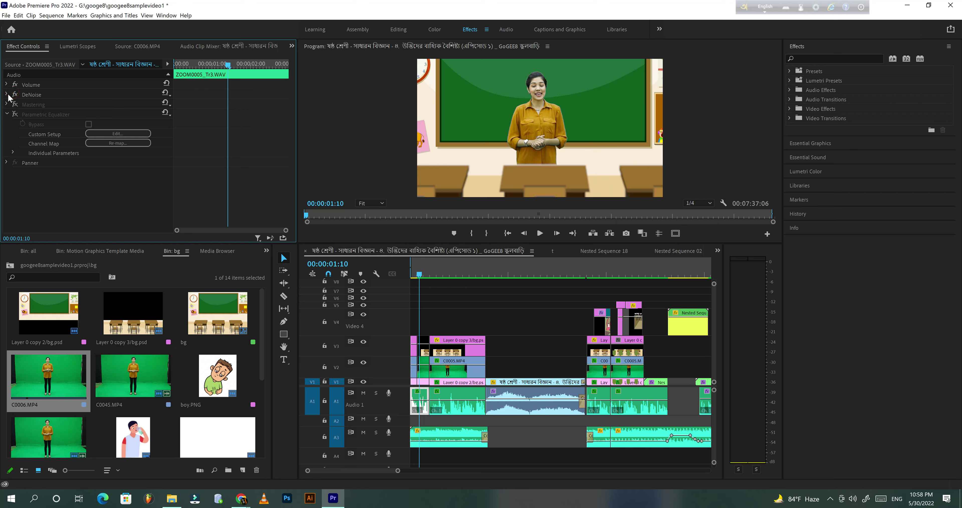
pyautogui.click(14, 94)
# Play the sequence from the start with audio track A3 muted
pyautogui.click(362, 286)
pyautogui.press('Home')
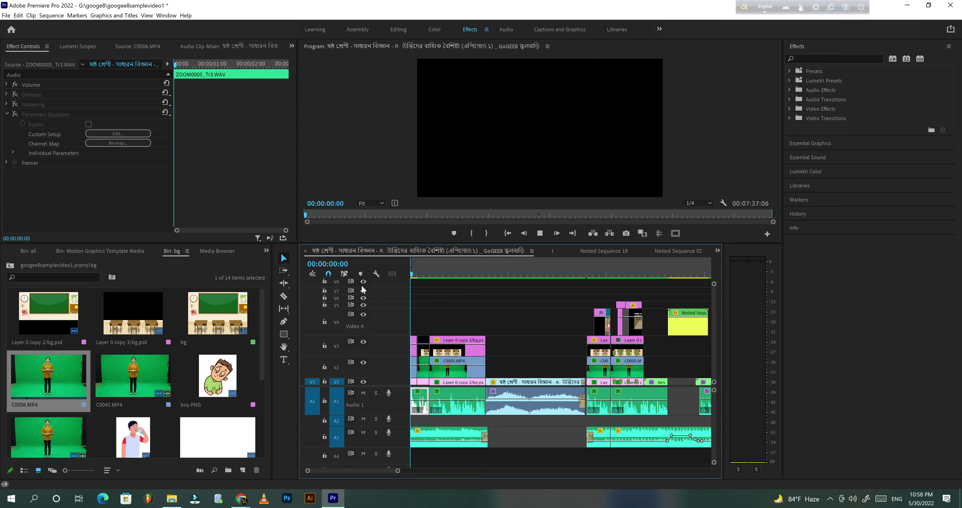
pyautogui.press('space')
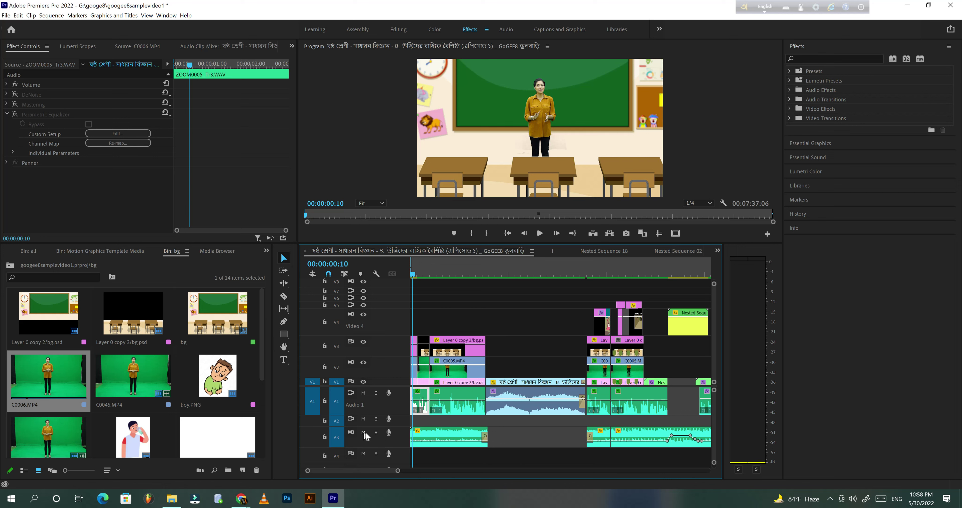
pyautogui.click(363, 432)
pyautogui.click(408, 276)
pyautogui.press('space')
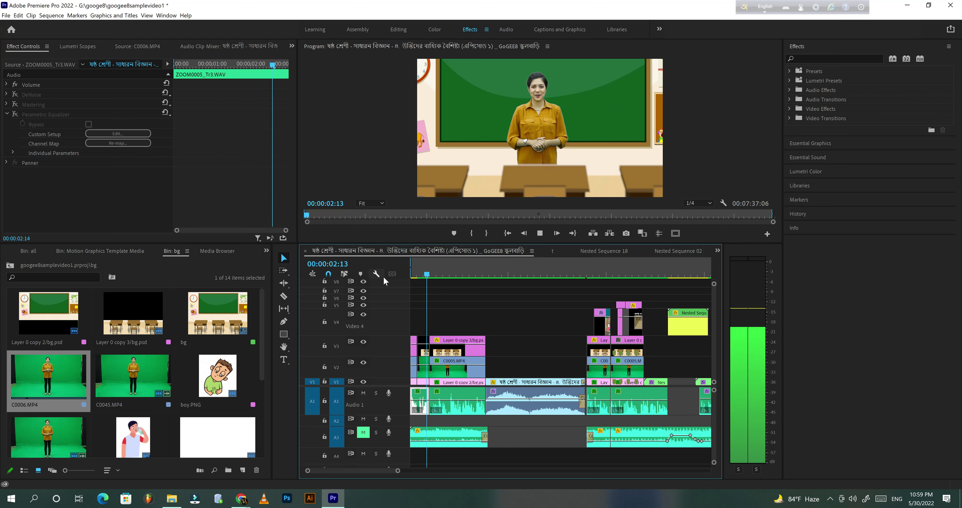
# Select the ZOOM0005_Tr3 clip on A1 and preview the opening up to the teacher frame
pyautogui.click(460, 401)
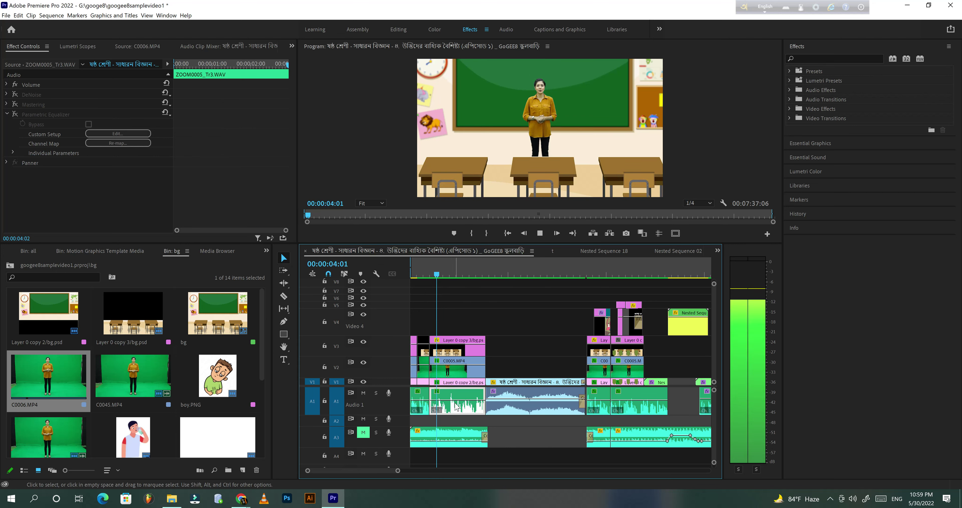
pyautogui.click(421, 267)
pyautogui.click(412, 266)
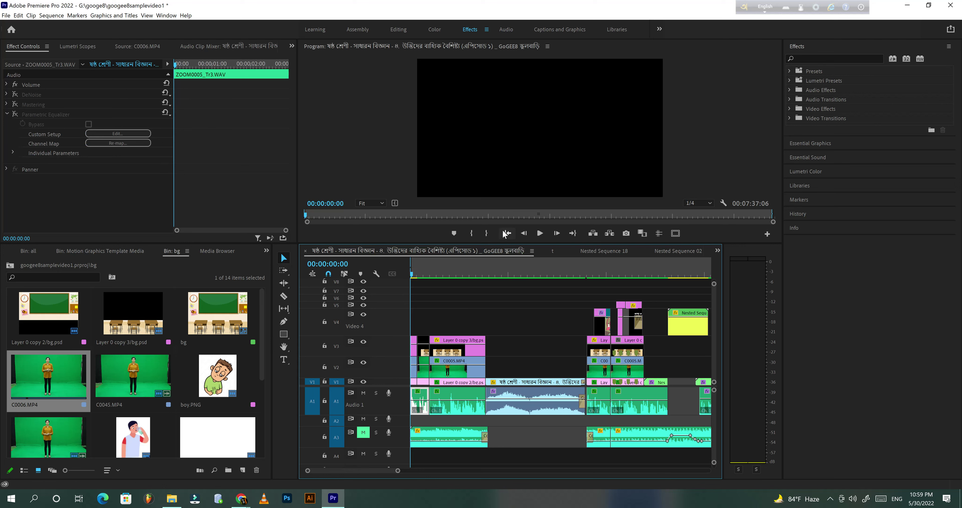
pyautogui.click(540, 233)
pyautogui.click(418, 275)
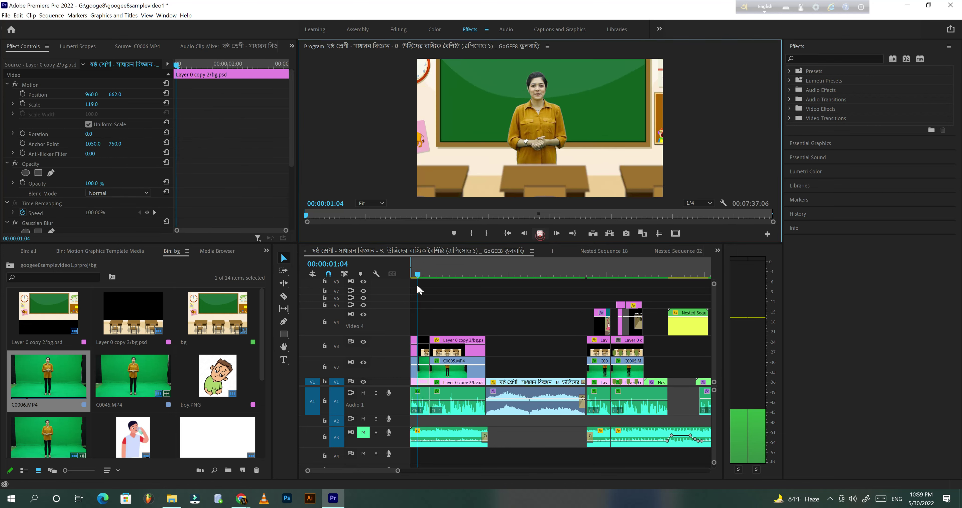
# Switch on DeNoise for the narration and play it back with noise reduction
pyautogui.click(412, 274)
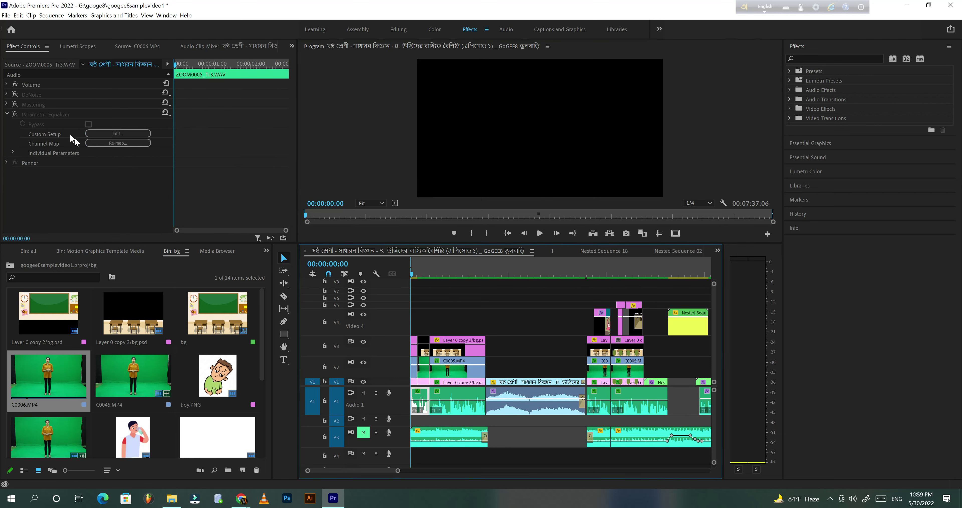
pyautogui.click(15, 94)
pyautogui.click(540, 233)
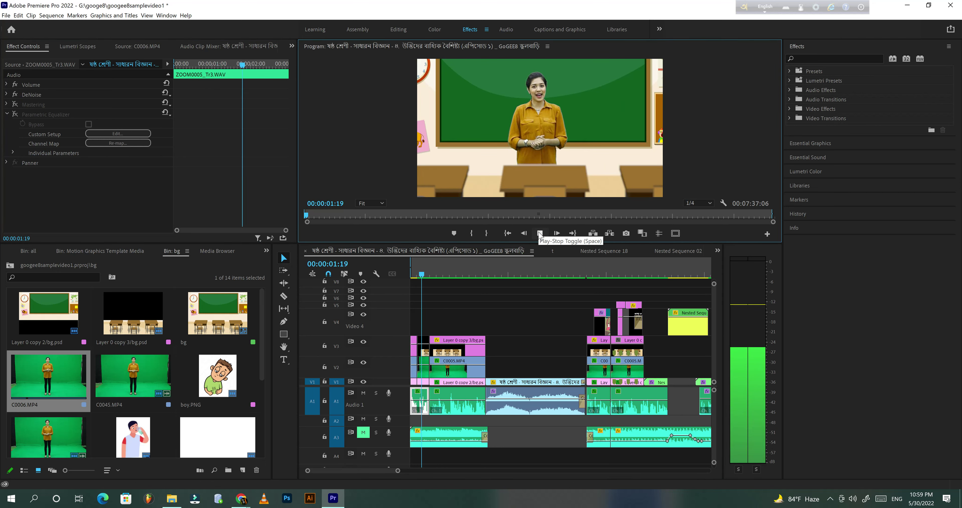
pyautogui.click(540, 233)
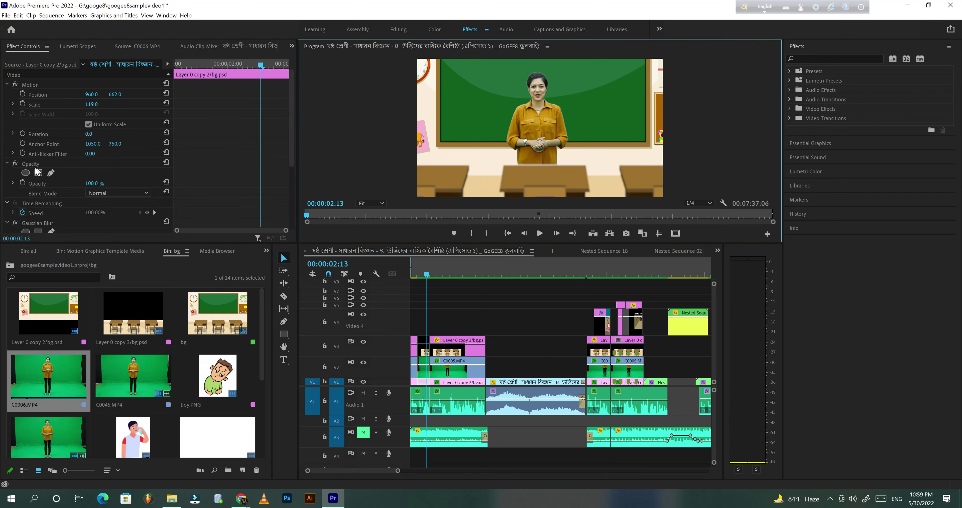
# Enable Mastering on the A1 narration, check the equalizer's Vocal Enhancer preset, and expand Mastering
pyautogui.scroll(-4, 35, 168)
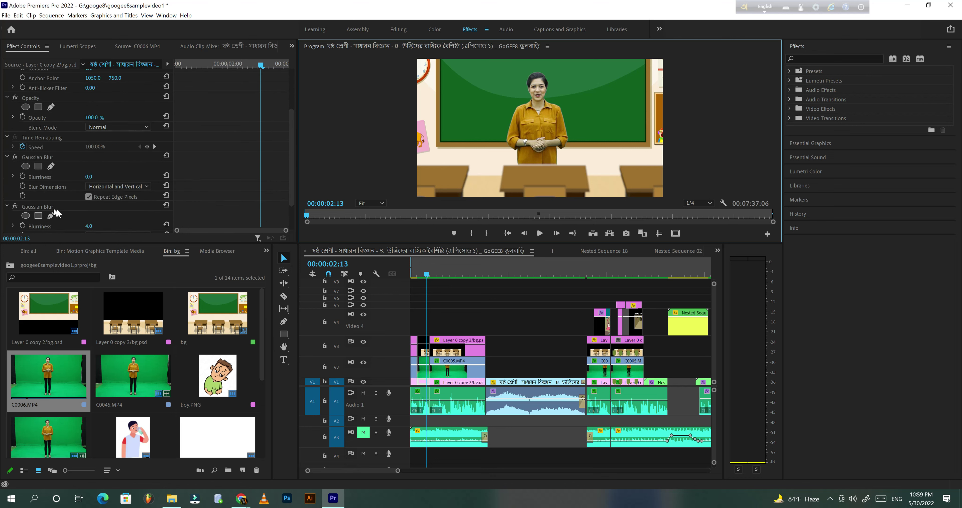
pyautogui.scroll(-2, 56, 213)
pyautogui.click(425, 411)
pyautogui.click(16, 105)
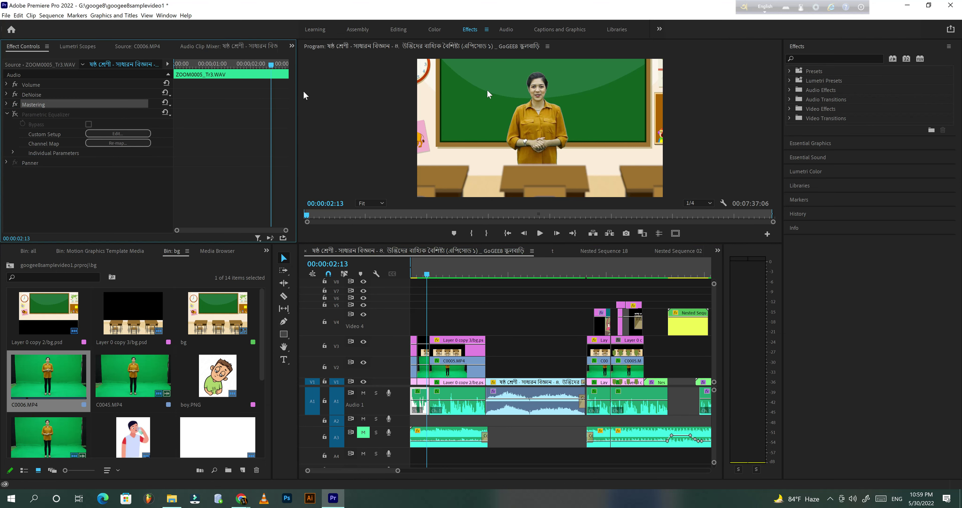
pyautogui.click(101, 134)
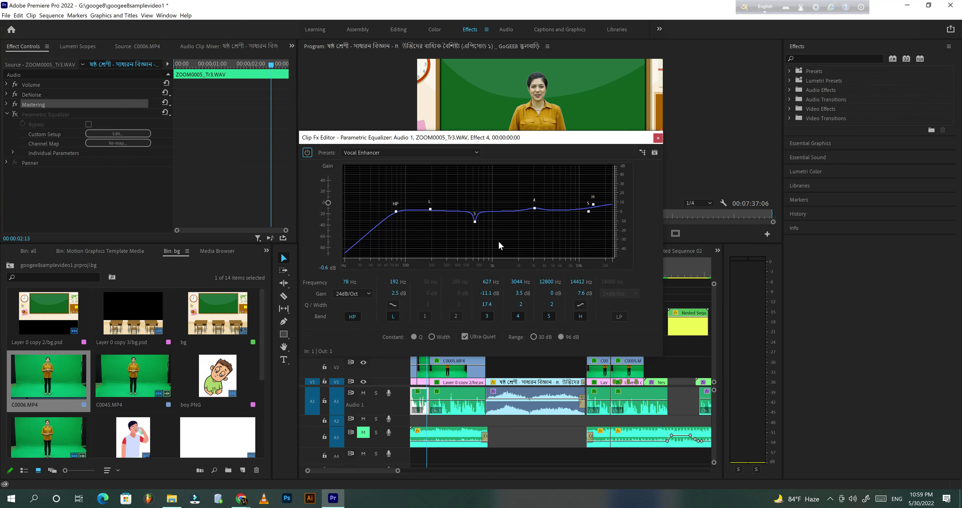
pyautogui.click(657, 139)
pyautogui.click(6, 104)
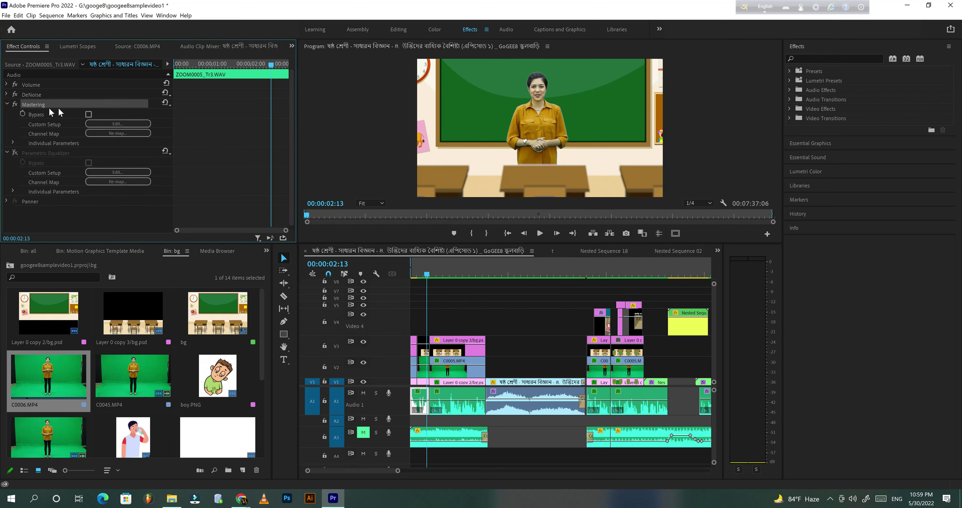
# Keep the Bright Hype Mastering preset and lower Reverb Amount from 12% to 10%
pyautogui.click(114, 124)
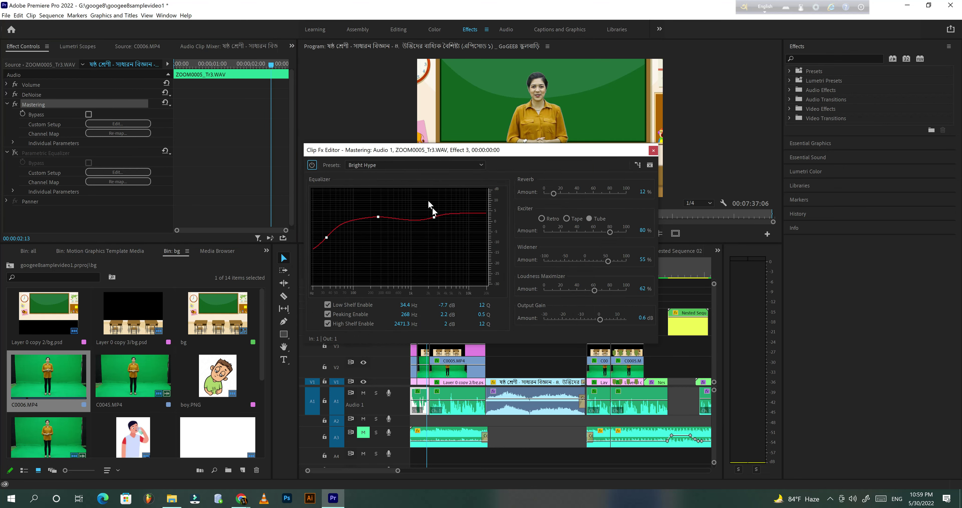
pyautogui.click(412, 165)
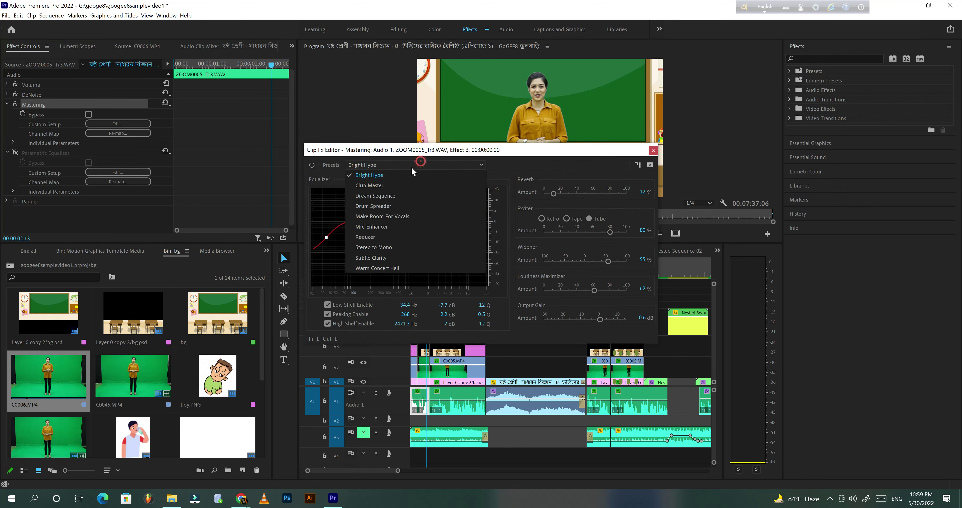
pyautogui.click(390, 178)
pyautogui.click(384, 161)
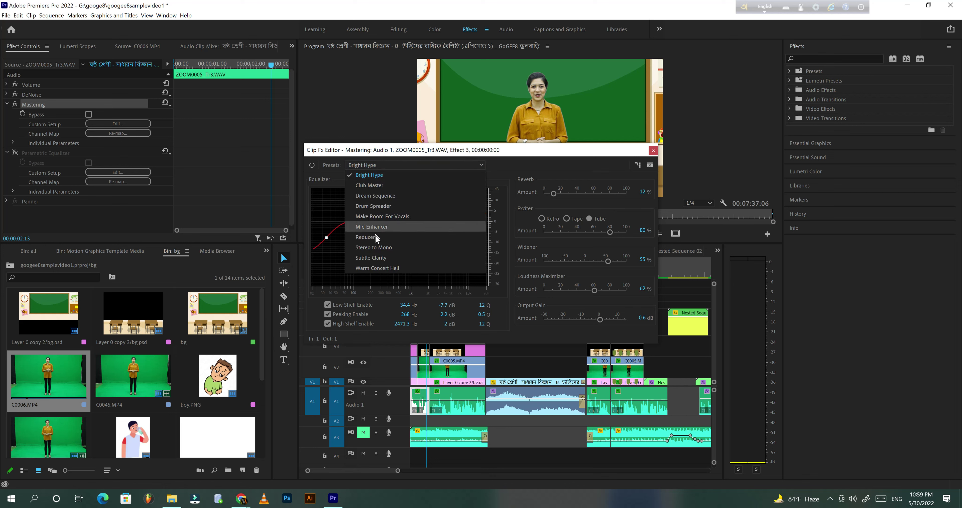
pyautogui.click(376, 178)
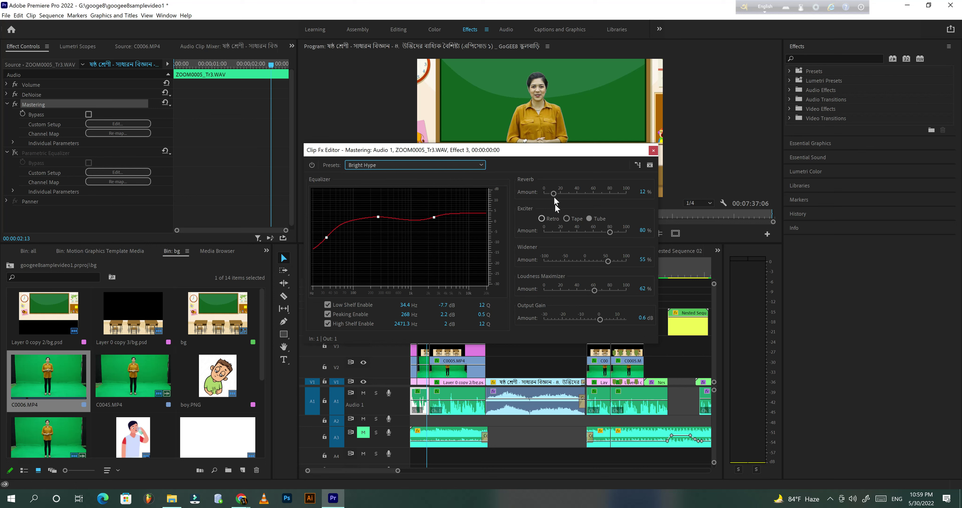
pyautogui.moveTo(554, 194); pyautogui.dragTo(552, 194)
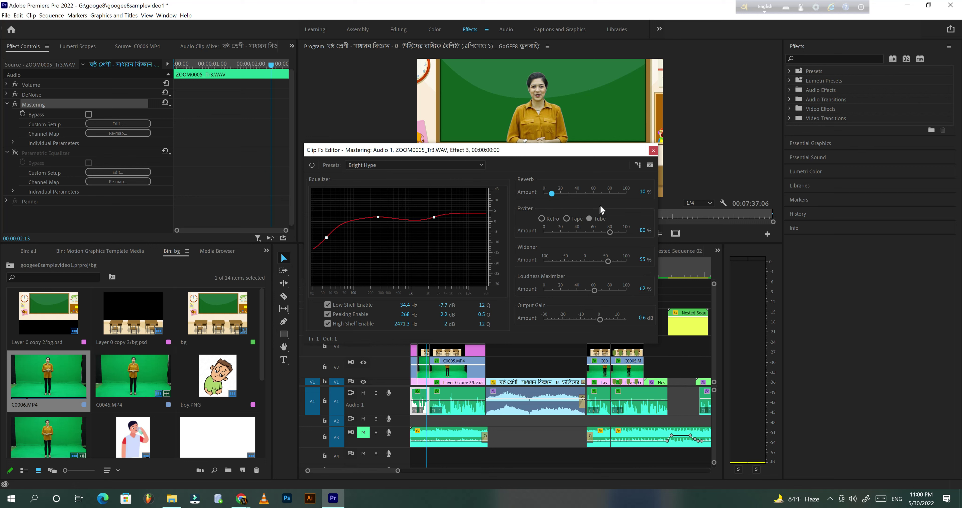
pyautogui.click(653, 150)
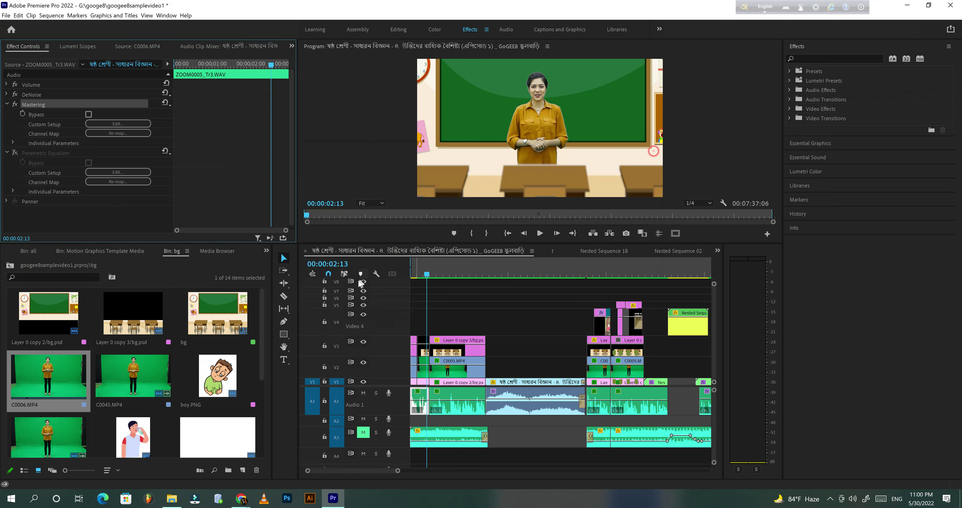
# Play the opening with and without Mastering, leaving Mastering switched on
pyautogui.click(425, 274)
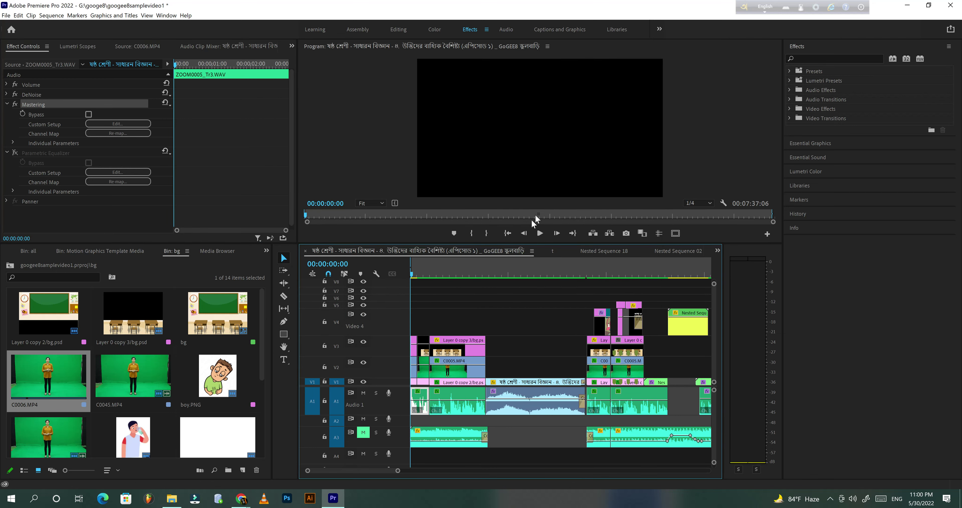
pyautogui.click(541, 232)
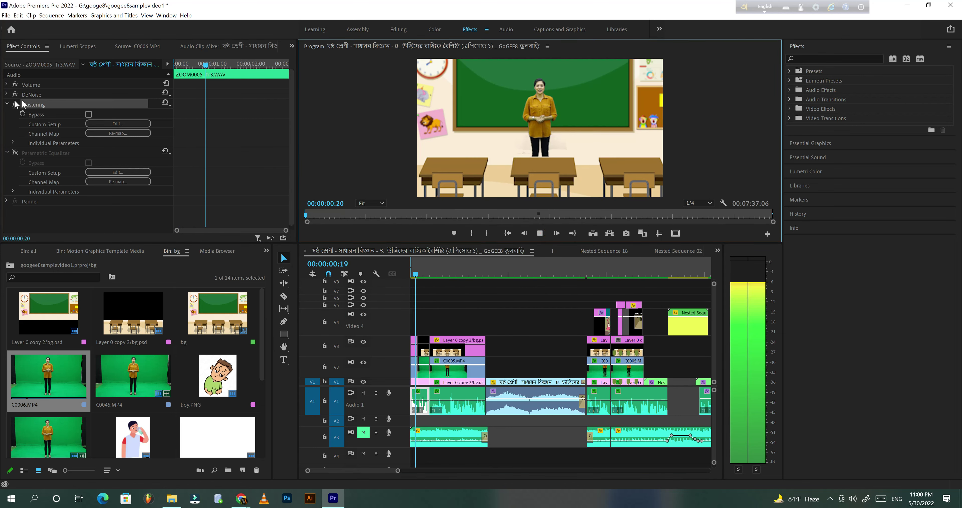
pyautogui.click(425, 275)
pyautogui.click(540, 233)
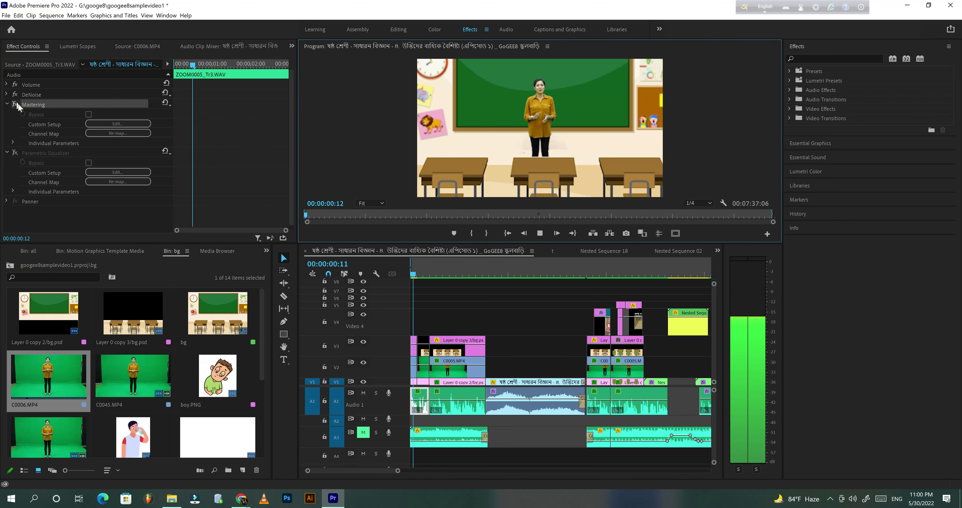
pyautogui.click(15, 104)
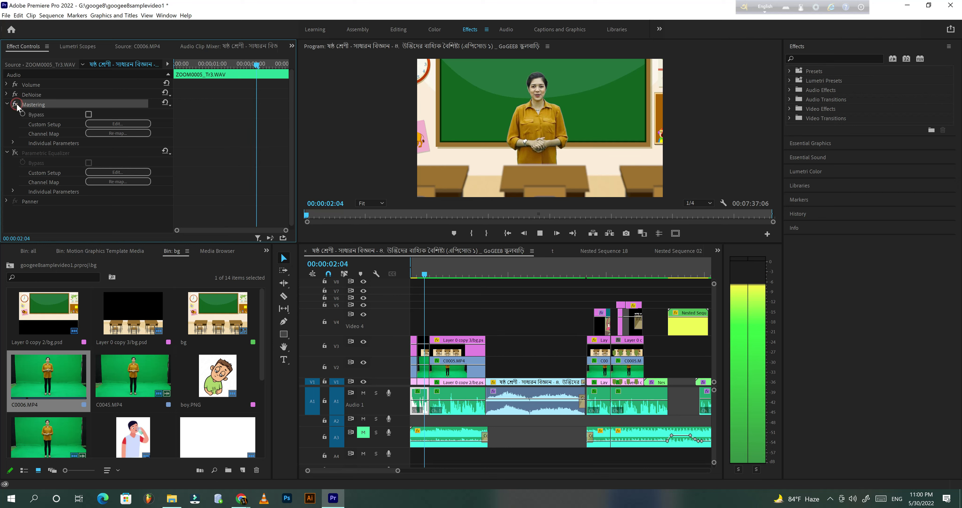
pyautogui.click(540, 234)
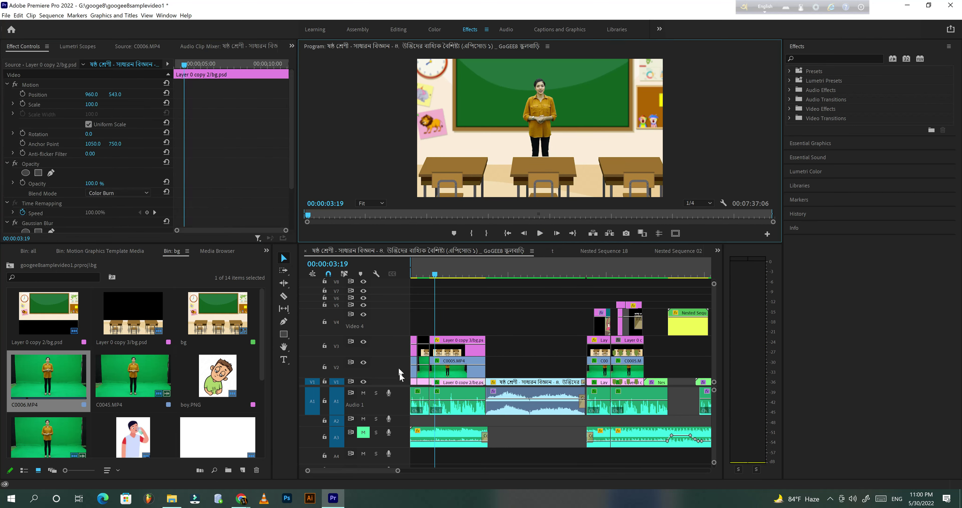
# Open the narration's Parametric Equalizer settings showing the Vocal Enhancer curve
pyautogui.click(435, 403)
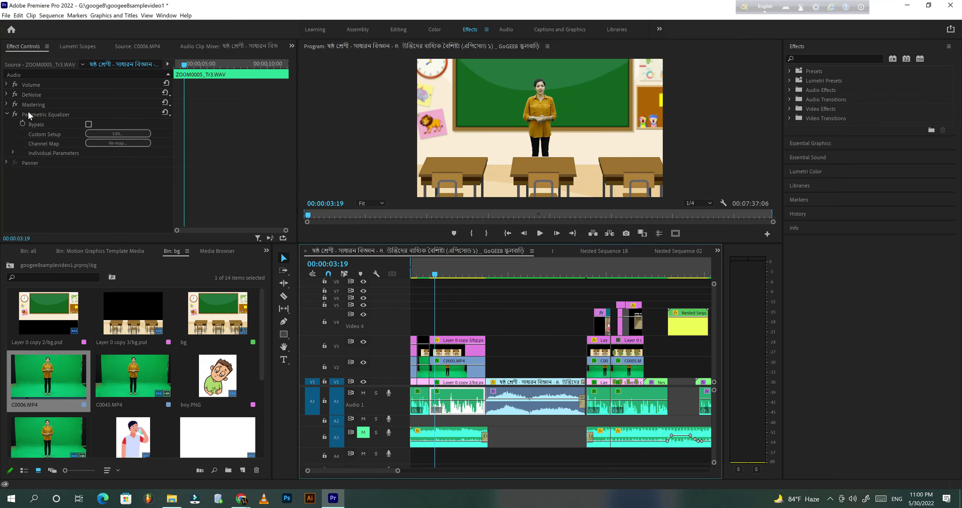
pyautogui.click(37, 113)
pyautogui.click(106, 134)
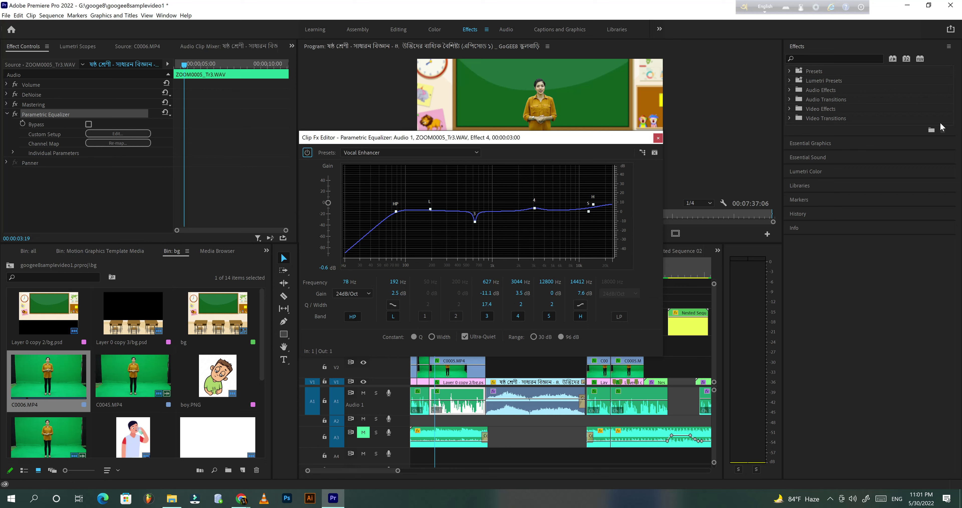
# Close the equalizer editor, return the playhead to 00:00:00:00 and zoom the timeline in on the opening clips
pyautogui.click(659, 138)
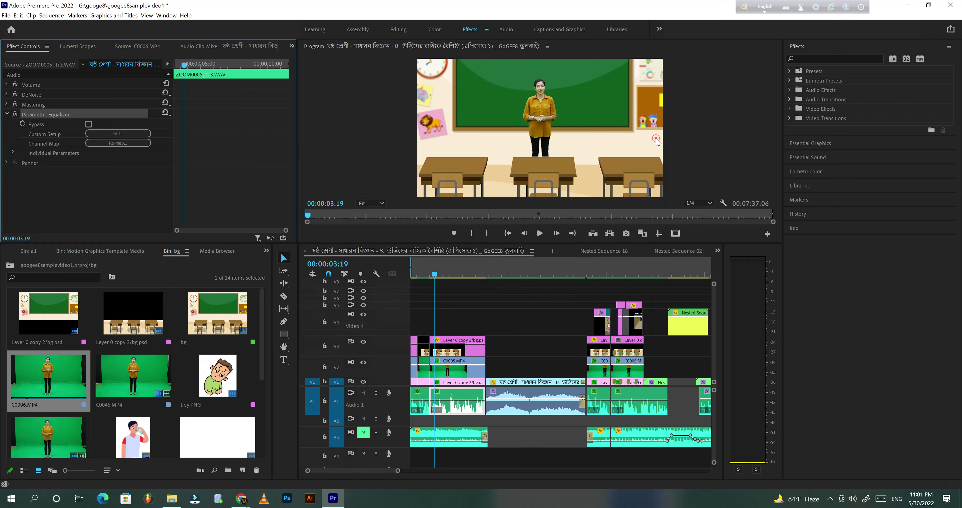
pyautogui.click(430, 275)
pyautogui.click(422, 275)
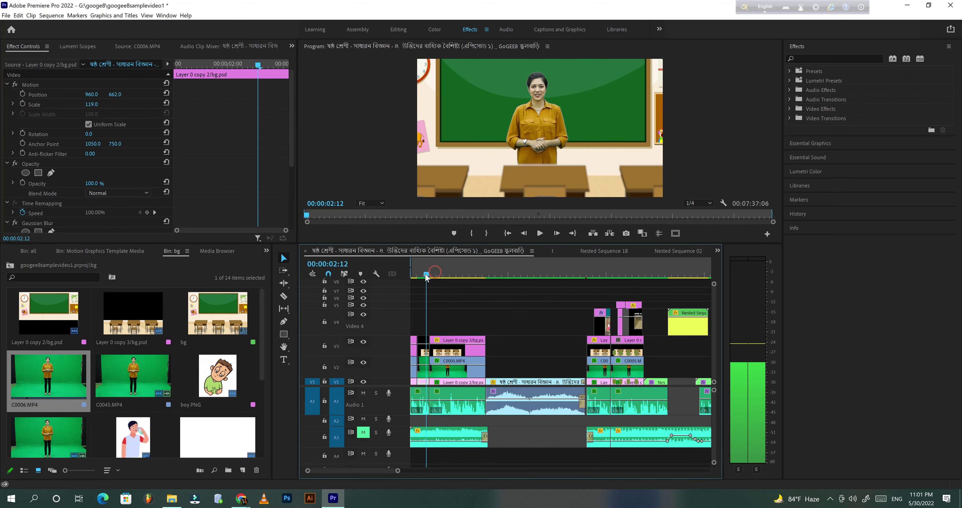
pyautogui.click(423, 367)
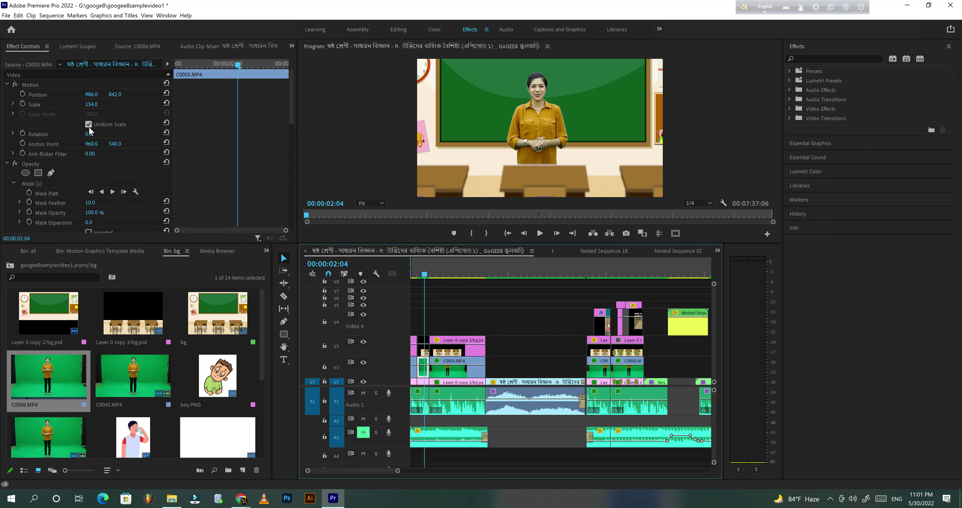
pyautogui.click(7, 163)
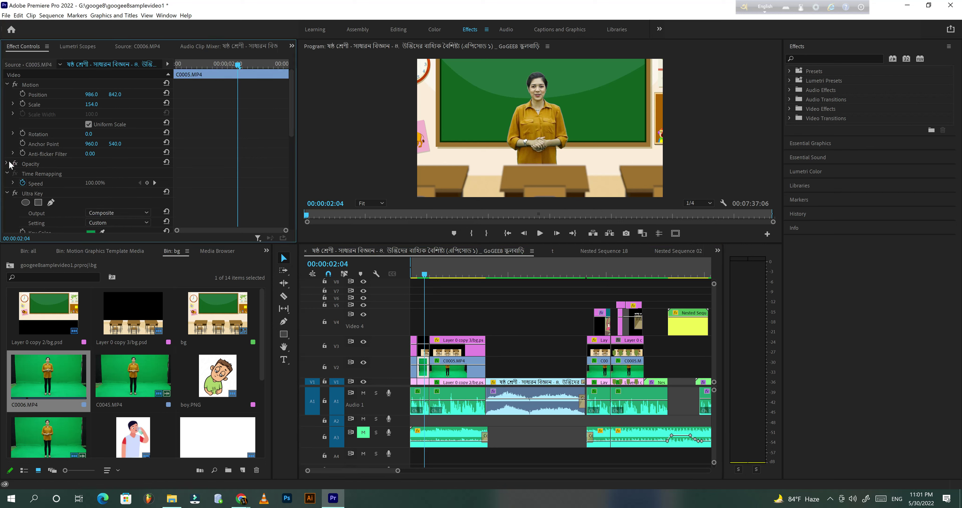
pyautogui.moveTo(423, 281); pyautogui.dragTo(411, 279)
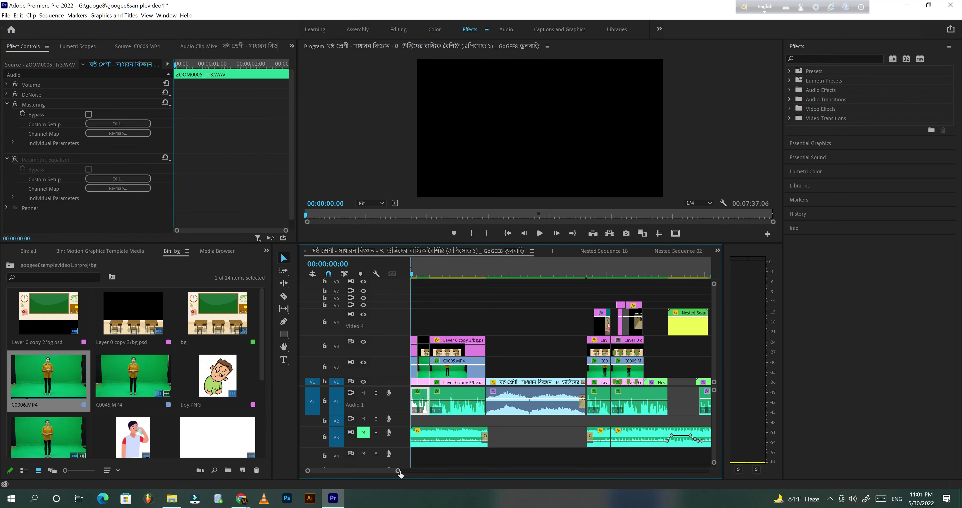
pyautogui.moveTo(401, 470); pyautogui.dragTo(387, 475)
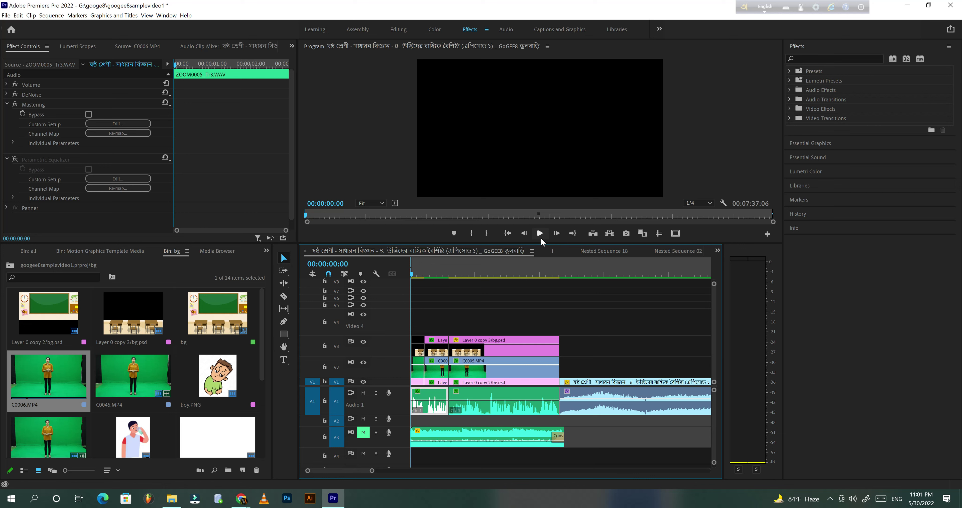
# Play the opening and compare the background and C0005.MP4 presenter scale values
pyautogui.click(541, 238)
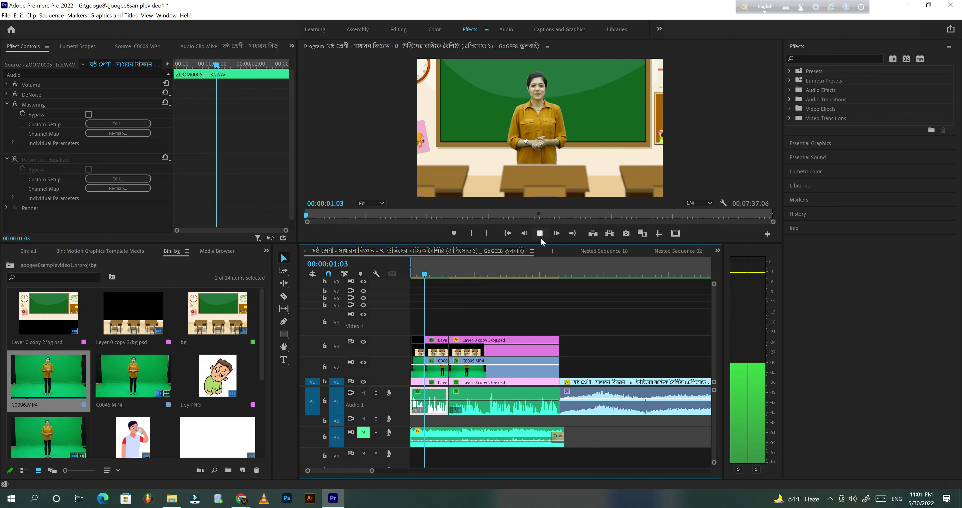
pyautogui.click(541, 235)
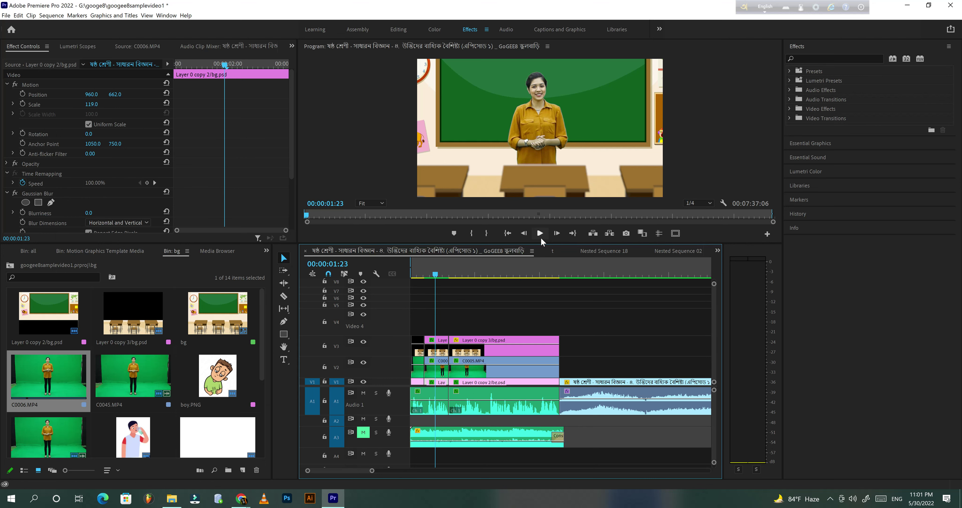
pyautogui.click(34, 105)
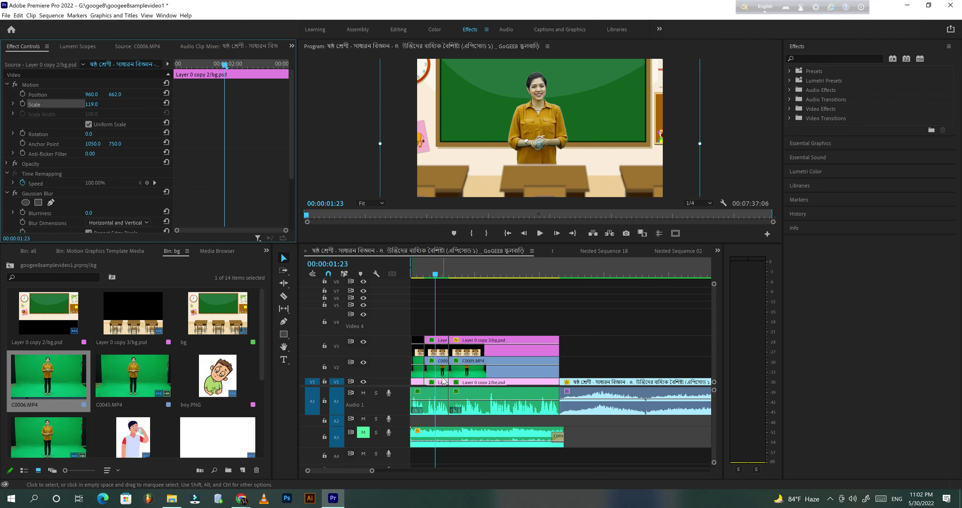
pyautogui.click(441, 366)
pyautogui.click(48, 105)
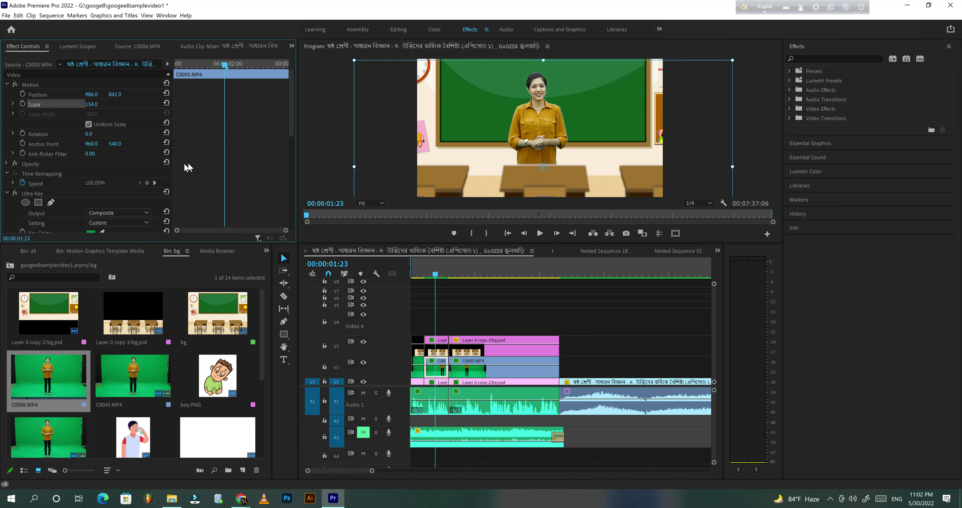
# Inspect the bg.psd background layers' Gaussian Blur of 11.0, then zoom the timeline out
pyautogui.scroll(-1, 186, 168)
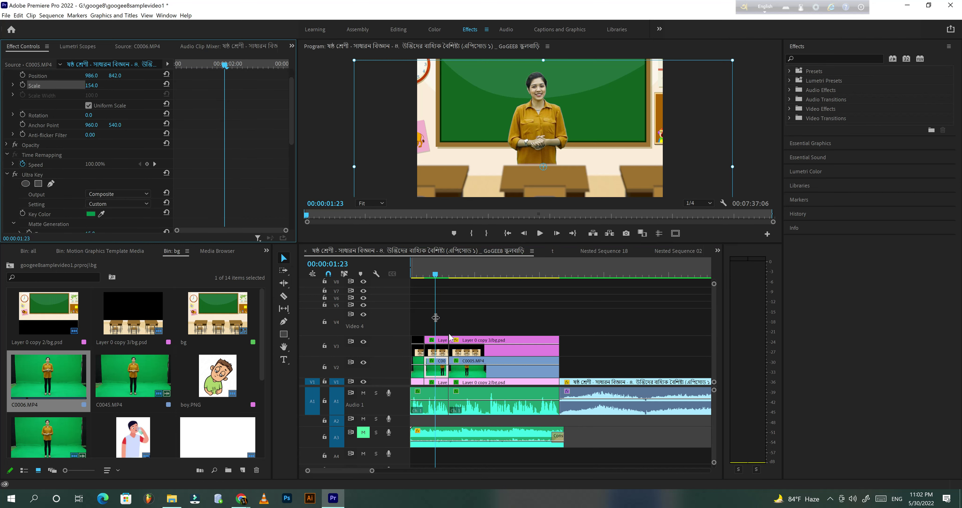
pyautogui.click(443, 385)
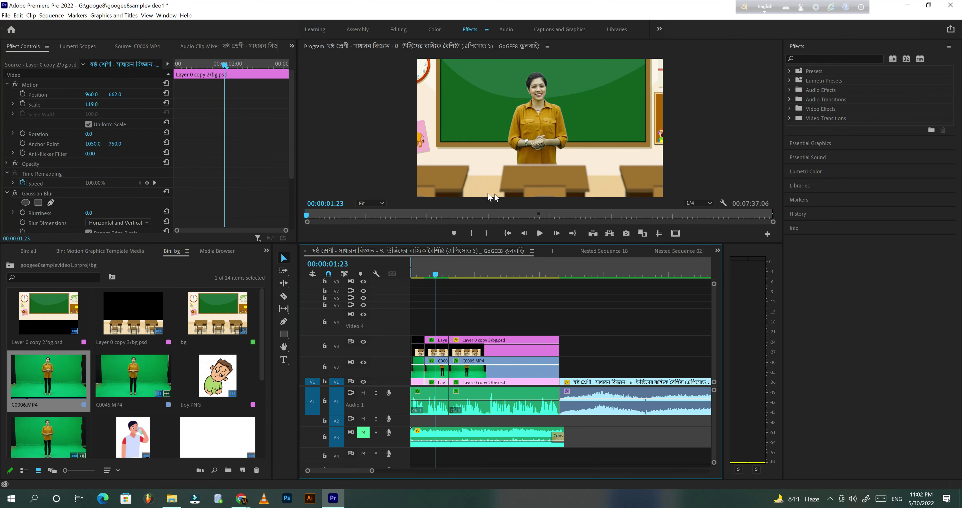
pyautogui.click(436, 347)
pyautogui.moveTo(373, 471); pyautogui.dragTo(405, 471)
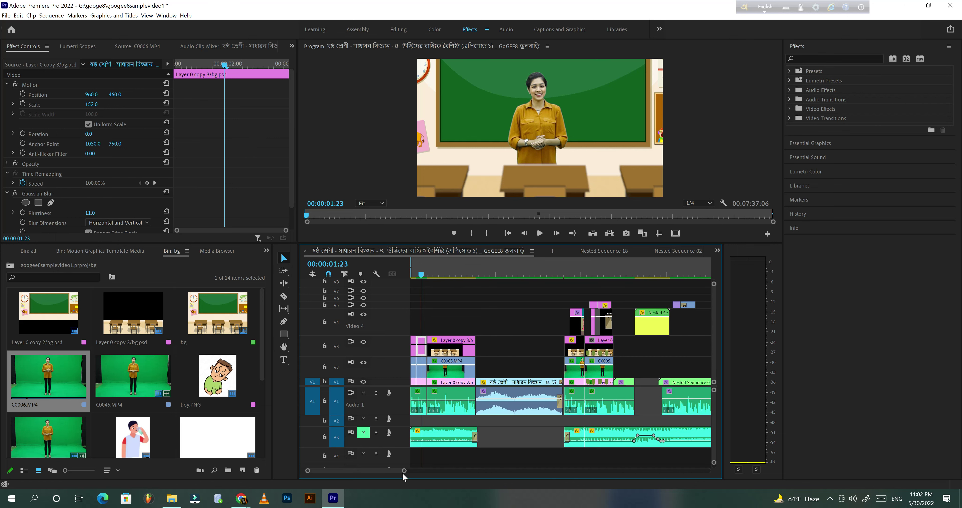
# Zoom the timeline out to nearly the whole sequence and select Nested Sequence 03 near 50 seconds
pyautogui.moveTo(403, 470); pyautogui.dragTo(461, 470)
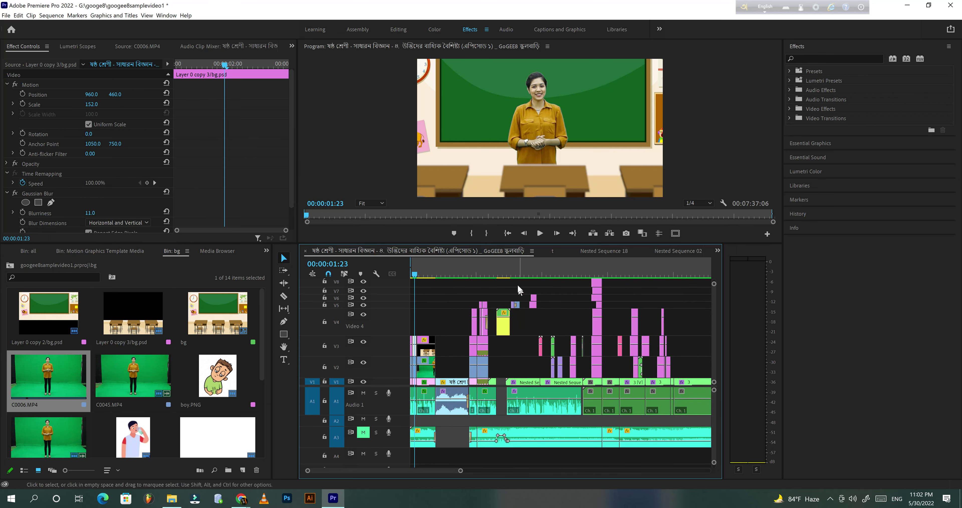
pyautogui.click(521, 275)
pyautogui.click(524, 368)
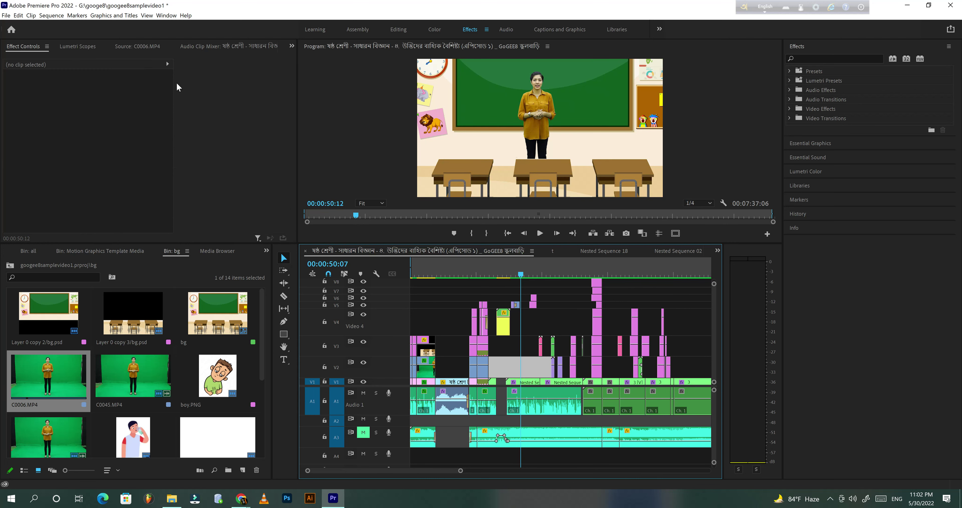
pyautogui.click(526, 381)
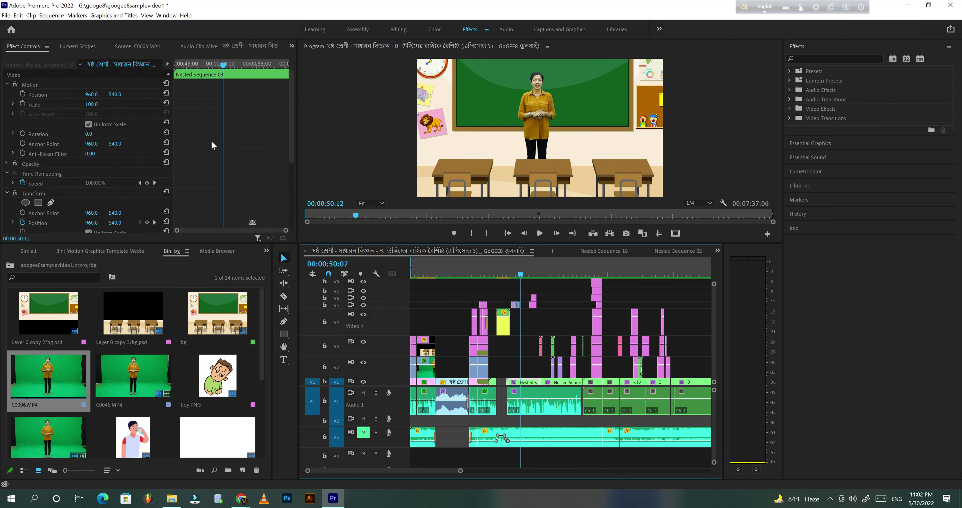
# Review the Transform effect's Position, Scale and 64.0° Skew Axis keyframes, parking at 00:00:53:22
pyautogui.scroll(-3, 257, 161)
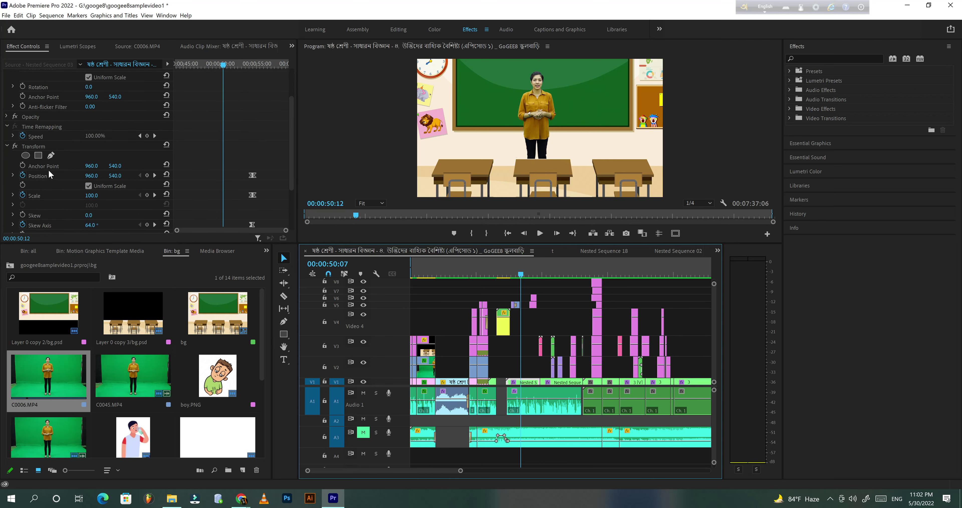
pyautogui.click(57, 147)
pyautogui.scroll(3, 58, 148)
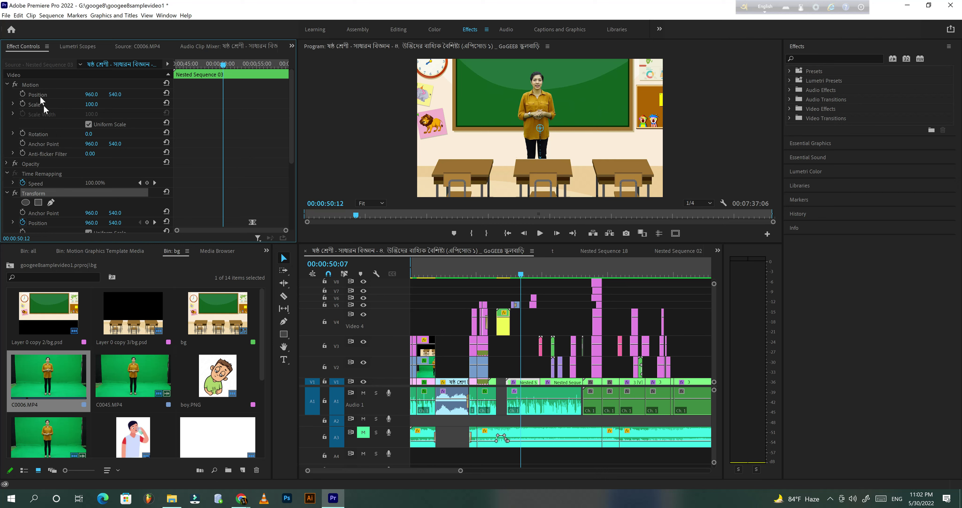
pyautogui.scroll(-2, 76, 212)
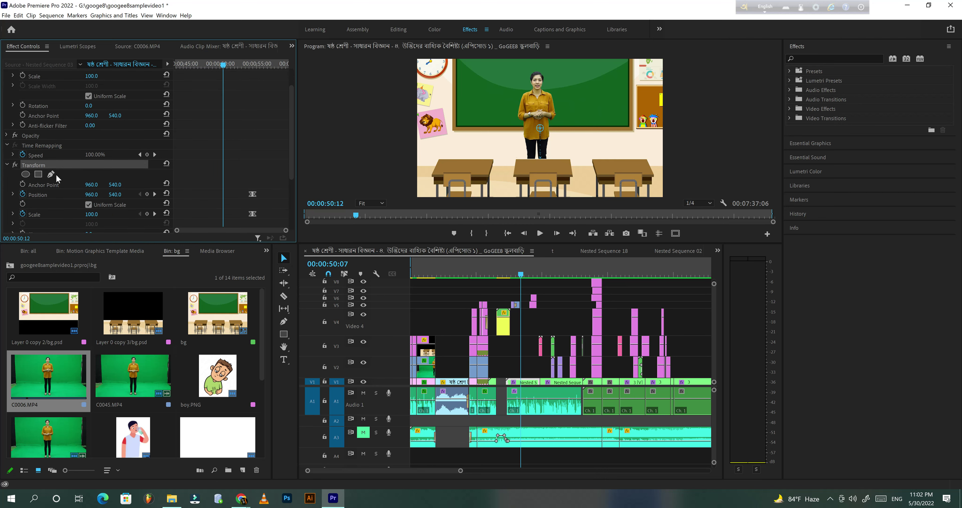
pyautogui.scroll(-3, 197, 207)
pyautogui.scroll(-2, 209, 200)
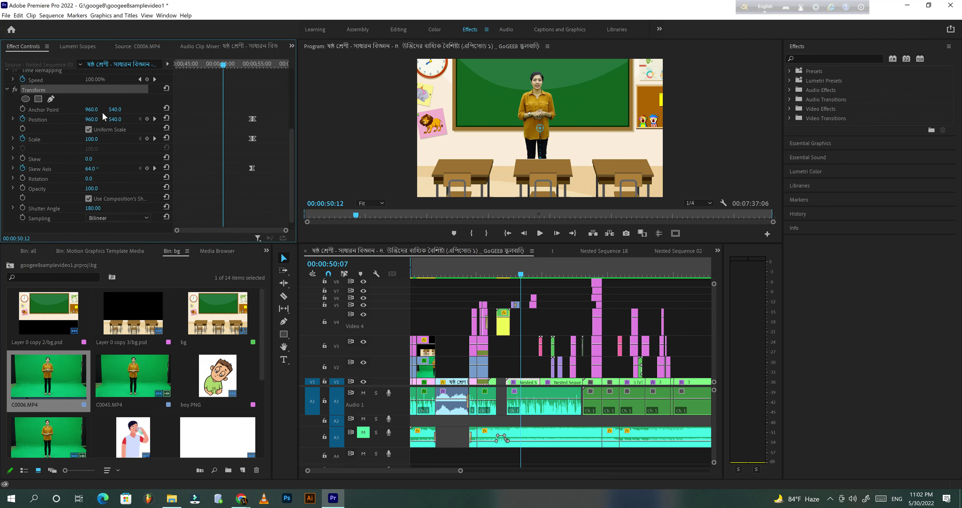
pyautogui.scroll(3, 180, 166)
pyautogui.scroll(2, 168, 138)
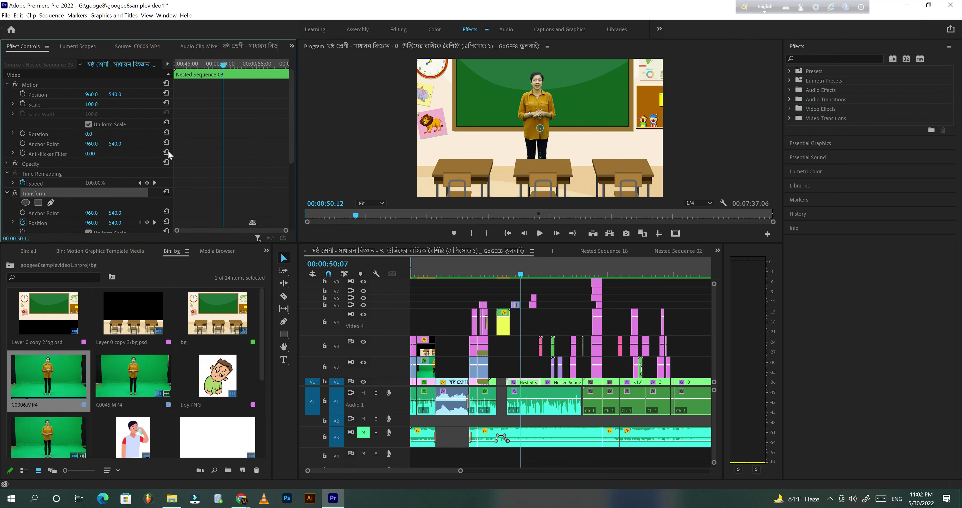
pyautogui.scroll(1, 235, 179)
pyautogui.scroll(-4, 243, 178)
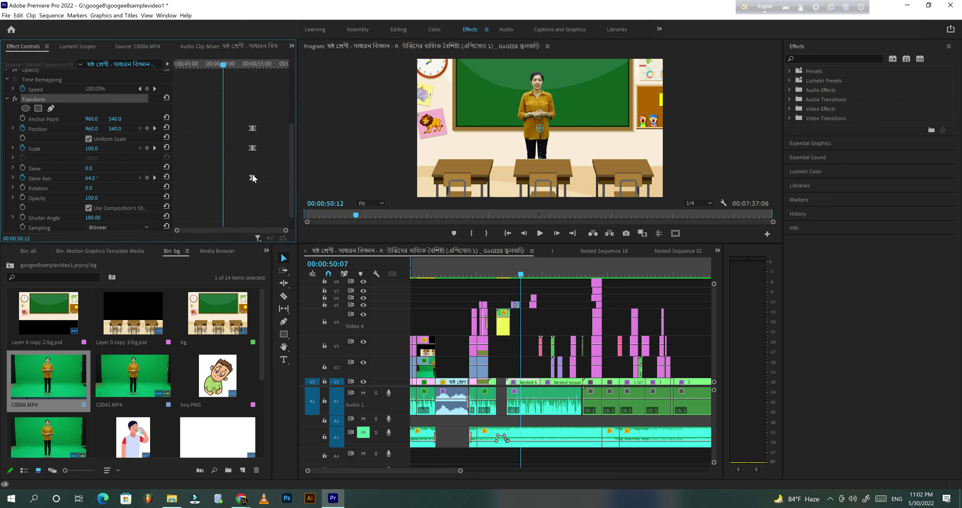
pyautogui.click(249, 64)
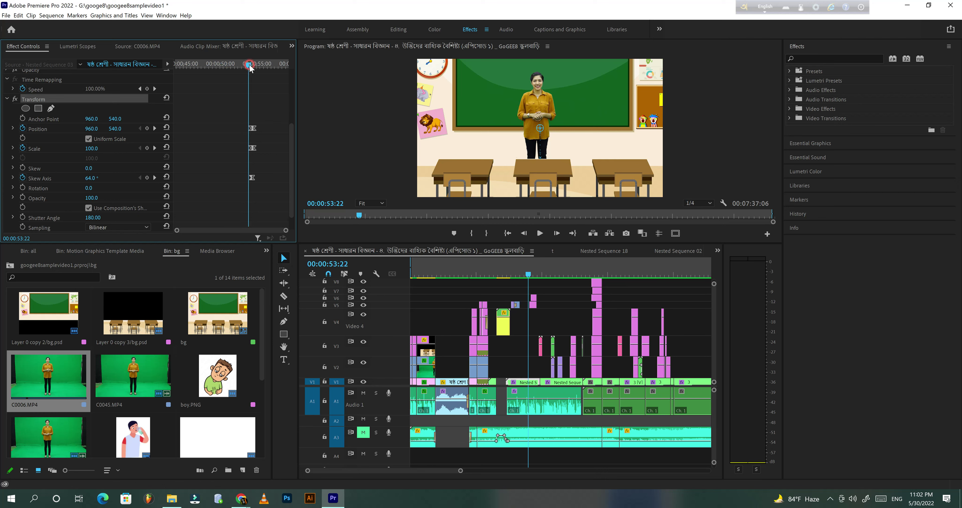
# Play back the animated insert and park the playhead at 00:00:54:04
pyautogui.click(540, 233)
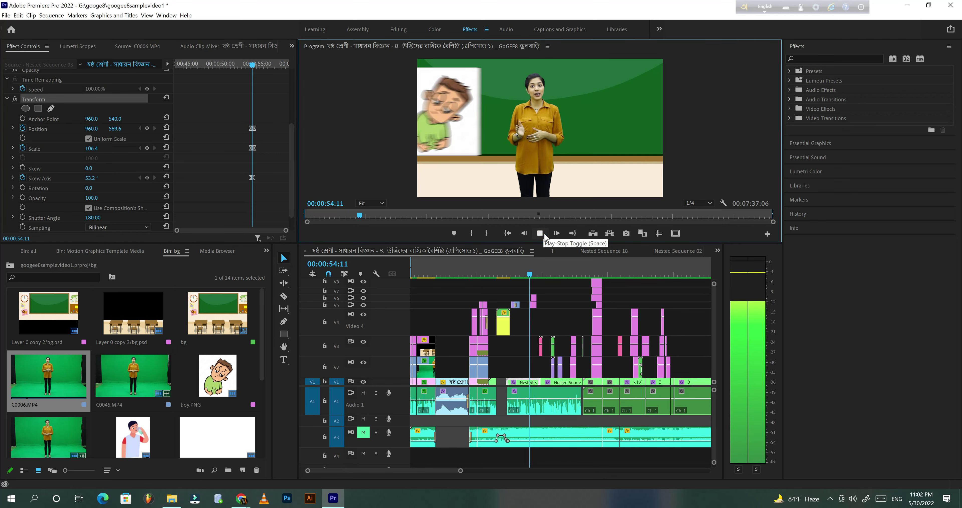
pyautogui.press('space')
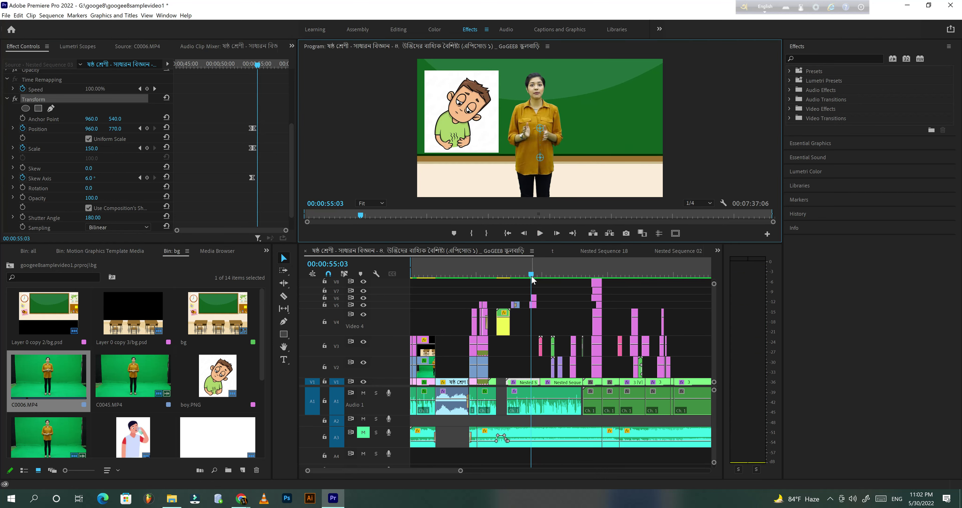
pyautogui.click(531, 276)
pyautogui.moveTo(532, 276); pyautogui.dragTo(531, 279)
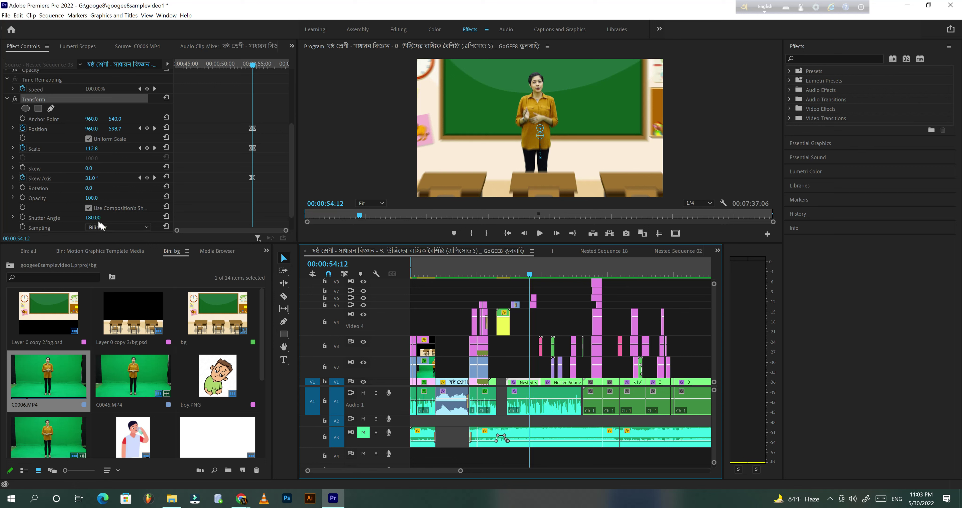
# Set the Transform Shutter Angle to 0 and scrub to 00:00:54:22 to check the insert
pyautogui.click(50, 221)
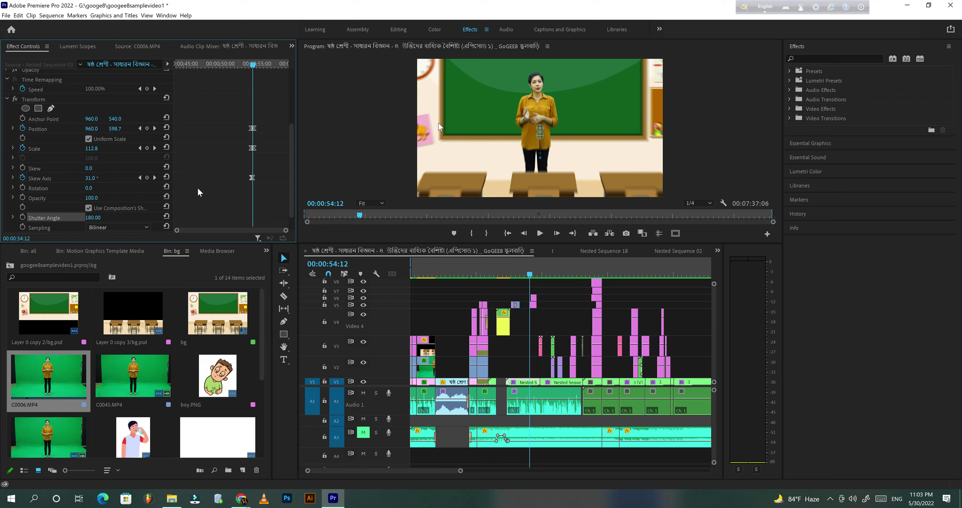
pyautogui.click(98, 216)
pyautogui.write('9')
pyautogui.press('Return')
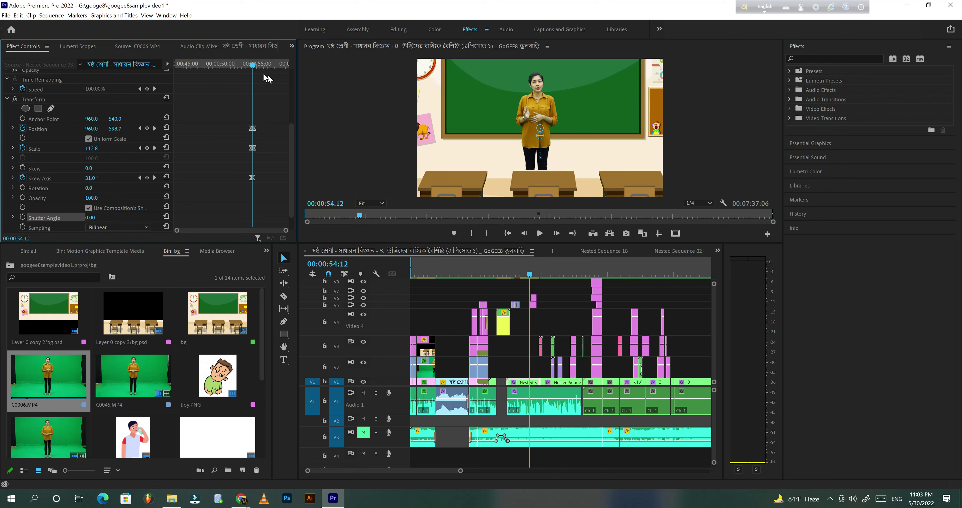
pyautogui.click(253, 64)
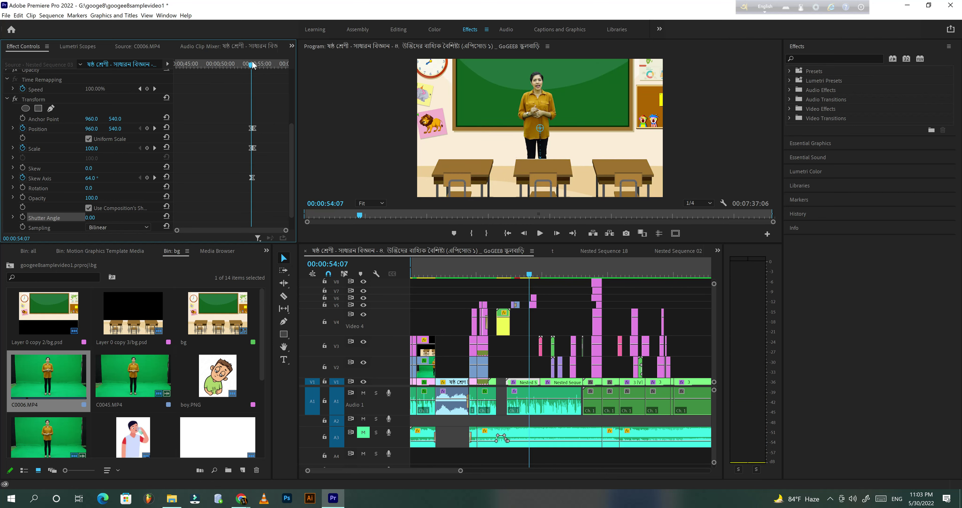
pyautogui.moveTo(252, 63); pyautogui.dragTo(256, 64)
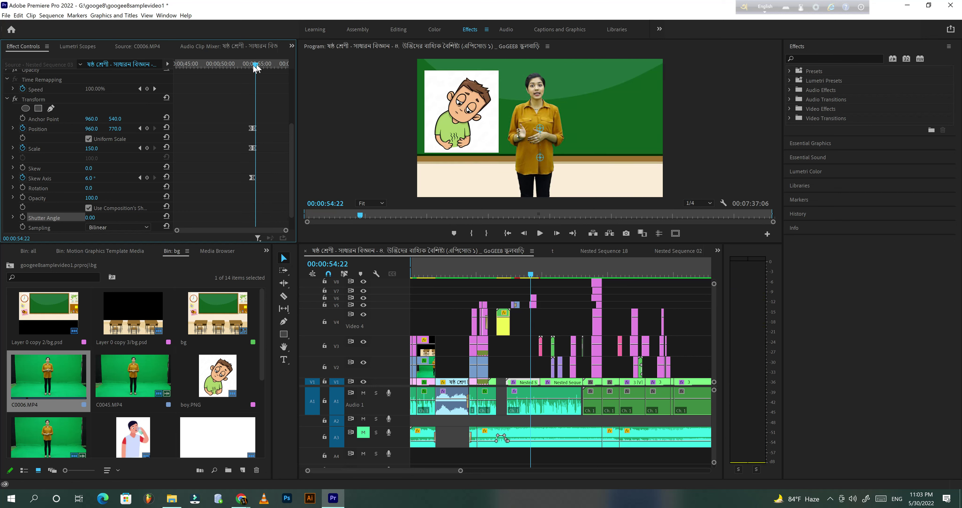
# Apply Ease In temporal interpolation to the insert's three Transform keyframes
pyautogui.moveTo(257, 64); pyautogui.dragTo(254, 65)
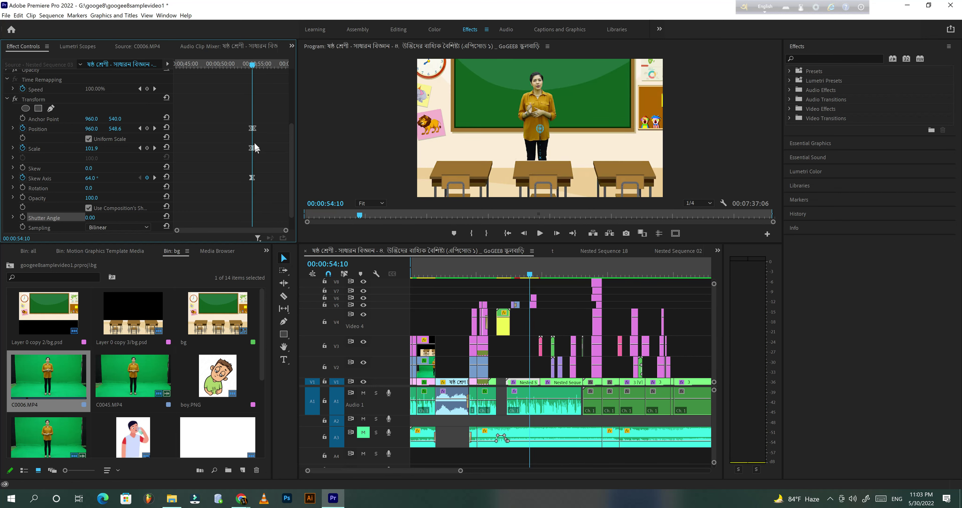
pyautogui.moveTo(272, 113); pyautogui.dragTo(243, 192)
pyautogui.rightClick(253, 127)
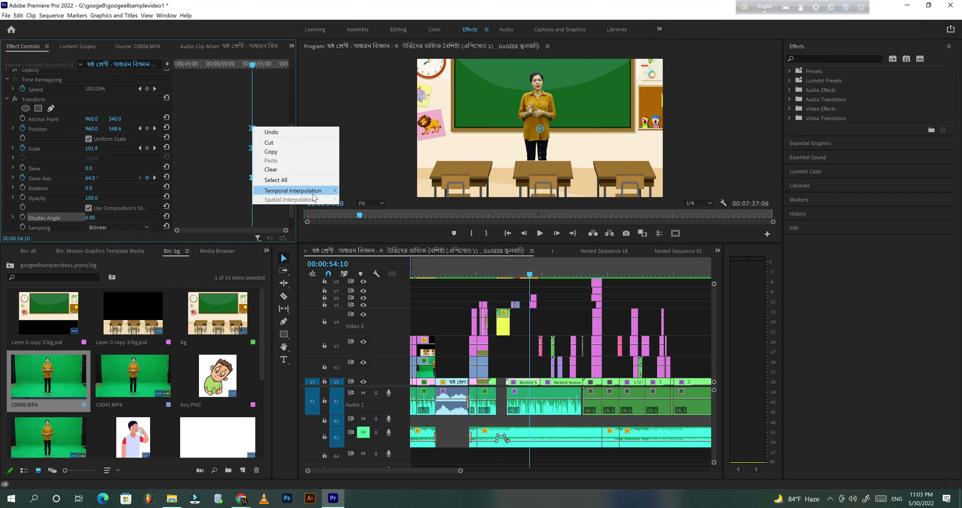
pyautogui.moveTo(325, 190)
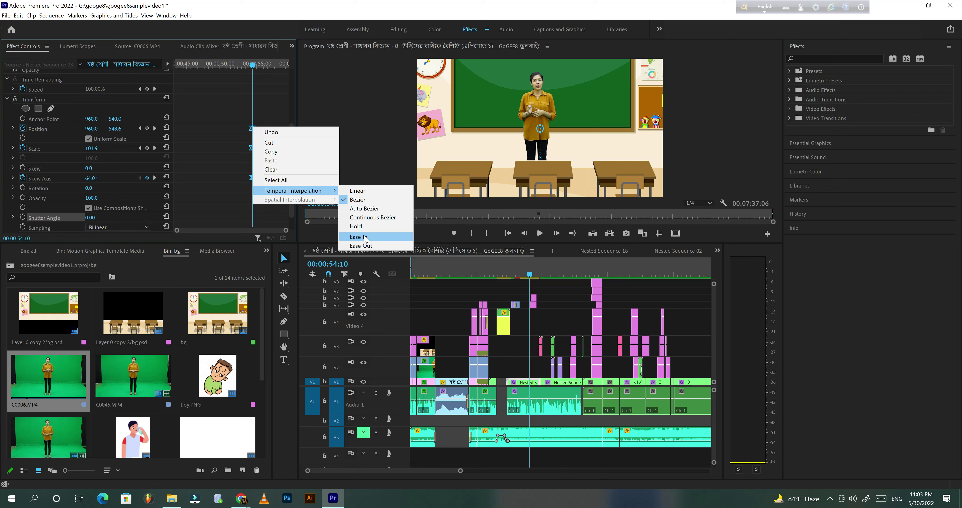
pyautogui.click(365, 237)
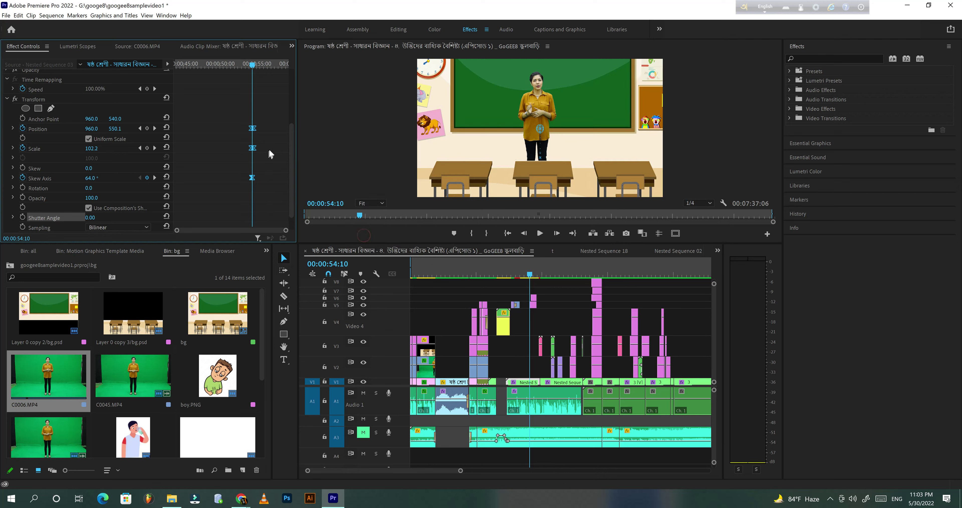
# Scrub the eased animation with the Program monitor at Full resolution, enlarged by dragging its border down
pyautogui.click(248, 64)
pyautogui.moveTo(248, 67); pyautogui.dragTo(253, 68)
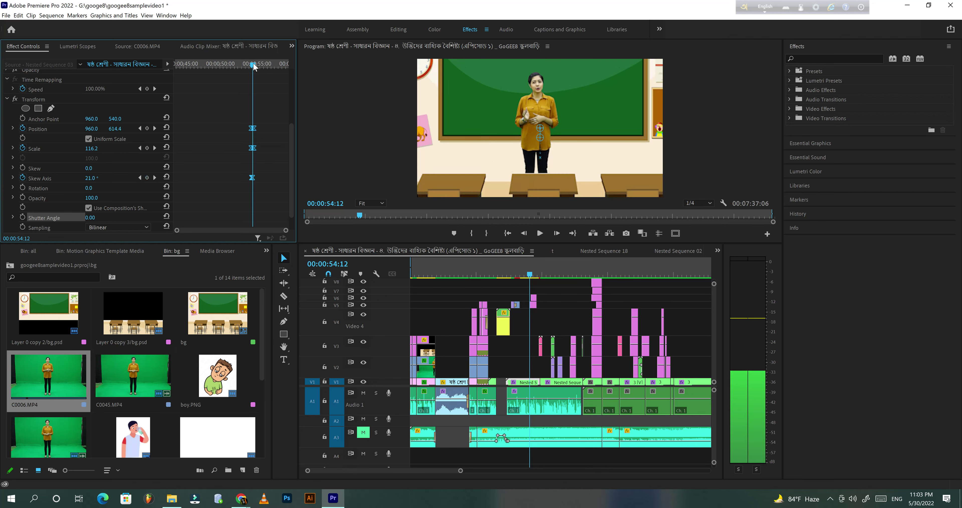
pyautogui.click(699, 203)
pyautogui.click(695, 211)
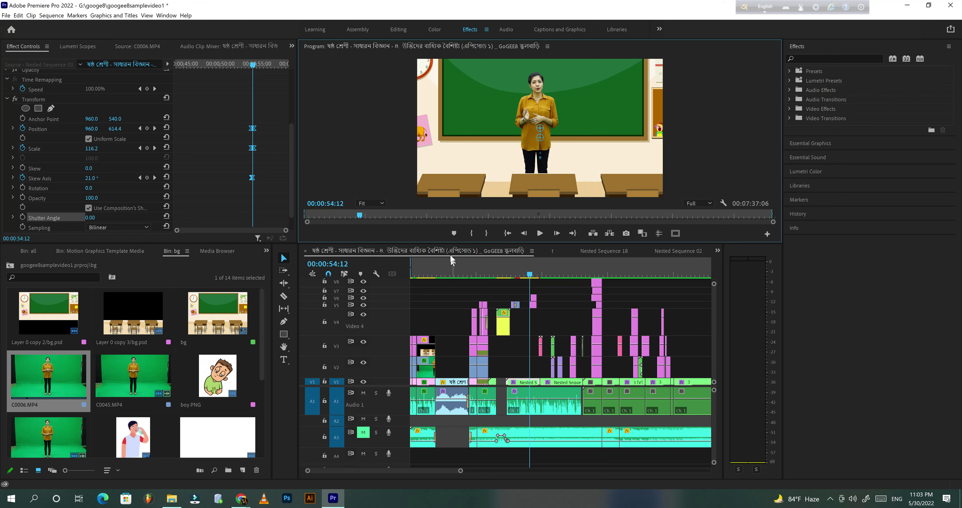
pyautogui.moveTo(447, 243); pyautogui.dragTo(448, 315)
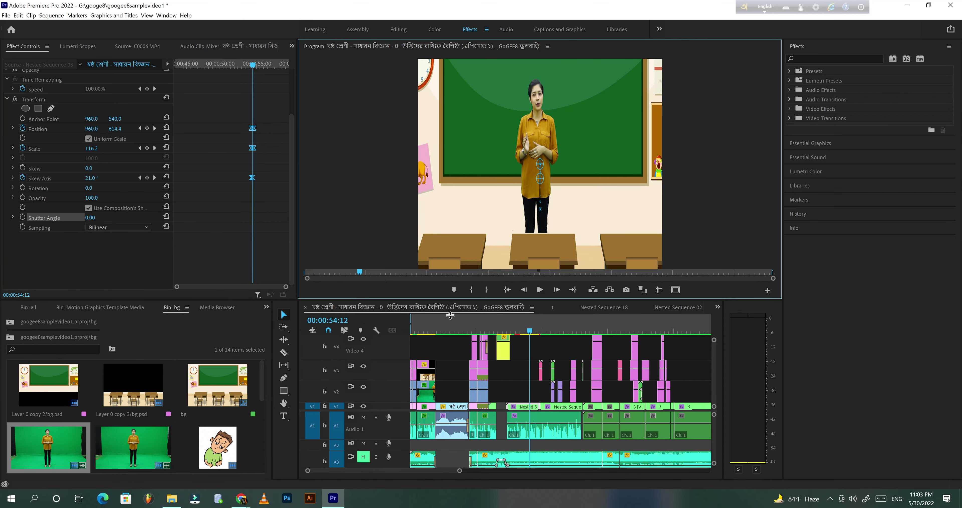
# Restore the Transform Shutter Angle to 180 after scrubbing the insert move, then scroll back to Motion
pyautogui.moveTo(254, 68); pyautogui.dragTo(254, 68)
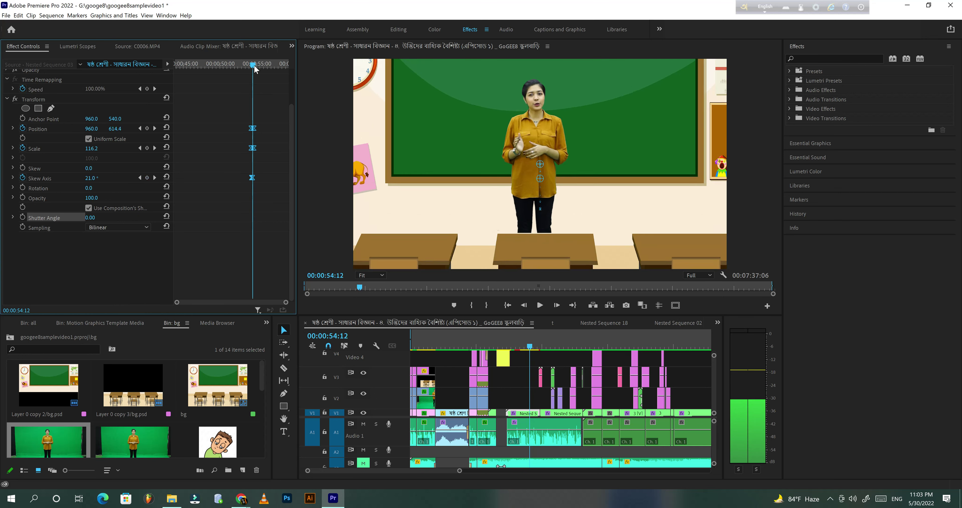
pyautogui.click(91, 220)
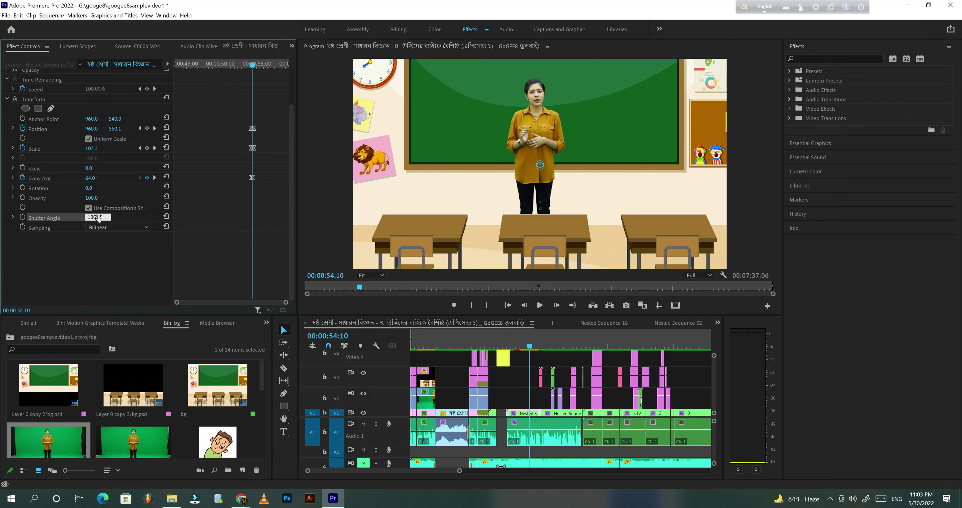
pyautogui.write('180')
pyautogui.press('Return')
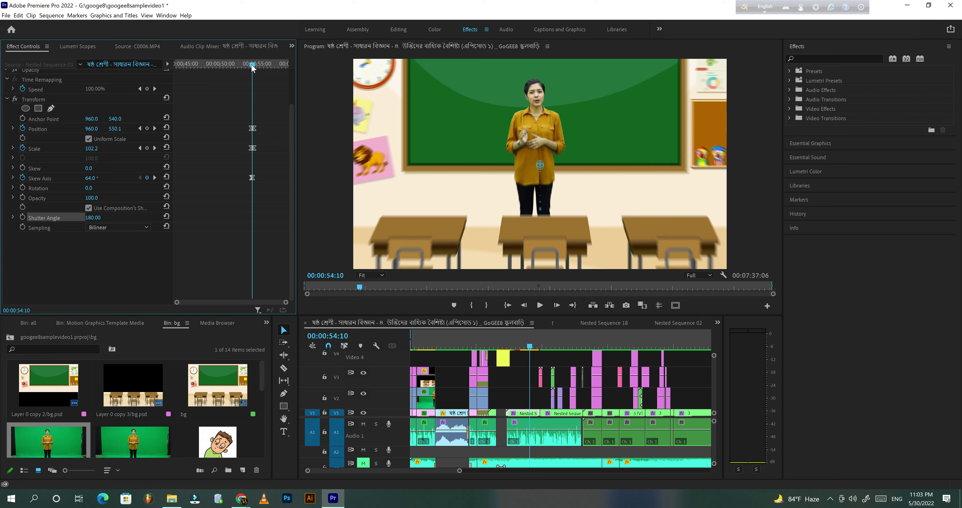
pyautogui.scroll(5, 37, 104)
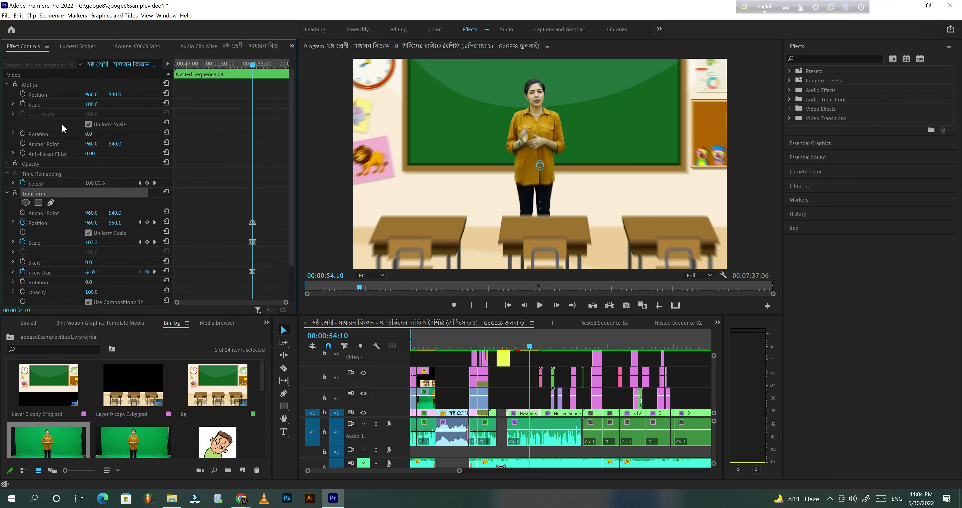
# Collapse the Motion and Transform effects and enlarge the timeline panel
pyautogui.click(41, 85)
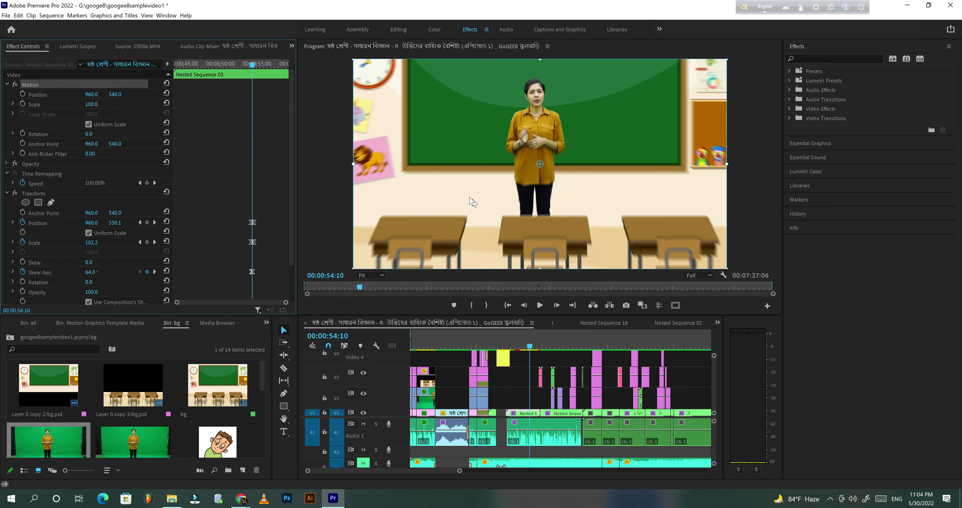
pyautogui.click(8, 193)
pyautogui.click(8, 85)
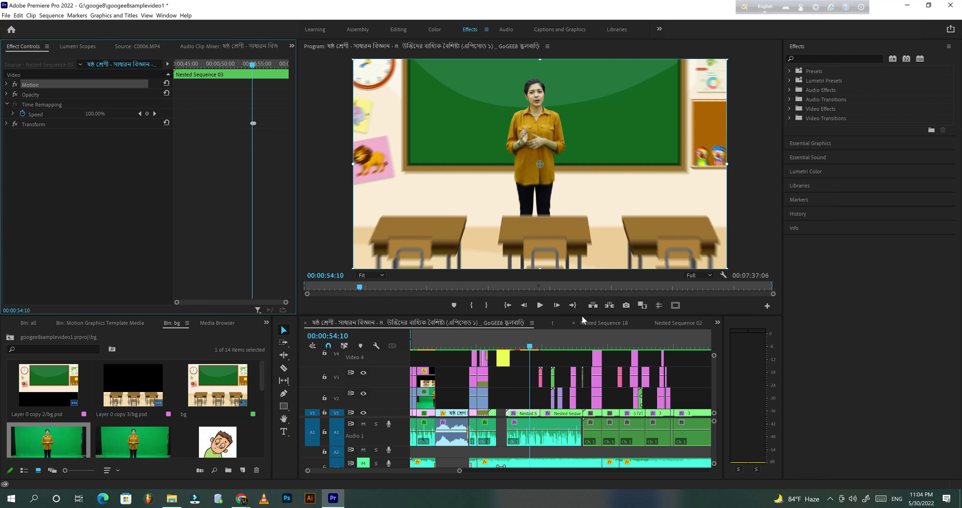
pyautogui.moveTo(582, 315); pyautogui.dragTo(591, 229)
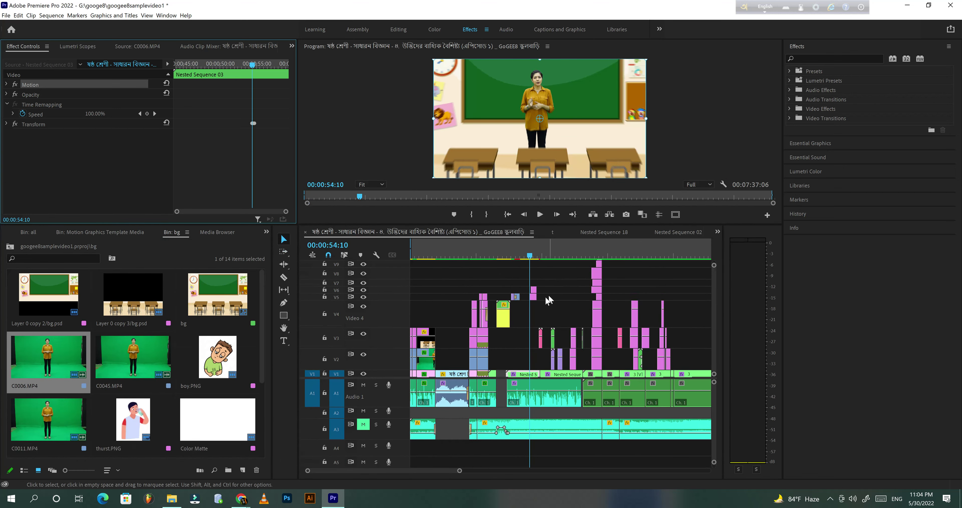
# Set preview resolution to 1/4 and park the playhead at 00:00:09:10
pyautogui.click(707, 185)
pyautogui.click(697, 214)
pyautogui.click(522, 256)
pyautogui.moveTo(522, 257); pyautogui.dragTo(521, 258)
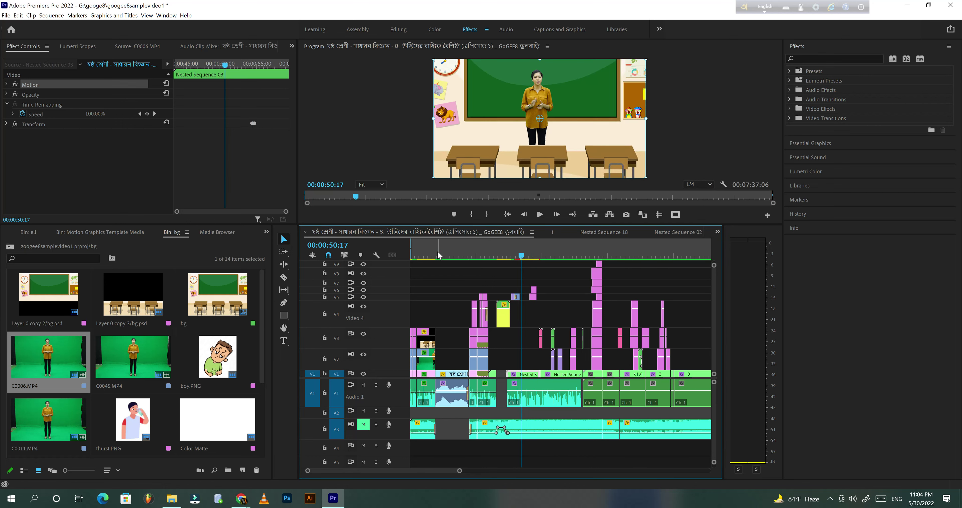
pyautogui.click(437, 255)
pyautogui.click(428, 256)
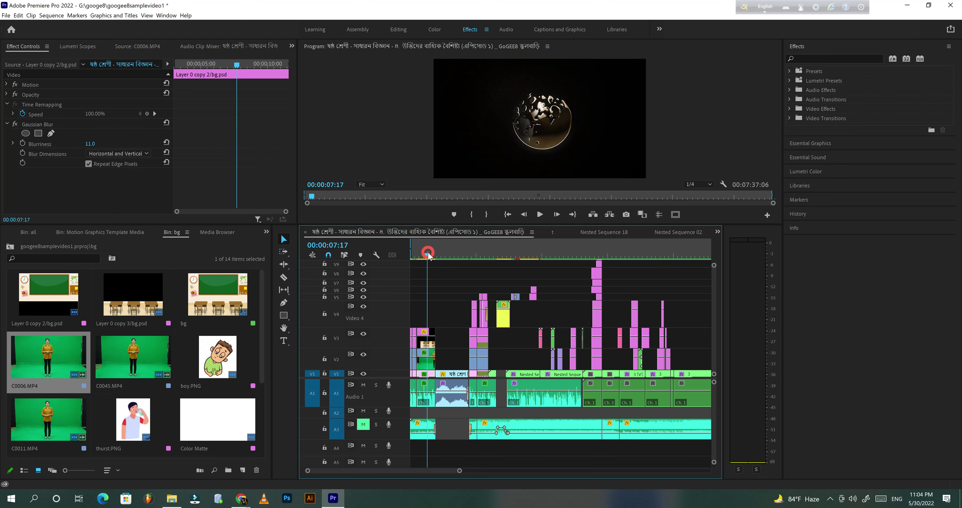
pyautogui.click(437, 256)
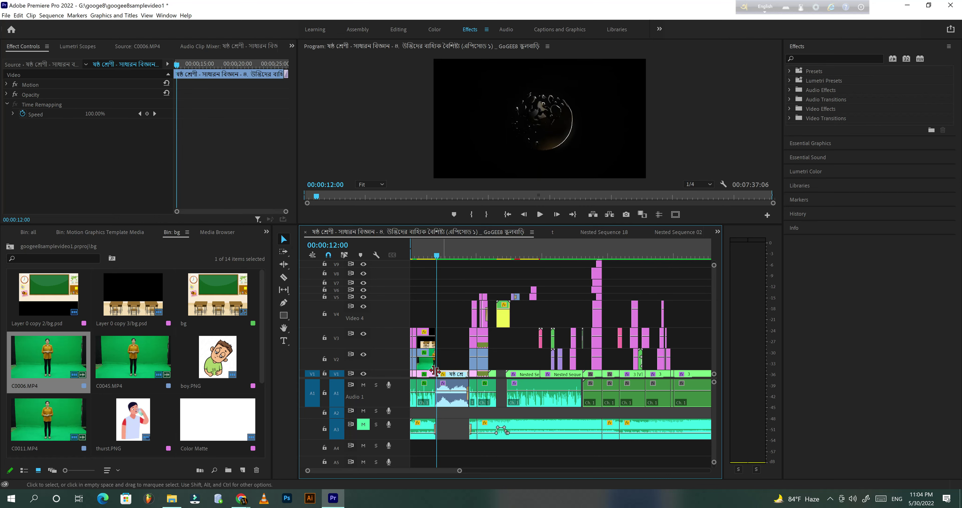
pyautogui.click(436, 255)
pyautogui.click(432, 256)
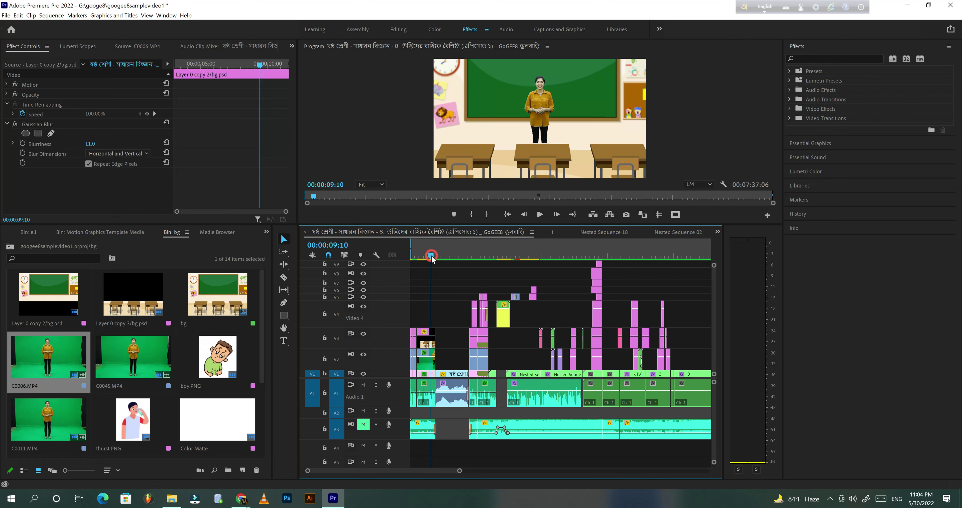
# Play and stop the opening presenter shot, then switch to File Explorer
pyautogui.click(540, 215)
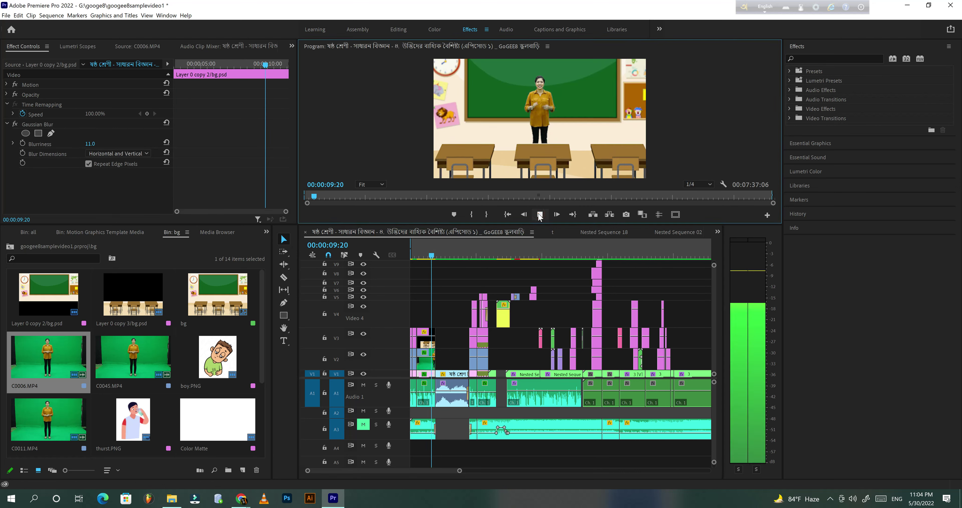
pyautogui.click(539, 215)
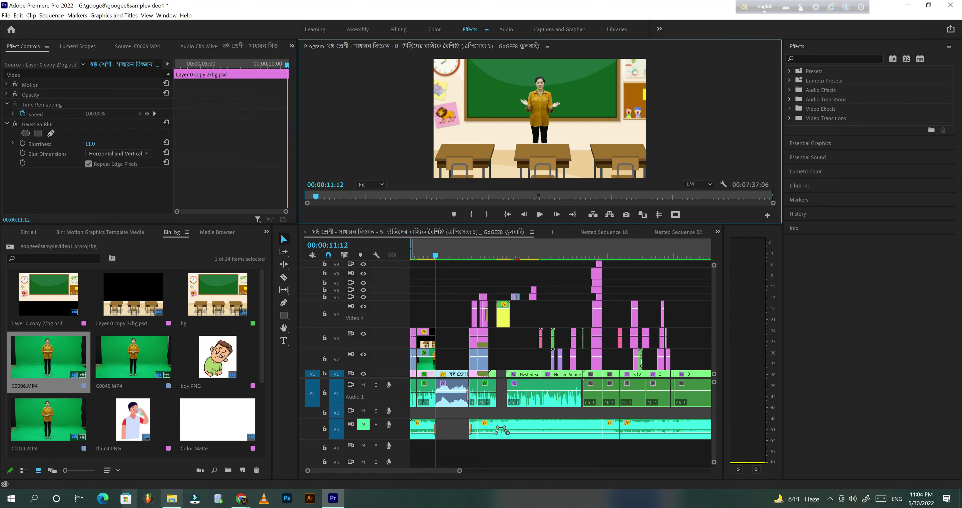
pyautogui.click(168, 499)
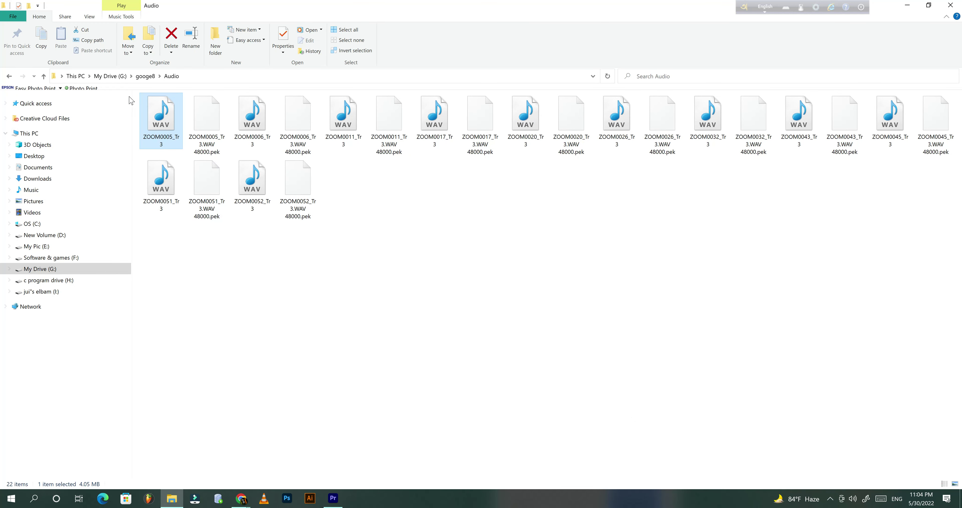
# Preview the class video MP4 from the googe8 folder in VLC, then close it and return to Premiere
pyautogui.click(146, 78)
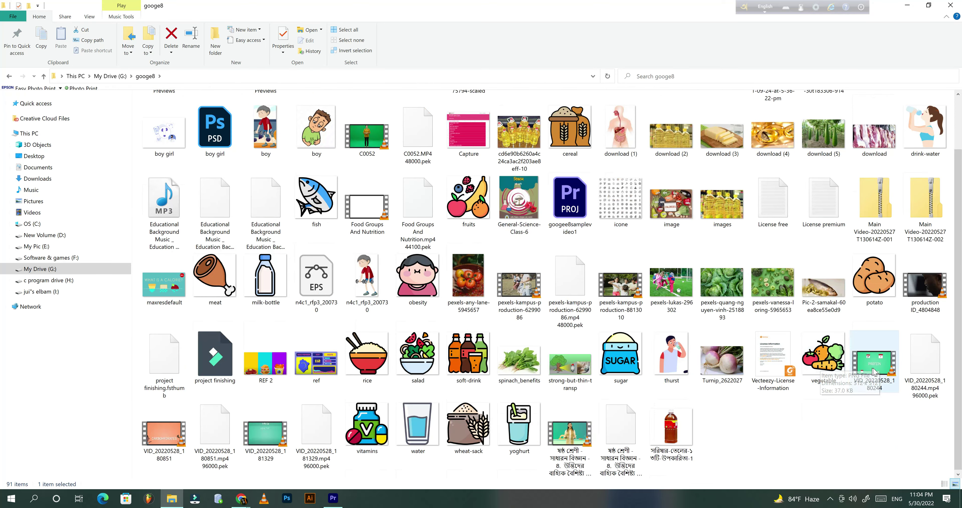
pyautogui.doubleClick(570, 433)
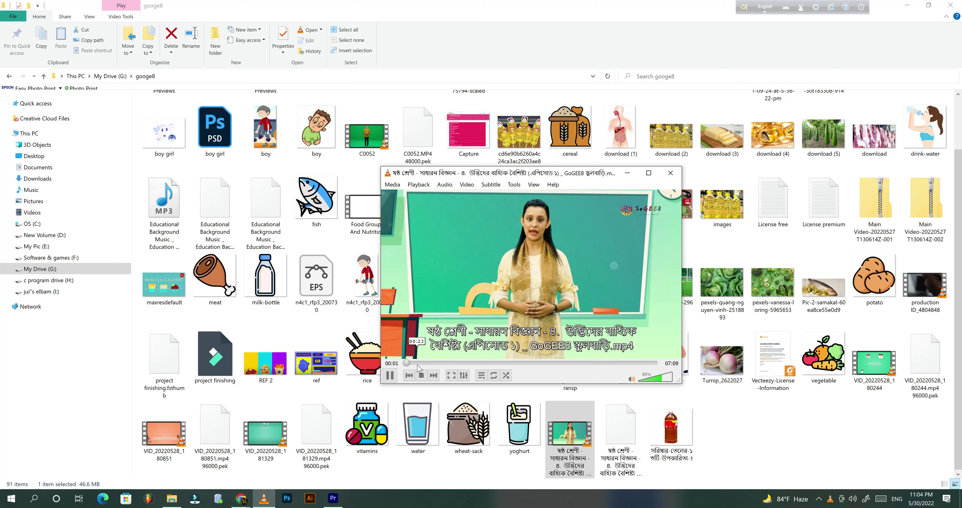
pyautogui.click(410, 363)
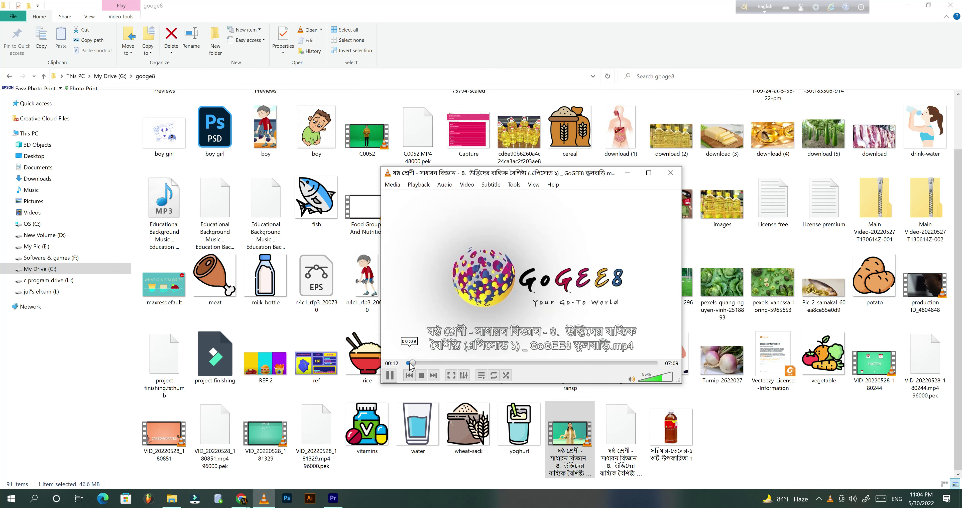
pyautogui.click(410, 363)
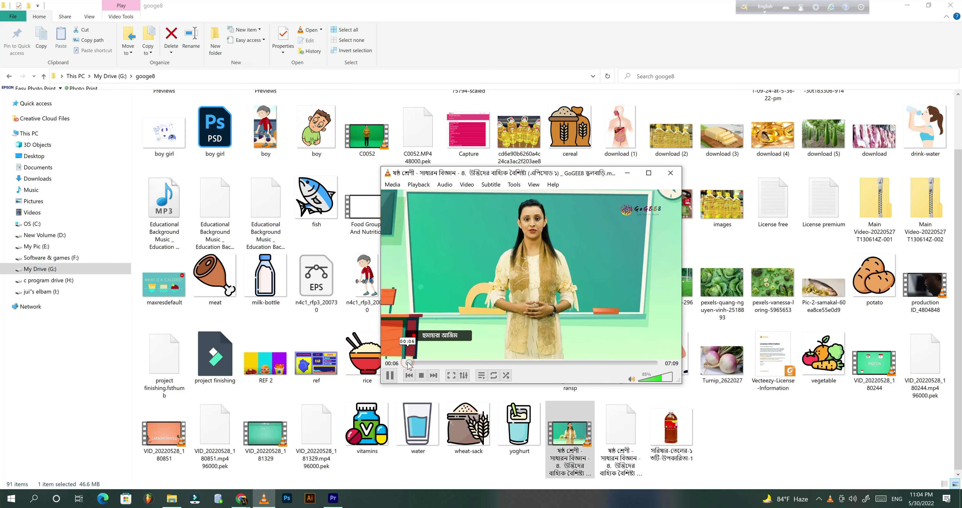
pyautogui.click(666, 173)
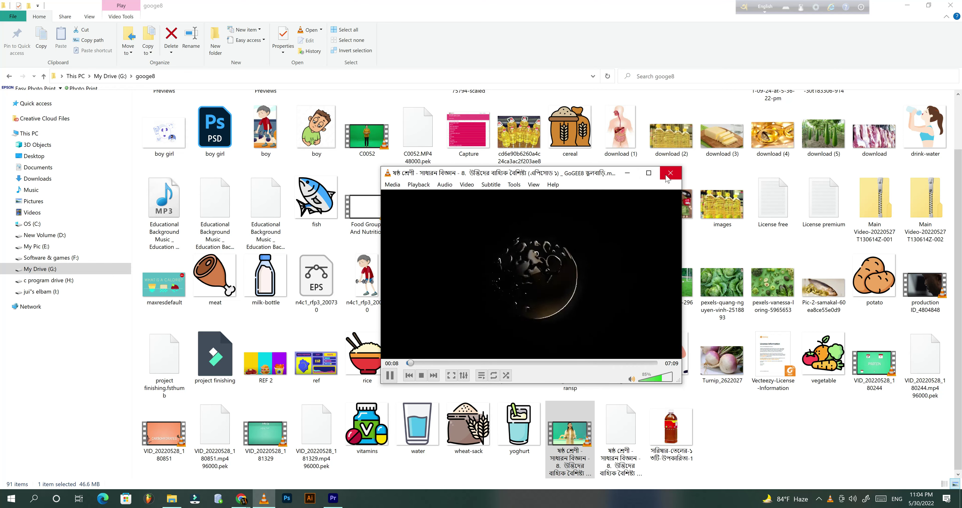
pyautogui.click(907, 6)
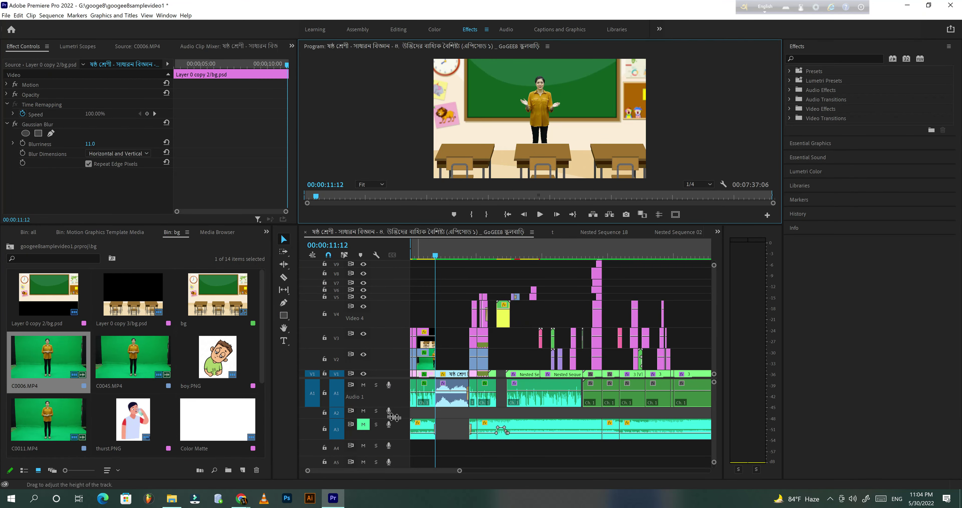
# Zoom the timeline in at 00:00:25:16 and play into the presenter scene, stopping at 00:00:28:19
pyautogui.click(467, 256)
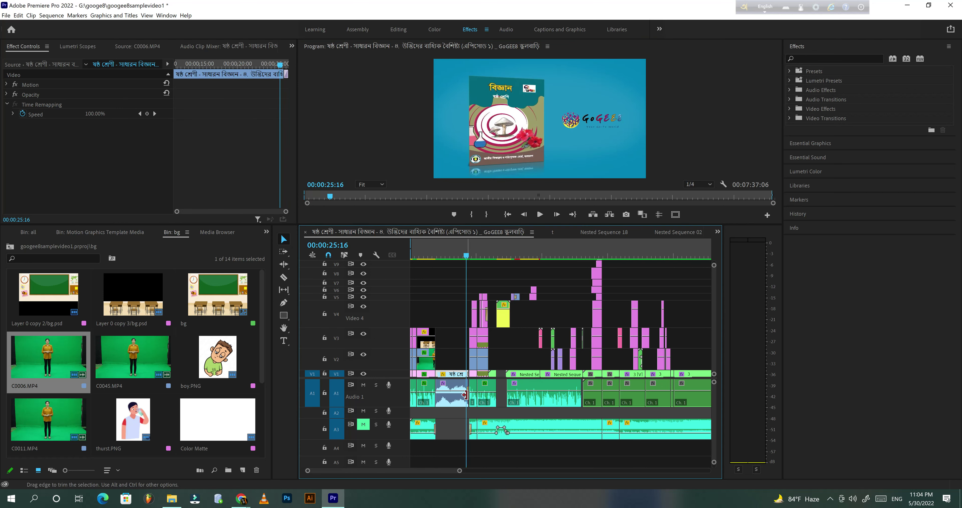
pyautogui.press('=')
pyautogui.press('=')
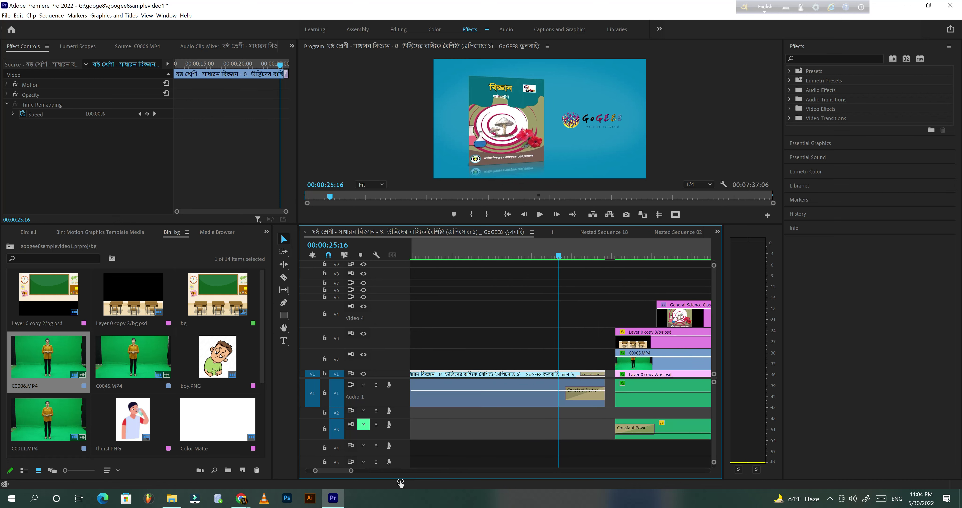
pyautogui.press('=')
pyautogui.press('space')
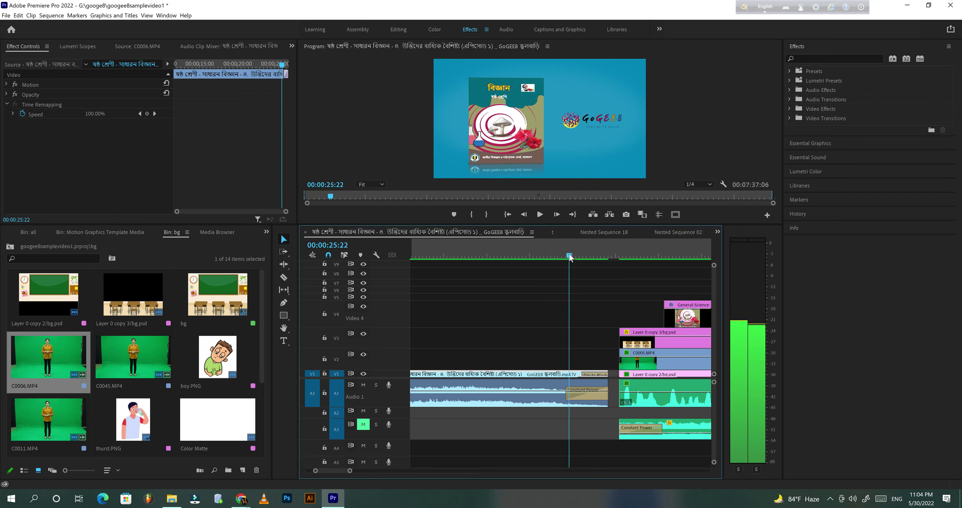
pyautogui.press('space')
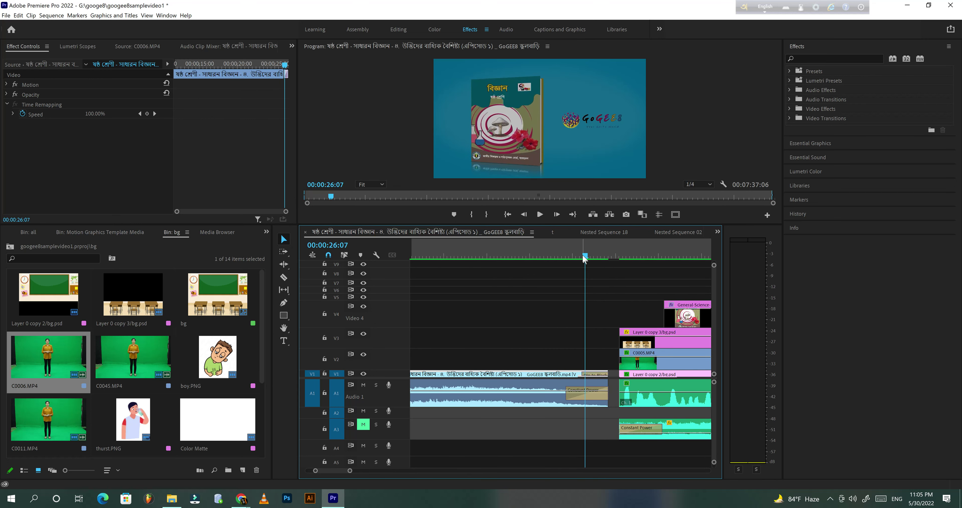
pyautogui.click(580, 255)
pyautogui.moveTo(577, 256)
pyautogui.mouseDown()
pyautogui.moveTo(612, 256)
pyautogui.moveTo(579, 268)
pyautogui.moveTo(621, 267)
pyautogui.mouseUp()
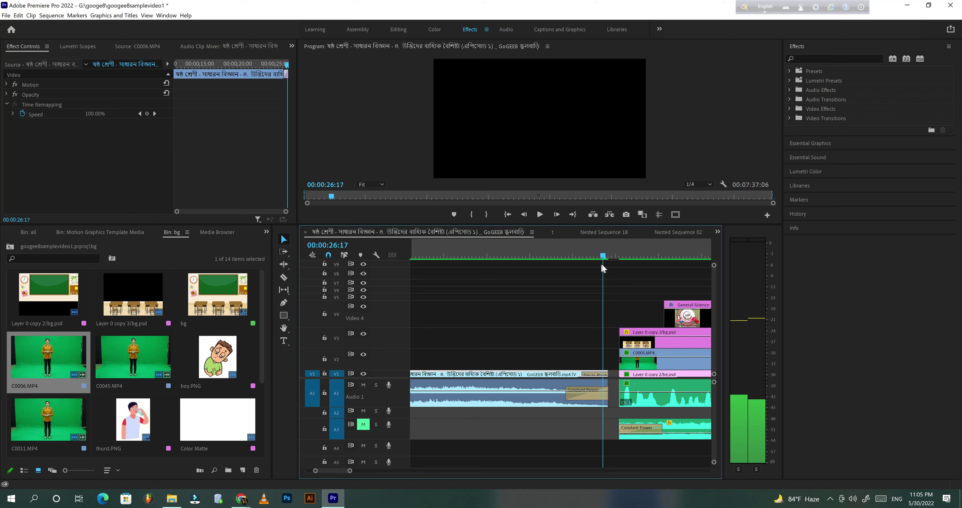
pyautogui.press('space')
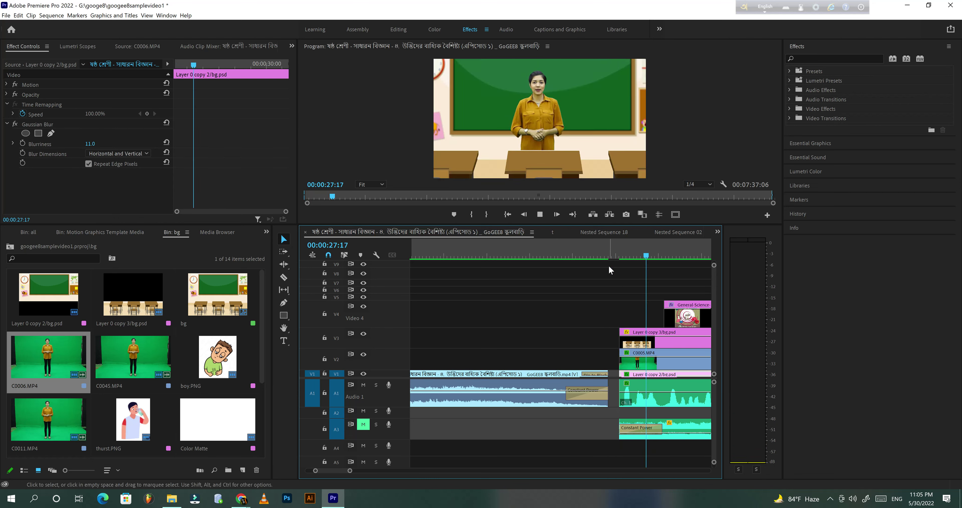
pyautogui.press('space')
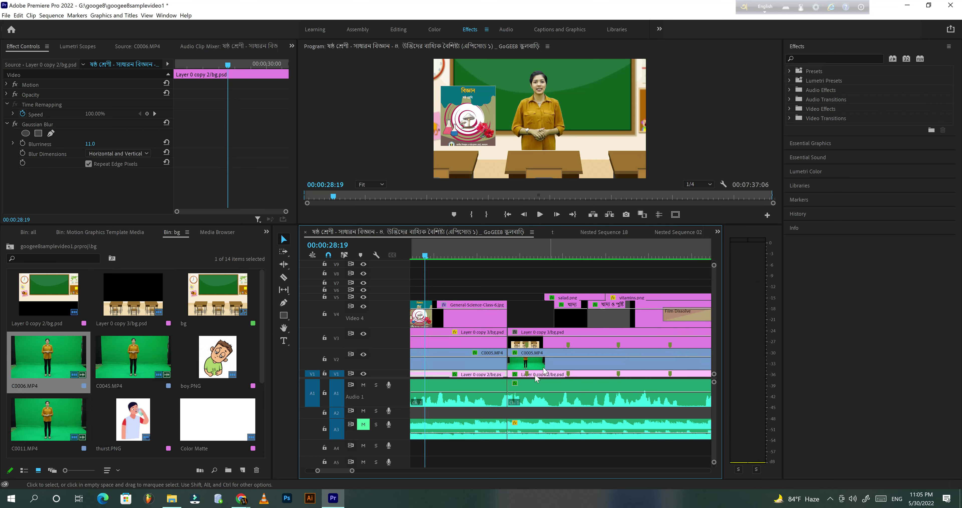
# Select General-Science-Class-6.jpg, show its Position keyframes, and play from clip start 00:00:28:03
pyautogui.moveTo(351, 471); pyautogui.dragTo(354, 471)
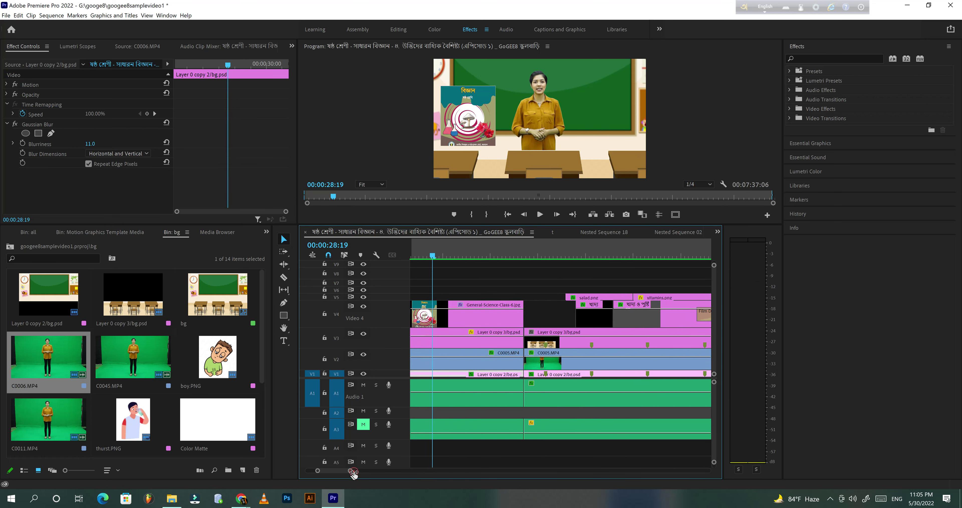
pyautogui.click(591, 320)
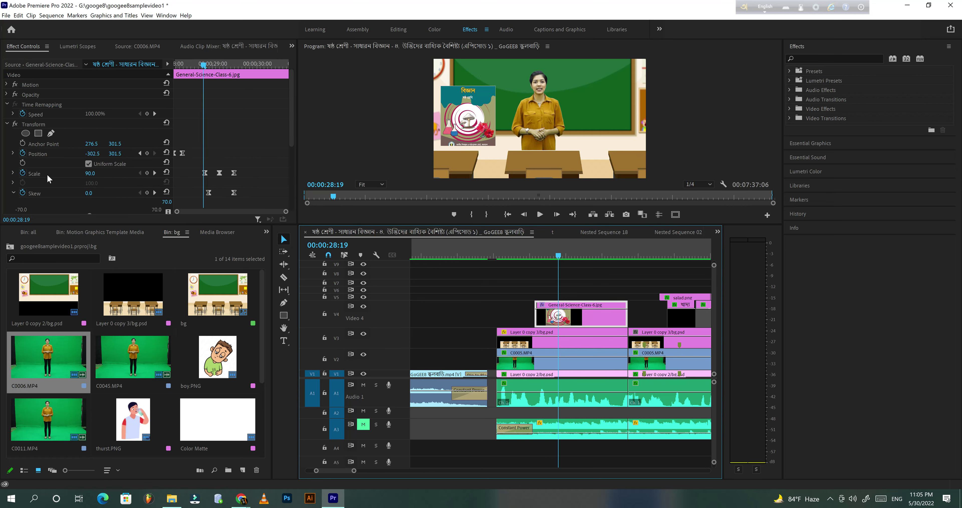
pyautogui.click(49, 152)
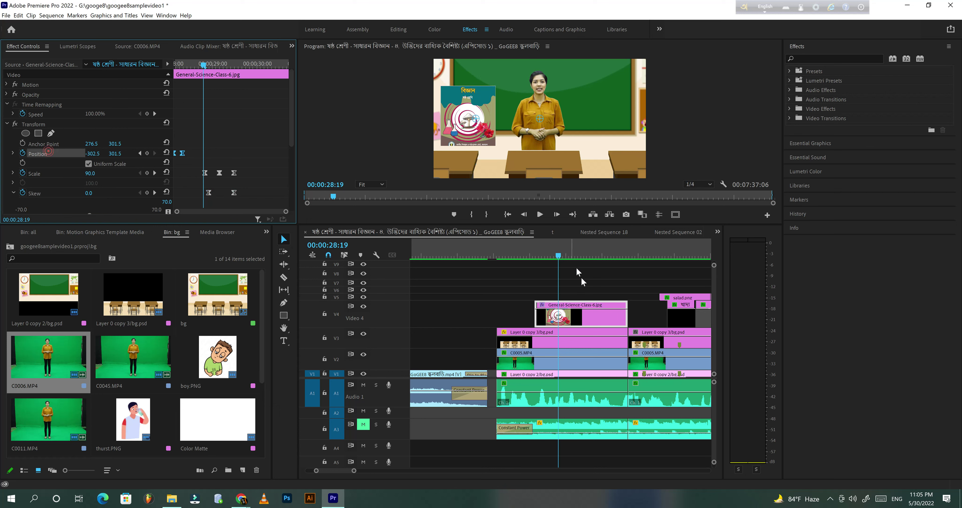
pyautogui.click(534, 256)
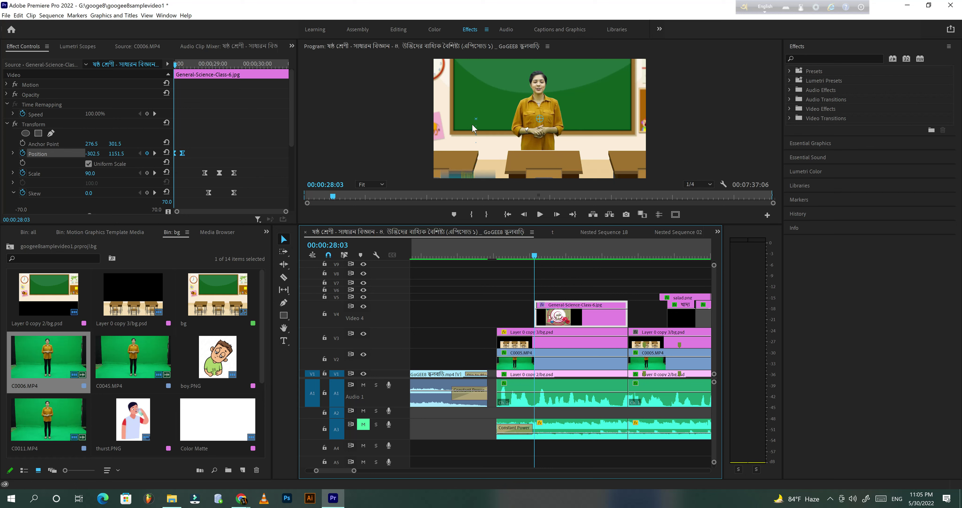
pyautogui.click(541, 215)
pyautogui.click(540, 214)
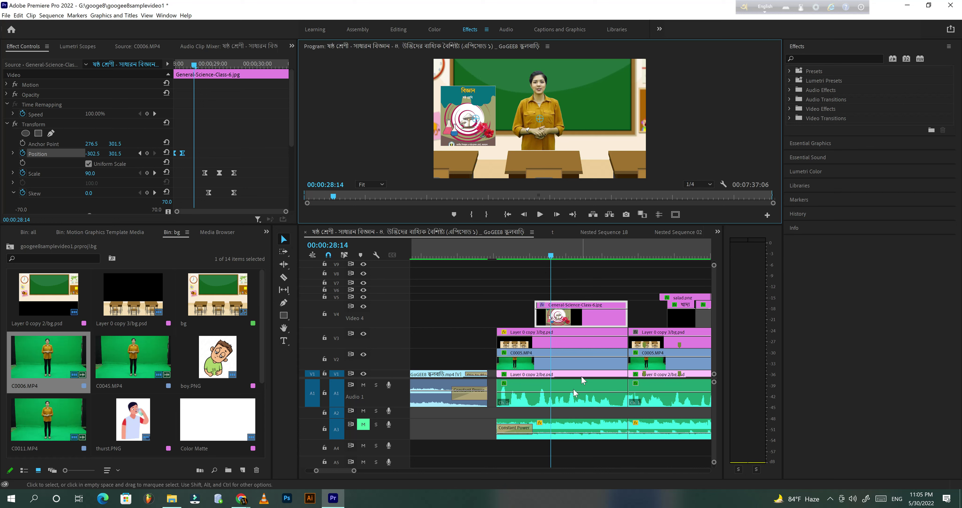
pyautogui.click(353, 471)
pyautogui.moveTo(353, 471); pyautogui.dragTo(351, 471)
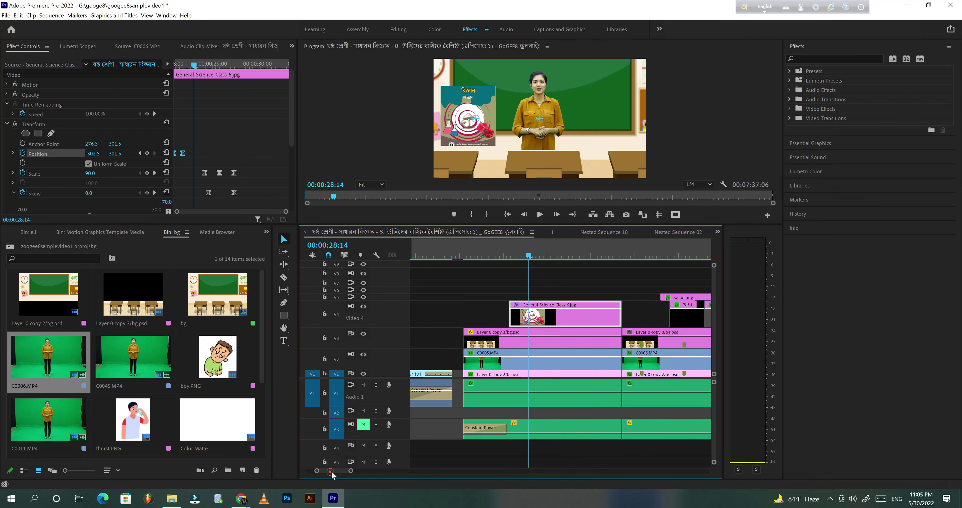
pyautogui.press('space')
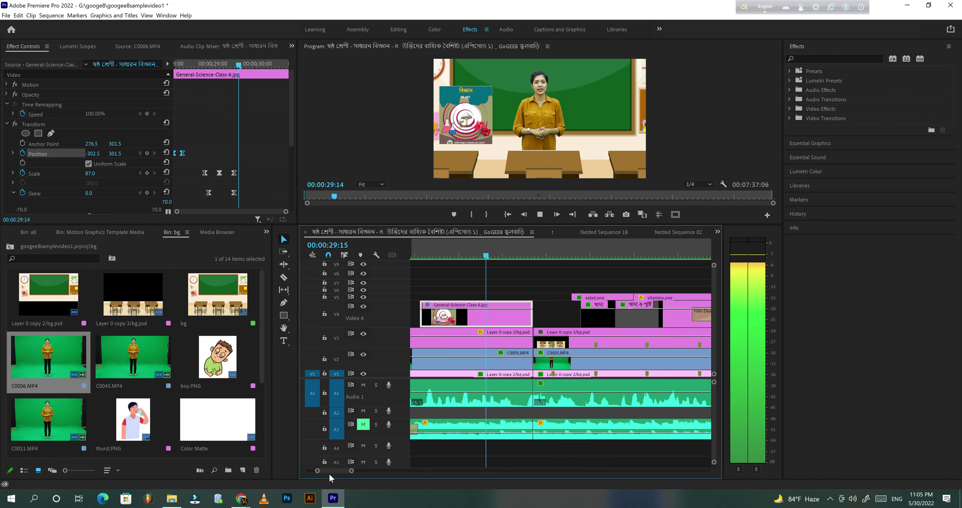
pyautogui.press('space')
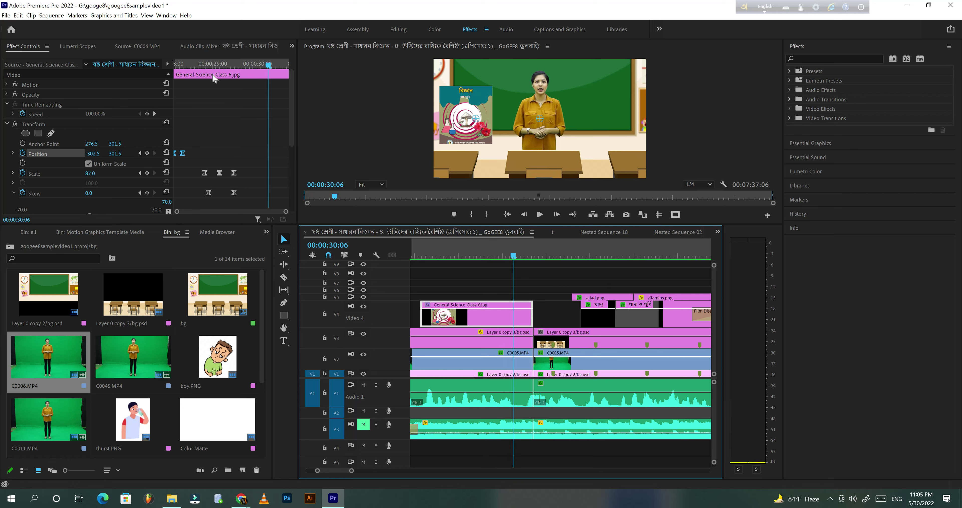
pyautogui.click(202, 64)
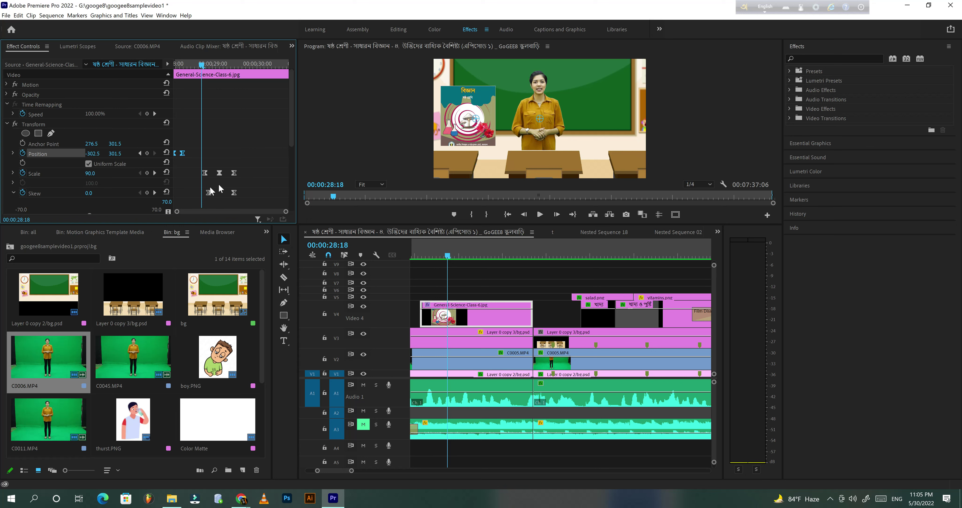
pyautogui.click(50, 193)
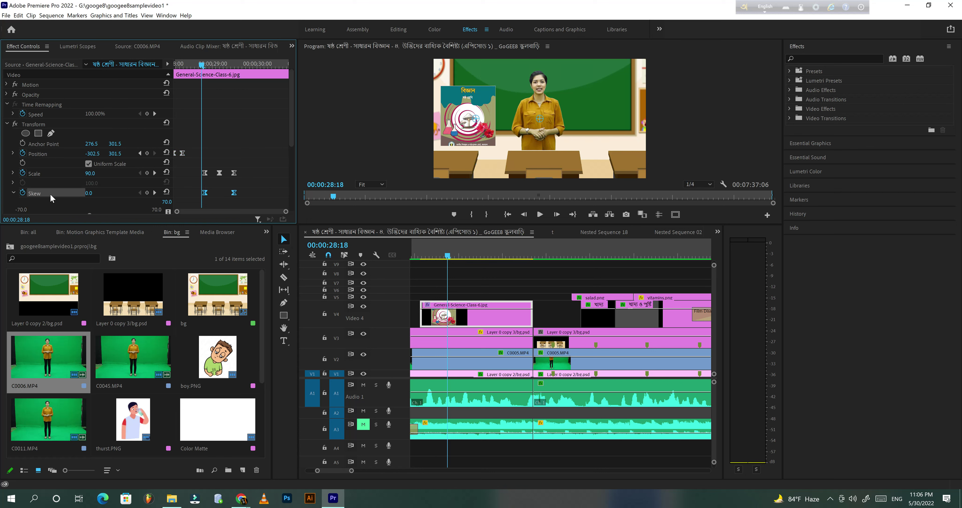
pyautogui.click(47, 174)
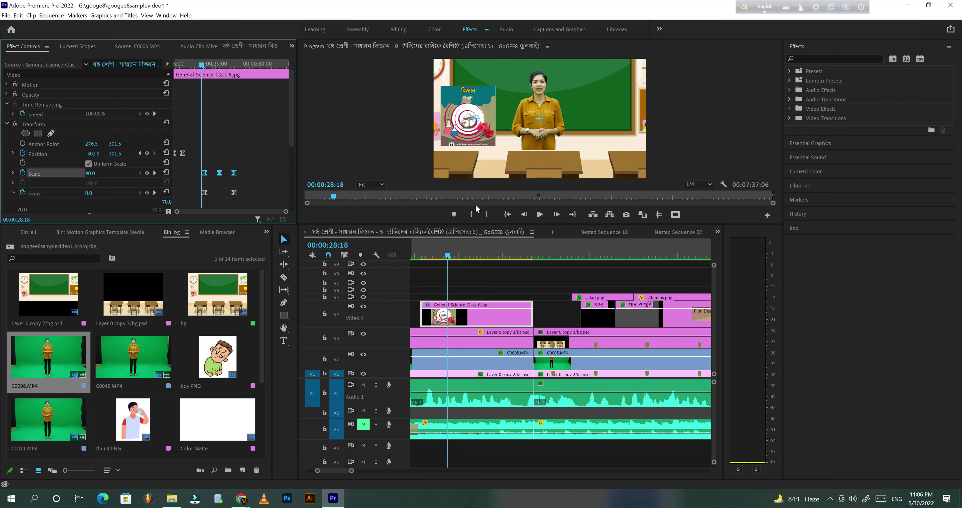
pyautogui.press('space')
pyautogui.press('space')
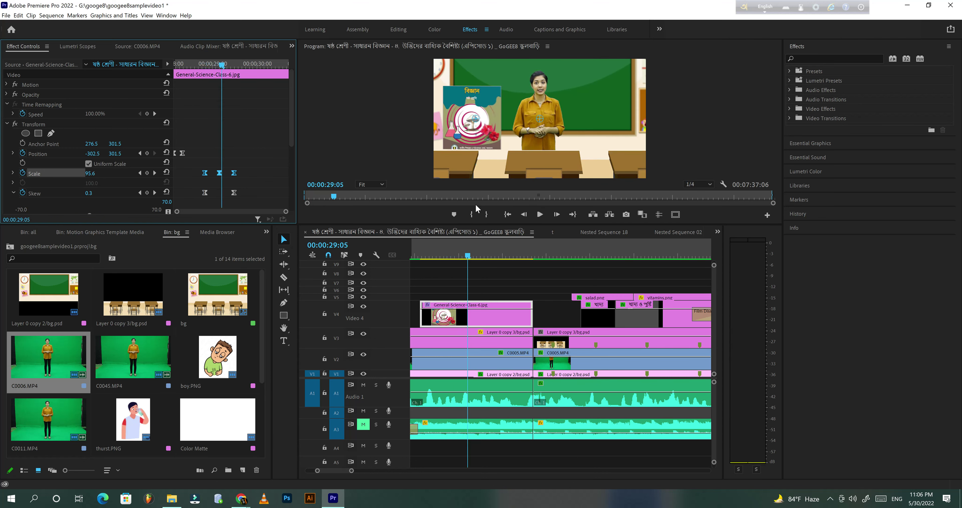
pyautogui.press('space')
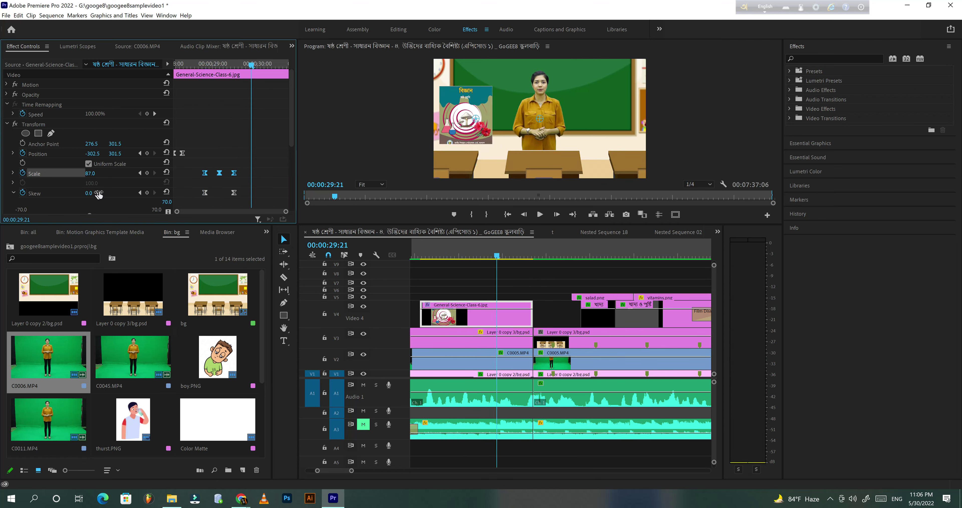
pyautogui.moveTo(91, 198)
pyautogui.mouseDown()
pyautogui.moveTo(77, 198)
pyautogui.moveTo(105, 192)
pyautogui.moveTo(96, 190)
pyautogui.mouseUp()
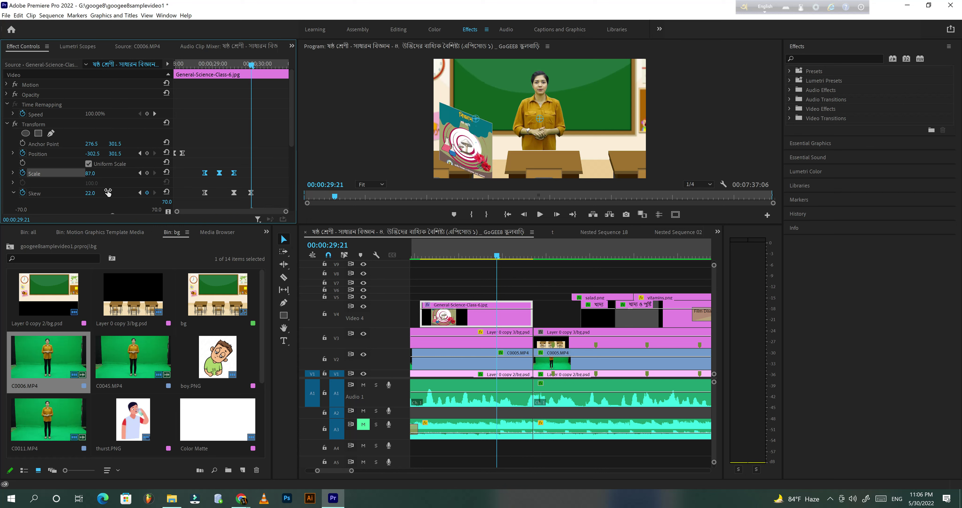
pyautogui.hotkey('ctrl', 'z')
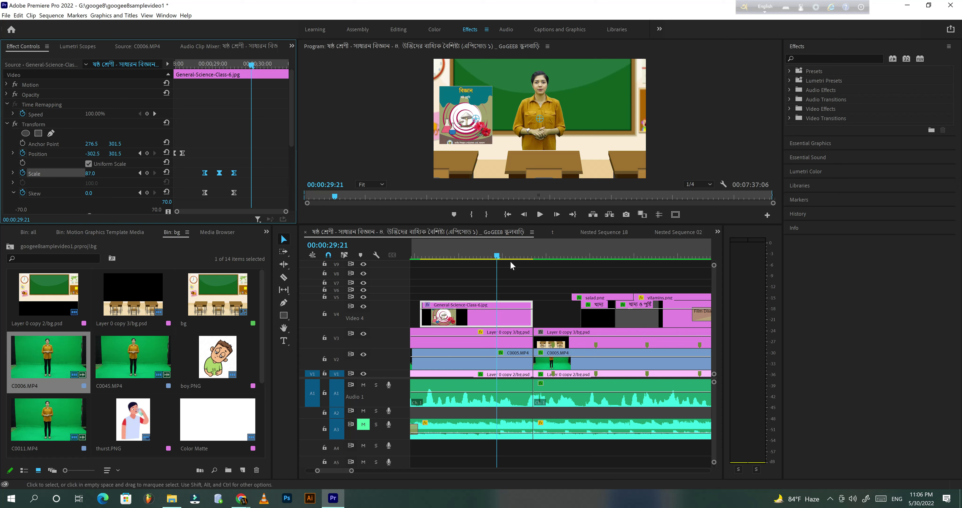
pyautogui.moveTo(499, 257); pyautogui.dragTo(475, 257)
pyautogui.click(540, 214)
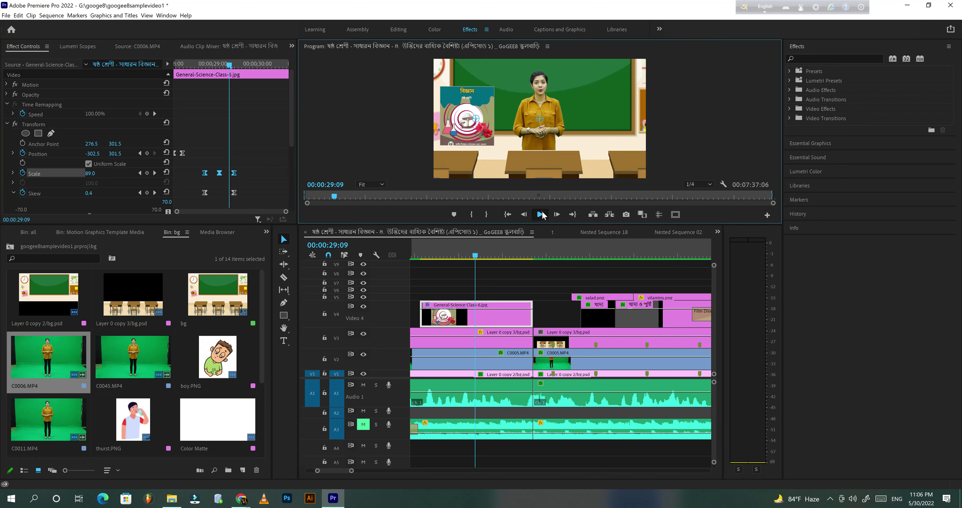
pyautogui.click(542, 214)
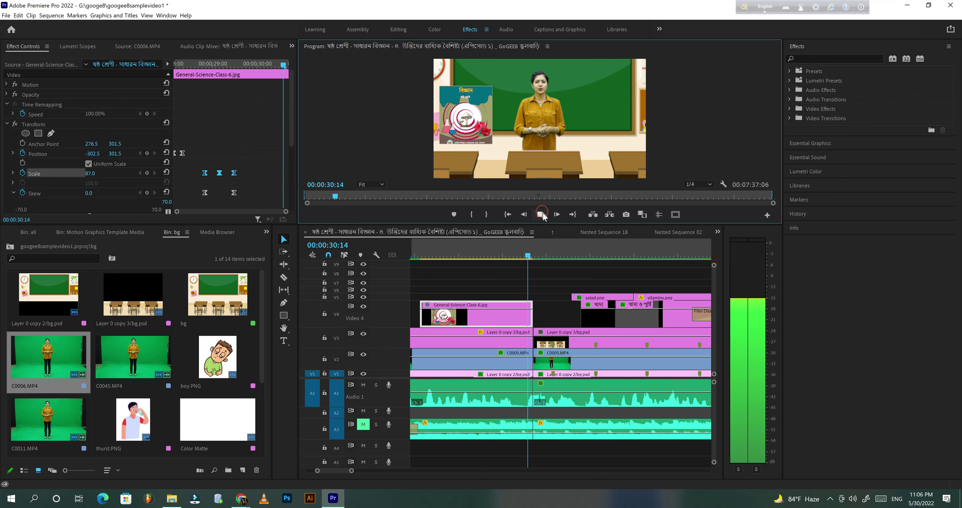
pyautogui.click(542, 213)
pyautogui.click(525, 257)
pyautogui.click(517, 313)
pyautogui.scroll(-2, 262, 158)
pyautogui.click(277, 64)
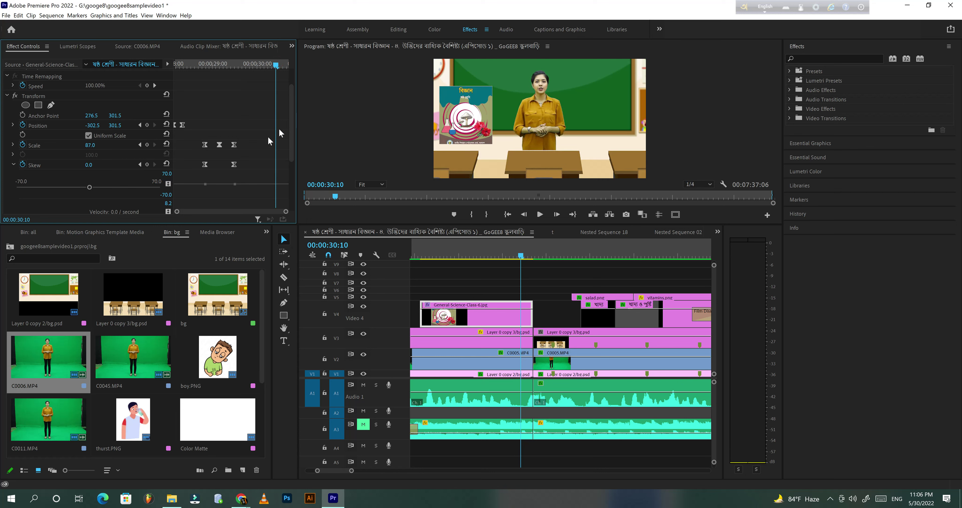
pyautogui.moveTo(204, 64); pyautogui.dragTo(205, 64)
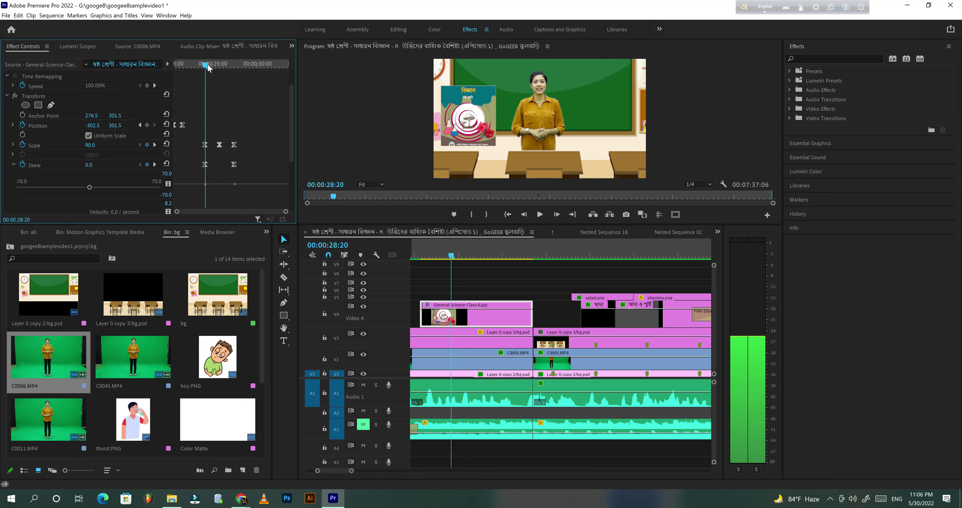
pyautogui.moveTo(208, 68); pyautogui.dragTo(243, 67)
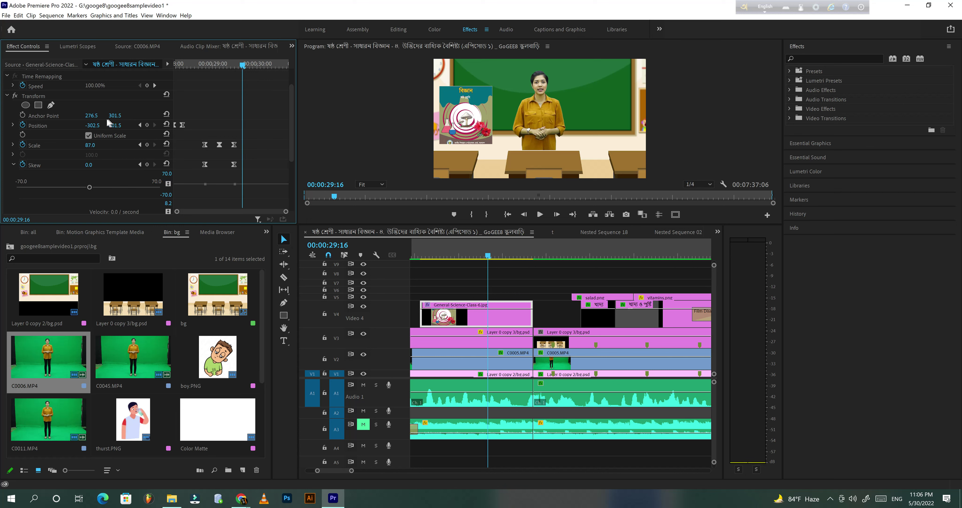
pyautogui.moveTo(112, 126); pyautogui.dragTo(119, 124)
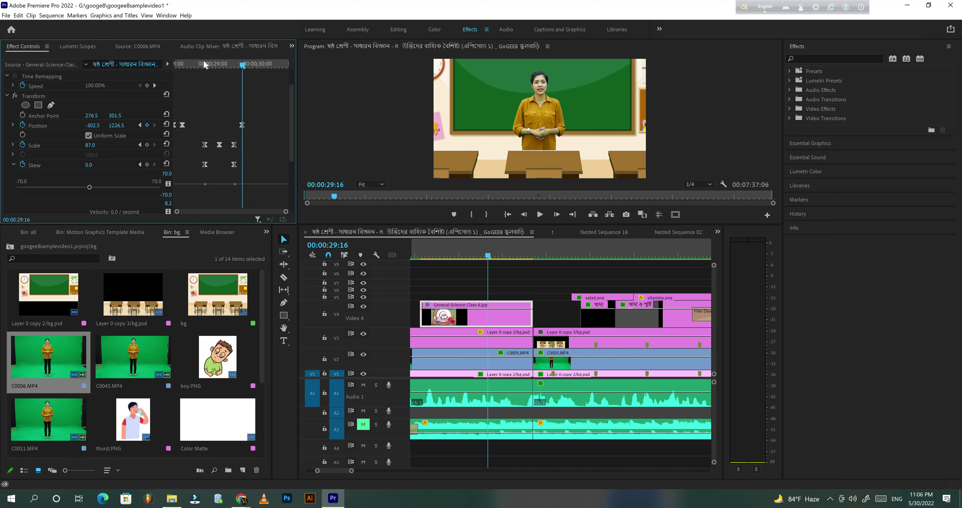
# Paste a Position keyframe holding the insert at its resting Y 301.5 and check playback
pyautogui.click(187, 66)
pyautogui.press('space')
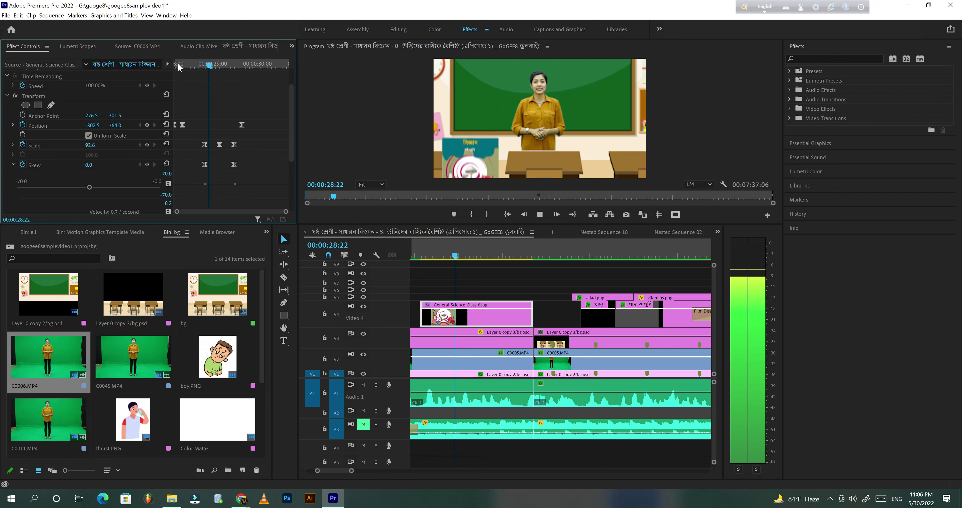
pyautogui.press('space')
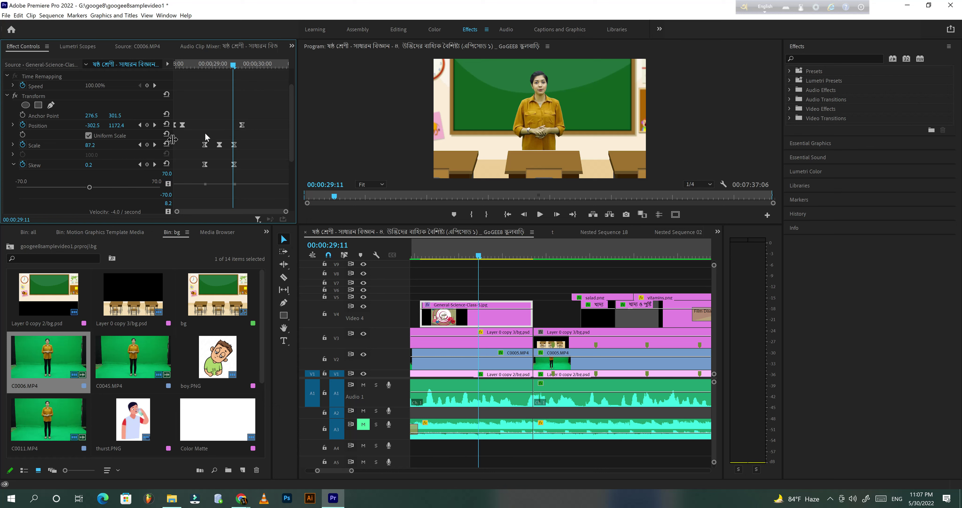
pyautogui.click(181, 125)
pyautogui.hotkey('ctrl', 'v')
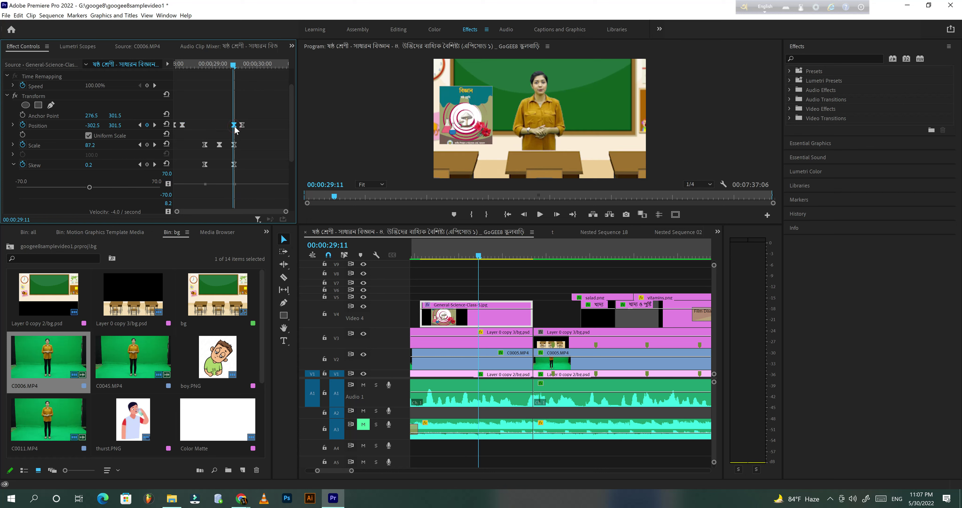
pyautogui.click(182, 125)
pyautogui.click(234, 125)
pyautogui.moveTo(234, 66); pyautogui.dragTo(146, 83)
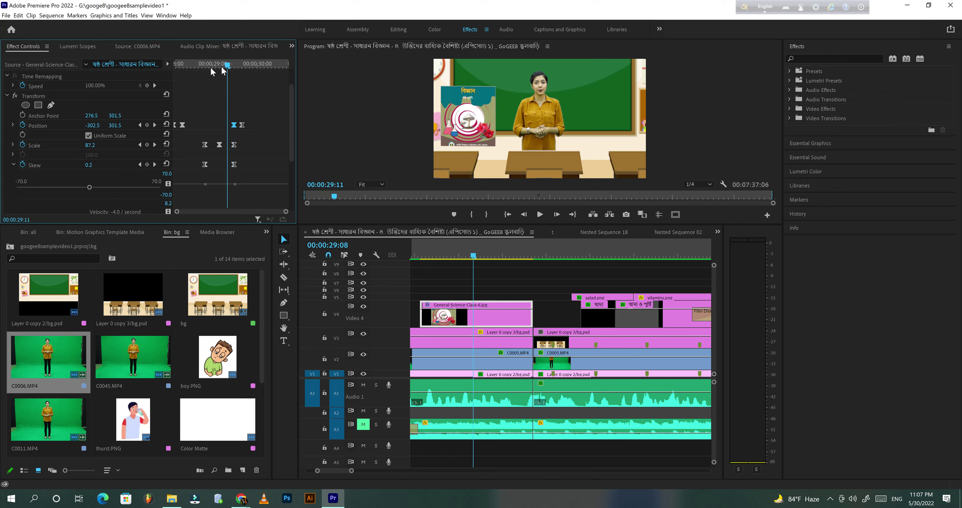
pyautogui.press('space')
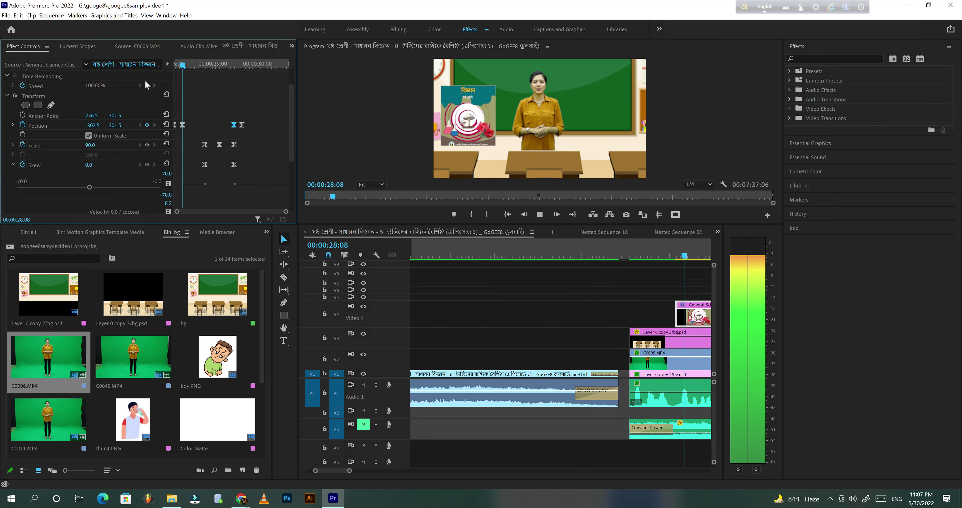
pyautogui.press('space')
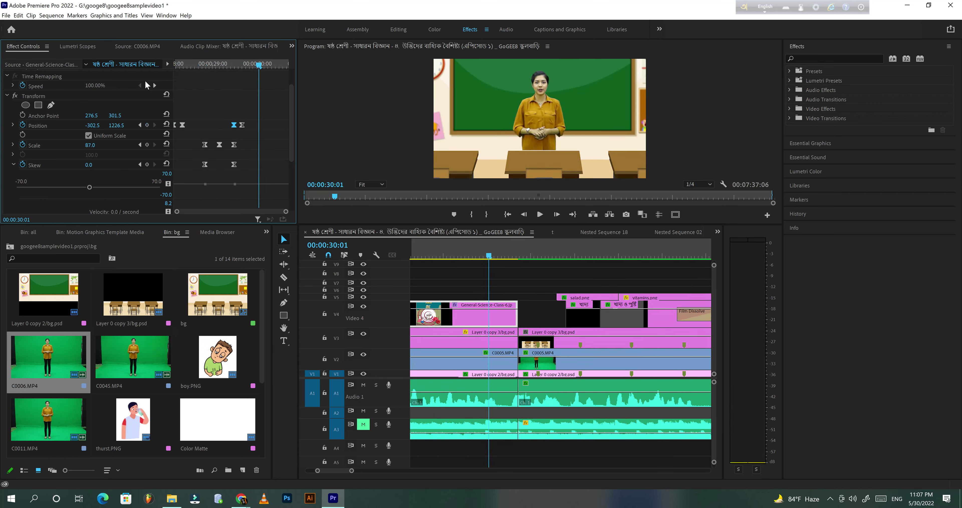
# Shift the Position keyframes later so the slide-out starts just after 30:00
pyautogui.moveTo(242, 125)
pyautogui.mouseDown()
pyautogui.moveTo(277, 125)
pyautogui.moveTo(265, 126)
pyautogui.mouseUp()
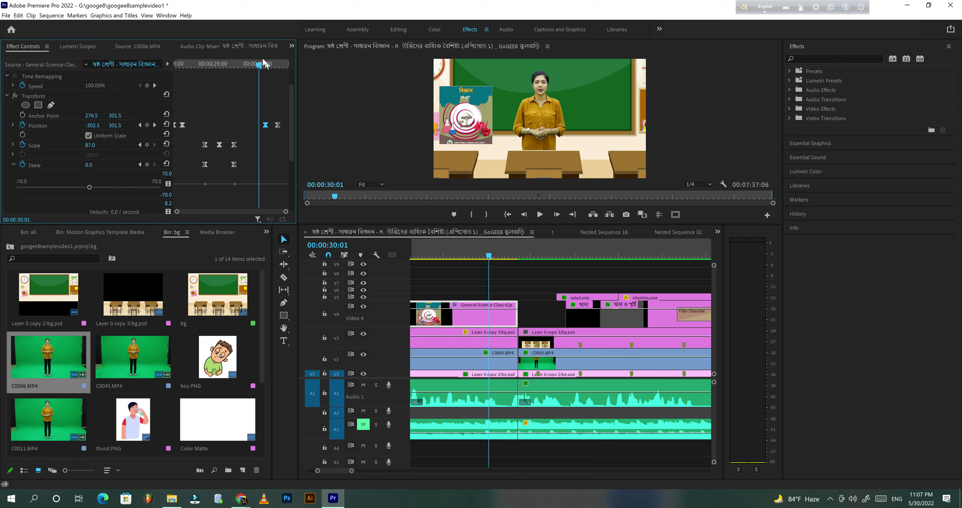
pyautogui.moveTo(258, 64); pyautogui.dragTo(255, 64)
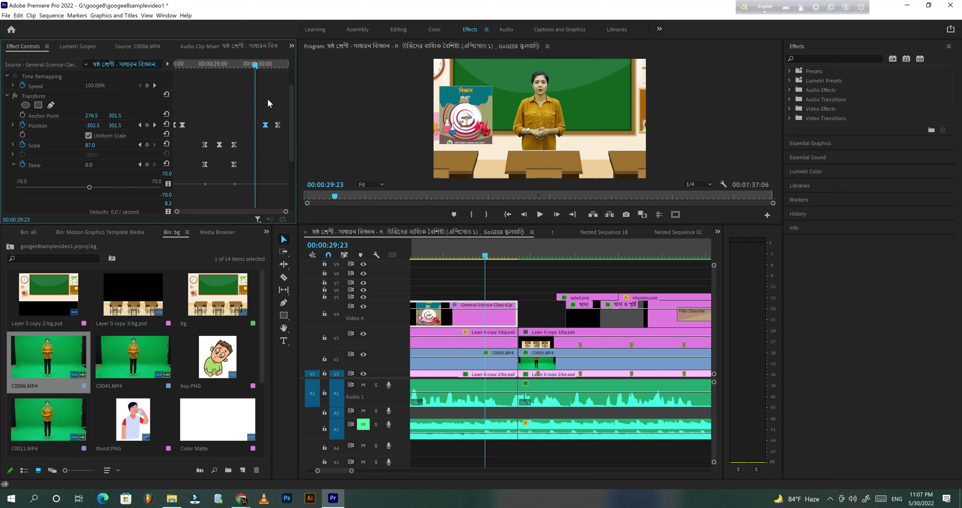
pyautogui.press('space')
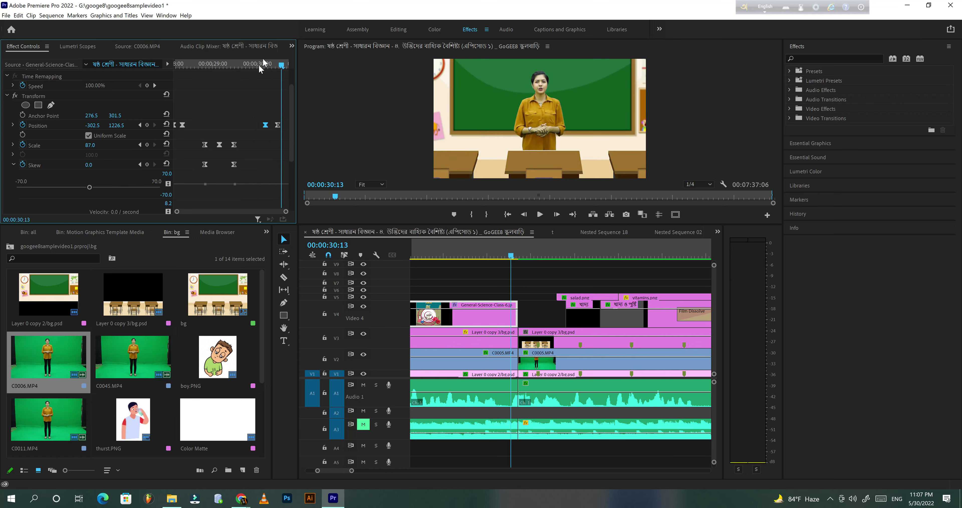
pyautogui.moveTo(262, 64); pyautogui.dragTo(270, 64)
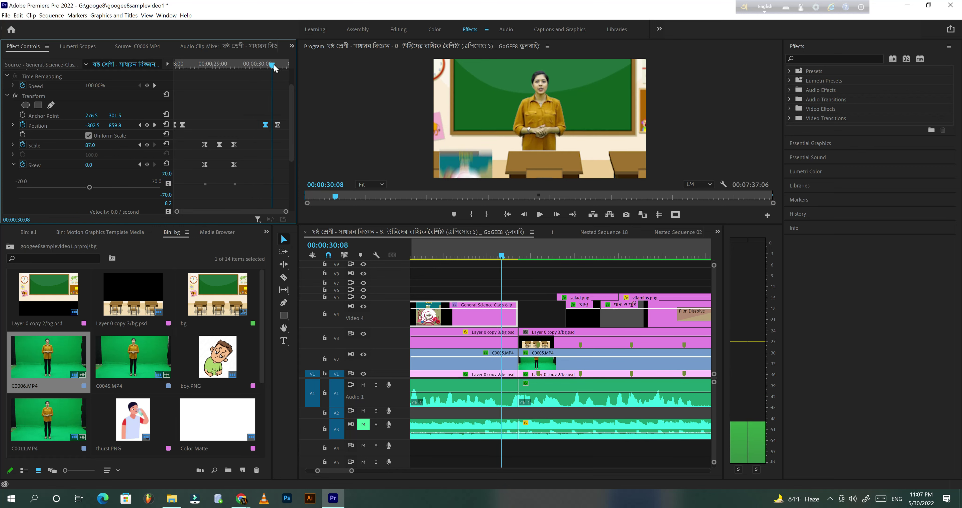
# Set the Transform Shutter Angle to 180 and play the exit animation from 30:00
pyautogui.scroll(-3, 263, 104)
pyautogui.scroll(-2, 174, 164)
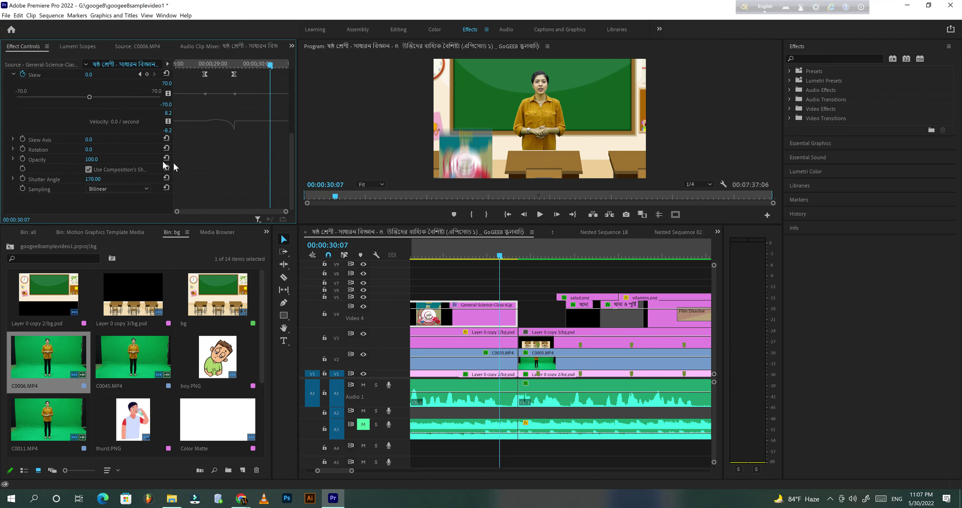
pyautogui.click(97, 178)
pyautogui.click(91, 178)
pyautogui.scroll(6, 264, 127)
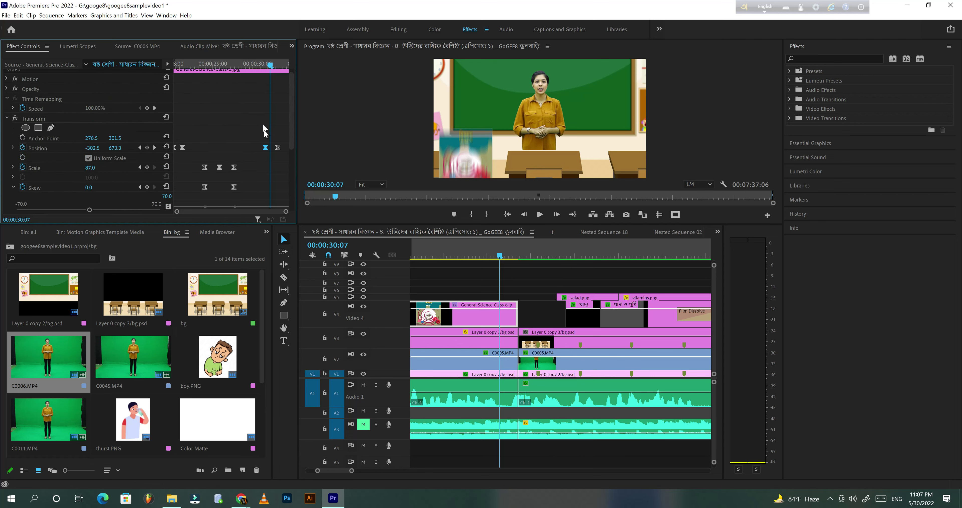
pyautogui.scroll(1, 263, 126)
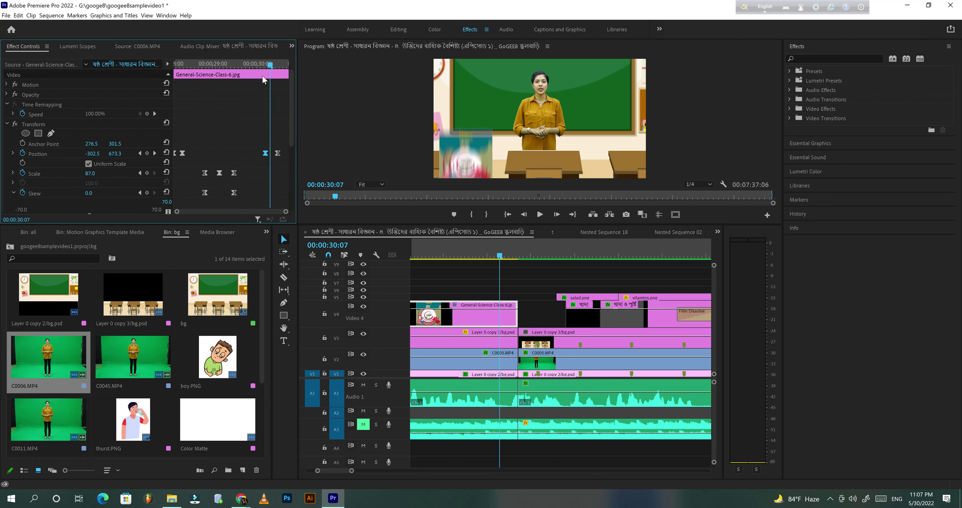
pyautogui.click(257, 64)
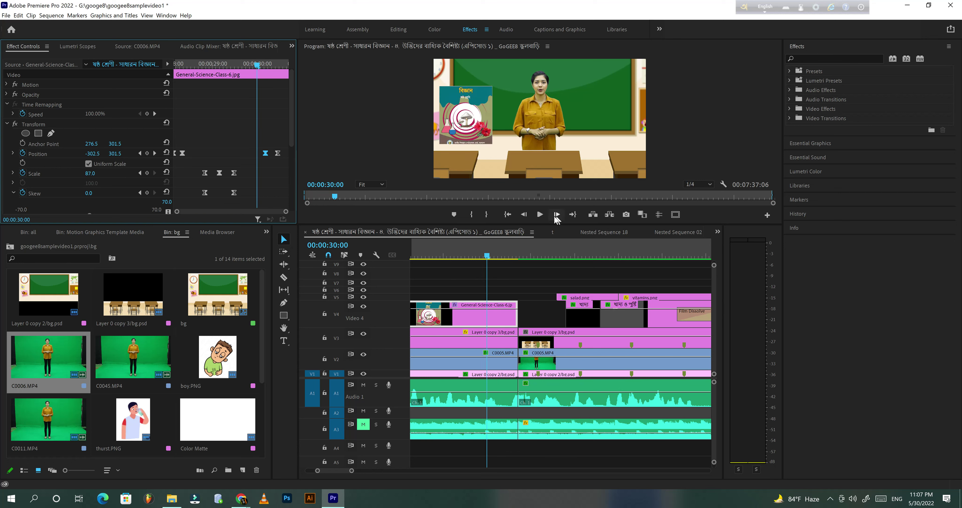
pyautogui.click(542, 215)
pyautogui.click(540, 215)
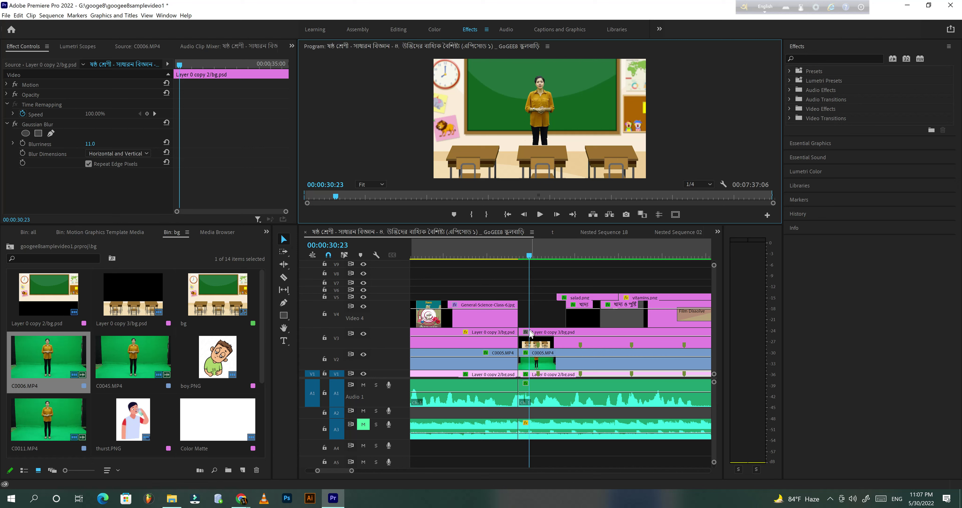
pyautogui.click(515, 255)
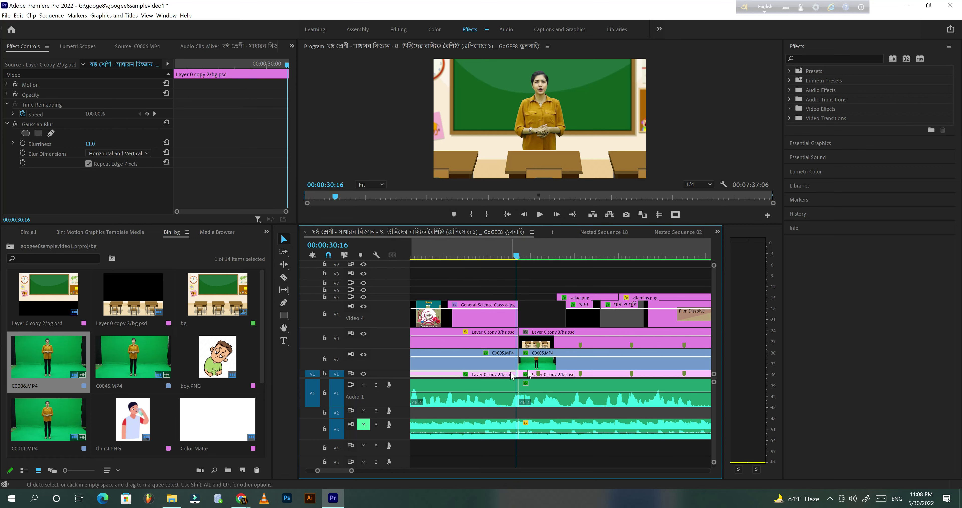
pyautogui.scroll(2, 361, 474)
pyautogui.scroll(-5, 362, 473)
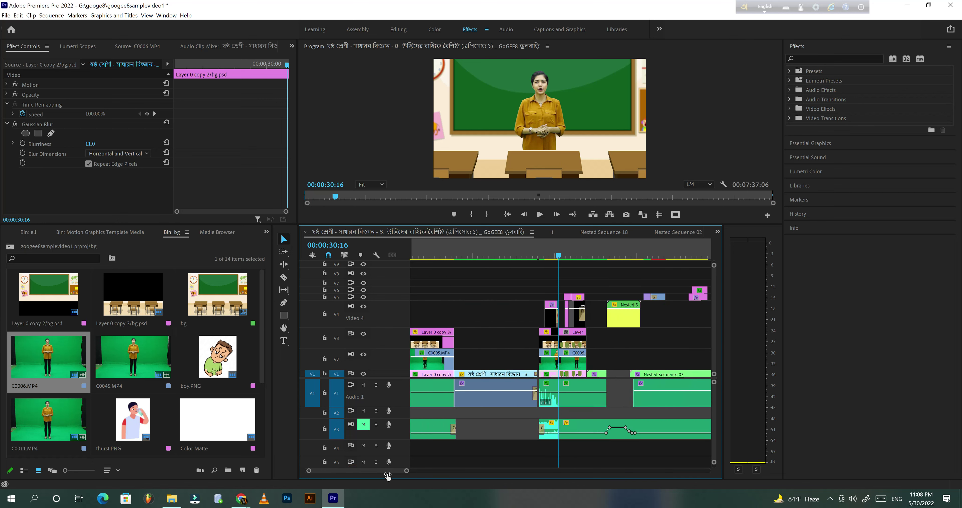
pyautogui.scroll(3, 414, 479)
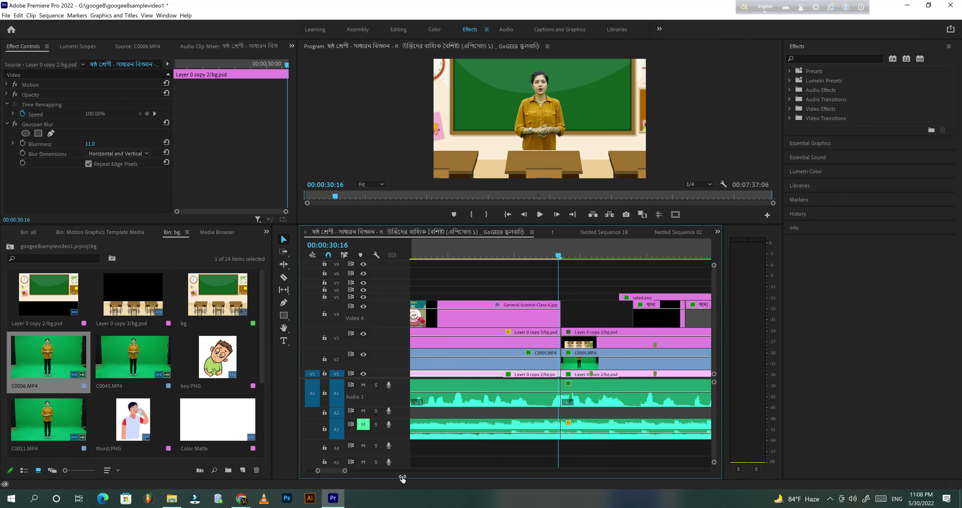
pyautogui.moveTo(339, 470); pyautogui.dragTo(332, 470)
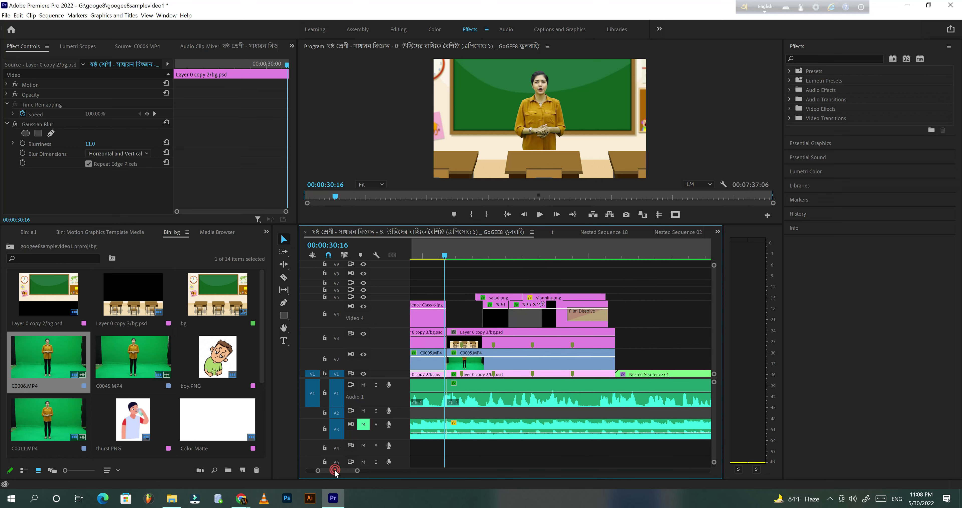
pyautogui.click(618, 255)
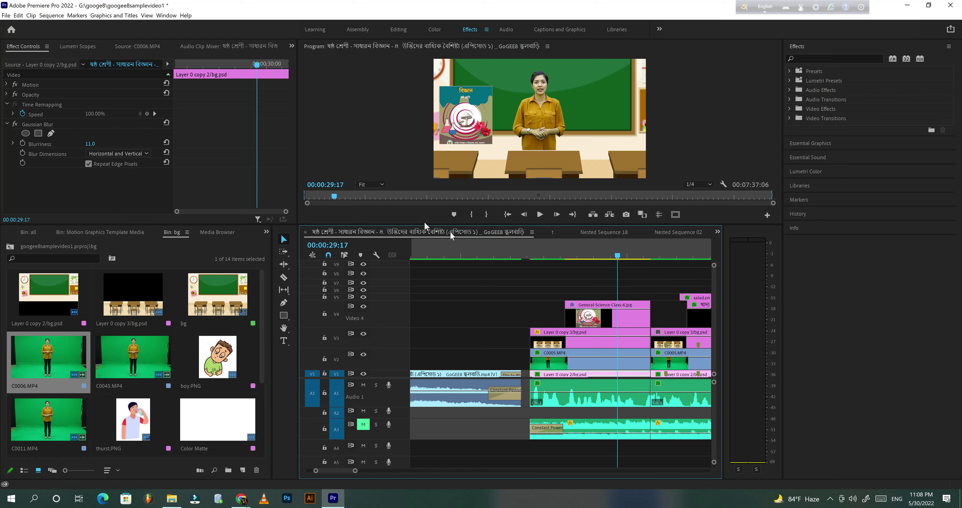
pyautogui.click(628, 359)
pyautogui.scroll(-2, 221, 133)
pyautogui.scroll(-3, 223, 133)
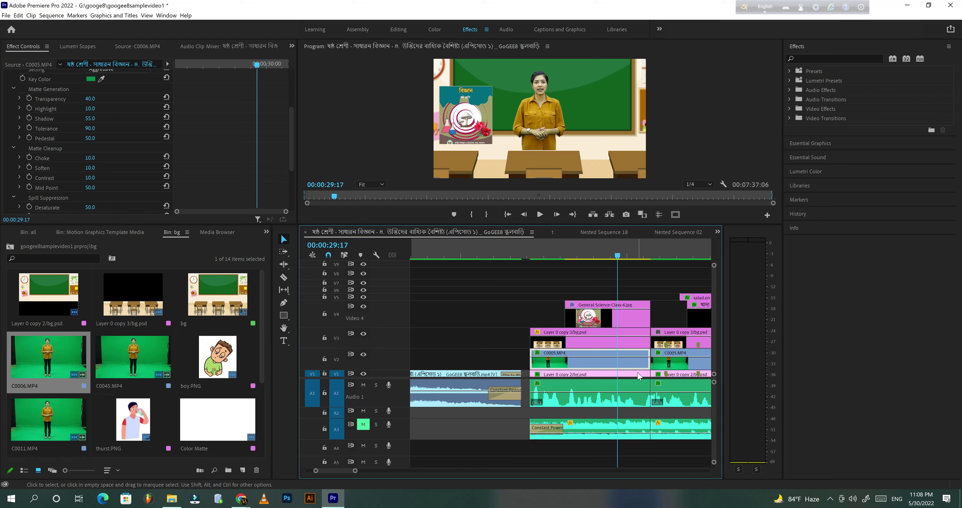
pyautogui.click(629, 316)
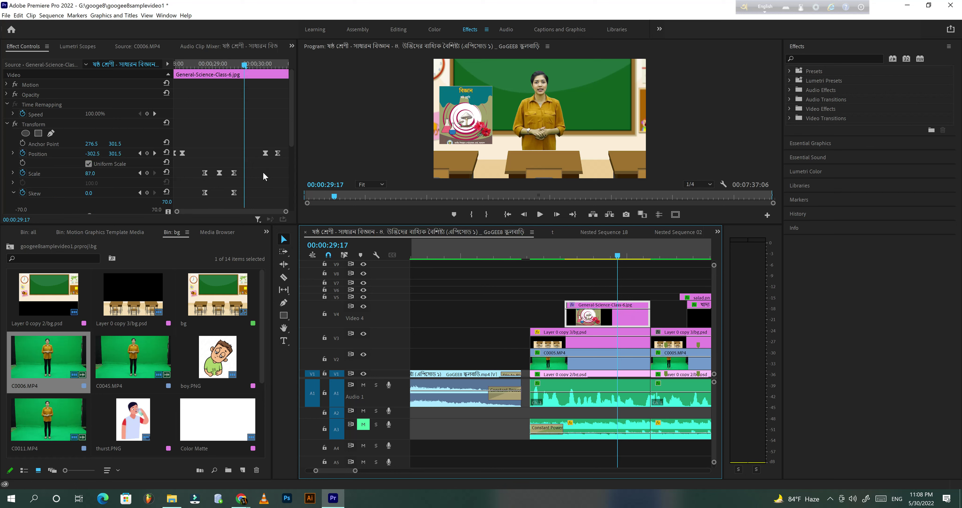
pyautogui.click(178, 64)
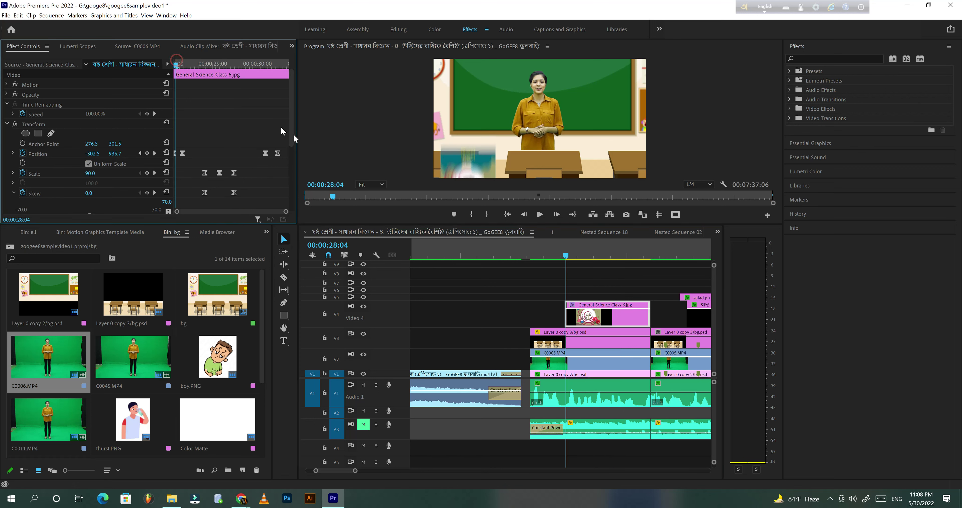
pyautogui.click(540, 214)
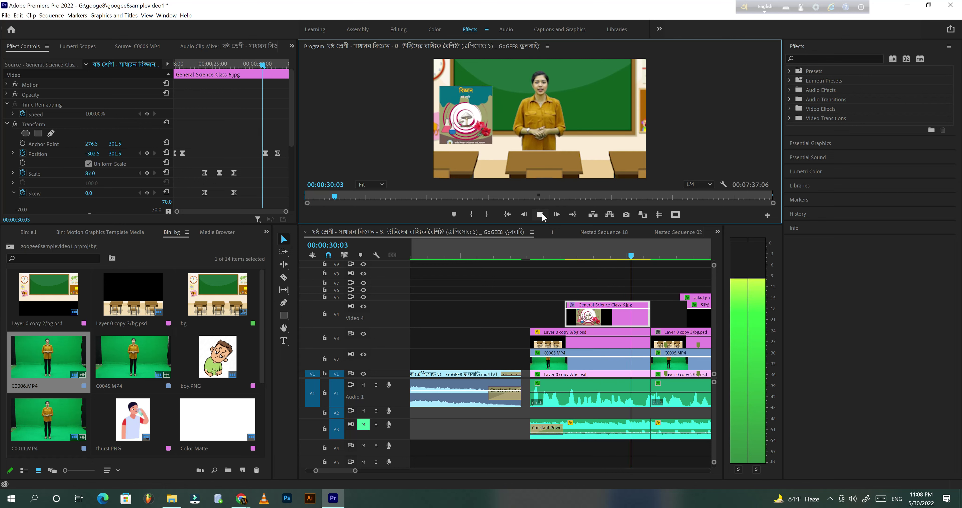
pyautogui.press('space')
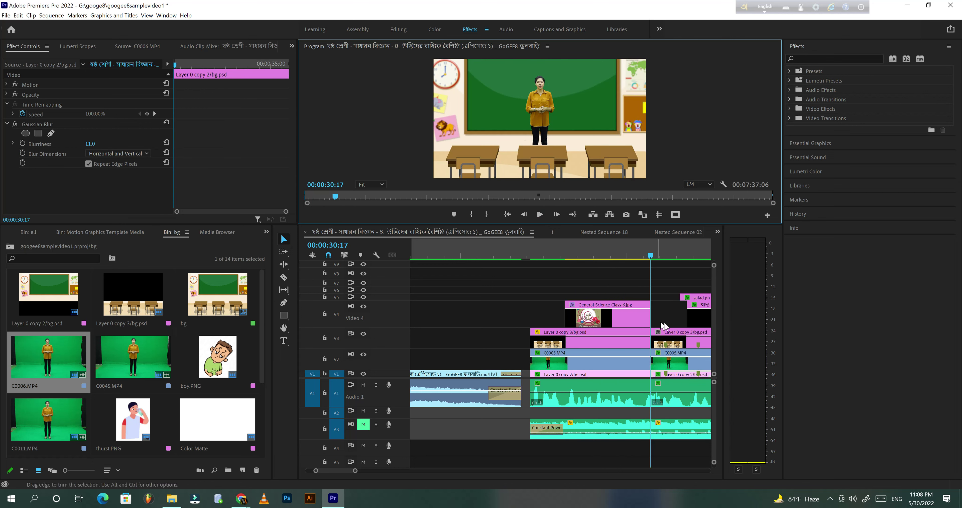
pyautogui.moveTo(355, 471); pyautogui.dragTo(373, 471)
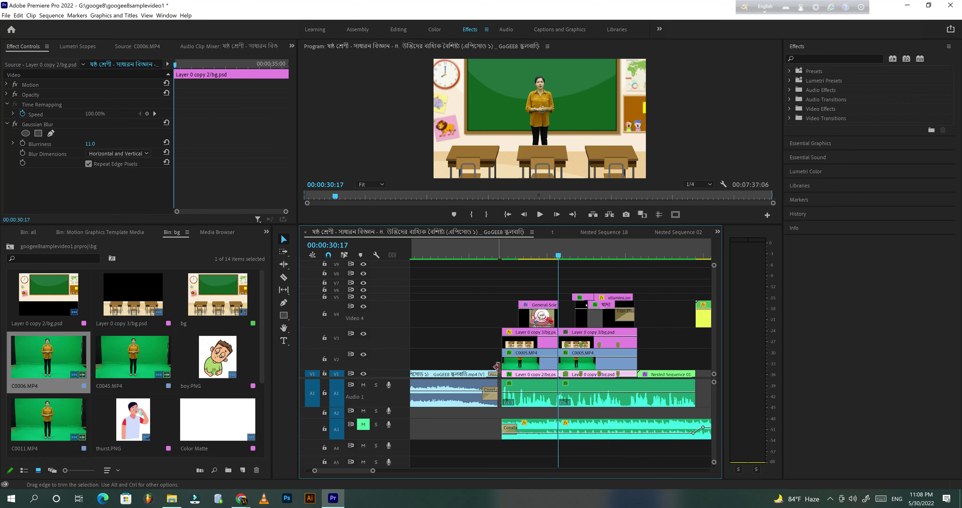
pyautogui.click(536, 257)
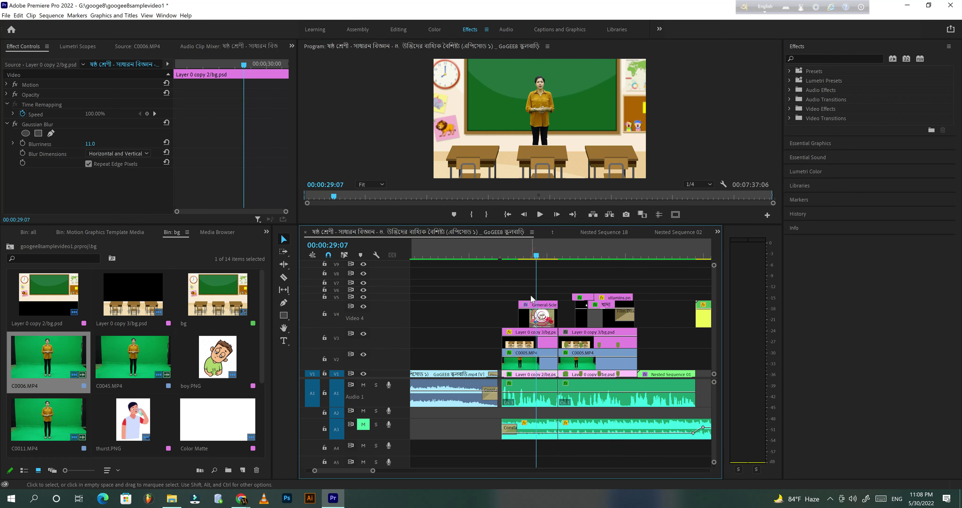
pyautogui.click(457, 114)
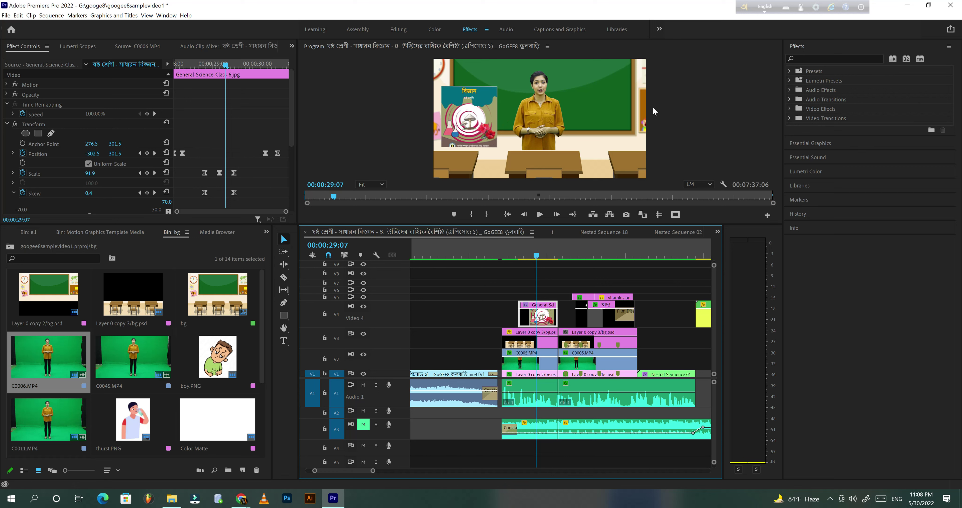
pyautogui.click(549, 255)
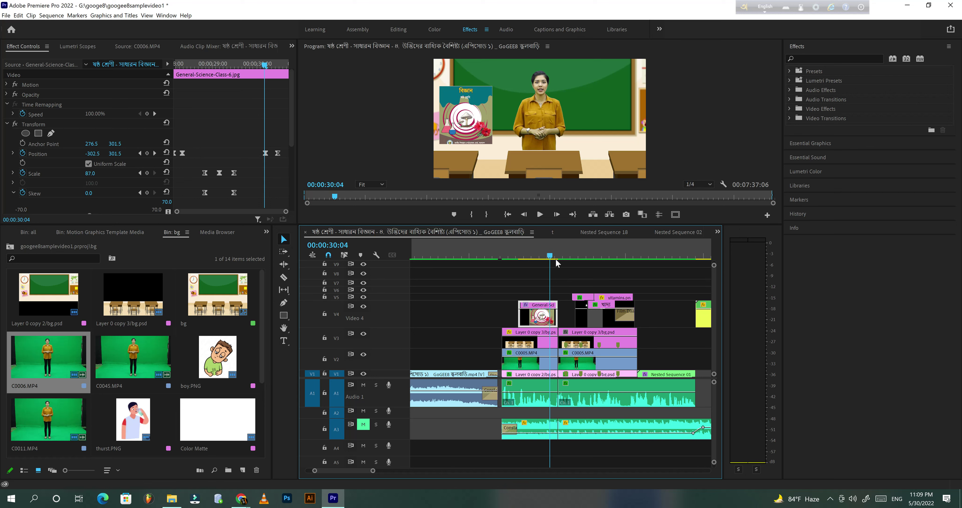
pyautogui.moveTo(374, 471)
pyautogui.mouseDown()
pyautogui.moveTo(384, 471)
pyautogui.moveTo(313, 473)
pyautogui.mouseUp()
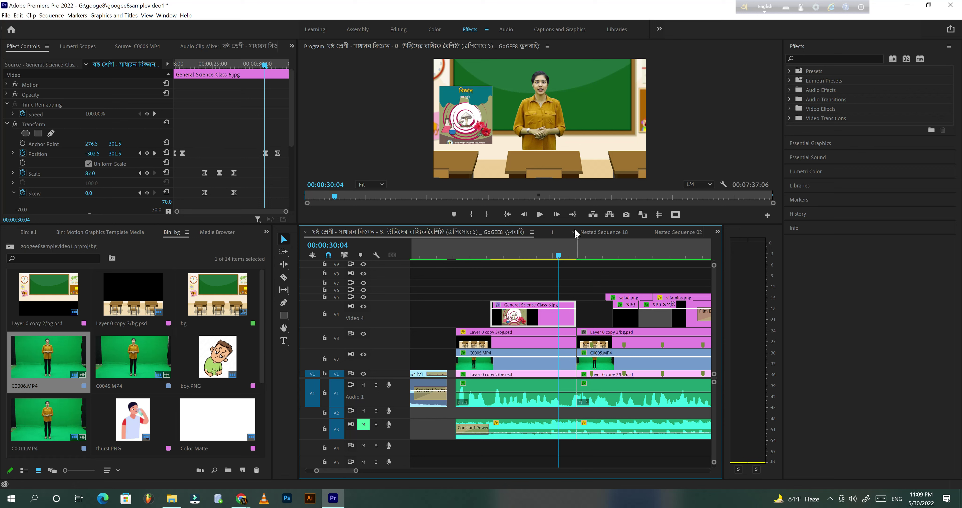
pyautogui.click(540, 214)
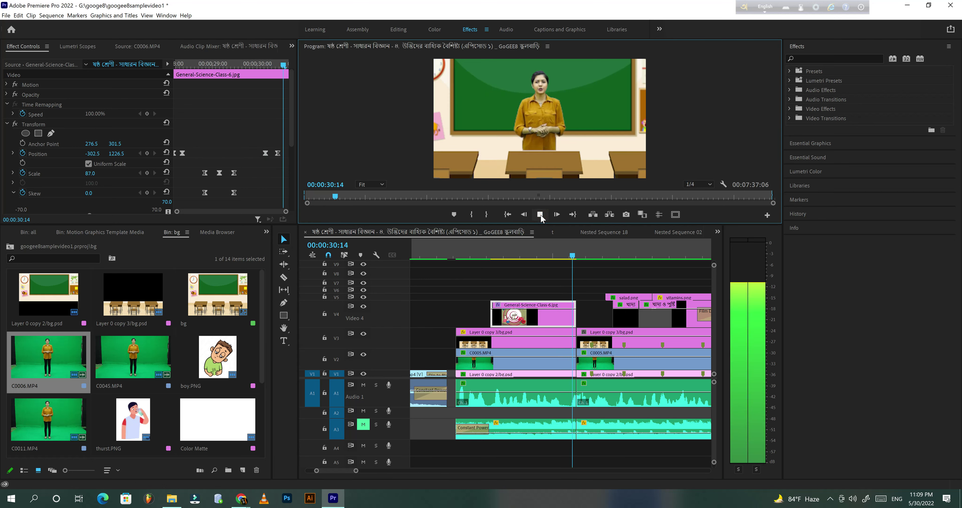
pyautogui.click(584, 375)
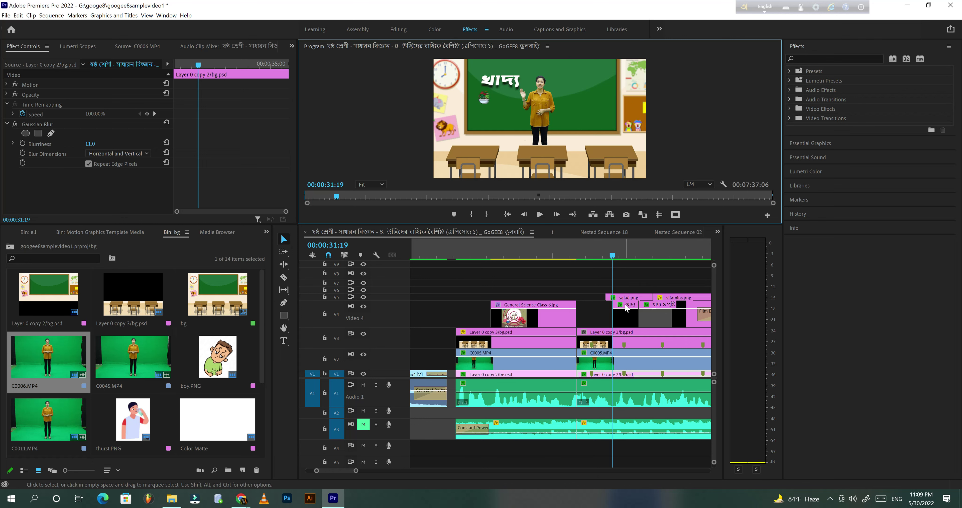
# Select the খাদ্য graphic, switch to Captions and Graphics, browse free Adobe Stock templates, then return to Edit
pyautogui.click(625, 318)
pyautogui.click(560, 29)
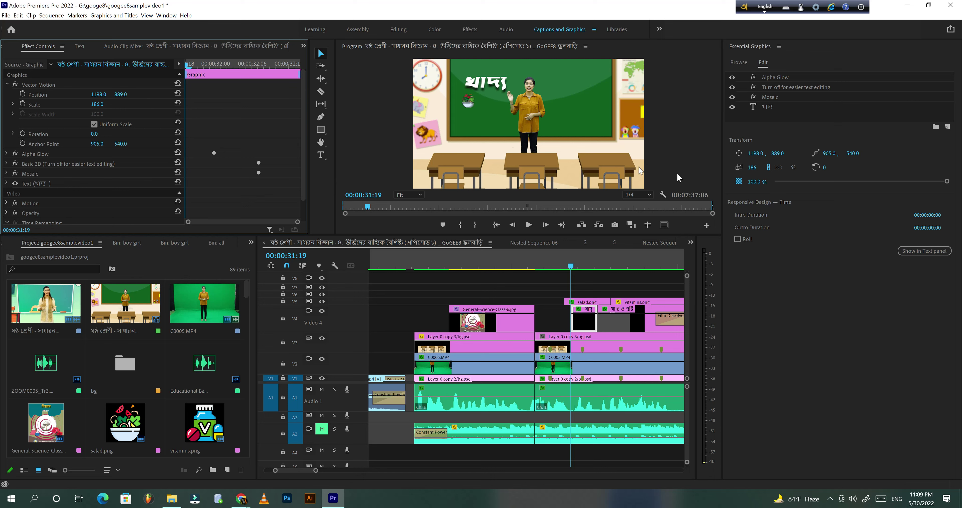
pyautogui.click(746, 63)
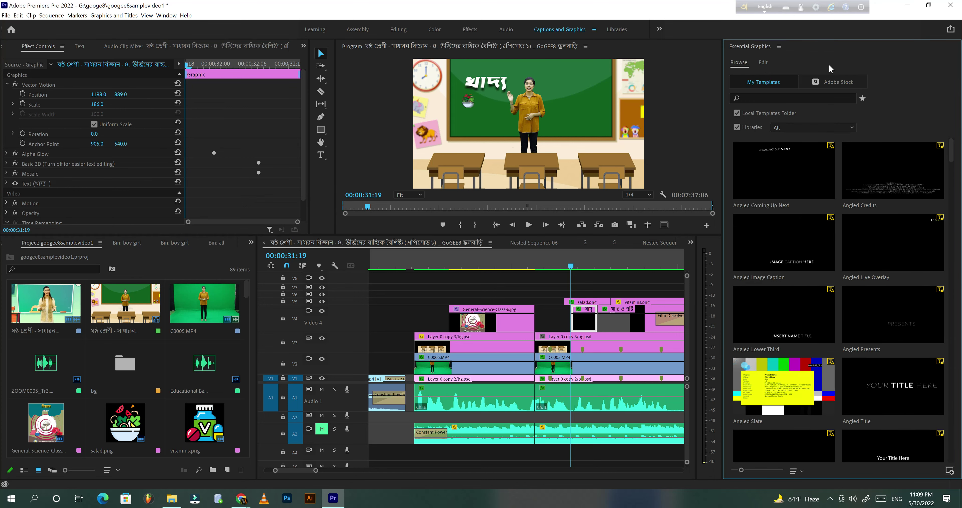
pyautogui.click(830, 83)
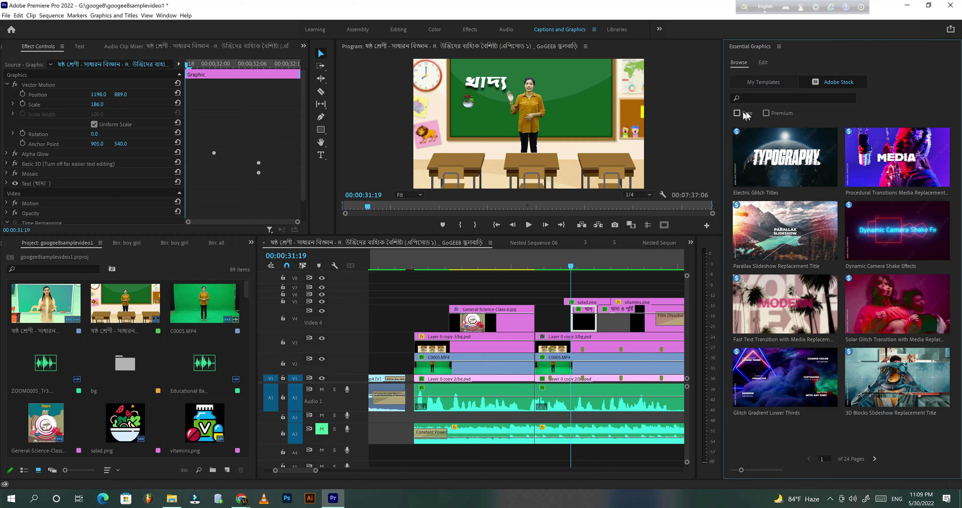
pyautogui.click(738, 113)
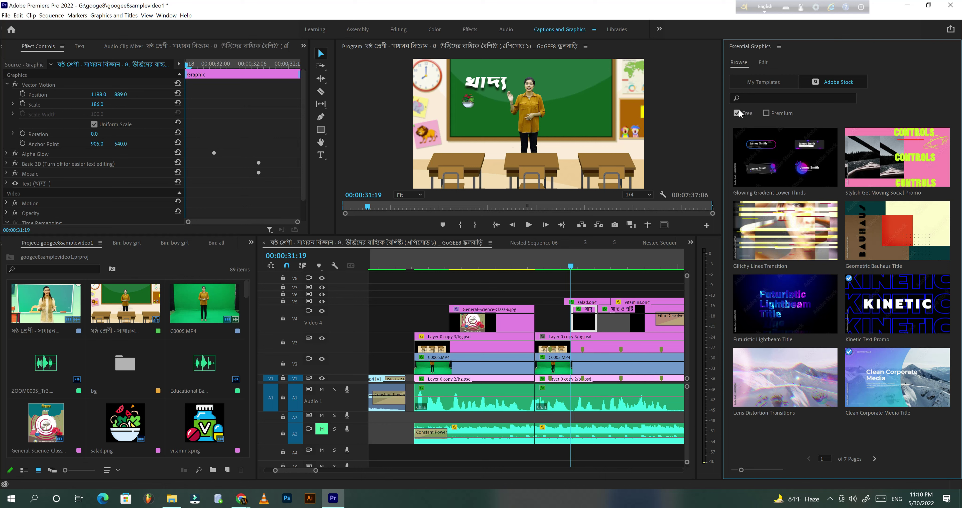
pyautogui.click(744, 112)
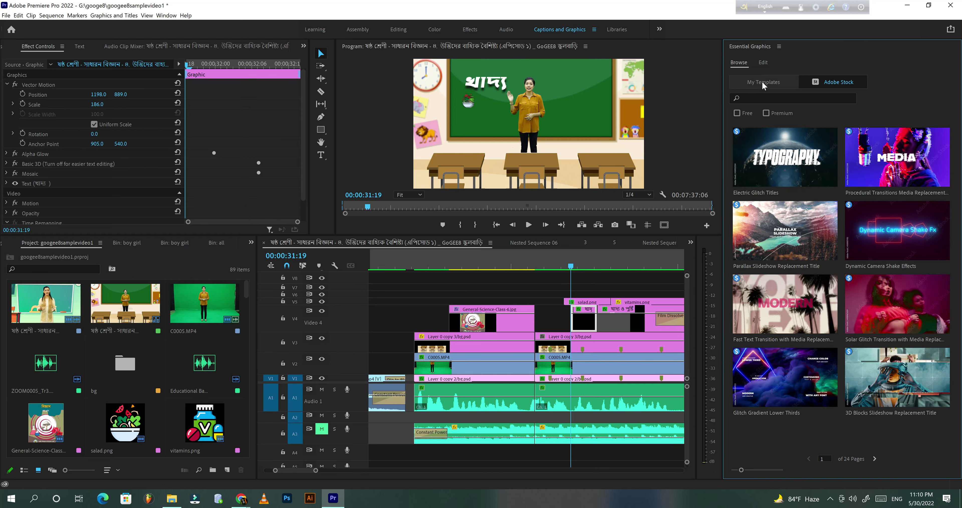
pyautogui.click(763, 63)
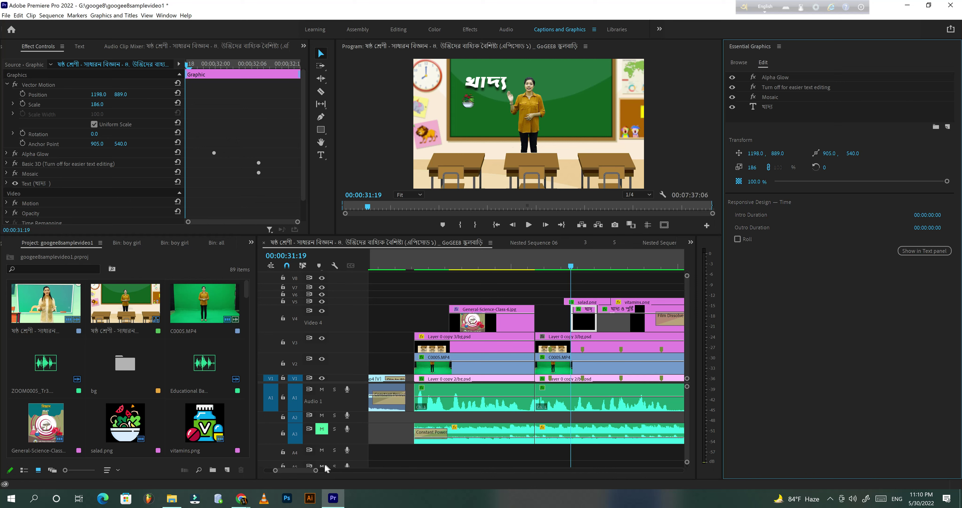
pyautogui.moveTo(315, 471)
pyautogui.mouseDown()
pyautogui.moveTo(432, 484)
pyautogui.moveTo(409, 489)
pyautogui.mouseUp()
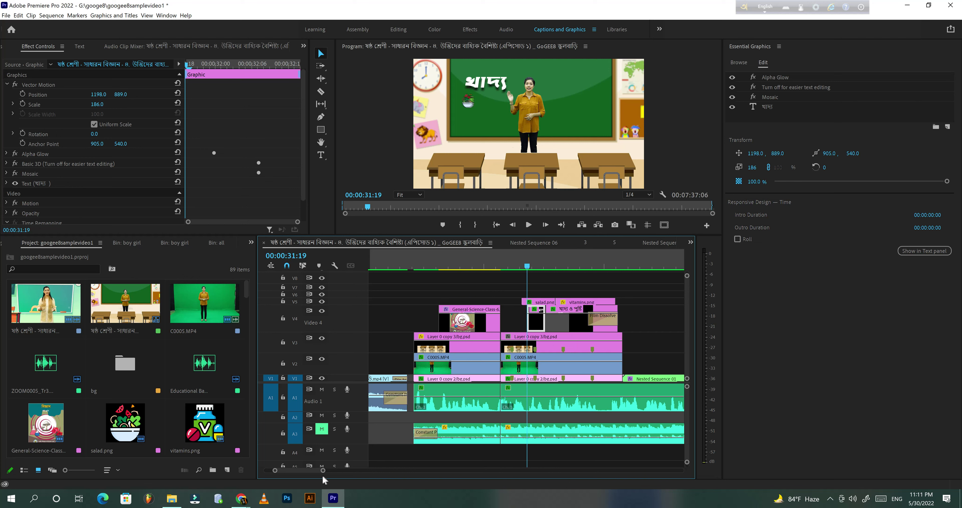
# Zoom the timeline and step through the frames around the খাদ্য ও পুষ্টি title
pyautogui.moveTo(322, 472); pyautogui.dragTo(445, 471)
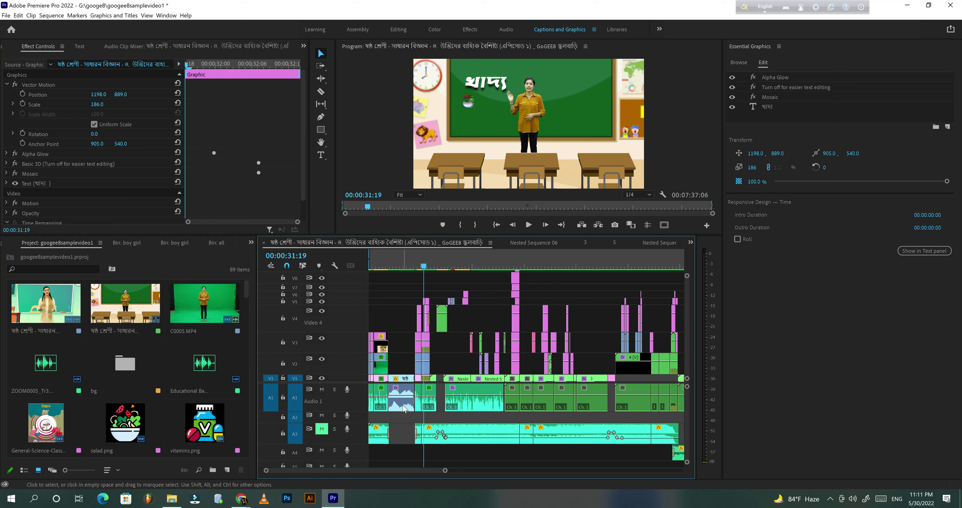
pyautogui.moveTo(445, 471); pyautogui.dragTo(376, 471)
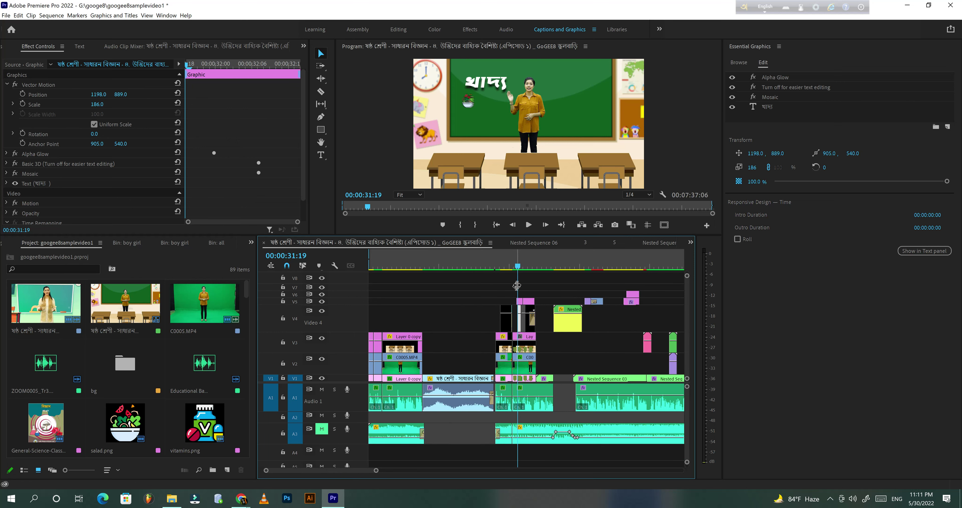
pyautogui.click(518, 268)
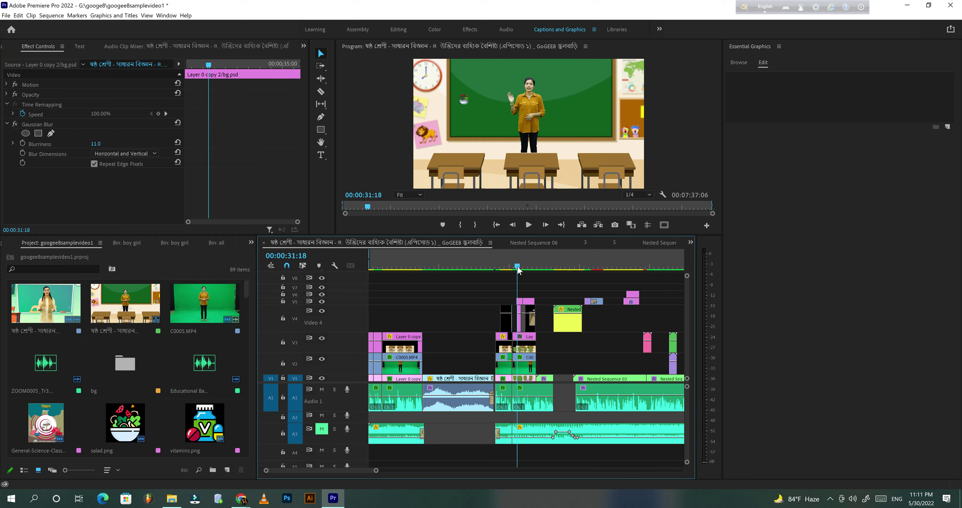
pyautogui.click(521, 267)
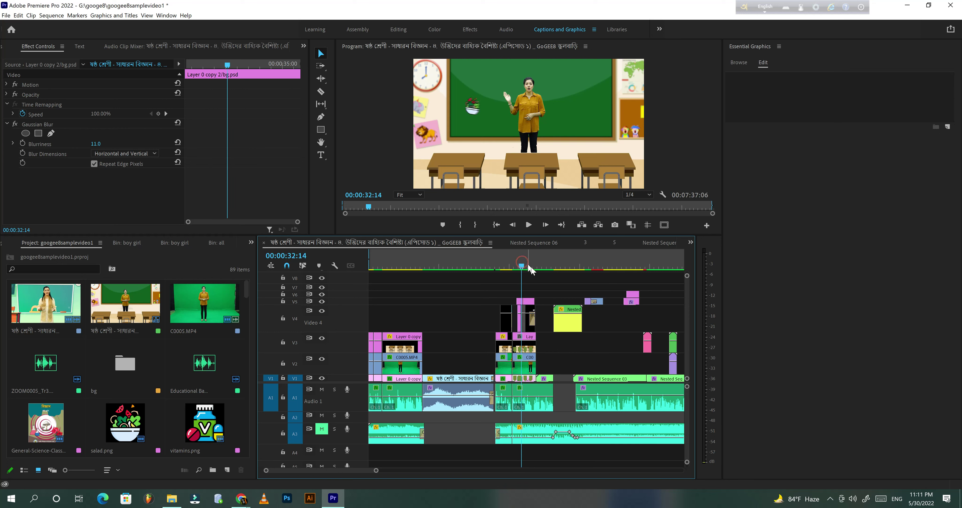
pyautogui.click(529, 266)
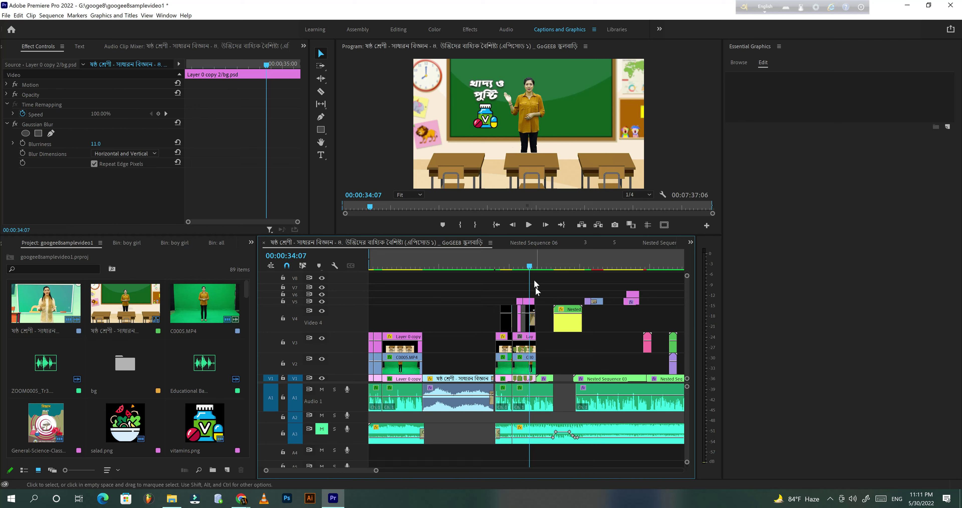
pyautogui.click(527, 262)
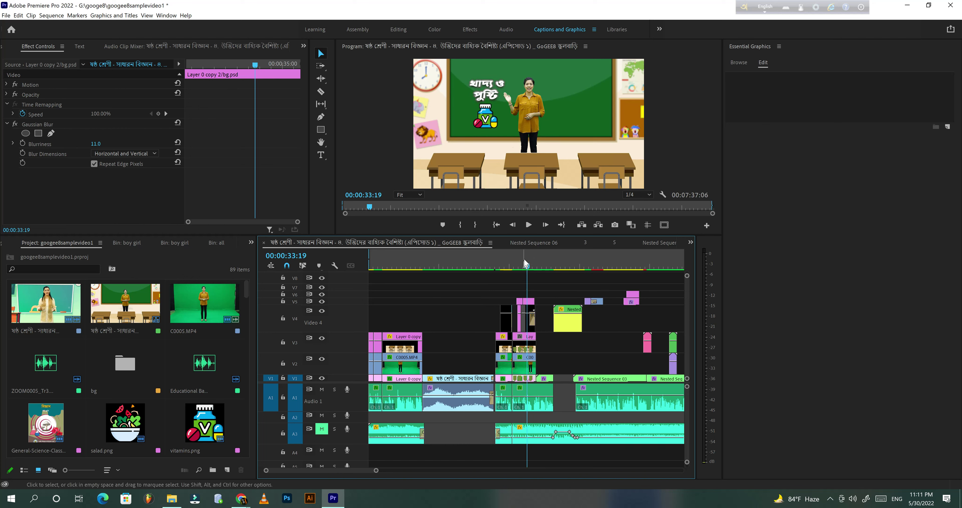
pyautogui.click(504, 261)
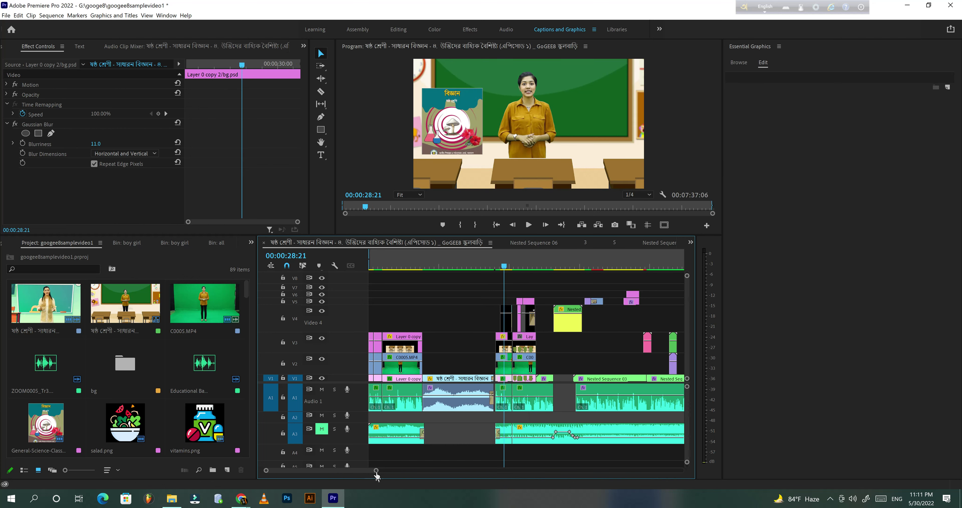
# Play and scrub the sequence to review the খাদ্য title and salad graphic
pyautogui.moveTo(373, 471); pyautogui.dragTo(316, 471)
pyautogui.click(503, 260)
pyautogui.press('space')
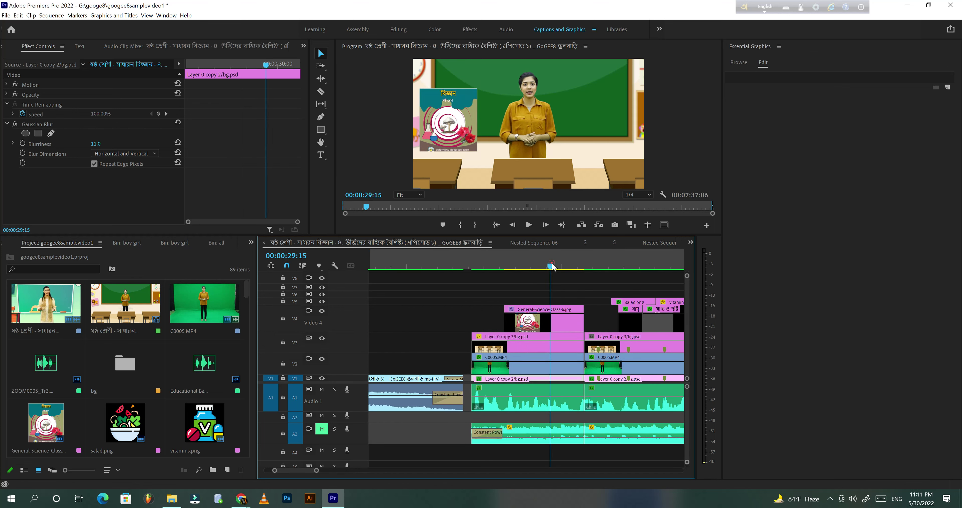
pyautogui.click(528, 225)
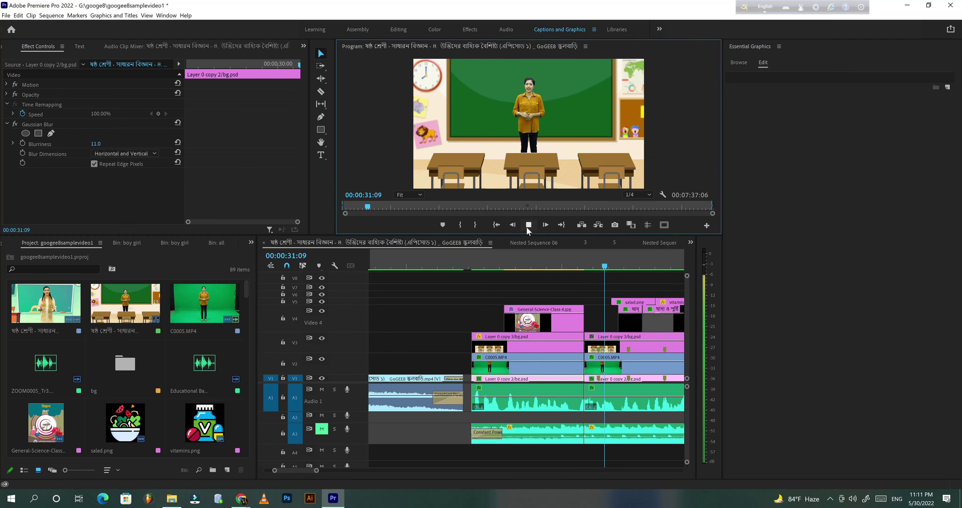
pyautogui.click(612, 265)
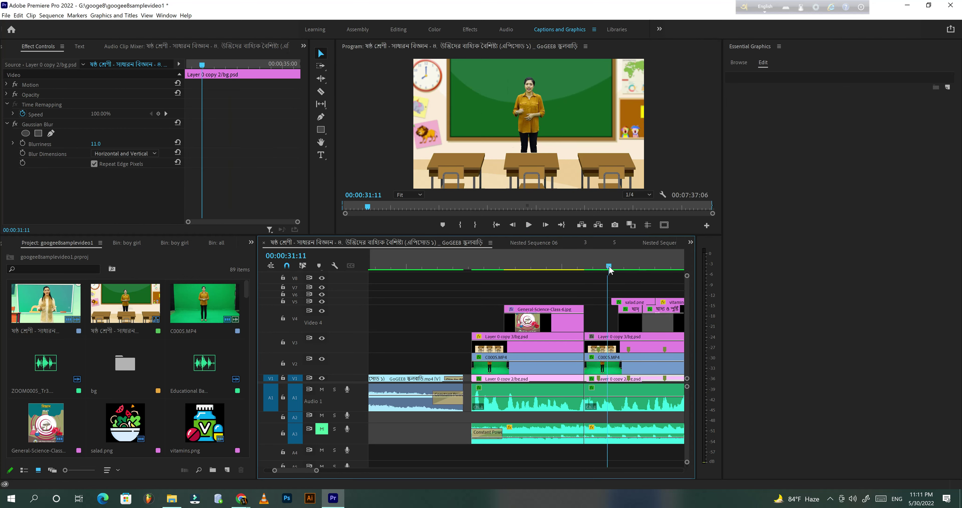
pyautogui.moveTo(613, 267); pyautogui.dragTo(624, 266)
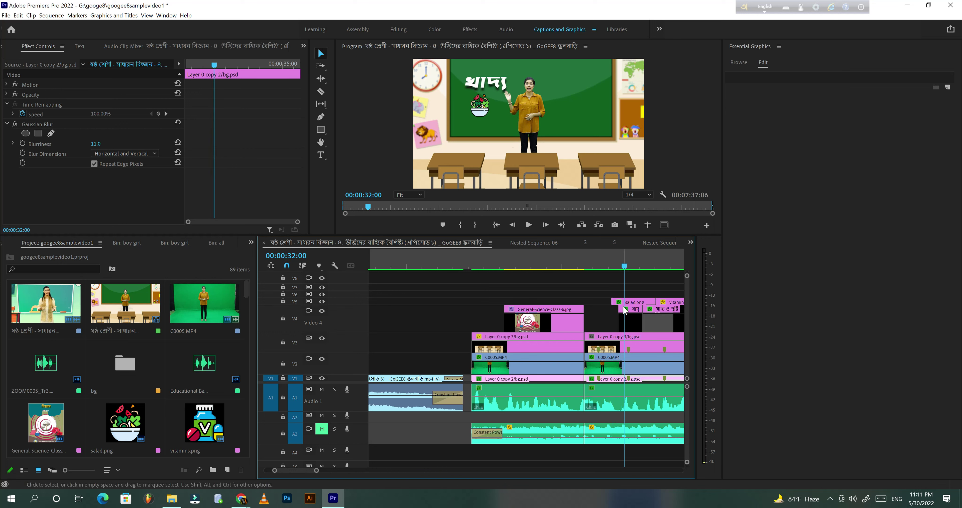
pyautogui.moveTo(608, 266); pyautogui.dragTo(622, 265)
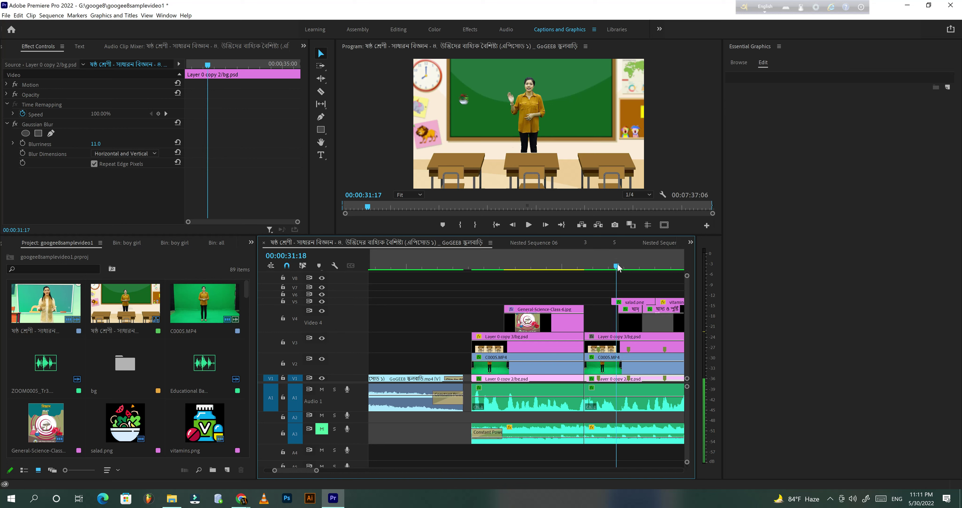
# Check the salad.png and title clips and preview the salad-to-vitamins change
pyautogui.click(633, 301)
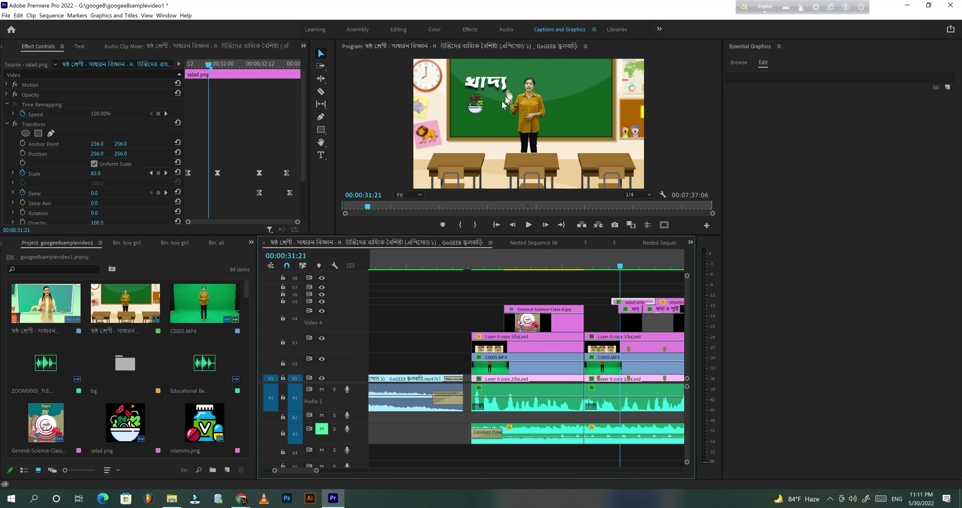
pyautogui.click(631, 321)
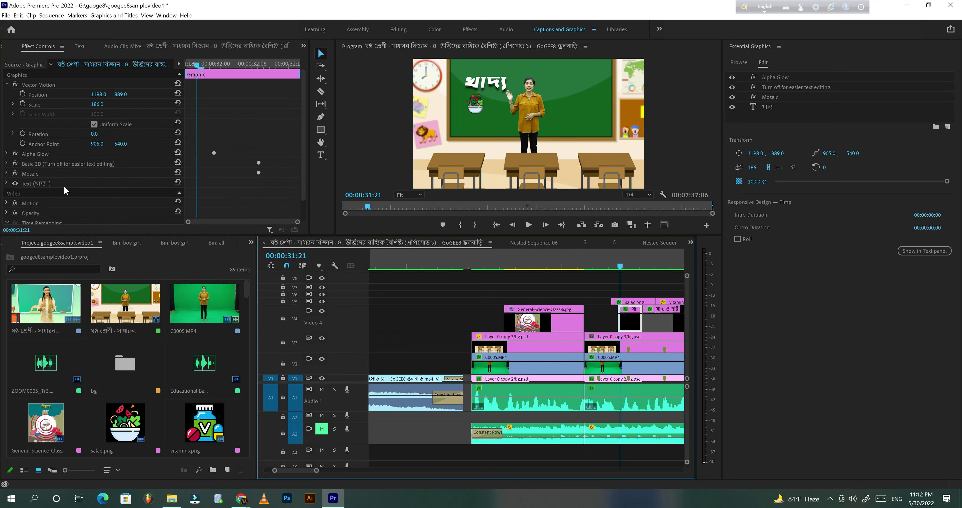
pyautogui.moveTo(621, 266); pyautogui.dragTo(624, 270)
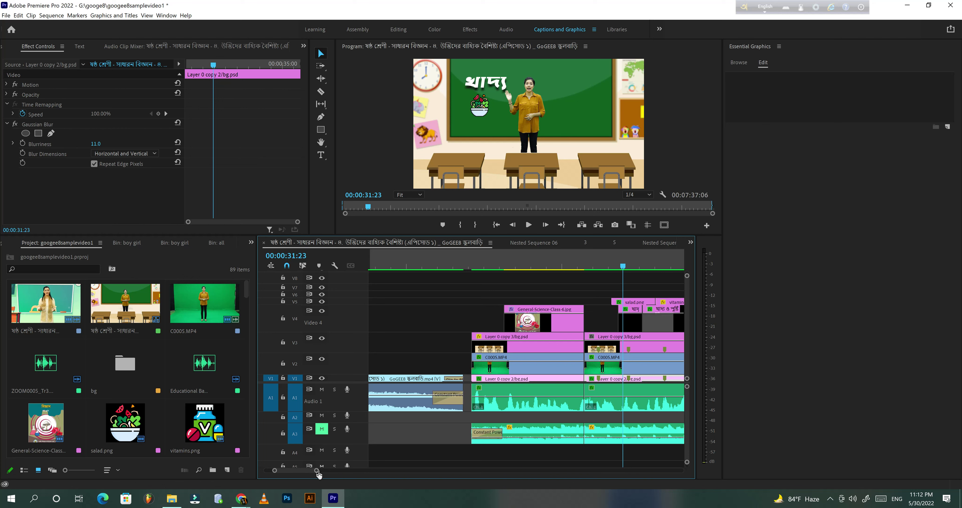
pyautogui.moveTo(317, 470); pyautogui.dragTo(327, 470)
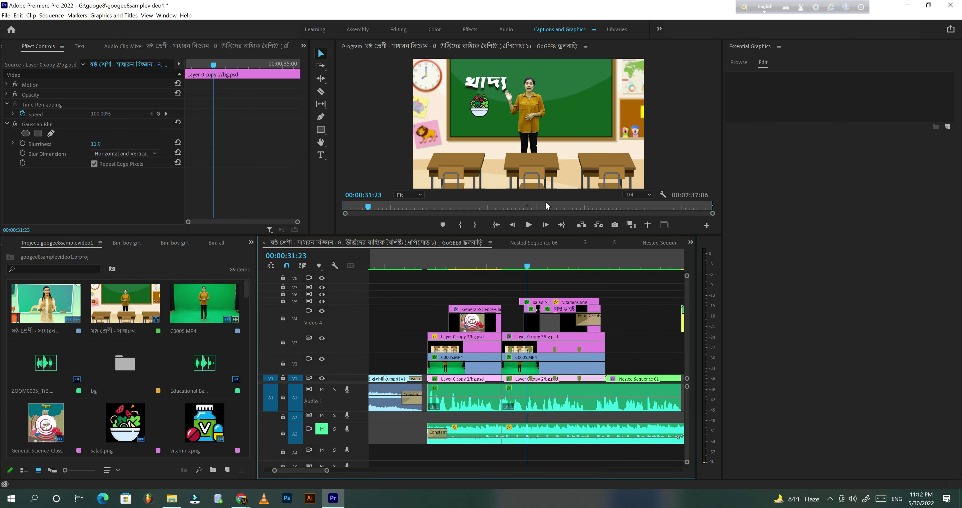
pyautogui.moveTo(536, 261); pyautogui.dragTo(559, 257)
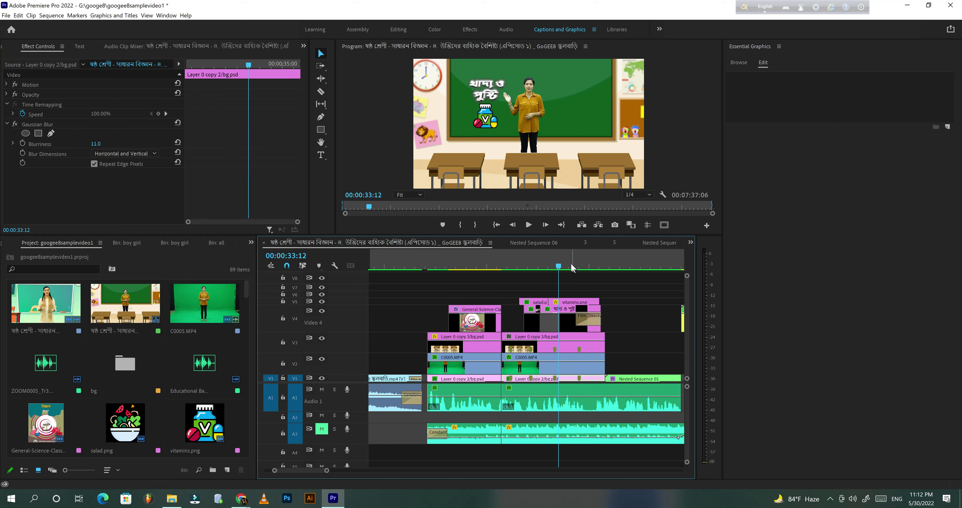
pyautogui.click(540, 263)
pyautogui.click(529, 224)
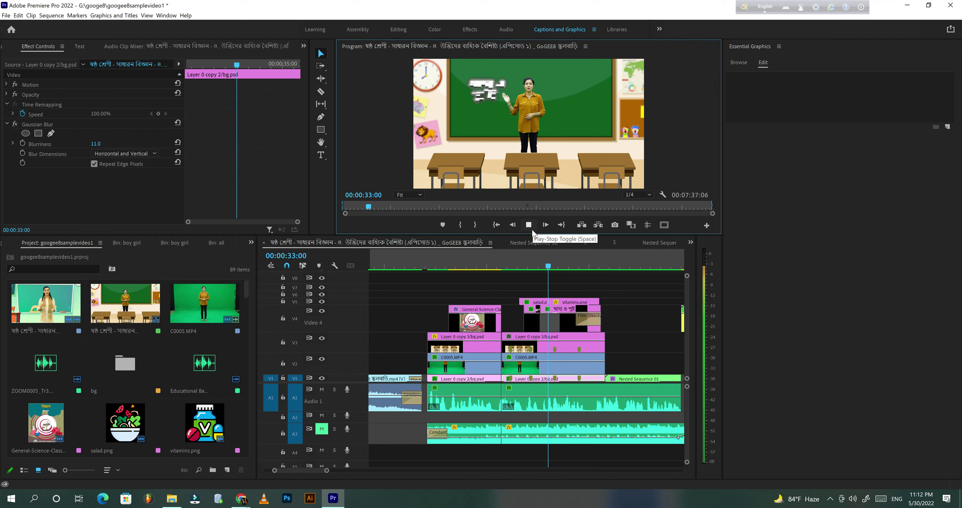
# Trim the start of the খাদ্য ও পুষ্টি title clip on V4 and switch to the Effects workspace
pyautogui.click(560, 302)
pyautogui.click(565, 324)
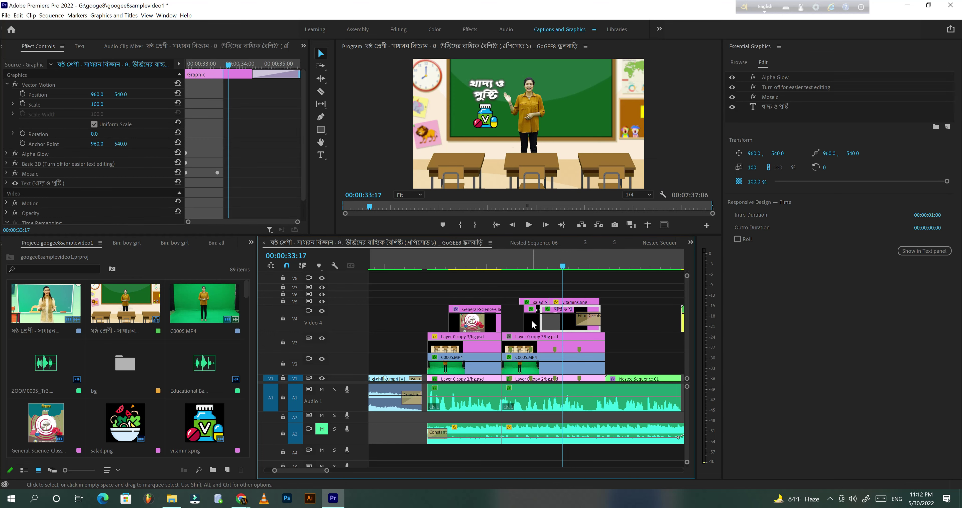
pyautogui.click(532, 262)
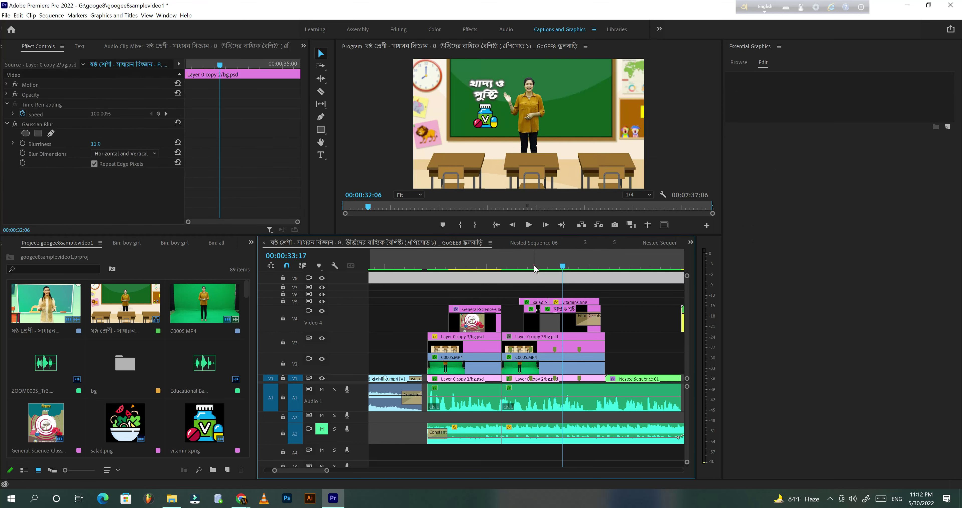
pyautogui.click(531, 327)
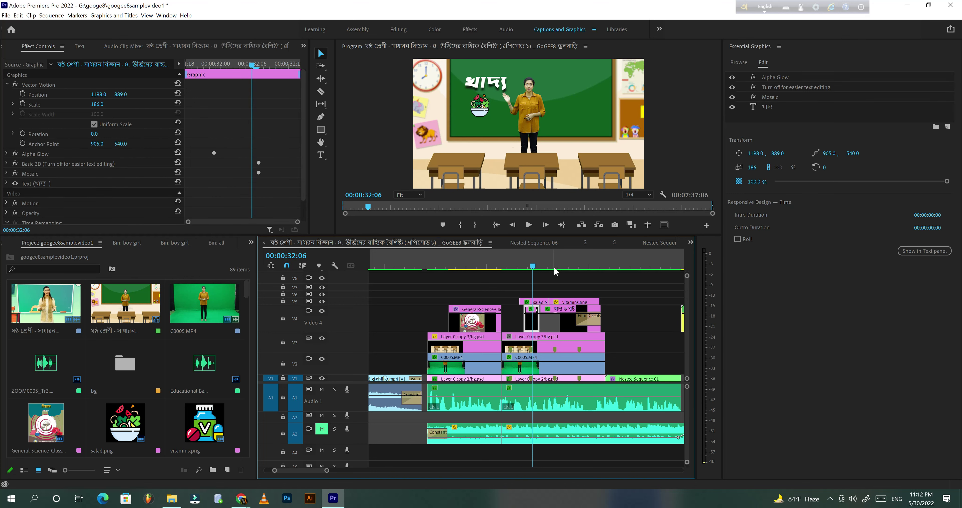
pyautogui.click(552, 264)
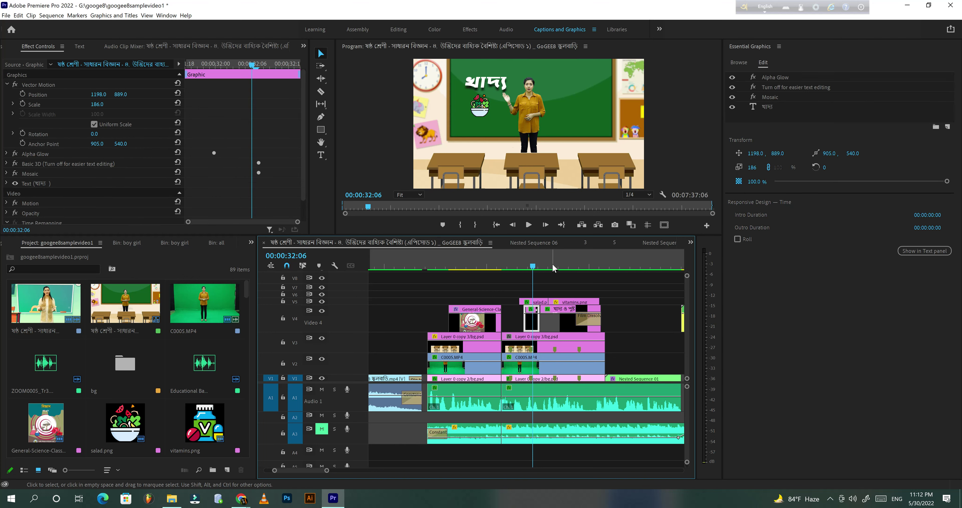
pyautogui.click(599, 317)
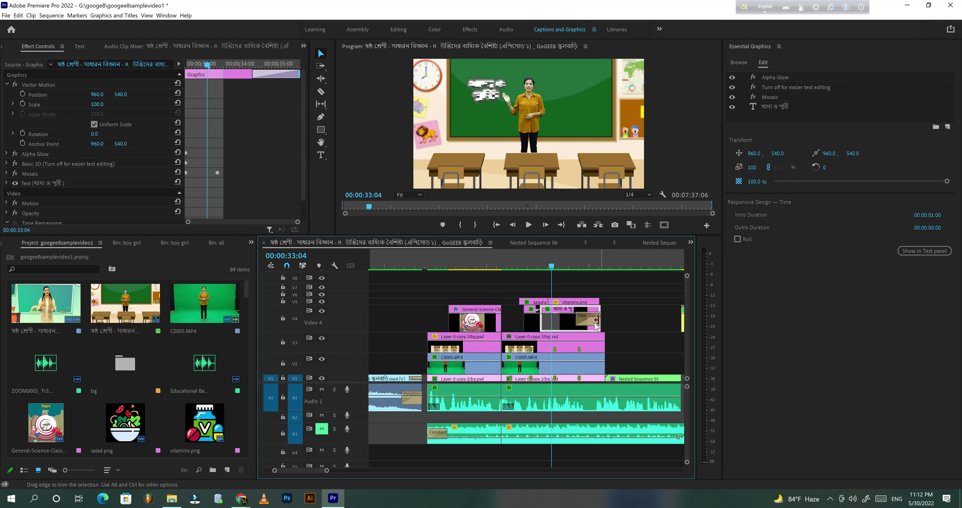
pyautogui.moveTo(525, 316); pyautogui.dragTo(525, 315)
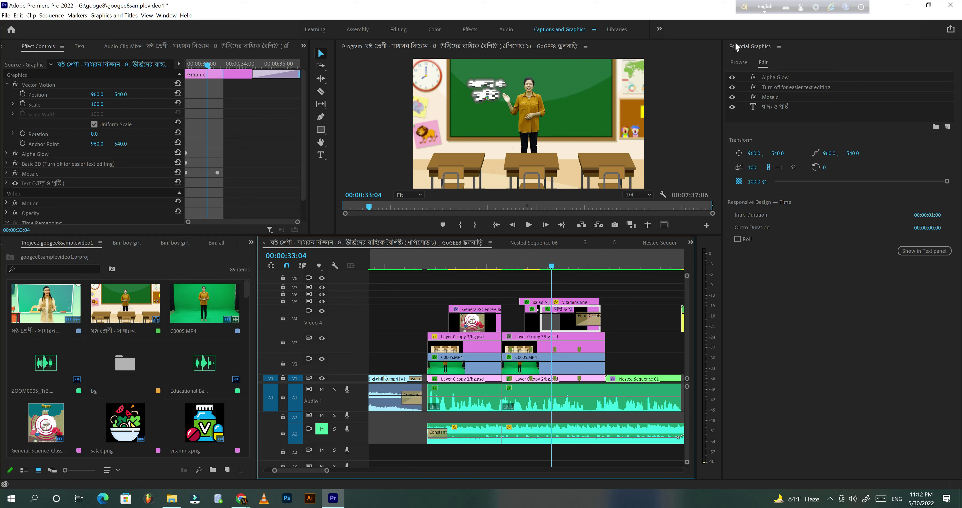
pyautogui.click(558, 254)
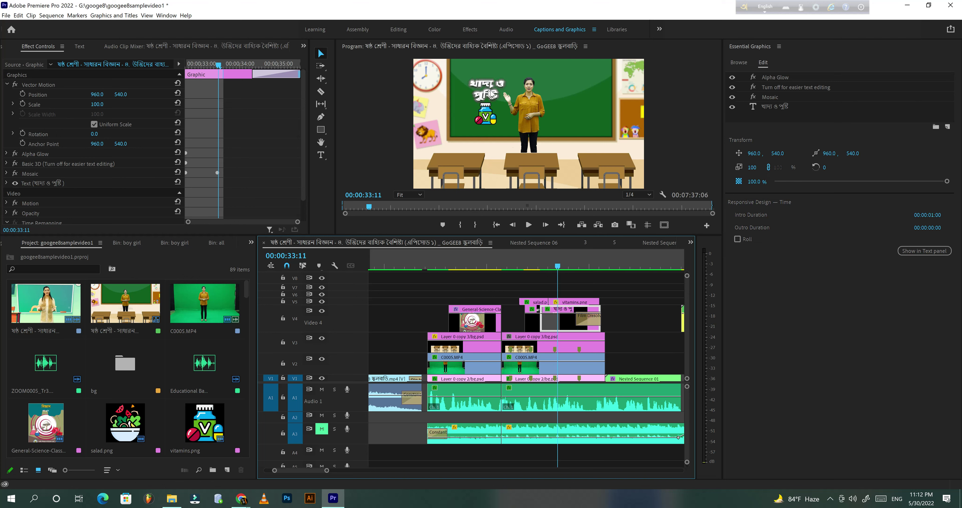
pyautogui.click(465, 33)
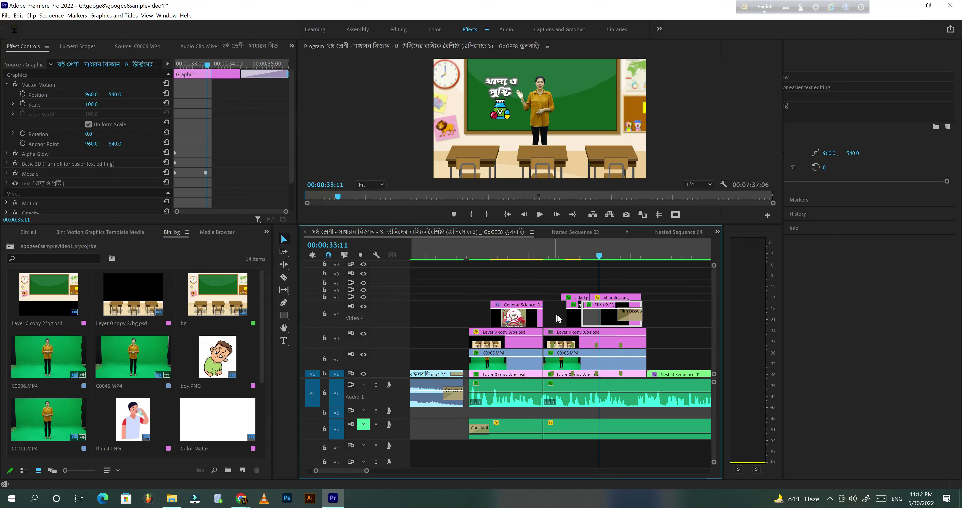
# Apply the Presets > Mosaics > Mosaic In preset to the title clip on V4
pyautogui.click(789, 71)
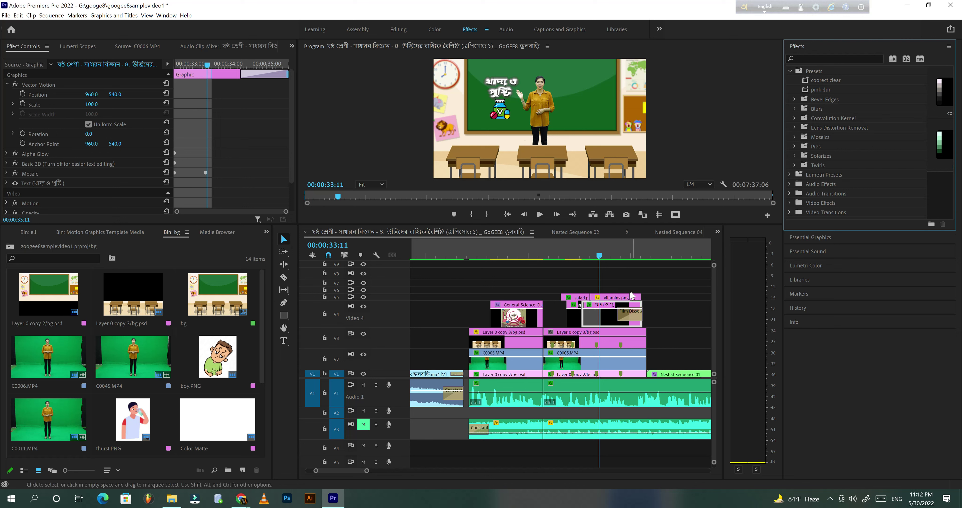
pyautogui.scroll(-2, 148, 151)
pyautogui.scroll(2, 39, 127)
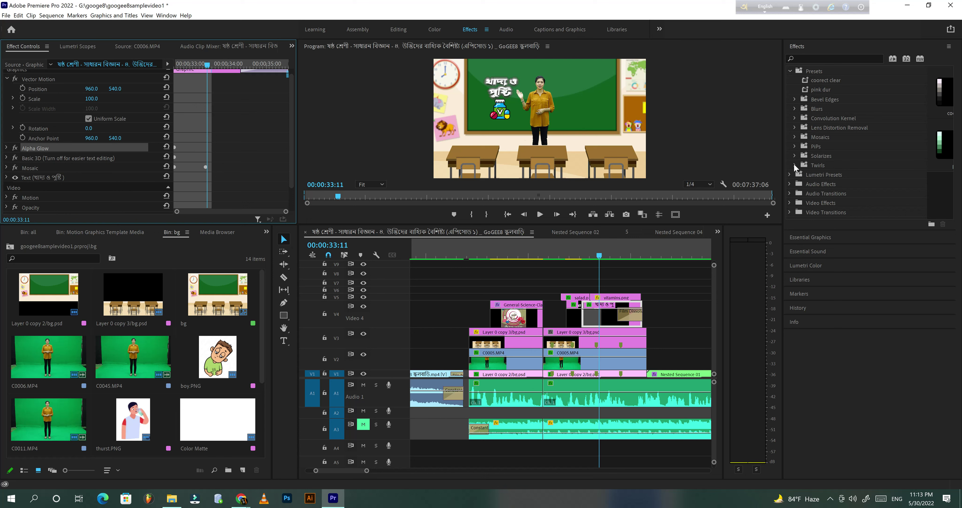
pyautogui.click(794, 137)
pyautogui.click(822, 148)
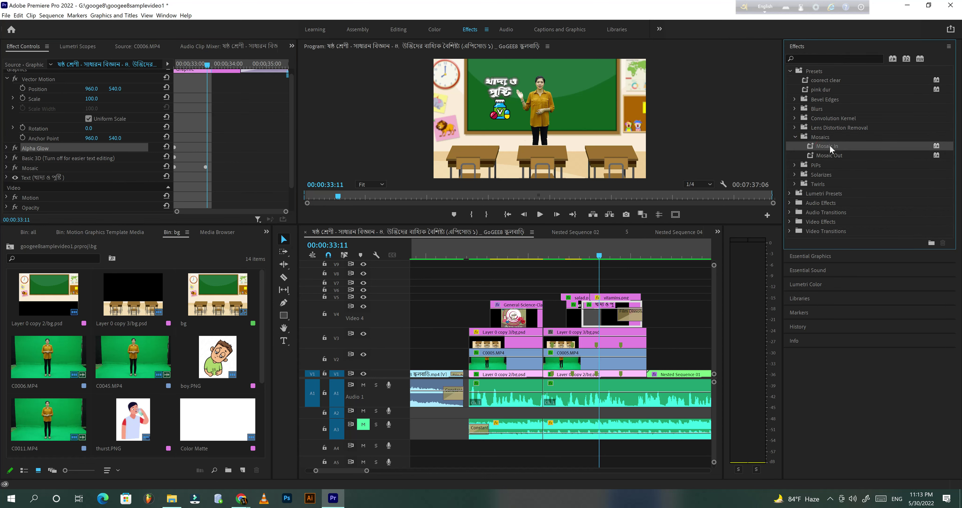
pyautogui.moveTo(831, 149); pyautogui.dragTo(589, 317)
# Preview the mosaic animation, settling at 00:00:34:12 with the title's effect settings shown
pyautogui.click(586, 256)
pyautogui.press('space')
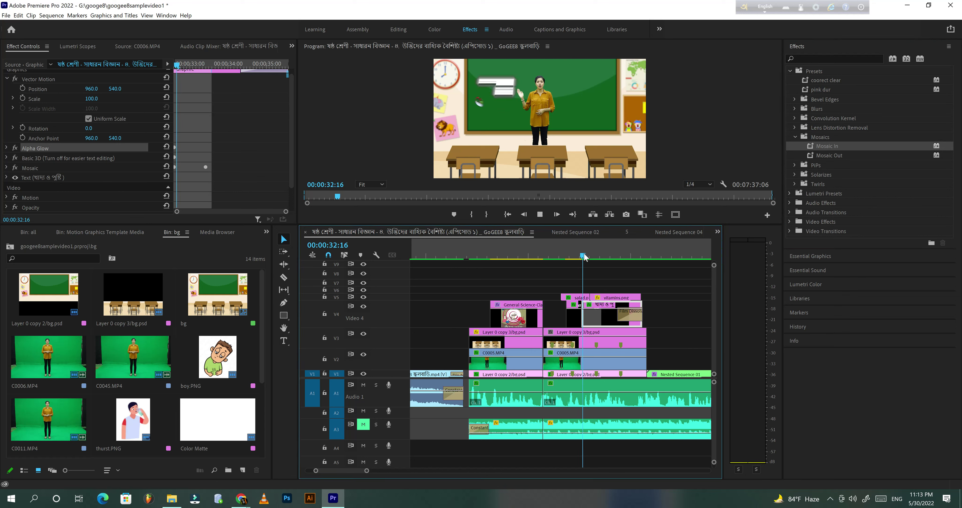
pyautogui.press('space')
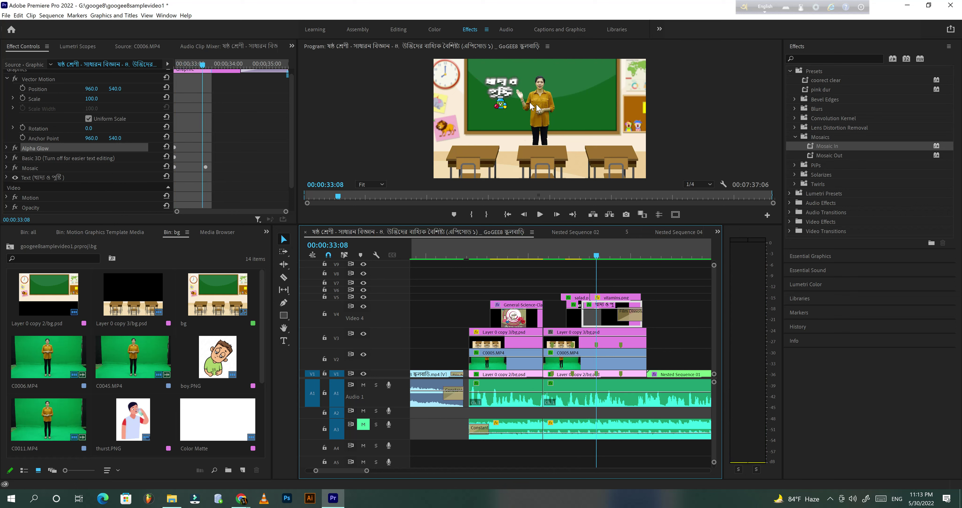
pyautogui.click(601, 255)
pyautogui.moveTo(604, 256); pyautogui.dragTo(633, 253)
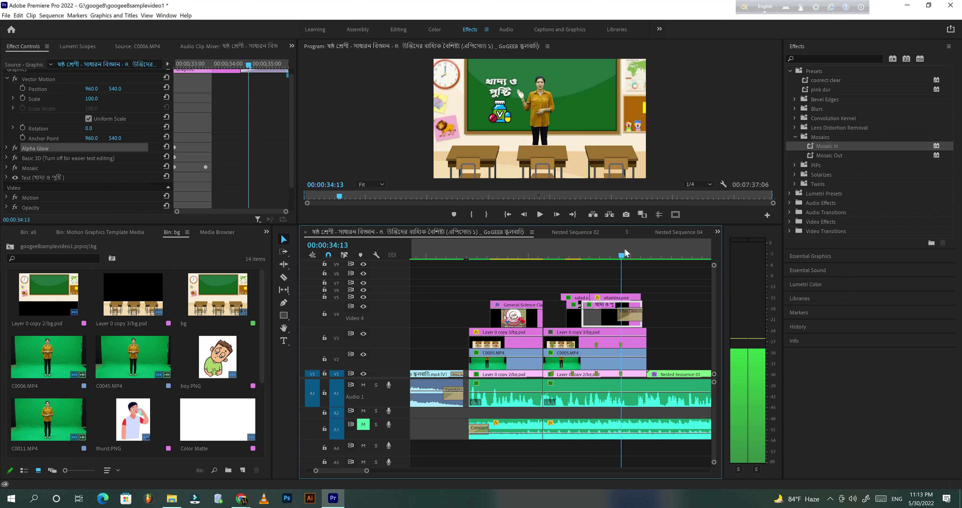
pyautogui.moveTo(634, 253); pyautogui.dragTo(620, 255)
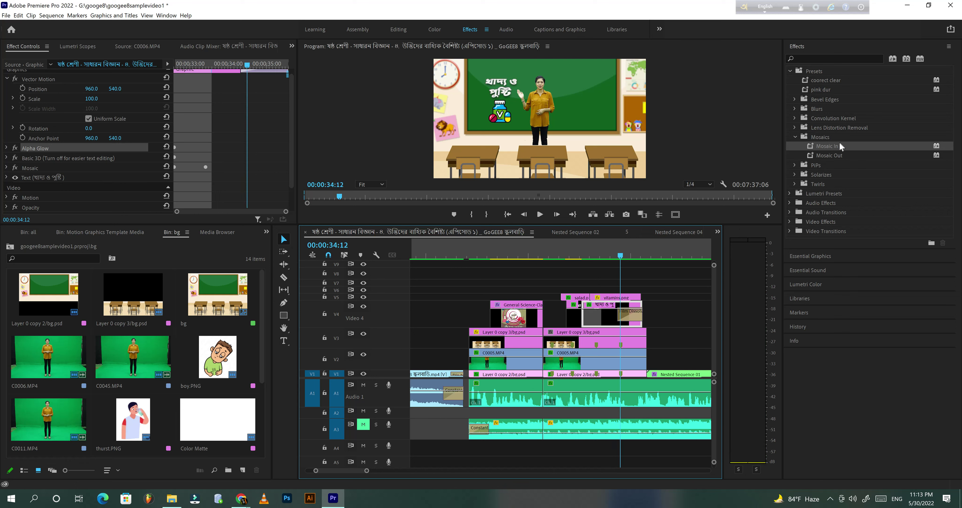
pyautogui.moveTo(830, 158)
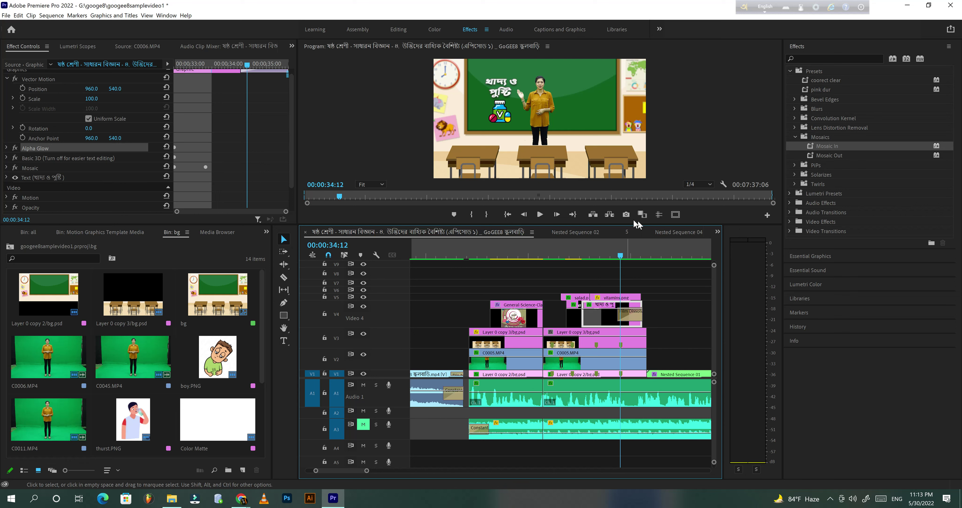
pyautogui.click(285, 214)
pyautogui.moveTo(282, 213); pyautogui.dragTo(285, 211)
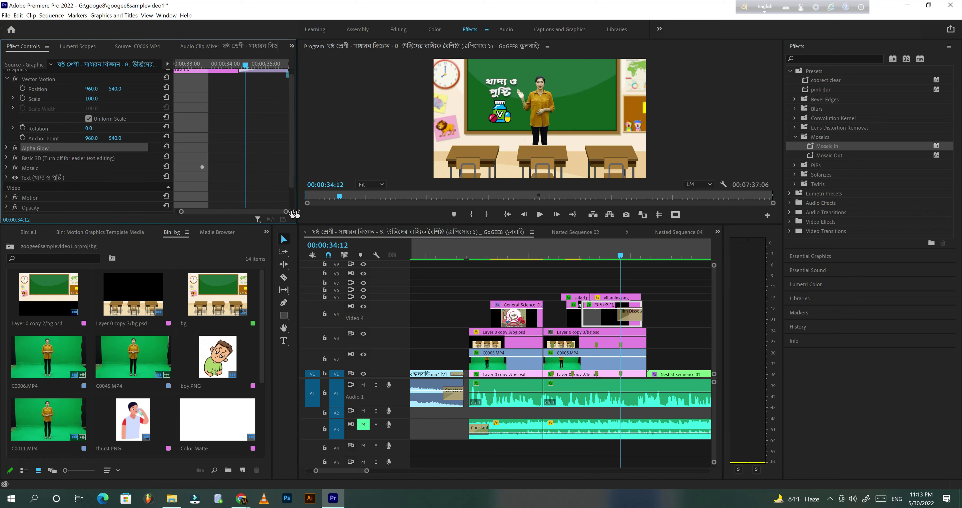
pyautogui.click(6, 147)
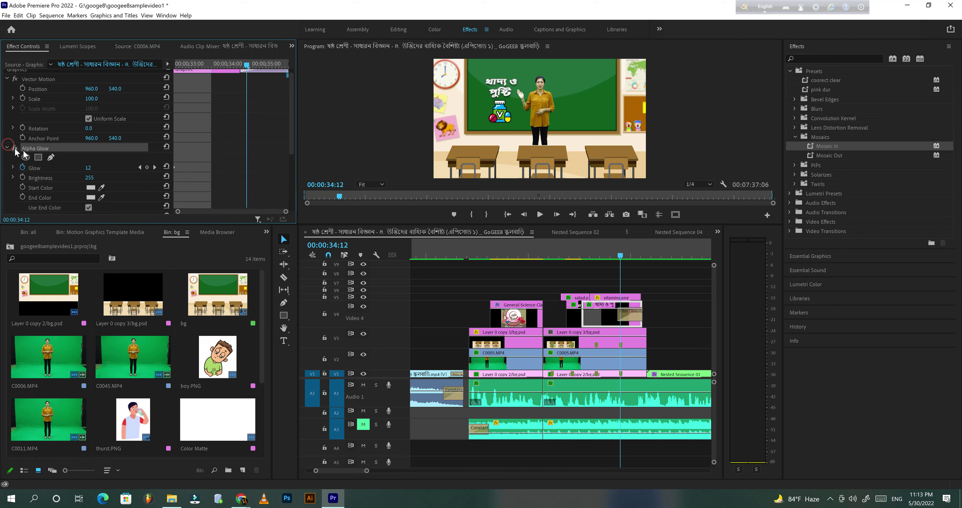
pyautogui.moveTo(291, 123); pyautogui.dragTo(283, 166)
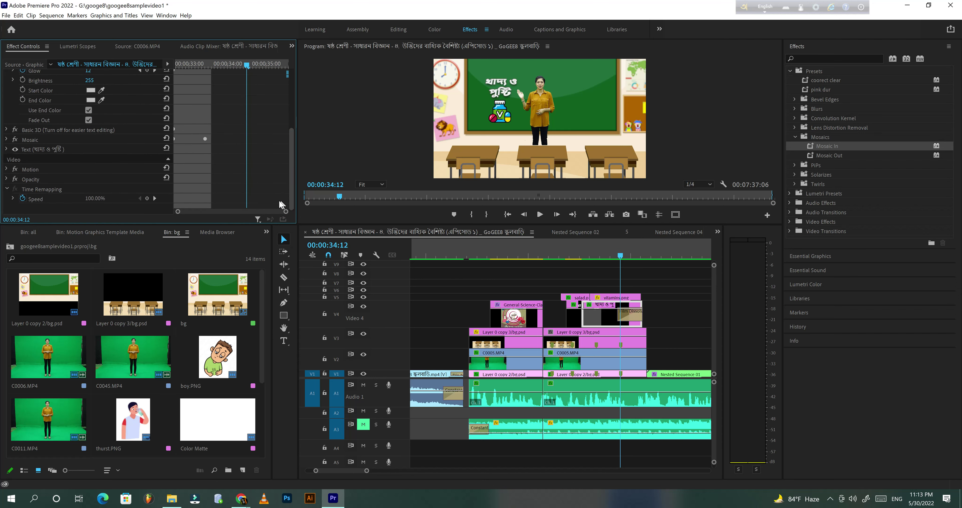
pyautogui.click(9, 128)
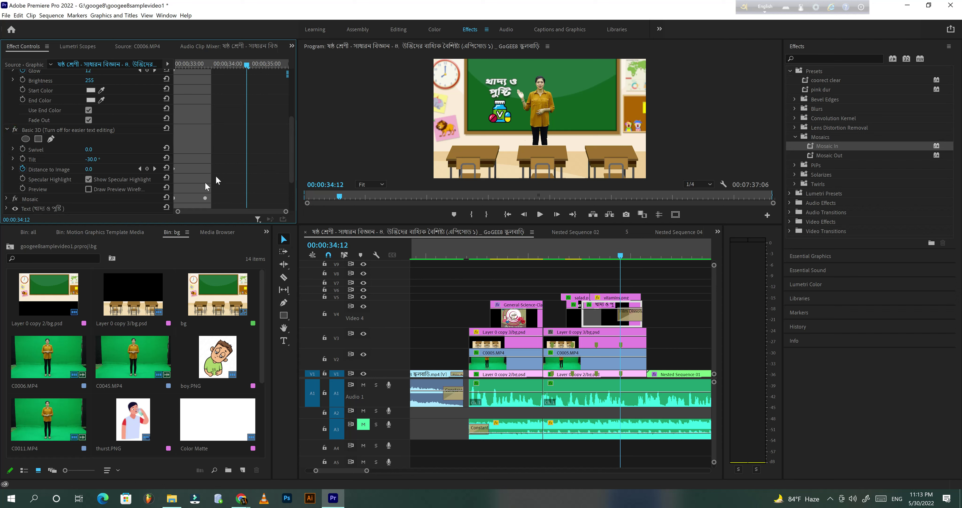
pyautogui.click(13, 168)
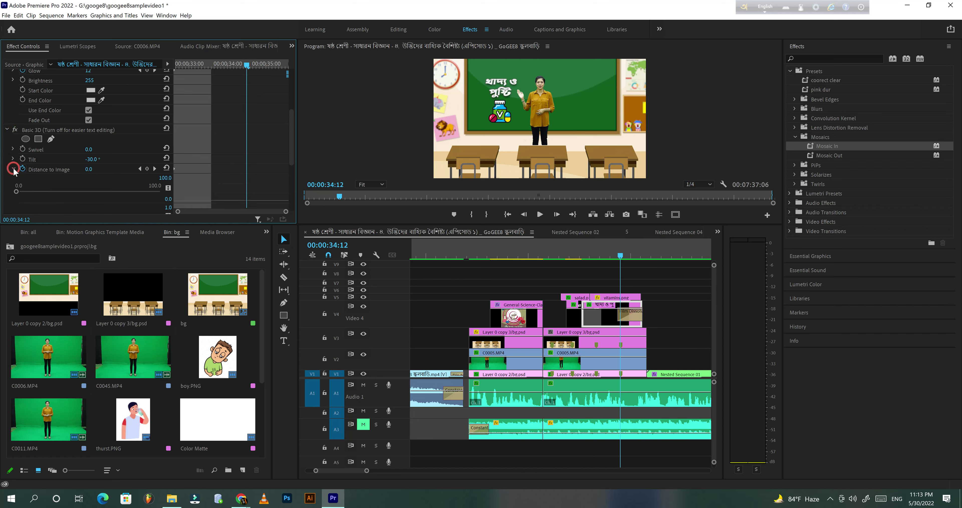
pyautogui.scroll(3, 215, 117)
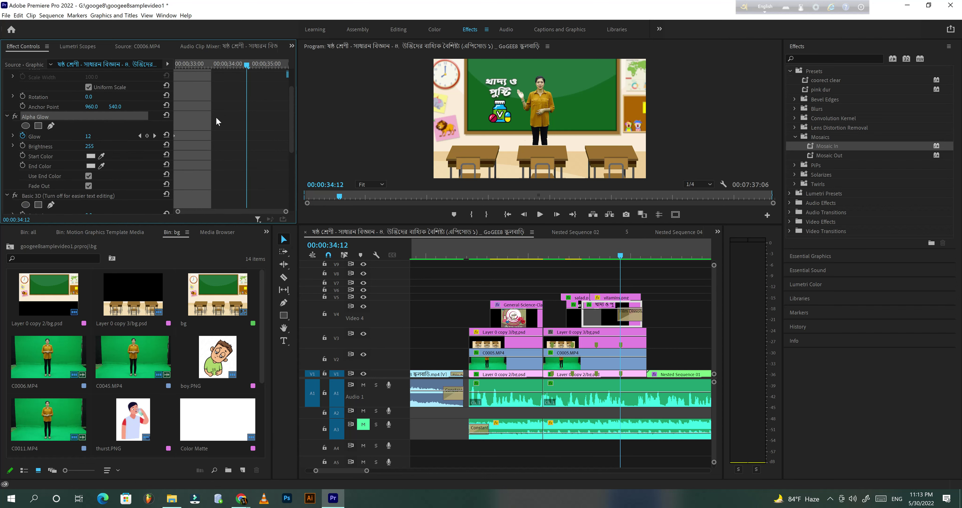
pyautogui.click(7, 117)
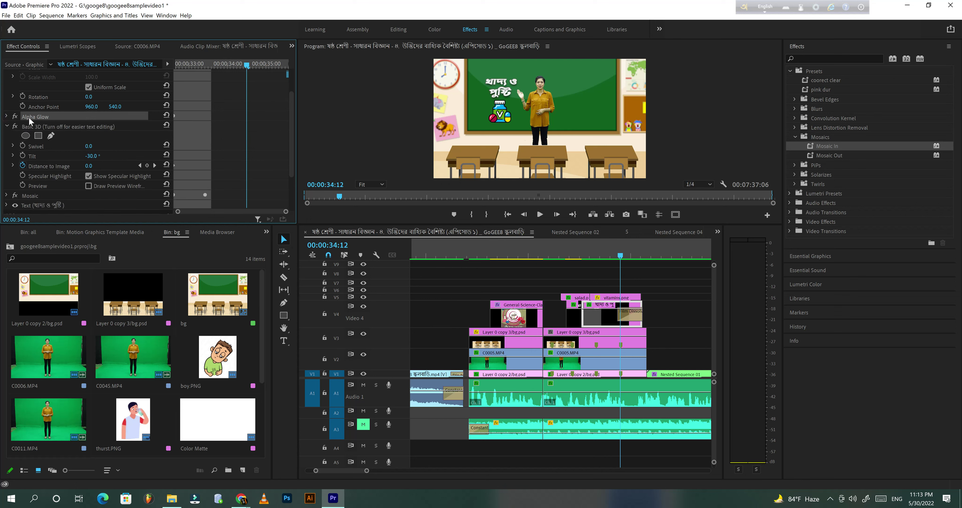
pyautogui.click(7, 117)
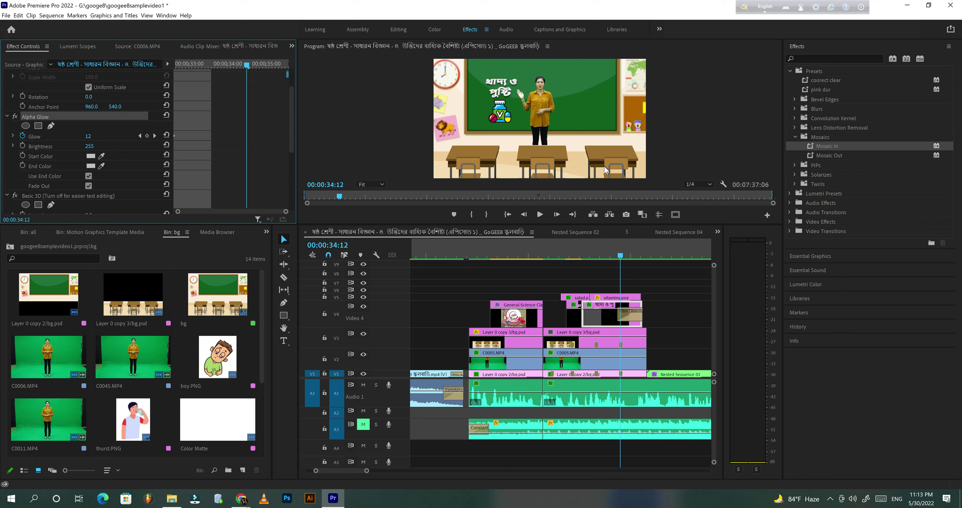
pyautogui.moveTo(246, 64)
pyautogui.mouseDown()
pyautogui.moveTo(181, 78)
pyautogui.moveTo(212, 79)
pyautogui.mouseUp()
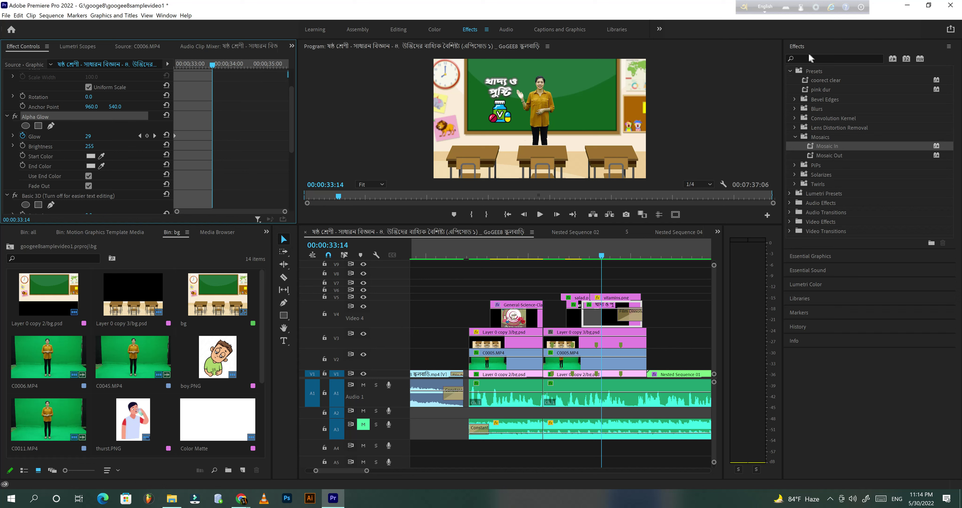
pyautogui.click(796, 165)
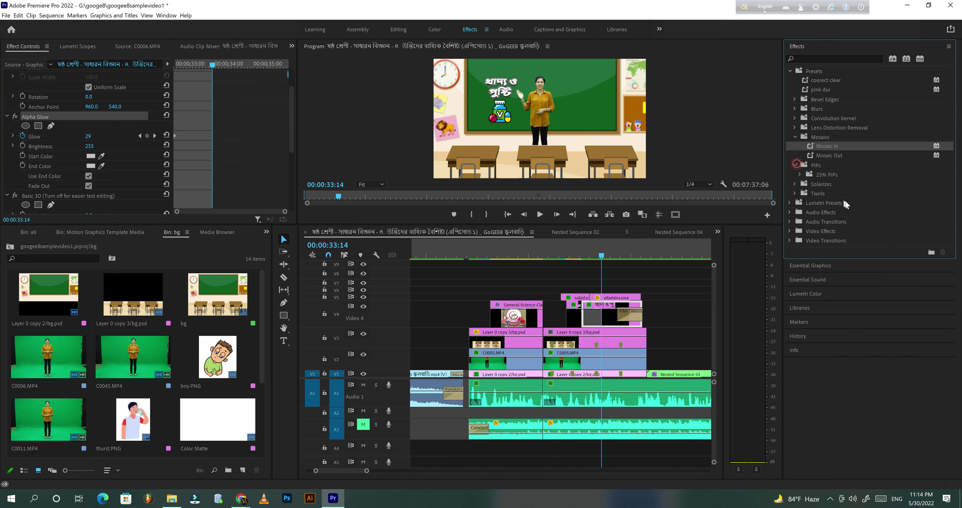
pyautogui.click(801, 175)
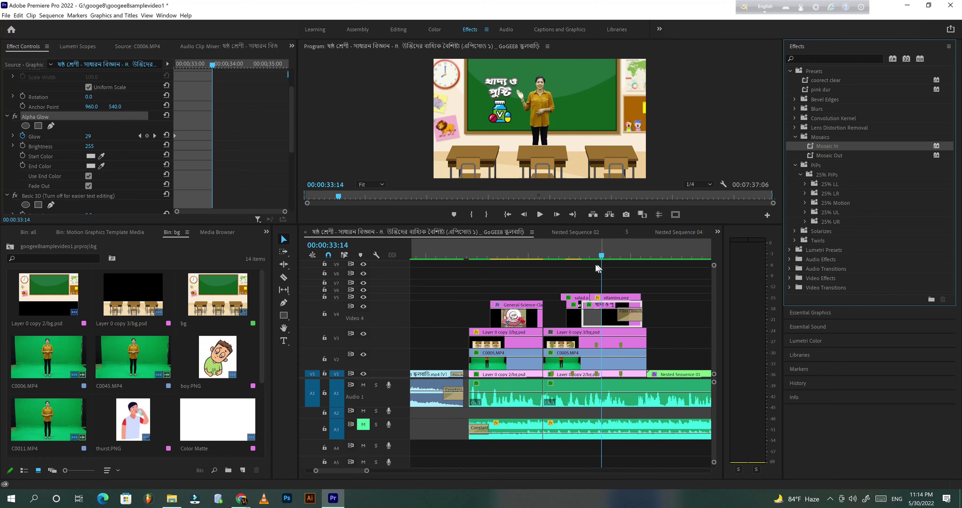
pyautogui.click(582, 255)
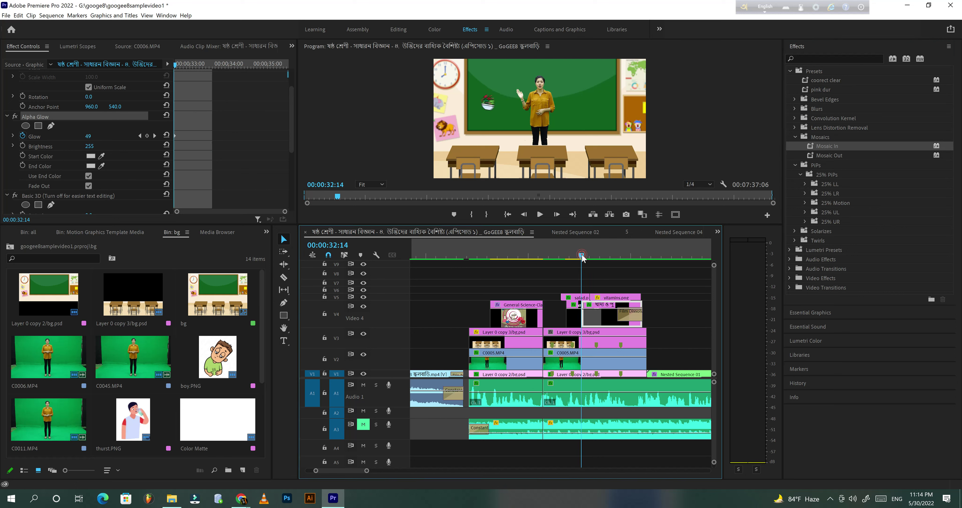
pyautogui.click(625, 255)
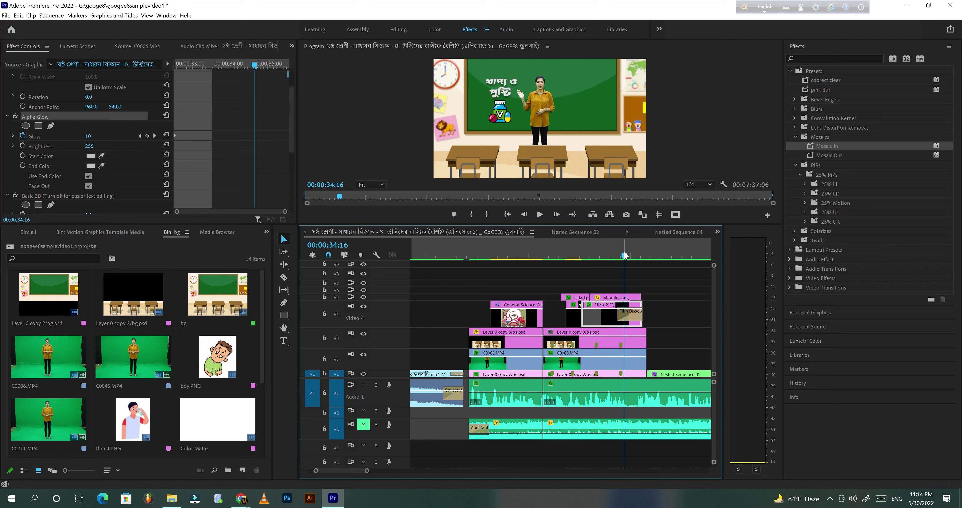
pyautogui.click(8, 117)
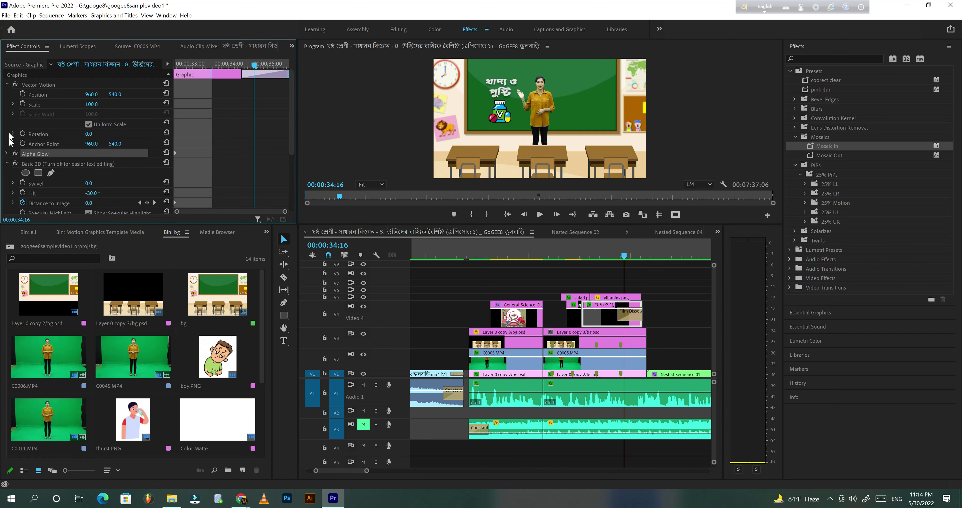
pyautogui.click(7, 165)
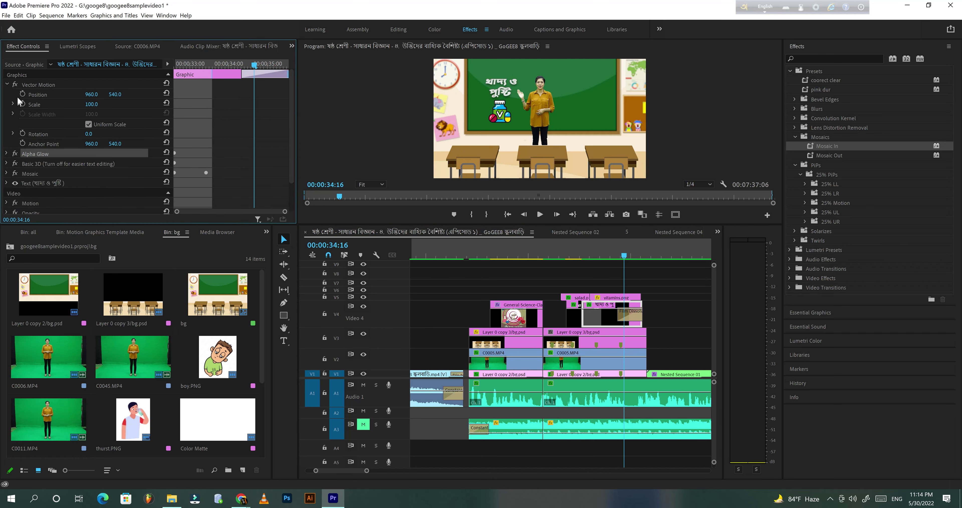
pyautogui.click(7, 85)
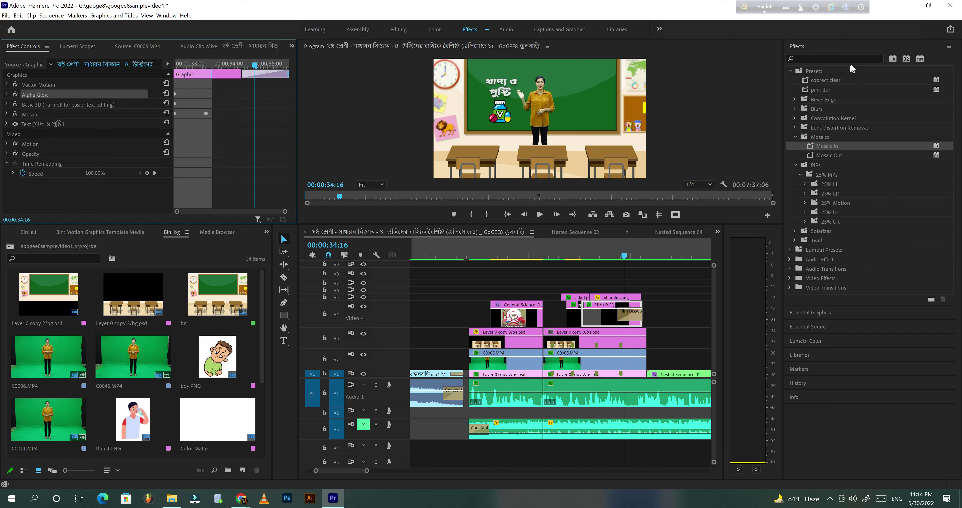
pyautogui.click(790, 71)
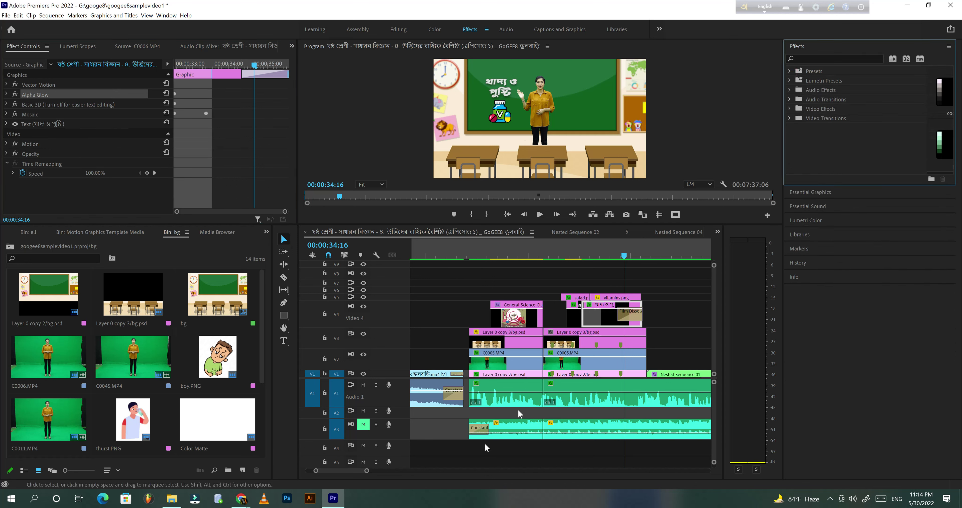
# Zoom the timeline out and preview the Film Dissolve and teacher shot from 00:00:32:23
pyautogui.moveTo(367, 470); pyautogui.dragTo(381, 482)
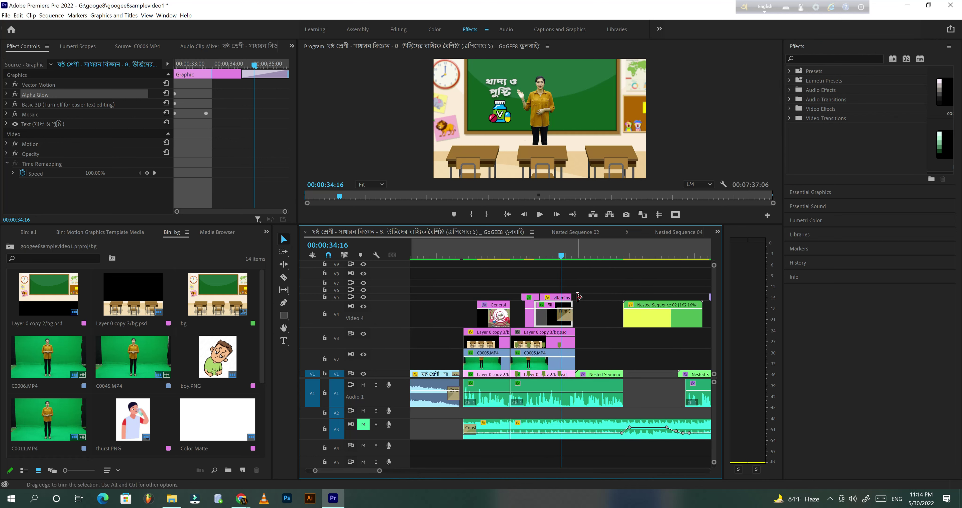
pyautogui.click(581, 256)
pyautogui.click(569, 256)
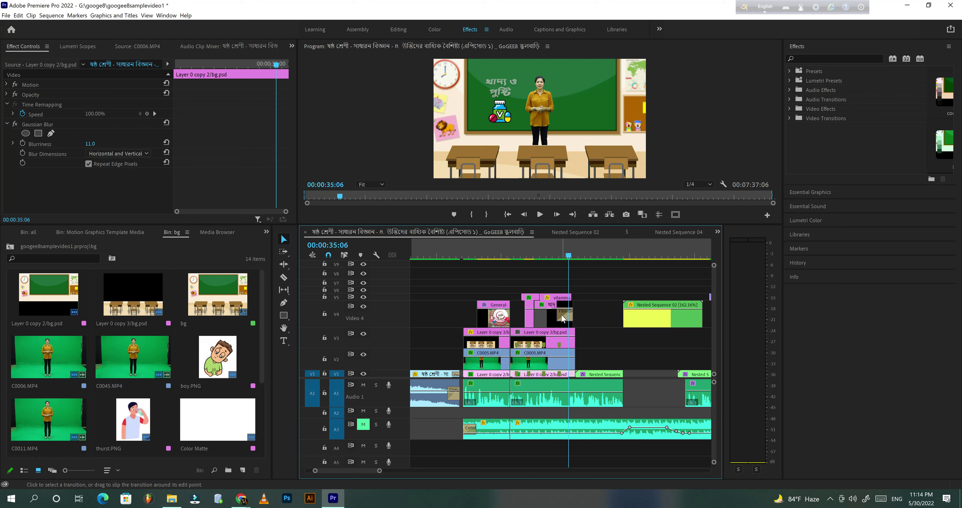
pyautogui.click(563, 316)
pyautogui.moveTo(561, 256); pyautogui.dragTo(547, 257)
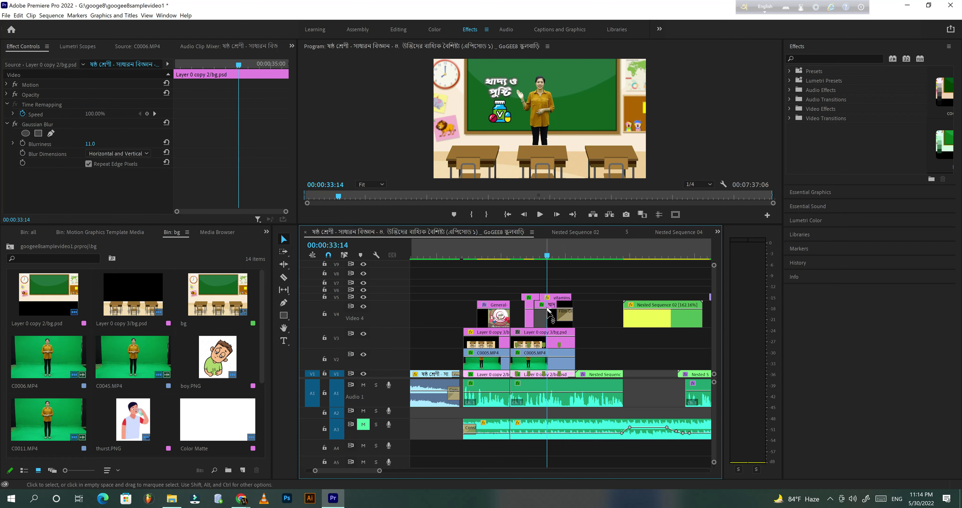
pyautogui.press('space')
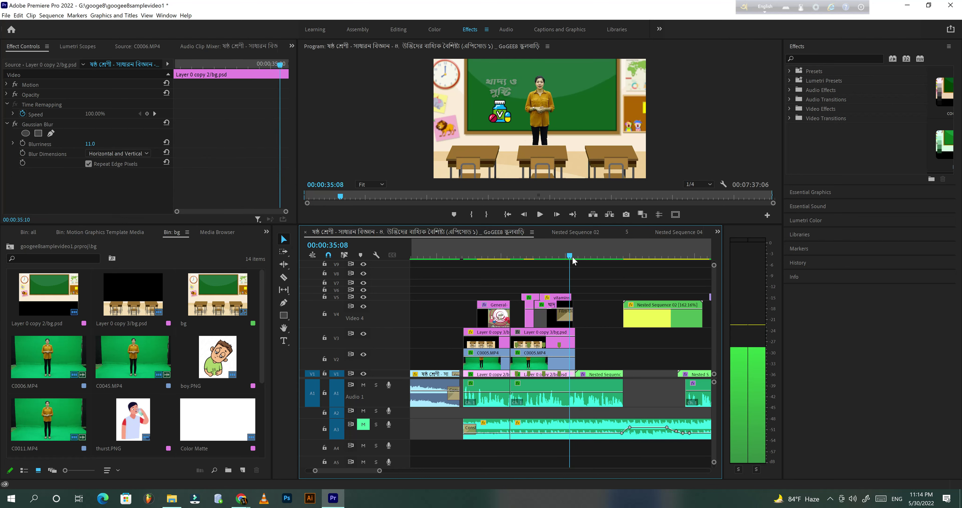
pyautogui.moveTo(581, 257); pyautogui.dragTo(576, 257)
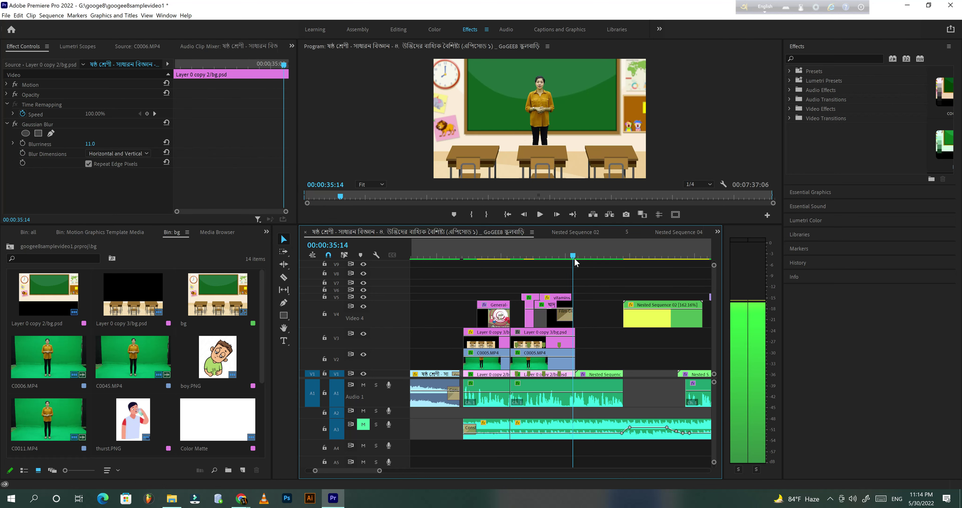
pyautogui.moveTo(576, 258); pyautogui.dragTo(569, 257)
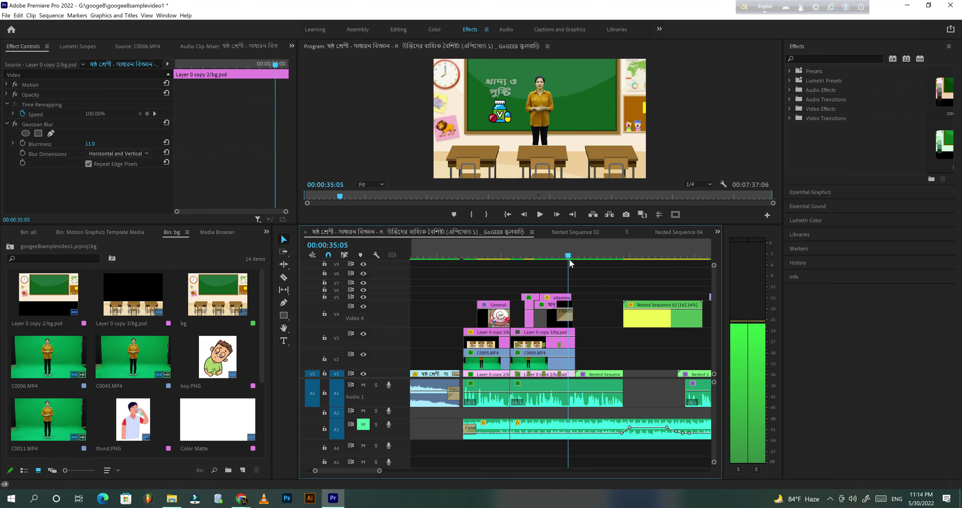
pyautogui.click(544, 215)
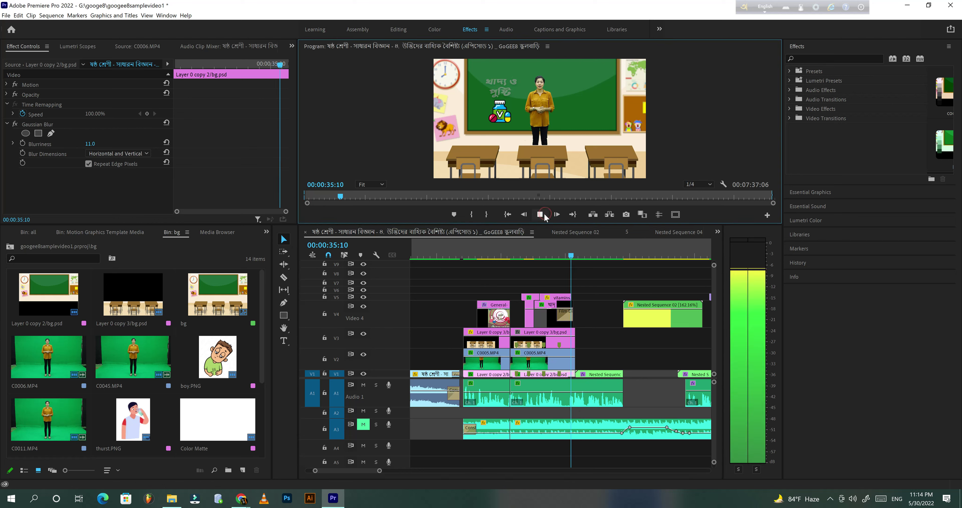
pyautogui.click(540, 214)
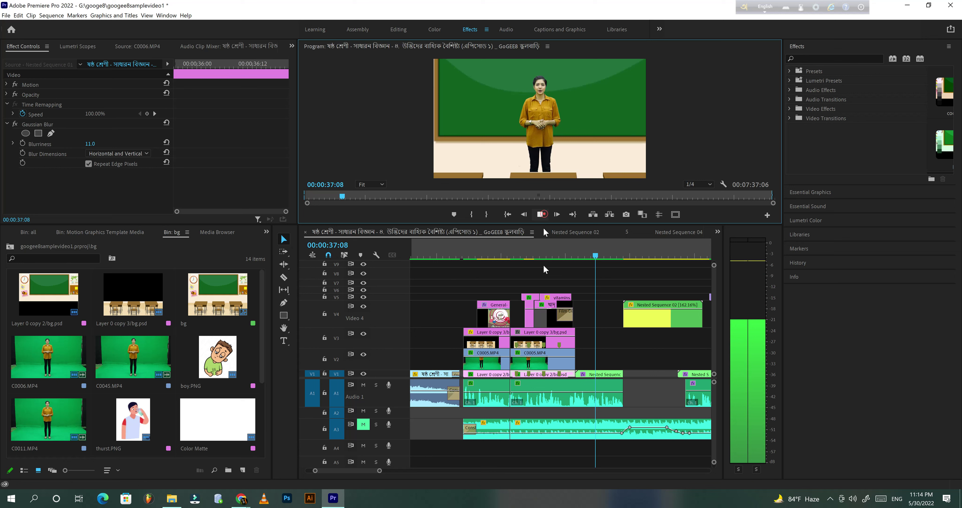
# Check the Nested Sequence 01 and music clips, then open Nested Sequence 02
pyautogui.click(568, 385)
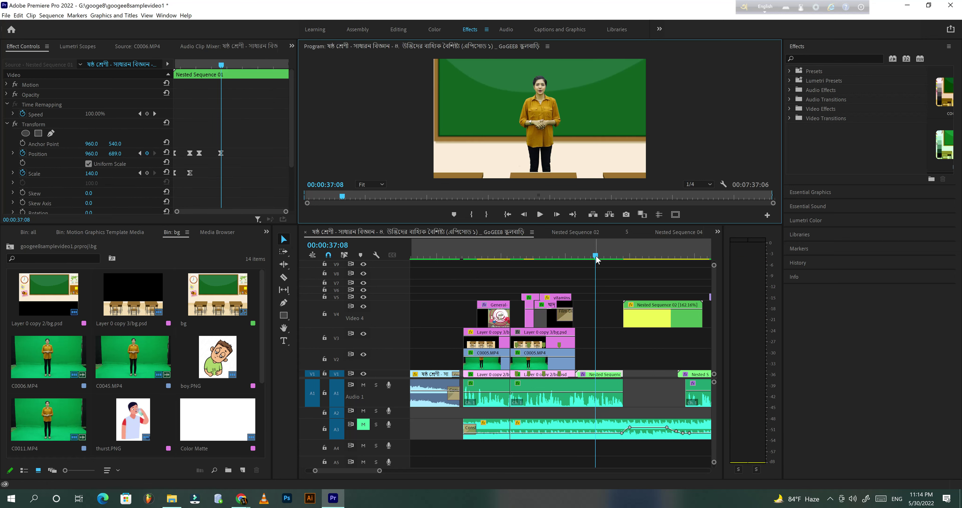
pyautogui.scroll(-3, 401, 473)
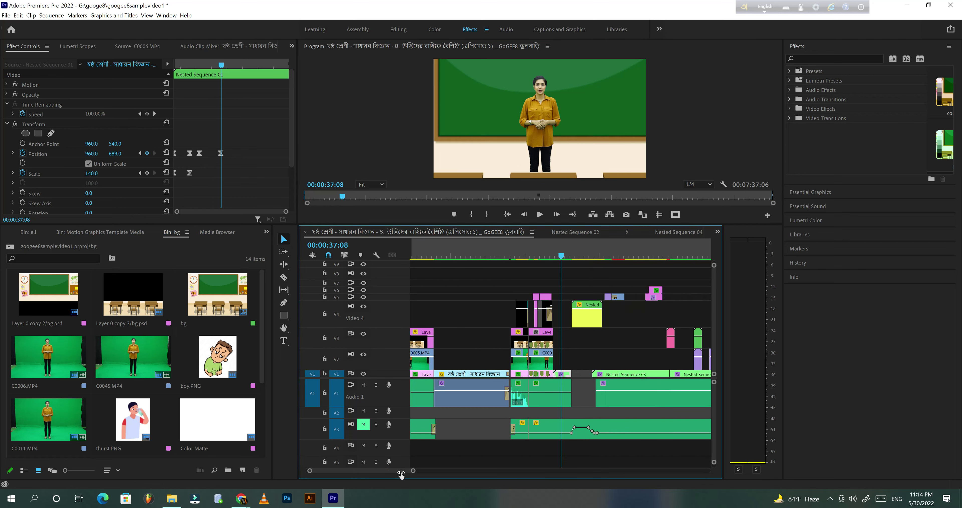
pyautogui.click(560, 429)
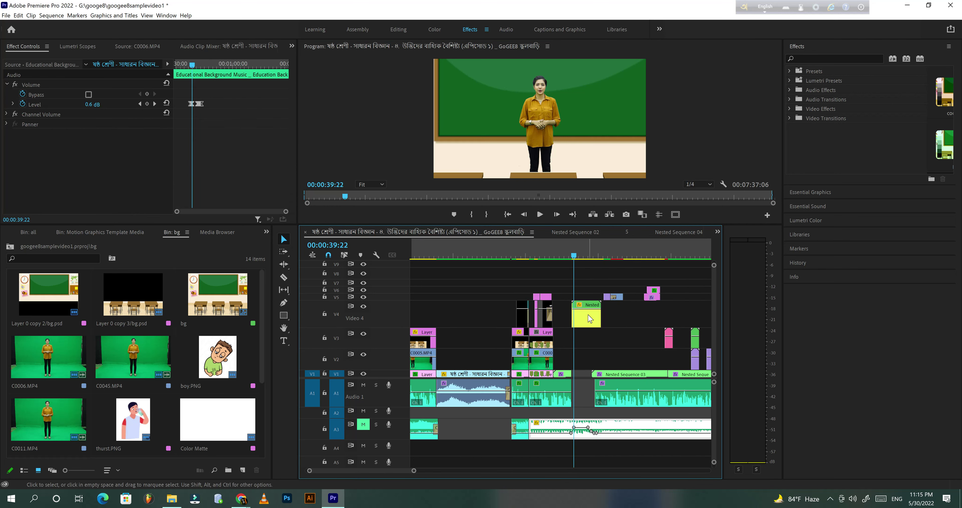
pyautogui.click(589, 318)
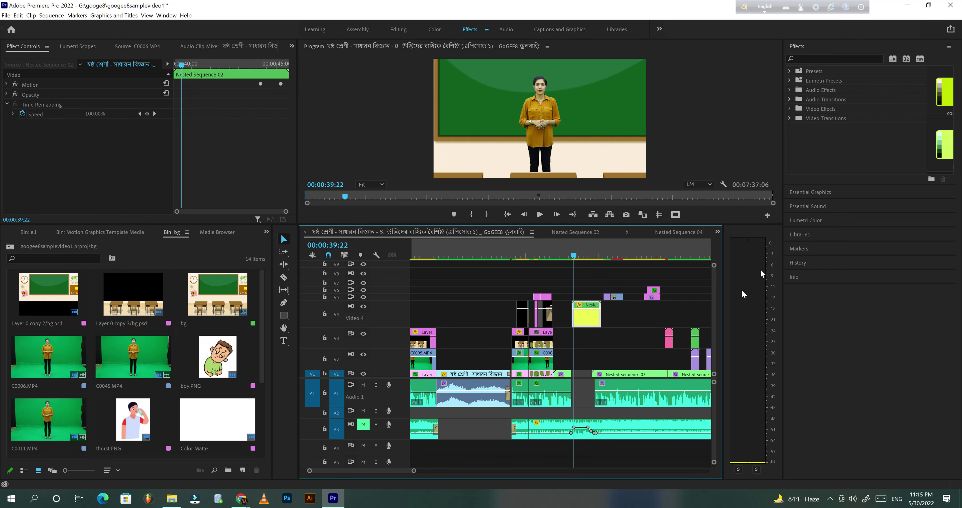
pyautogui.doubleClick(589, 321)
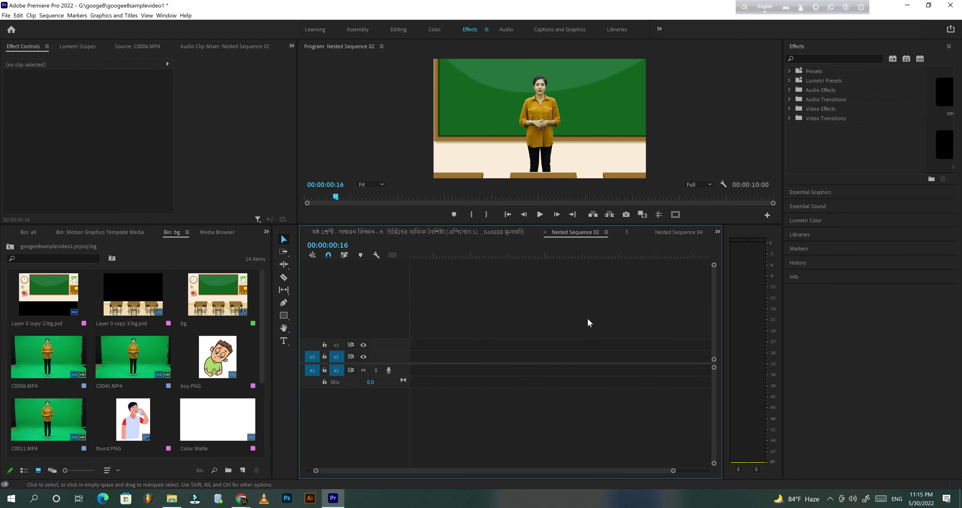
# Zoom in on the Device Screen Media Replace clip, go to its start, and use the Captions and Graphics workspace
pyautogui.moveTo(673, 471)
pyautogui.mouseDown()
pyautogui.moveTo(642, 479)
pyautogui.moveTo(681, 482)
pyautogui.mouseUp()
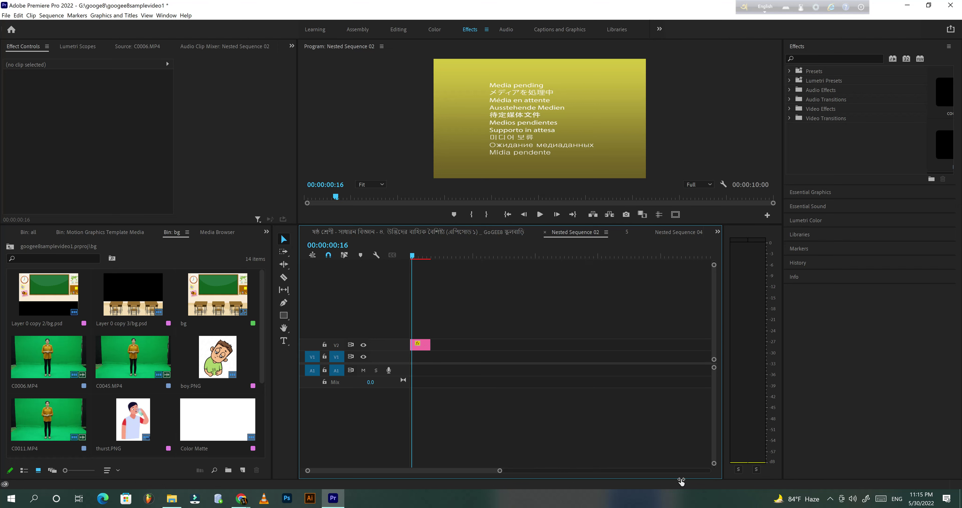
pyautogui.press('=')
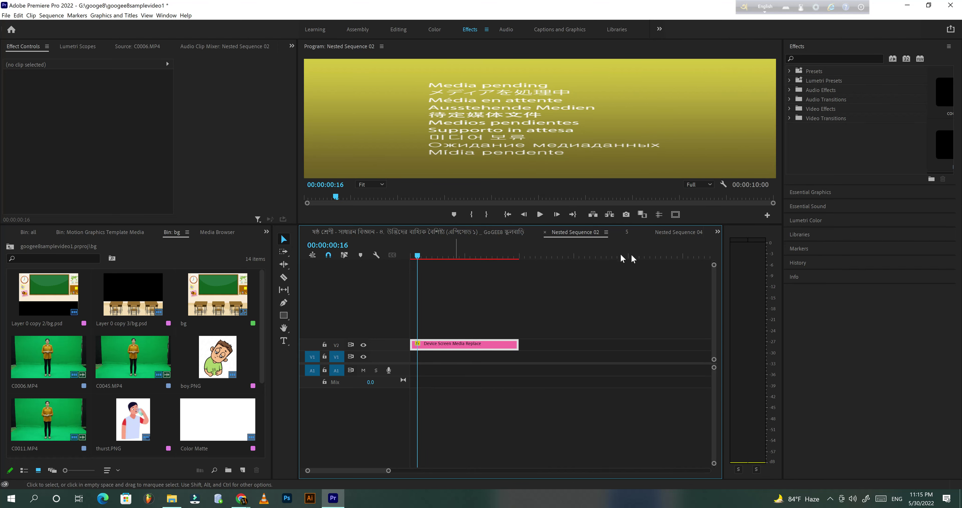
pyautogui.press('Up')
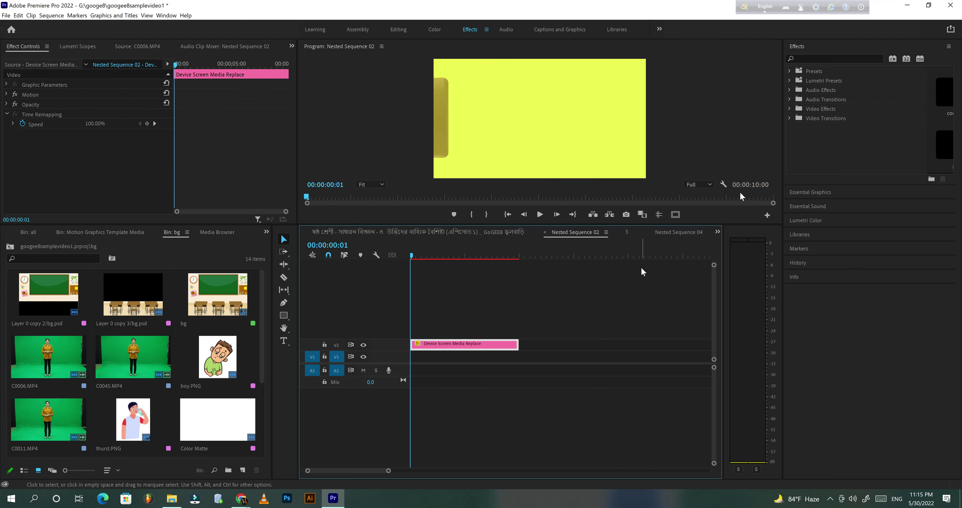
pyautogui.click(560, 30)
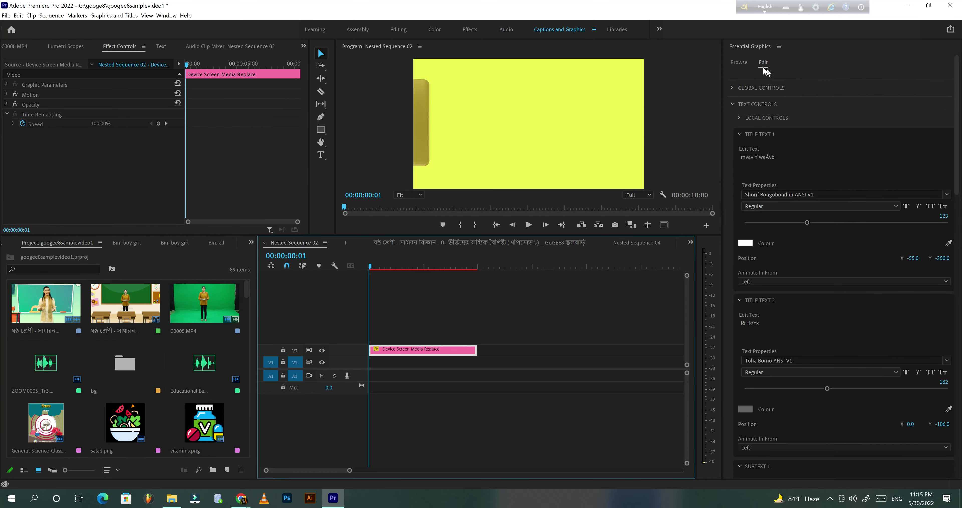
# Browse the Adobe Stock motion graphics templates in Essential Graphics, paging ahead
pyautogui.click(734, 64)
pyautogui.click(734, 64)
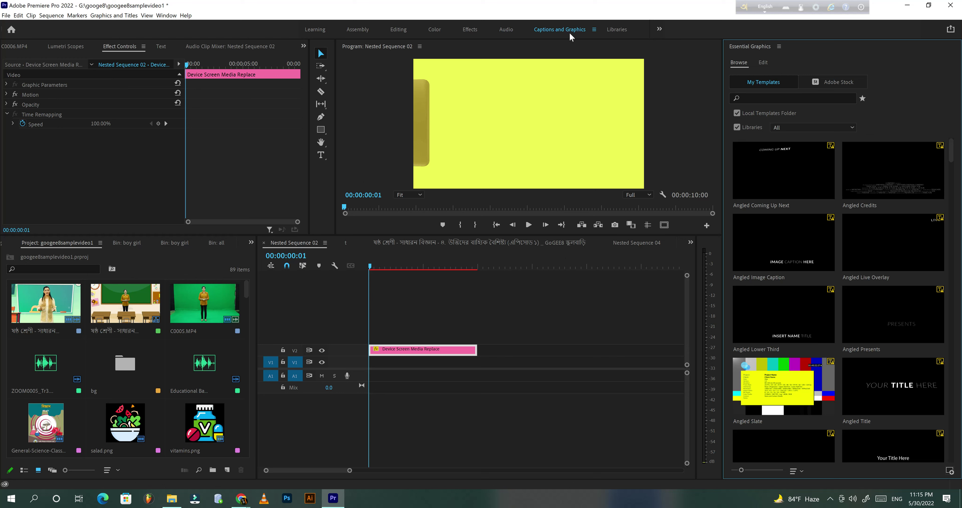
pyautogui.click(833, 83)
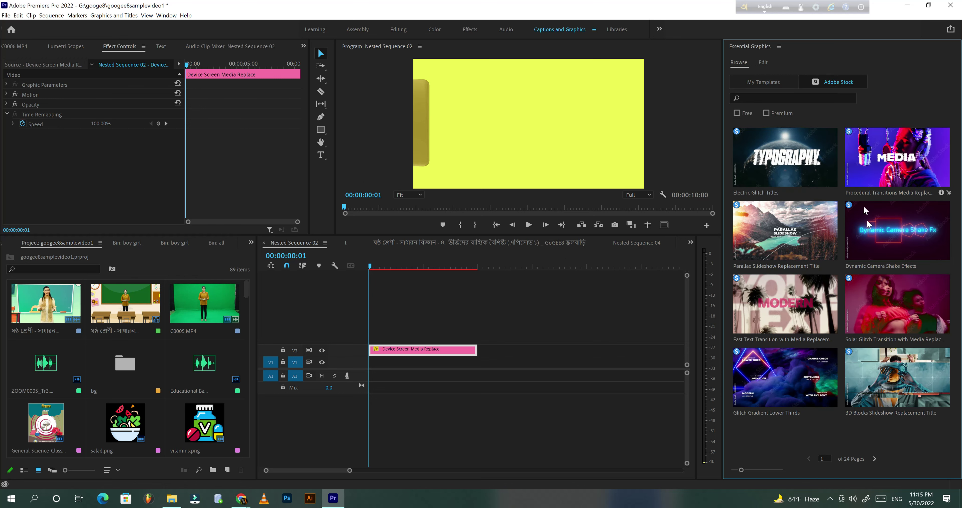
pyautogui.click(875, 459)
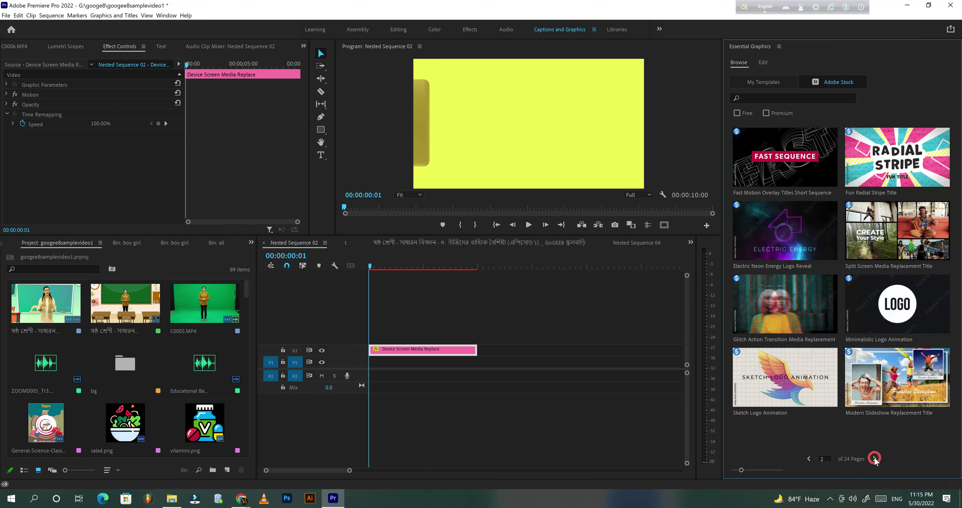
pyautogui.click(875, 458)
pyautogui.click(876, 458)
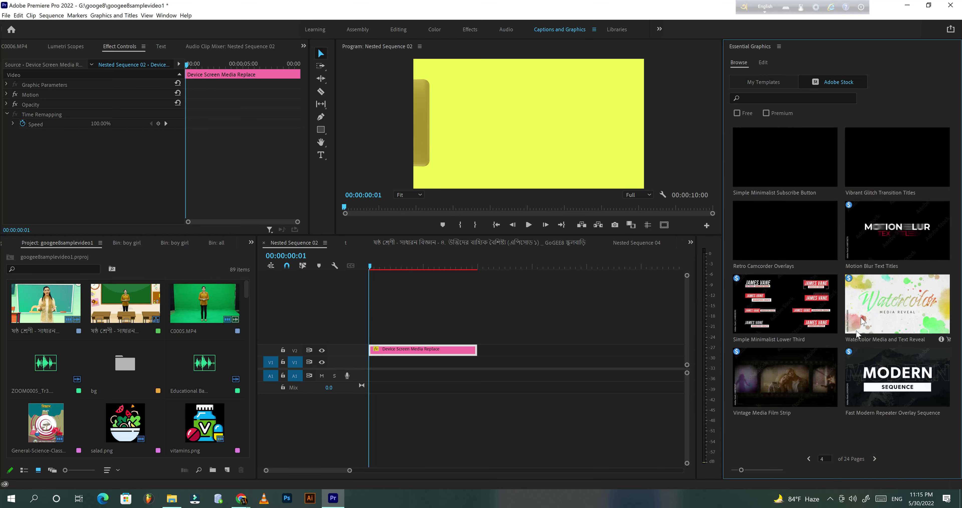
# Filter to free templates, page to 4 of 7, and preview the tablet card at 00:00:05:02
pyautogui.click(737, 112)
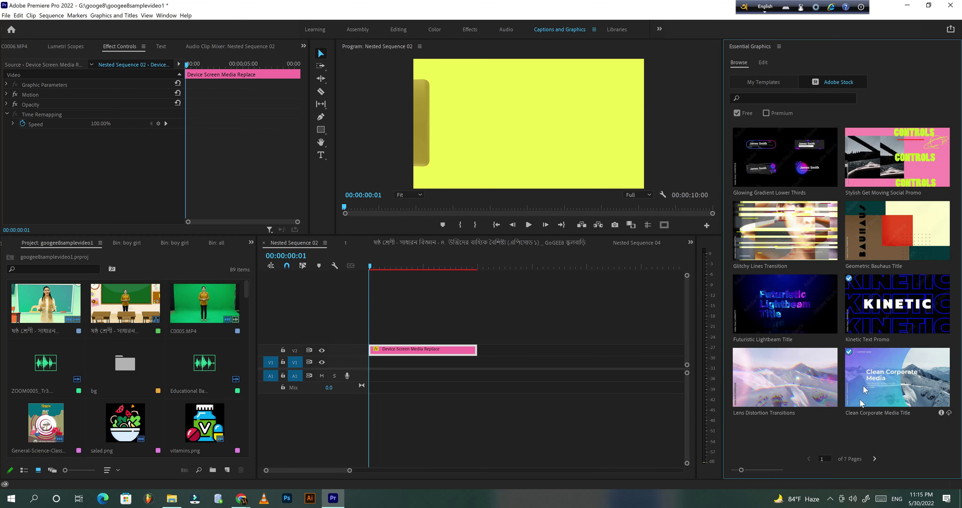
pyautogui.click(874, 459)
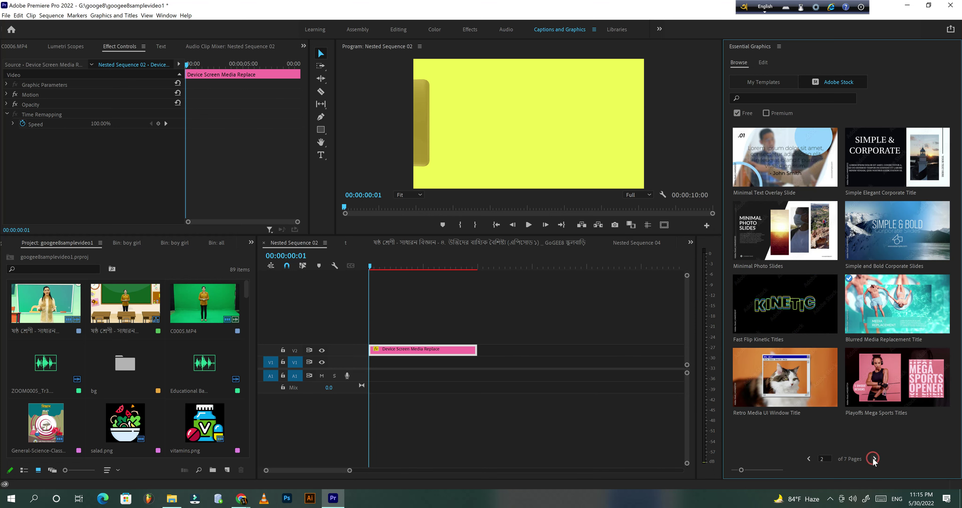
pyautogui.click(875, 459)
pyautogui.click(874, 459)
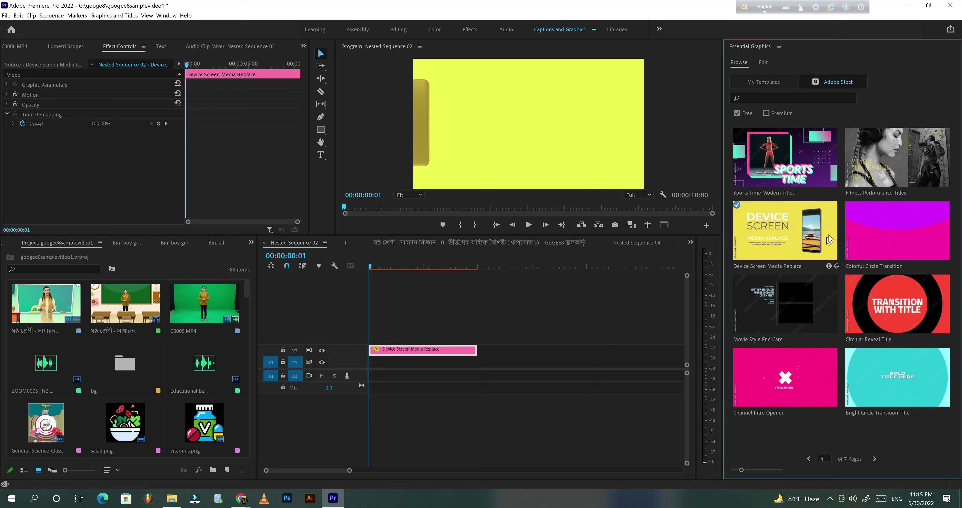
pyautogui.moveTo(803, 239)
pyautogui.moveTo(375, 267); pyautogui.dragTo(425, 263)
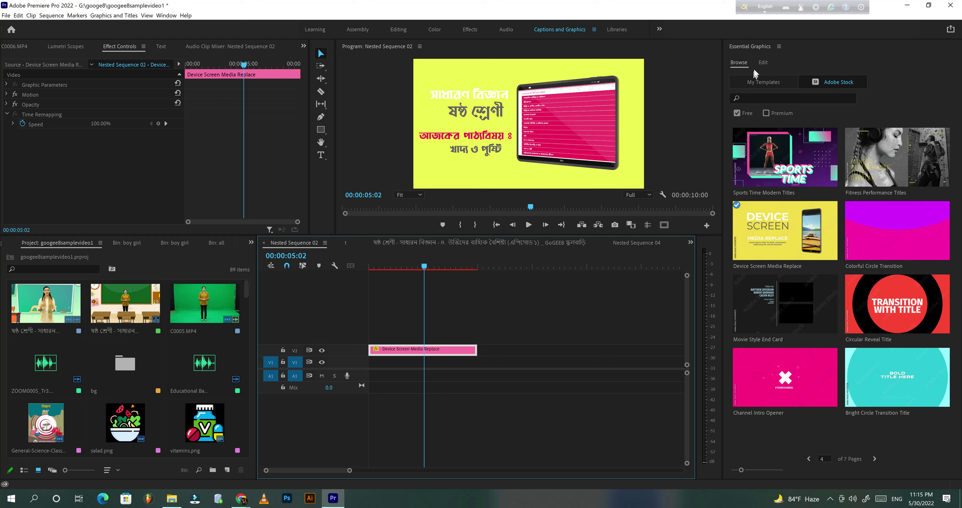
# Show the tablet template's Edit settings, review its text controls, and toggle Text and Media Controls
pyautogui.click(762, 63)
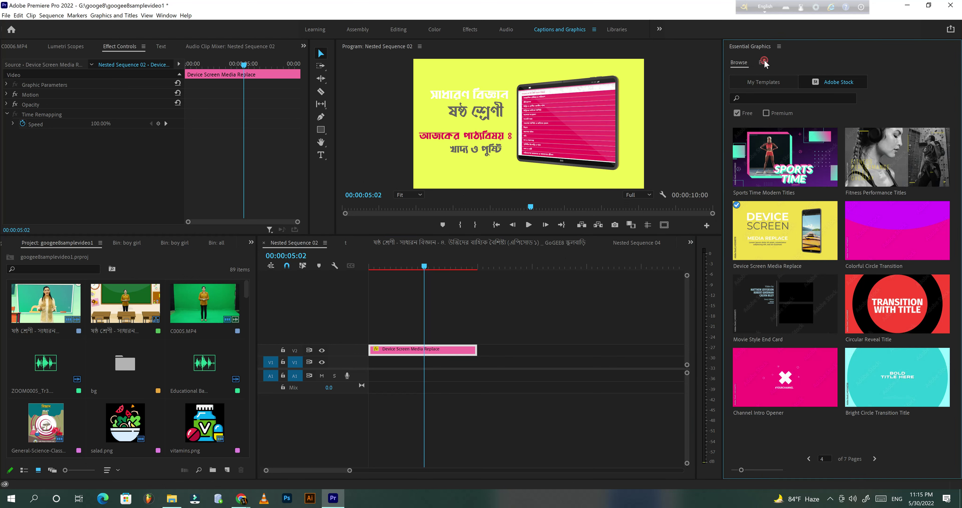
pyautogui.scroll(-1, 783, 164)
pyautogui.scroll(-1, 807, 272)
pyautogui.scroll(-1, 822, 284)
pyautogui.scroll(-2, 835, 297)
pyautogui.scroll(-3, 835, 297)
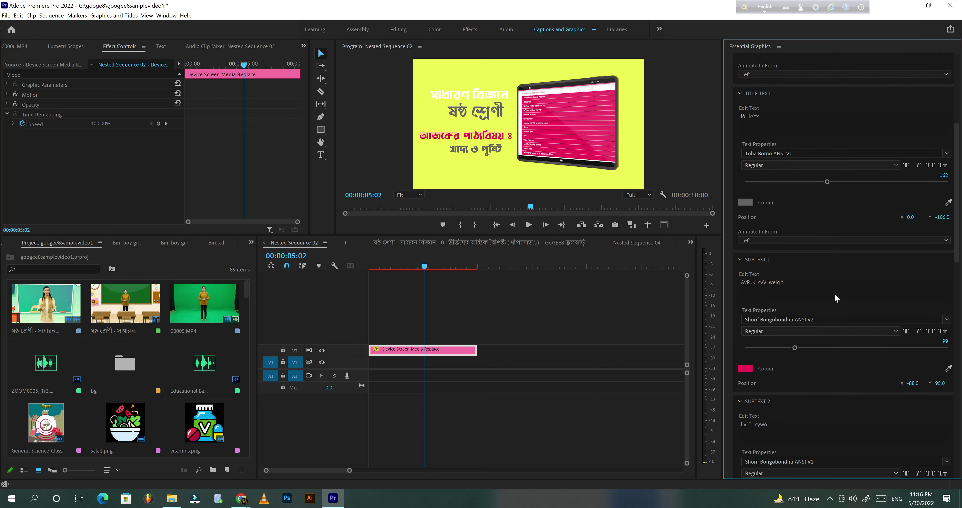
pyautogui.scroll(-2, 787, 384)
pyautogui.scroll(3, 819, 375)
pyautogui.scroll(3, 820, 375)
pyautogui.scroll(2, 821, 375)
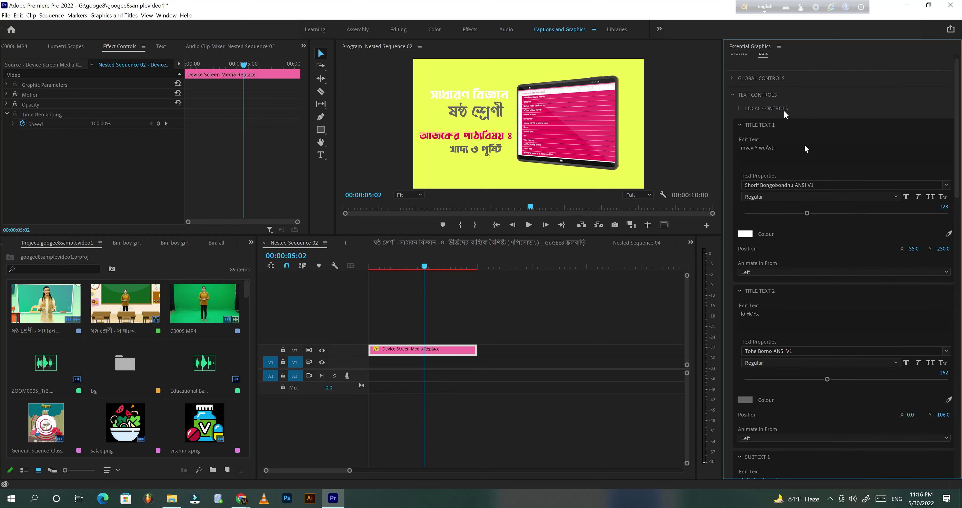
pyautogui.click(733, 95)
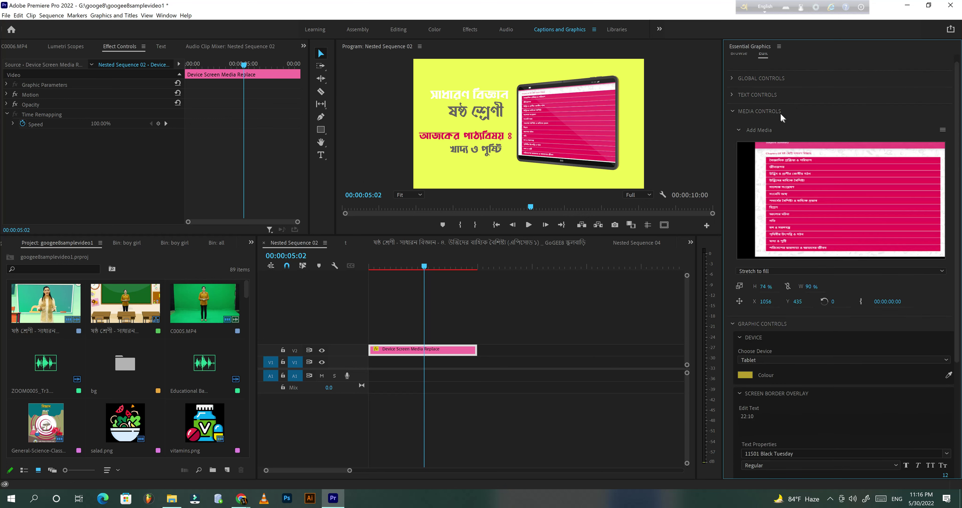
pyautogui.click(734, 111)
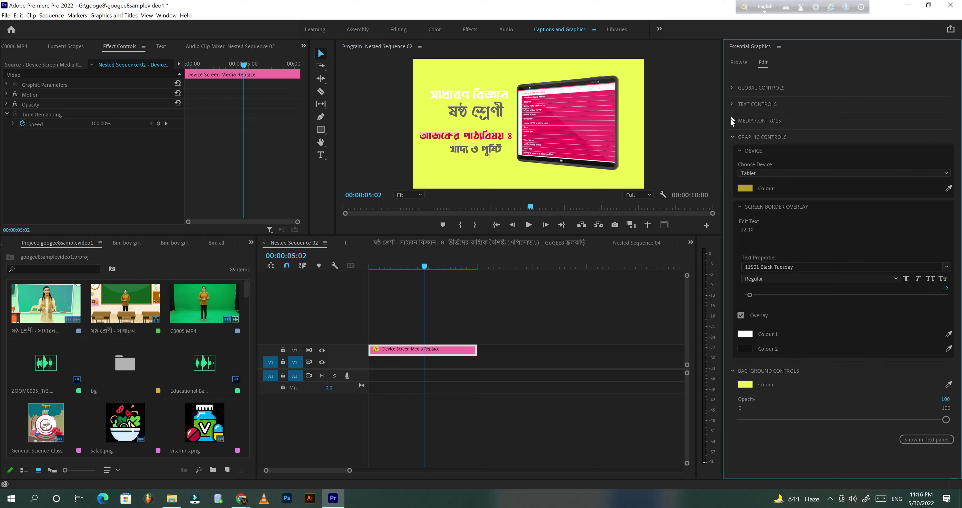
pyautogui.click(733, 122)
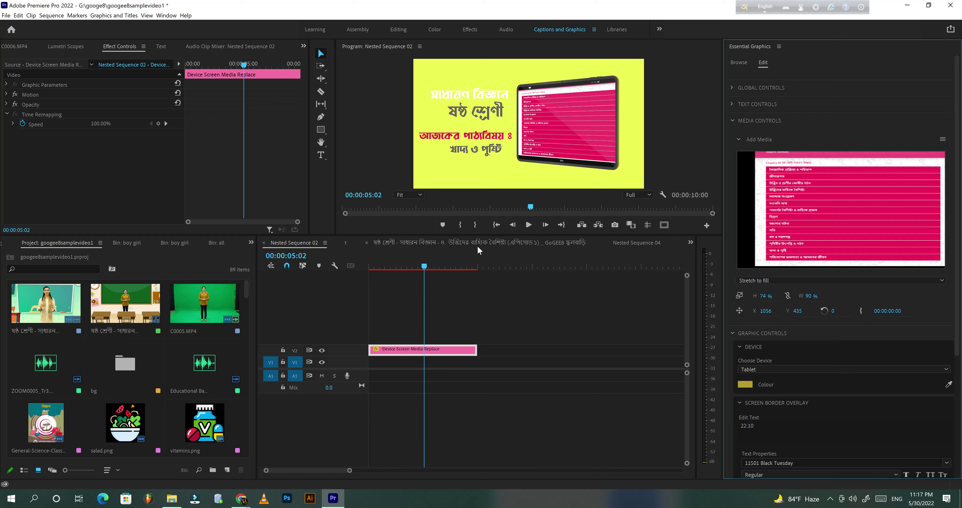
pyautogui.click(293, 243)
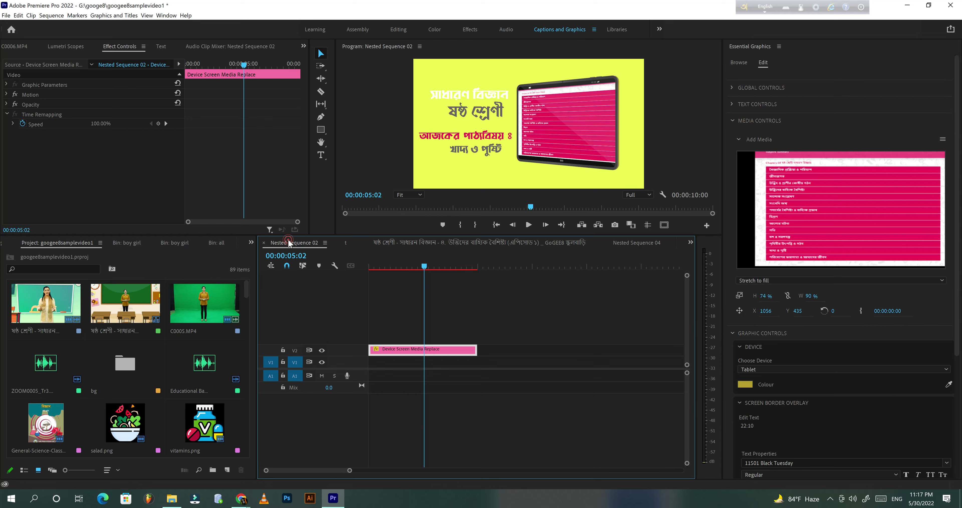
pyautogui.click(437, 247)
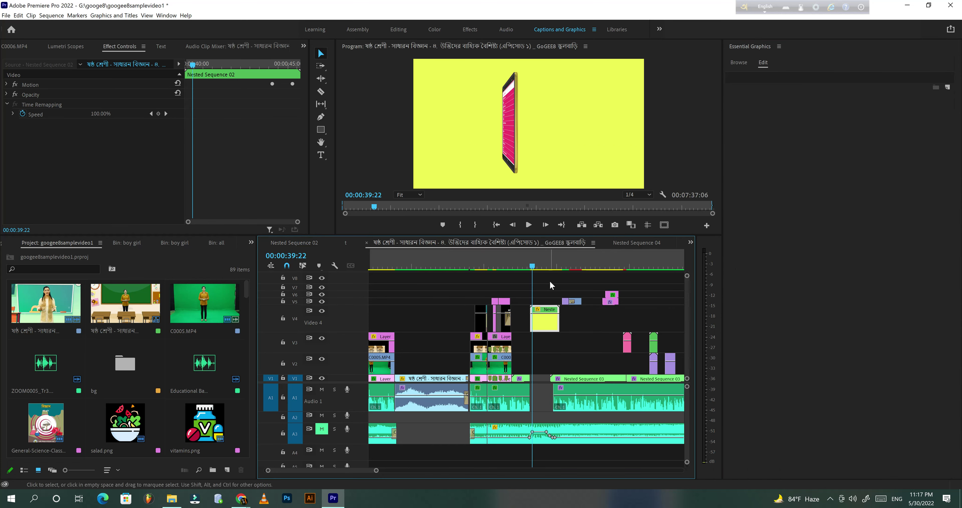
pyautogui.click(551, 266)
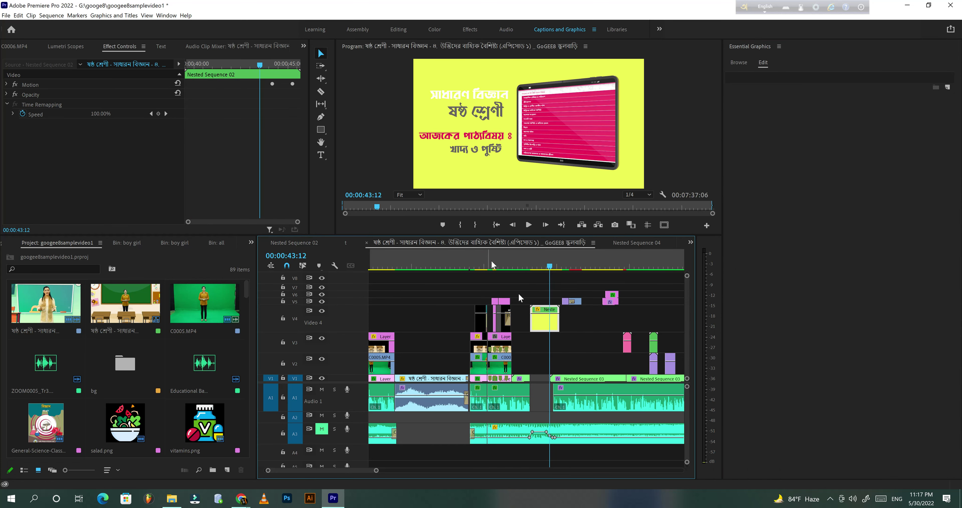
pyautogui.click(6, 94)
pyautogui.click(6, 85)
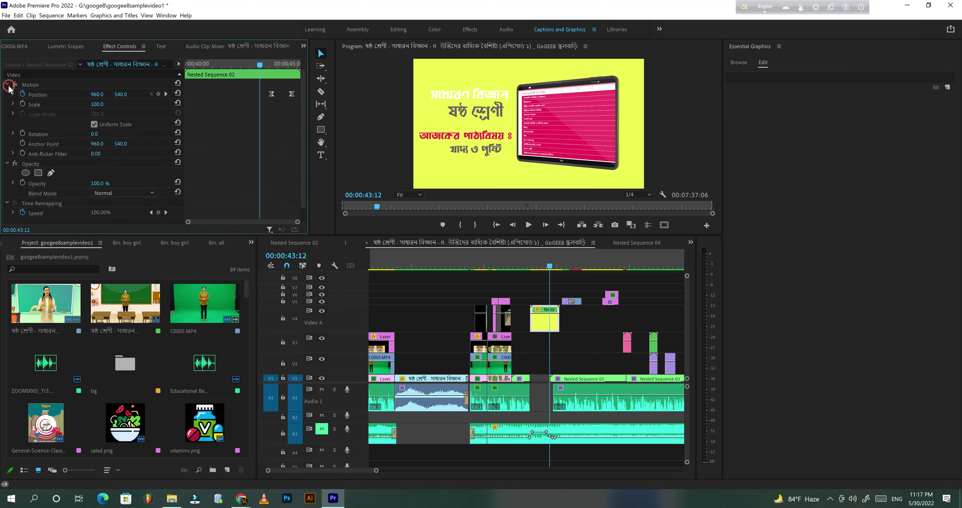
pyautogui.moveTo(269, 64); pyautogui.dragTo(285, 65)
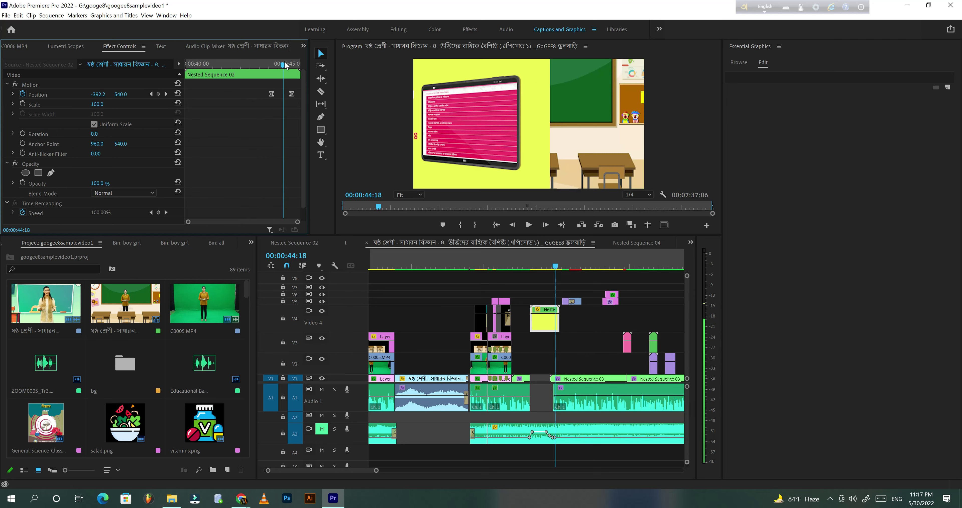
pyautogui.click(270, 64)
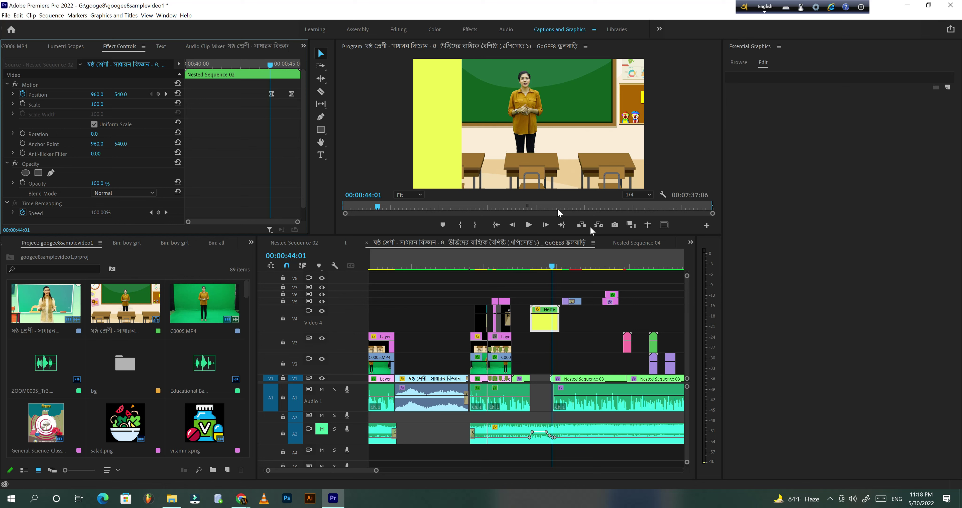
pyautogui.press('space')
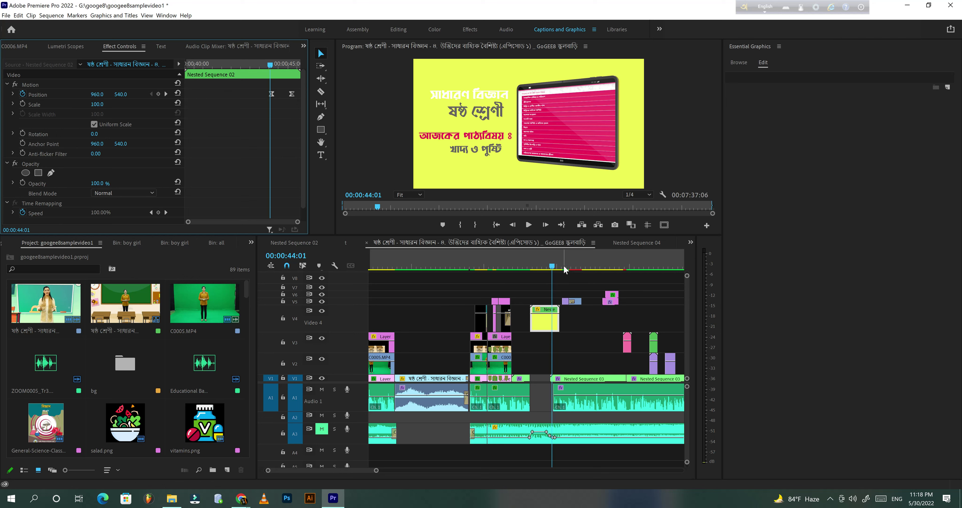
pyautogui.click(562, 266)
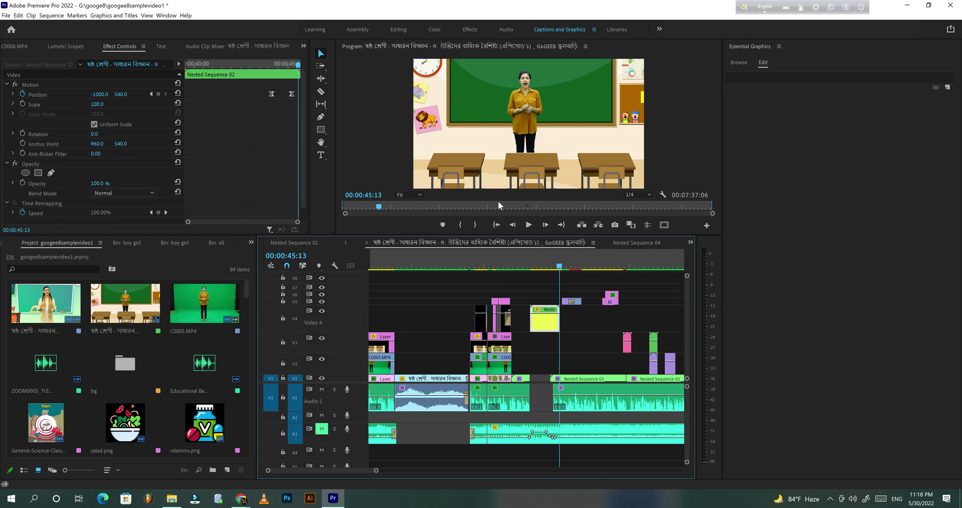
pyautogui.click(525, 266)
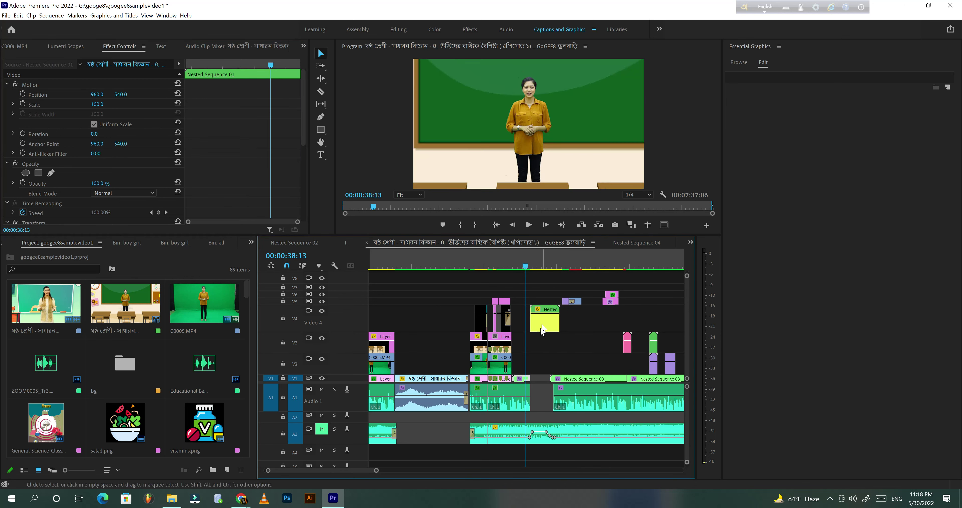
pyautogui.click(527, 225)
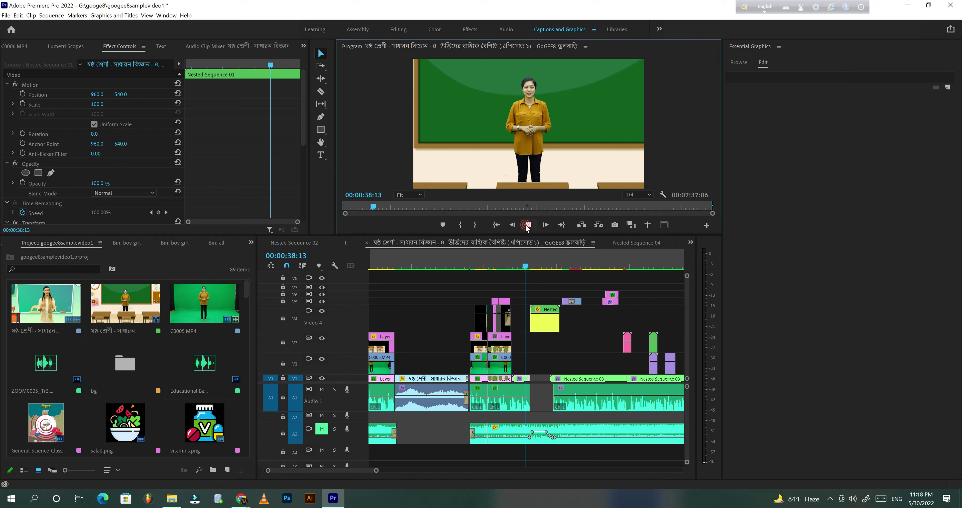
pyautogui.click(527, 225)
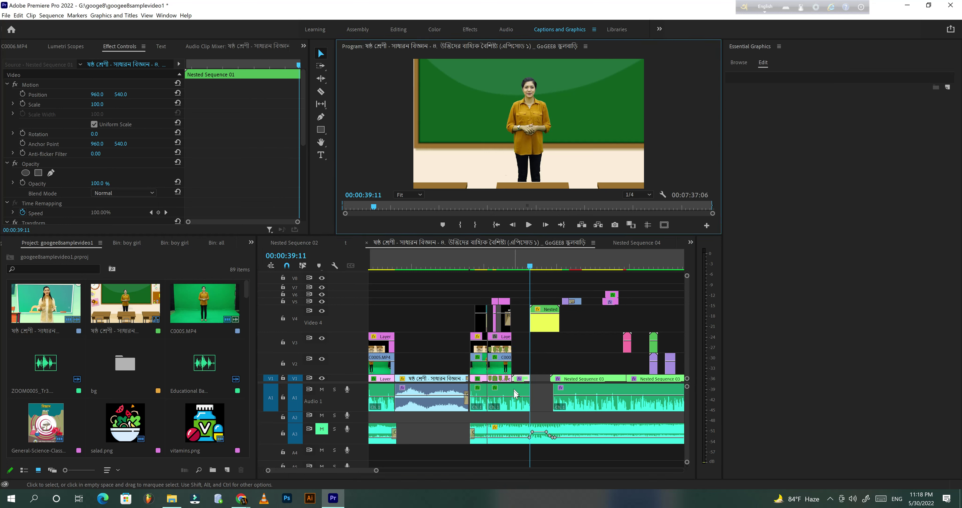
pyautogui.click(376, 471)
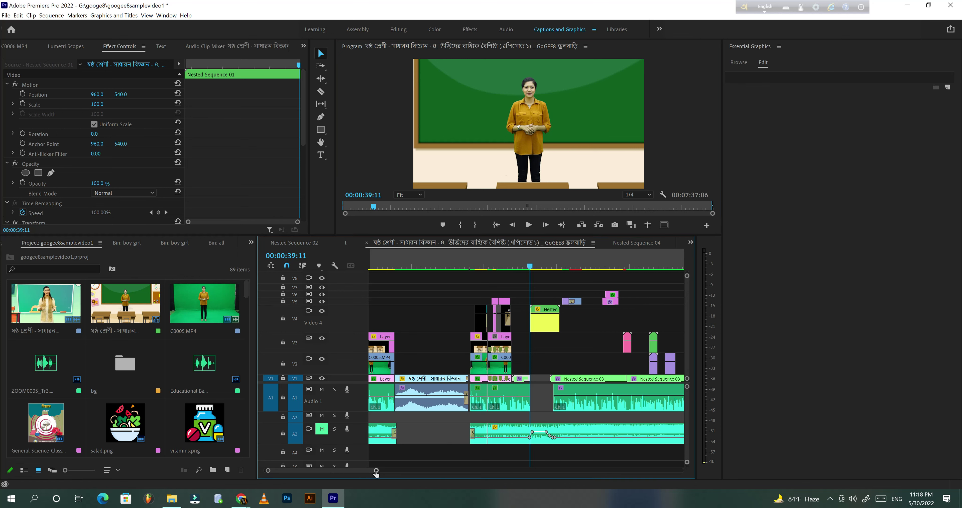
# Zoom the timeline in, preview from 39:02 and 37:10, then select the background music clip at 33:20
pyautogui.moveTo(376, 471); pyautogui.dragTo(343, 471)
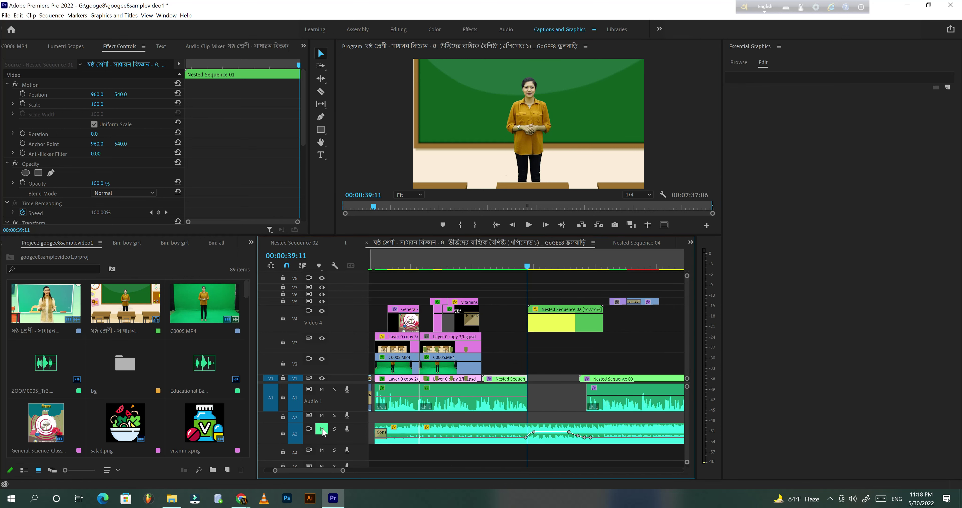
pyautogui.click(522, 263)
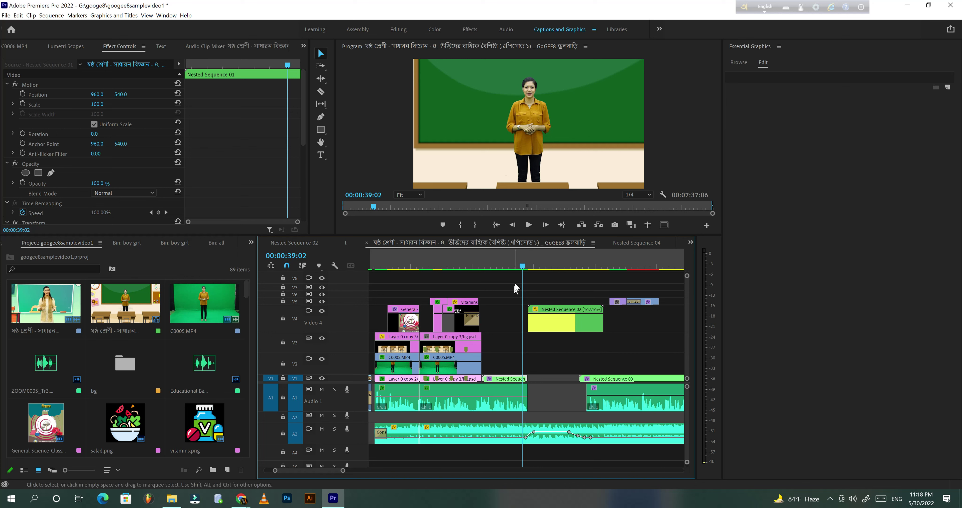
pyautogui.press('space')
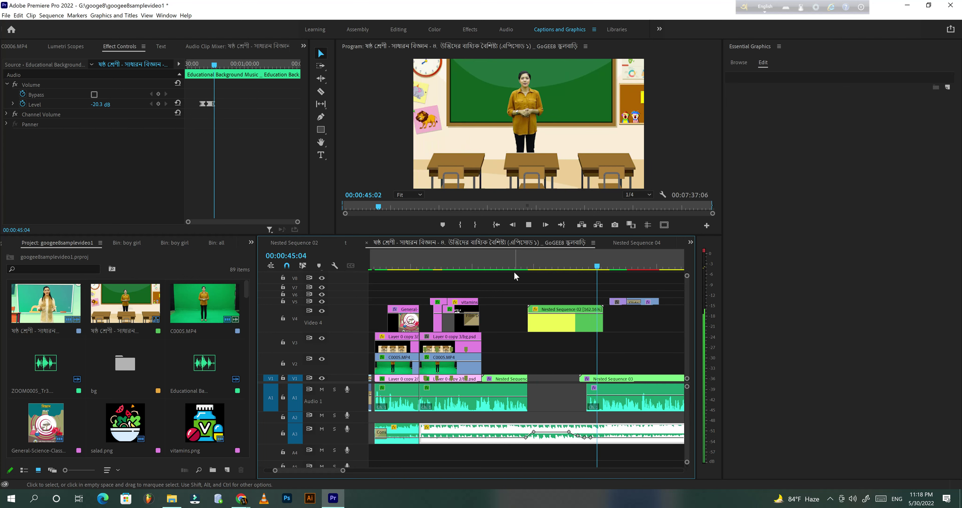
pyautogui.click(515, 272)
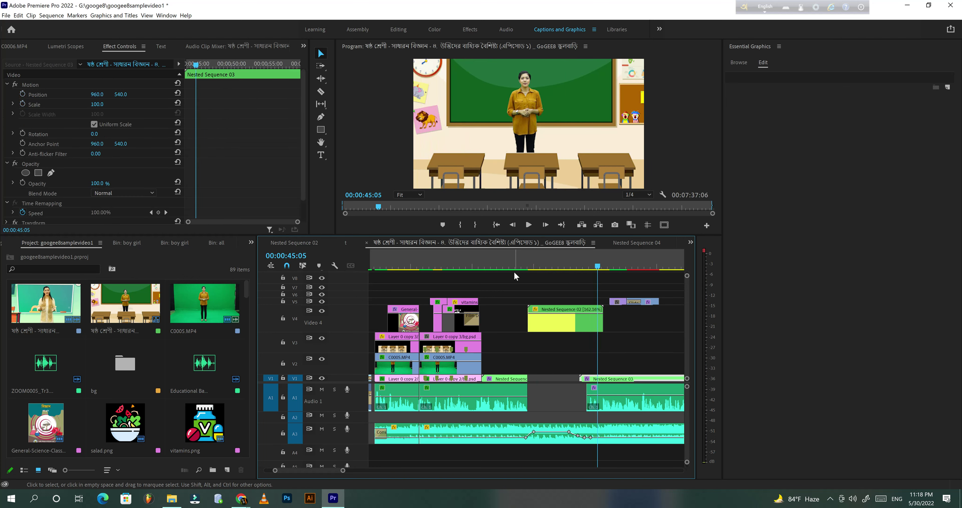
pyautogui.click(502, 264)
pyautogui.press('space')
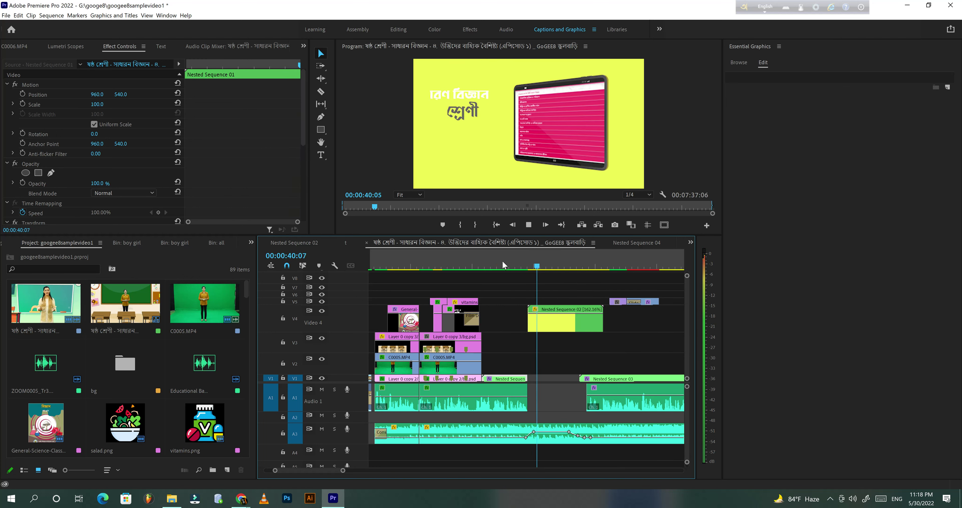
pyautogui.press('space')
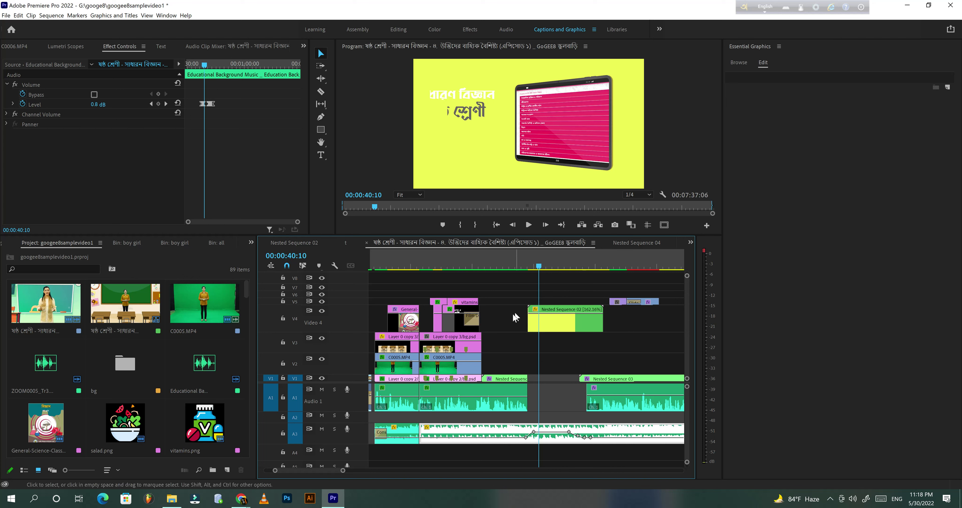
pyautogui.click(514, 259)
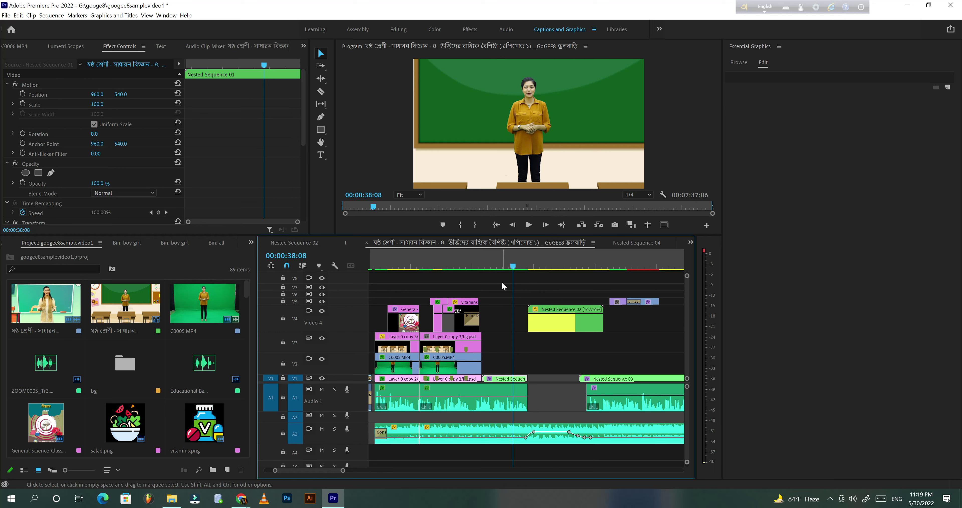
pyautogui.click(458, 265)
pyautogui.click(481, 436)
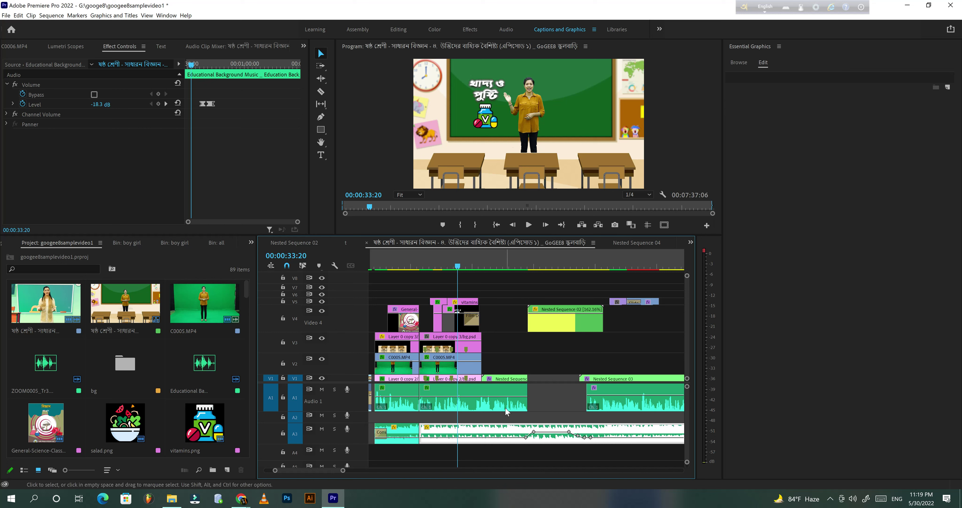
# Apply Ease In to the music's volume Level keyframes and play back to 40:18
pyautogui.click(530, 396)
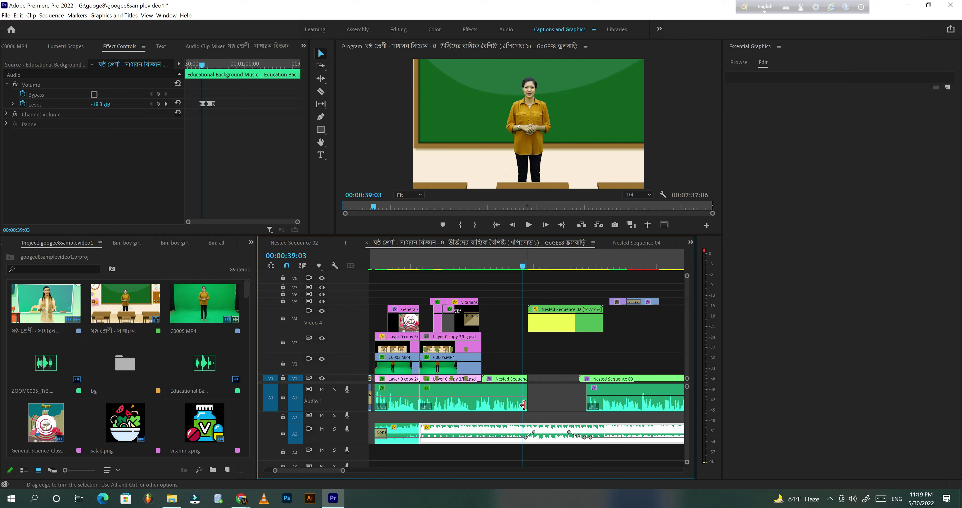
pyautogui.click(203, 105)
pyautogui.rightClick(204, 106)
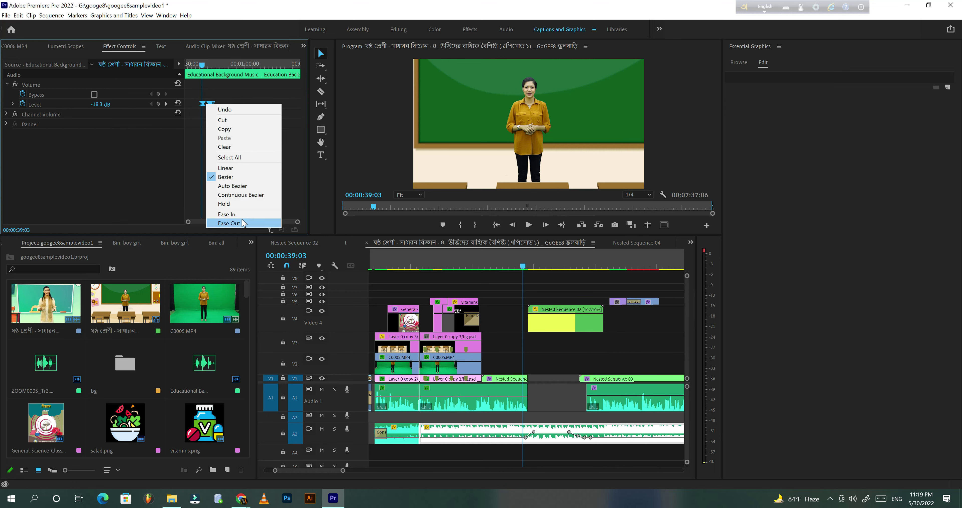
pyautogui.click(234, 215)
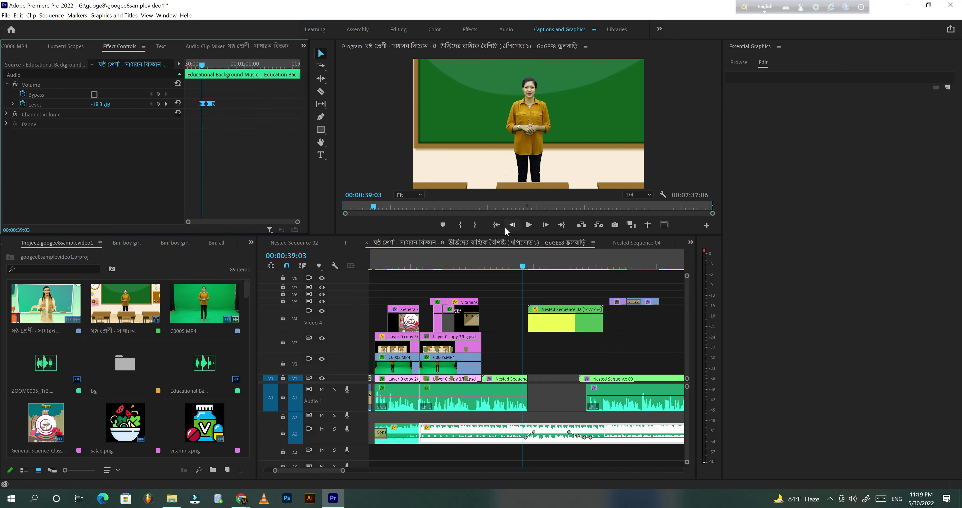
pyautogui.click(528, 226)
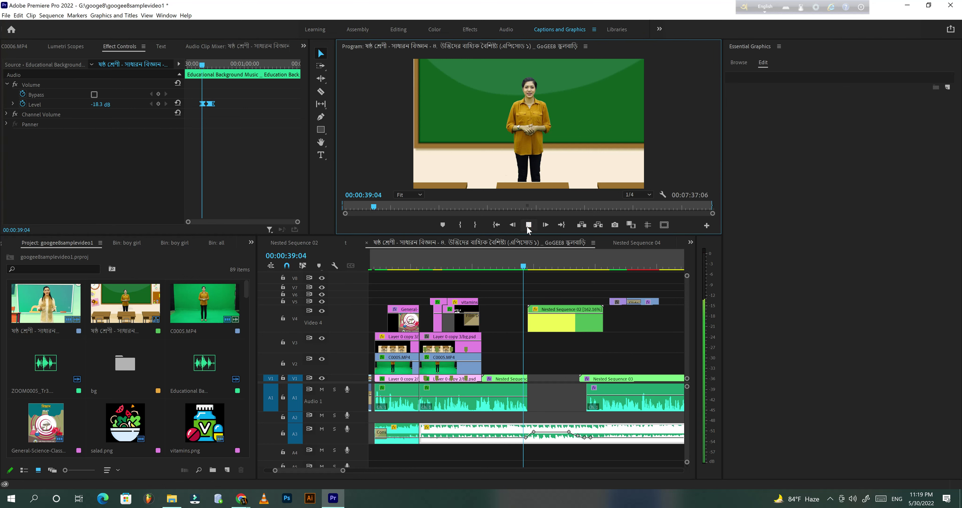
pyautogui.click(528, 225)
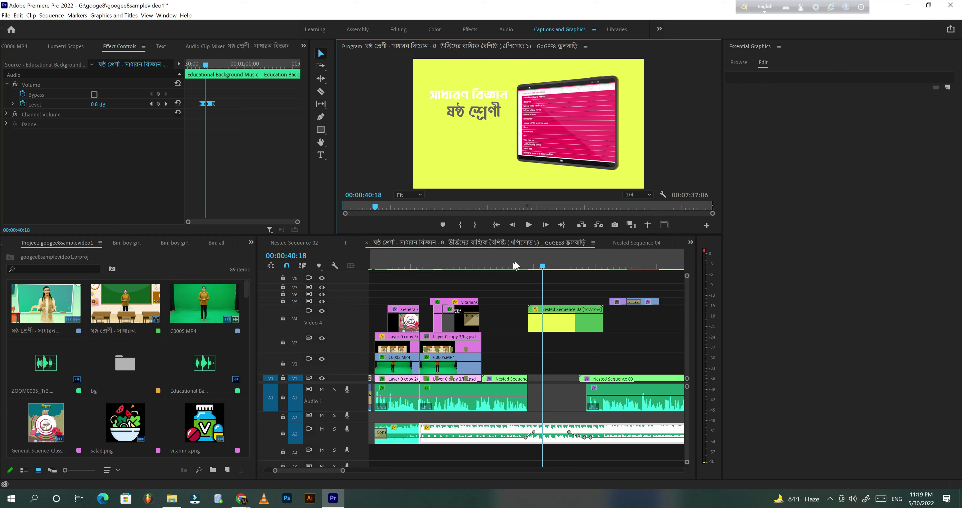
pyautogui.click(524, 259)
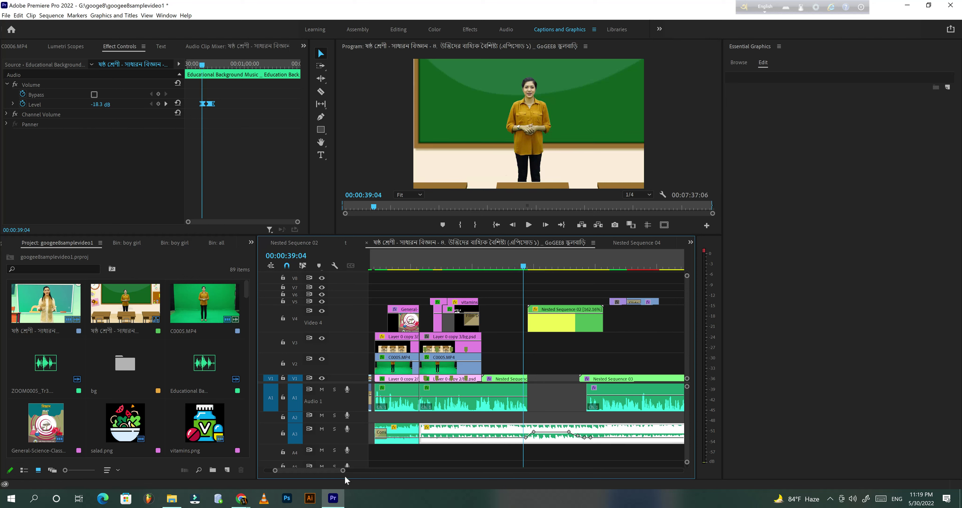
pyautogui.moveTo(342, 470); pyautogui.dragTo(295, 472)
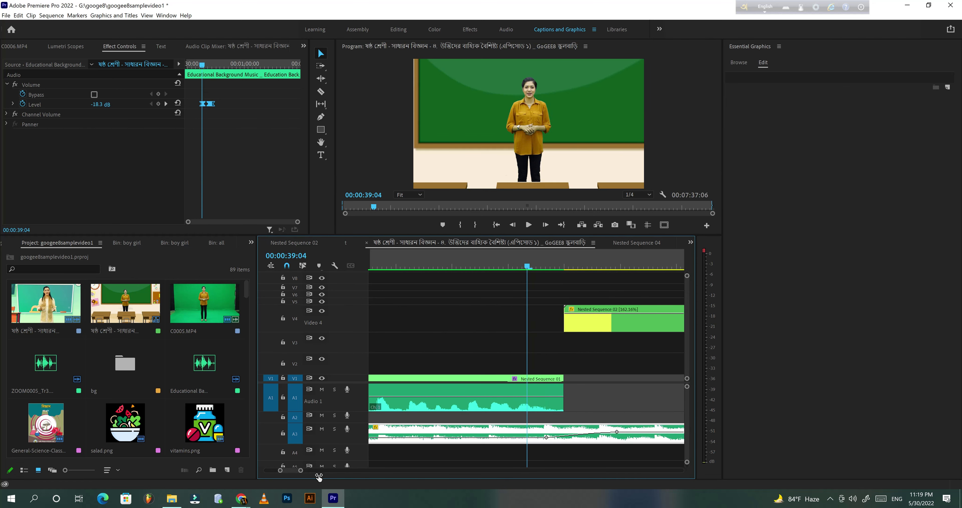
pyautogui.press('Down')
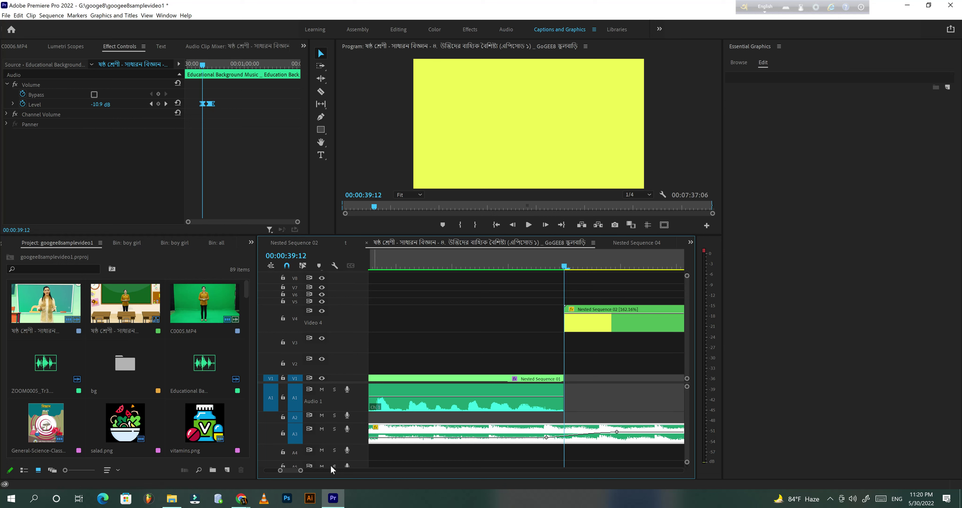
pyautogui.moveTo(302, 470); pyautogui.dragTo(343, 481)
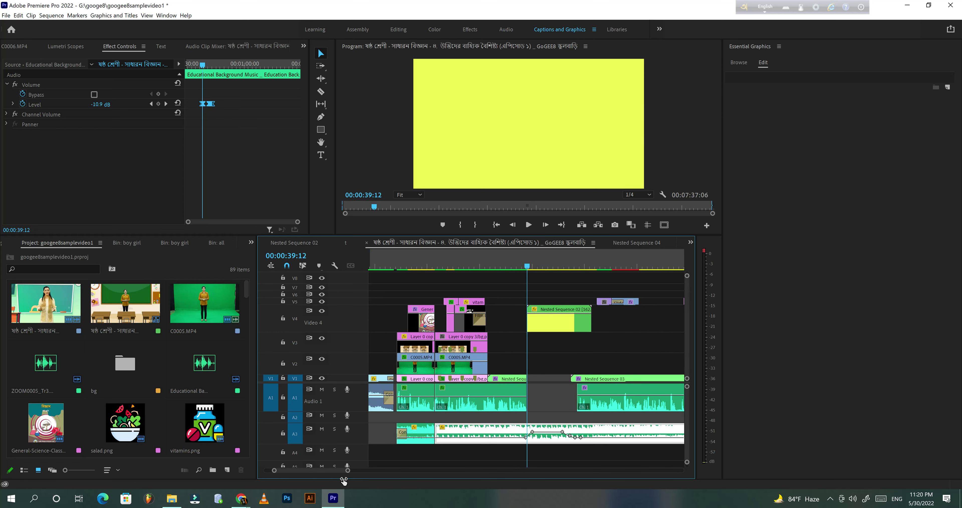
pyautogui.moveTo(386, 482); pyautogui.dragTo(403, 485)
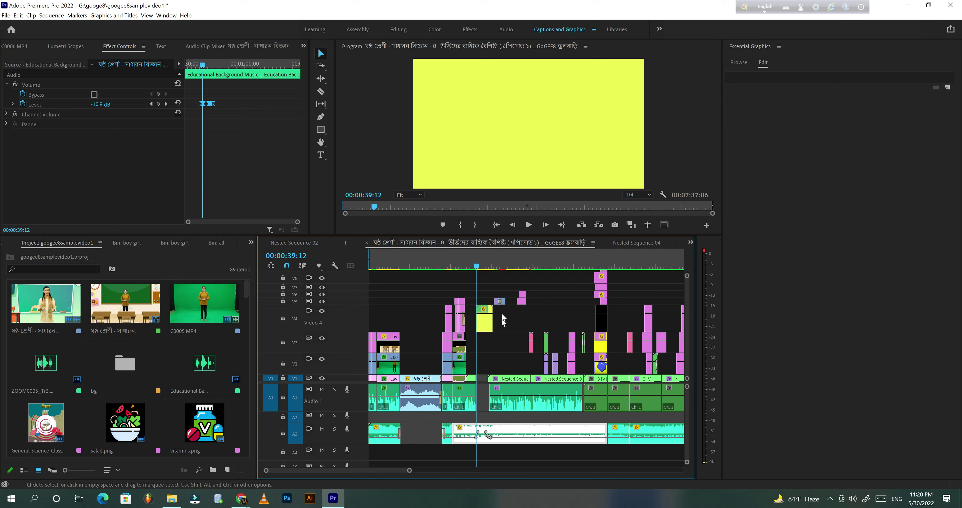
pyautogui.click(484, 266)
pyautogui.press('=')
pyautogui.press('=')
pyautogui.press('=')
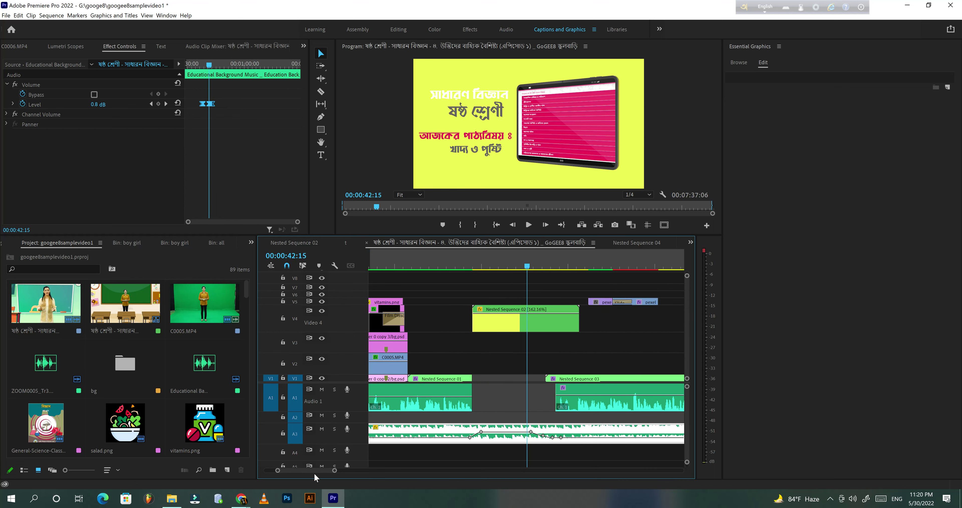
pyautogui.scroll(-3, 315, 474)
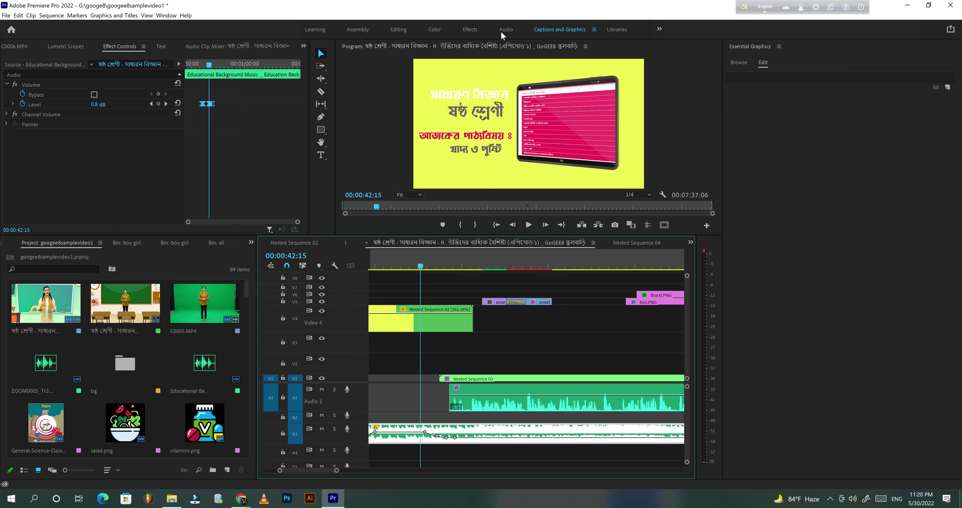
pyautogui.click(438, 263)
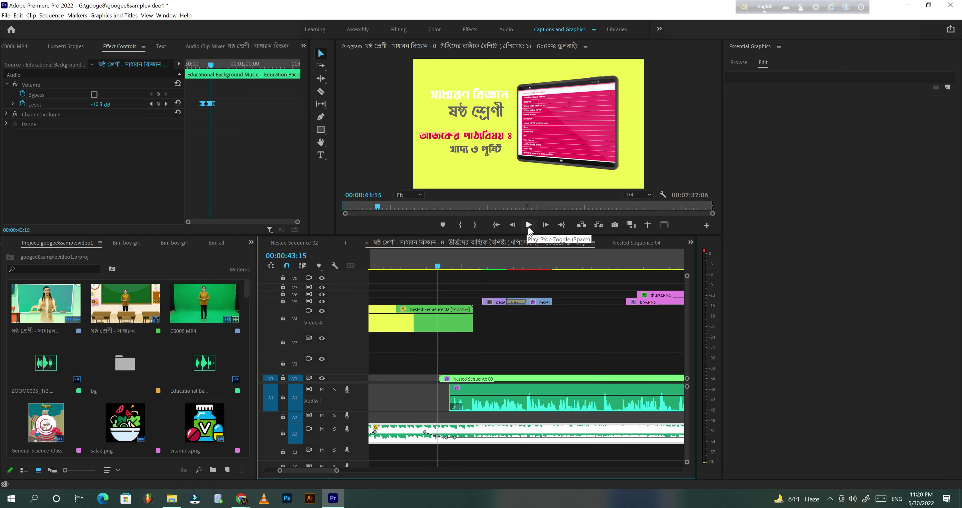
pyautogui.click(529, 225)
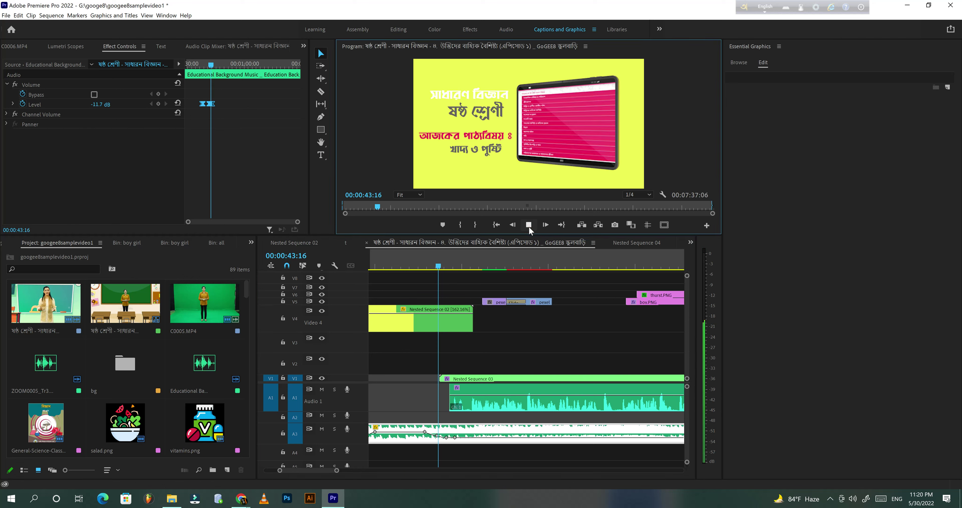
pyautogui.click(528, 225)
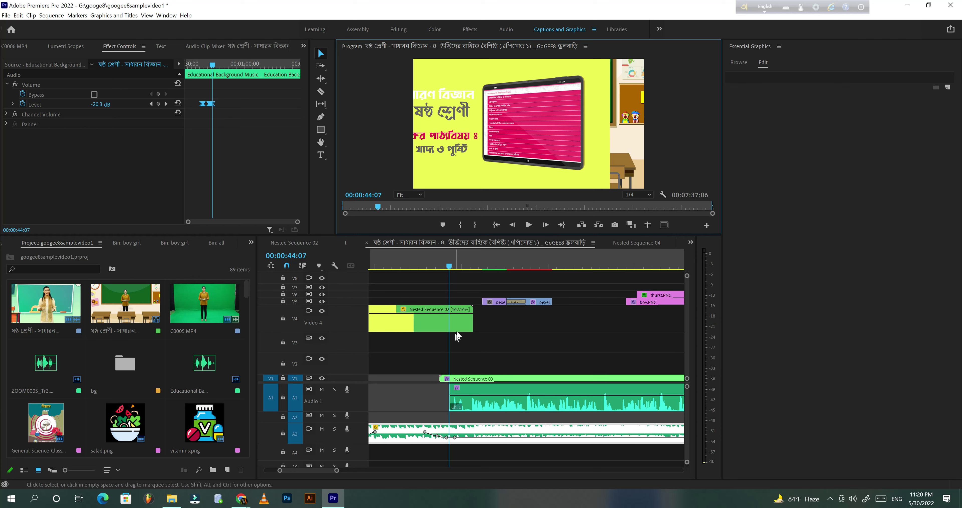
pyautogui.click(460, 324)
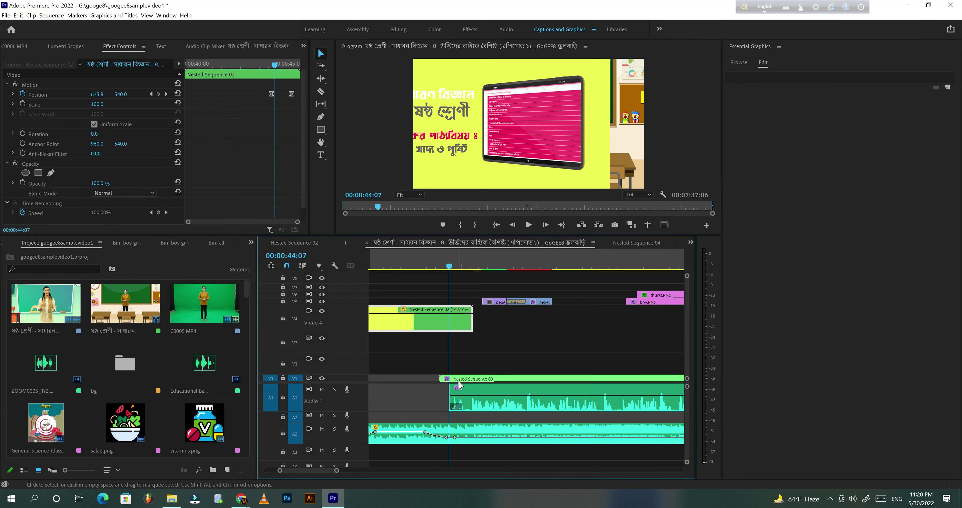
pyautogui.click(466, 402)
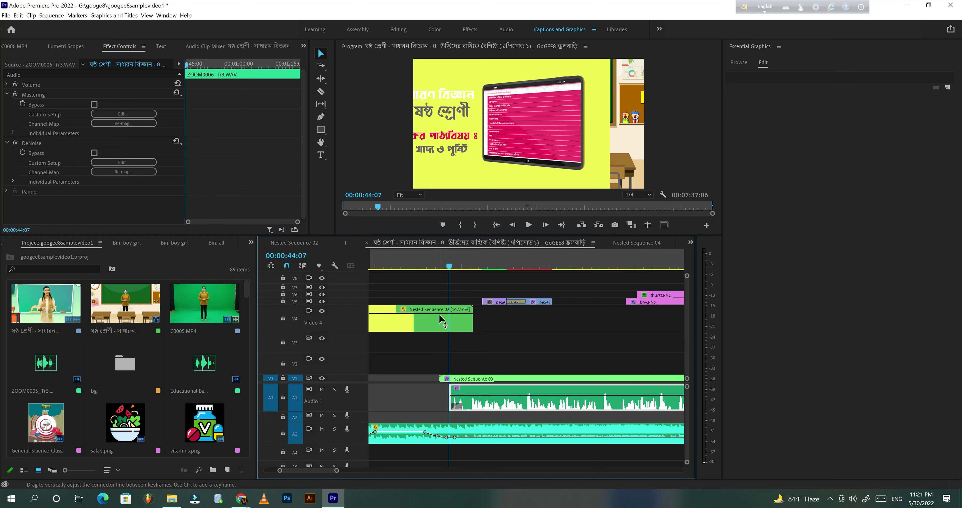
pyautogui.click(443, 378)
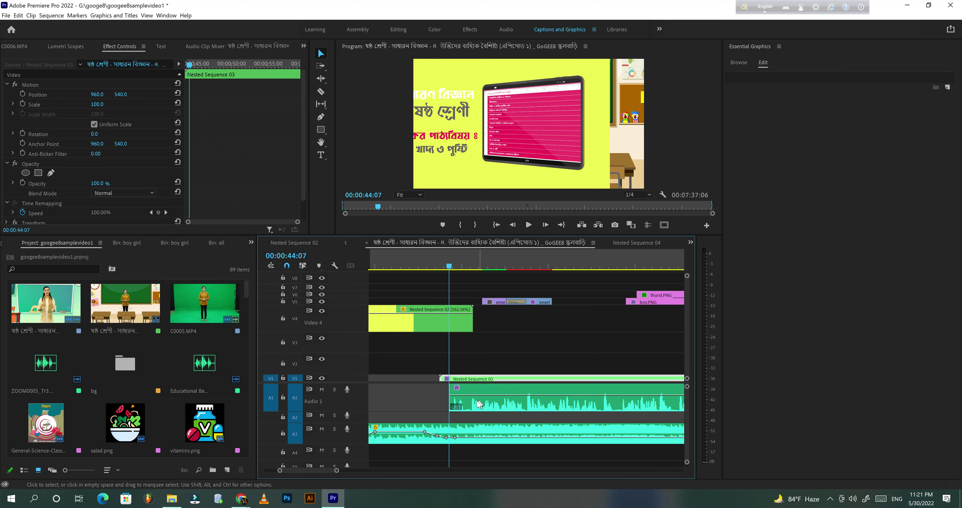
pyautogui.moveTo(495, 365); pyautogui.dragTo(481, 409)
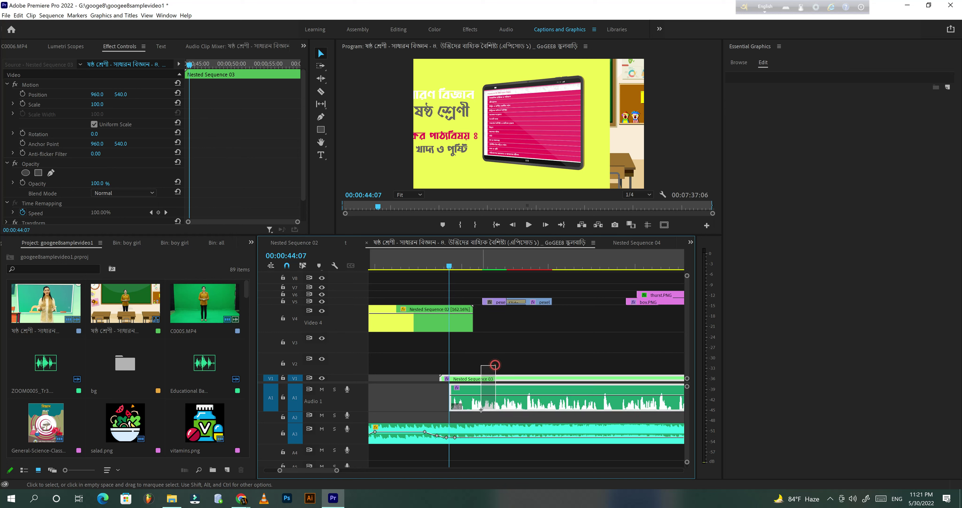
pyautogui.moveTo(460, 294); pyautogui.dragTo(448, 378)
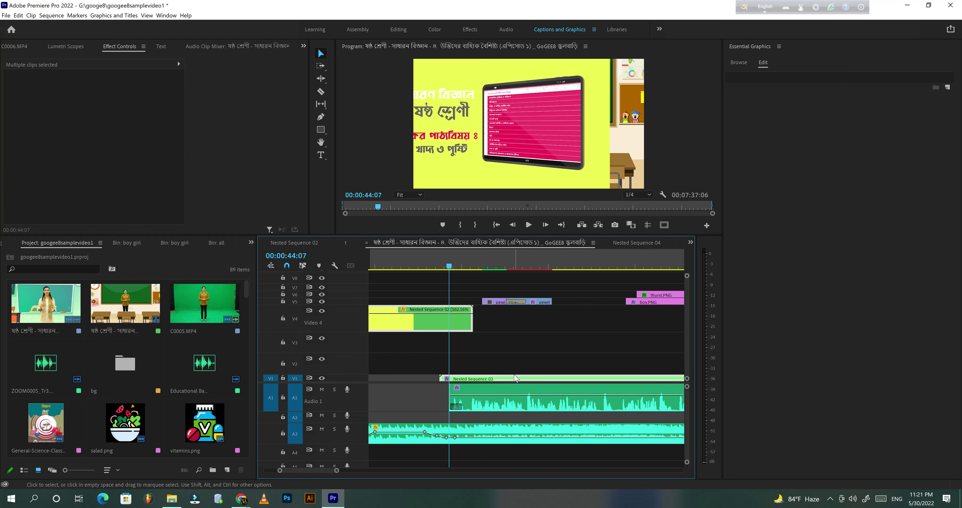
pyautogui.click(528, 225)
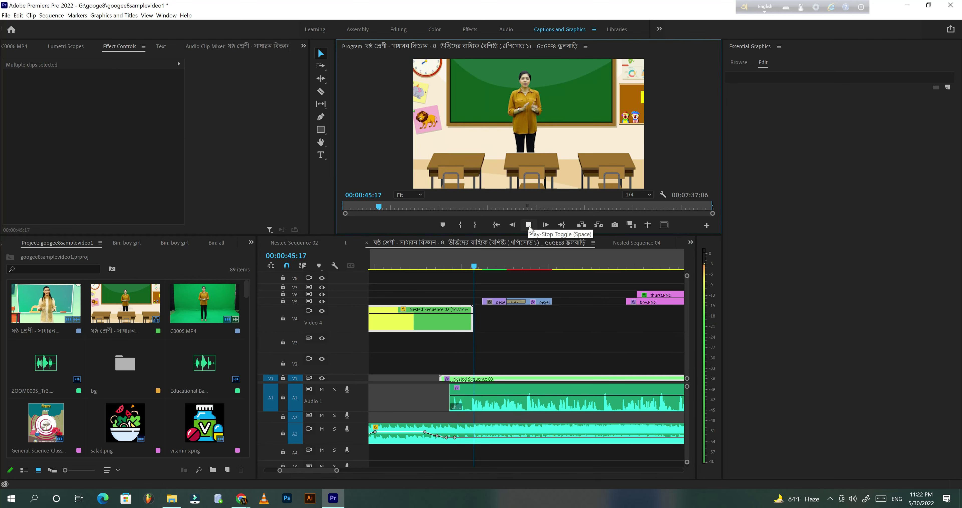
# Play from 44:03 through the title card into the teacher shot
pyautogui.click(529, 225)
pyautogui.click(465, 267)
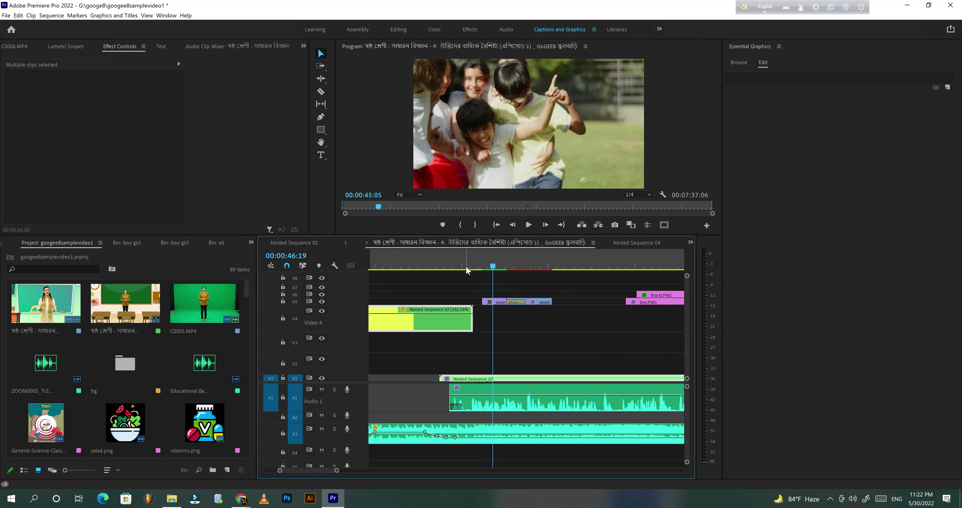
pyautogui.moveTo(465, 269); pyautogui.dragTo(441, 273)
pyautogui.click(528, 224)
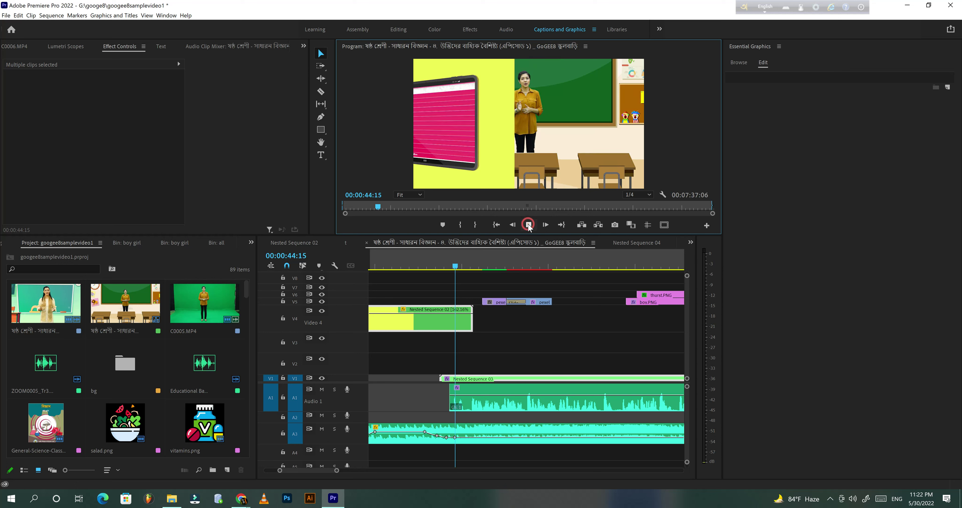
pyautogui.click(529, 224)
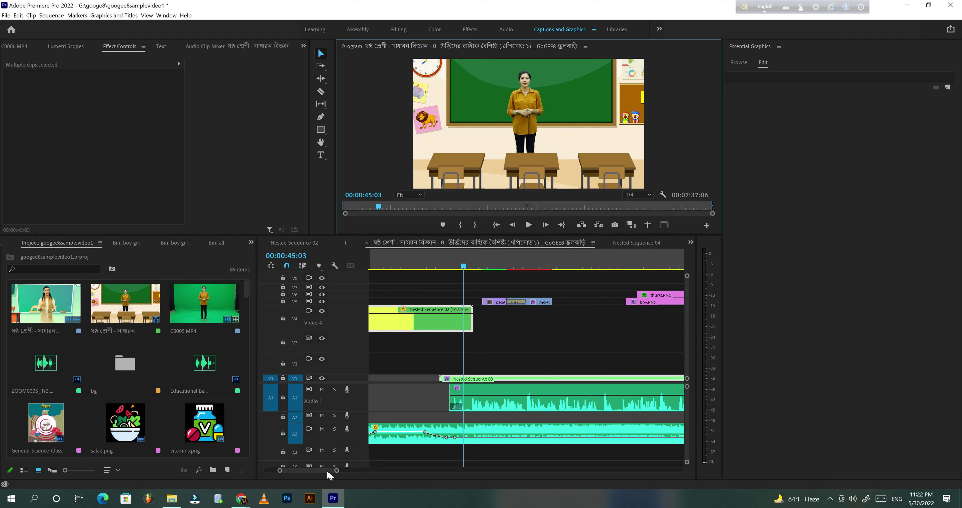
# Continue playback to 51:14, zoom the timeline out, and select the small V5 clip
pyautogui.moveTo(336, 470); pyautogui.dragTo(348, 472)
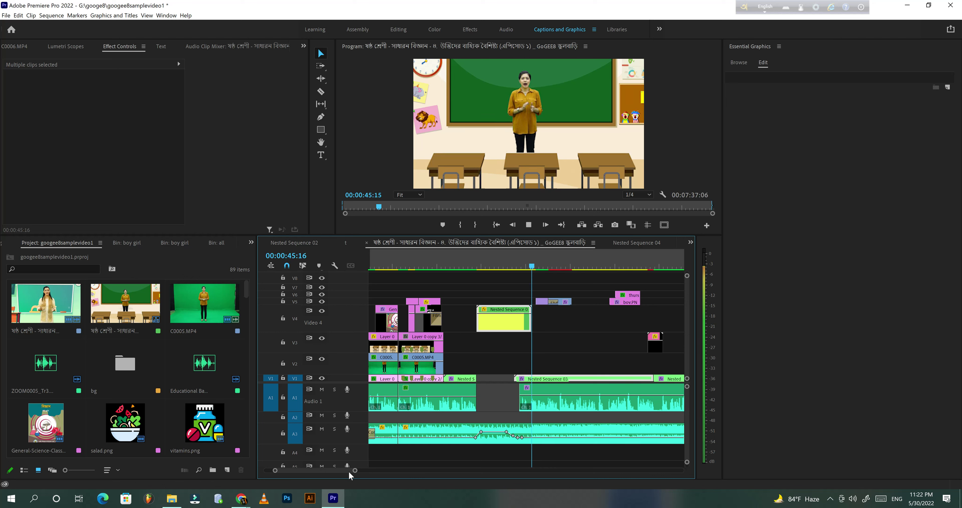
pyautogui.press('space')
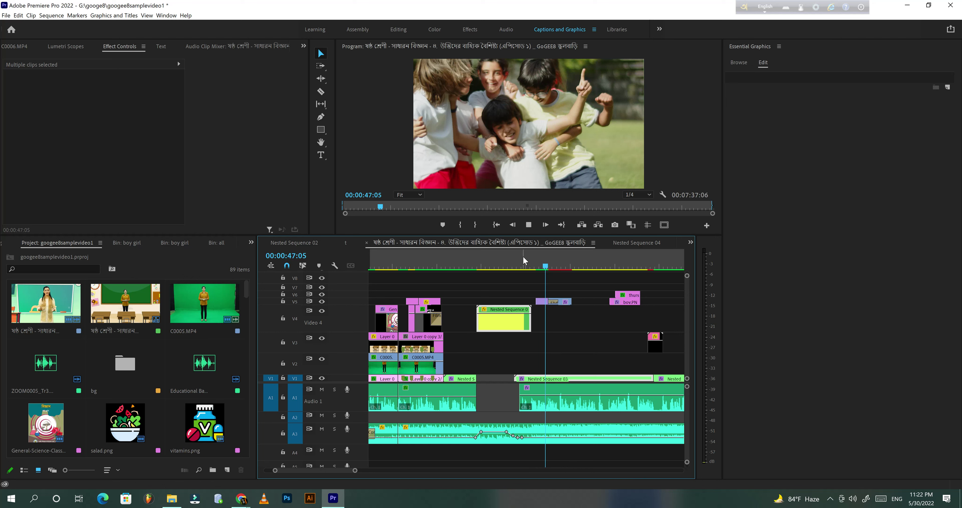
pyautogui.press('space')
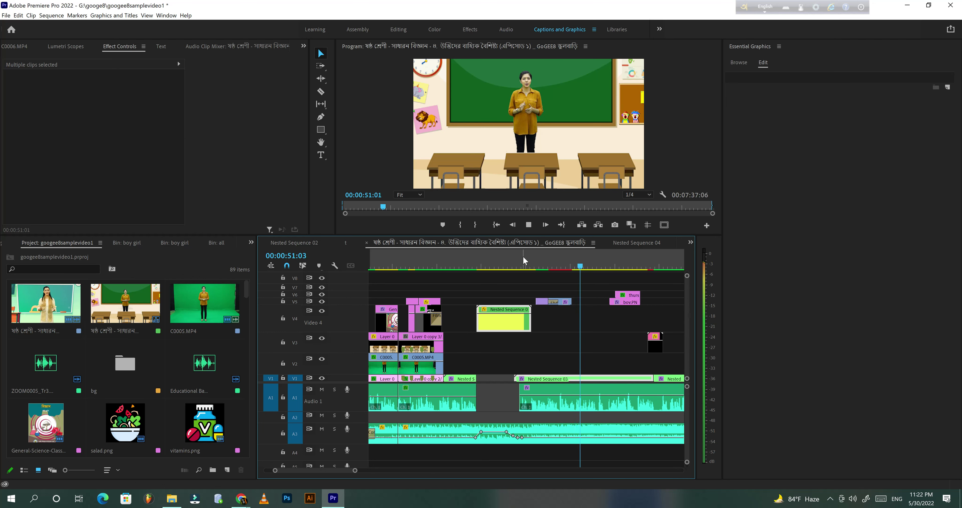
pyautogui.press('space')
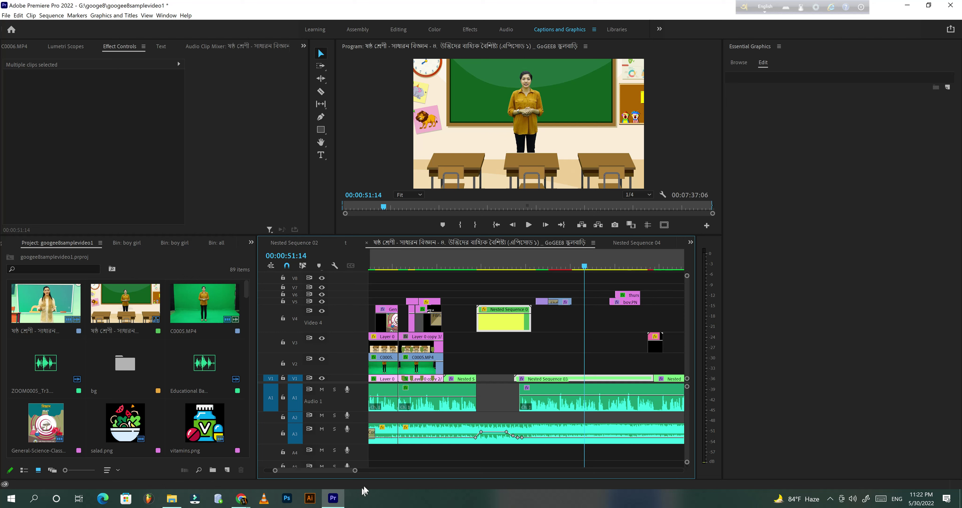
pyautogui.moveTo(353, 471); pyautogui.dragTo(358, 471)
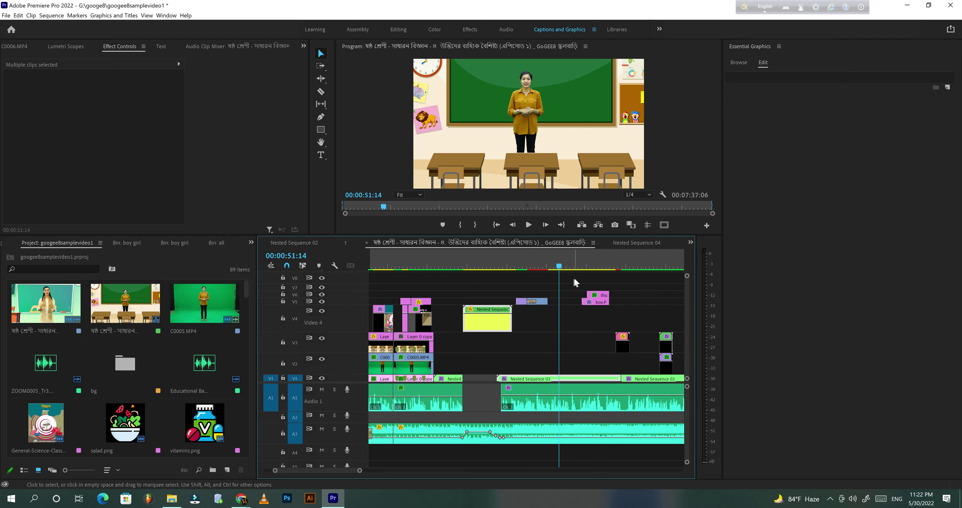
pyautogui.click(529, 301)
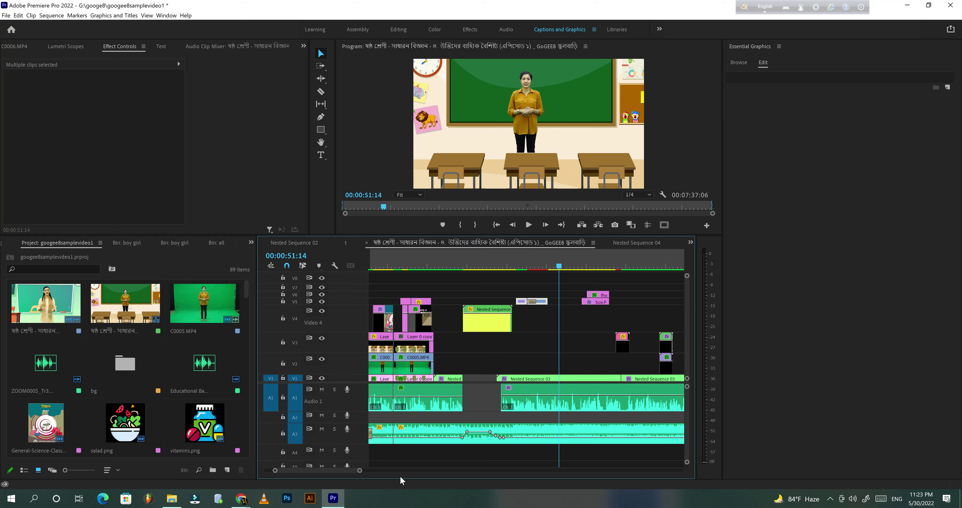
# Zoom the timeline out to reveal the later image inserts and Nested Sequence 03
pyautogui.moveTo(359, 471)
pyautogui.mouseDown()
pyautogui.moveTo(448, 474)
pyautogui.moveTo(344, 475)
pyautogui.mouseUp()
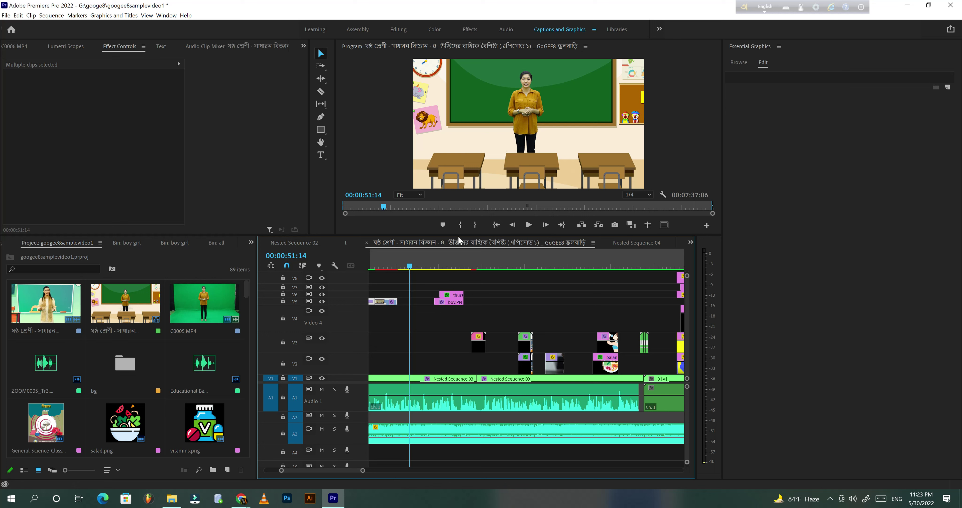
# Play the image inserts beside the teacher from about 54:21, stopping at 57:04
pyautogui.click(457, 265)
pyautogui.moveTo(459, 266); pyautogui.dragTo(432, 267)
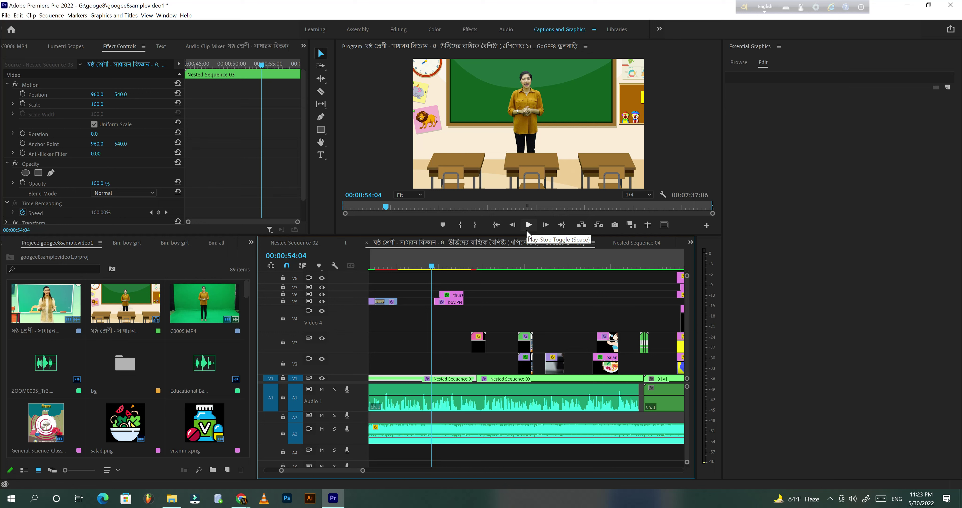
pyautogui.click(529, 225)
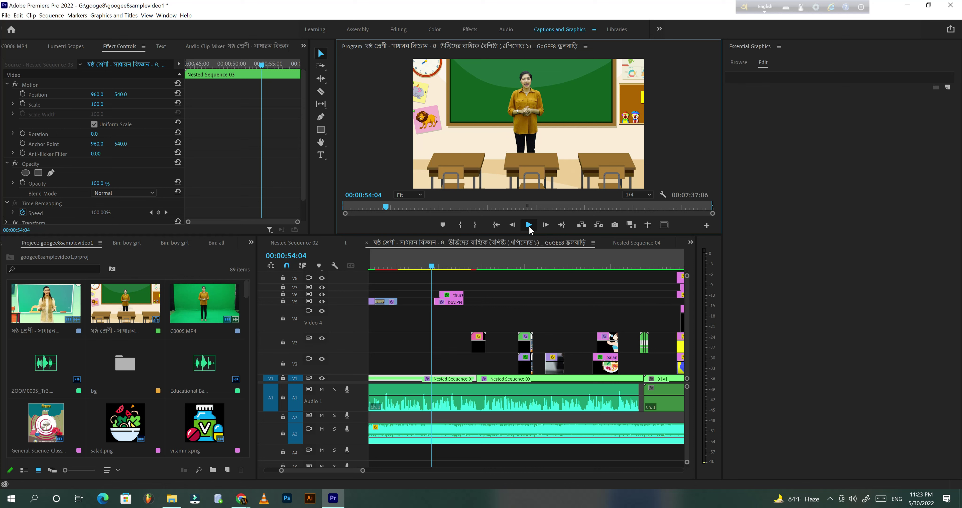
pyautogui.click(528, 224)
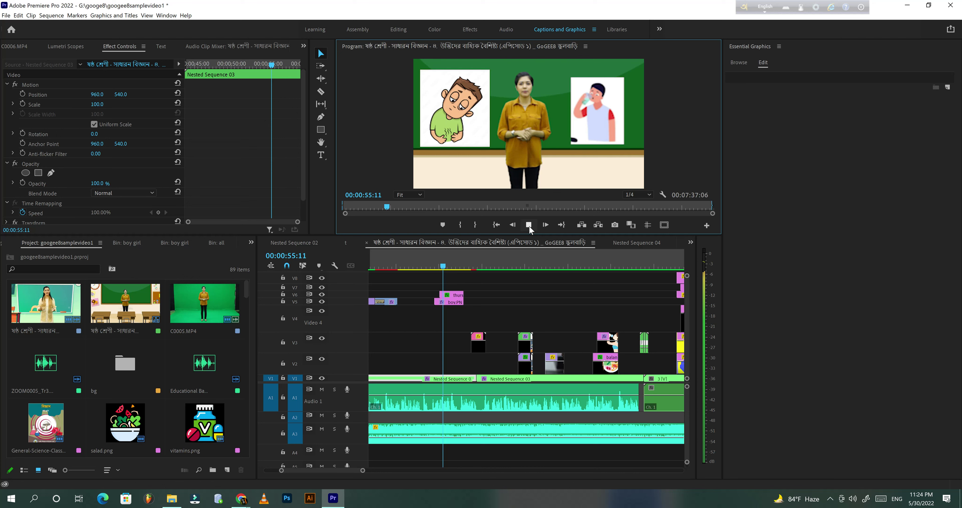
pyautogui.click(528, 224)
# Inspect the thurst.PNG clip's Transform settings at 56:03, leaving Shutter Angle at 180.00
pyautogui.click(453, 295)
pyautogui.scroll(-3, 271, 159)
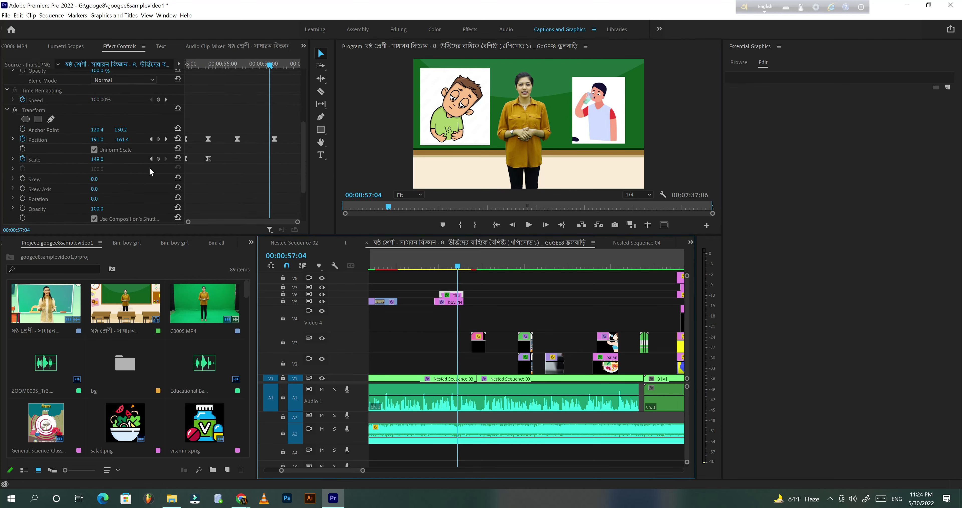
pyautogui.click(32, 110)
pyautogui.scroll(2, 214, 166)
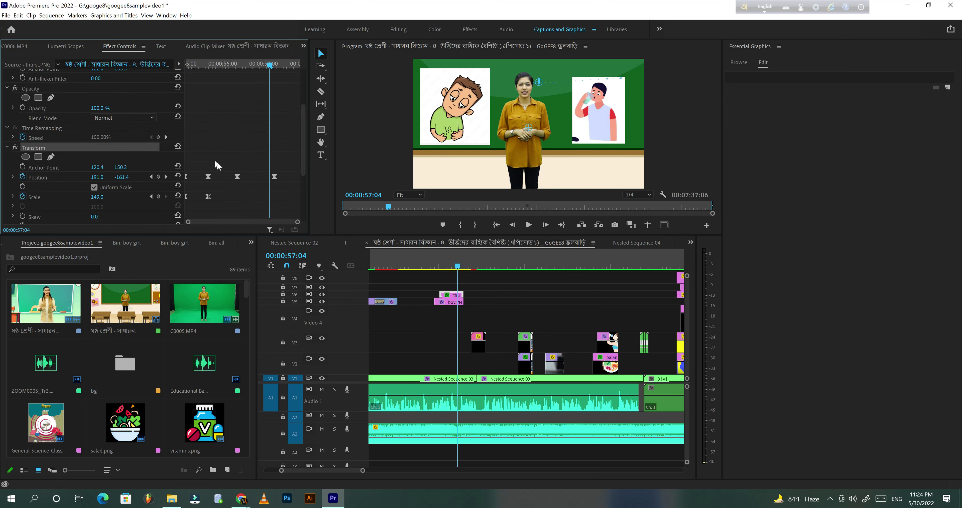
pyautogui.scroll(-3, 229, 172)
pyautogui.click(100, 200)
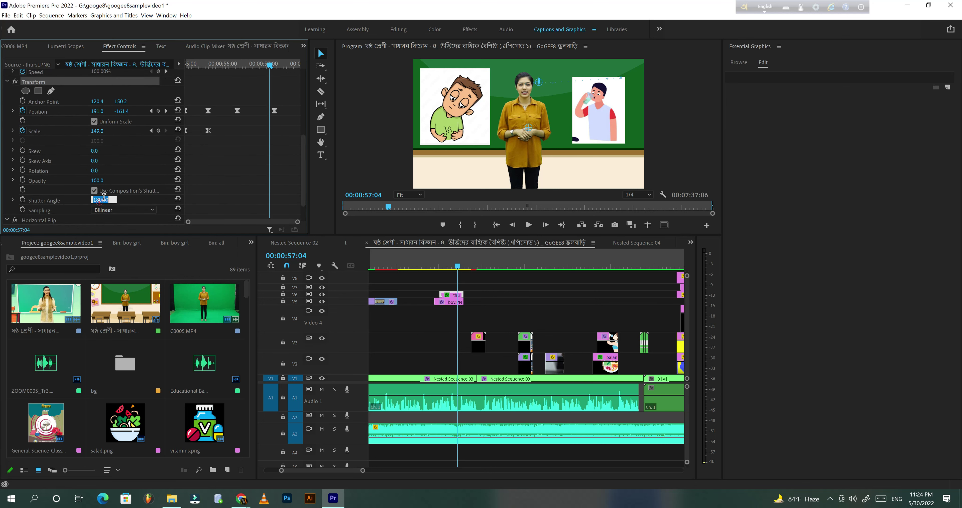
pyautogui.click(48, 201)
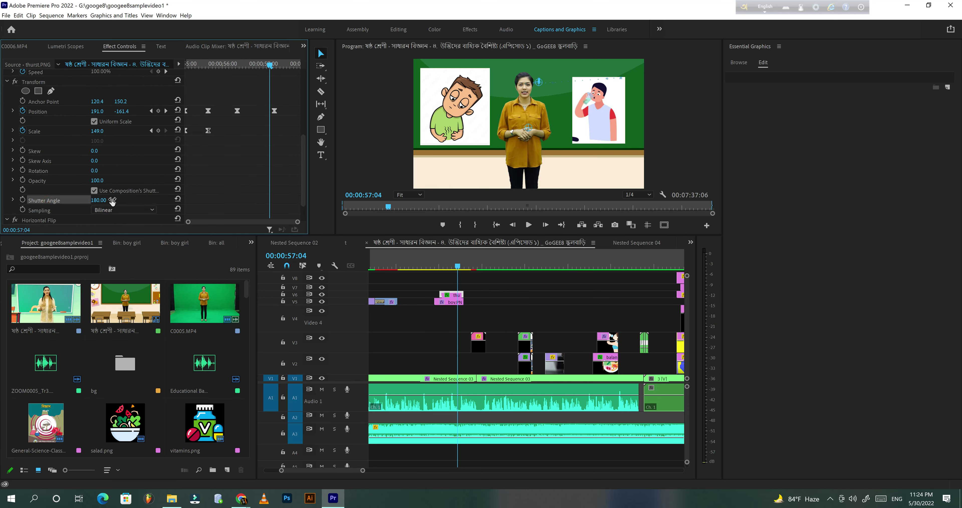
pyautogui.click(227, 64)
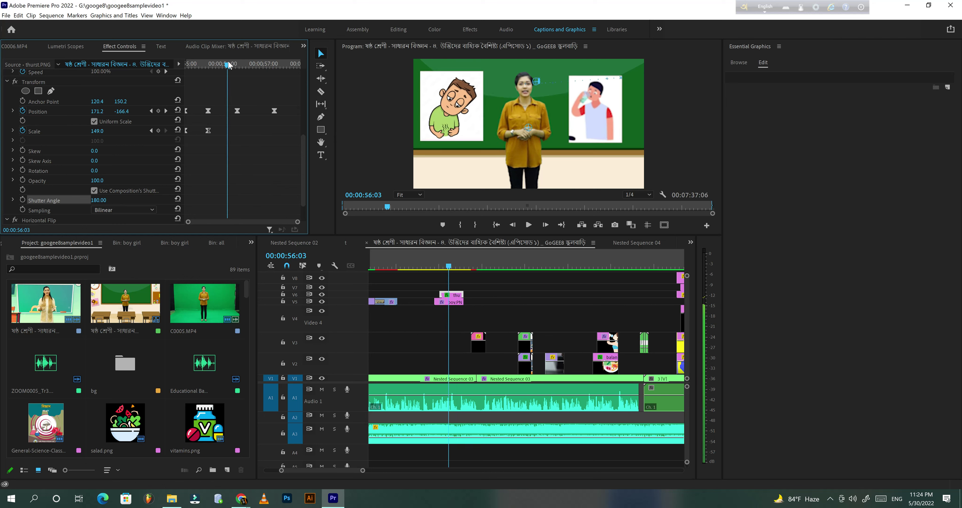
pyautogui.scroll(5, 263, 189)
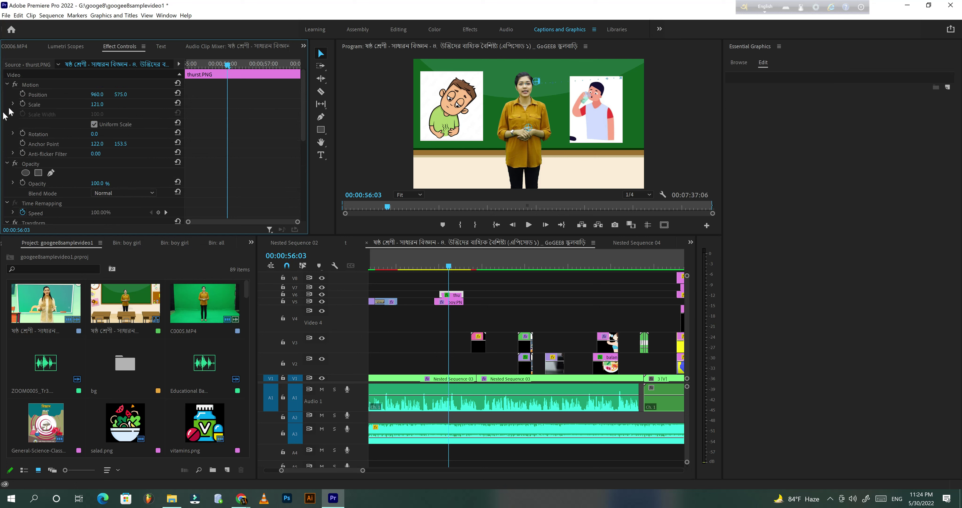
pyautogui.click(46, 94)
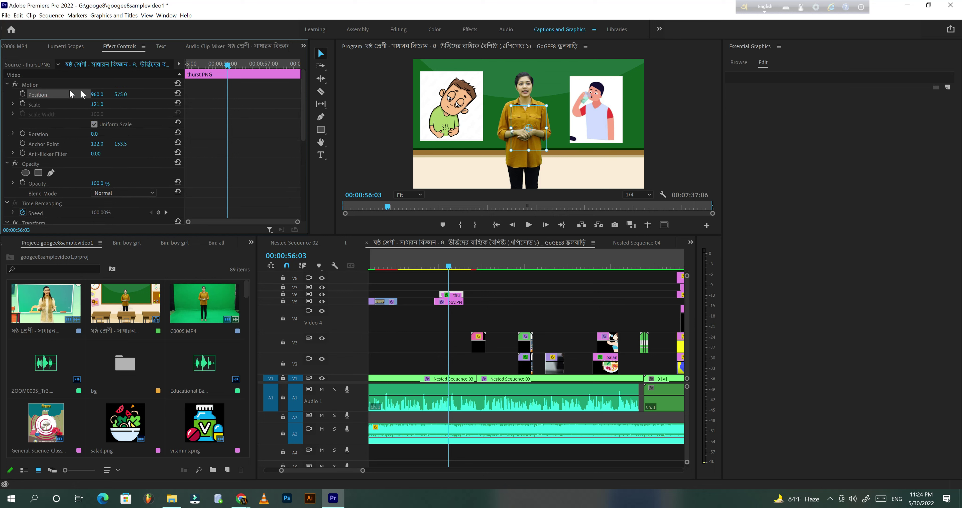
pyautogui.scroll(-5, 254, 183)
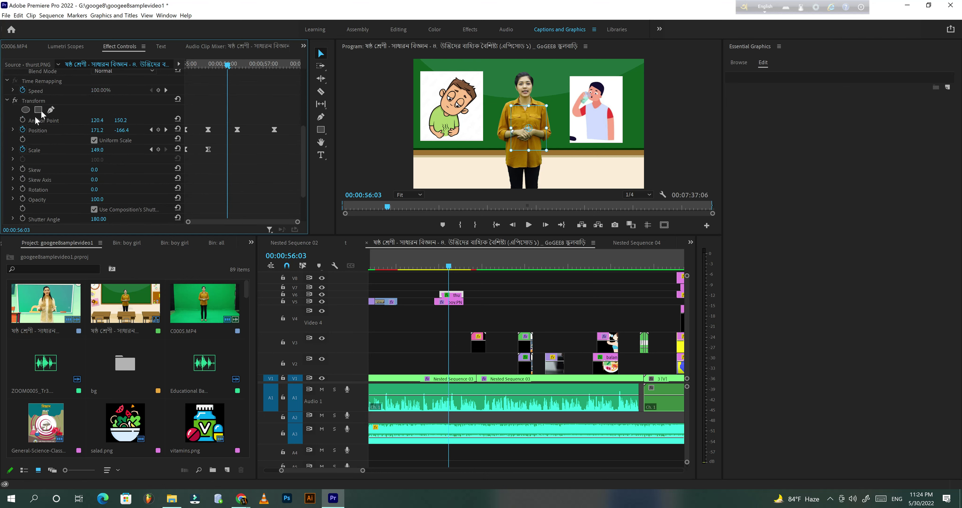
pyautogui.click(47, 101)
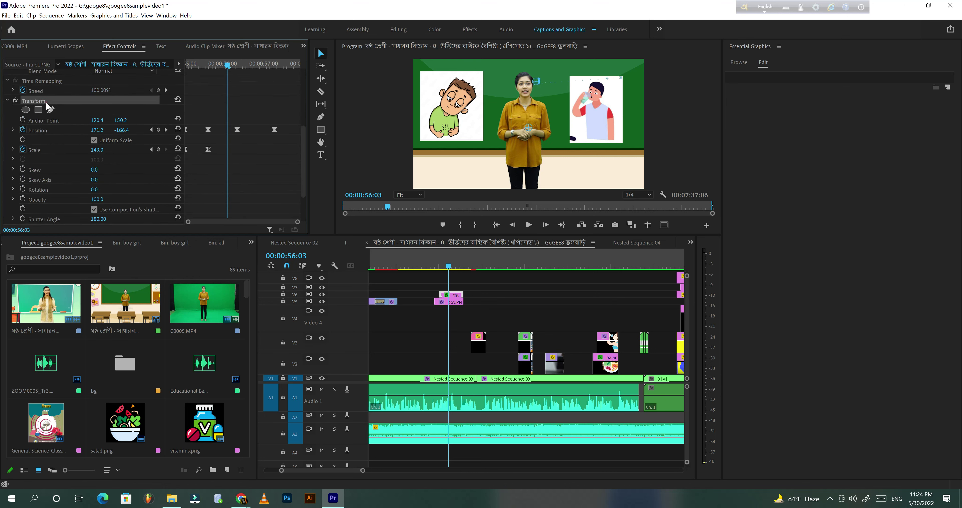
# Compare the thirst image with Horizontal Flip switched off, then switch the flip back on
pyautogui.click(7, 100)
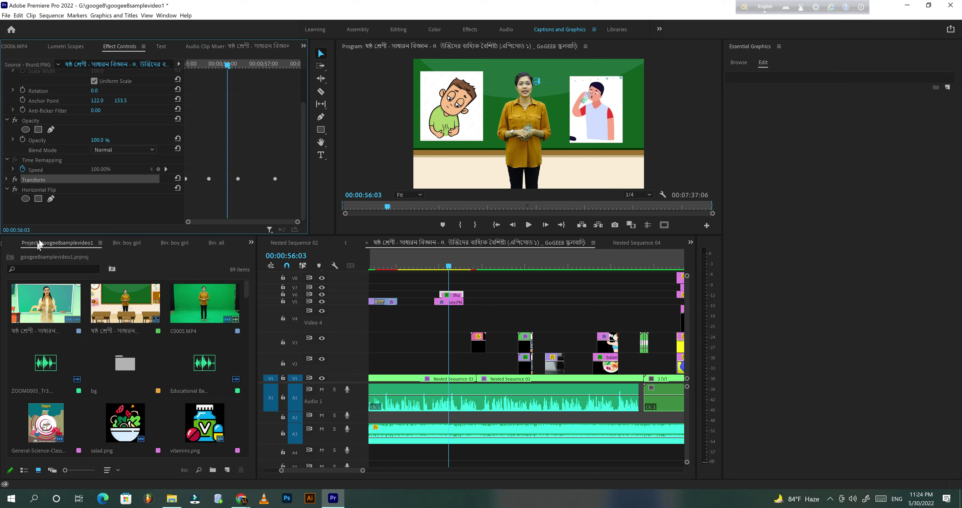
pyautogui.click(31, 190)
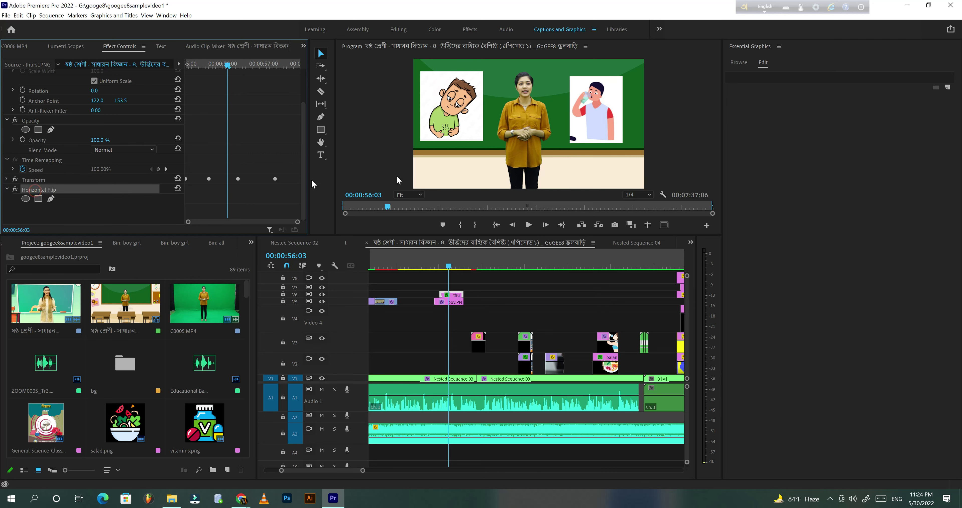
pyautogui.click(15, 189)
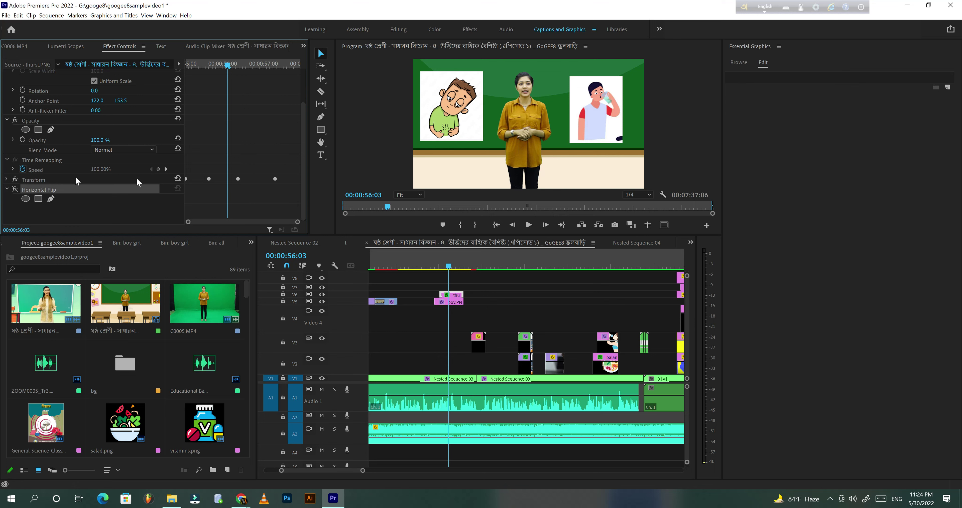
pyautogui.click(15, 189)
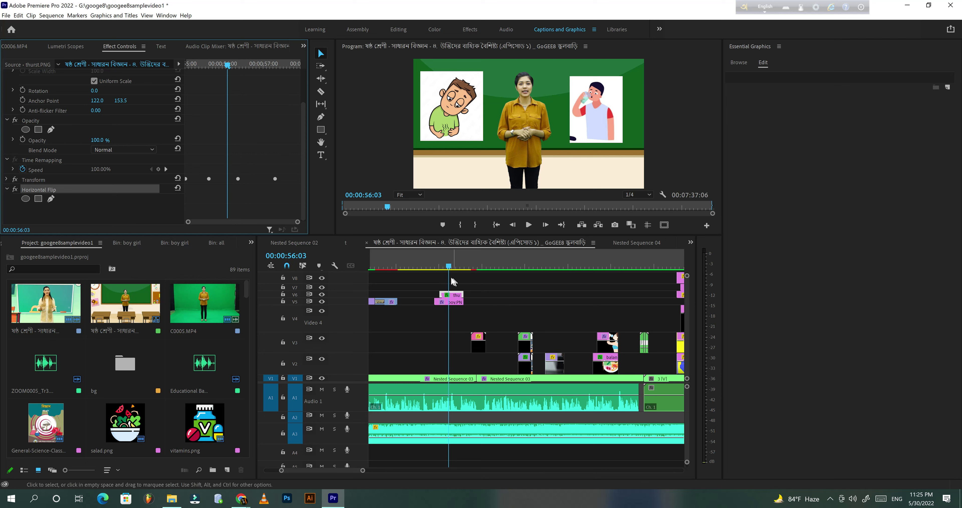
pyautogui.click(433, 266)
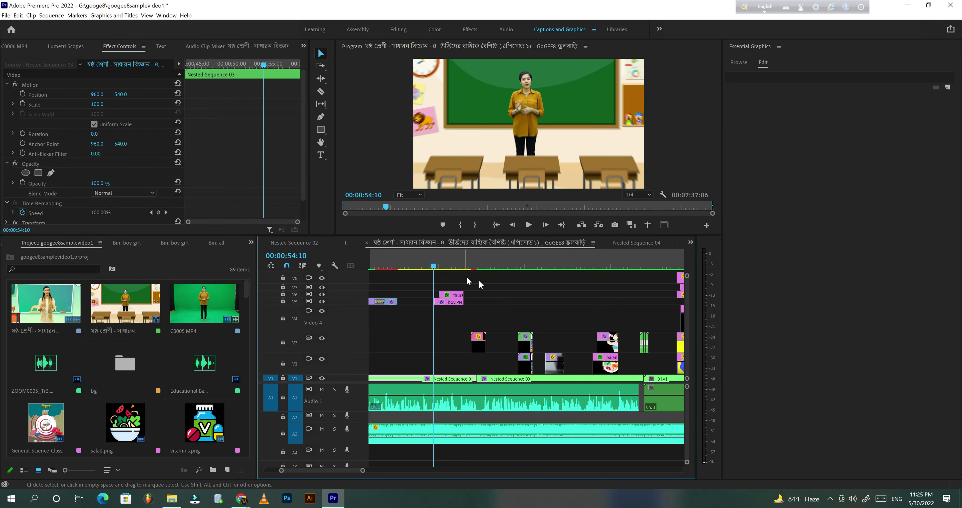
pyautogui.click(453, 266)
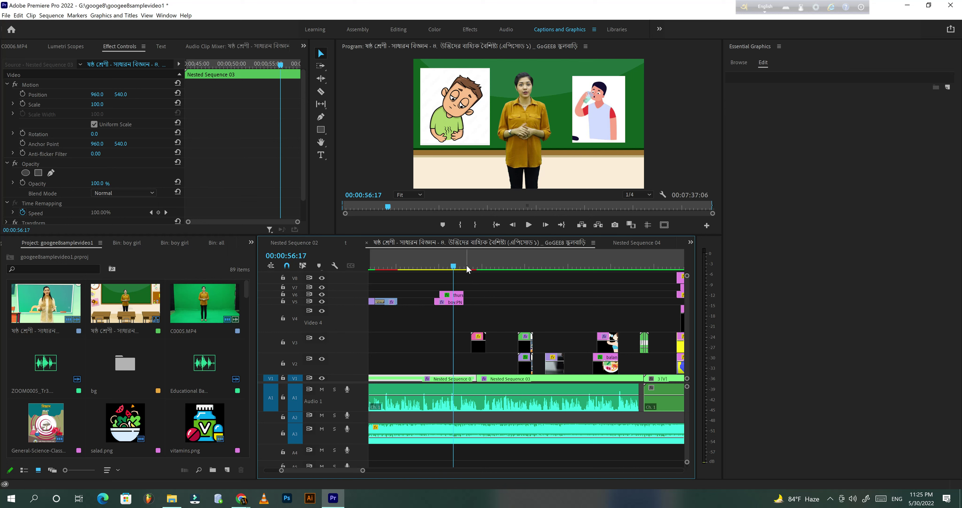
pyautogui.click(467, 266)
pyautogui.click(528, 224)
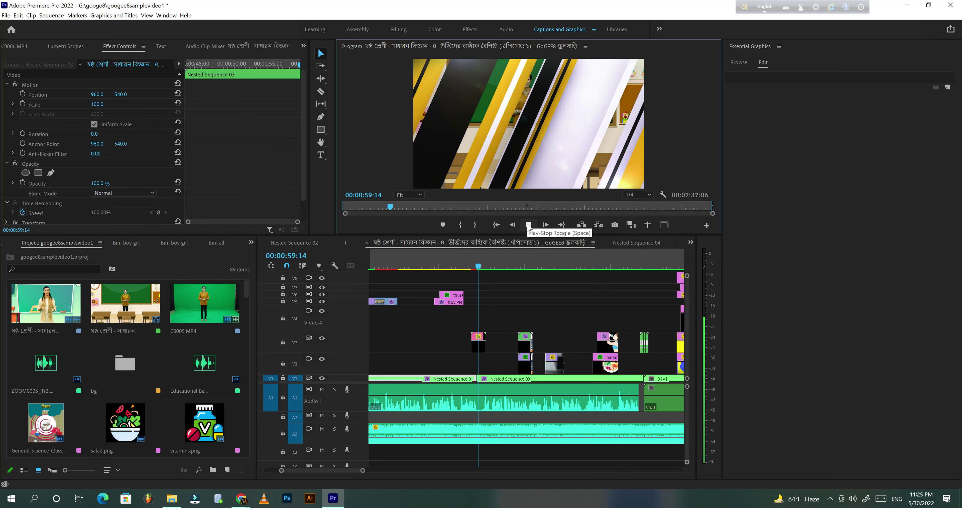
pyautogui.click(528, 225)
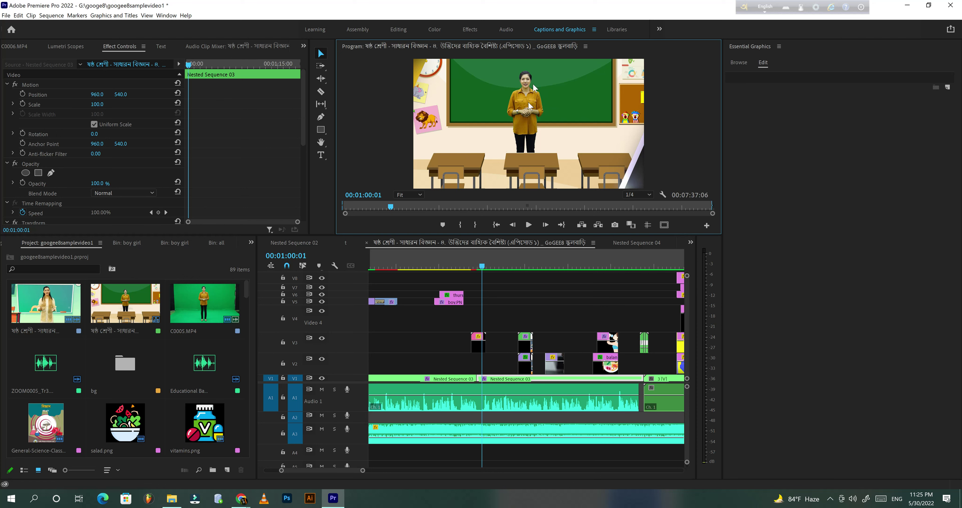
pyautogui.click(470, 266)
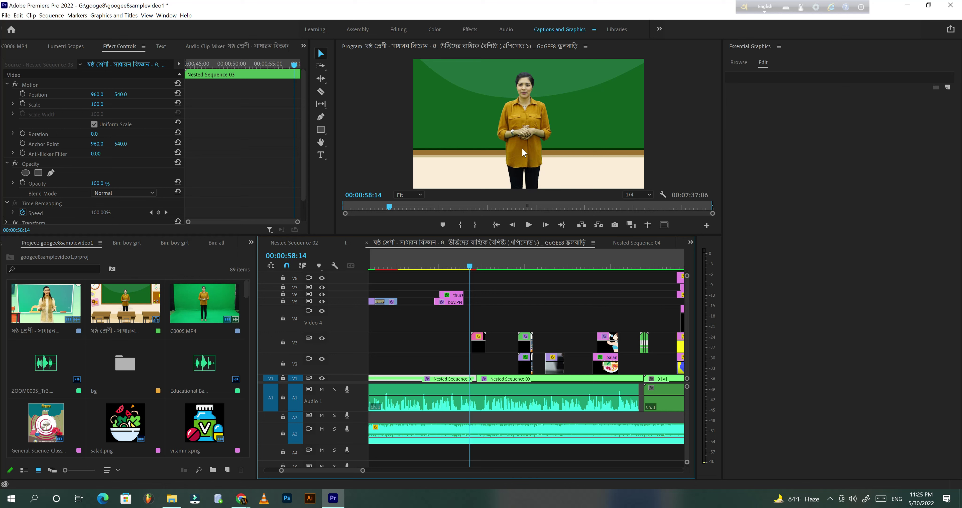
pyautogui.click(483, 343)
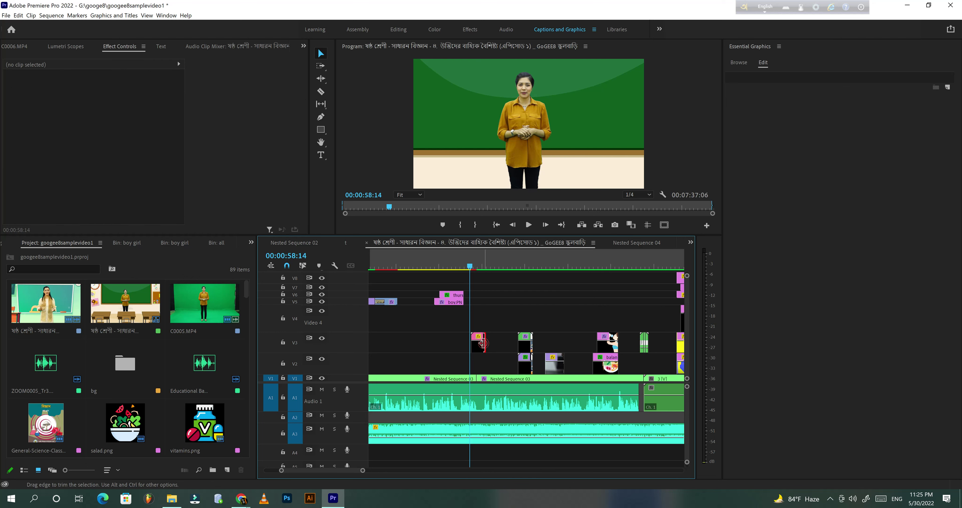
# With the V3 Sports Transition clip selected, search Adobe Stock templates for TRANSITIONS
pyautogui.click(482, 343)
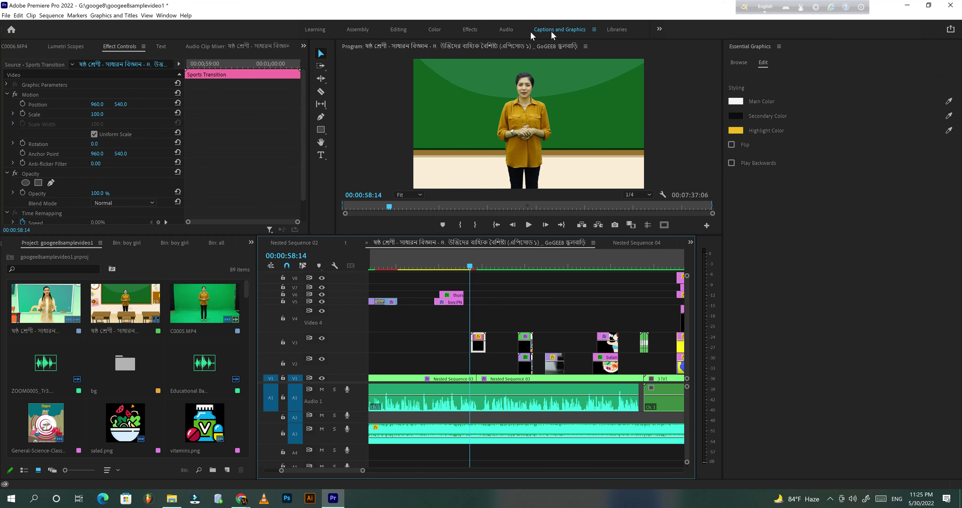
pyautogui.click(739, 62)
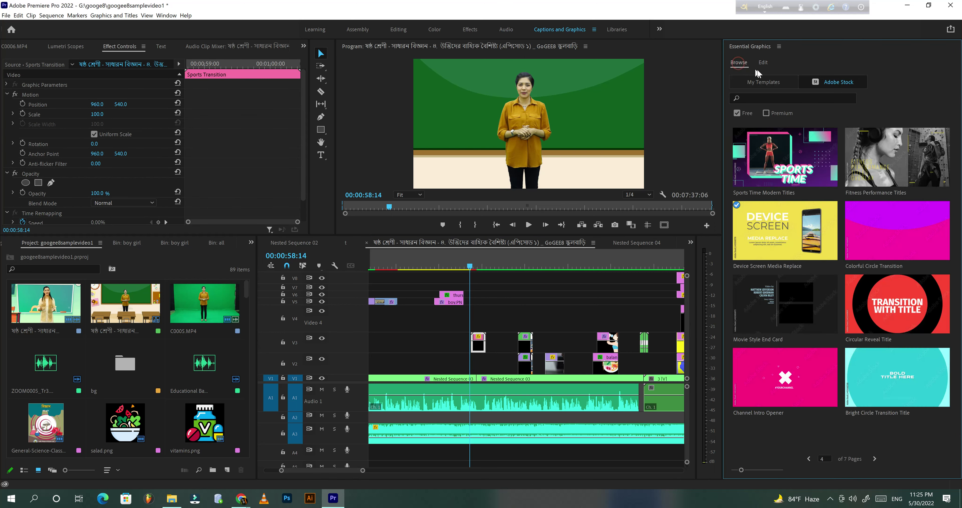
pyautogui.click(776, 98)
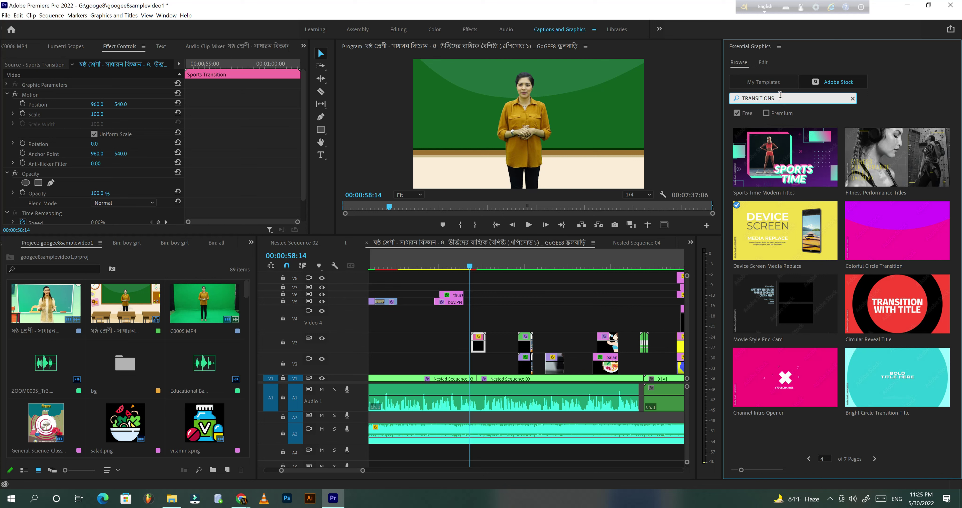
pyautogui.press('Return')
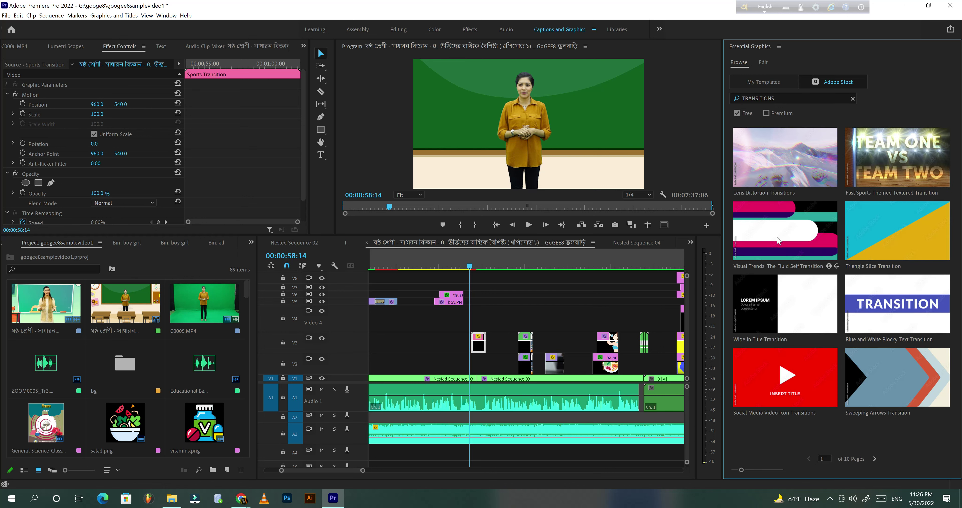
# Page through the transition results to page 6, briefly checking the Sports Transition's styling options
pyautogui.click(797, 231)
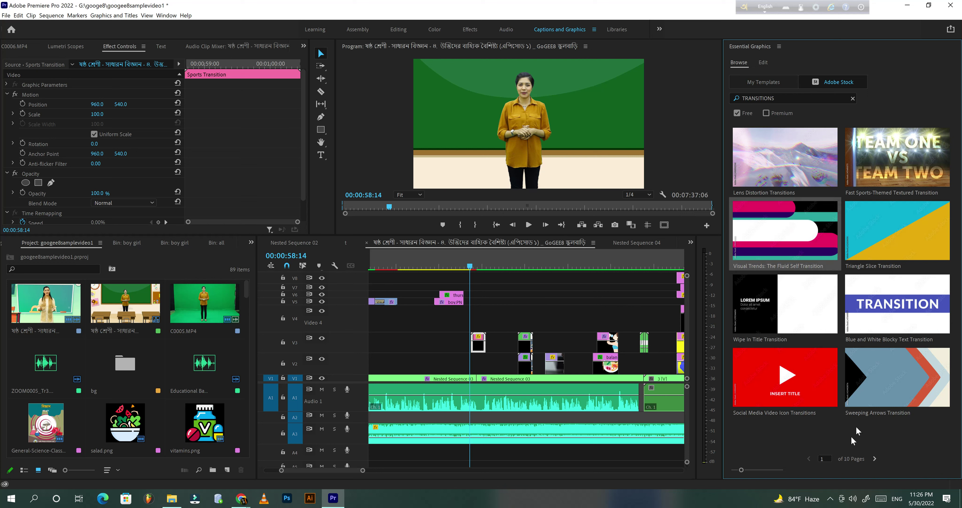
pyautogui.click(875, 458)
pyautogui.click(875, 459)
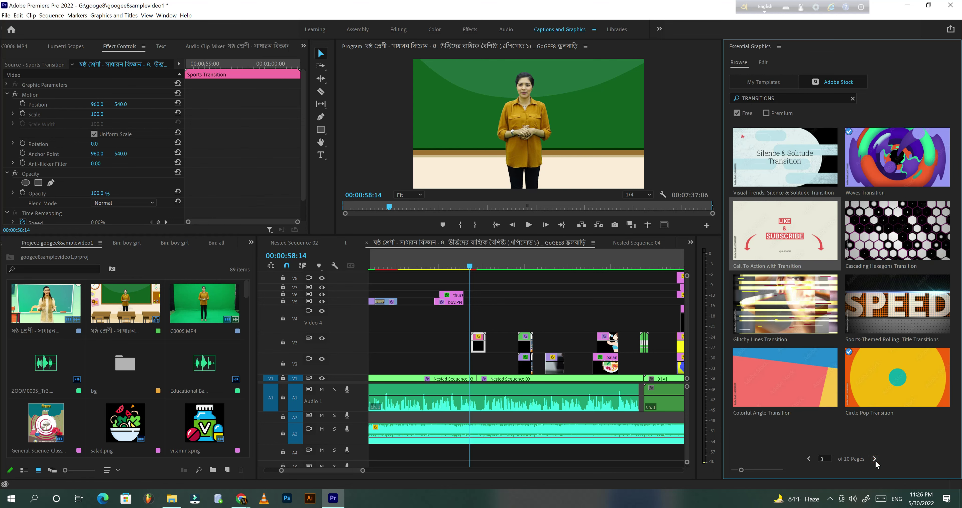
pyautogui.click(809, 459)
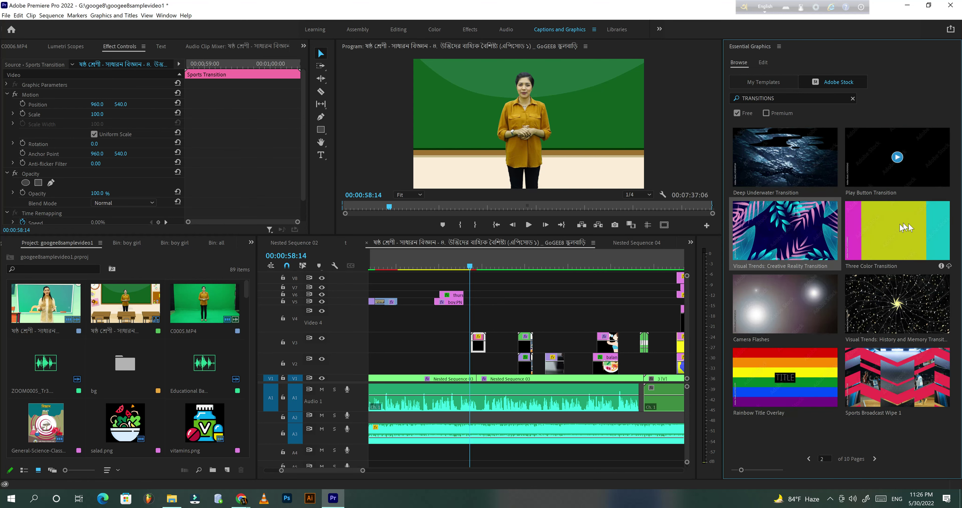
pyautogui.click(876, 458)
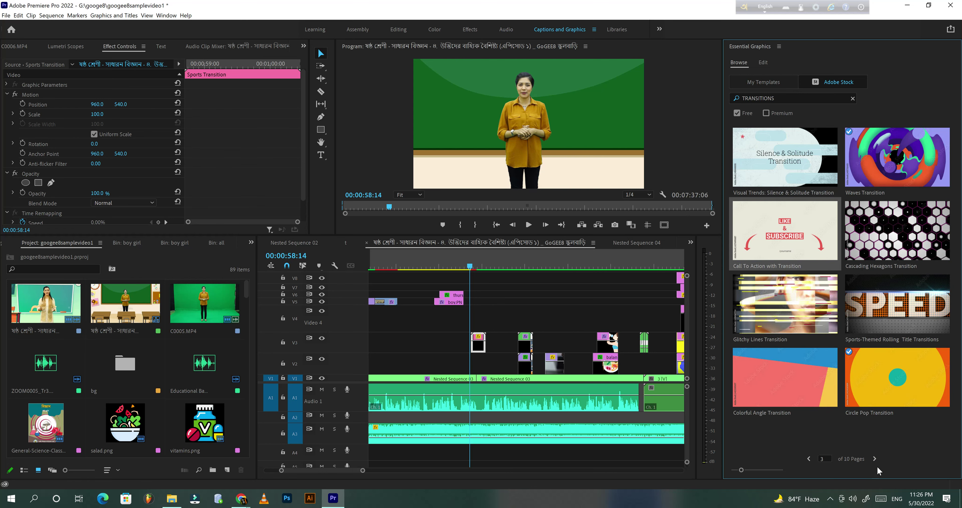
pyautogui.click(876, 461)
pyautogui.click(876, 461)
pyautogui.click(876, 462)
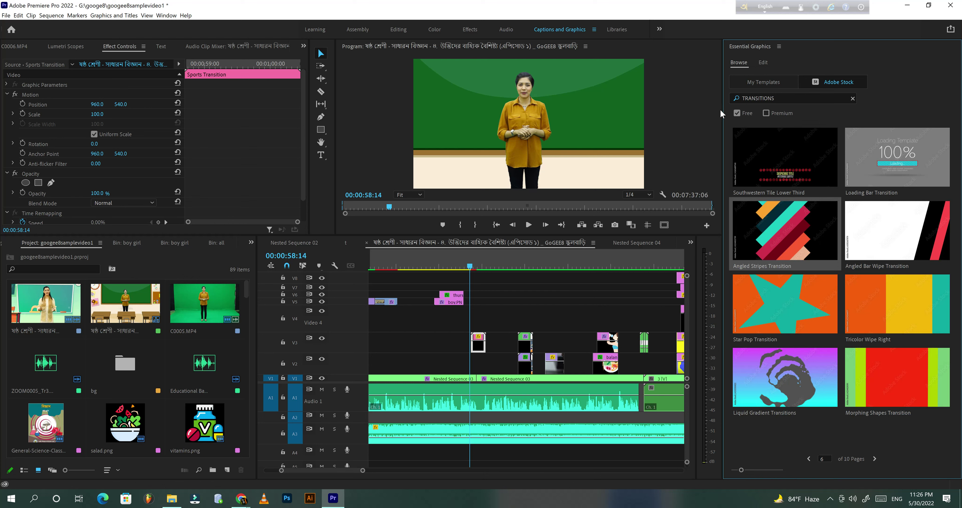
pyautogui.click(765, 64)
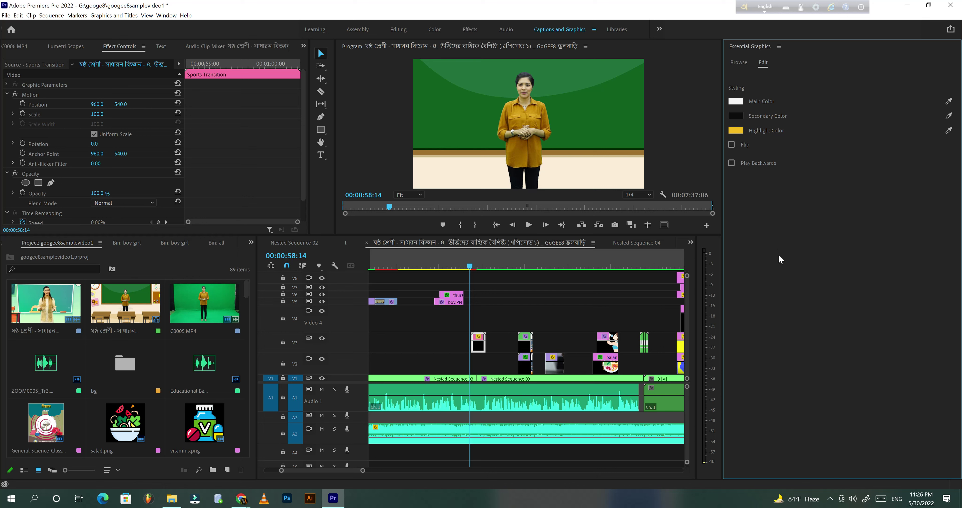
pyautogui.click(740, 63)
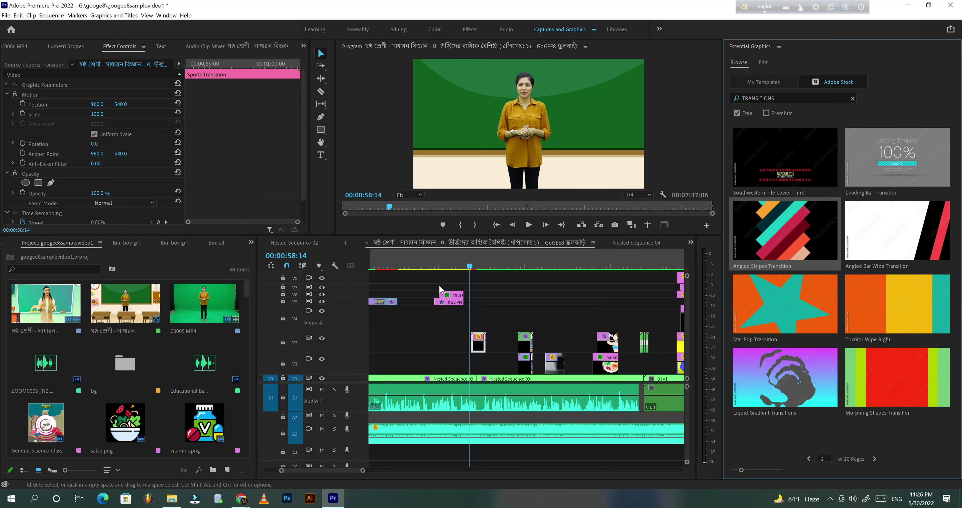
pyautogui.click(481, 266)
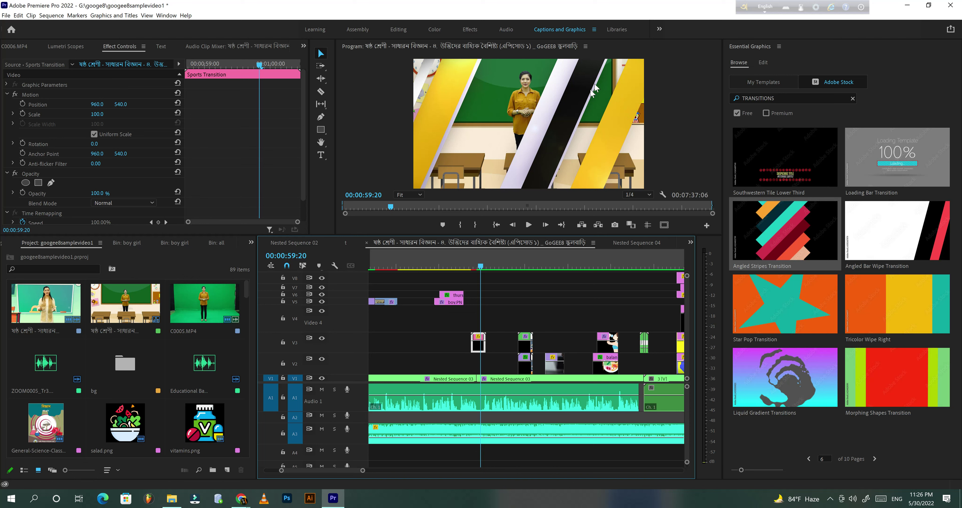
pyautogui.click(480, 260)
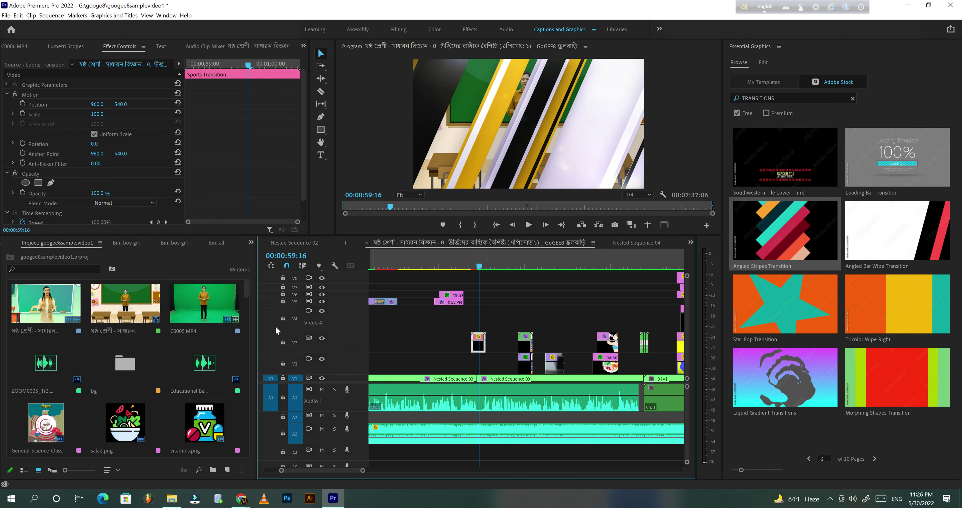
pyautogui.click(321, 338)
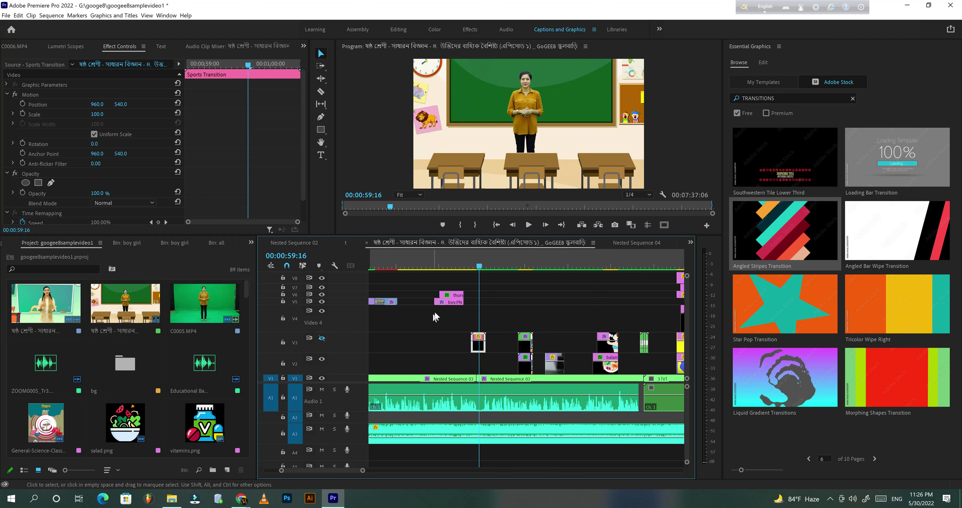
pyautogui.click(465, 260)
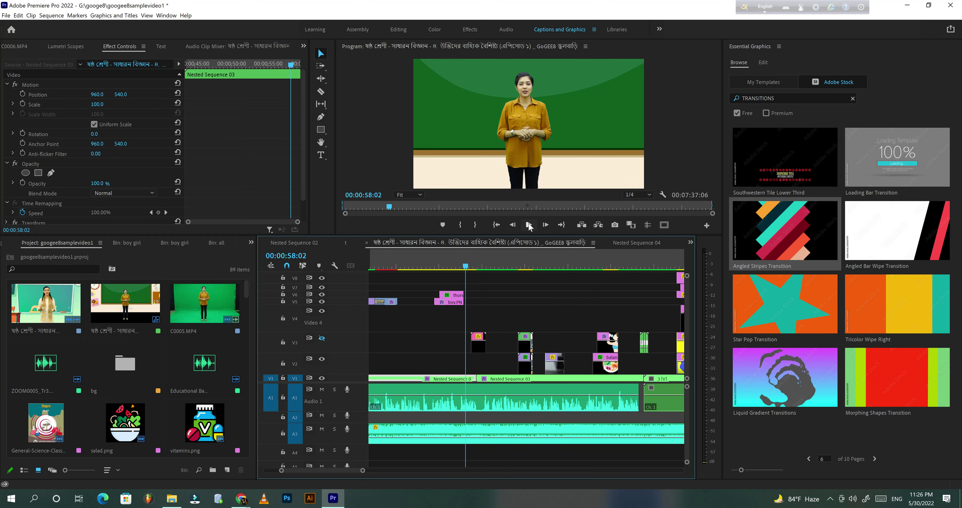
pyautogui.click(529, 224)
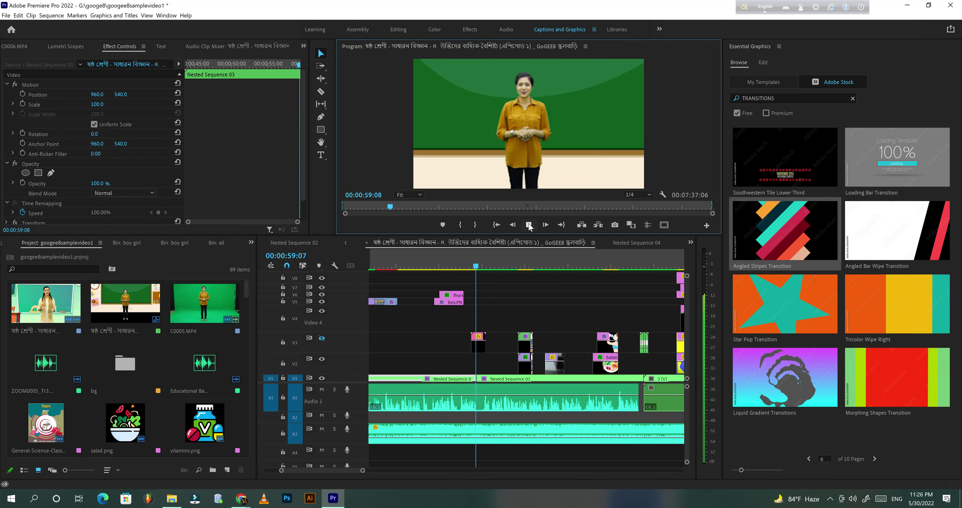
pyautogui.click(529, 224)
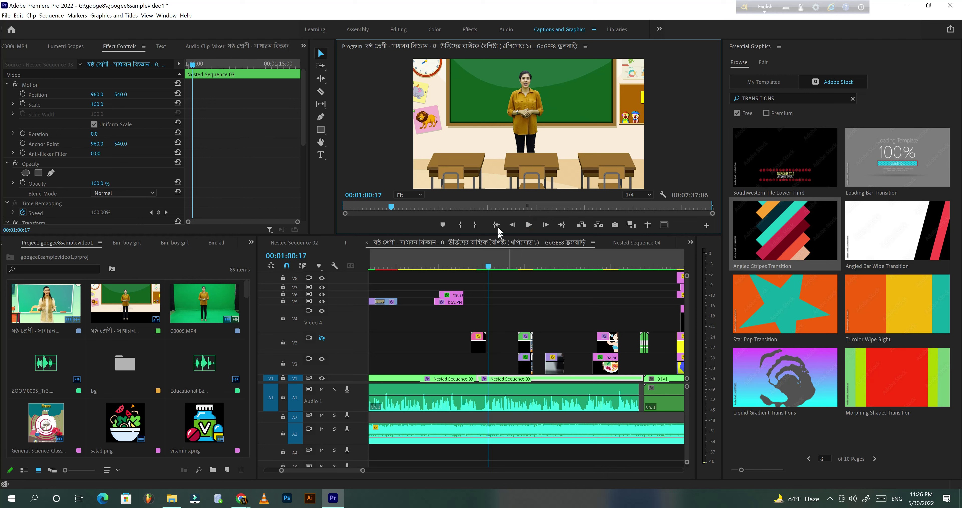
pyautogui.click(475, 267)
pyautogui.click(480, 267)
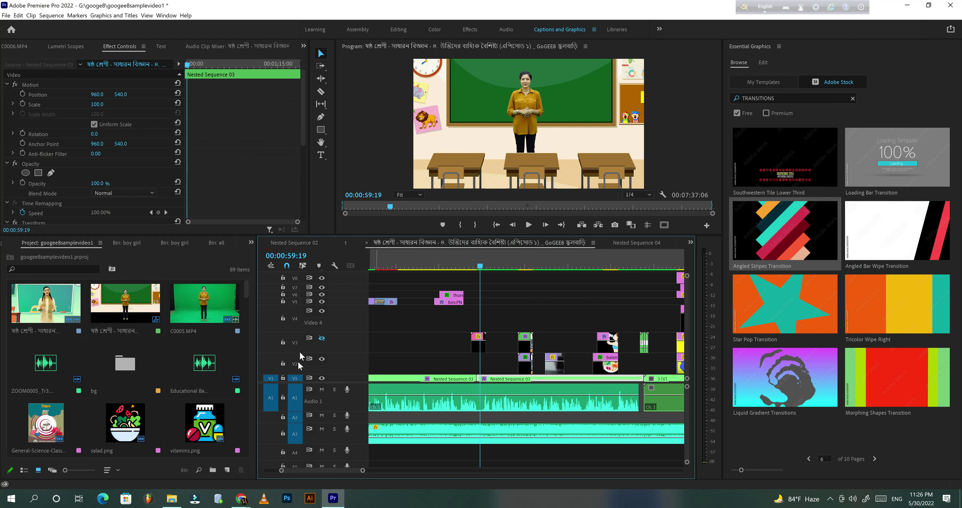
pyautogui.click(322, 339)
pyautogui.click(466, 265)
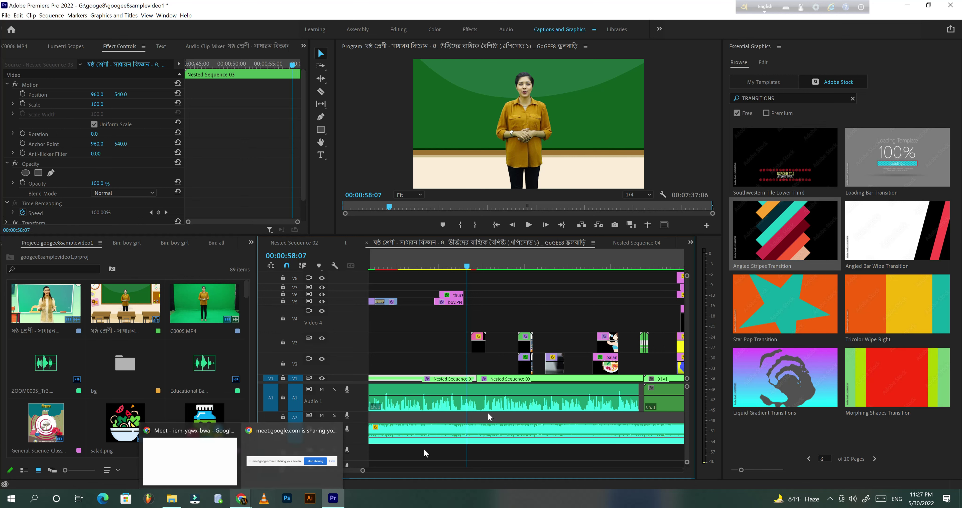
pyautogui.click(489, 301)
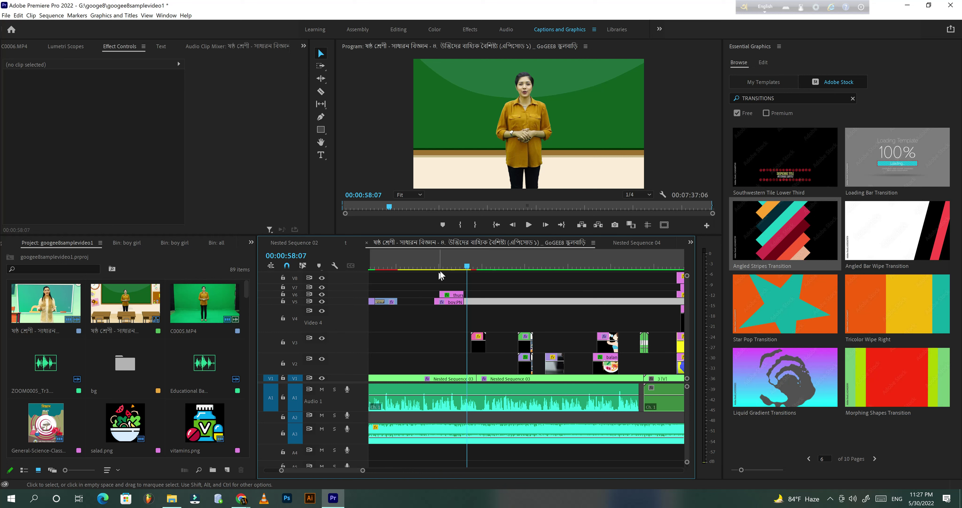
# Move to 58:23, then select the Sports Transition graphic clip on V3
pyautogui.click(473, 267)
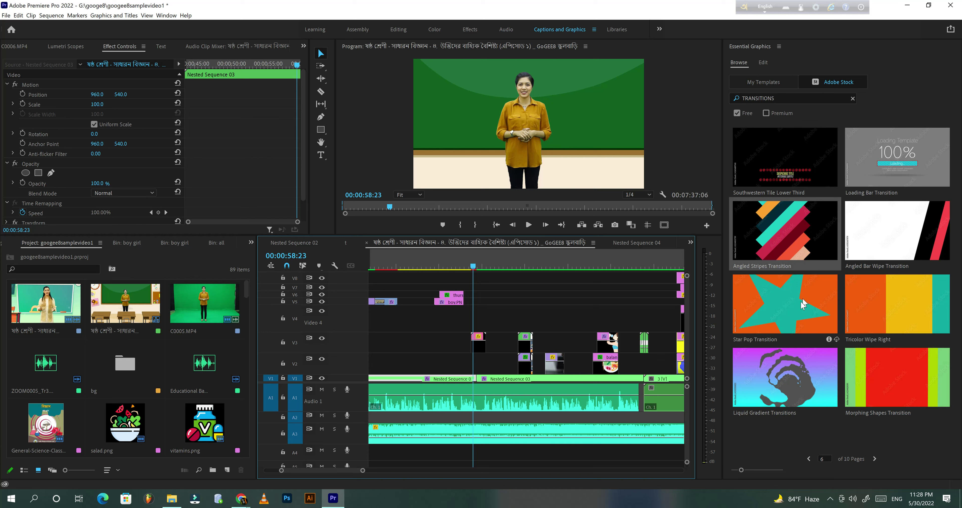
pyautogui.click(479, 347)
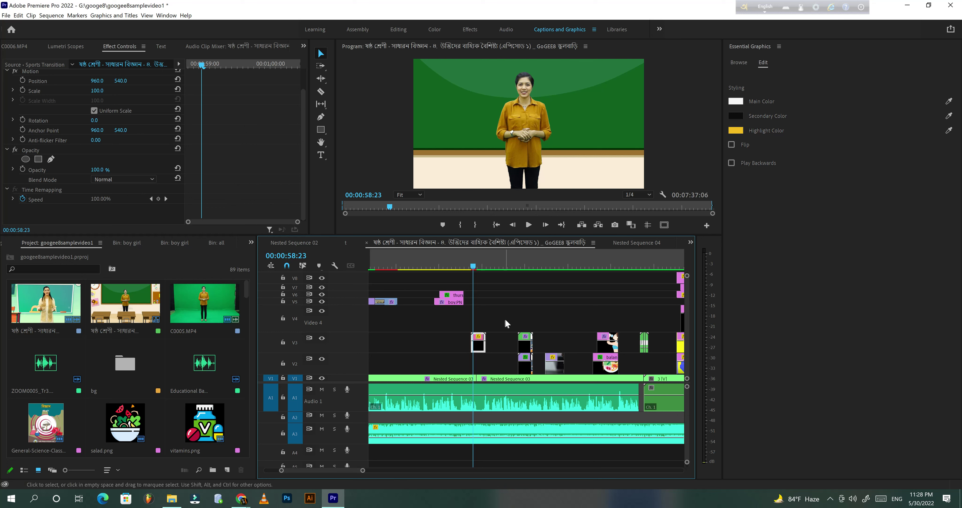
# Move the playhead from the white stripe transition at 59:05 to the classroom shot near 01:03:16
pyautogui.click(474, 263)
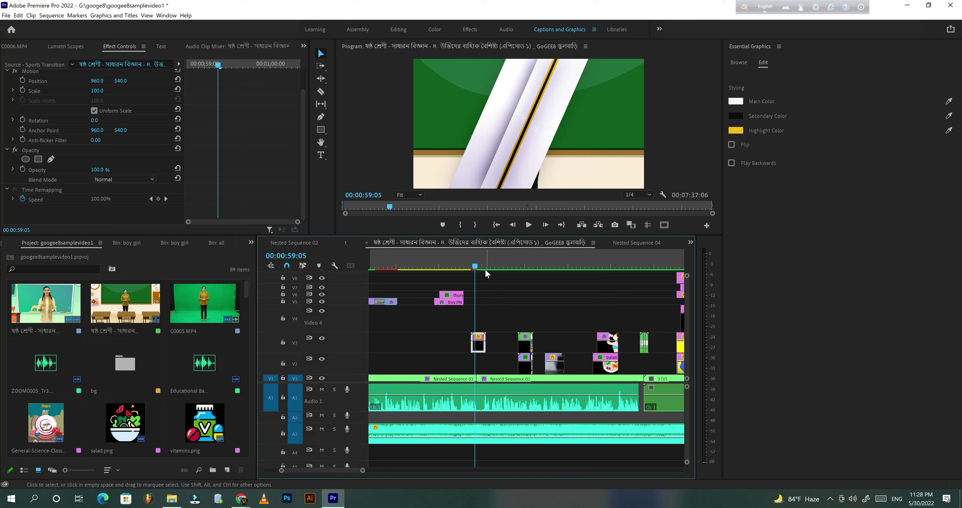
pyautogui.moveTo(486, 266); pyautogui.dragTo(514, 266)
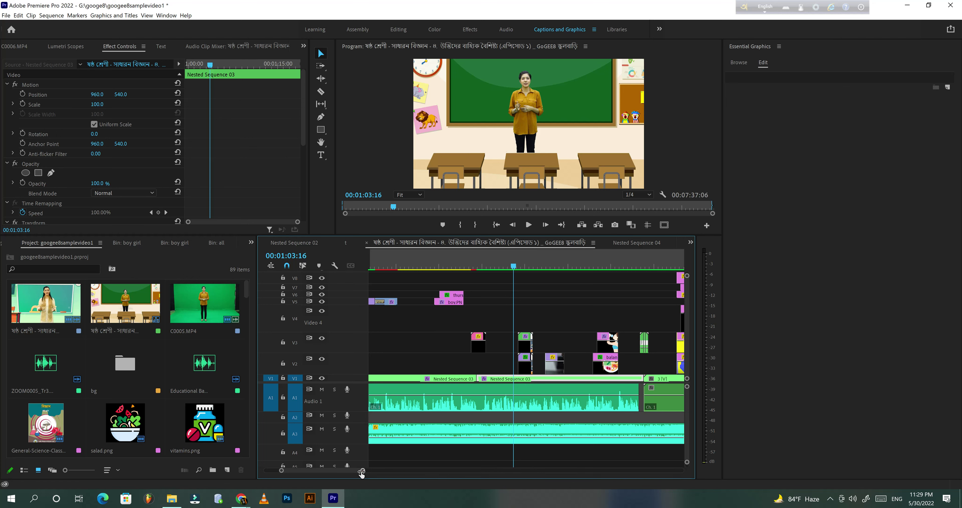
# Play to the boy-with-dumbbells insert at 00:01:05:13, view it maximized, then restore the workspace
pyautogui.moveTo(361, 471); pyautogui.dragTo(328, 471)
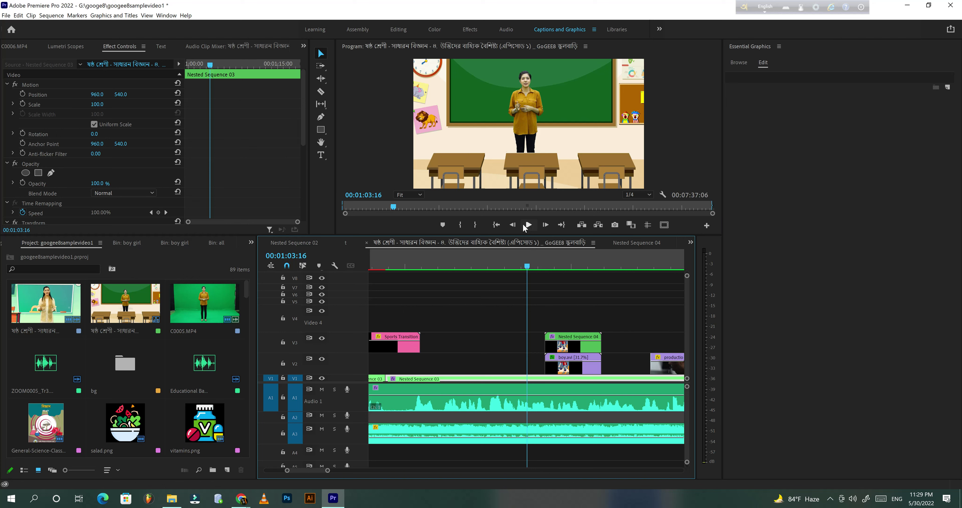
pyautogui.click(526, 225)
pyautogui.click(528, 226)
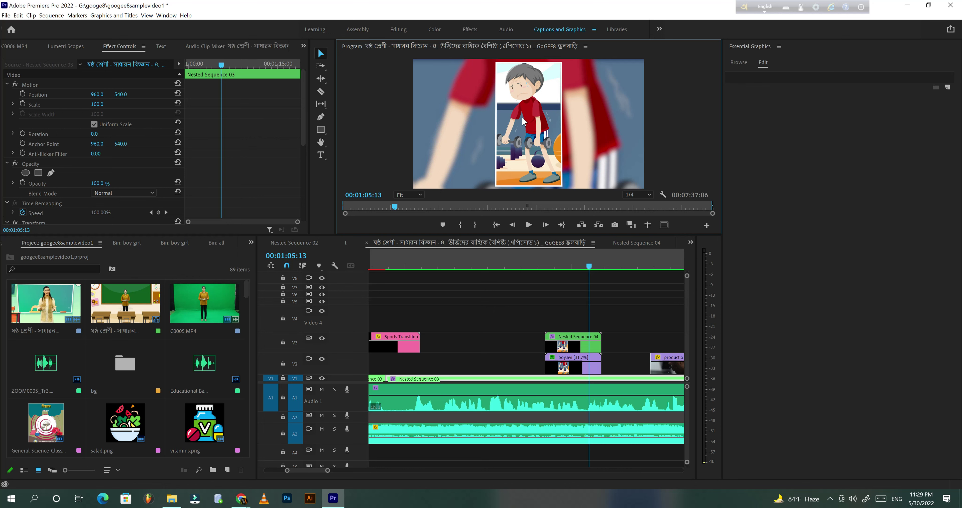
pyautogui.press('`')
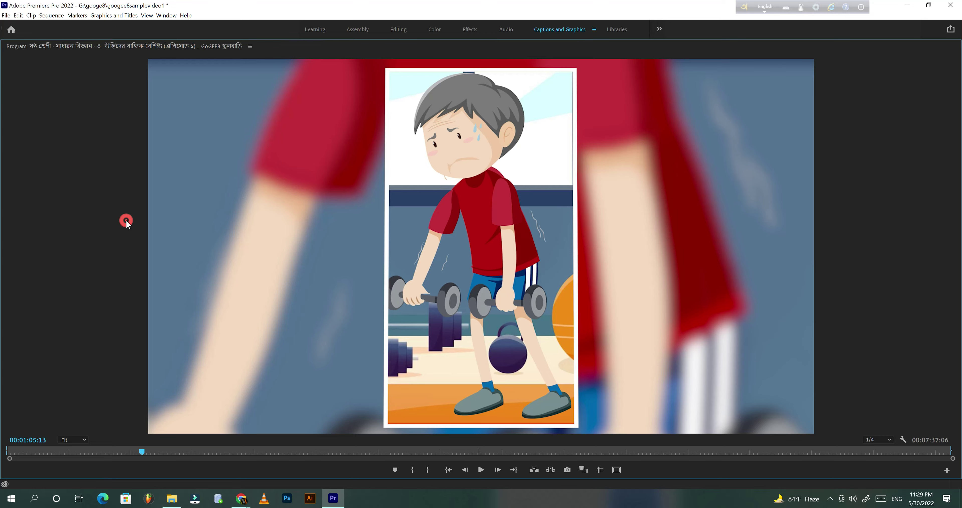
pyautogui.press('`')
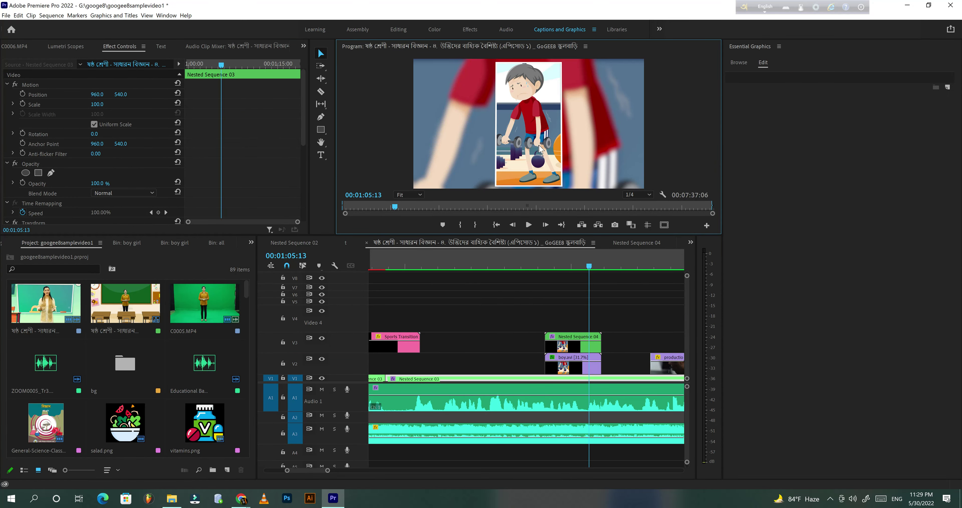
# Compare the boy.avi clip with its Fast Blur effect off, then turn it back on
pyautogui.click(580, 367)
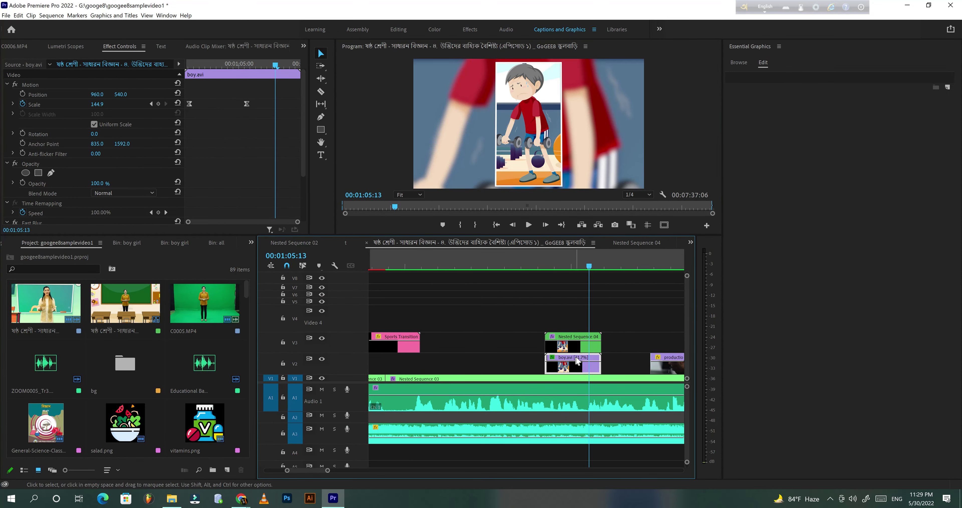
pyautogui.scroll(-3, 213, 130)
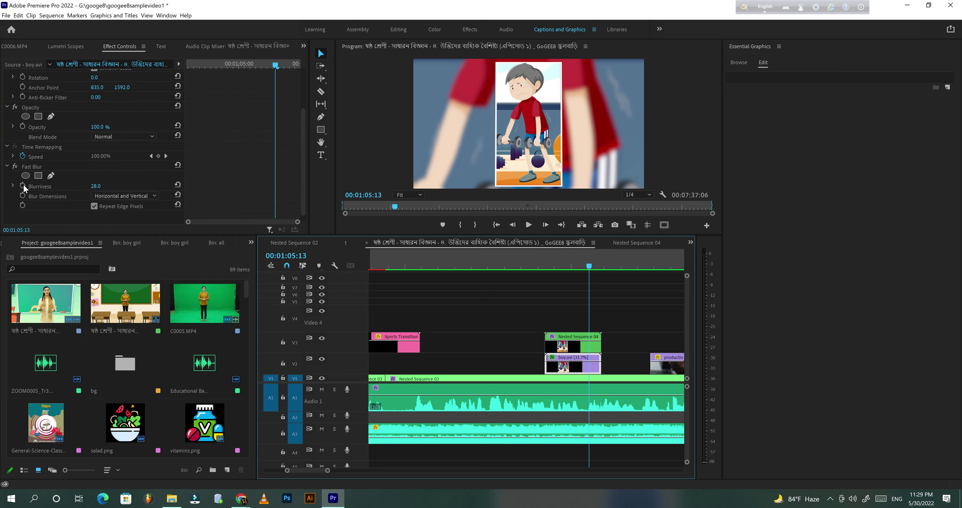
pyautogui.click(15, 166)
pyautogui.click(15, 166)
pyautogui.scroll(3, 156, 165)
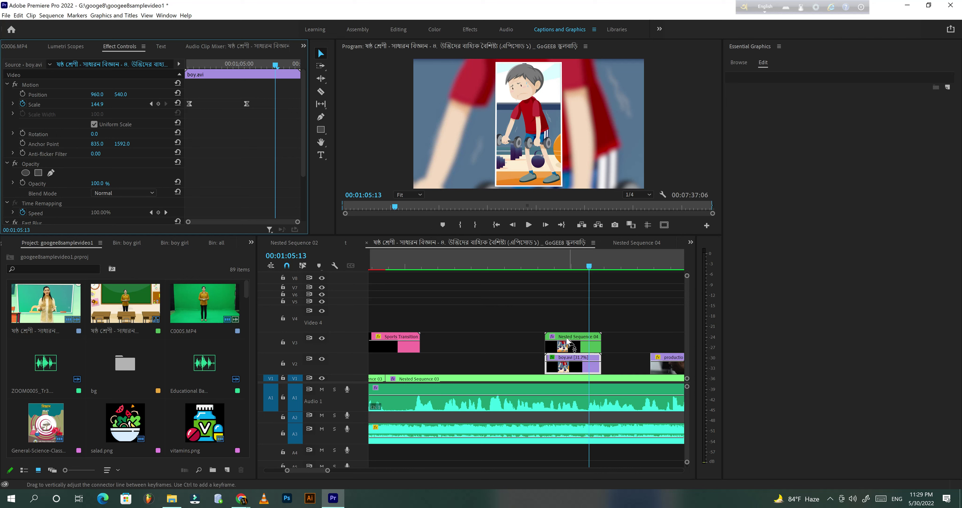
# Open Nested Sequence 04 at its start and toggle the Color Matte and boy track outputs
pyautogui.click(568, 345)
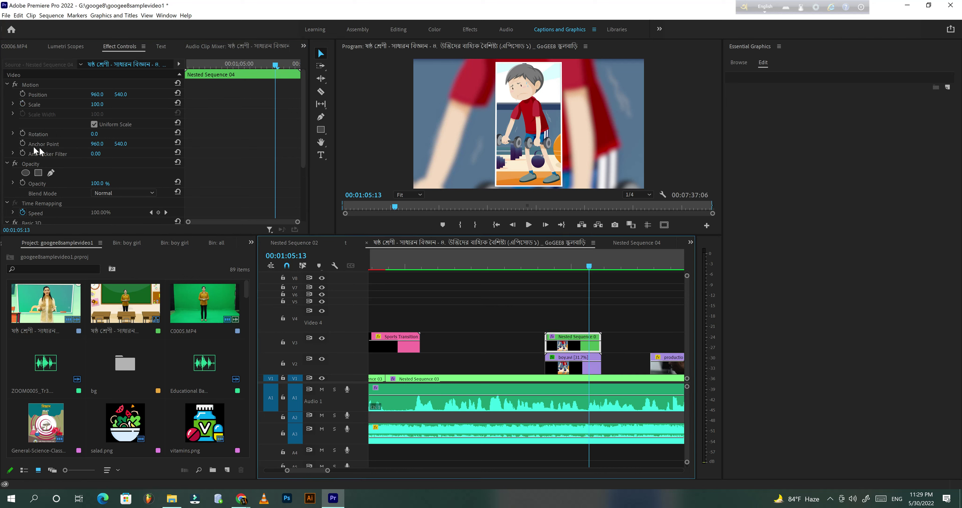
pyautogui.doubleClick(567, 352)
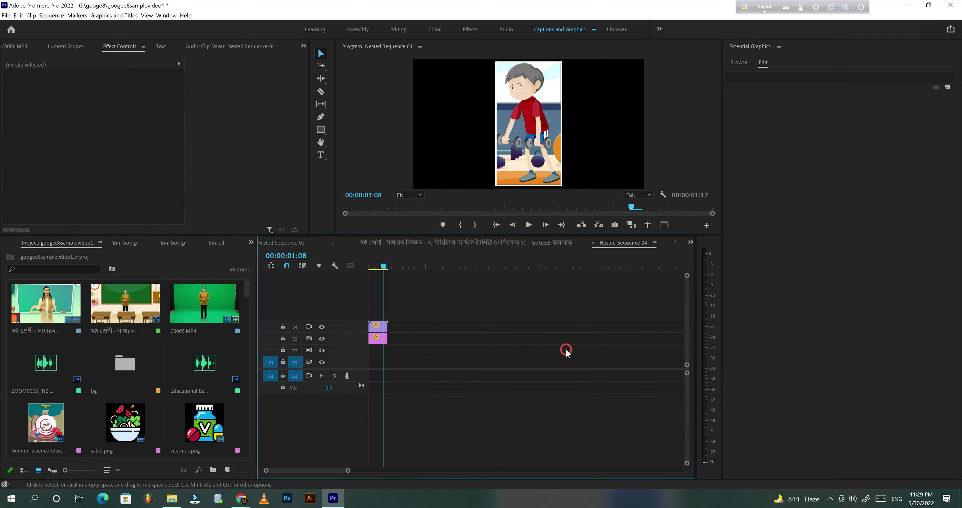
pyautogui.moveTo(370, 267); pyautogui.dragTo(375, 266)
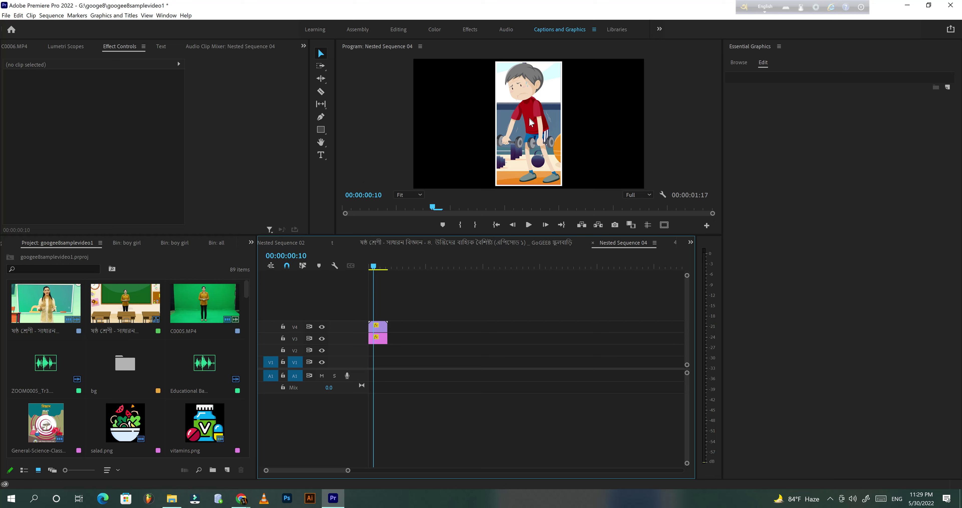
pyautogui.moveTo(374, 266); pyautogui.dragTo(370, 271)
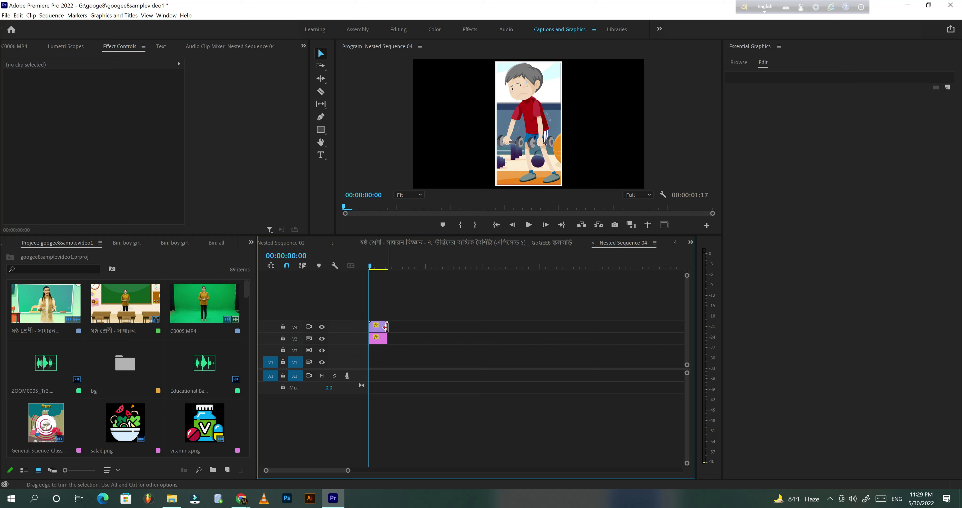
pyautogui.click(378, 339)
pyautogui.click(321, 338)
pyautogui.click(321, 339)
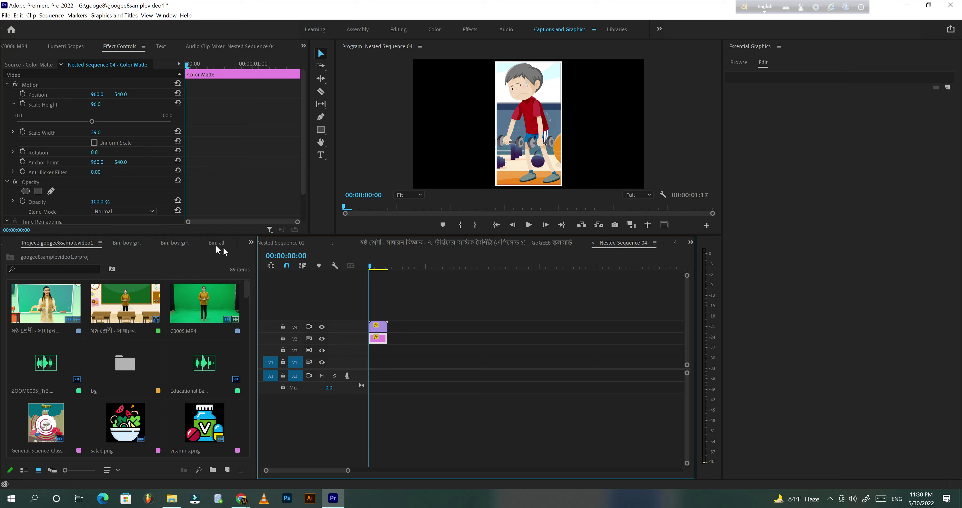
pyautogui.click(322, 327)
# Magnify the Program view to 200% and select boy.avi, trying scales of 30.9 and 33.9
pyautogui.click(408, 194)
pyautogui.click(411, 276)
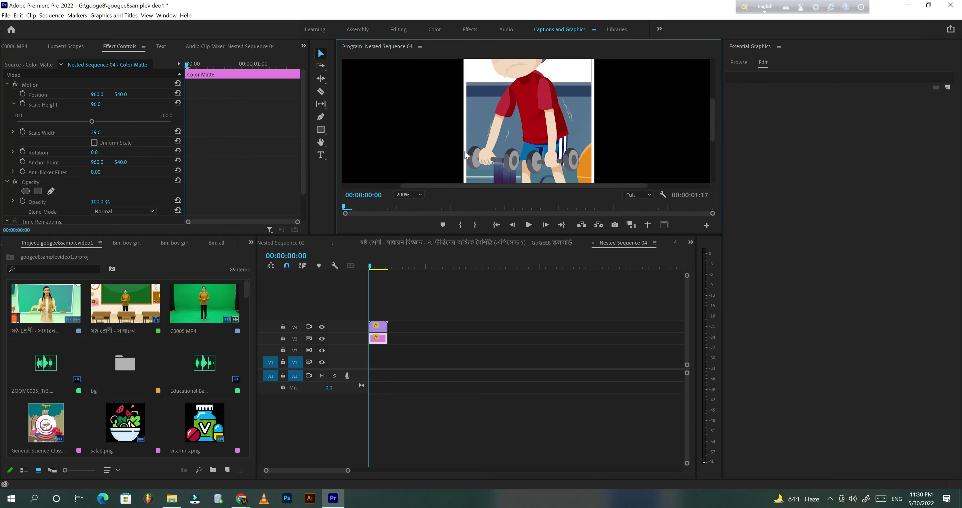
pyautogui.click(378, 326)
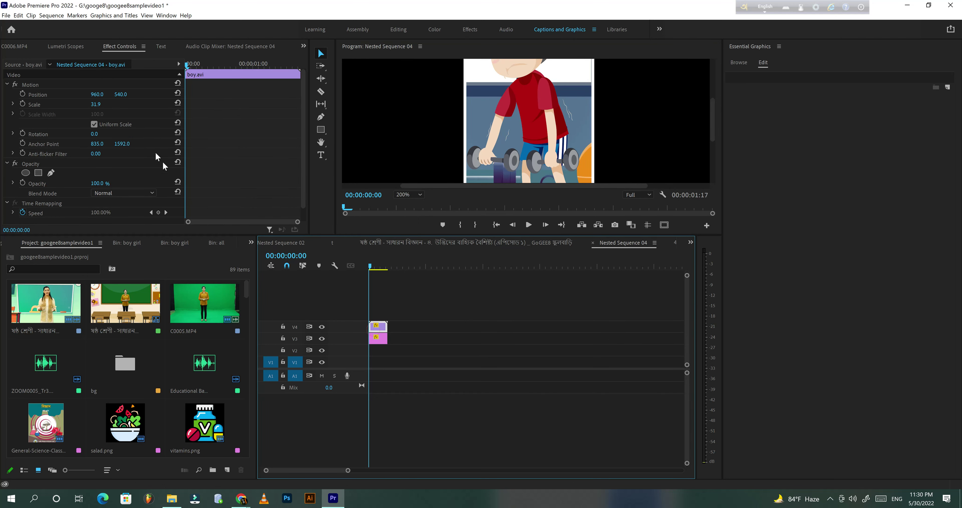
pyautogui.moveTo(91, 104); pyautogui.dragTo(88, 104)
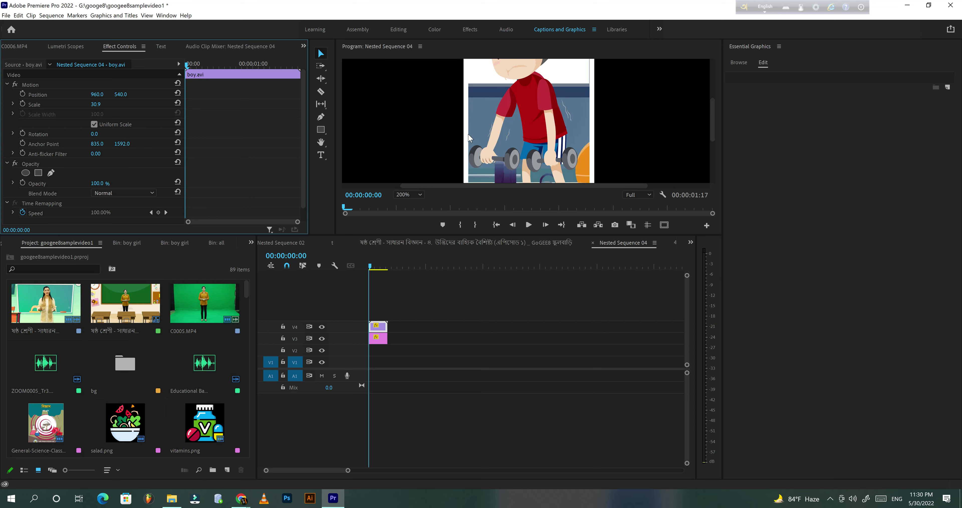
pyautogui.moveTo(95, 104); pyautogui.dragTo(96, 104)
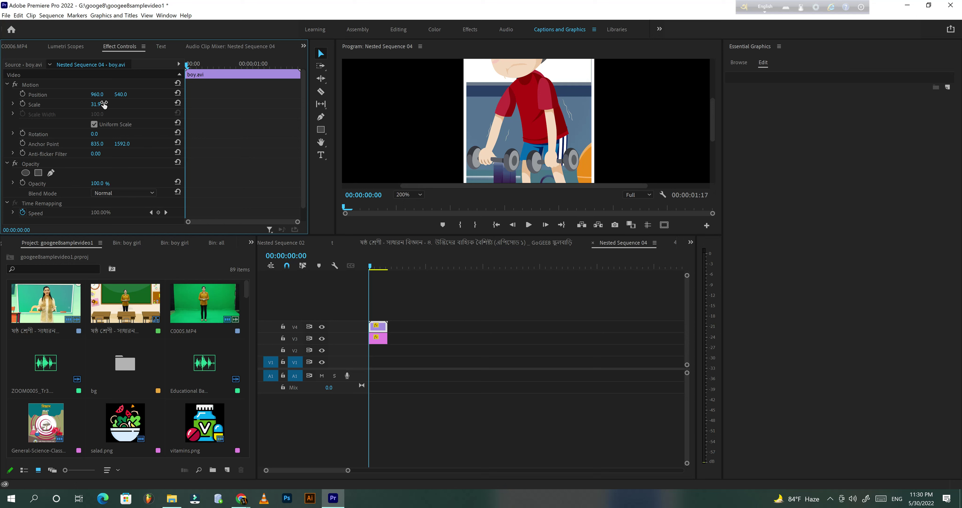
pyautogui.press('Right')
pyautogui.press('Right')
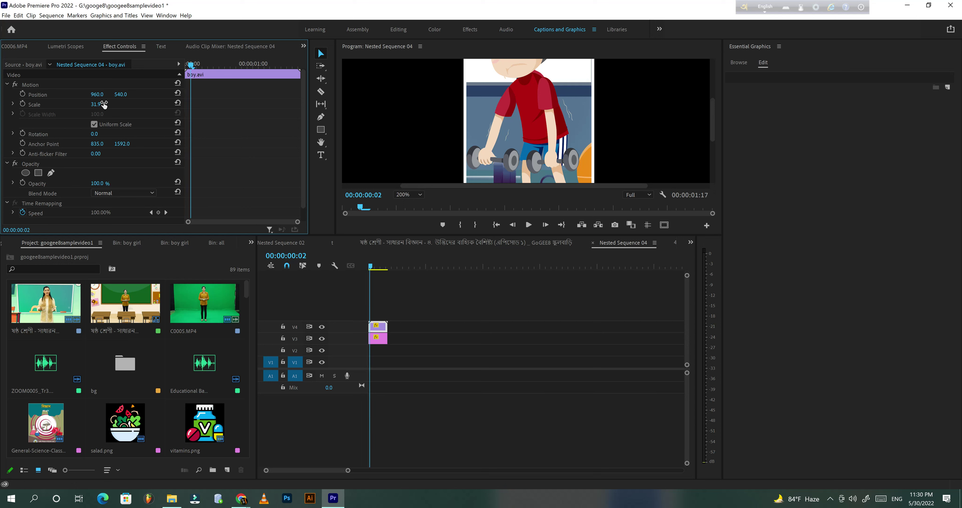
# Adjust the boy.avi Scale with the arrow keys and commit it at 31.9
pyautogui.click(104, 104)
pyautogui.press('Up')
pyautogui.press('Up')
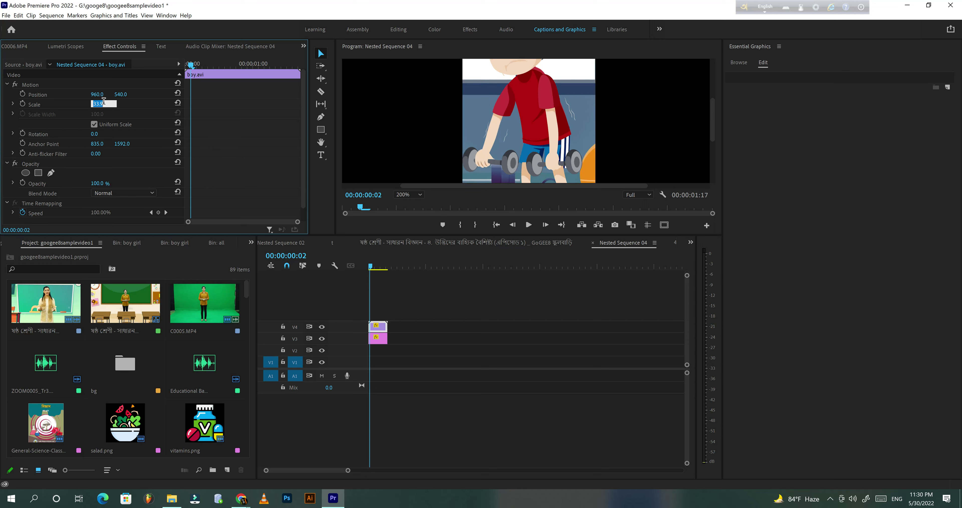
pyautogui.press('Down')
pyautogui.press('Down')
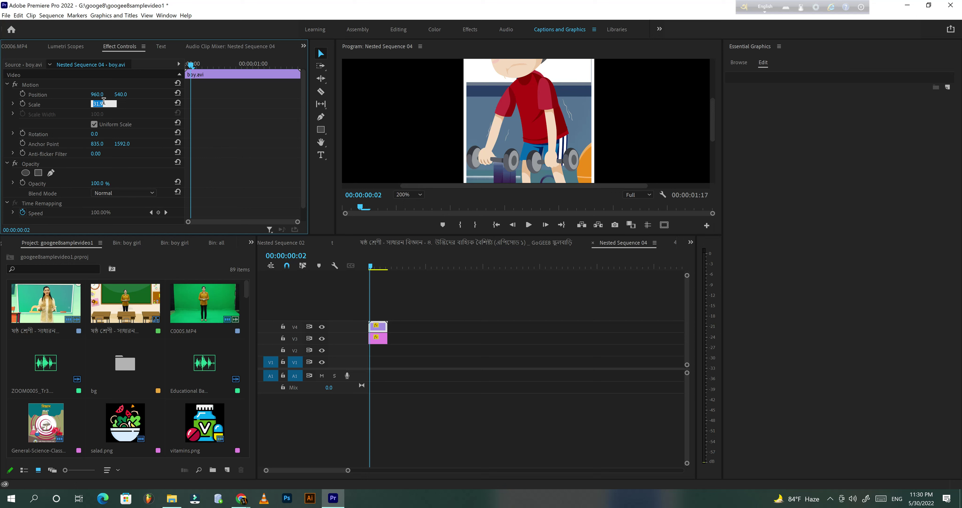
pyautogui.press('Down')
pyautogui.press('Down')
pyautogui.press('Down')
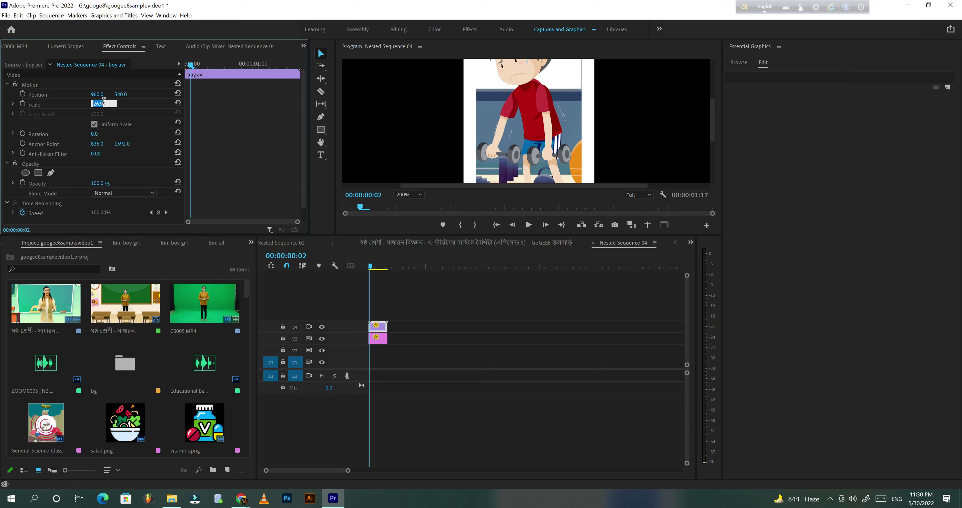
pyautogui.press('Down')
pyautogui.press('Down')
pyautogui.press('Down')
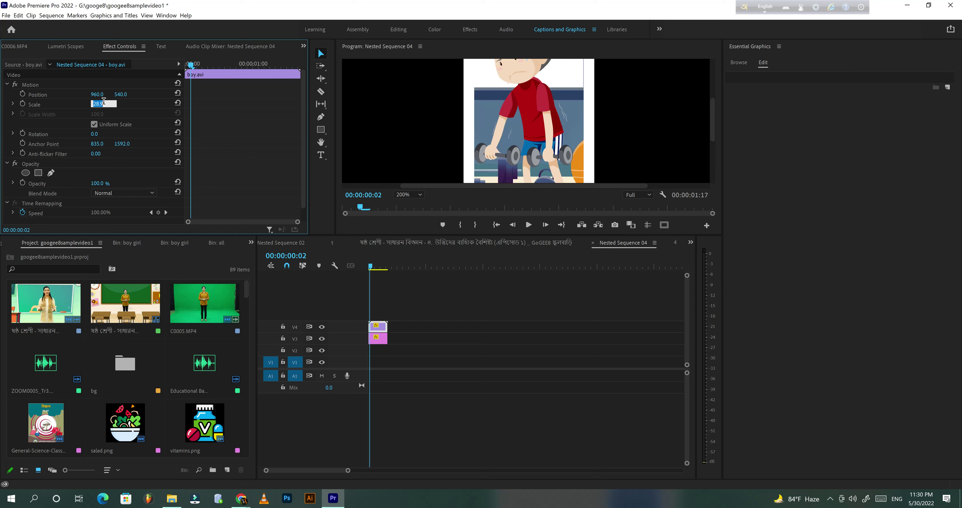
pyautogui.press('Down')
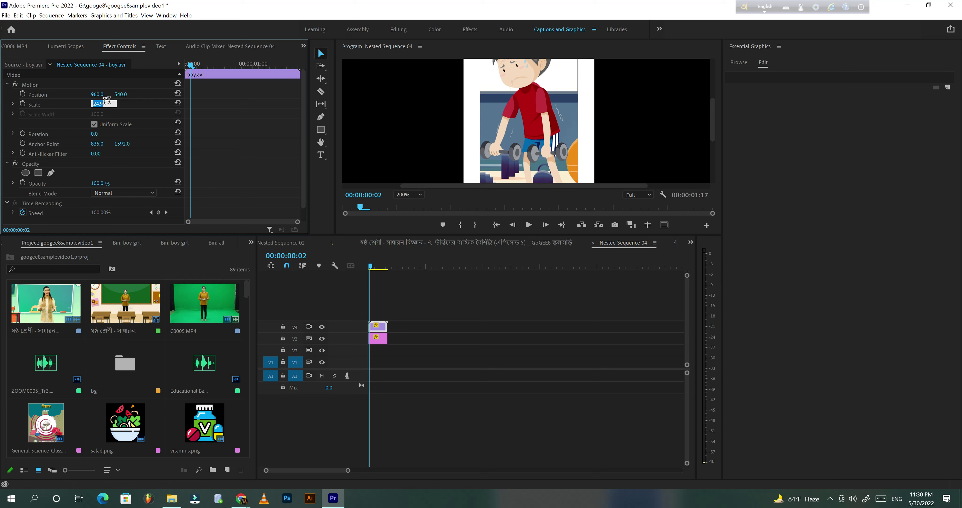
pyautogui.press('Down')
pyautogui.press('Down')
pyautogui.press('Up')
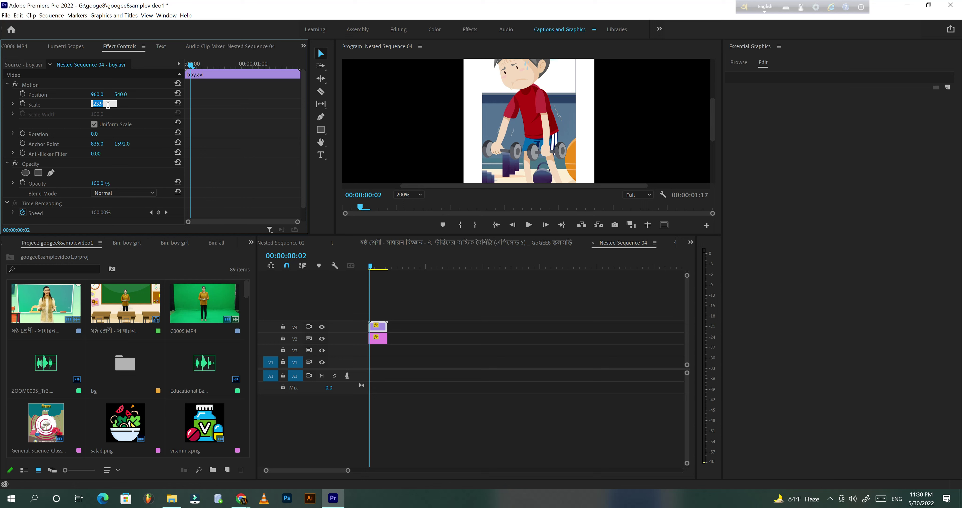
pyautogui.press('Up')
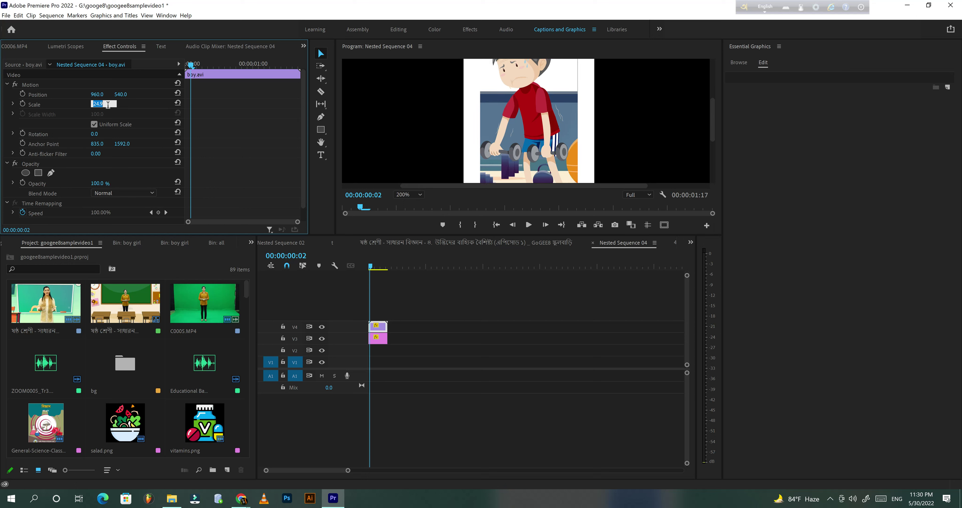
pyautogui.press('Up')
pyautogui.press('Up')
pyautogui.press('Up')
pyautogui.press('Up')
pyautogui.press('Up')
pyautogui.press('Up')
pyautogui.press('Up')
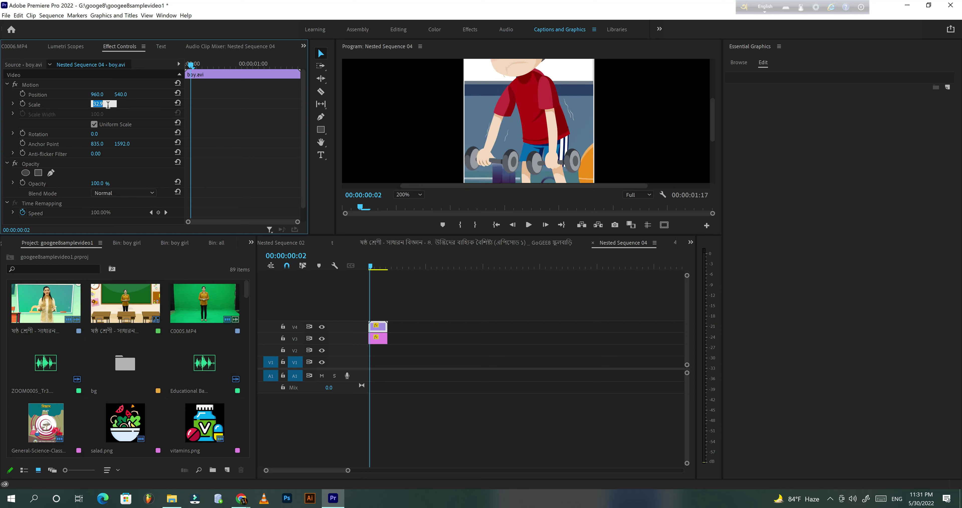
pyautogui.press('Down')
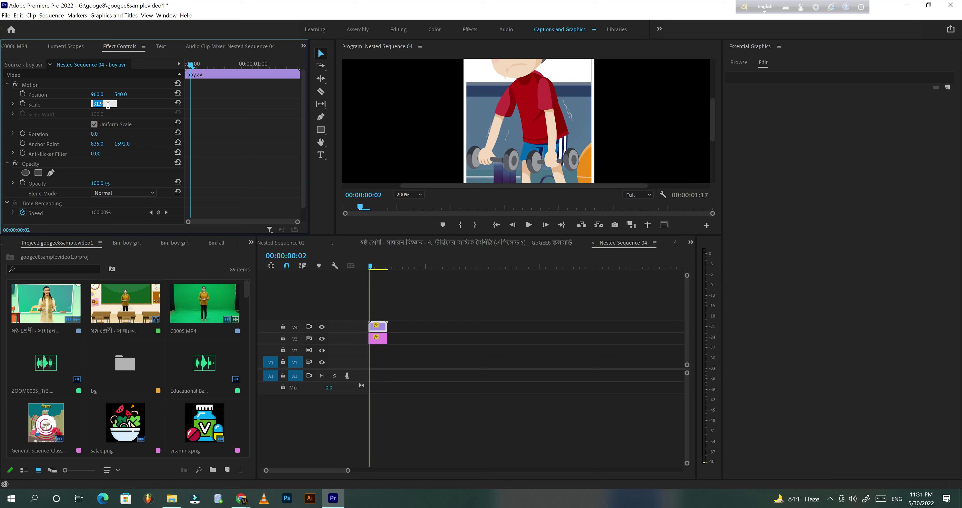
pyautogui.click(133, 106)
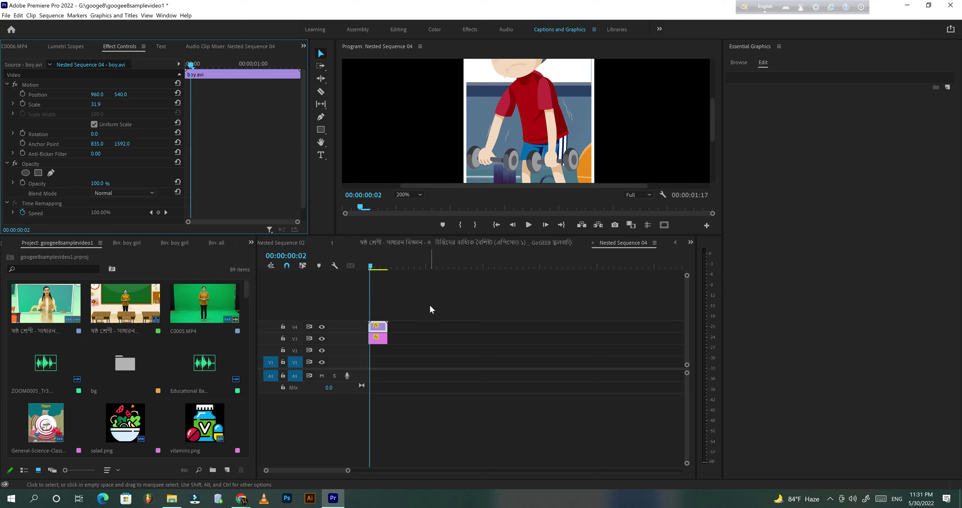
# Return to the main lesson sequence and play from just past 00:01:04
pyautogui.moveTo(430, 299); pyautogui.dragTo(360, 359)
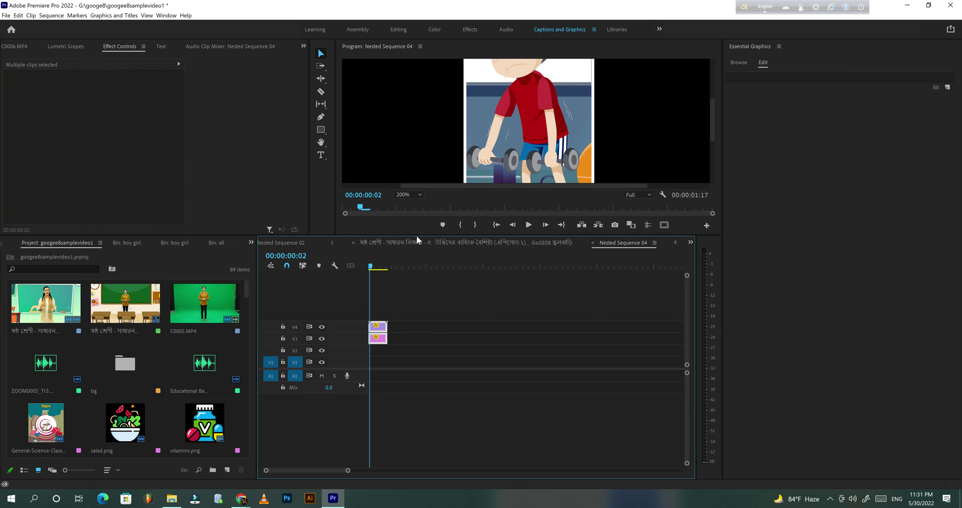
pyautogui.click(392, 242)
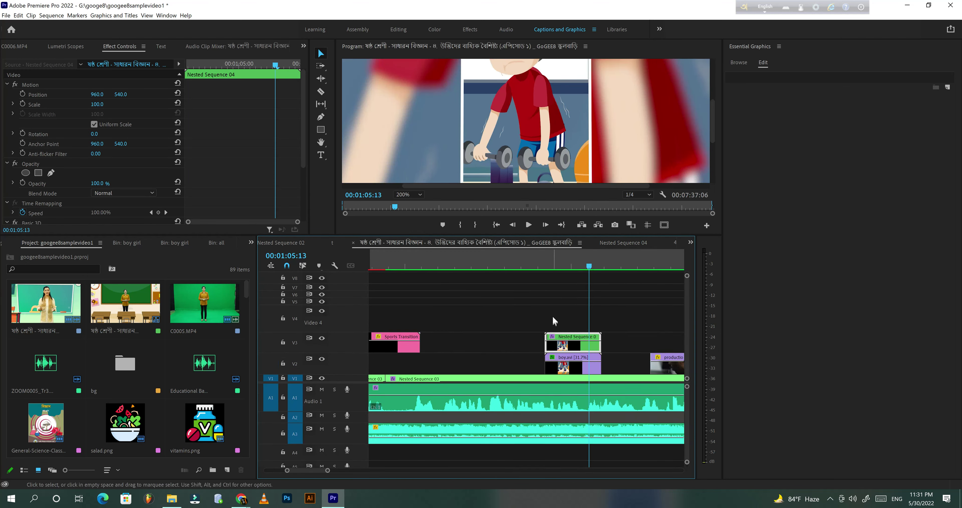
pyautogui.click(559, 263)
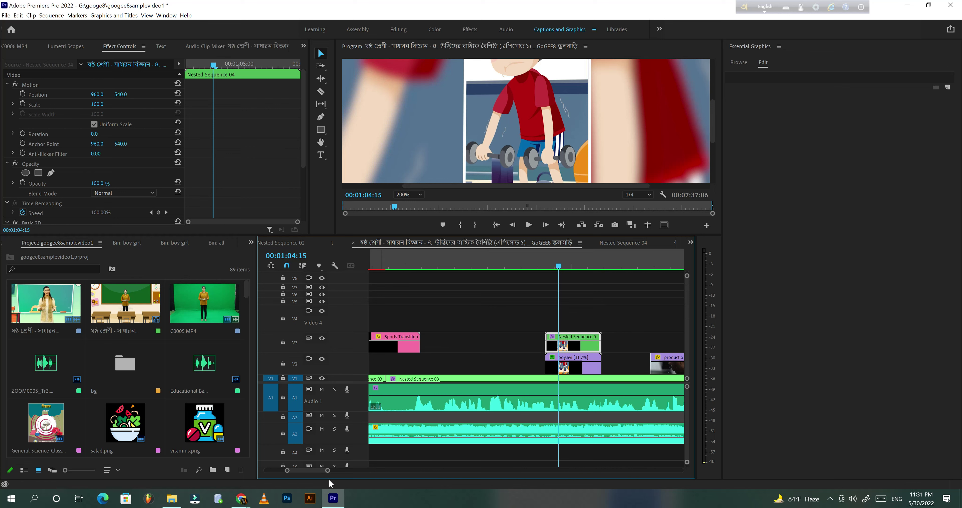
pyautogui.moveTo(328, 470)
pyautogui.mouseDown()
pyautogui.moveTo(372, 474)
pyautogui.moveTo(328, 474)
pyautogui.mouseUp()
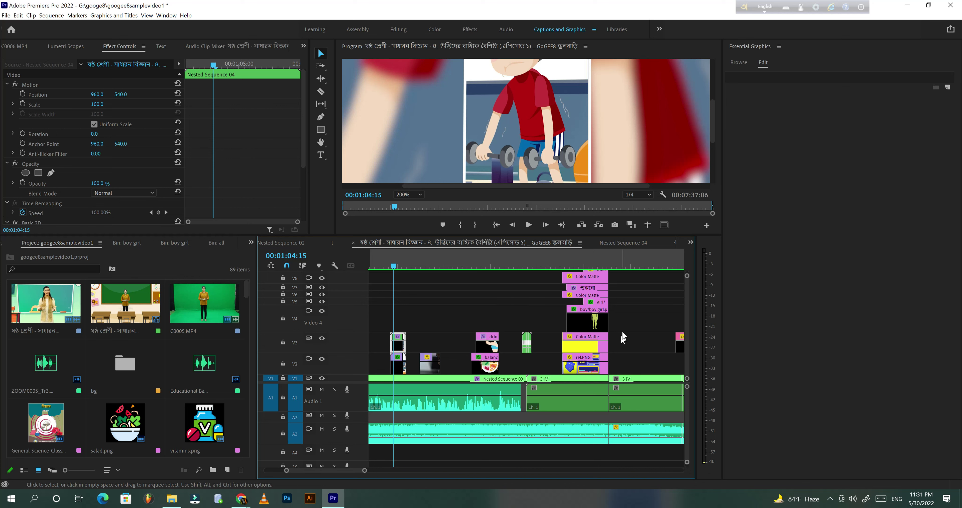
pyautogui.moveTo(626, 355)
pyautogui.mouseDown()
pyautogui.moveTo(624, 317)
pyautogui.moveTo(594, 271)
pyautogui.mouseUp()
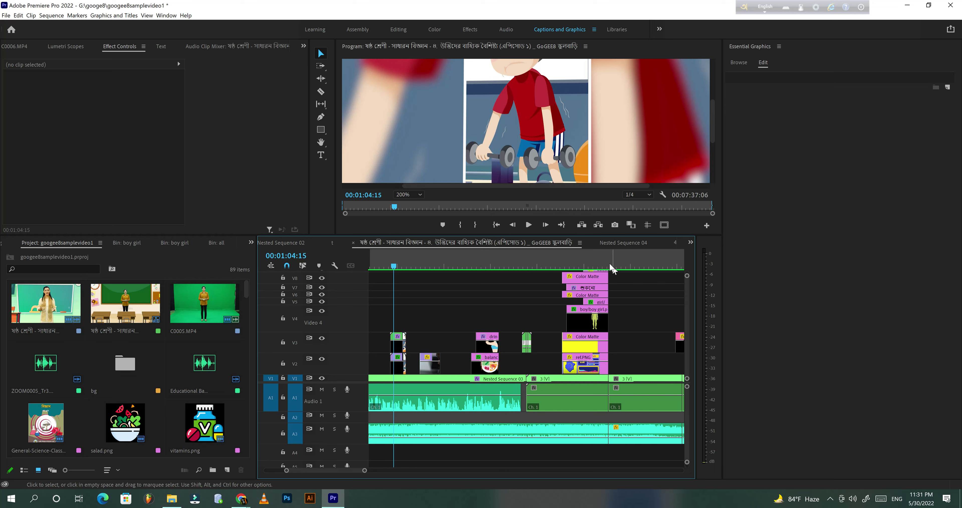
pyautogui.click(398, 267)
pyautogui.press('space')
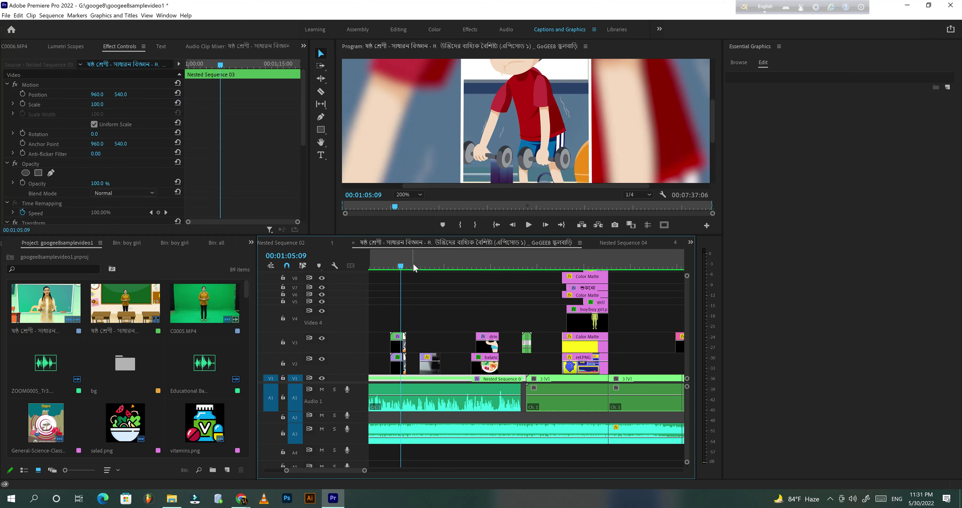
# Fit the Program view, play through to about 00:01:11:15, then return to 00:01:10:19
pyautogui.click(410, 194)
pyautogui.click(409, 200)
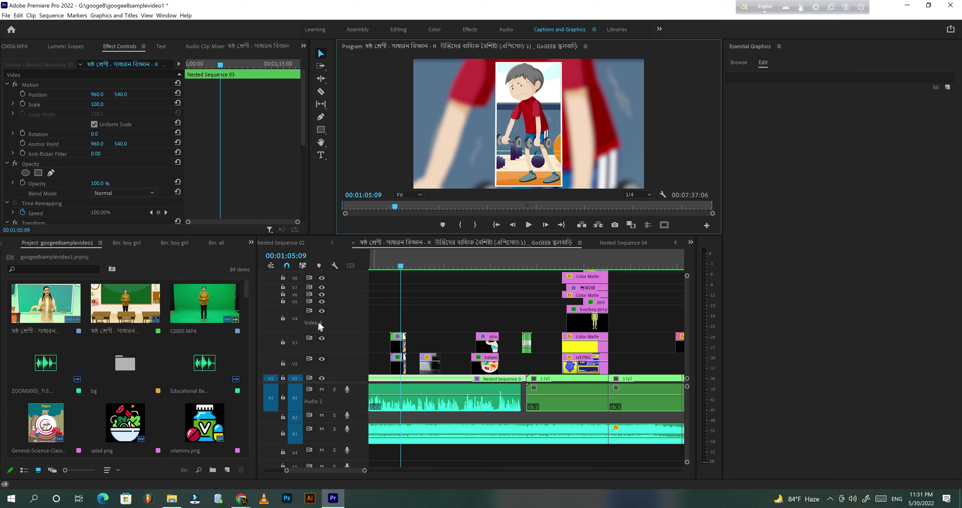
pyautogui.click(528, 224)
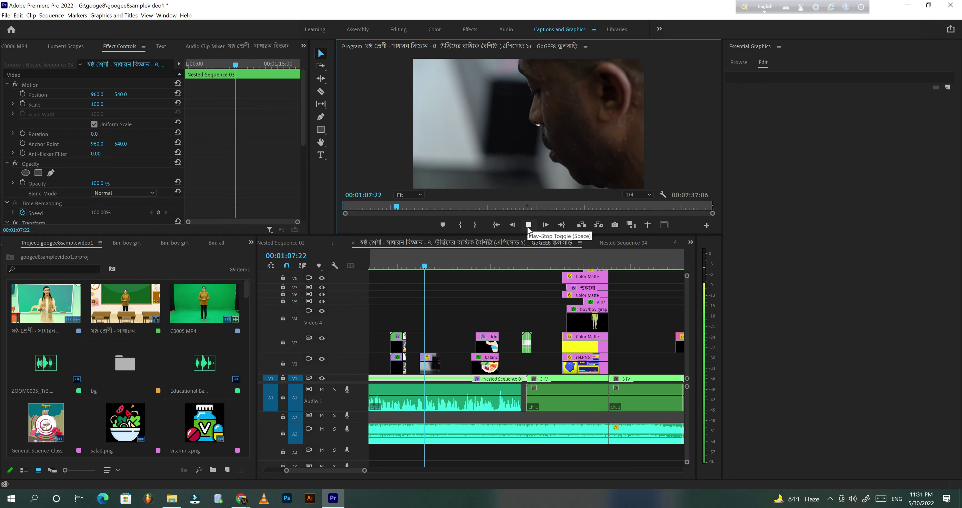
pyautogui.click(523, 227)
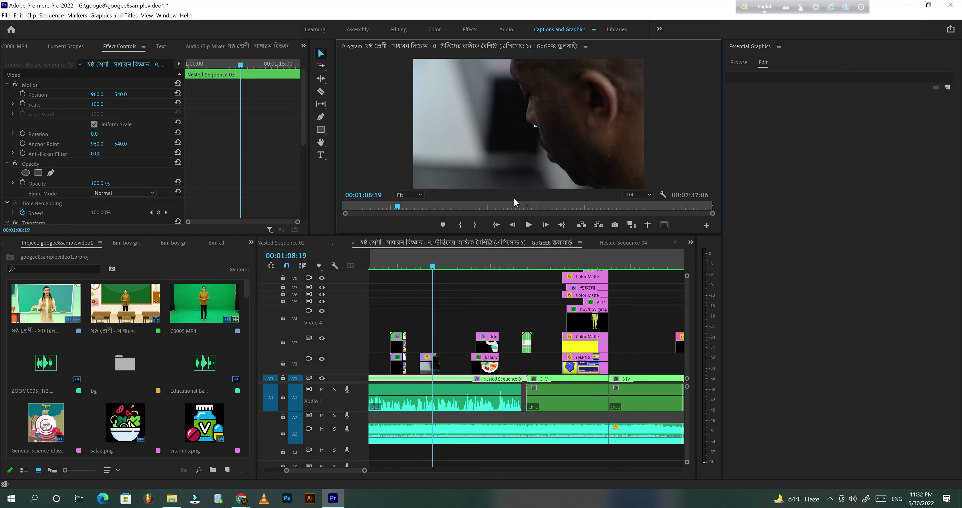
pyautogui.click(528, 225)
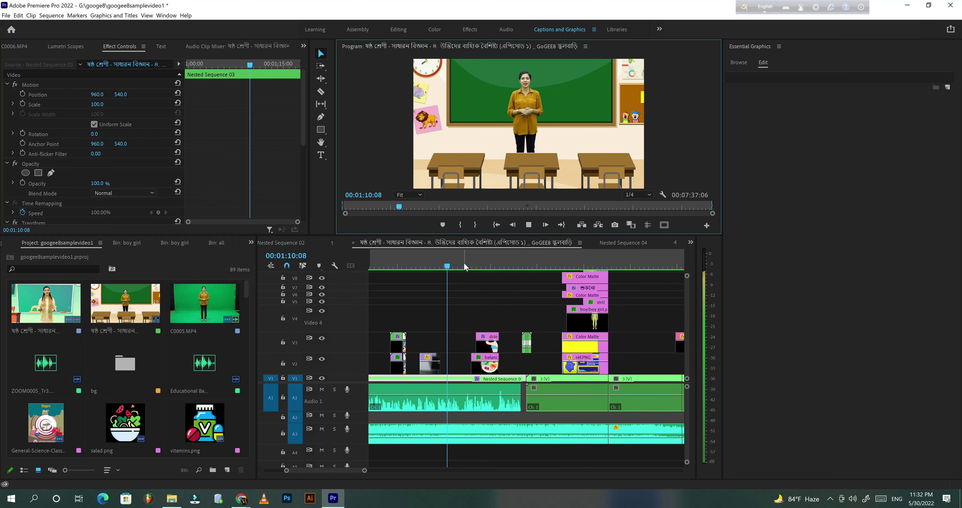
pyautogui.press('space')
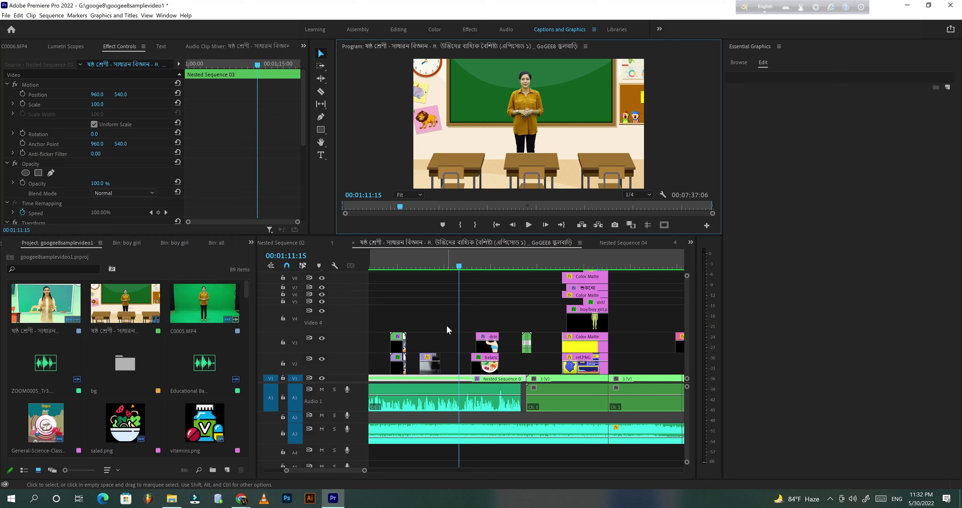
pyautogui.click(528, 225)
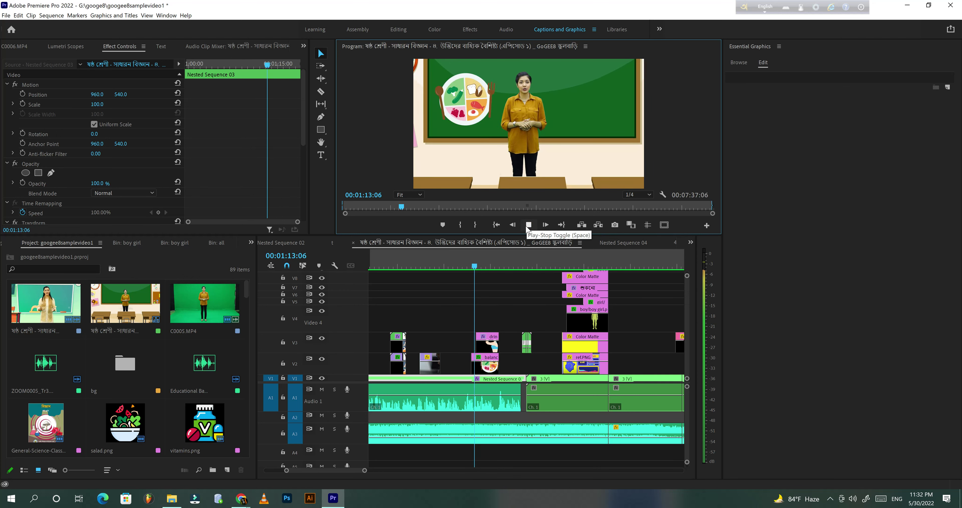
pyautogui.click(528, 225)
pyautogui.click(451, 260)
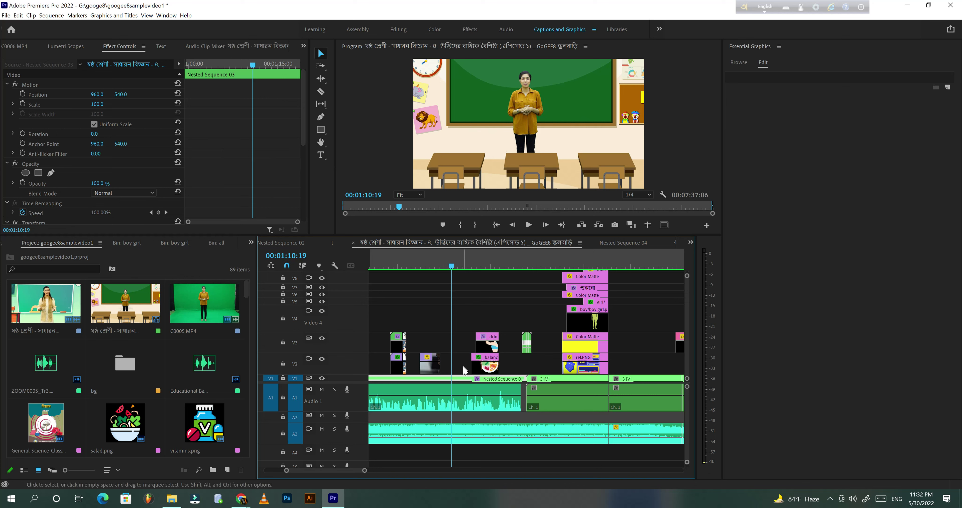
pyautogui.scroll(-3, 236, 183)
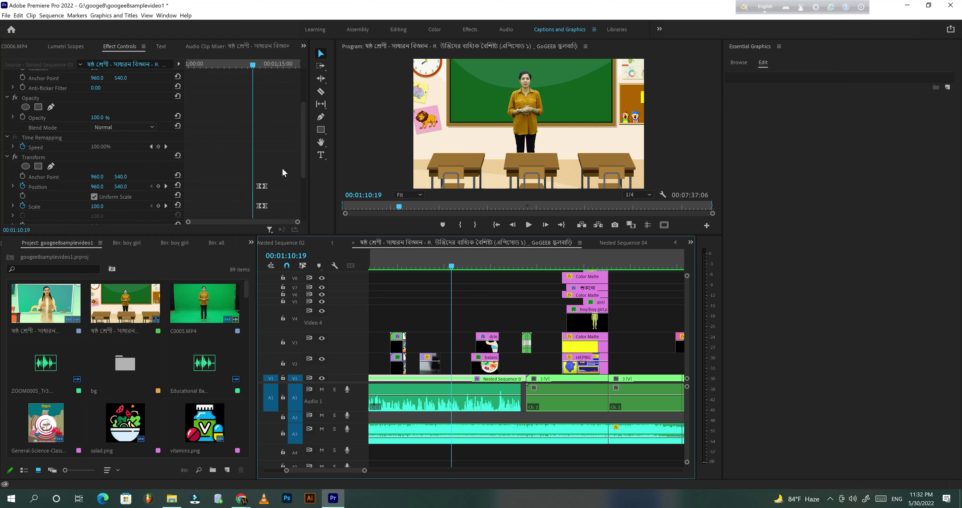
# Drag the teacher shot's Position and Scale keyframes later in the Transform effect
pyautogui.scroll(-1, 282, 169)
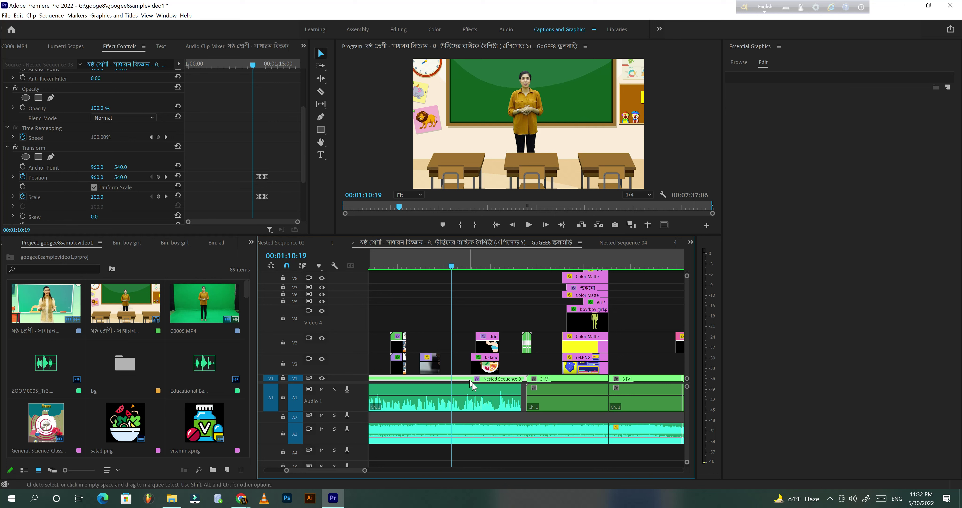
pyautogui.click(257, 177)
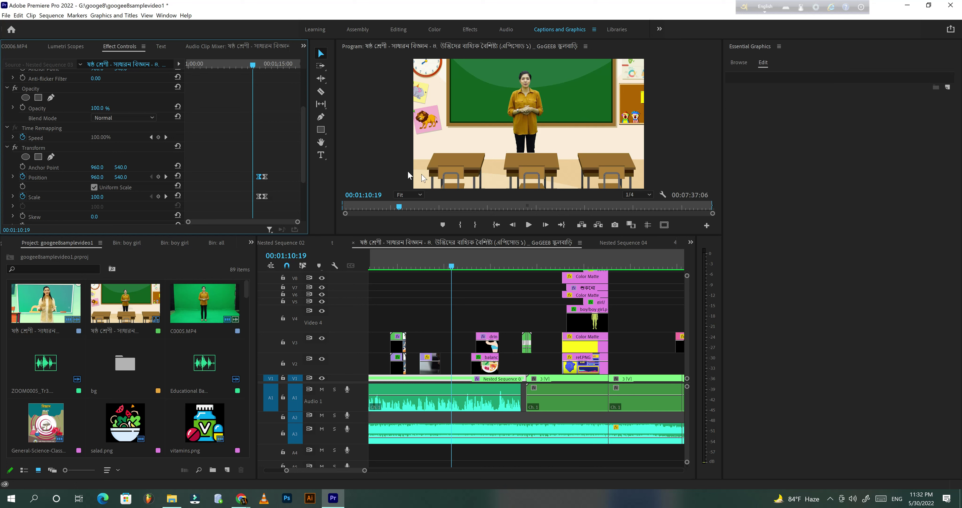
pyautogui.moveTo(248, 165)
pyautogui.mouseDown()
pyautogui.moveTo(260, 211)
pyautogui.moveTo(258, 196)
pyautogui.mouseUp()
pyautogui.press('space')
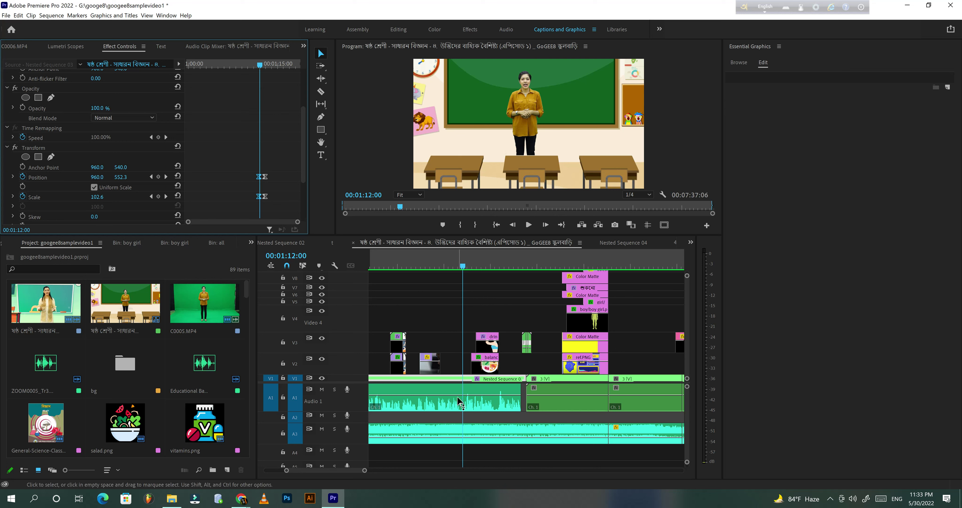
# Reselect the Nested Sequence 03 clip and play the zoom from 00:01:12:00
pyautogui.click(465, 407)
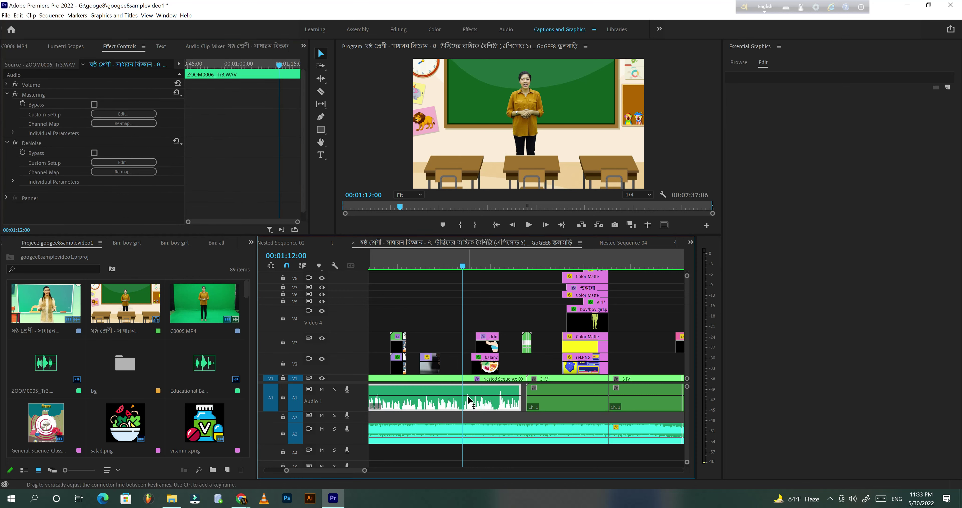
pyautogui.click(453, 362)
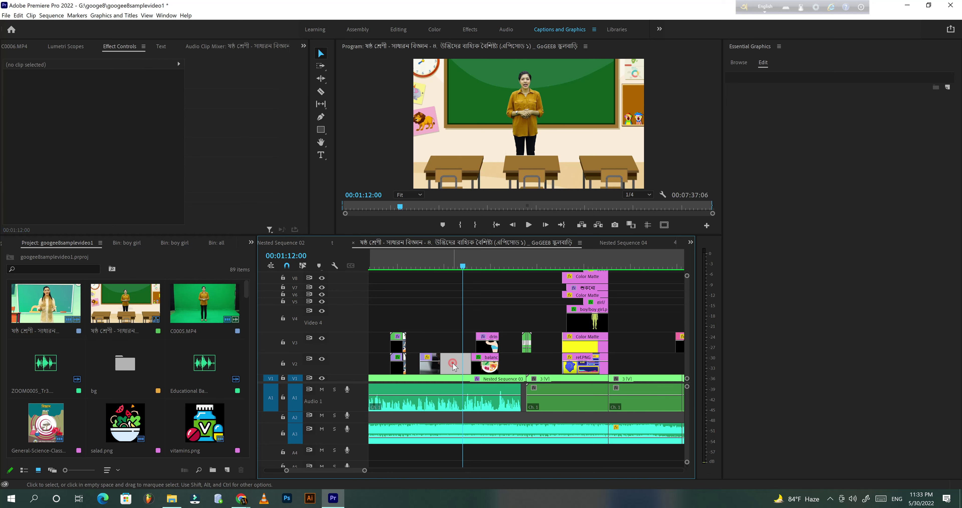
pyautogui.click(465, 381)
pyautogui.scroll(-3, 276, 172)
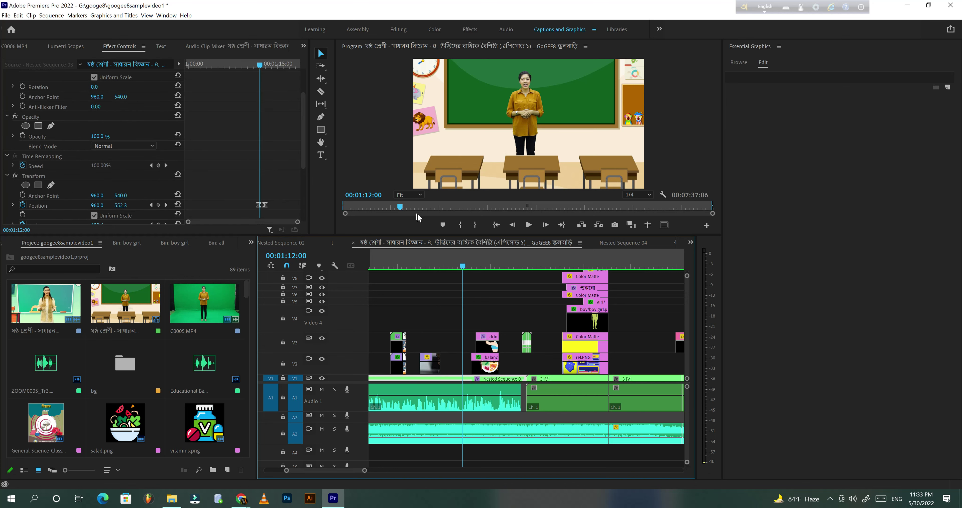
pyautogui.click(528, 224)
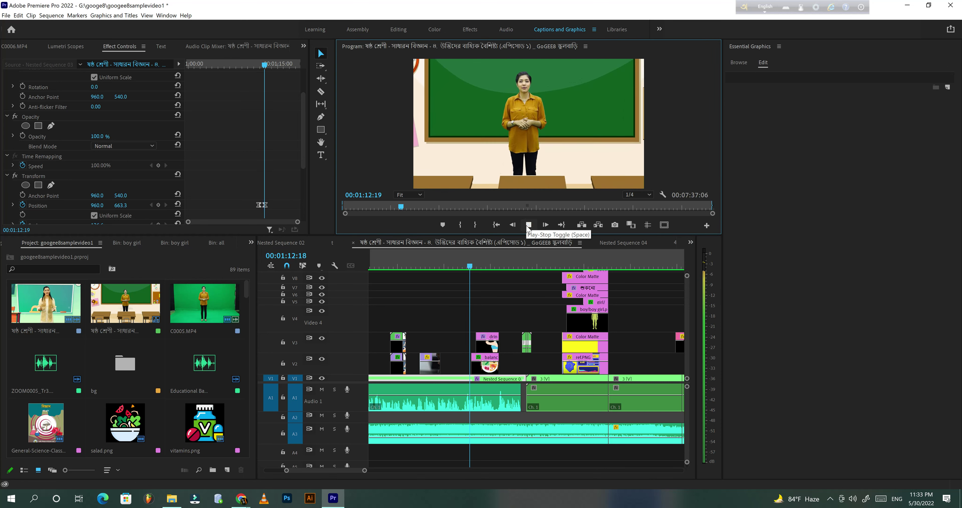
pyautogui.click(528, 224)
pyautogui.scroll(-6, 277, 149)
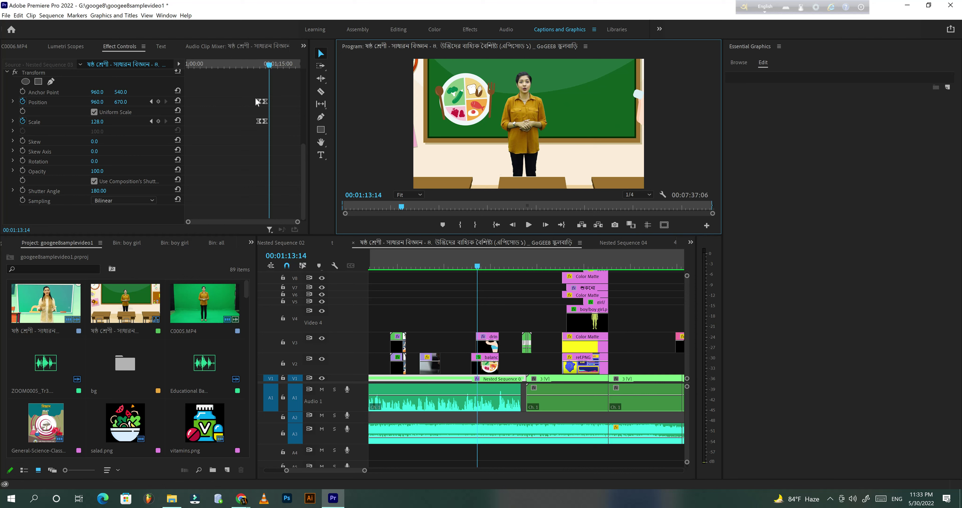
pyautogui.moveTo(267, 64); pyautogui.dragTo(262, 64)
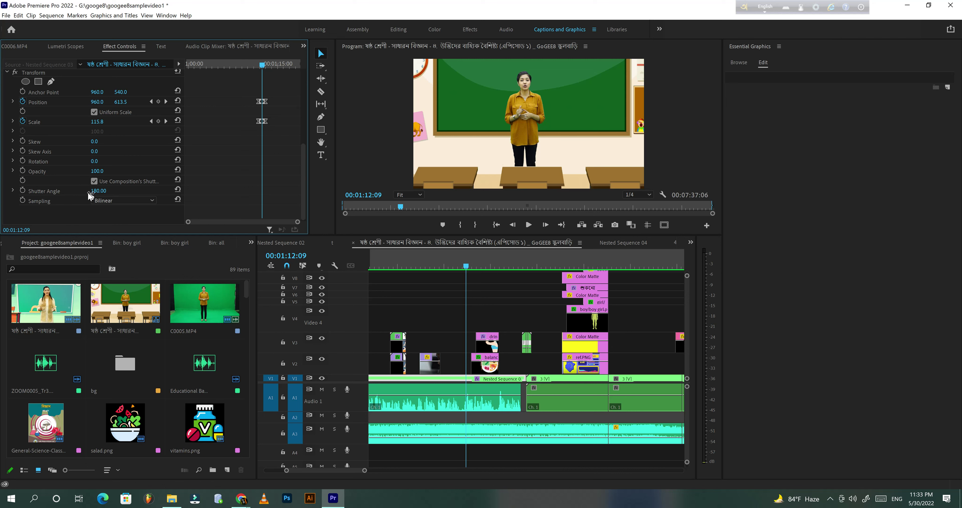
pyautogui.click(44, 191)
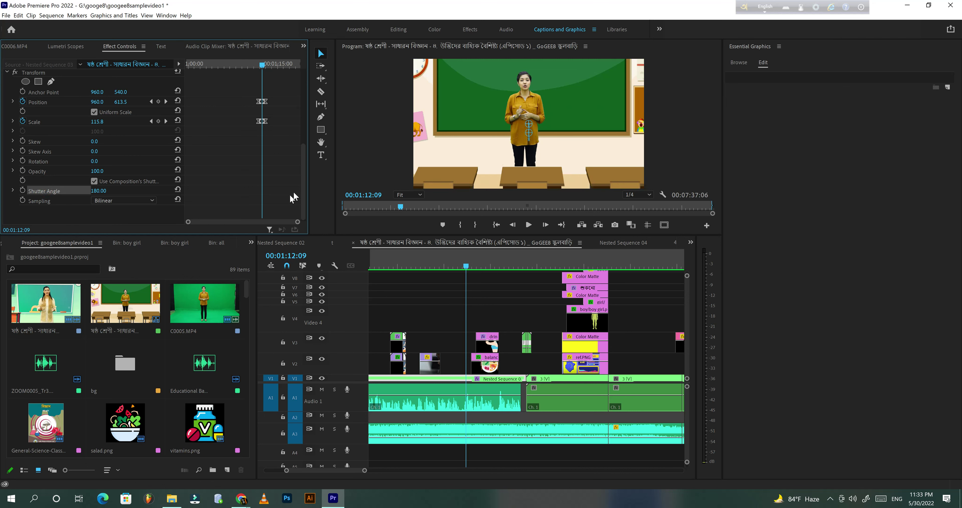
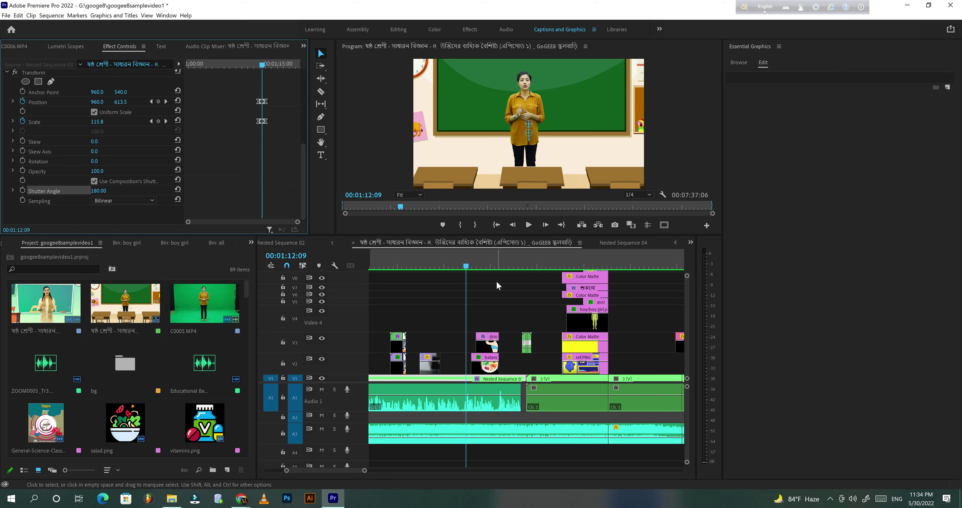
# Enlarge the presenter to scale 358.2 from 1:11:23 and preview the zoom-in animation
pyautogui.click(531, 227)
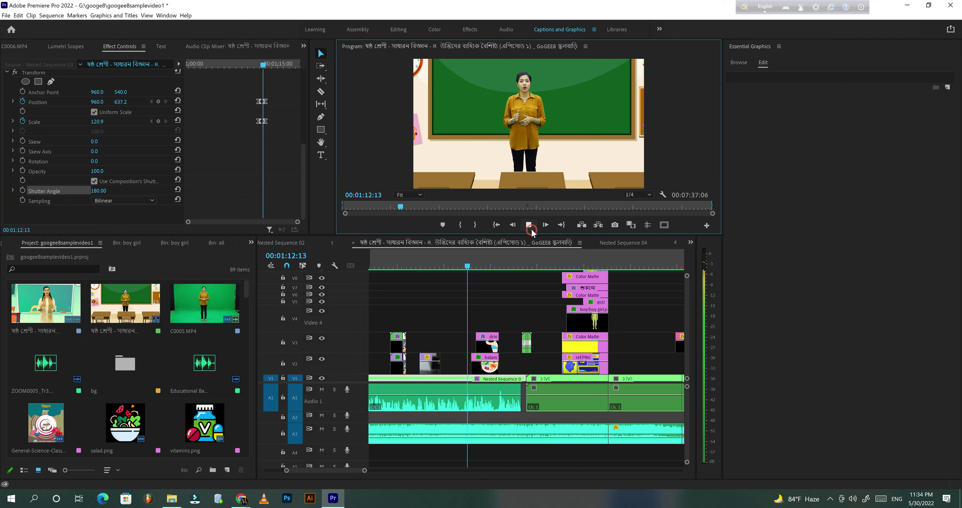
pyautogui.click(531, 227)
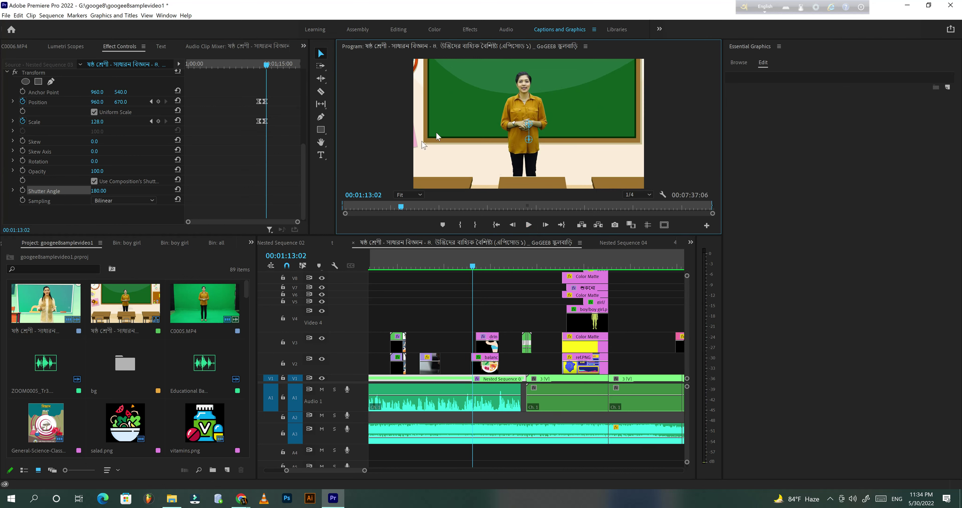
pyautogui.click(265, 64)
pyautogui.moveTo(264, 64); pyautogui.dragTo(260, 64)
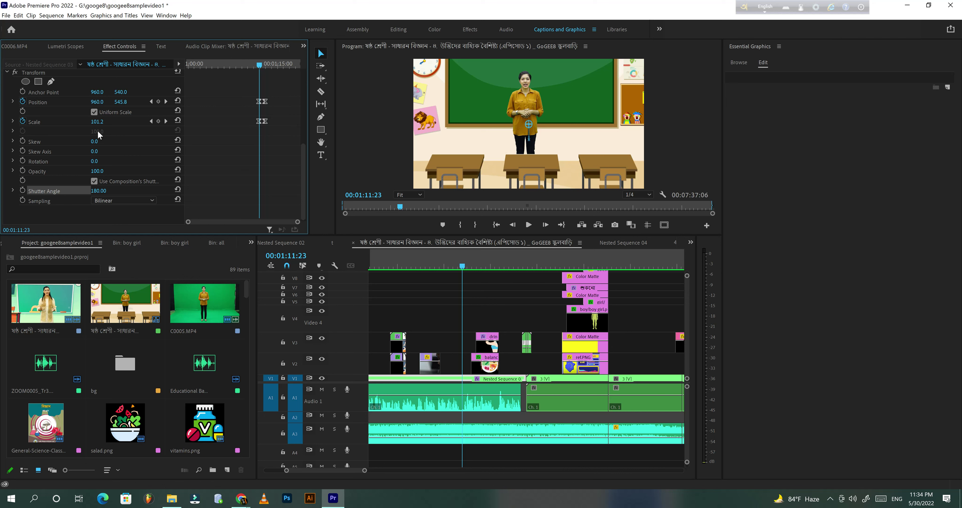
pyautogui.moveTo(98, 122); pyautogui.dragTo(157, 121)
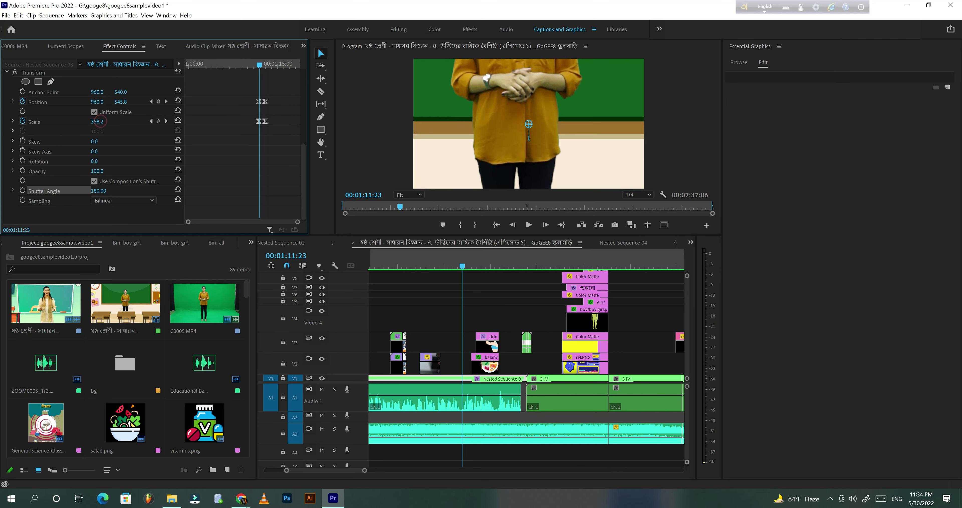
pyautogui.click(257, 64)
pyautogui.press('space')
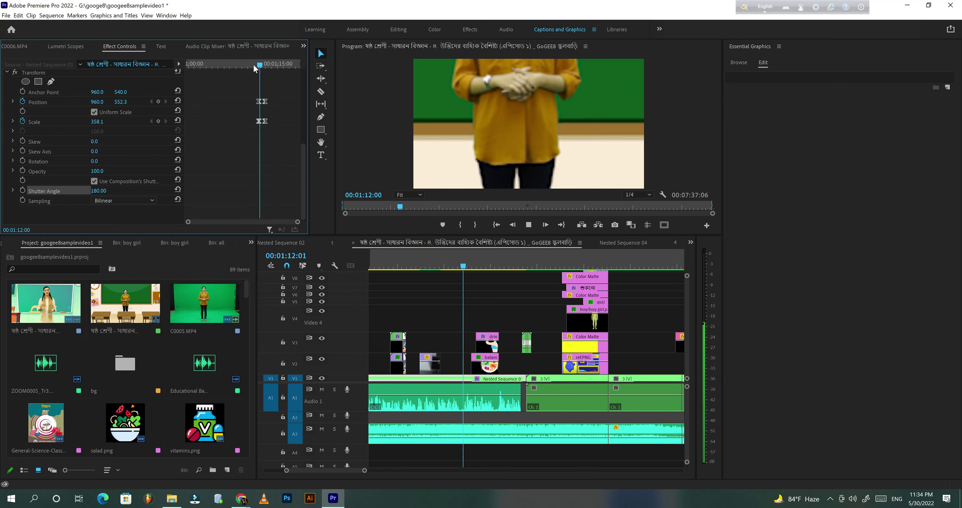
pyautogui.press('space')
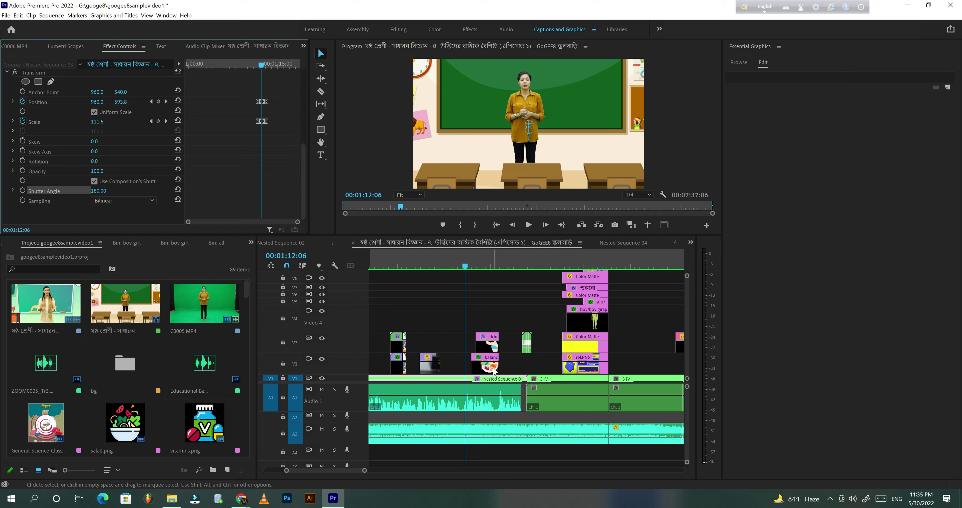
# Review the balanced-diet.png and drink-water.png graphics from 1:09:22 to 1:15:10, then bring up the Clip menu
pyautogui.click(529, 225)
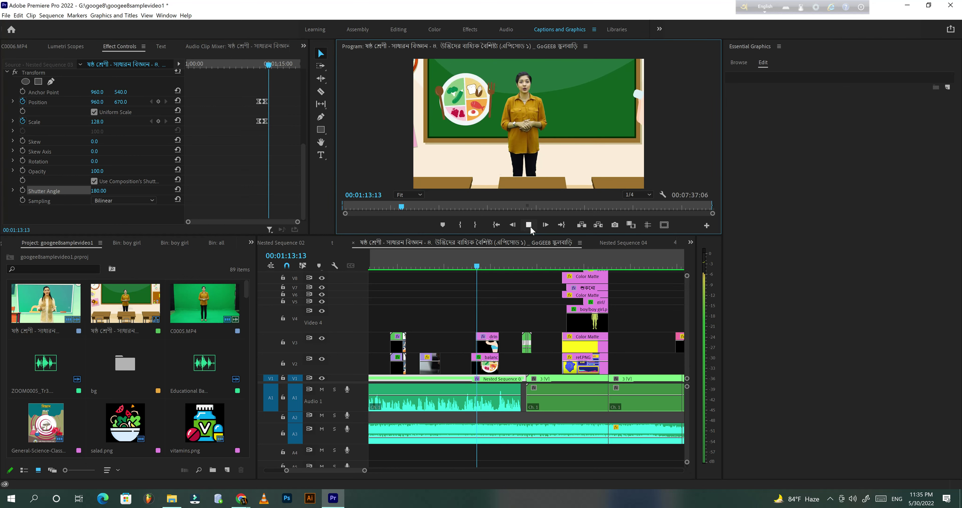
pyautogui.click(530, 226)
pyautogui.click(480, 366)
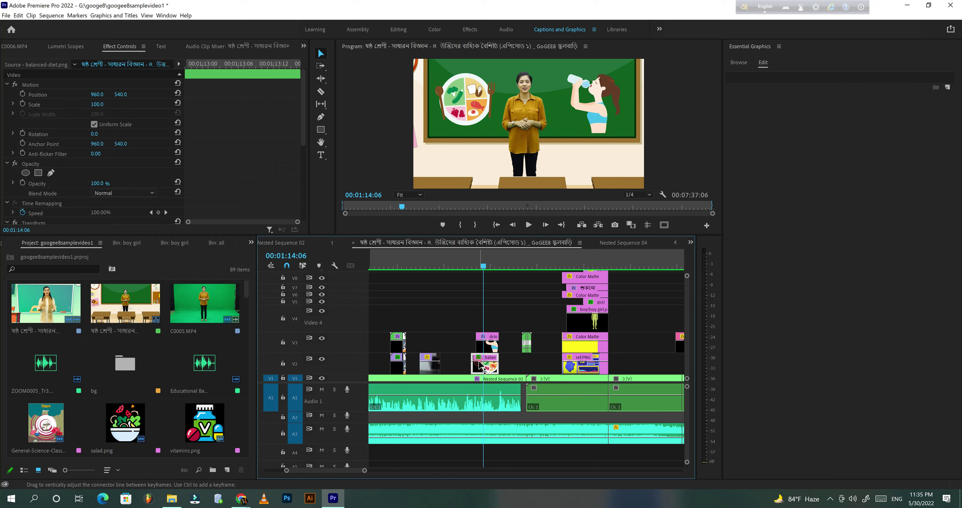
pyautogui.click(482, 348)
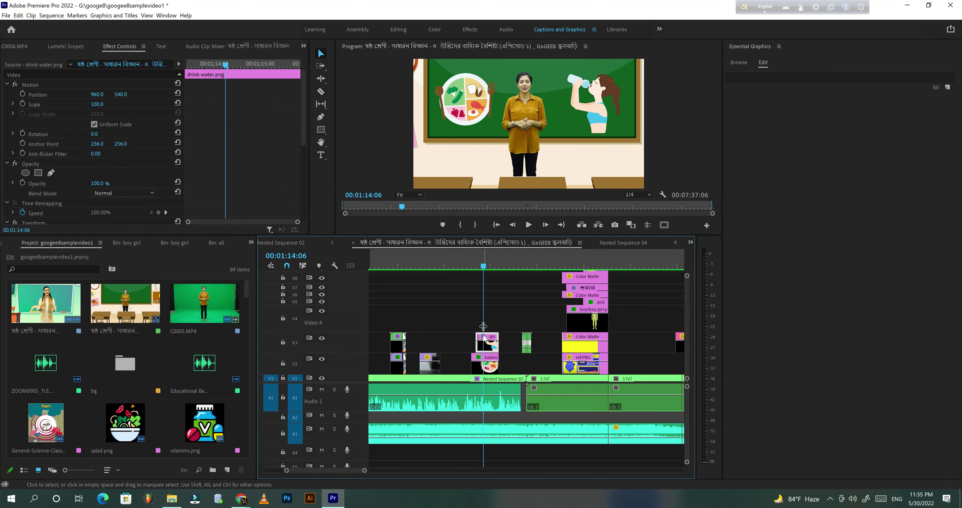
pyautogui.moveTo(483, 267); pyautogui.dragTo(469, 266)
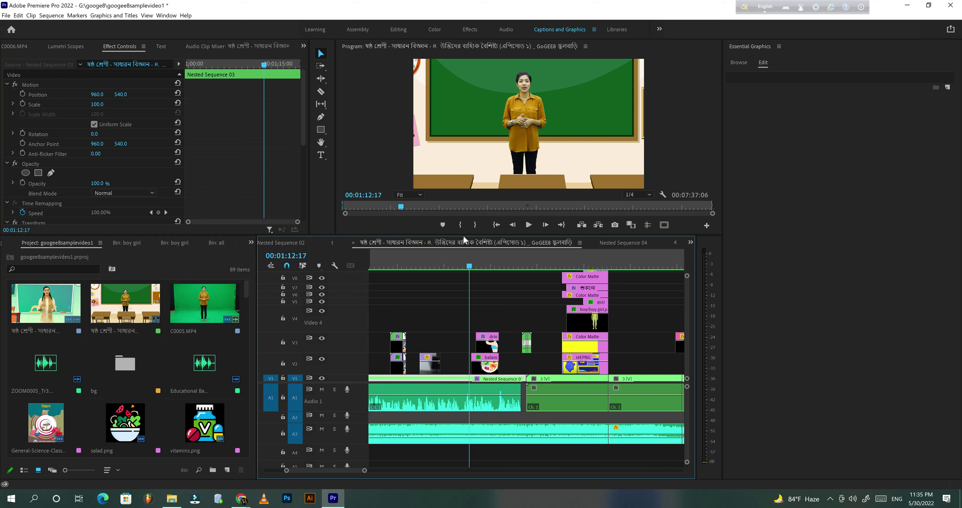
pyautogui.click(444, 261)
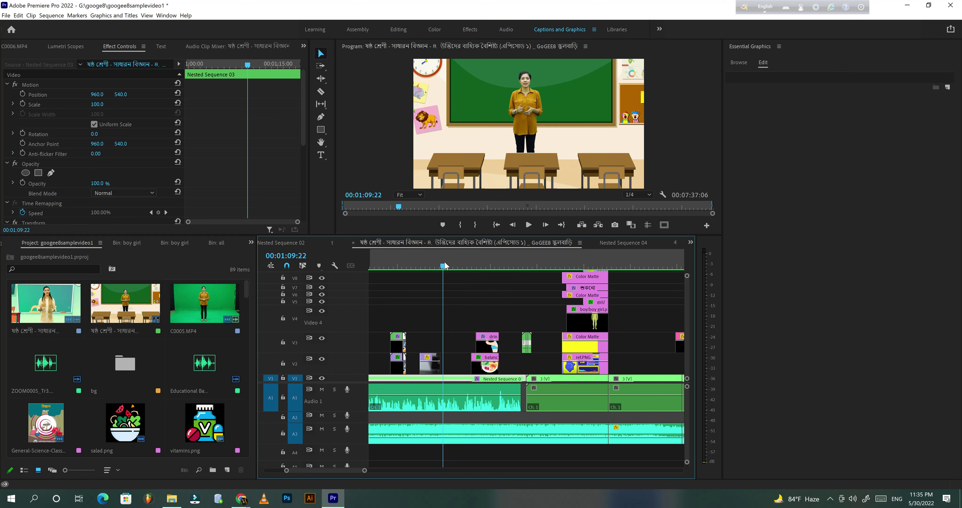
pyautogui.press('space')
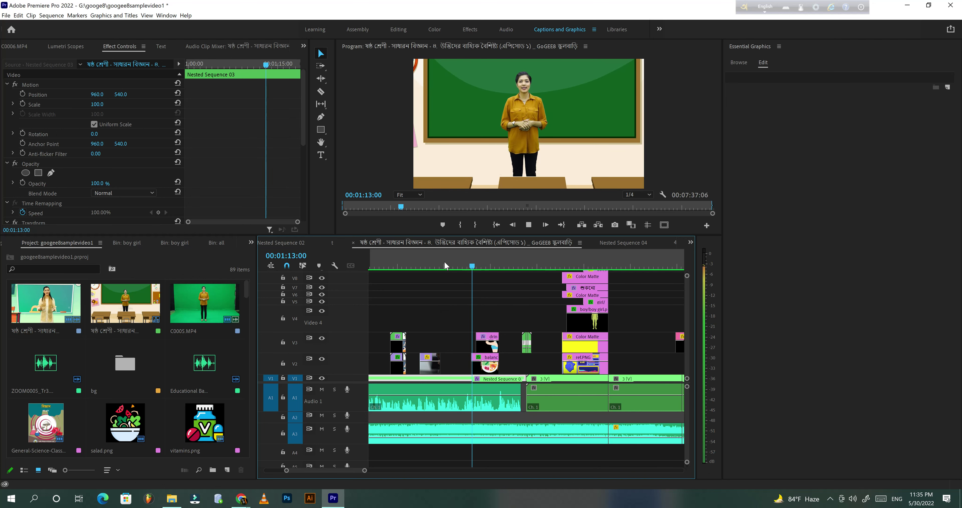
pyautogui.press('space')
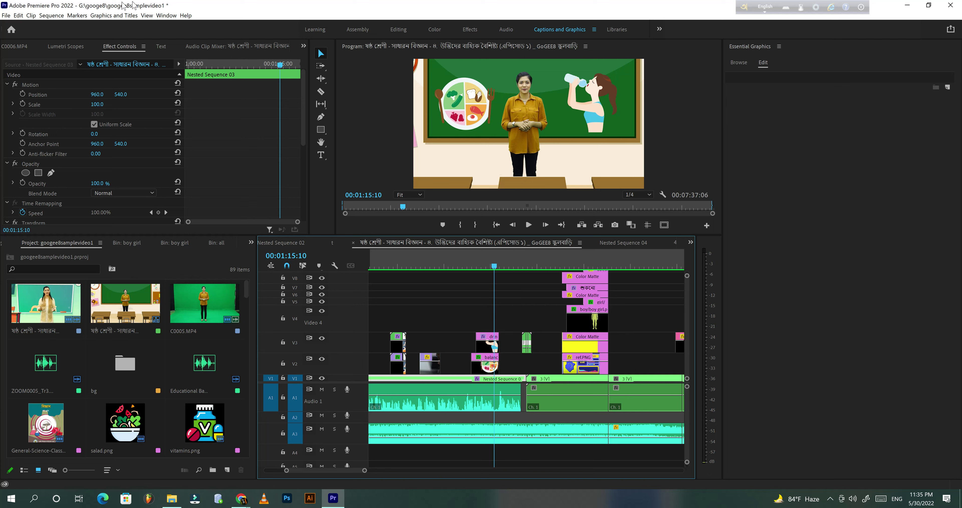
pyautogui.click(31, 16)
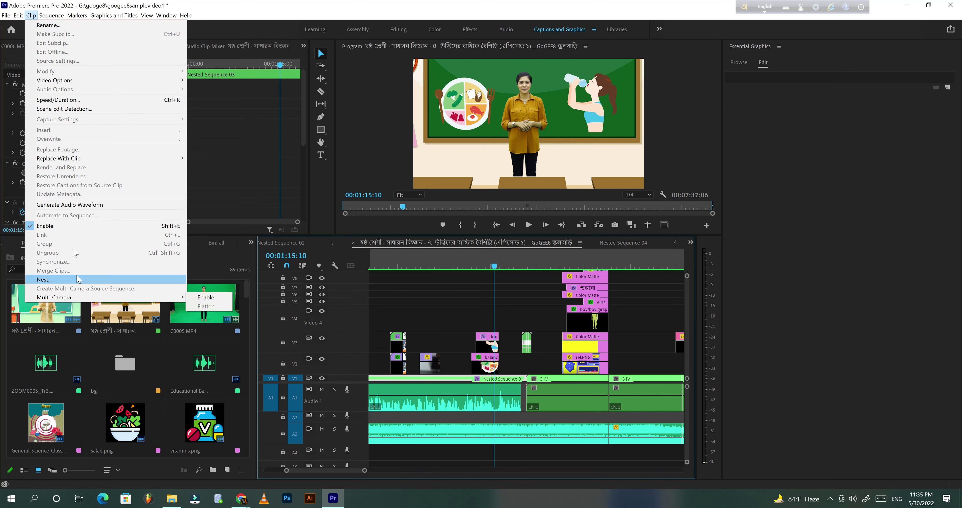
# Select the drink-water.png clip and dismiss the Clip menu
pyautogui.click(482, 350)
pyautogui.click(36, 17)
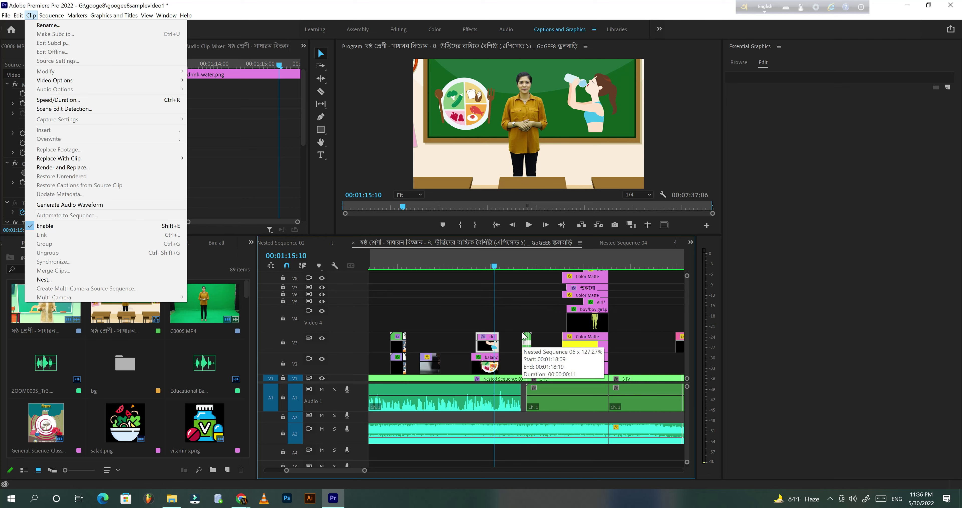
pyautogui.click(495, 272)
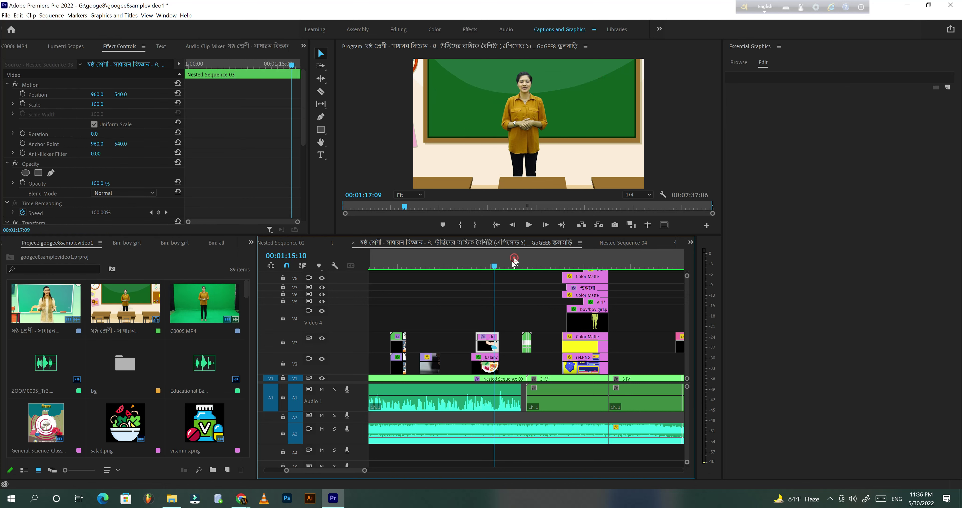
# Play from 1:14:23 to the stats card at 1:23:12 and enlarge the timeline panel
pyautogui.click(490, 268)
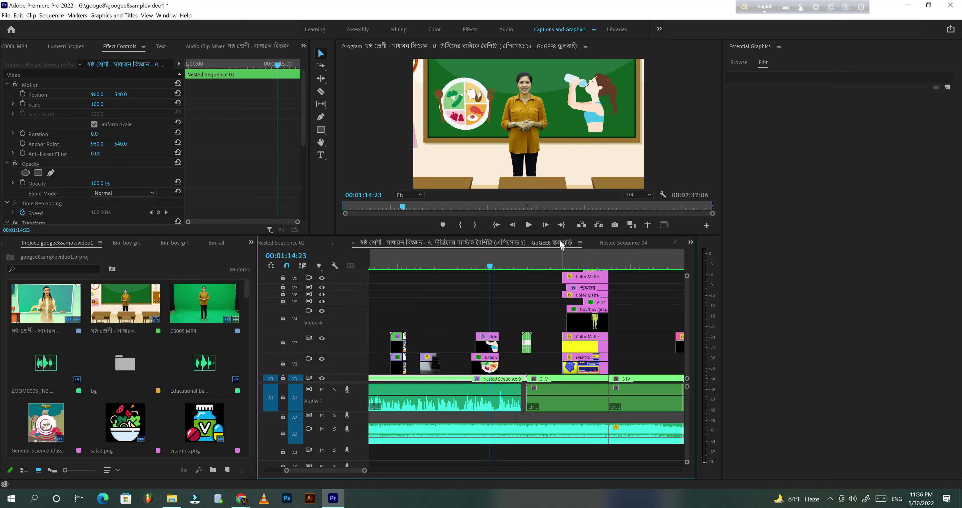
pyautogui.press('space')
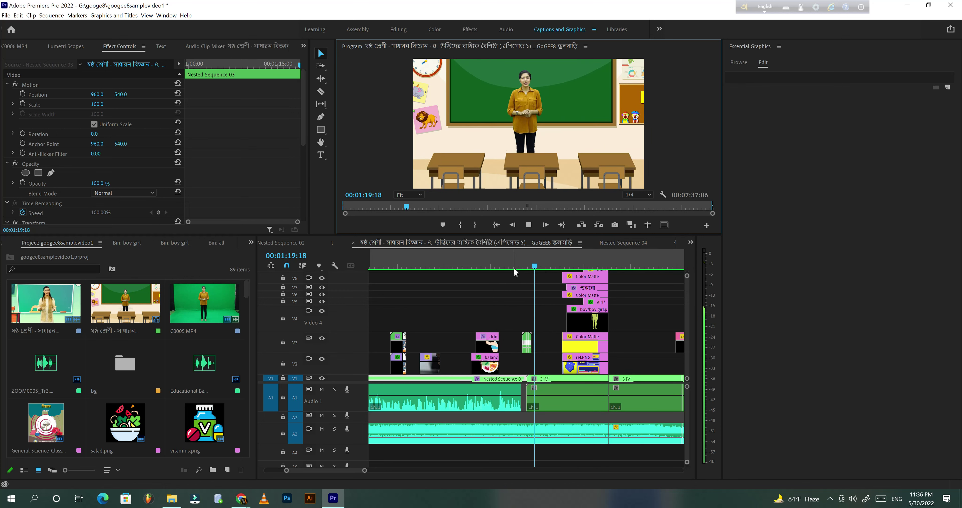
pyautogui.click(518, 267)
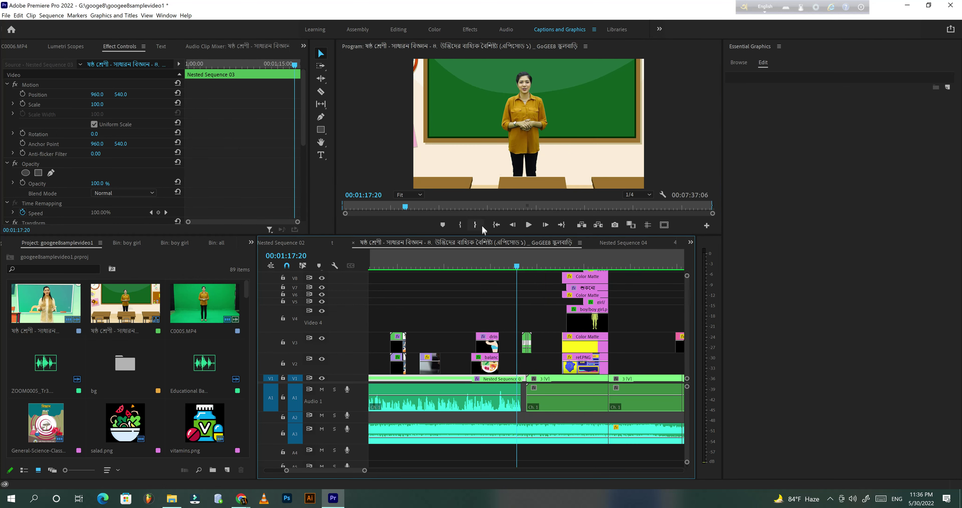
pyautogui.click(528, 225)
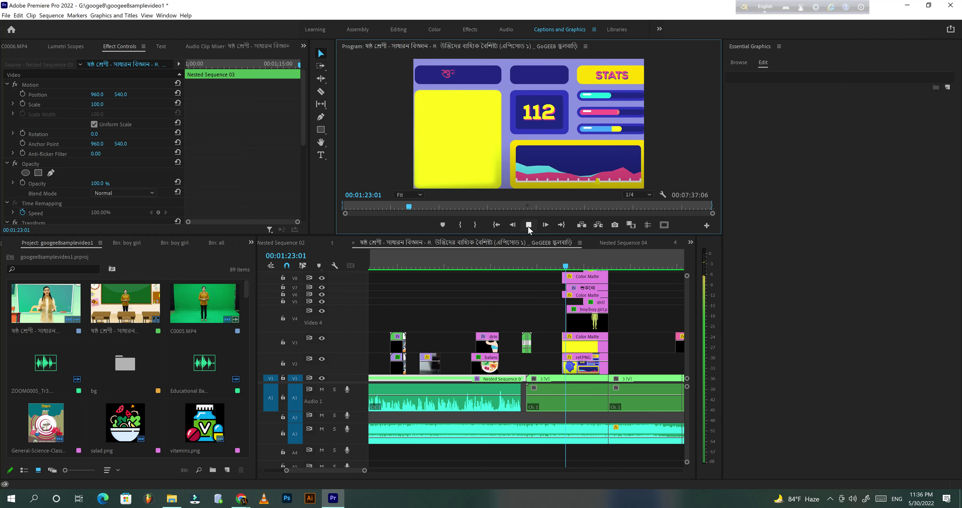
pyautogui.click(529, 224)
pyautogui.moveTo(645, 235); pyautogui.dragTo(646, 189)
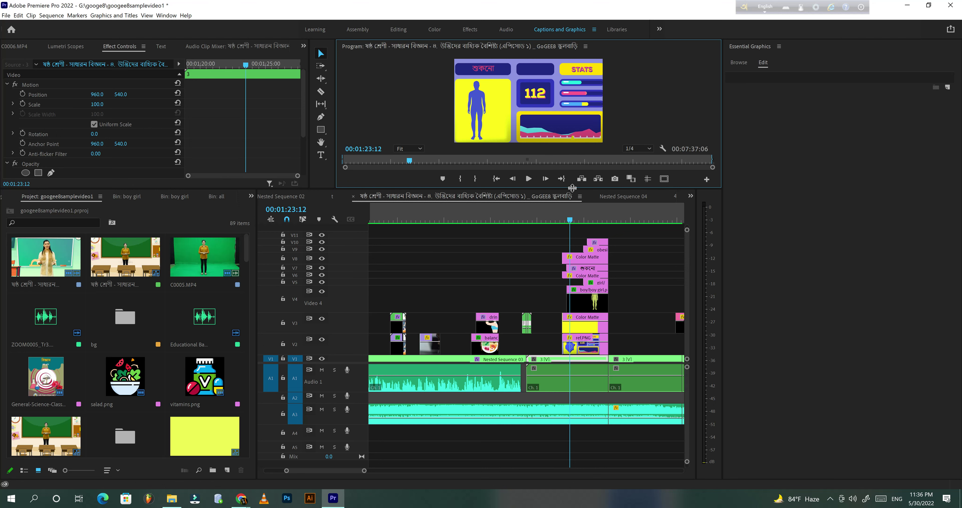
pyautogui.moveTo(572, 188); pyautogui.dragTo(572, 219)
pyautogui.click(583, 360)
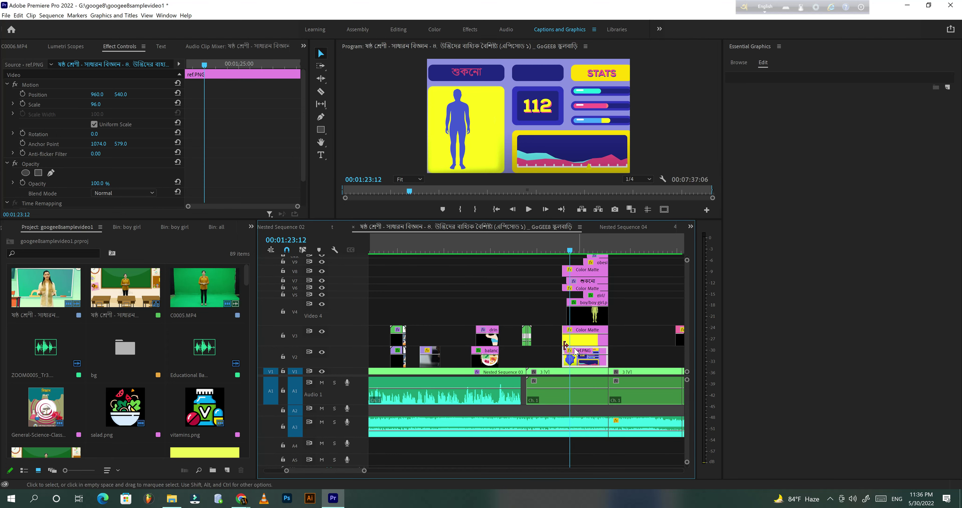
pyautogui.click(323, 331)
pyautogui.click(322, 303)
pyautogui.scroll(1, 322, 304)
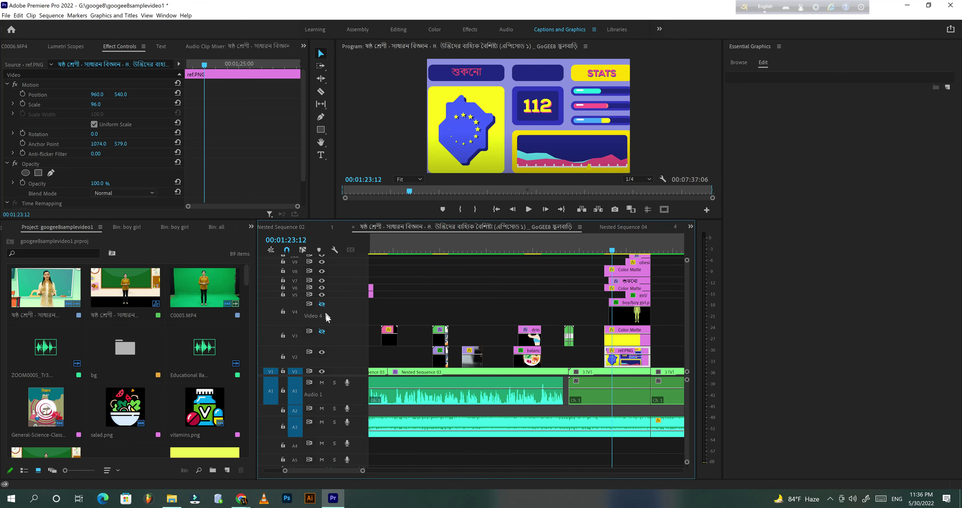
pyautogui.scroll(-1, 330, 300)
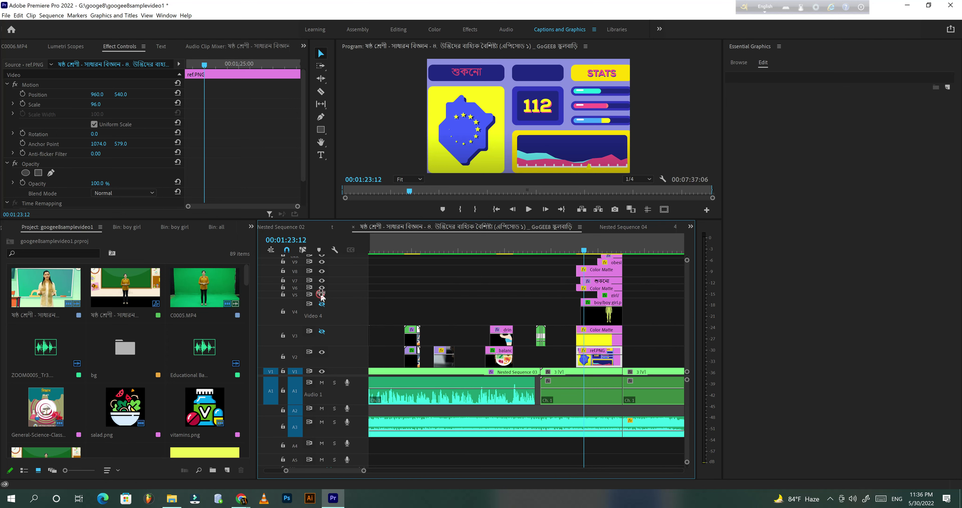
pyautogui.click(321, 287)
pyautogui.click(322, 280)
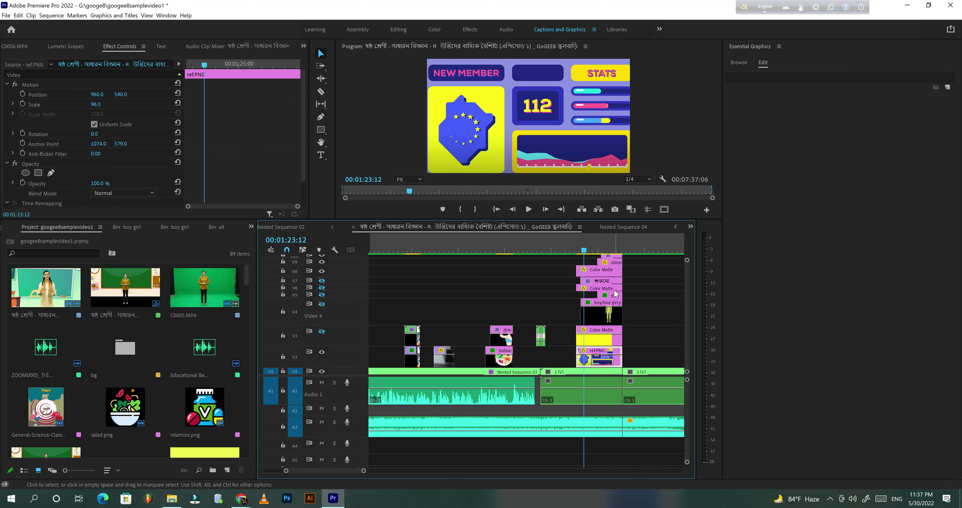
pyautogui.click(322, 332)
pyautogui.click(322, 303)
pyautogui.click(322, 287)
pyautogui.click(322, 279)
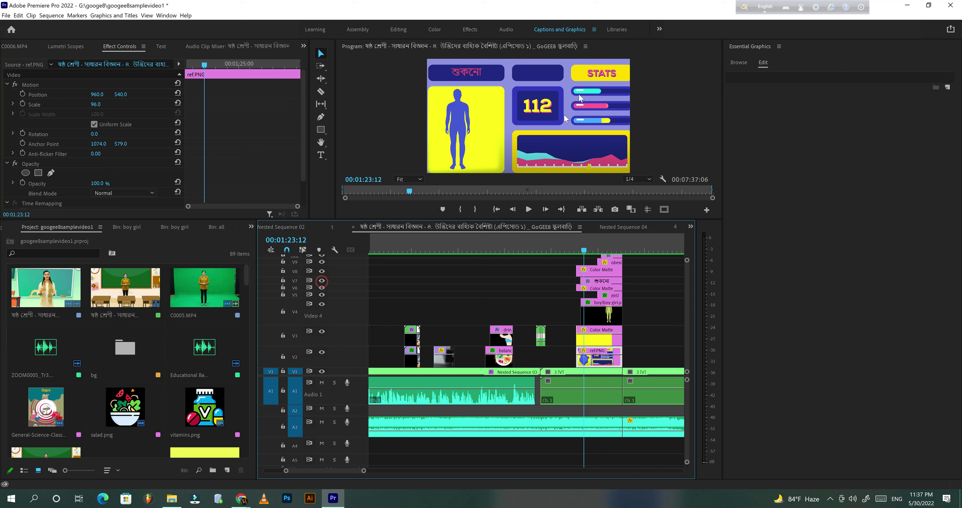
pyautogui.click(608, 316)
pyautogui.click(321, 304)
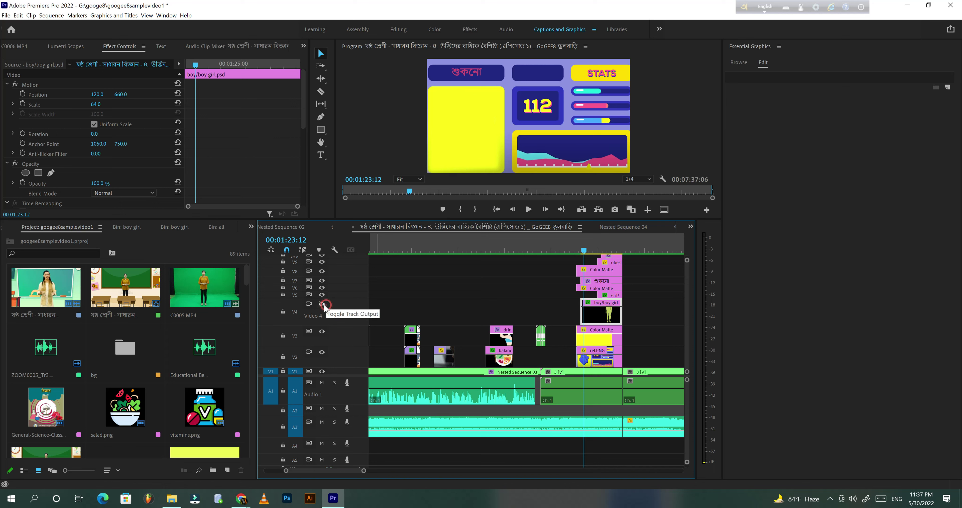
pyautogui.click(321, 303)
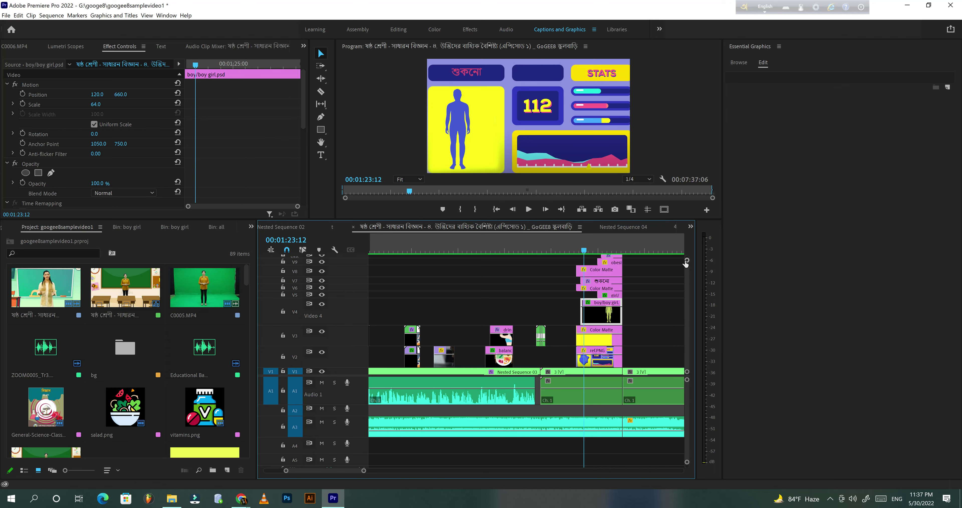
pyautogui.scroll(1, 685, 264)
pyautogui.click(598, 286)
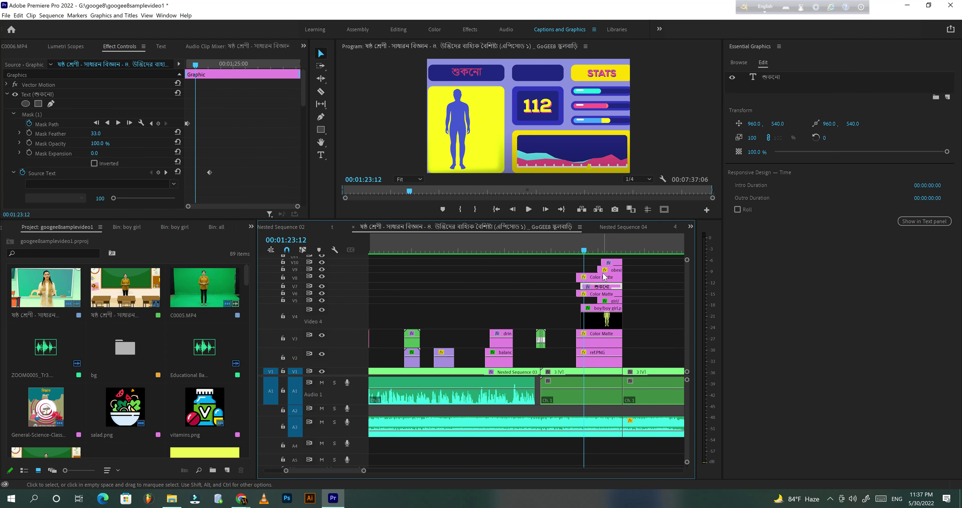
pyautogui.moveTo(586, 248); pyautogui.dragTo(582, 251)
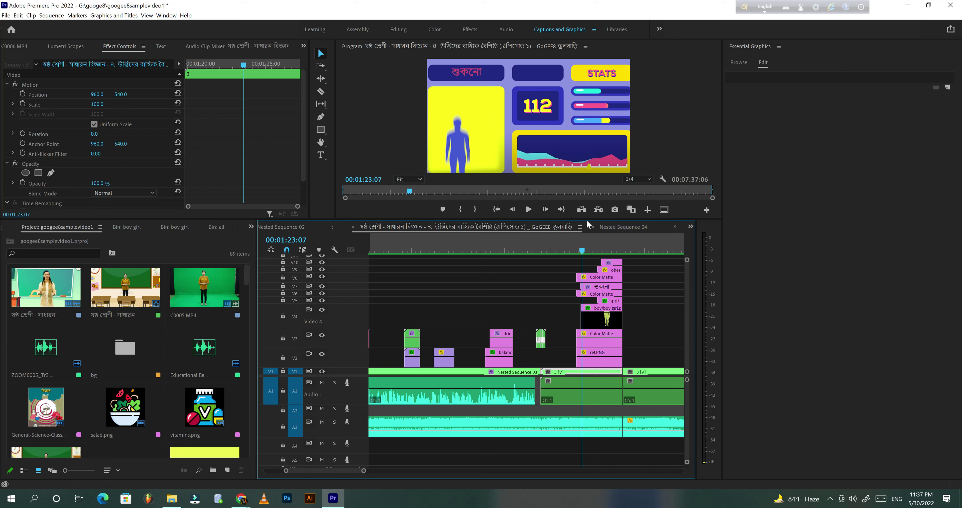
pyautogui.click(529, 209)
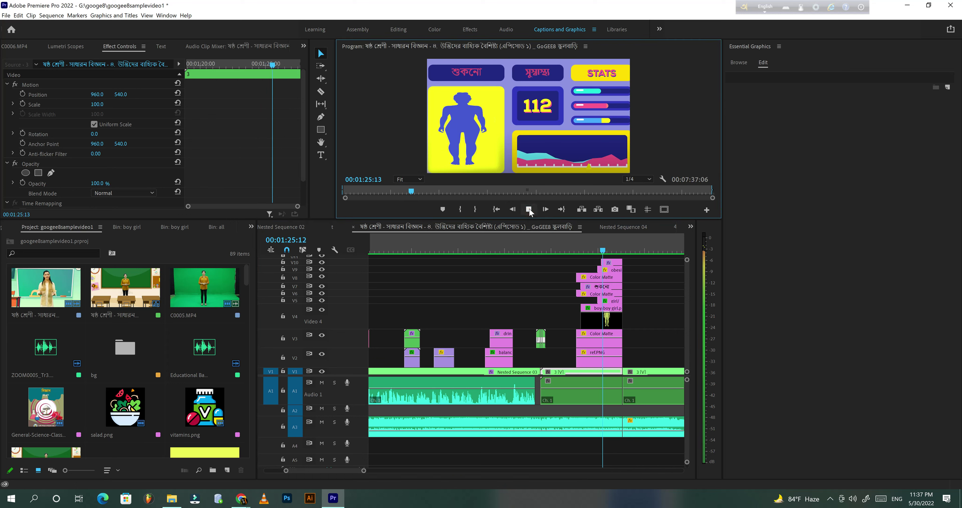
pyautogui.press('space')
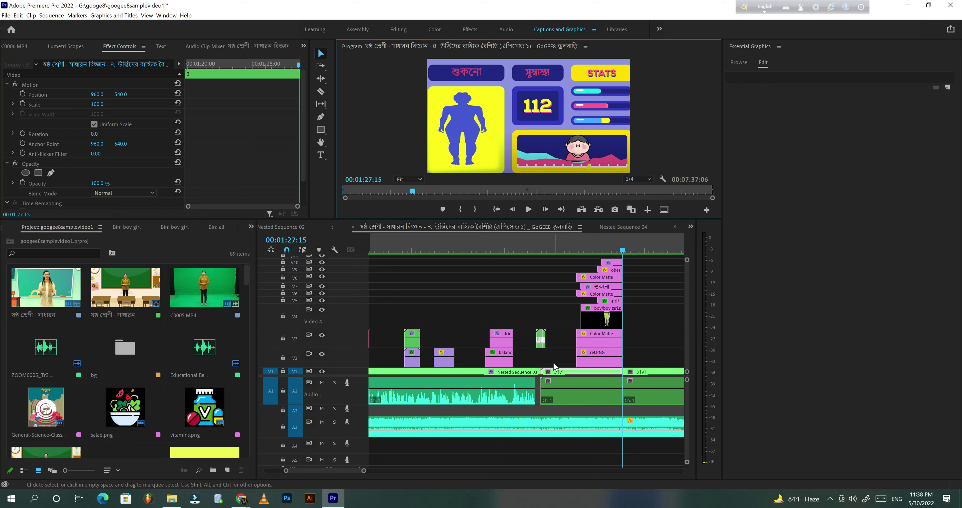
pyautogui.moveTo(364, 470); pyautogui.dragTo(387, 470)
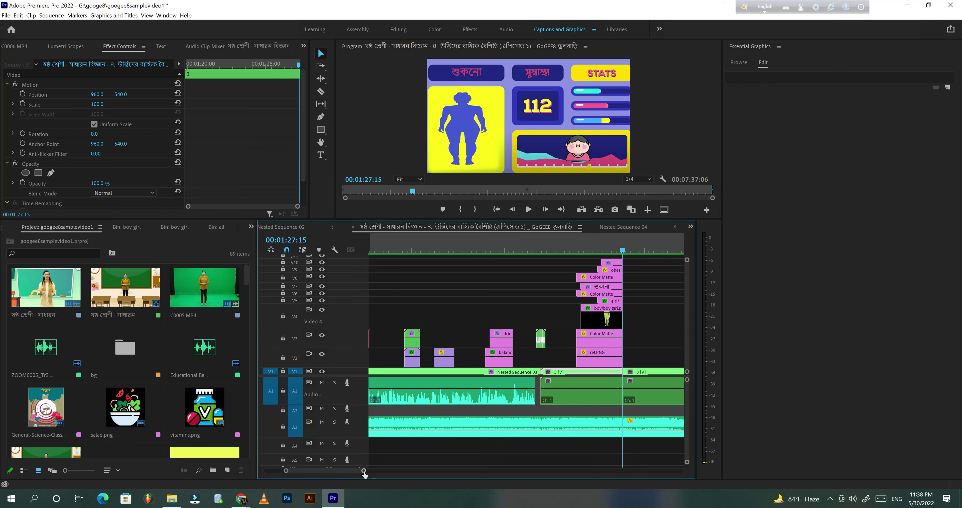
pyautogui.click(529, 209)
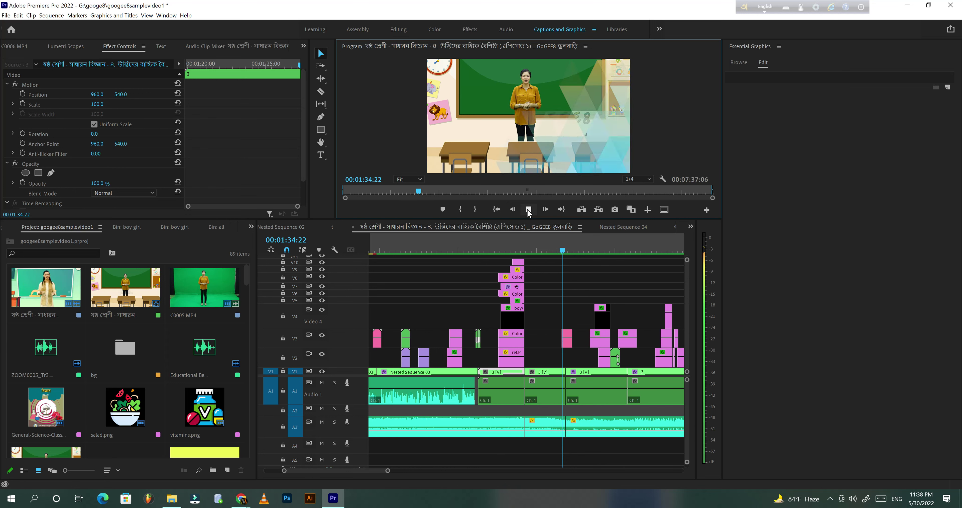
pyautogui.click(529, 210)
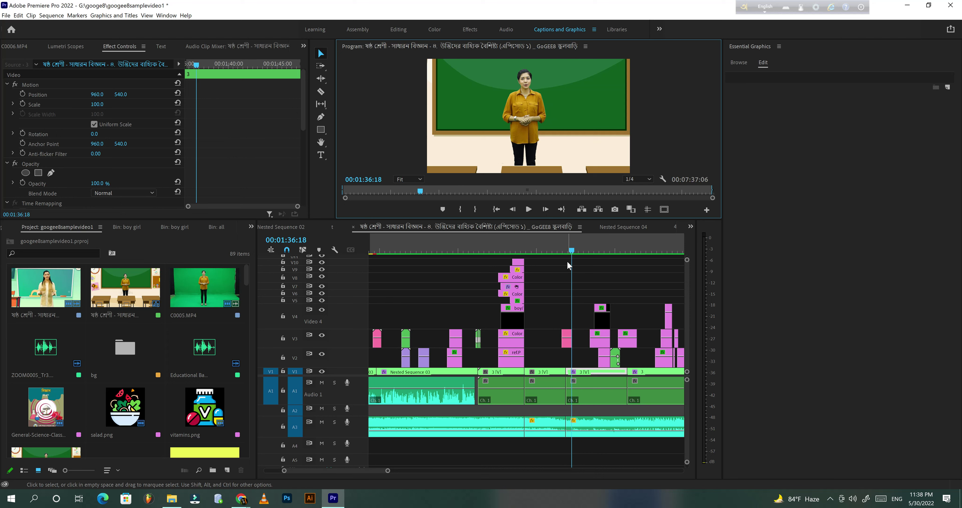
pyautogui.click(562, 250)
pyautogui.click(563, 251)
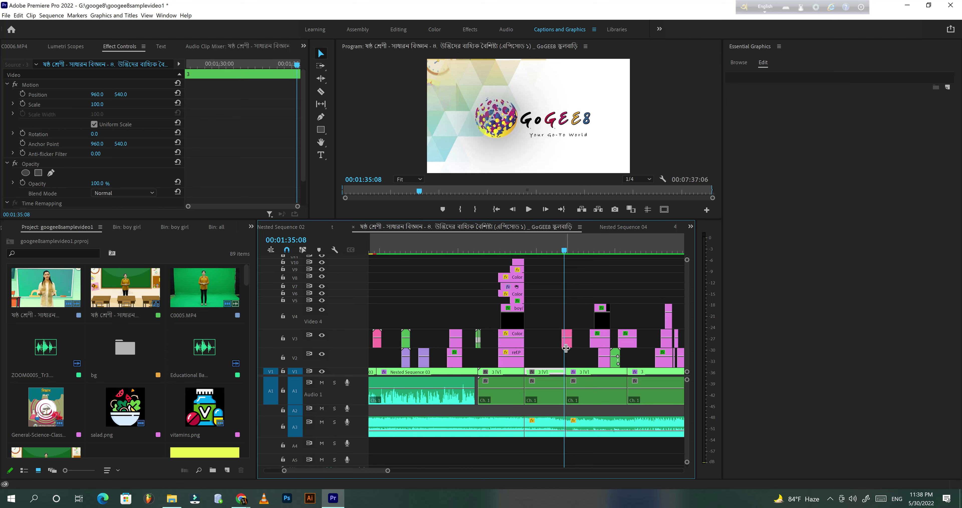
pyautogui.click(565, 347)
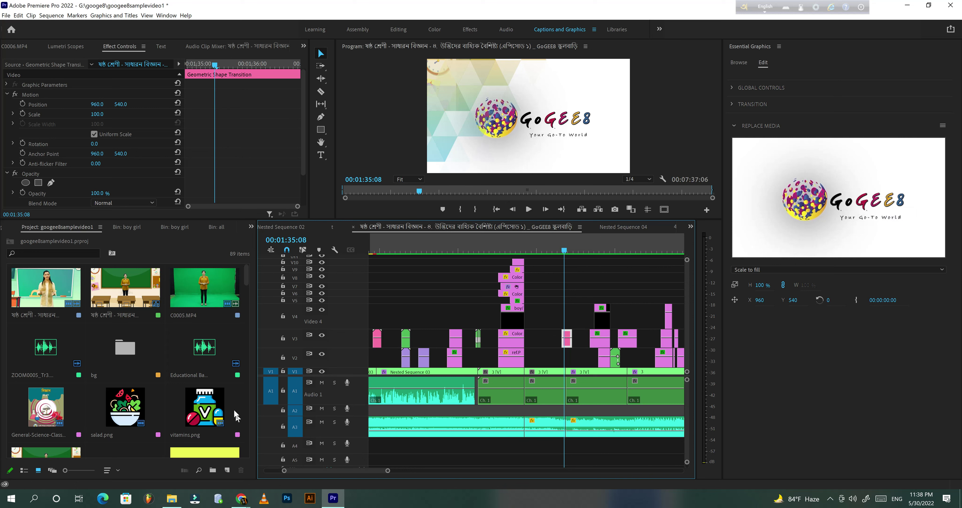
pyautogui.click(526, 215)
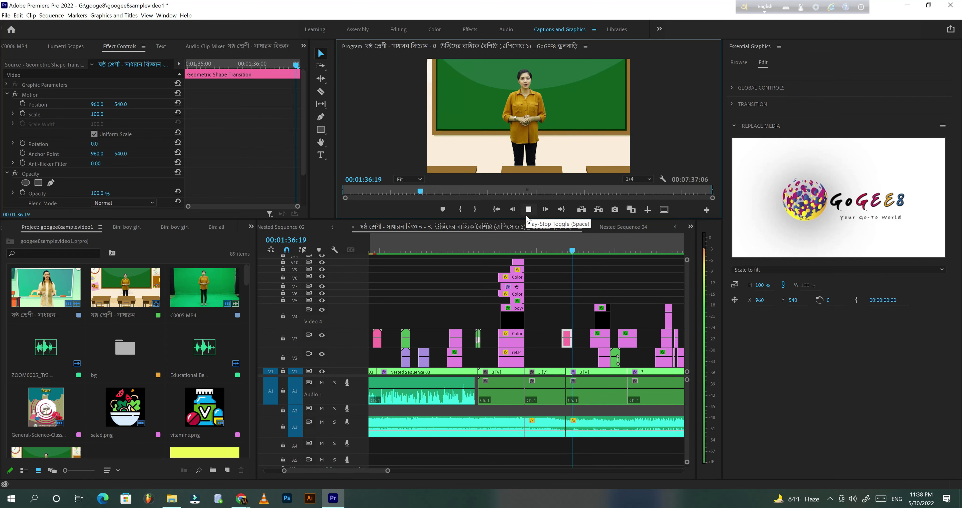
pyautogui.moveTo(387, 470); pyautogui.dragTo(417, 471)
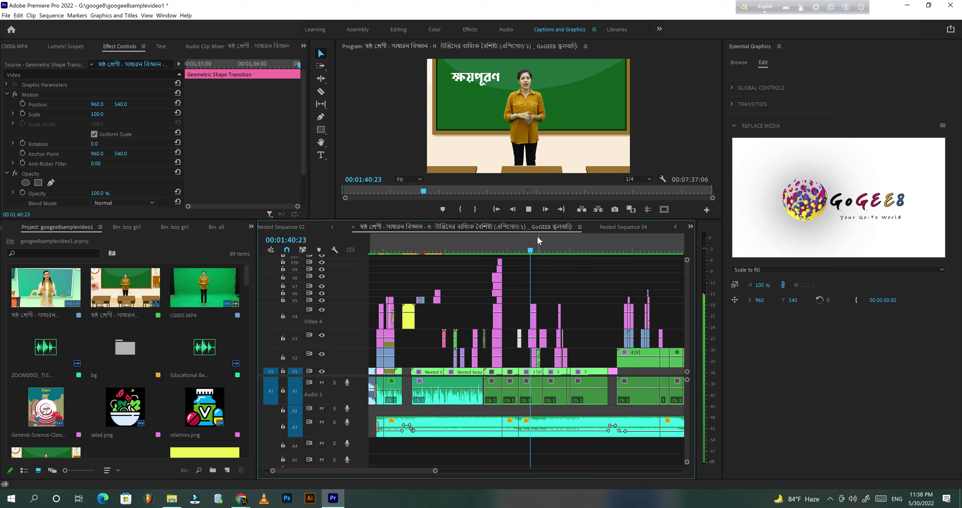
pyautogui.click(528, 209)
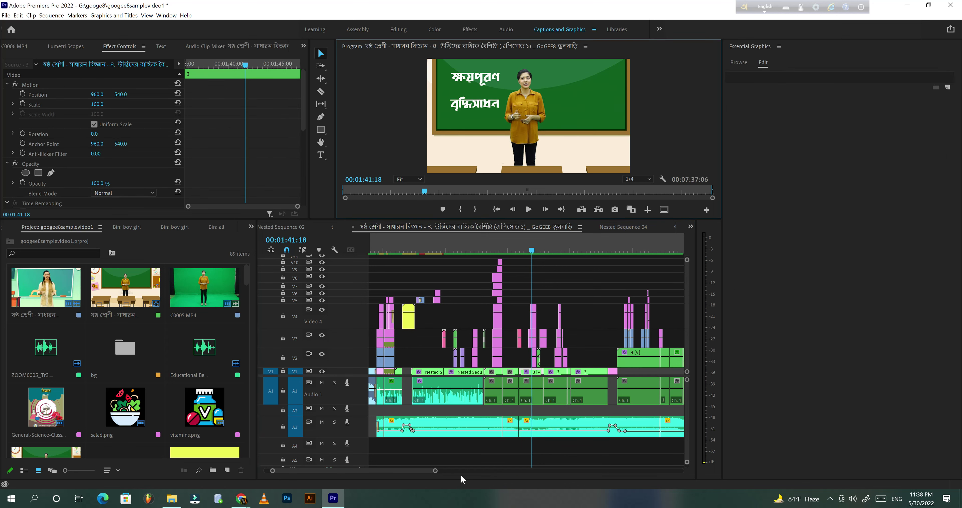
pyautogui.scroll(5, 441, 471)
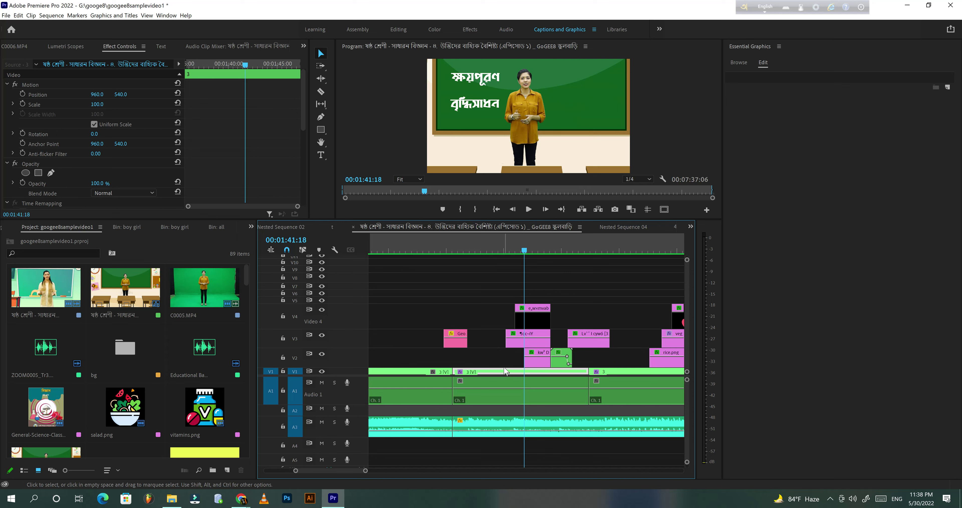
pyautogui.click(535, 338)
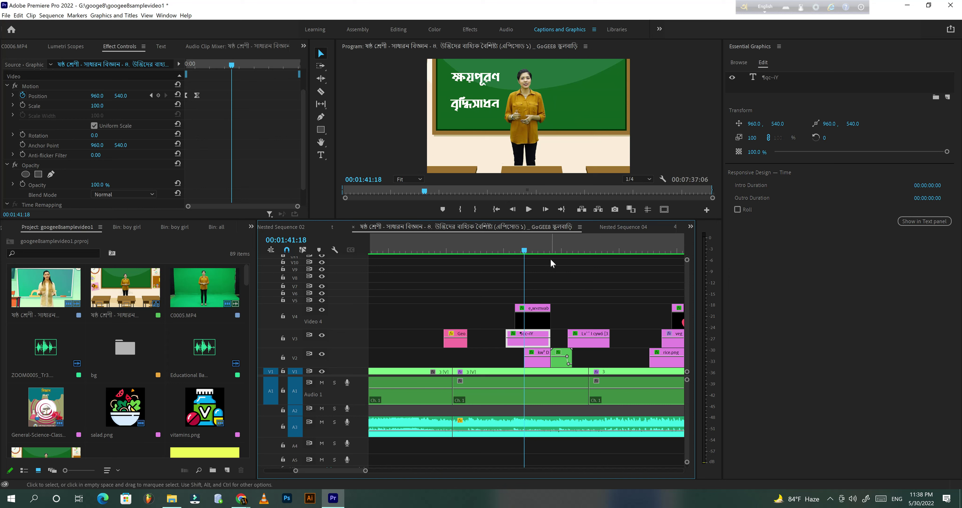
pyautogui.click(529, 209)
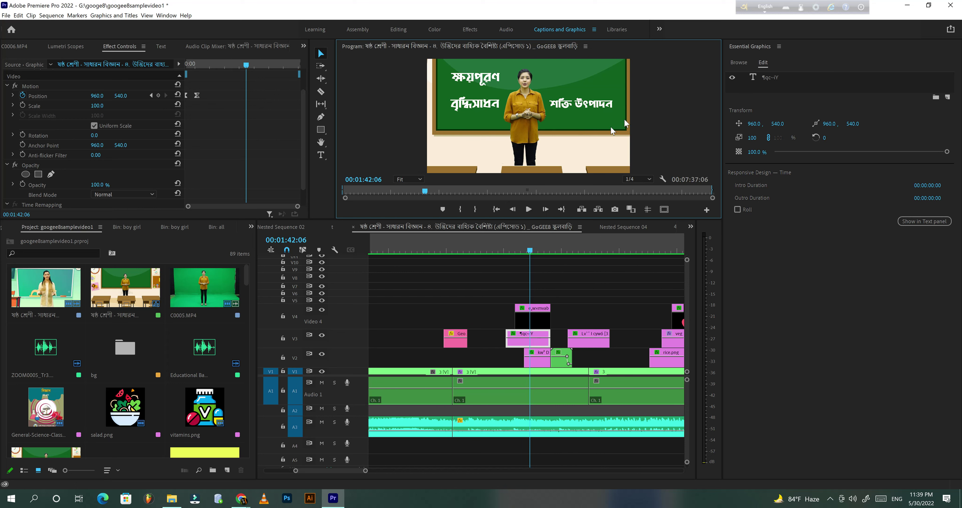
pyautogui.click(512, 251)
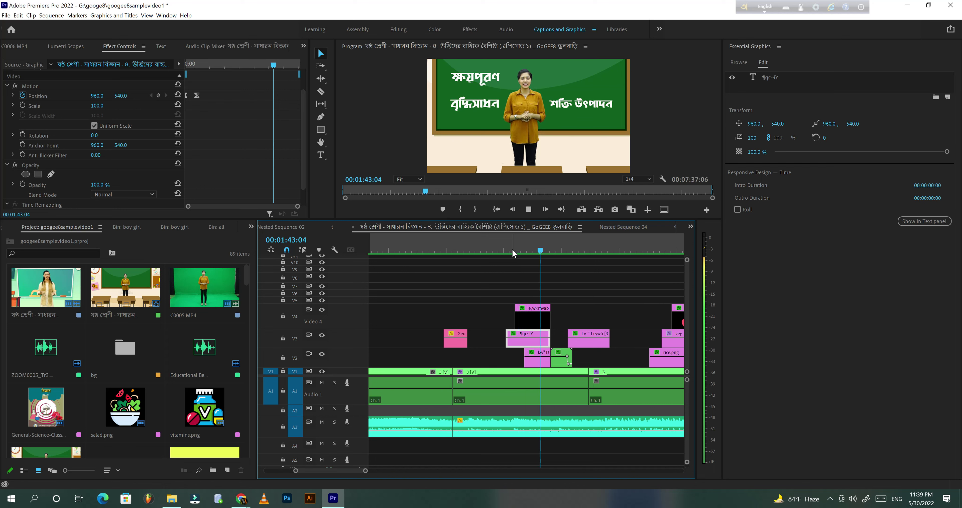
pyautogui.press('space')
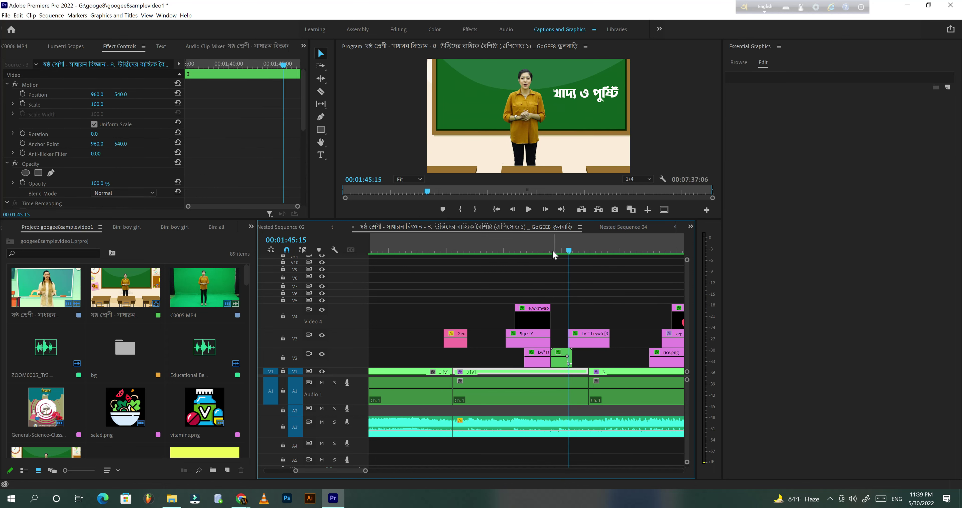
pyautogui.click(549, 254)
pyautogui.moveTo(549, 254); pyautogui.dragTo(550, 254)
pyautogui.click(543, 363)
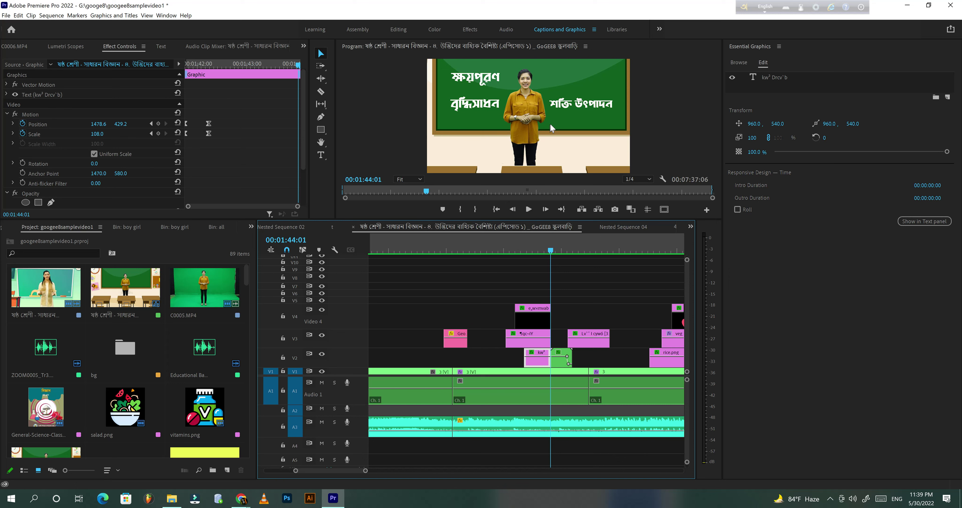
pyautogui.click(547, 250)
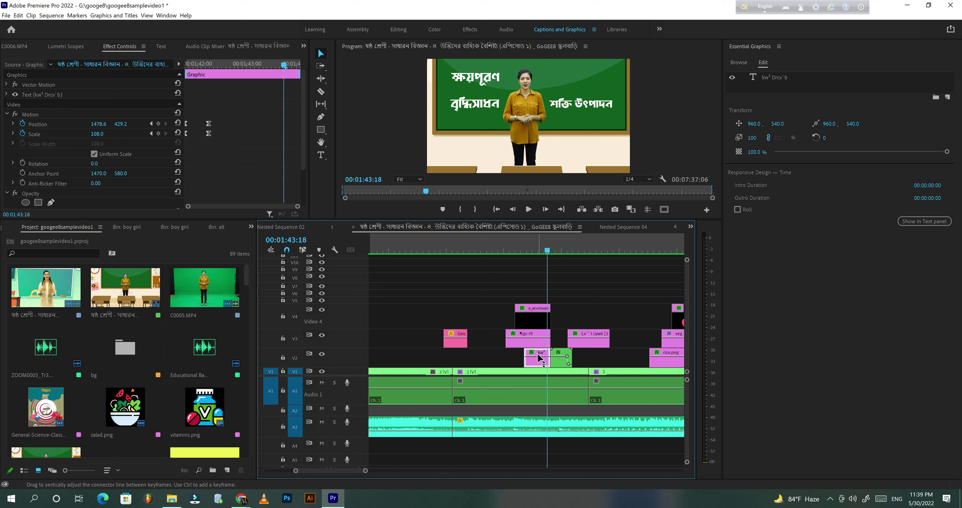
pyautogui.click(548, 250)
pyautogui.moveTo(548, 253); pyautogui.dragTo(535, 251)
pyautogui.click(528, 210)
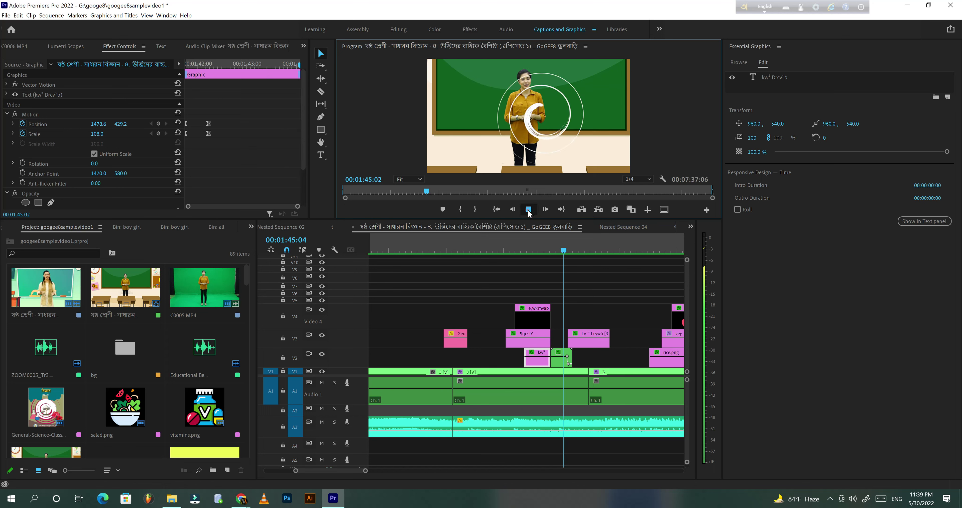
pyautogui.click(528, 210)
pyautogui.click(561, 362)
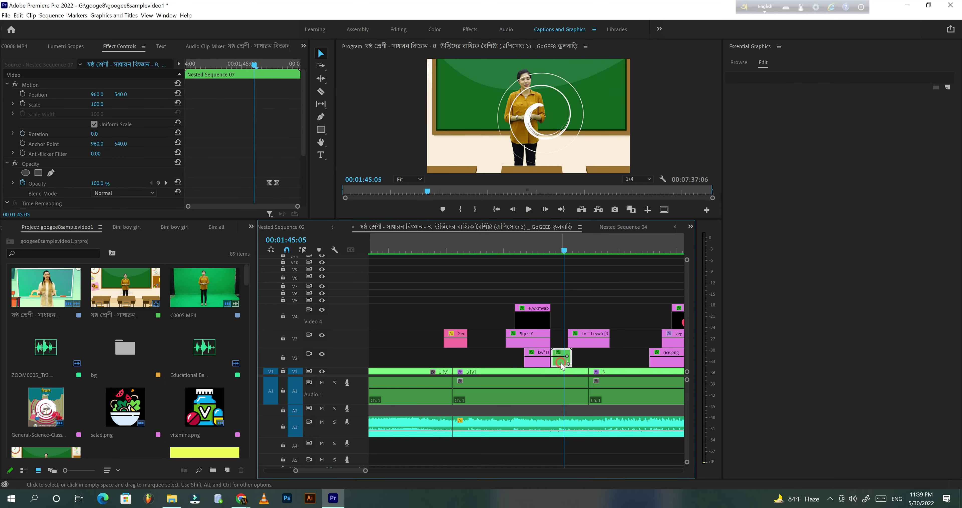
pyautogui.scroll(-3, 212, 137)
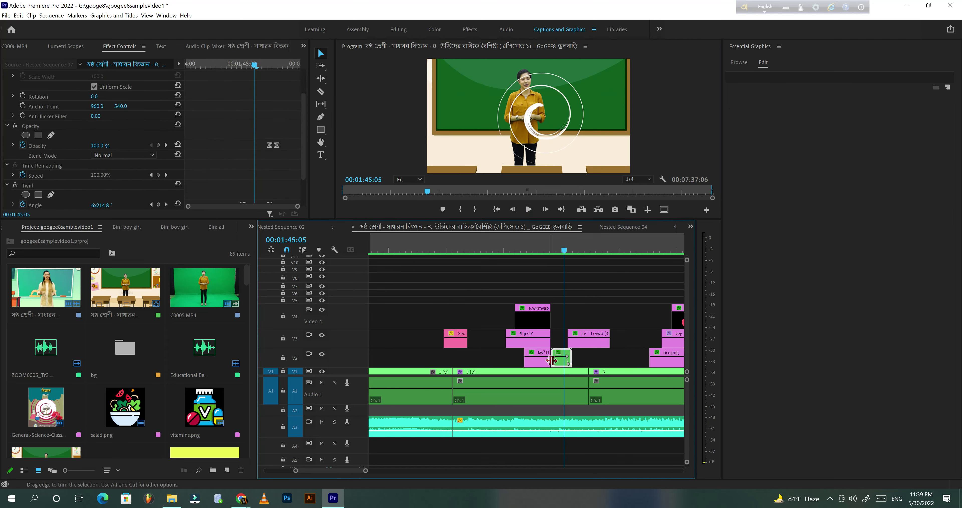
pyautogui.doubleClick(561, 360)
# Inspect the V4 and V3 title layers while scrubbing the title animation through frames 14–17
pyautogui.moveTo(404, 246)
pyautogui.mouseDown()
pyautogui.moveTo(382, 251)
pyautogui.moveTo(391, 257)
pyautogui.mouseUp()
pyautogui.click(398, 319)
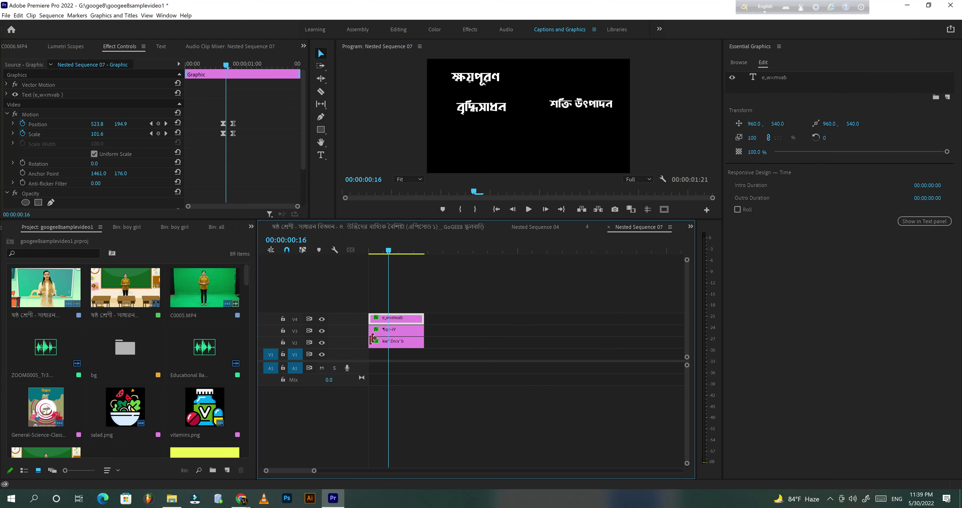
pyautogui.click(391, 329)
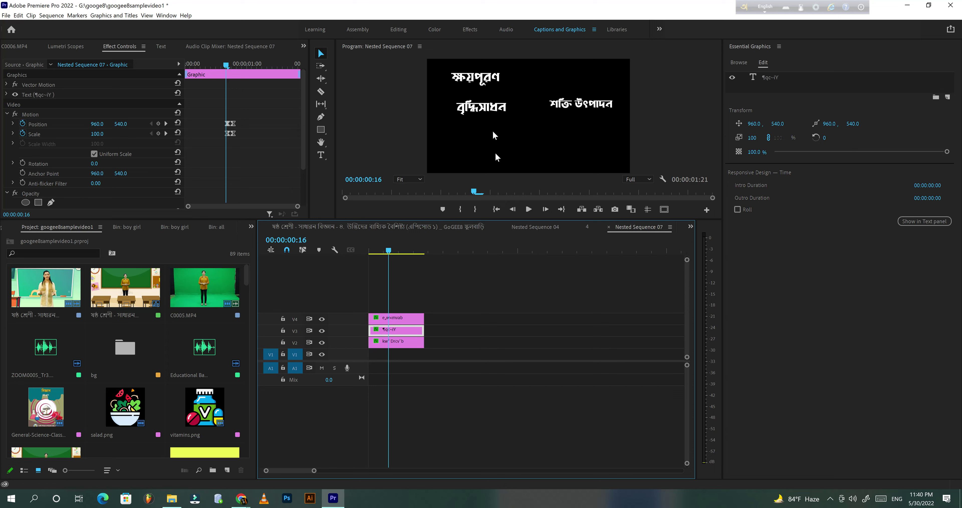
pyautogui.click(387, 251)
pyautogui.moveTo(387, 252); pyautogui.dragTo(390, 251)
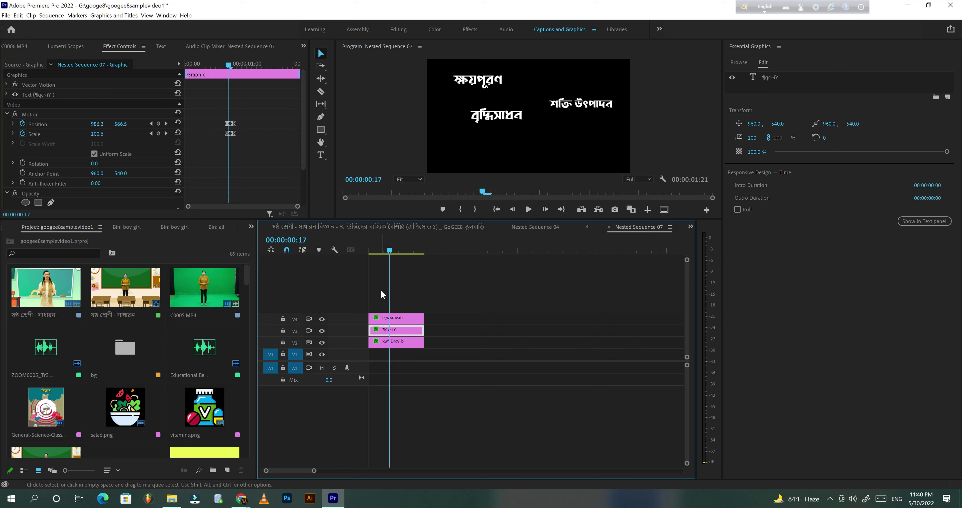
pyautogui.click(396, 317)
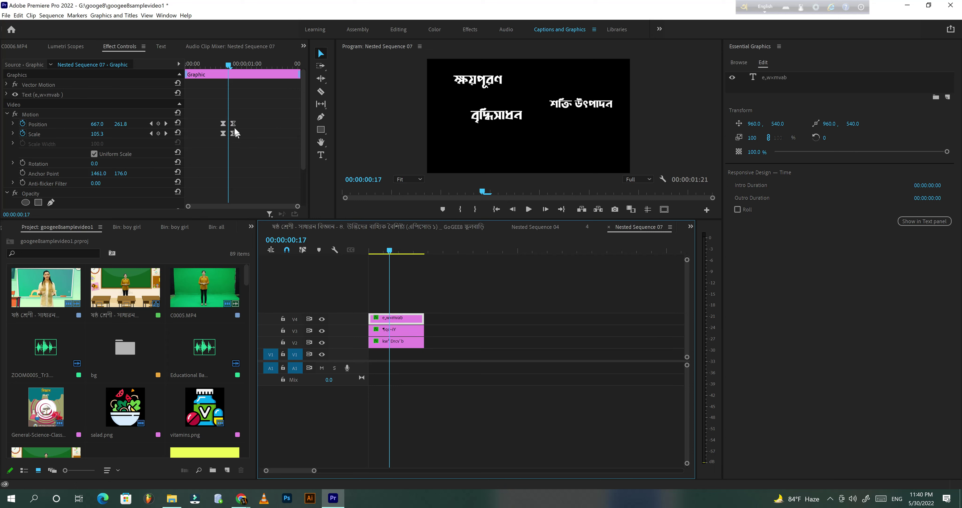
pyautogui.click(396, 330)
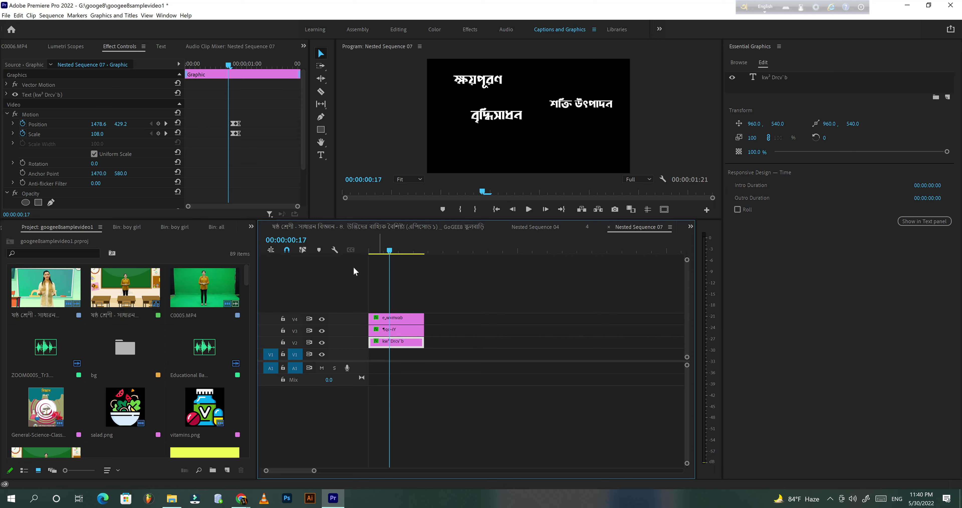
# Replay the title animation from the start, then return to the main Bengali lesson sequence
pyautogui.press('Home')
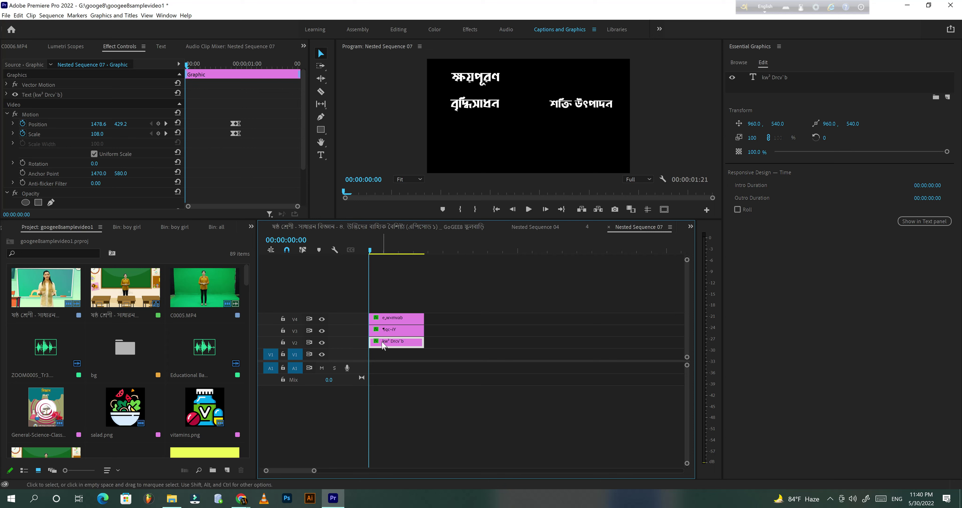
pyautogui.click(529, 209)
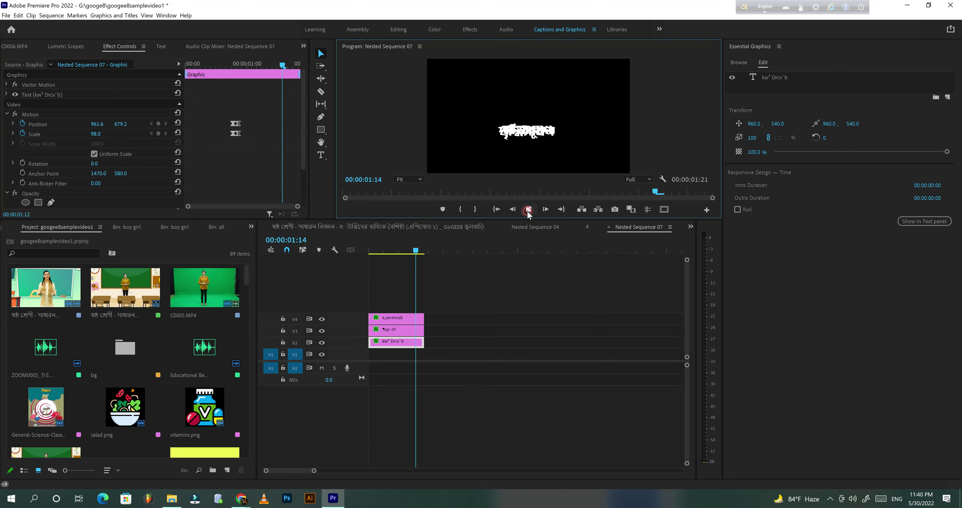
pyautogui.click(528, 209)
pyautogui.click(528, 209)
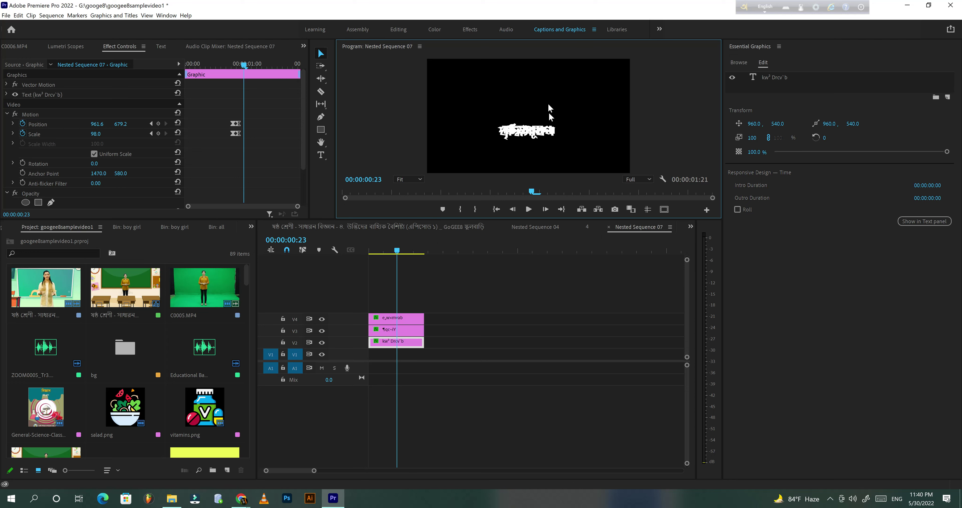
pyautogui.click(463, 228)
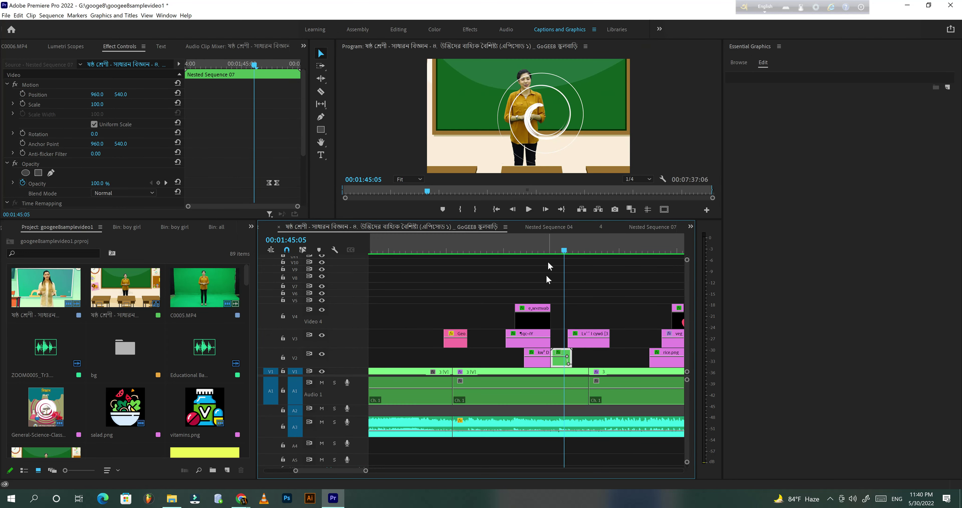
# In the Effects workspace, search 'TWI', select the Twirl In preset and preview the twirl on the title
pyautogui.click(471, 29)
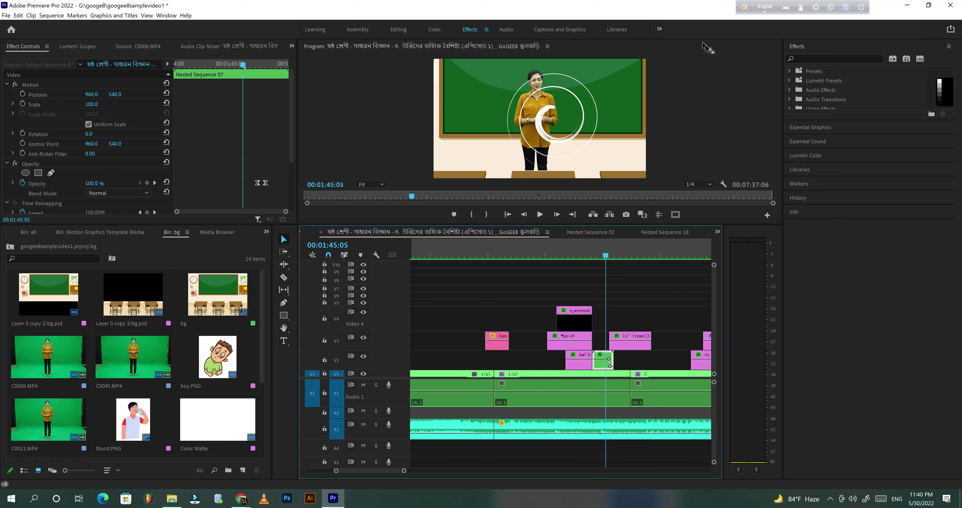
pyautogui.click(832, 57)
pyautogui.write('T')
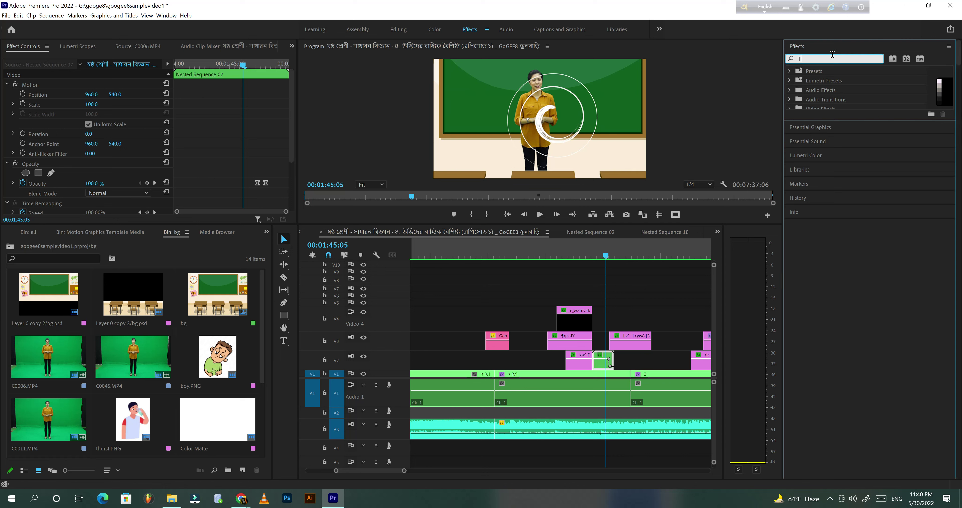
pyautogui.write('WIRL')
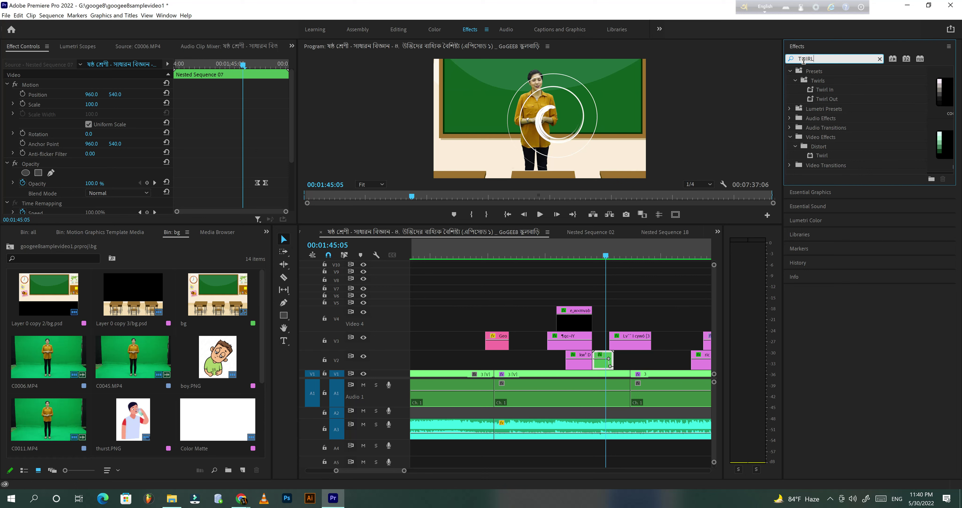
pyautogui.click(822, 157)
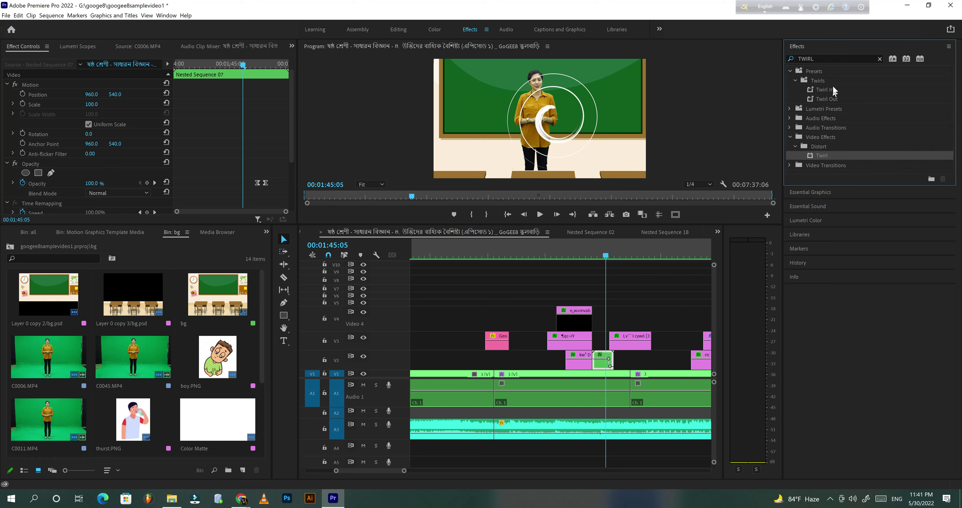
pyautogui.click(820, 90)
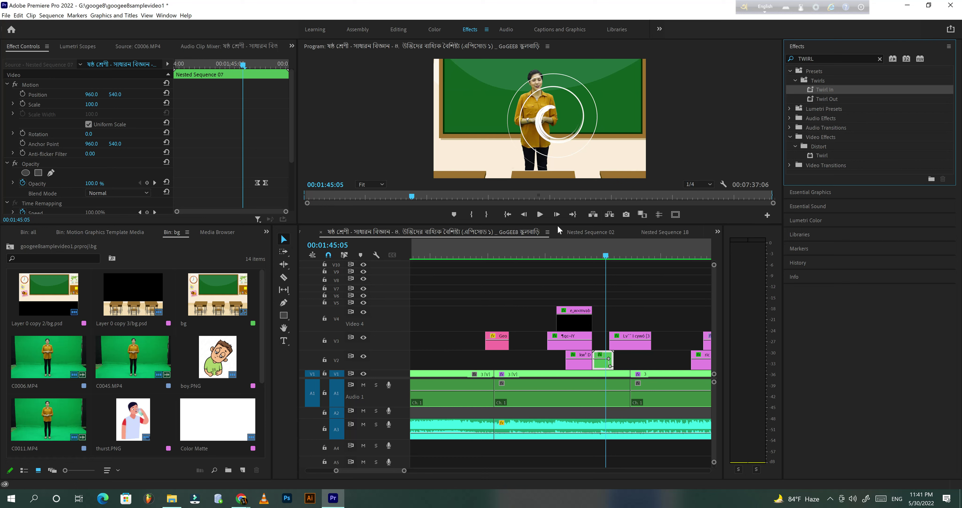
pyautogui.click(538, 214)
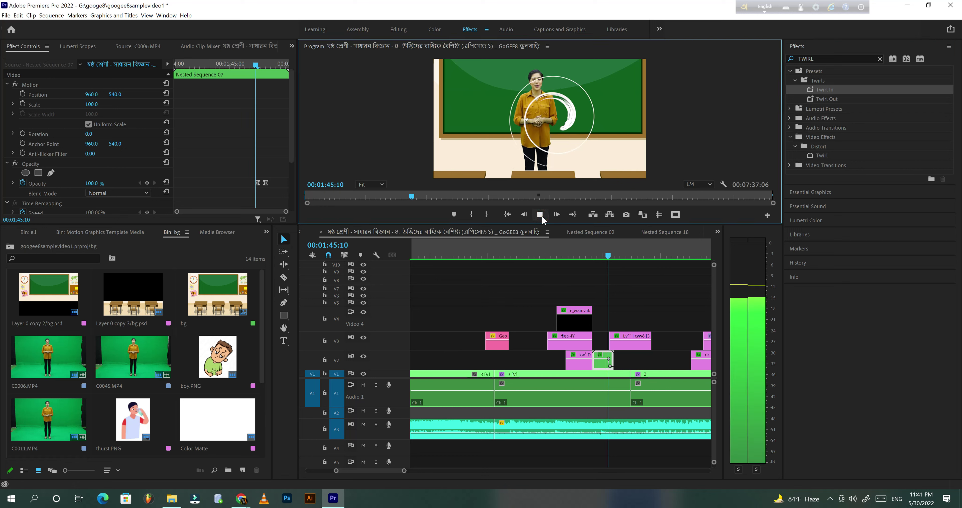
pyautogui.click(629, 344)
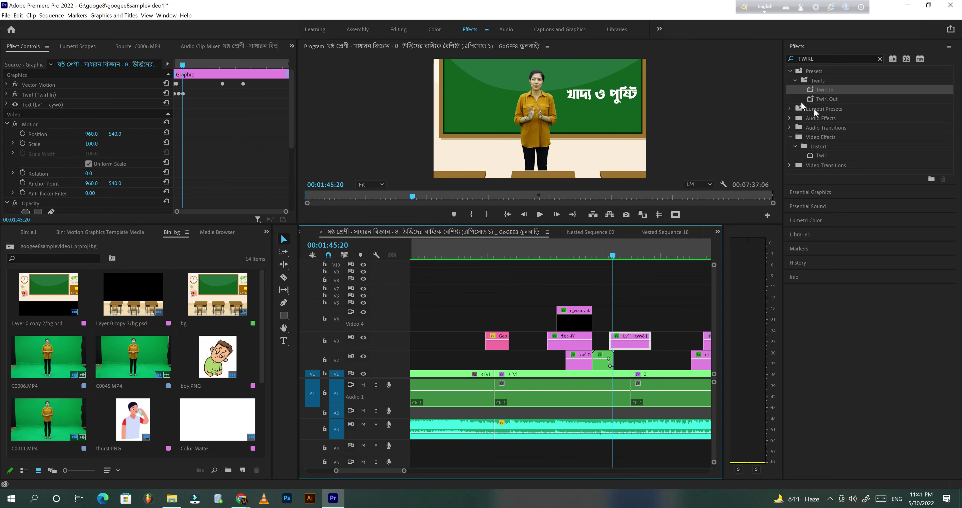
pyautogui.moveTo(828, 97); pyautogui.dragTo(601, 369)
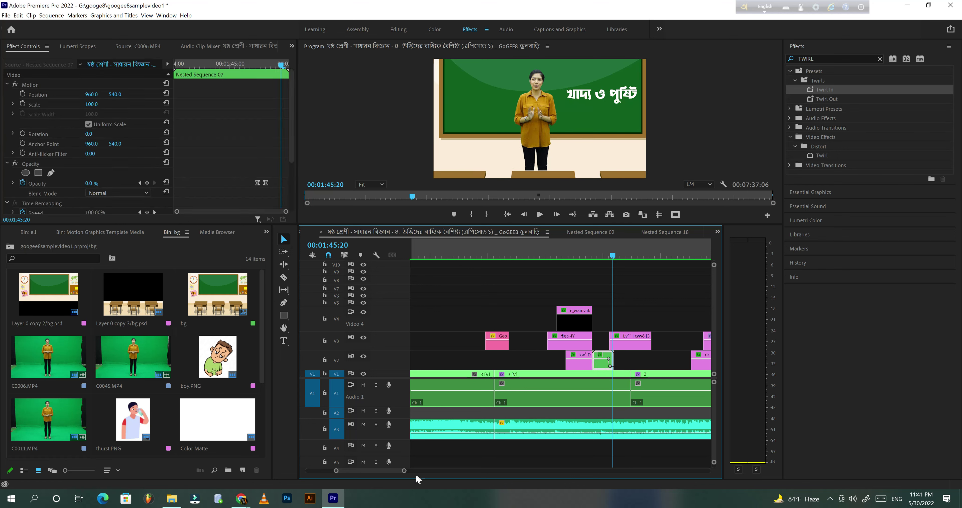
pyautogui.moveTo(406, 471); pyautogui.dragTo(382, 478)
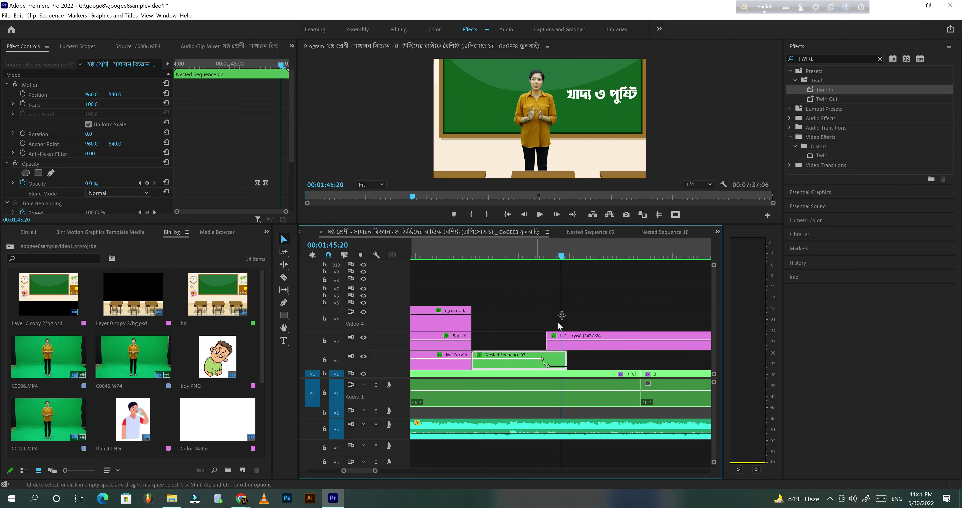
pyautogui.click(542, 256)
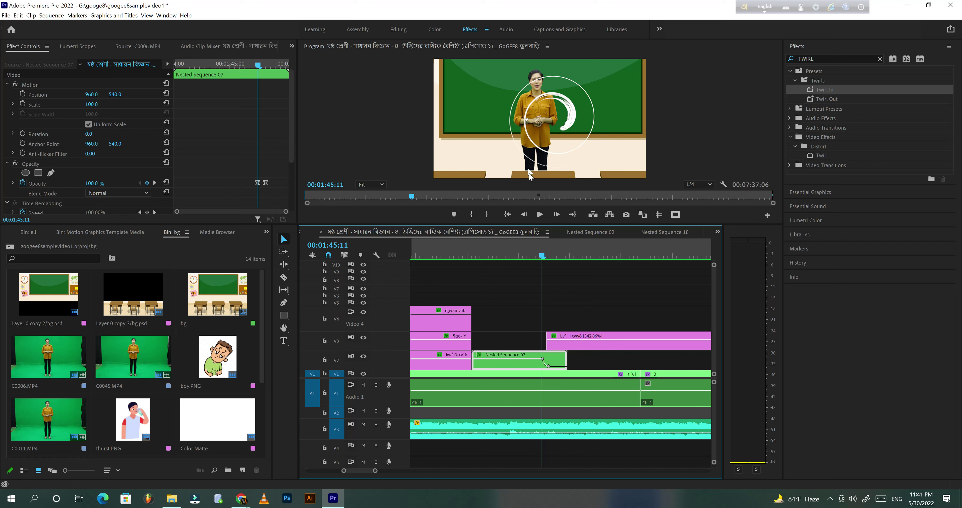
pyautogui.click(48, 183)
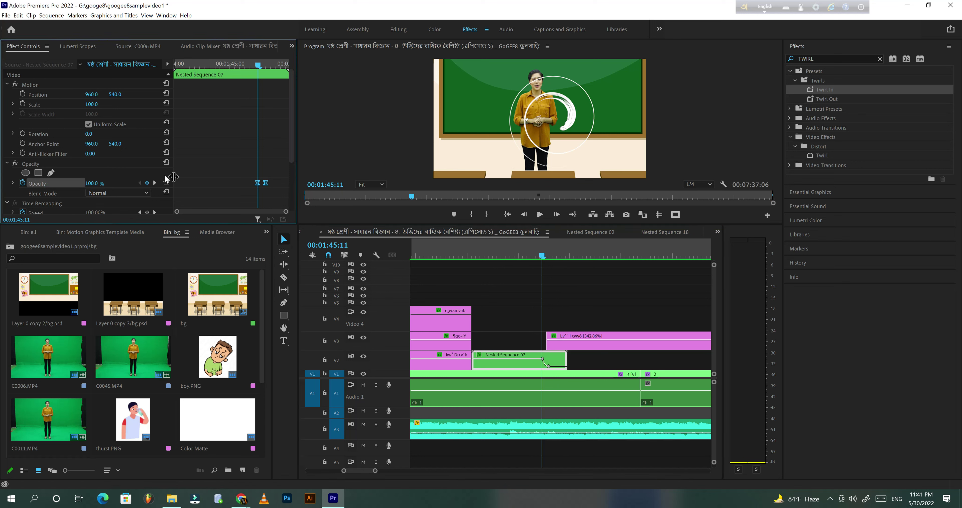
pyautogui.click(539, 215)
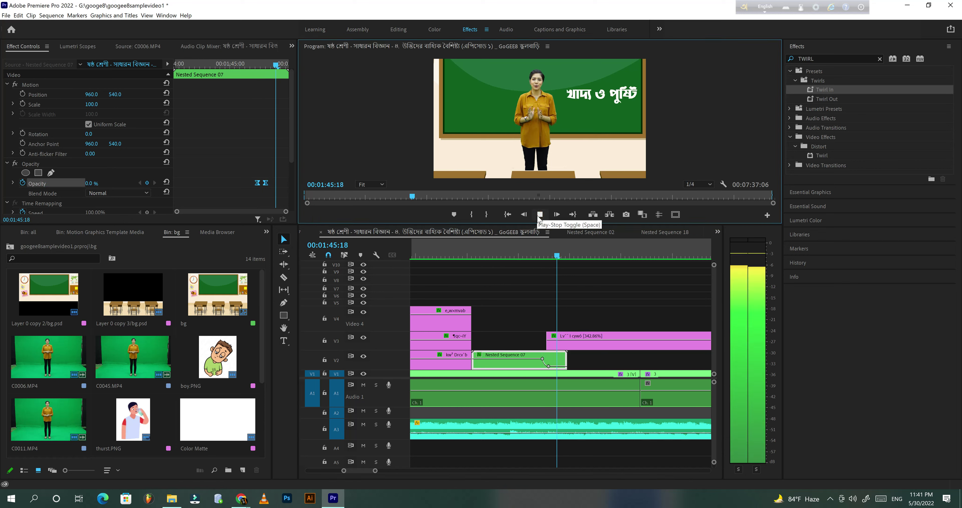
pyautogui.click(540, 215)
pyautogui.click(553, 257)
pyautogui.click(546, 258)
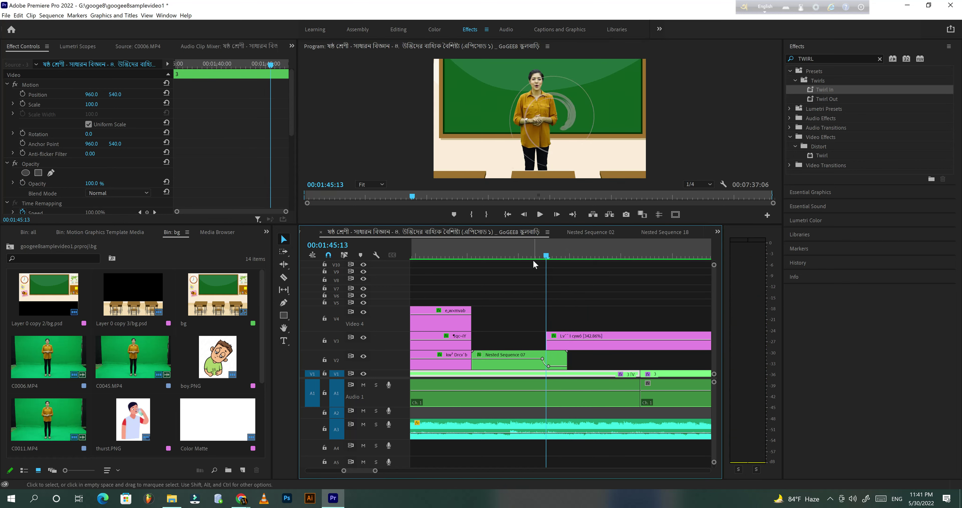
pyautogui.press('Right')
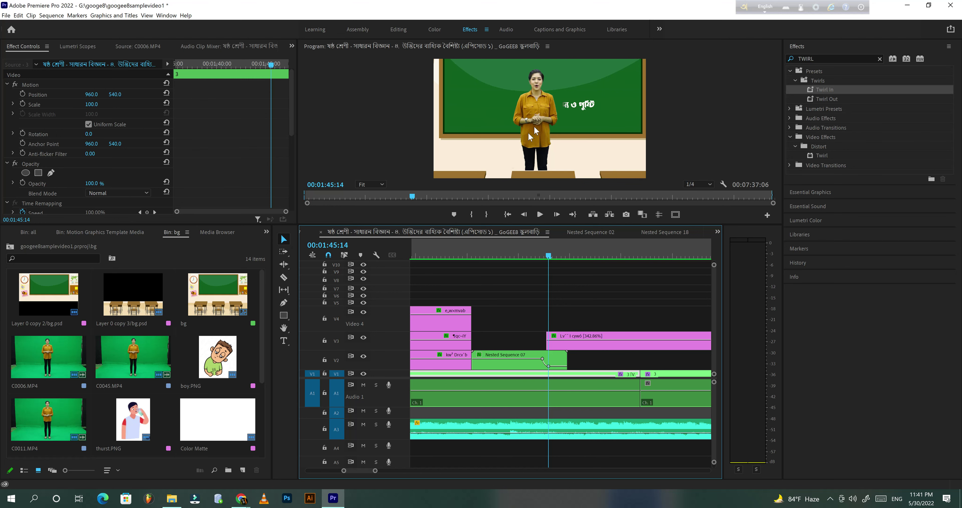
pyautogui.click(555, 347)
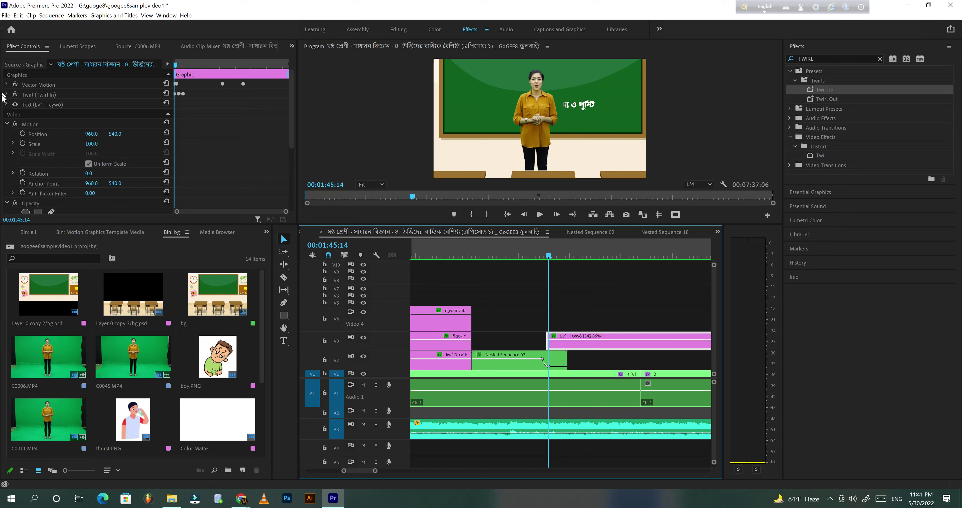
pyautogui.click(474, 253)
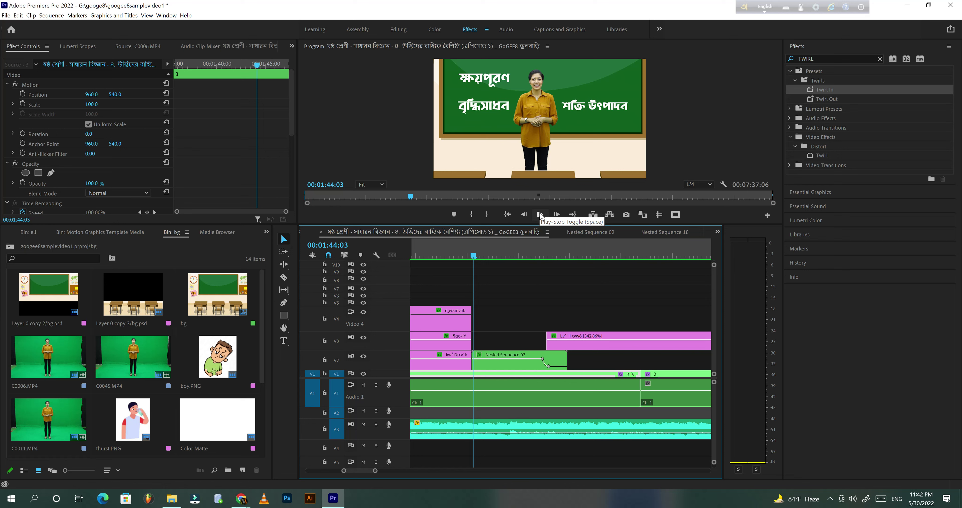
pyautogui.click(540, 215)
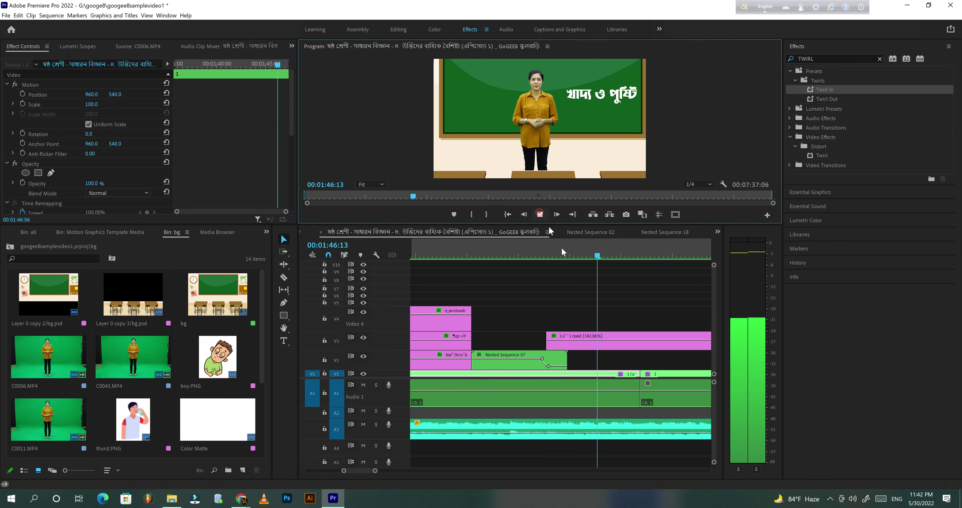
pyautogui.press('space')
pyautogui.click(514, 256)
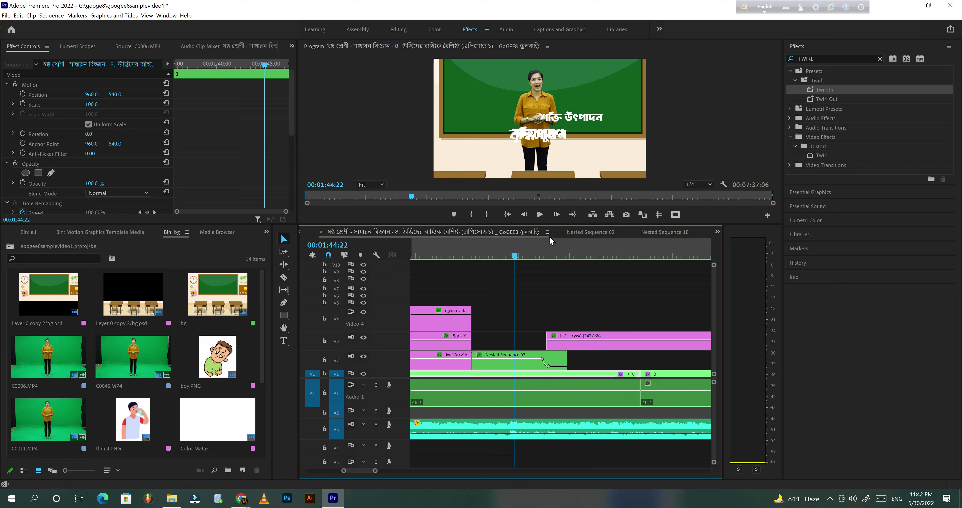
pyautogui.click(541, 215)
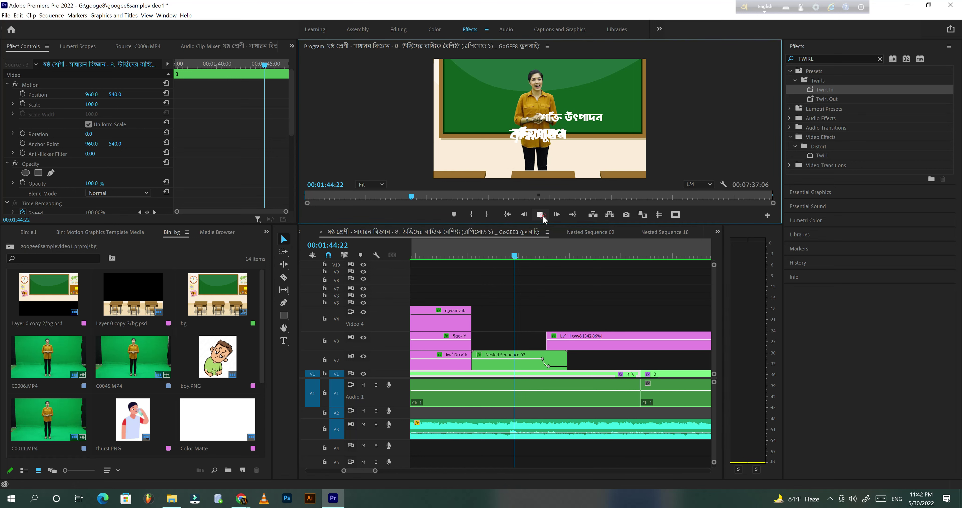
pyautogui.click(540, 215)
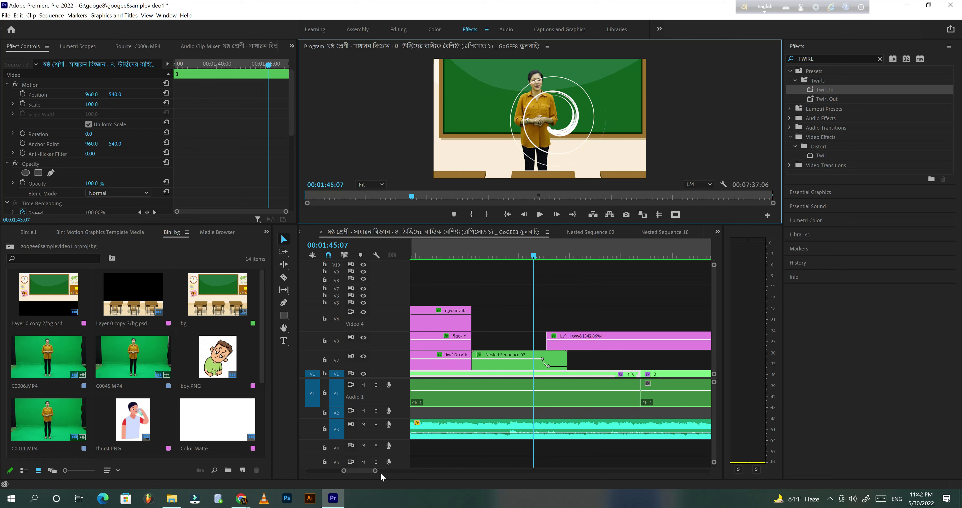
pyautogui.moveTo(376, 470); pyautogui.dragTo(419, 479)
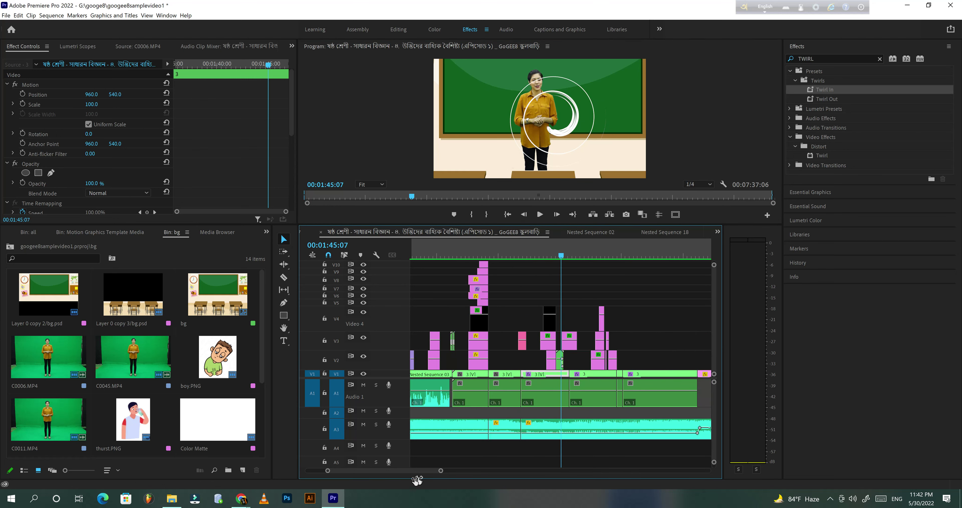
pyautogui.click(537, 220)
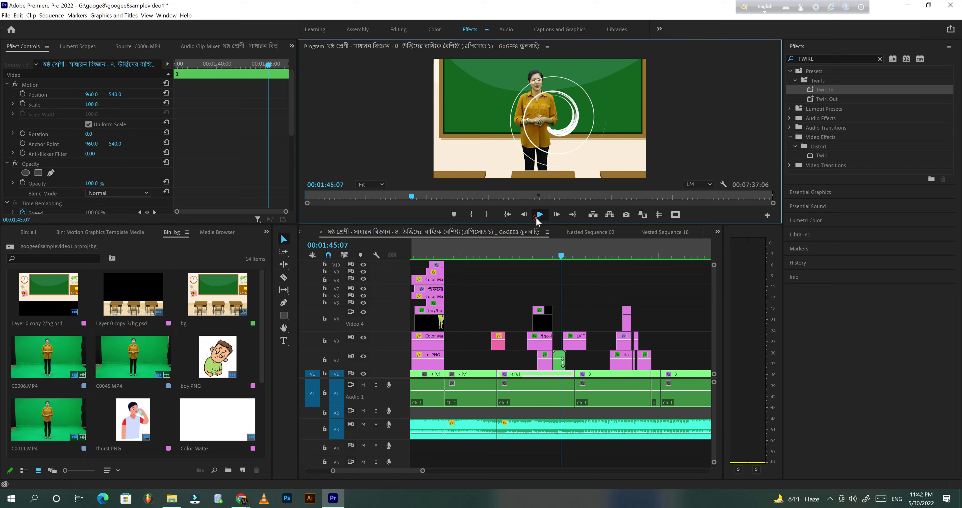
pyautogui.click(536, 218)
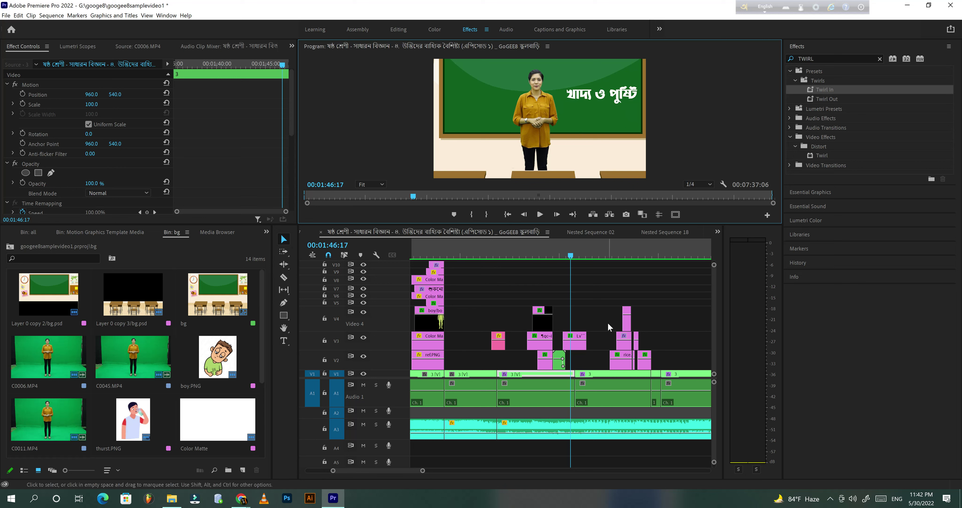
pyautogui.click(541, 214)
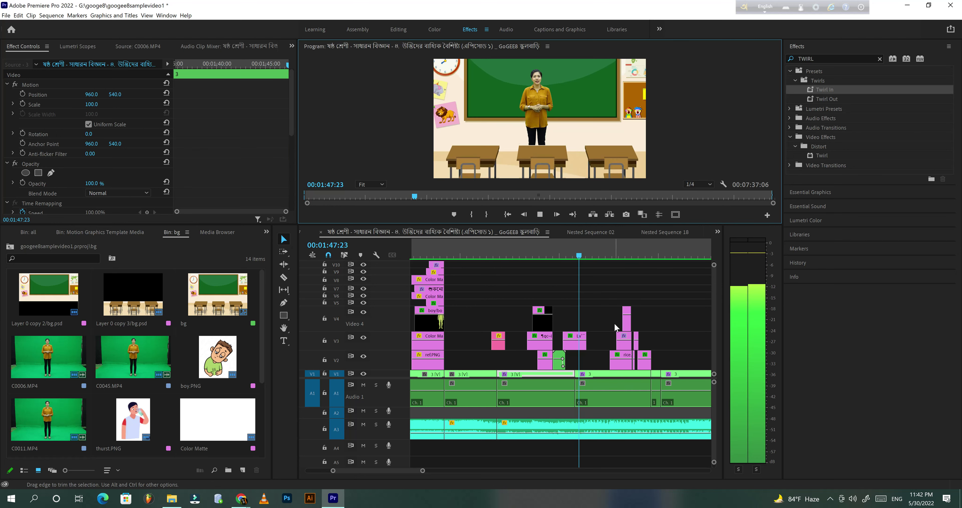
pyautogui.click(574, 255)
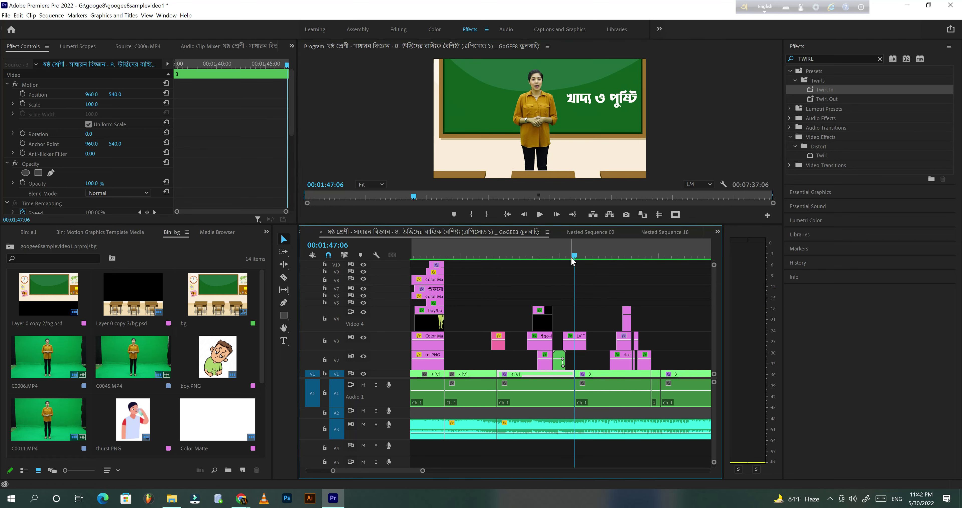
pyautogui.moveTo(572, 258); pyautogui.dragTo(575, 258)
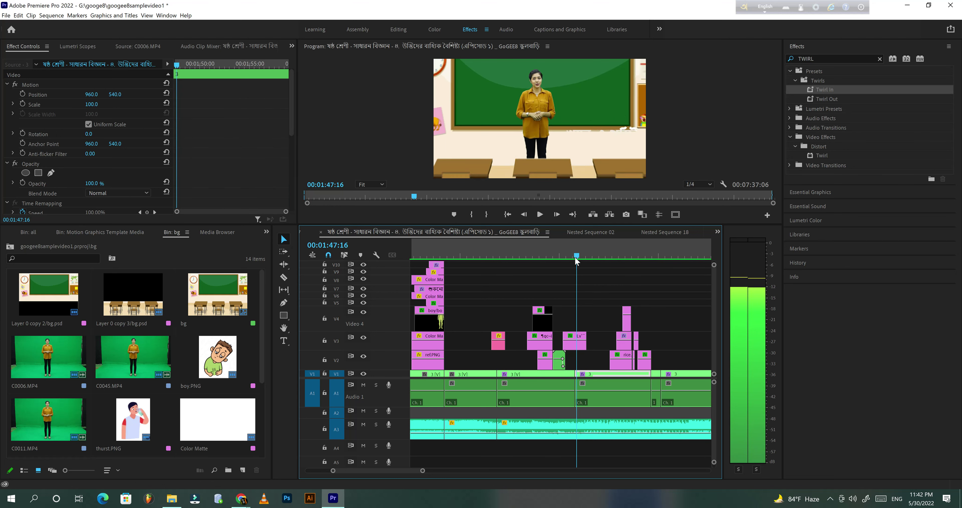
pyautogui.click(578, 342)
pyautogui.scroll(-1, 220, 129)
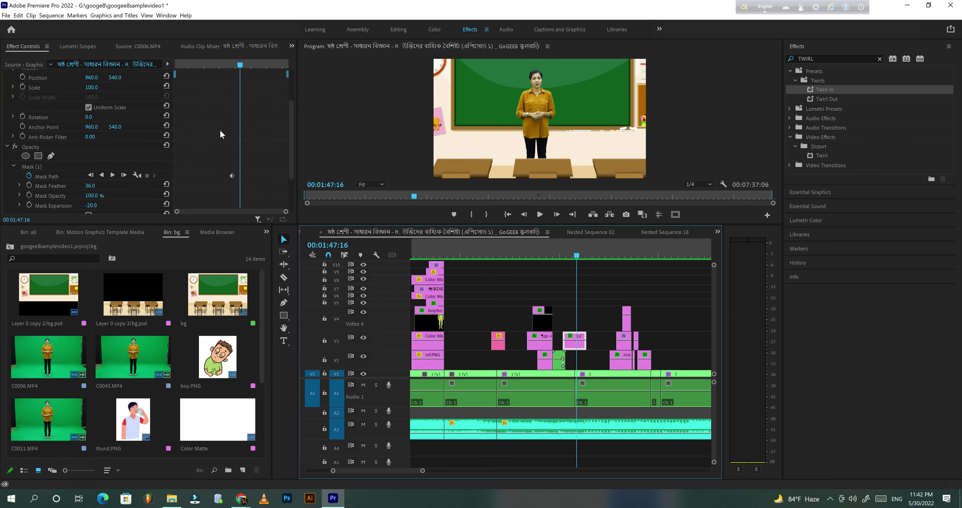
pyautogui.click(45, 165)
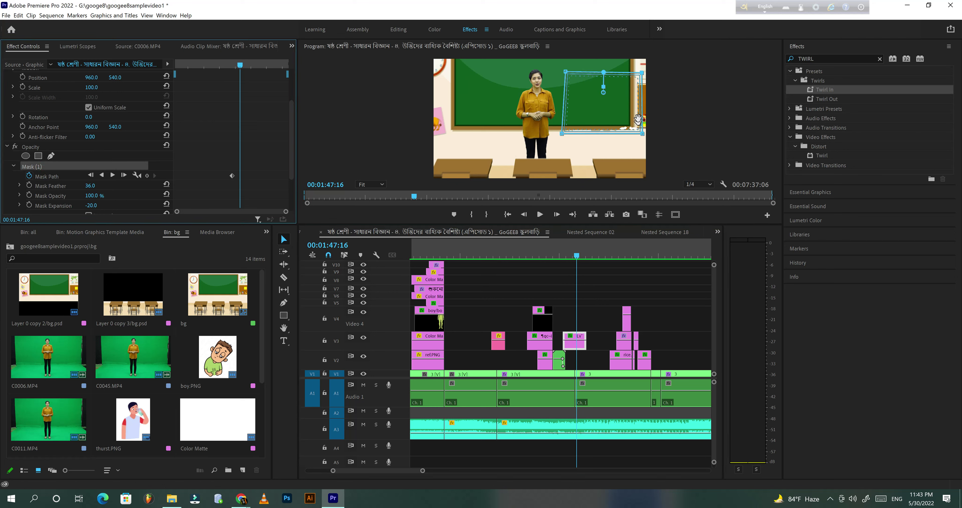
pyautogui.scroll(3, 212, 120)
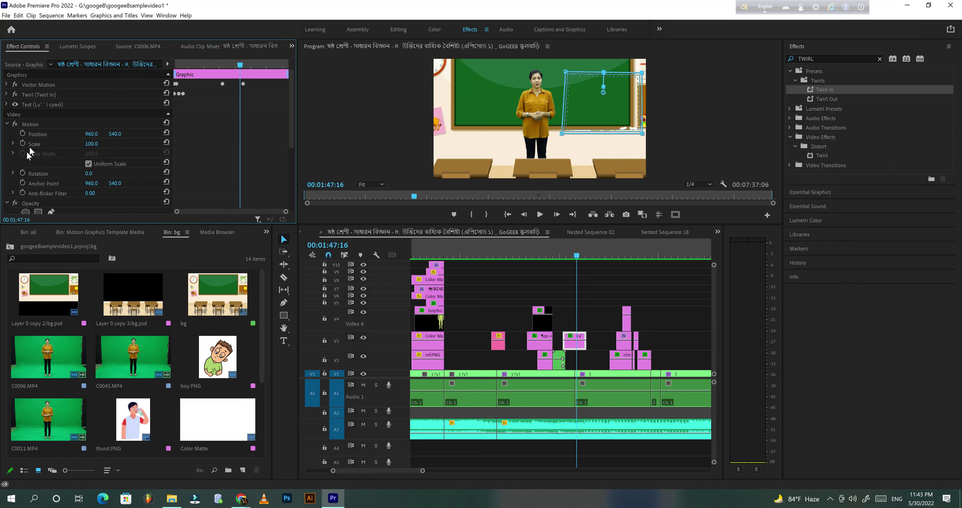
pyautogui.click(15, 203)
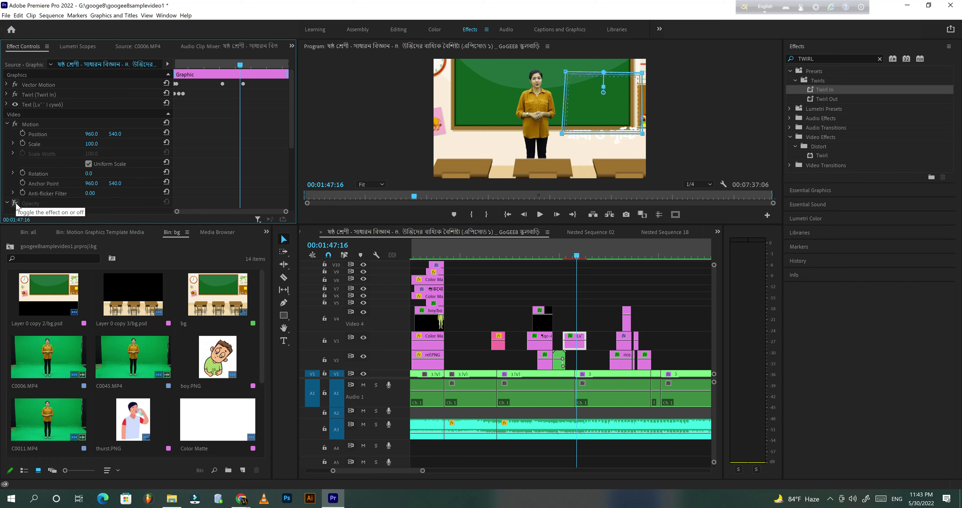
pyautogui.click(15, 203)
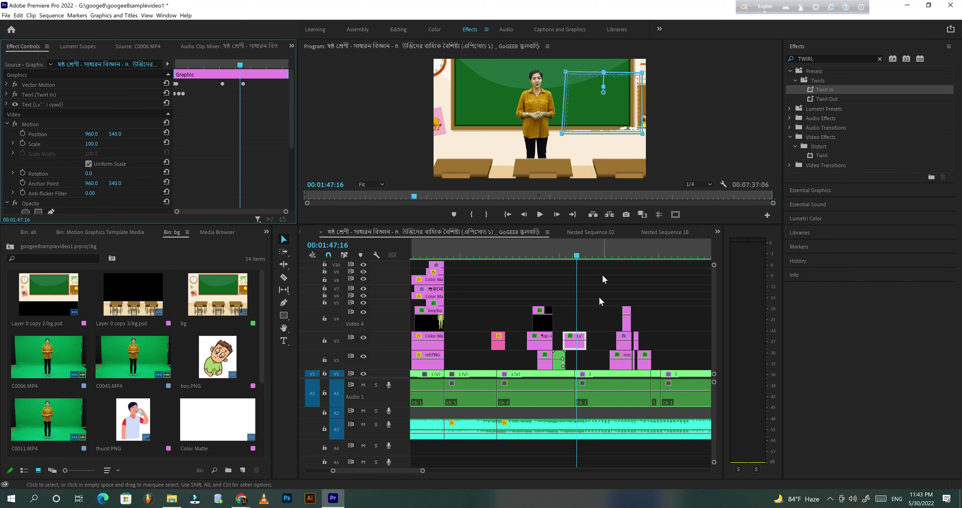
pyautogui.moveTo(581, 256); pyautogui.dragTo(576, 257)
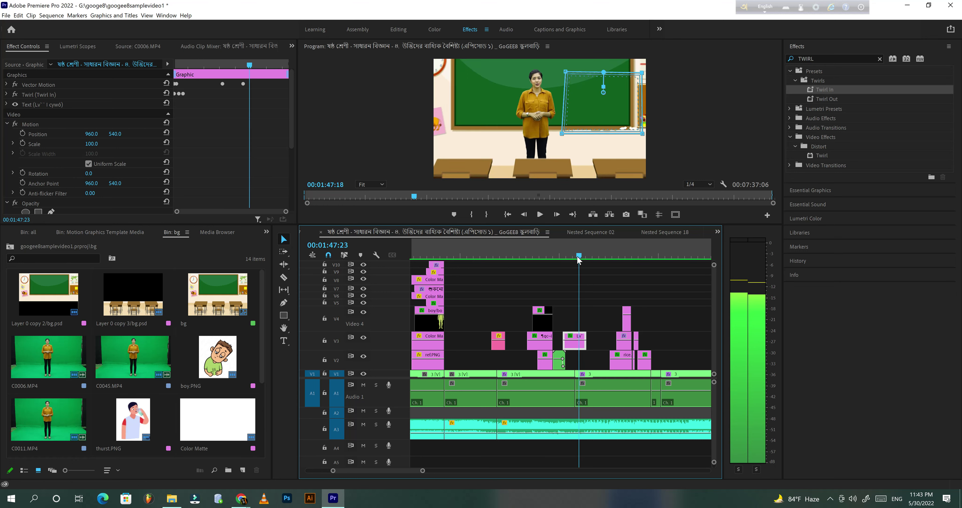
pyautogui.scroll(-2, 57, 183)
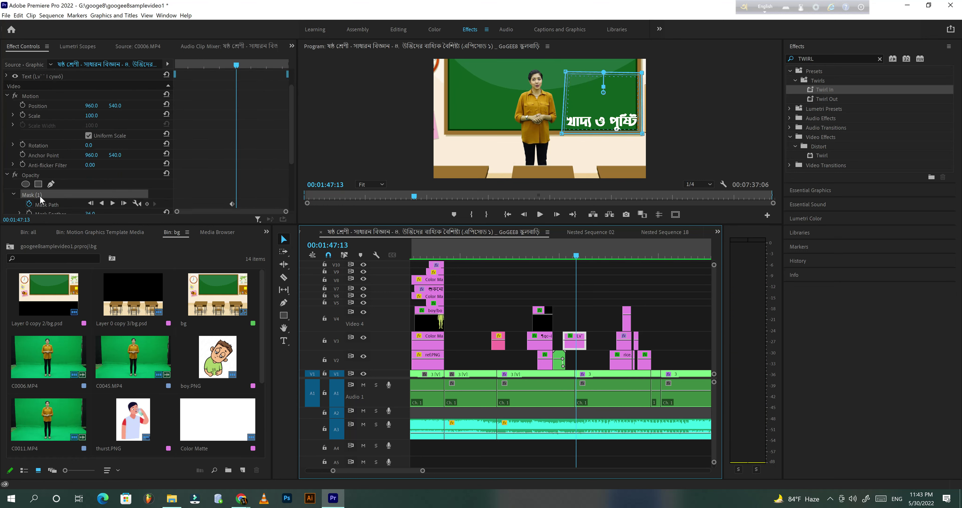
pyautogui.press('Delete')
pyautogui.press('Delete')
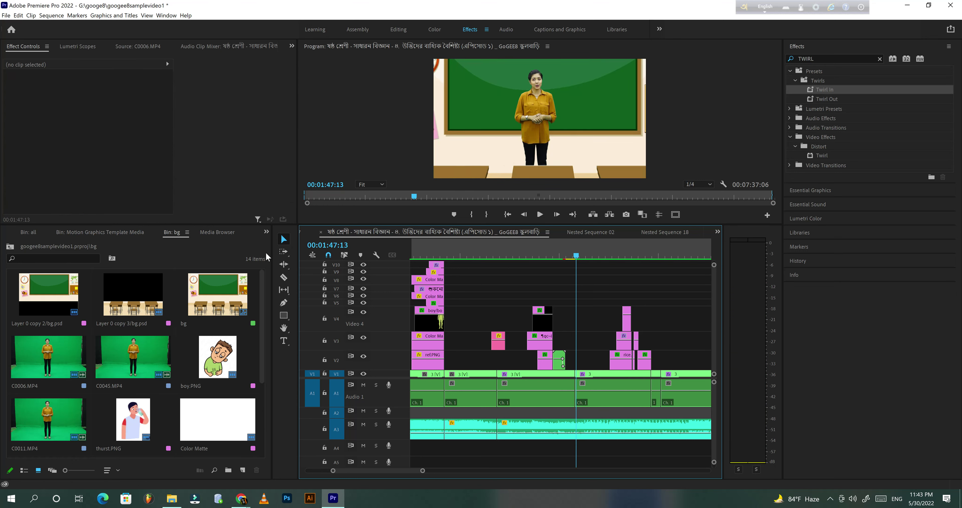
pyautogui.hotkey('ctrl', 'z')
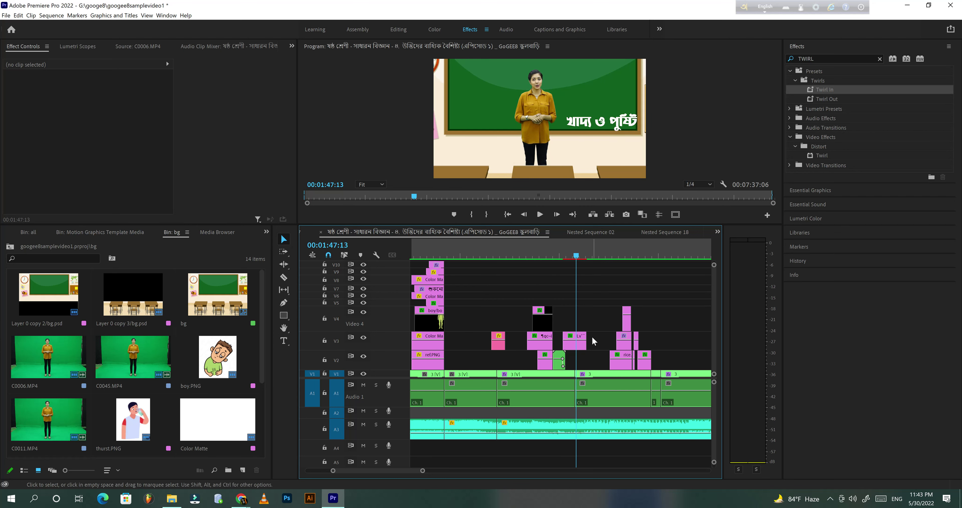
pyautogui.click(576, 349)
pyautogui.scroll(-1, 47, 182)
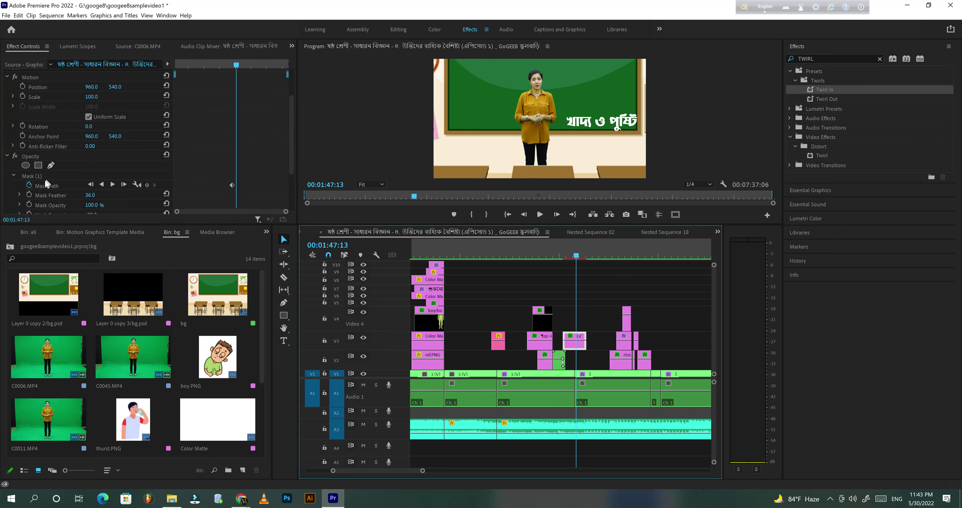
pyautogui.click(43, 174)
pyautogui.press('Delete')
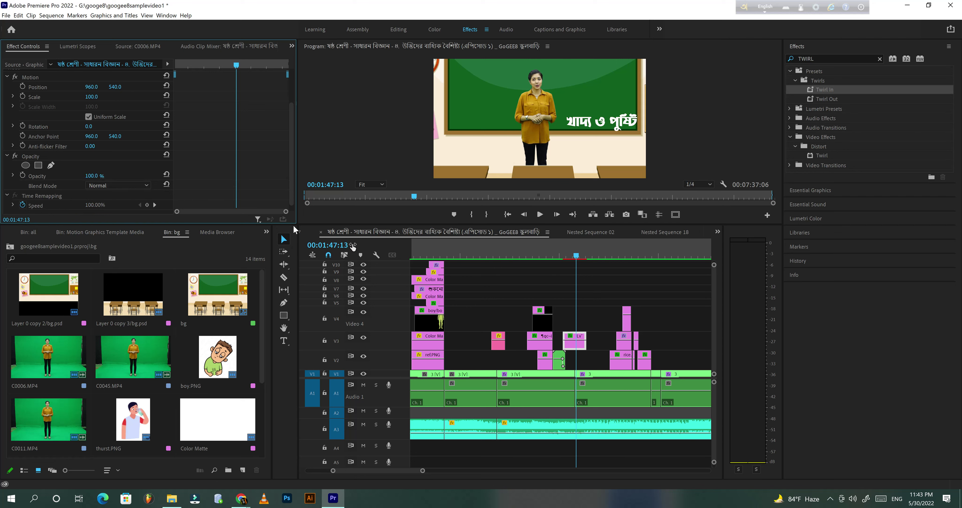
pyautogui.click(540, 213)
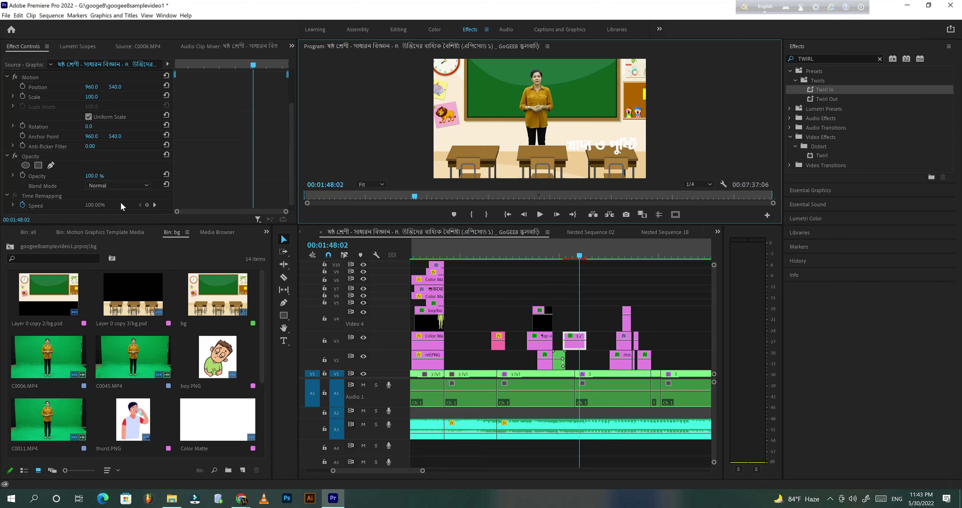
pyautogui.hotkey('ctrl', 'z')
pyautogui.scroll(-2, 179, 173)
pyautogui.scroll(-3, 208, 160)
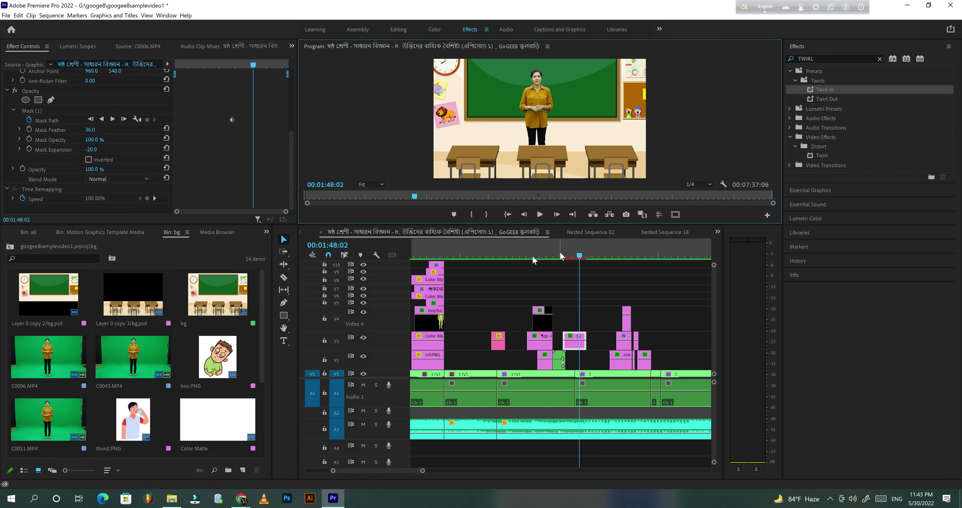
pyautogui.hotkey('ctrl', 'z')
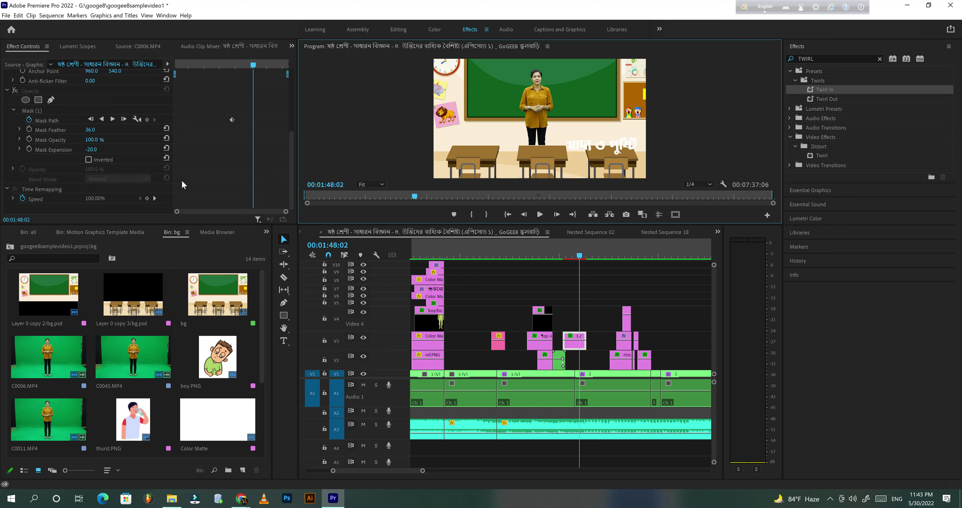
pyautogui.hotkey('ctrl', 'shift', 'z')
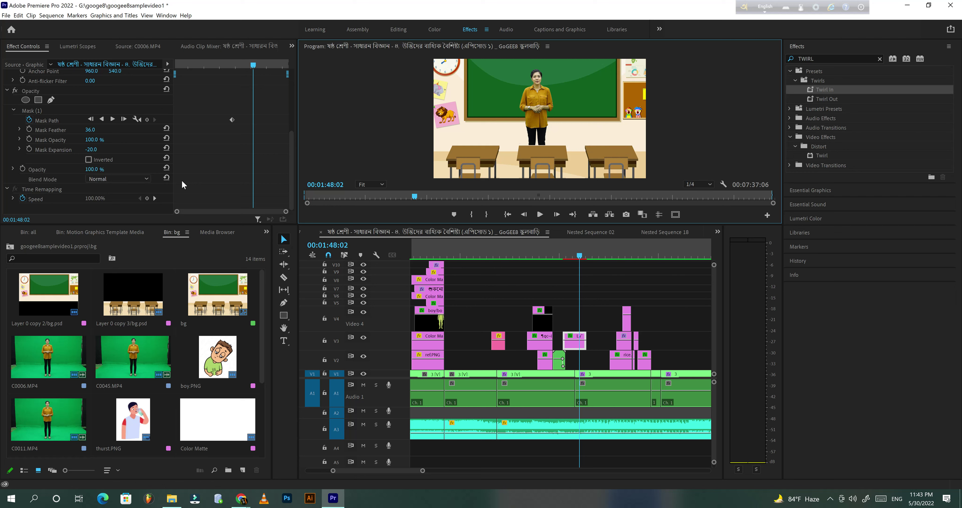
pyautogui.click(565, 255)
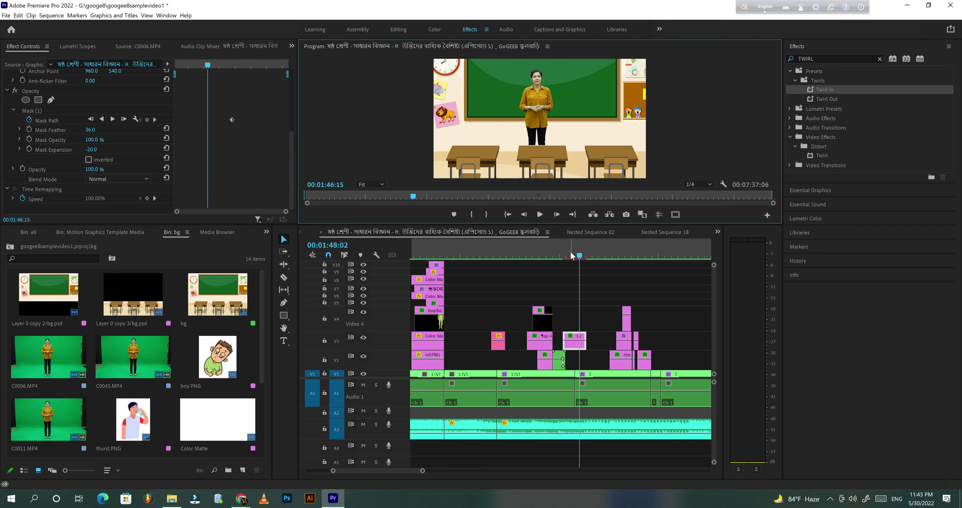
pyautogui.click(541, 215)
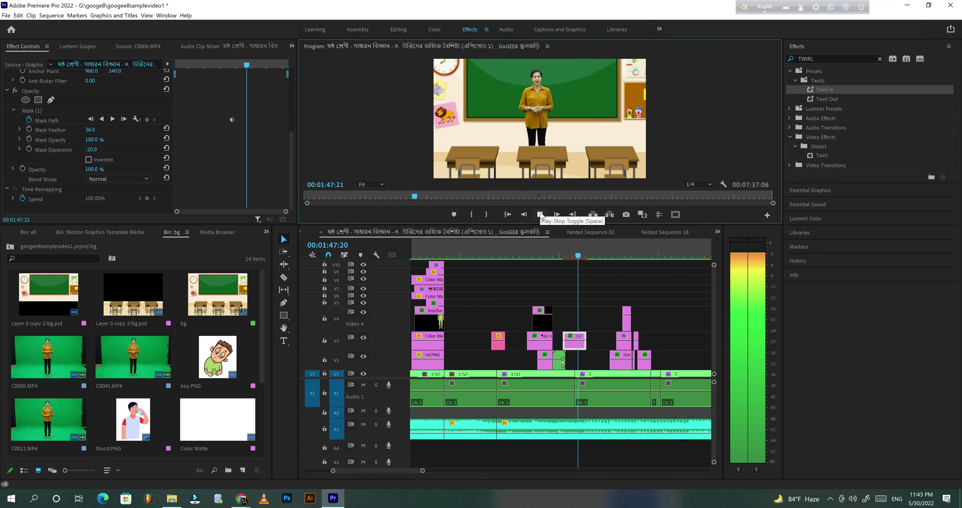
pyautogui.press('space')
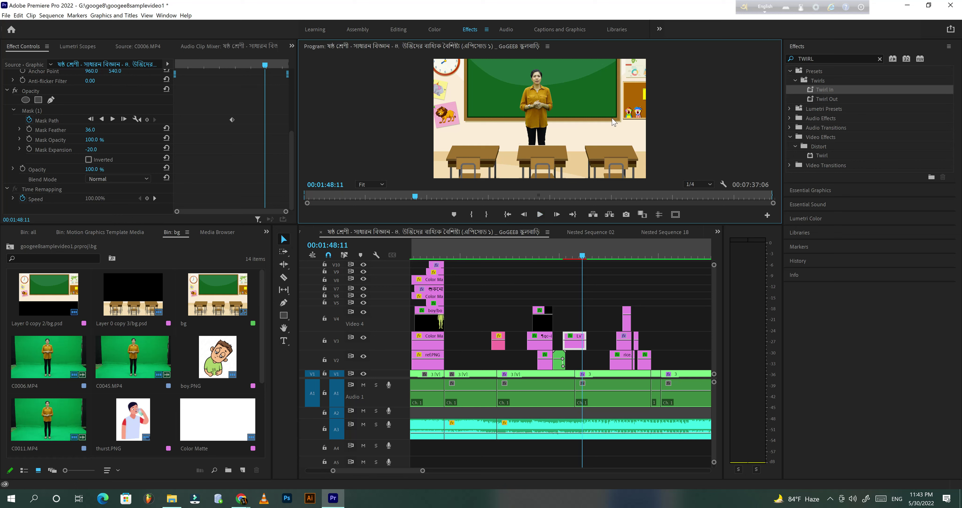
pyautogui.click(541, 214)
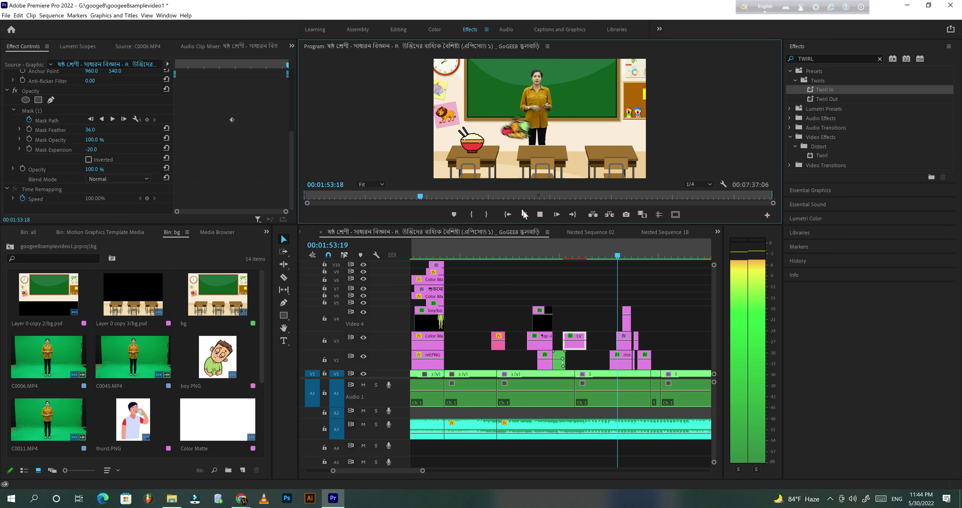
pyautogui.click(543, 213)
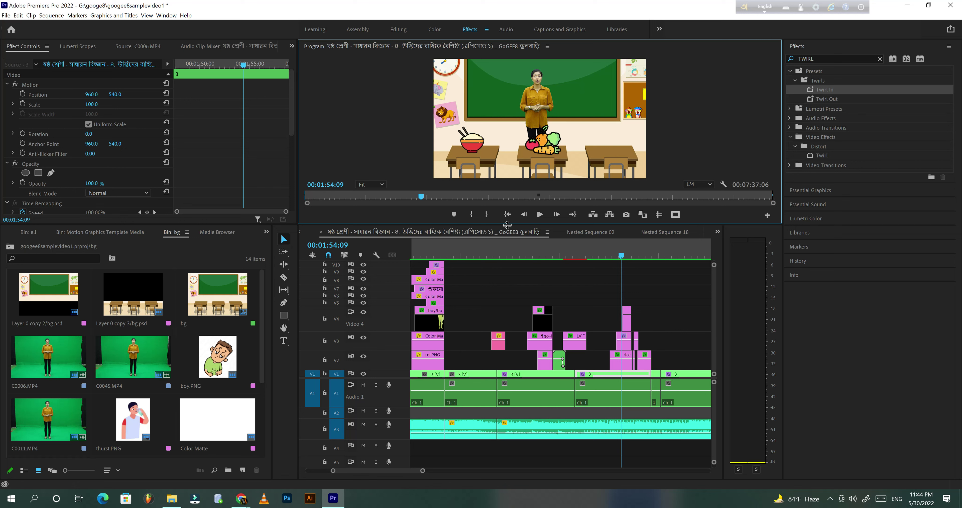
pyautogui.click(539, 214)
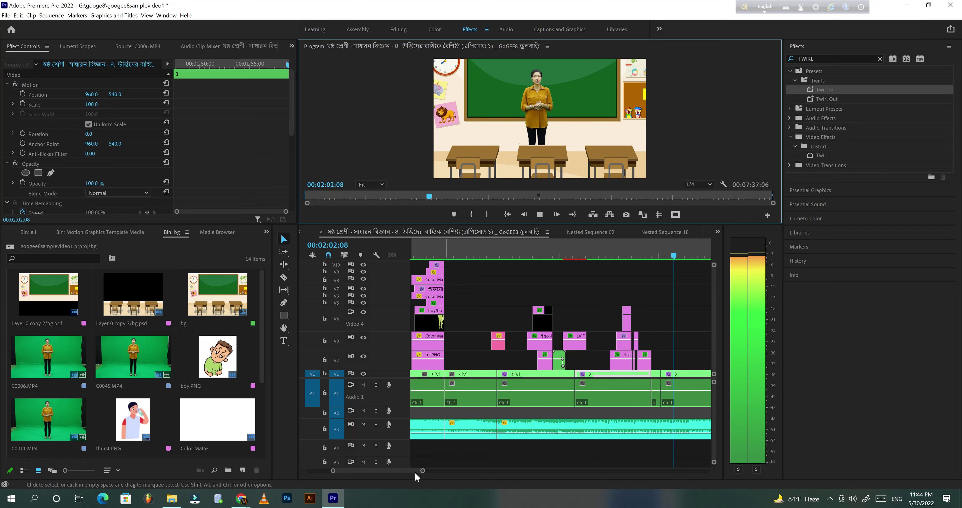
# Stop playback on the green প্রোটিন /আমিষ title card at 02:27:23
pyautogui.scroll(-3, 433, 471)
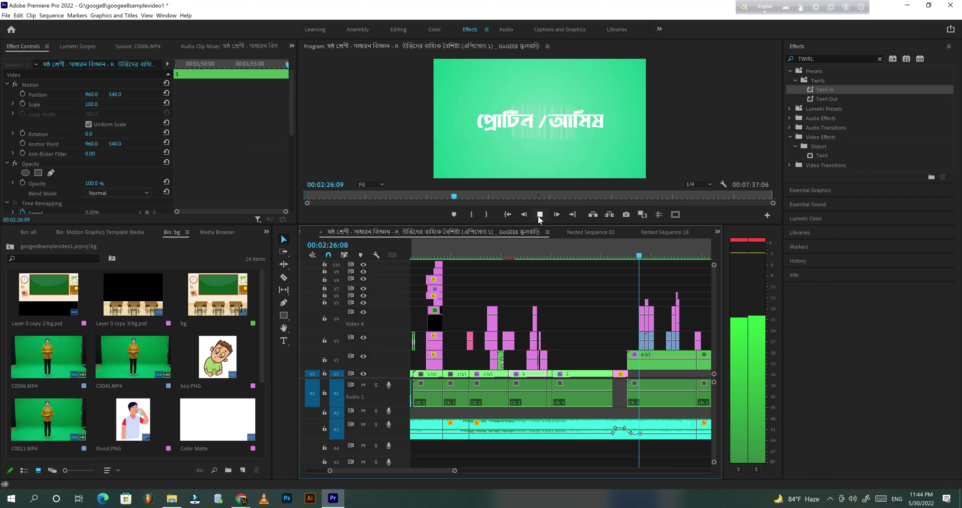
pyautogui.click(540, 214)
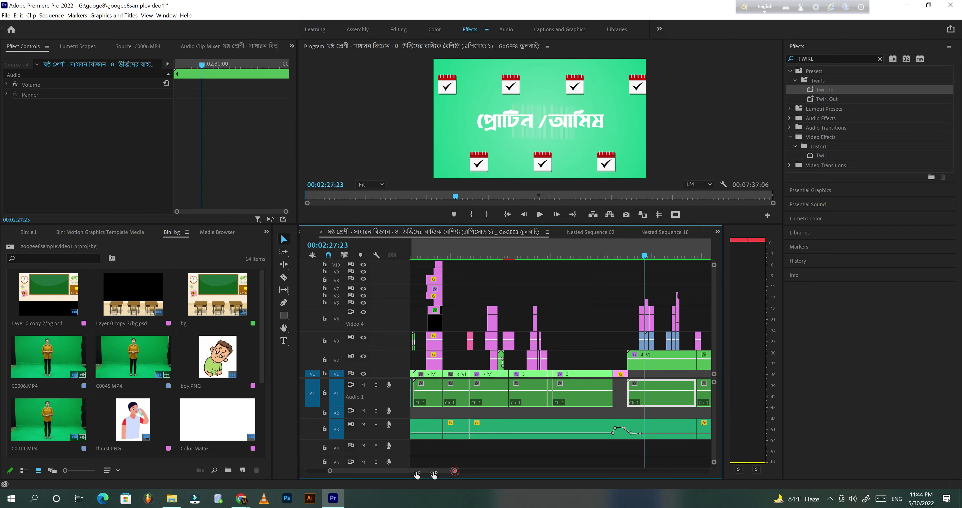
# Zoom the timeline in and step among the protein, শর্করা and FATS cards, settling on শর্করা at 02:28:10
pyautogui.press('=')
pyautogui.press('=')
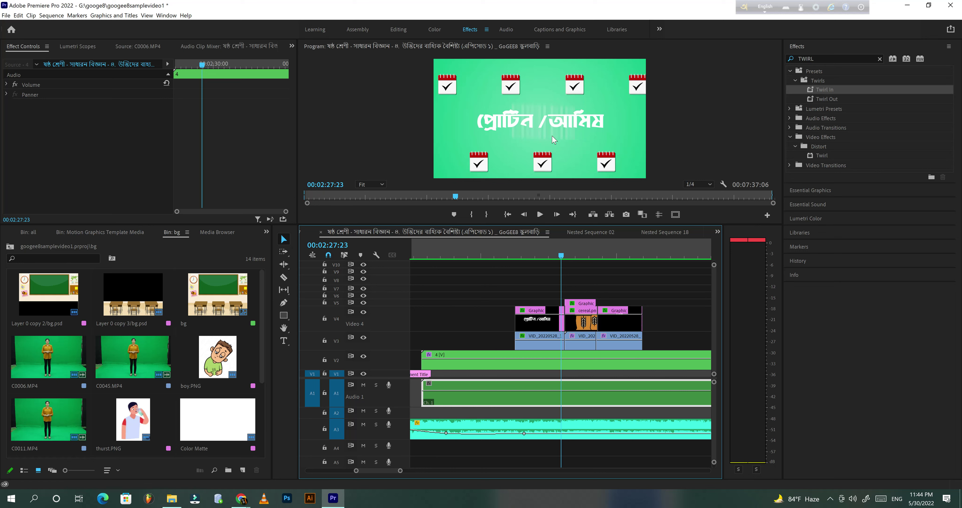
pyautogui.click(554, 319)
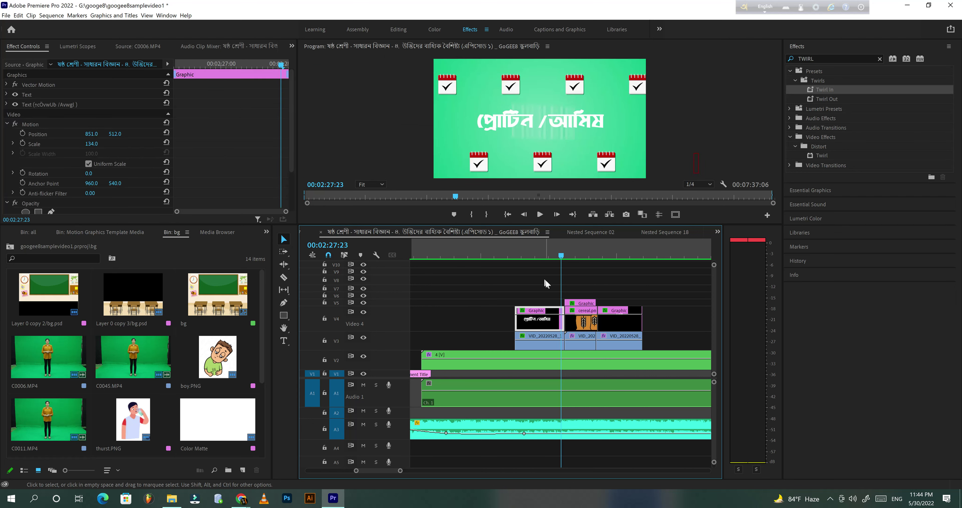
pyautogui.click(572, 256)
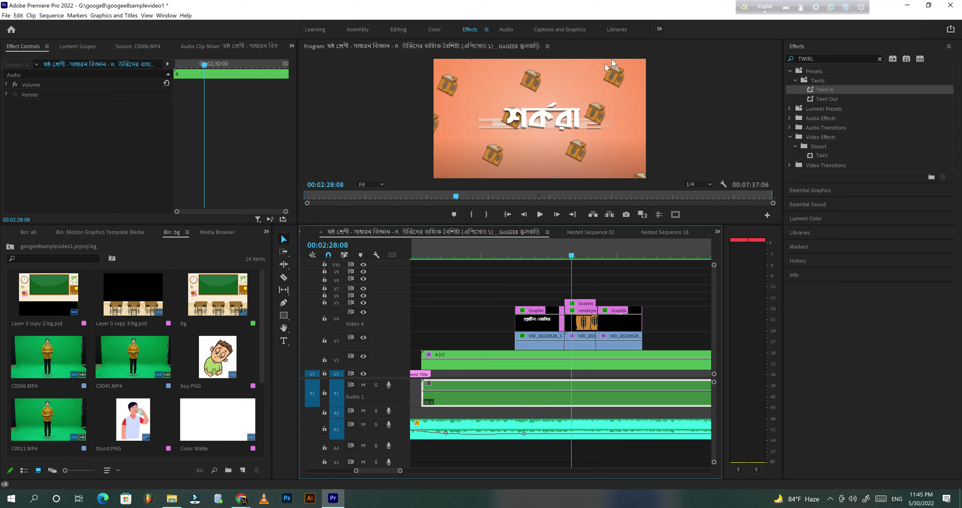
pyautogui.click(571, 328)
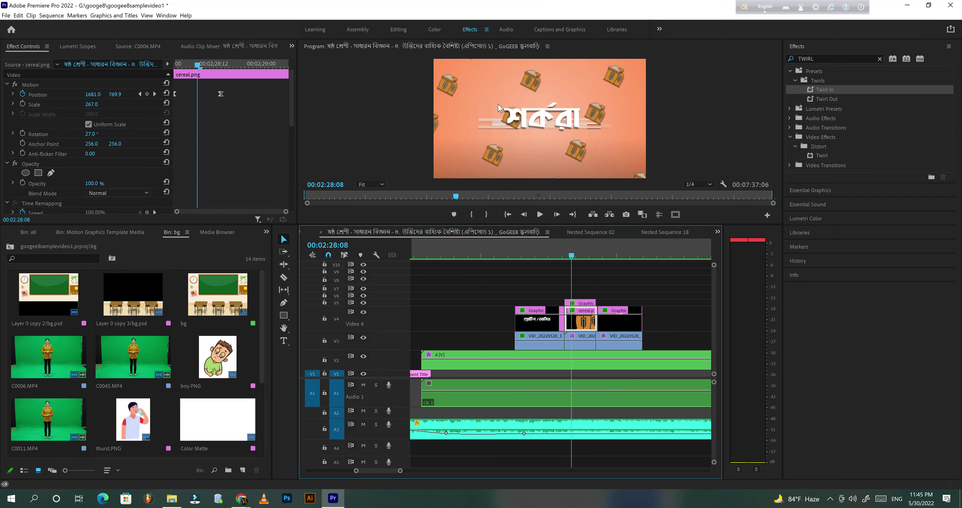
pyautogui.click(545, 246)
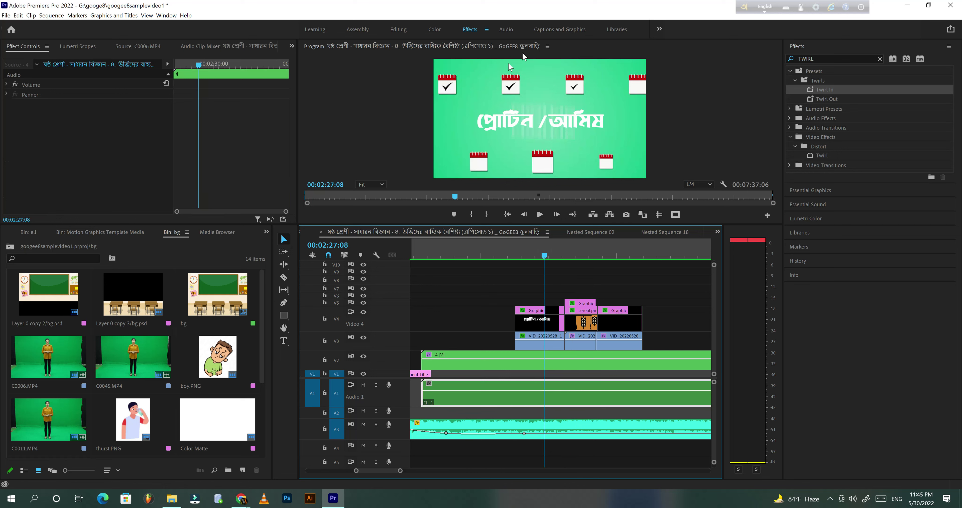
pyautogui.click(581, 255)
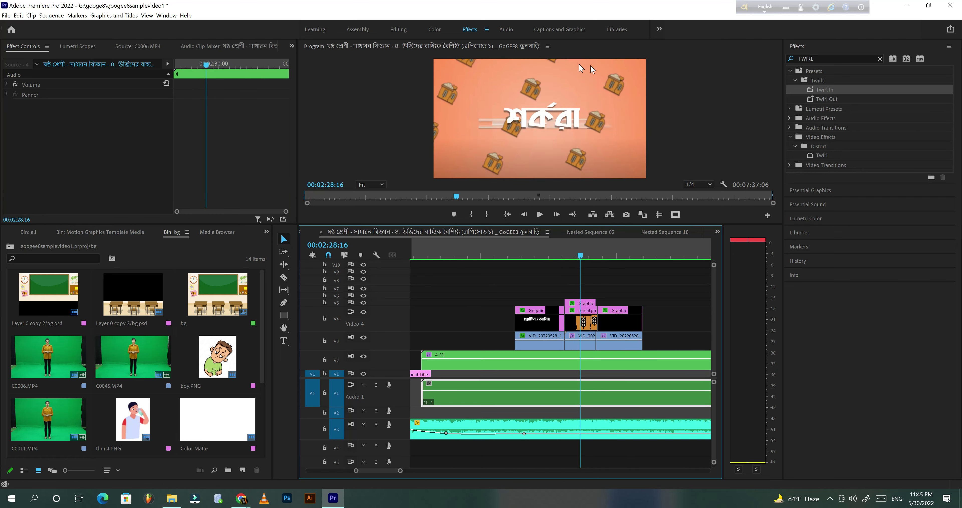
pyautogui.click(608, 255)
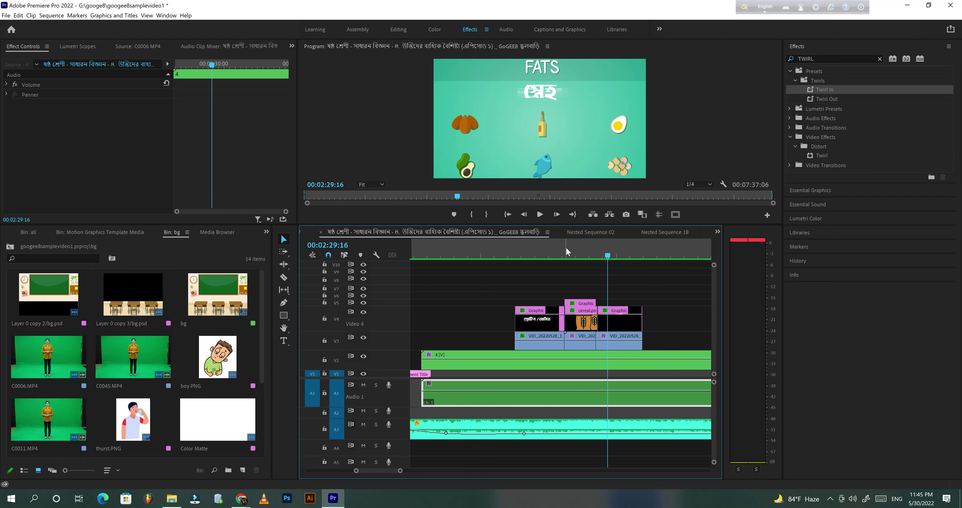
pyautogui.click(574, 256)
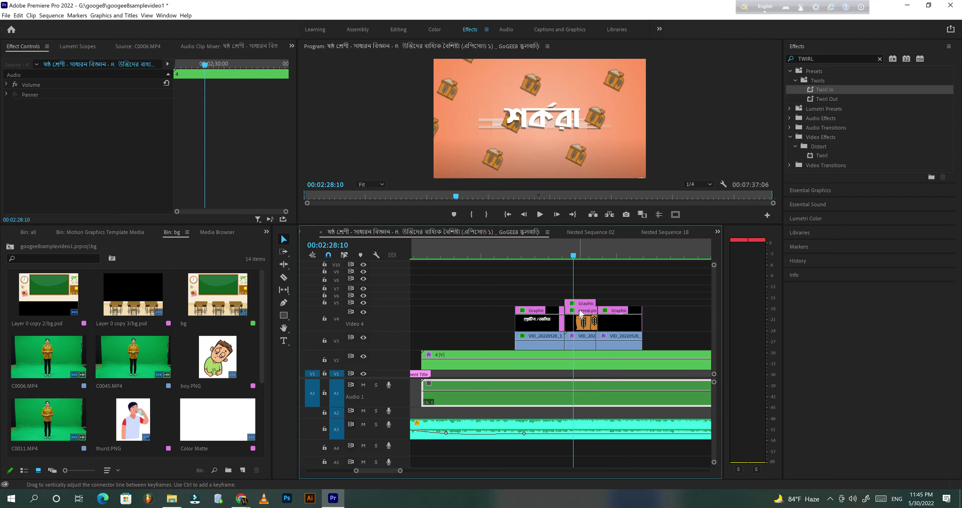
pyautogui.click(586, 304)
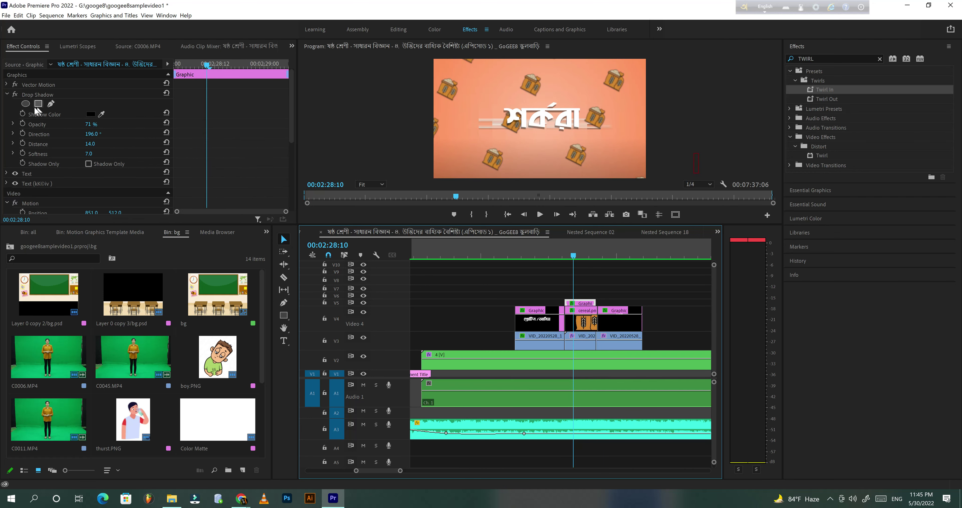
# Toggle the শর্করা title's Drop Shadow off and back on, then collapse its settings
pyautogui.click(15, 95)
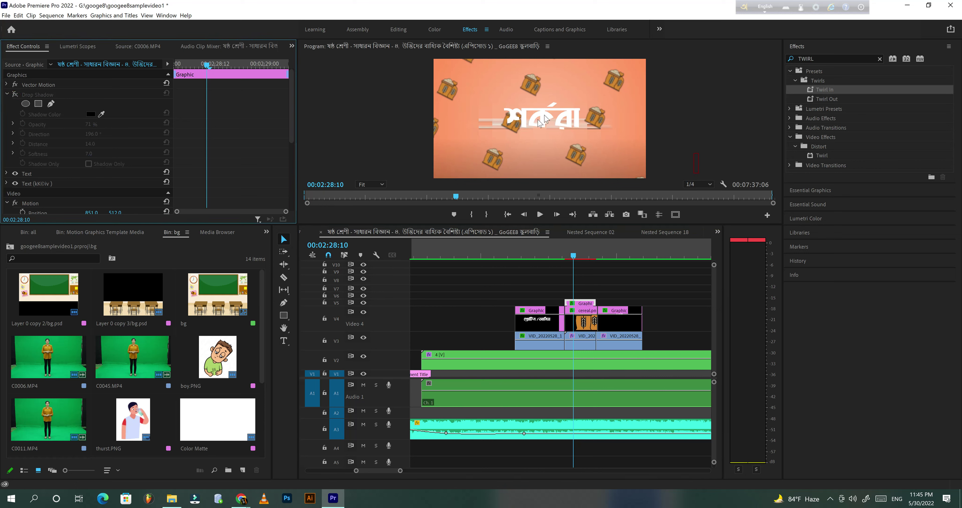
pyautogui.click(11, 94)
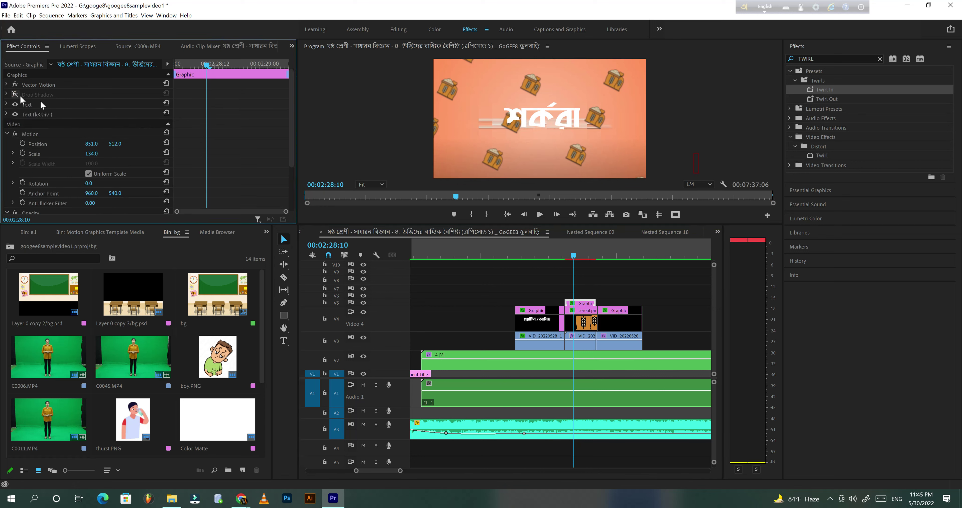
pyautogui.click(12, 94)
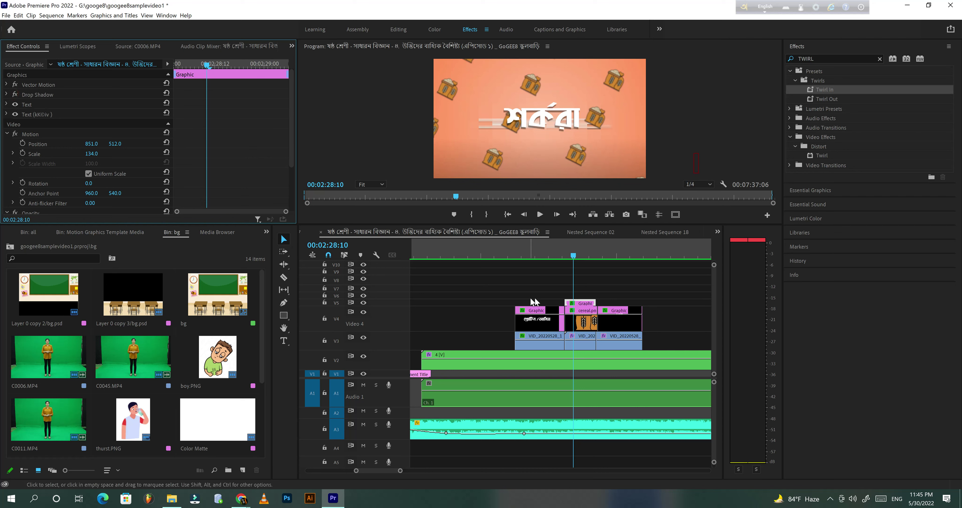
# Collapse each of cereal.png's effects in Effect Controls and switch off its first Replicate
pyautogui.click(582, 321)
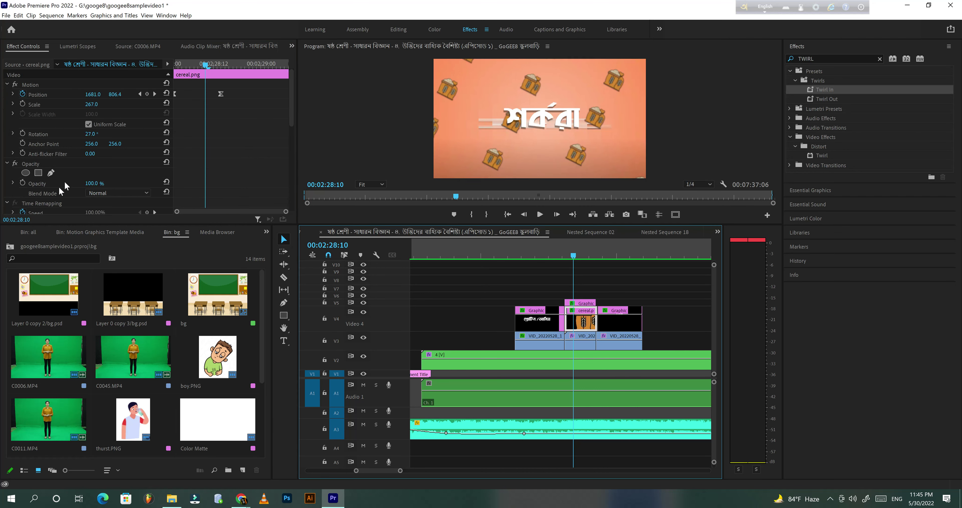
pyautogui.scroll(-3, 53, 185)
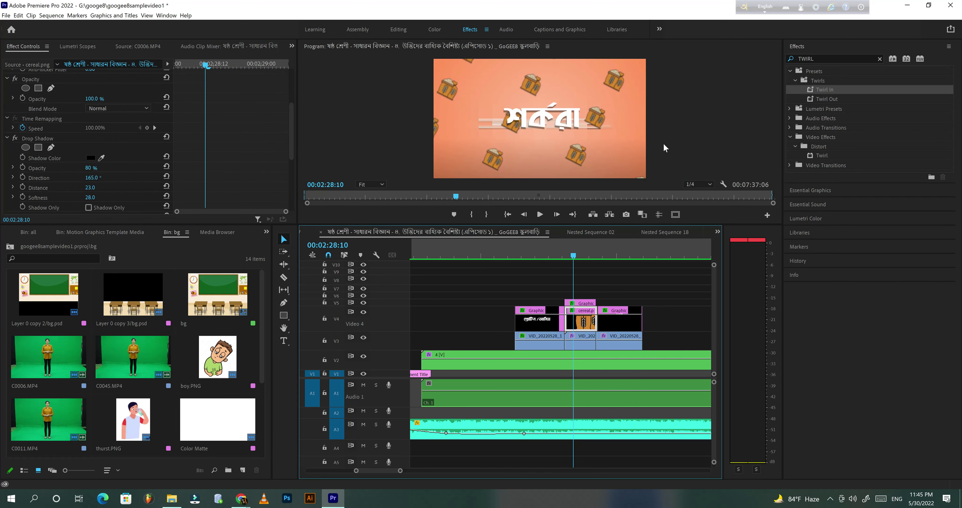
pyautogui.scroll(-3, 182, 168)
pyautogui.scroll(-3, 199, 165)
pyautogui.scroll(3, 127, 177)
pyautogui.scroll(3, 127, 178)
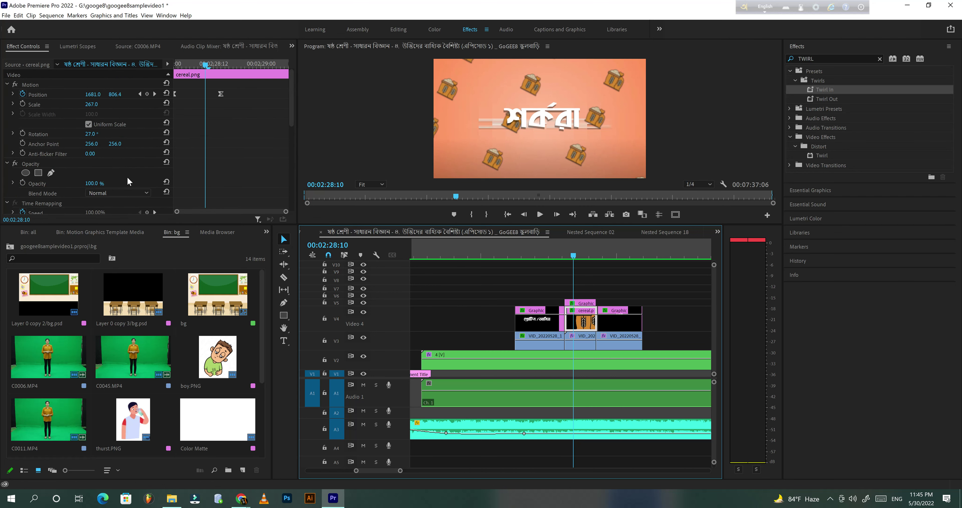
pyautogui.click(7, 84)
pyautogui.click(7, 95)
pyautogui.click(7, 105)
pyautogui.click(8, 115)
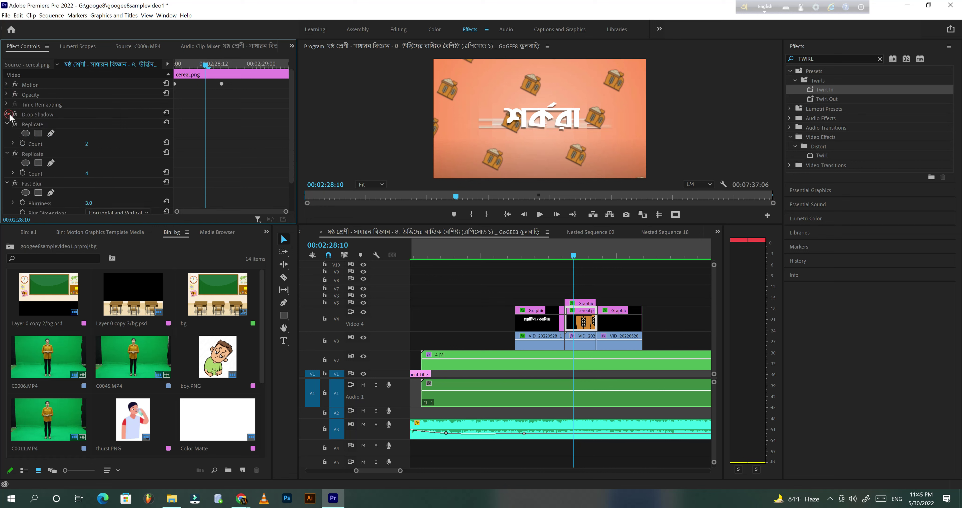
pyautogui.click(7, 125)
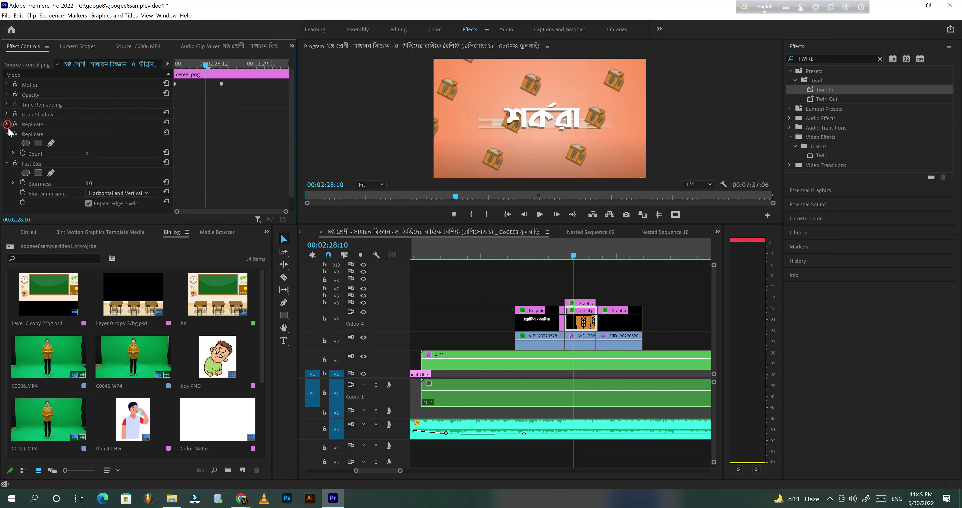
pyautogui.click(6, 134)
pyautogui.click(7, 144)
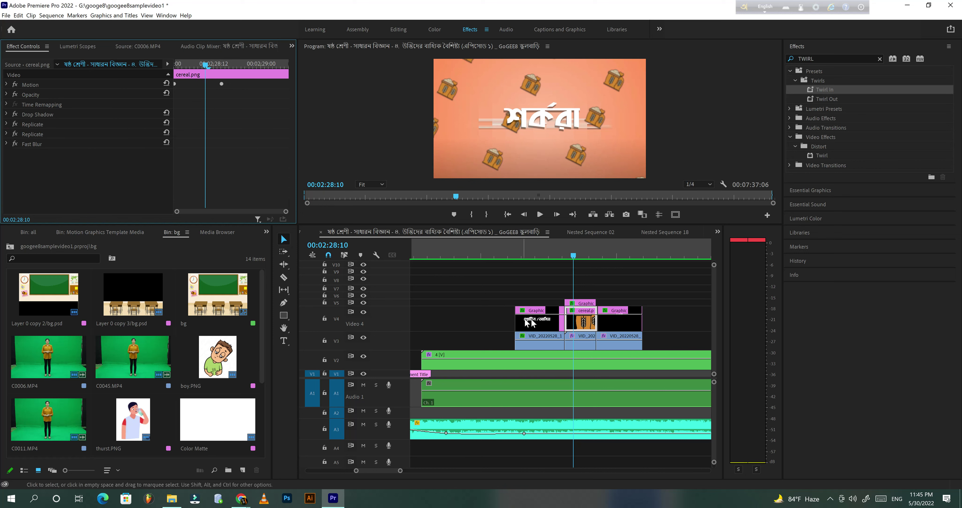
pyautogui.click(15, 124)
# Disable cereal.png's second Replicate and Fast Blur, re-enable the first Replicate and raise its Count to 16
pyautogui.click(16, 134)
pyautogui.click(15, 144)
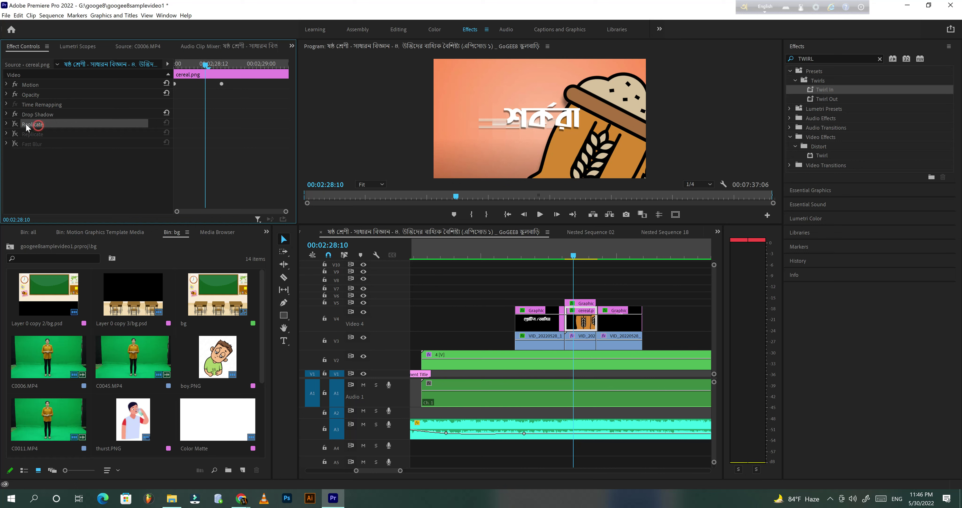
pyautogui.click(15, 124)
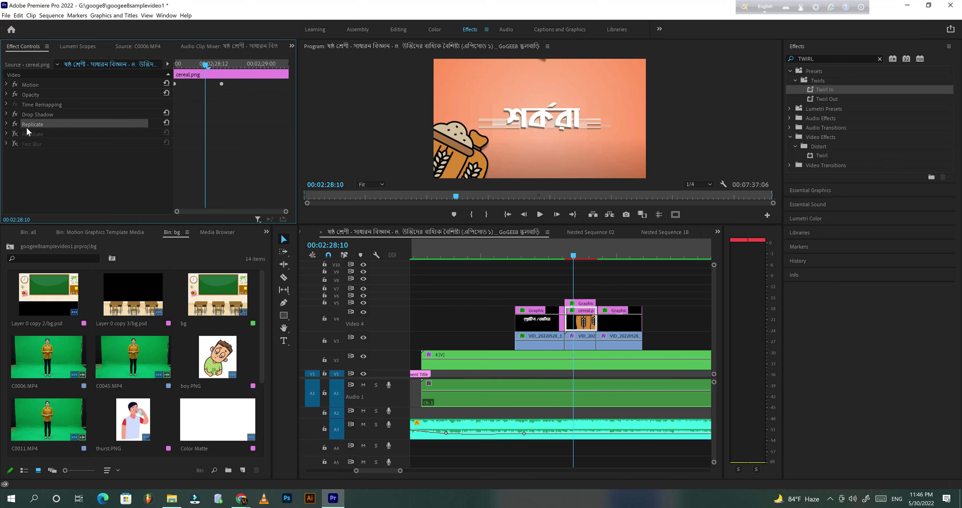
pyautogui.click(7, 124)
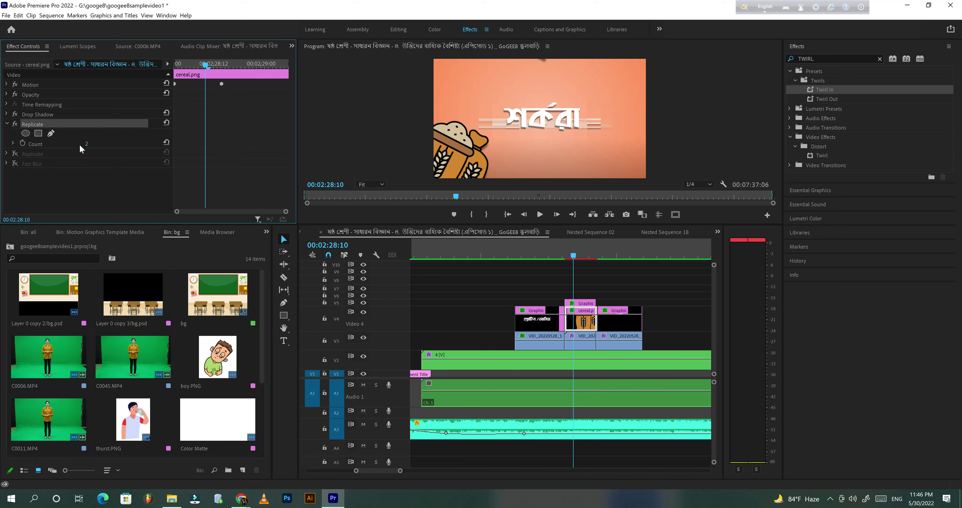
pyautogui.click(6, 124)
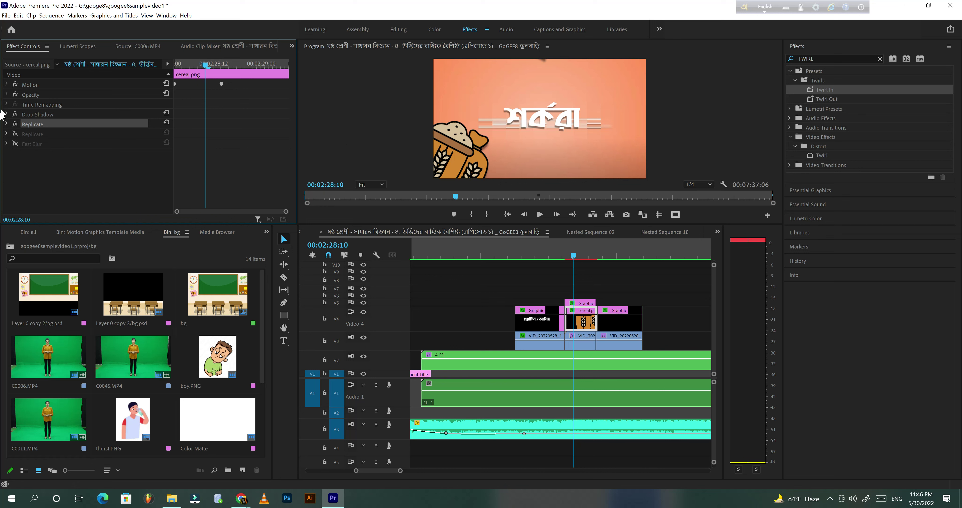
pyautogui.click(6, 124)
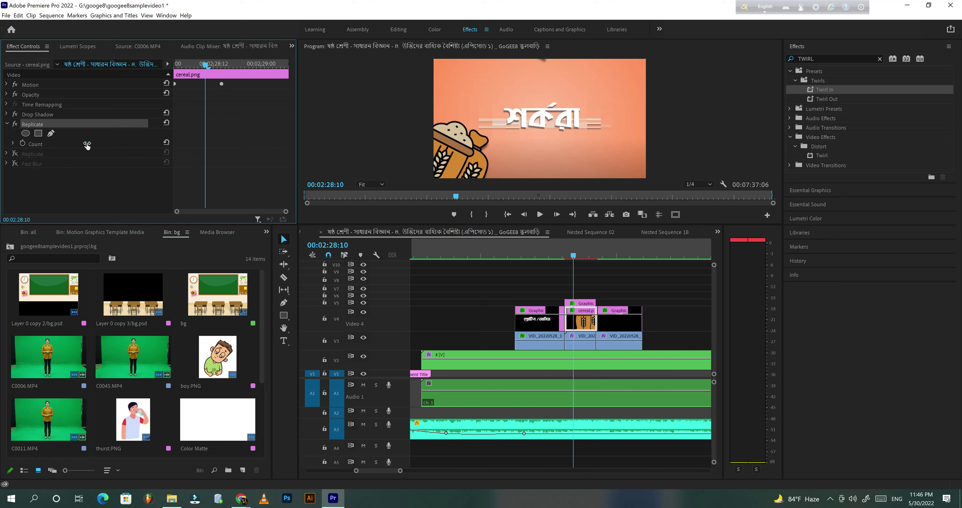
pyautogui.moveTo(86, 144); pyautogui.dragTo(92, 144)
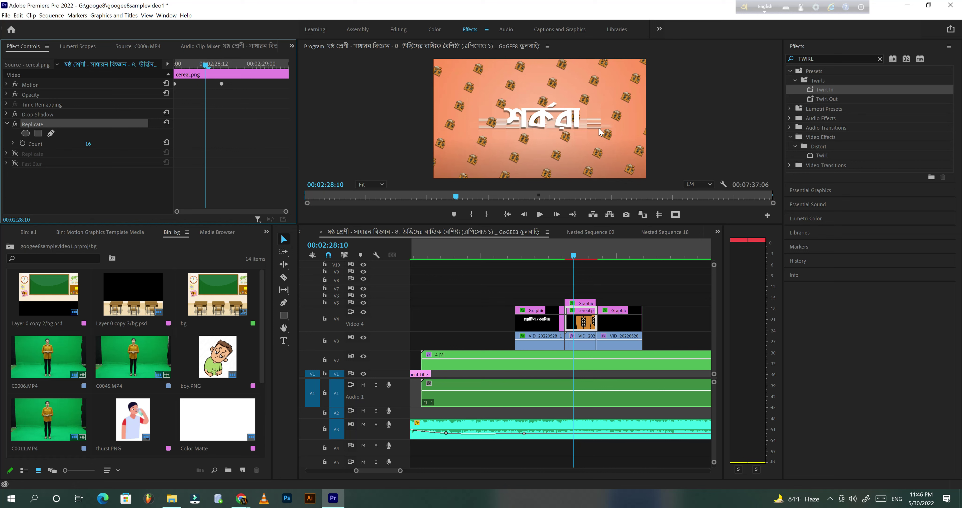
pyautogui.click(87, 145)
pyautogui.write('2')
# Set the first Replicate Count to 2, restore the second Replicate (Count 4) and Fast Blur, then jump to FATS
pyautogui.press('Return')
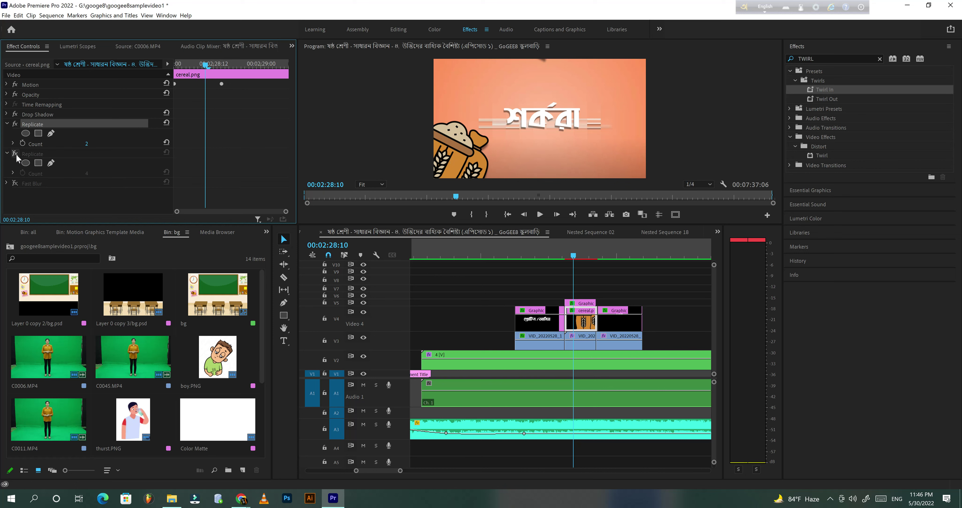
pyautogui.click(6, 153)
pyautogui.click(15, 153)
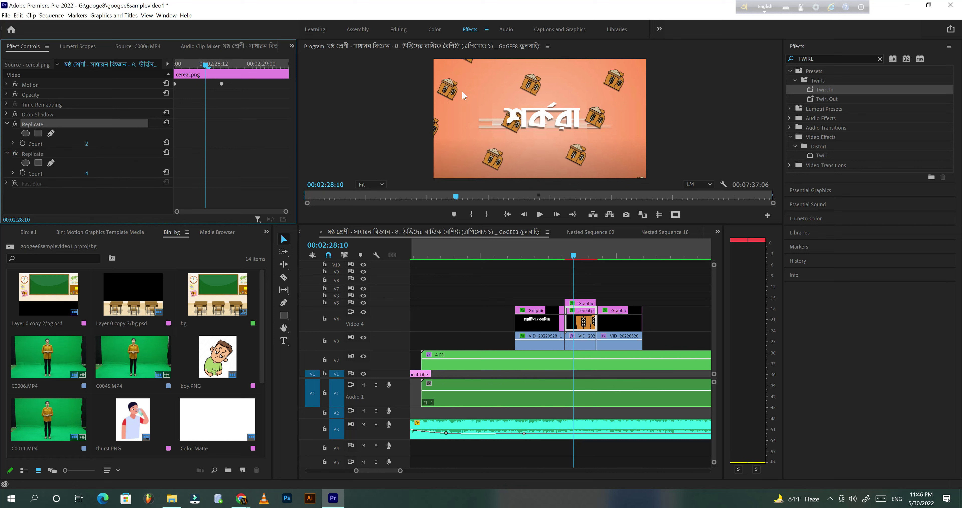
pyautogui.click(15, 124)
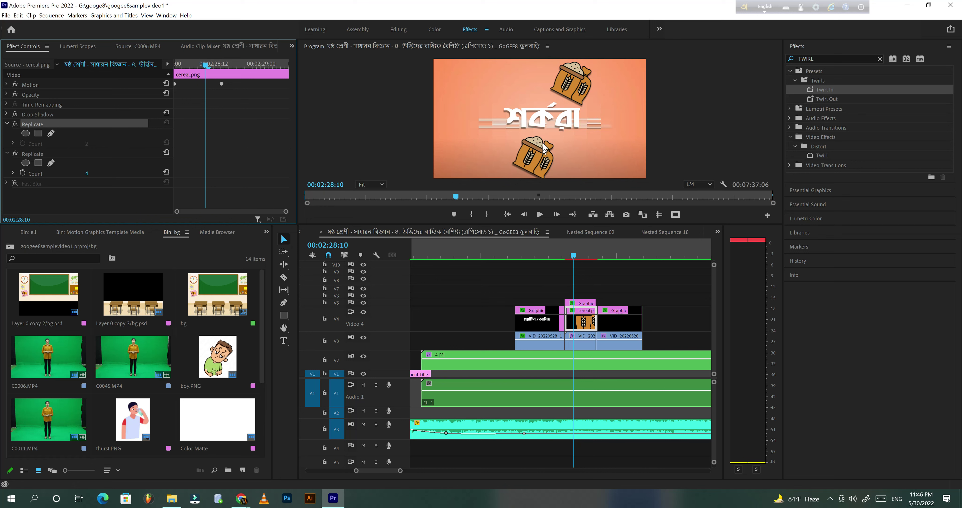
pyautogui.click(15, 124)
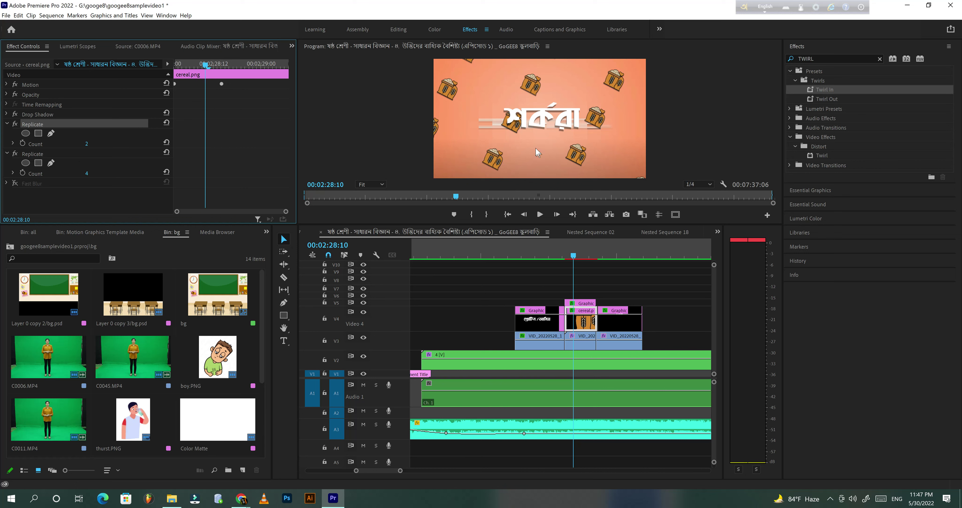
pyautogui.click(15, 183)
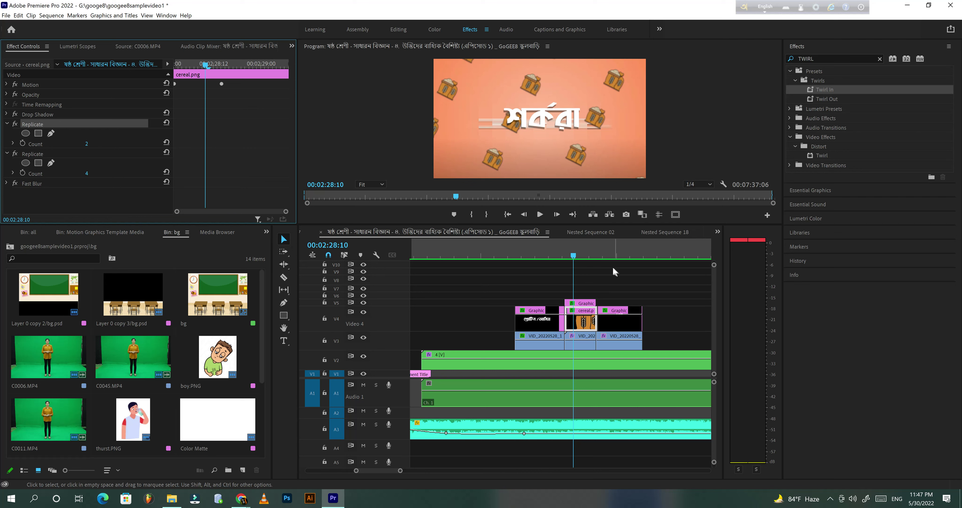
pyautogui.click(609, 255)
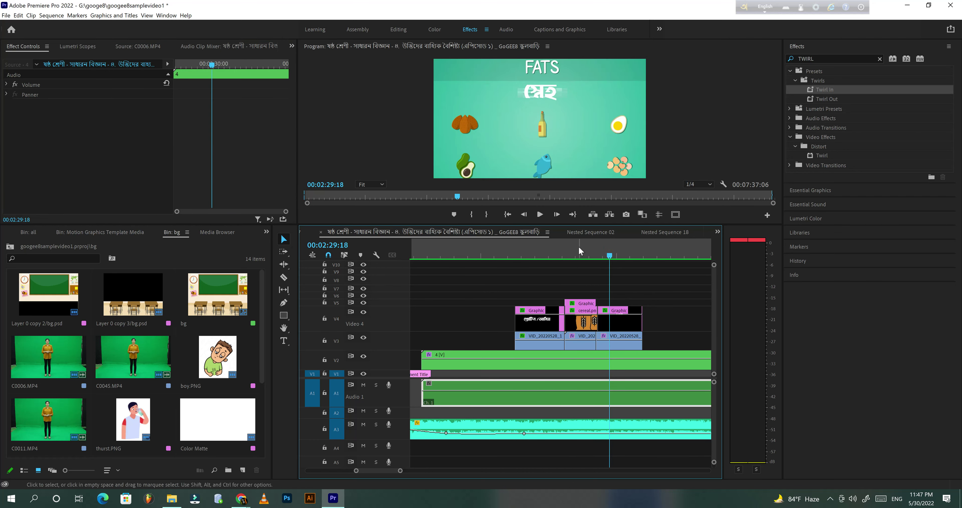
# Skim the protein and শর্করা cards, zoom the timeline out, and land on খনিজ লবণ at 02:36:08
pyautogui.click(578, 255)
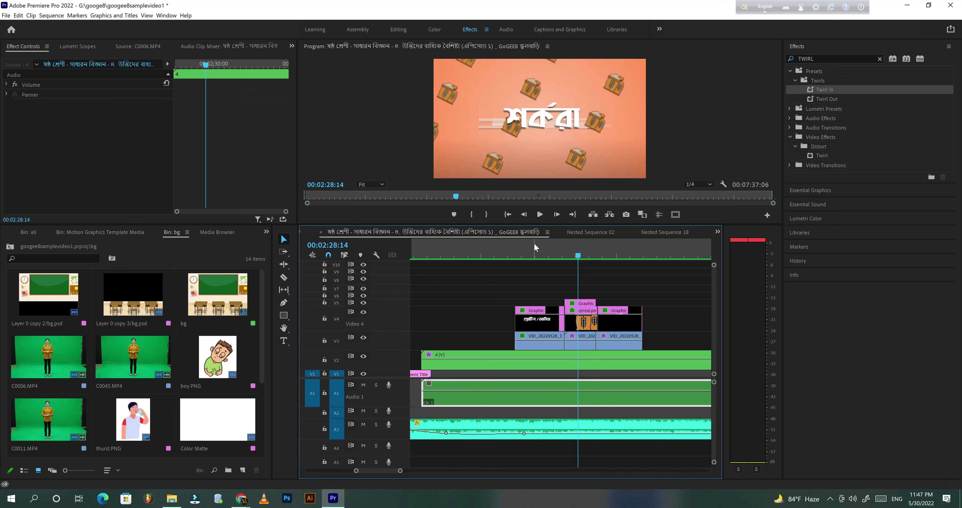
pyautogui.click(540, 256)
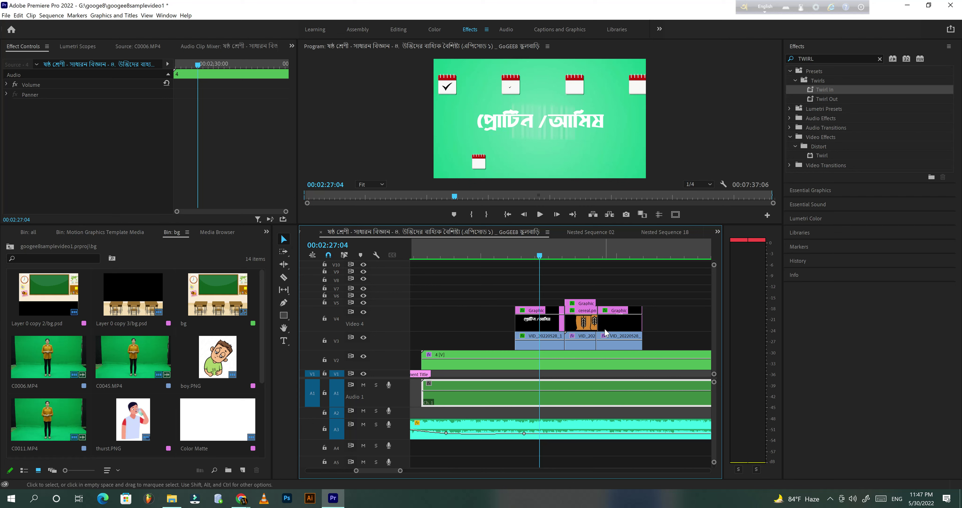
pyautogui.click(583, 256)
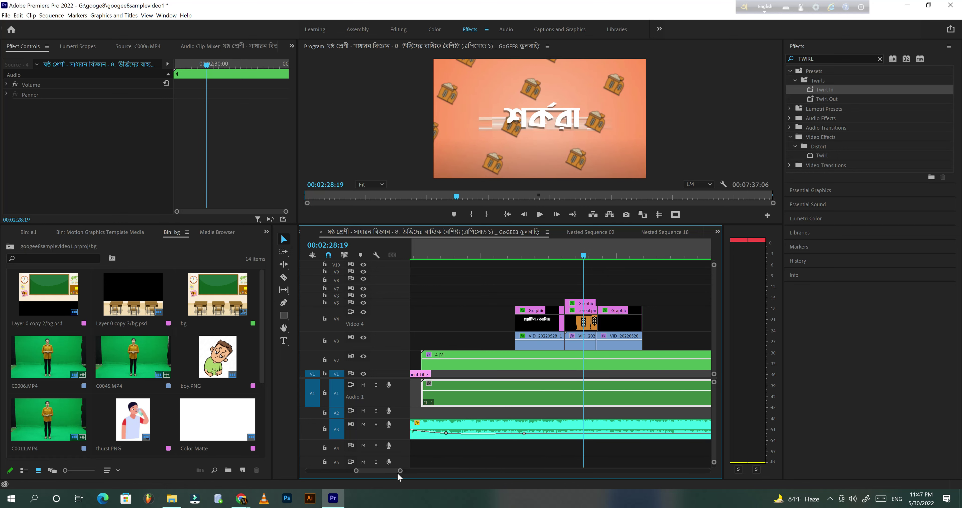
pyautogui.moveTo(400, 471); pyautogui.dragTo(456, 470)
pyautogui.click(584, 256)
pyautogui.click(591, 256)
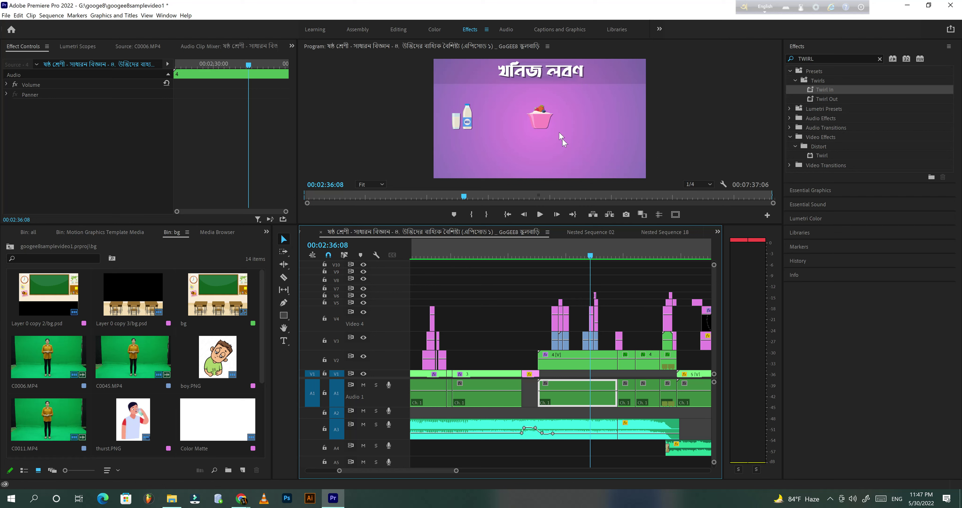
# Zoom the timeline back in and move the playhead to the পানি water card at 00:02:37:19
pyautogui.moveTo(457, 471); pyautogui.dragTo(420, 482)
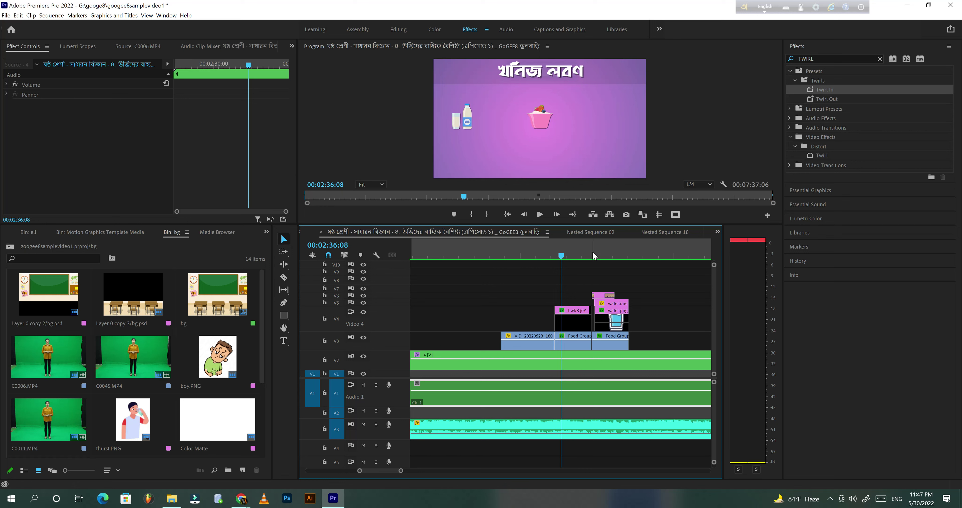
pyautogui.moveTo(594, 257); pyautogui.dragTo(607, 252)
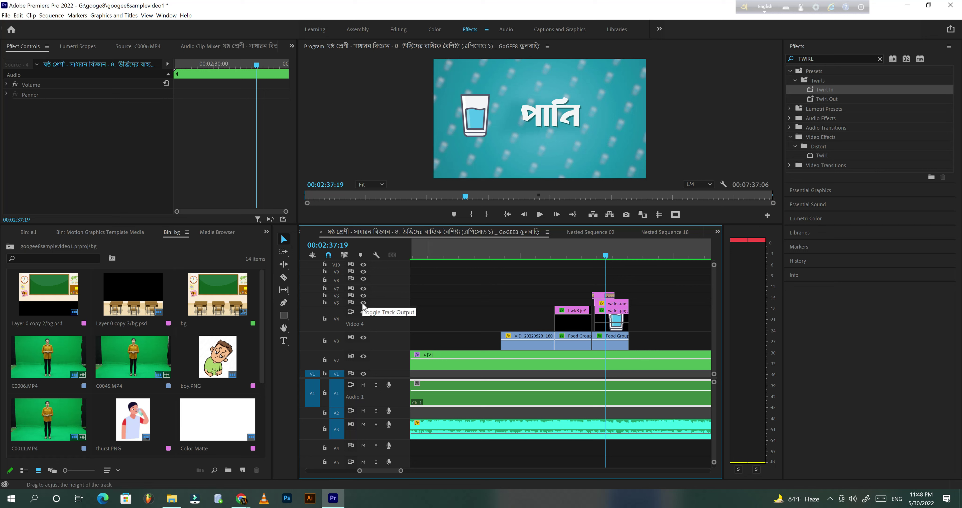
# Hide tracks V4 and V5, then toggle V3 off and on to check the Food Group layer
pyautogui.click(363, 312)
pyautogui.click(363, 301)
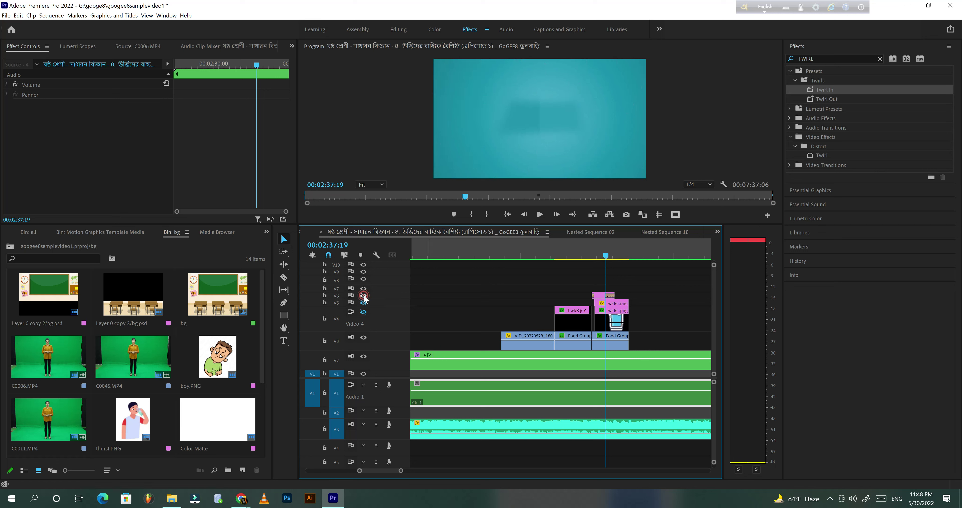
pyautogui.click(607, 339)
pyautogui.click(363, 337)
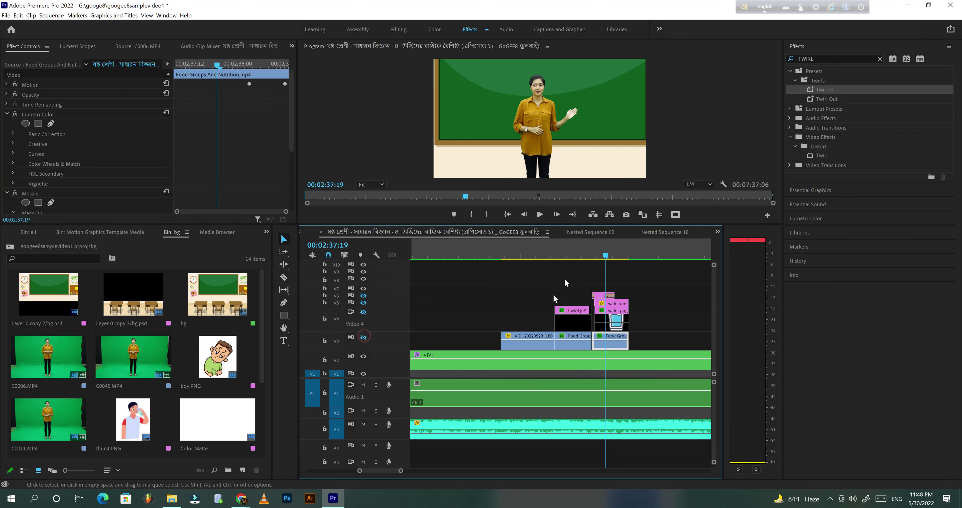
pyautogui.click(364, 337)
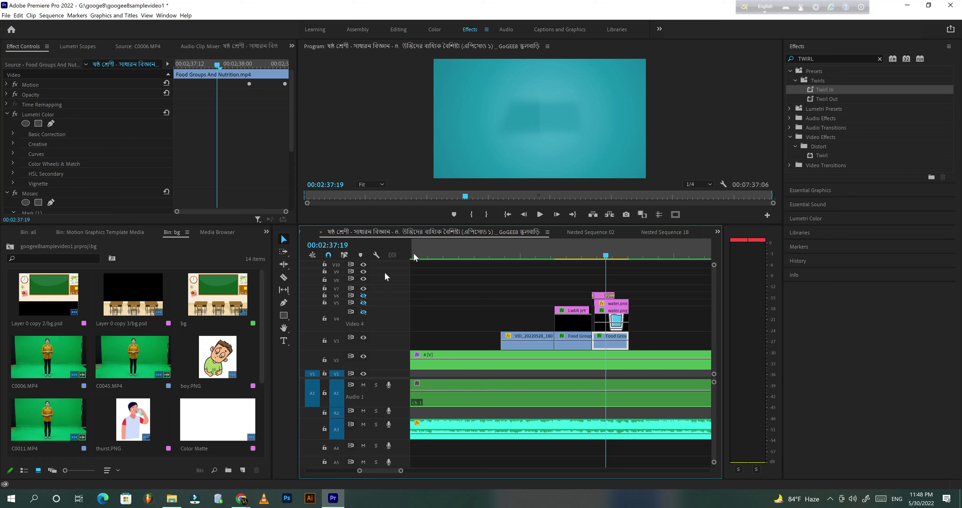
# Turn track V4 back on so the water.png drop pattern shows again
pyautogui.click(612, 315)
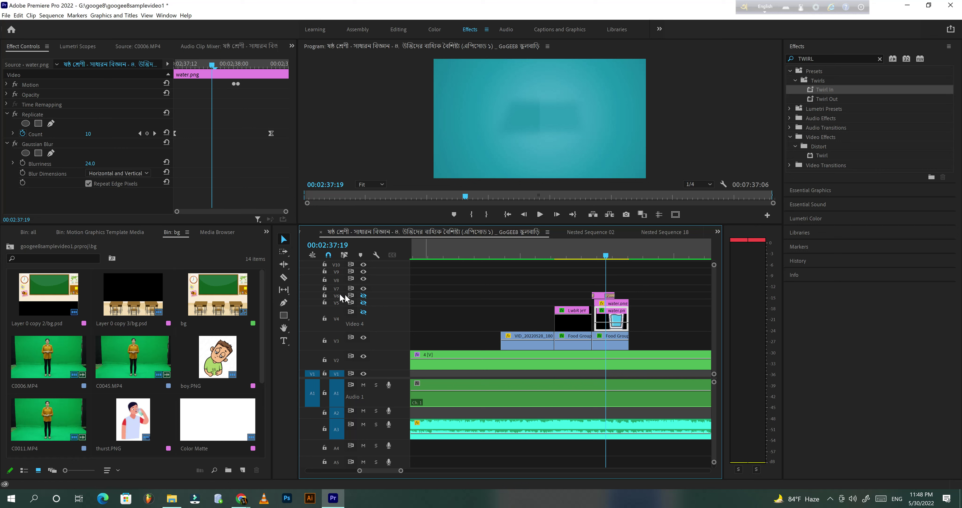
pyautogui.click(363, 311)
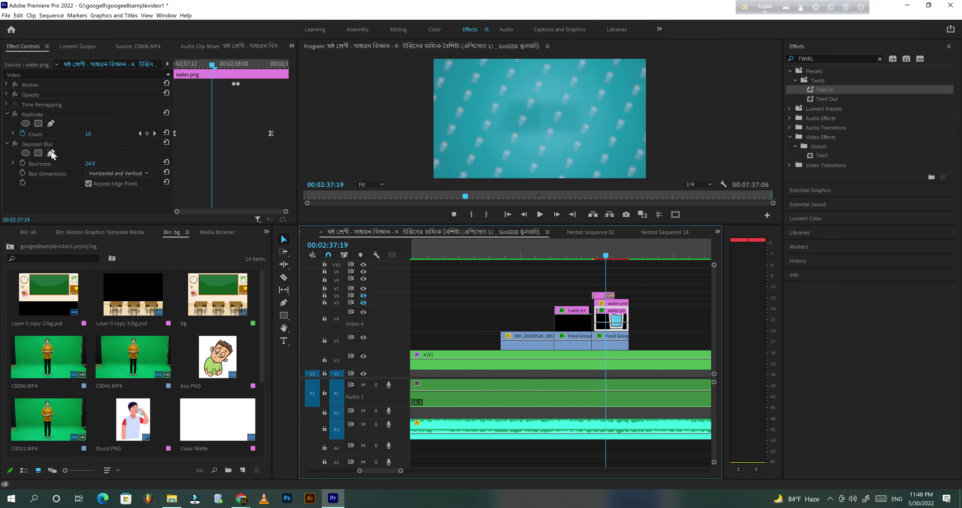
pyautogui.click(7, 114)
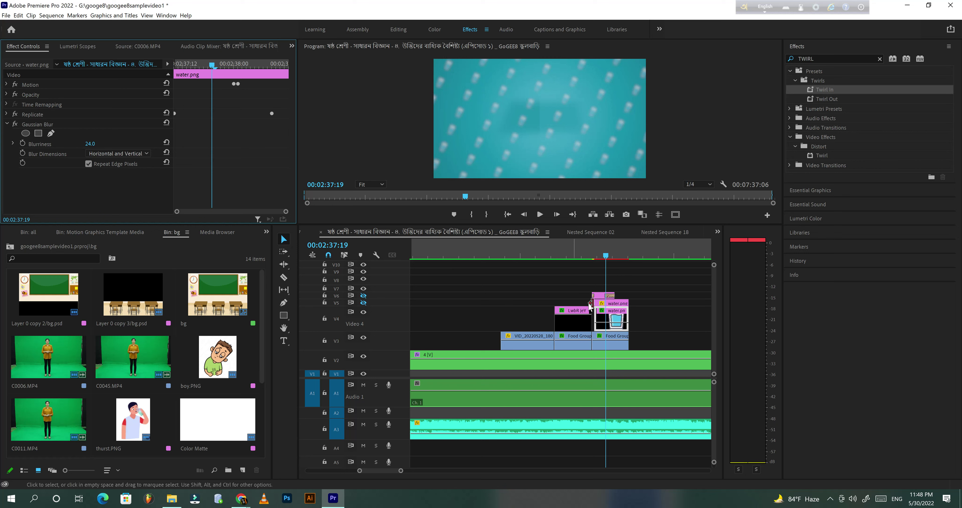
# Turn tracks V5 and V6 back on so the glass and পানি text reappear
pyautogui.click(612, 307)
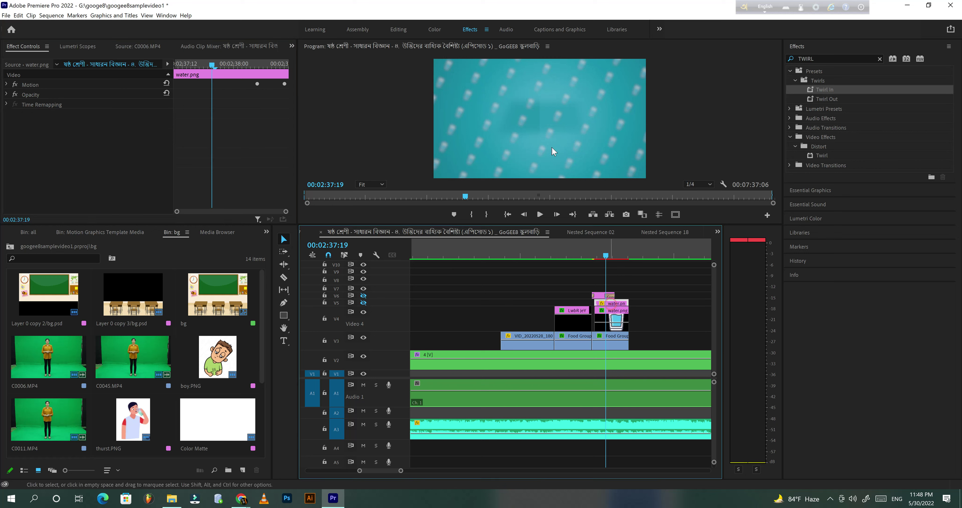
pyautogui.click(363, 302)
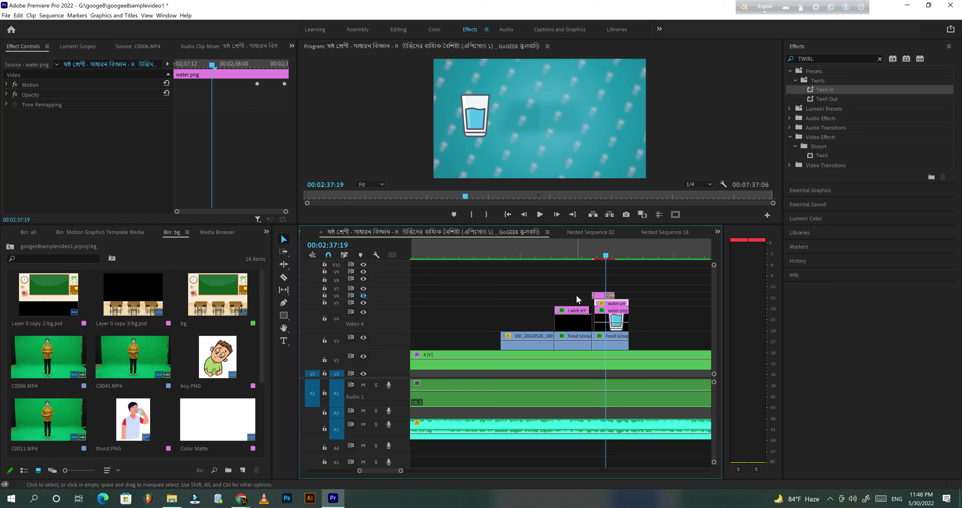
pyautogui.click(599, 297)
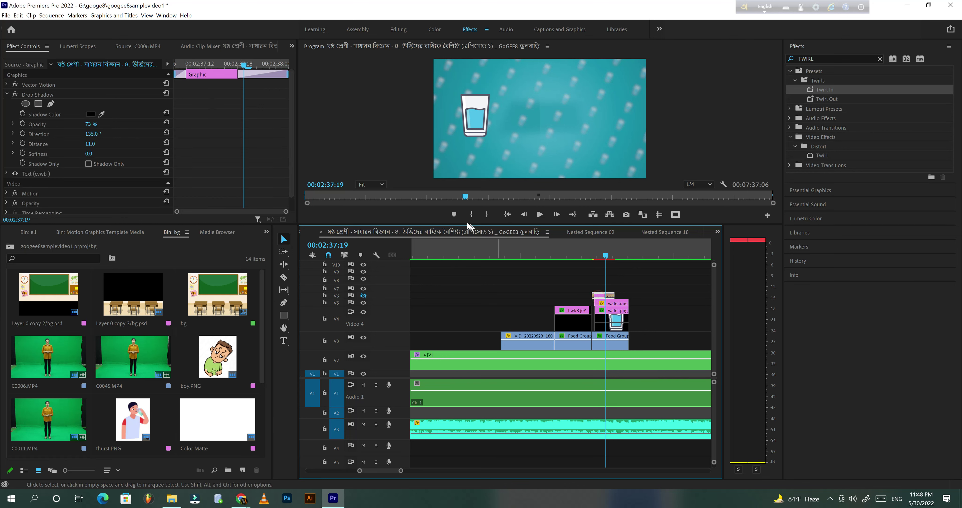
pyautogui.click(363, 296)
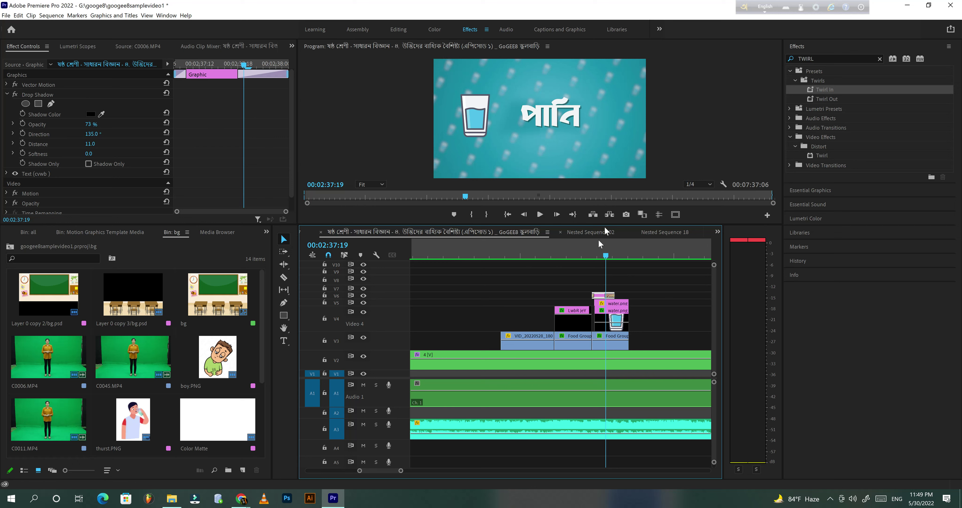
pyautogui.moveTo(400, 470); pyautogui.dragTo(467, 471)
# Move the playhead to the presenter scene at 02:42:14 and select the small graphic clip there
pyautogui.click(576, 255)
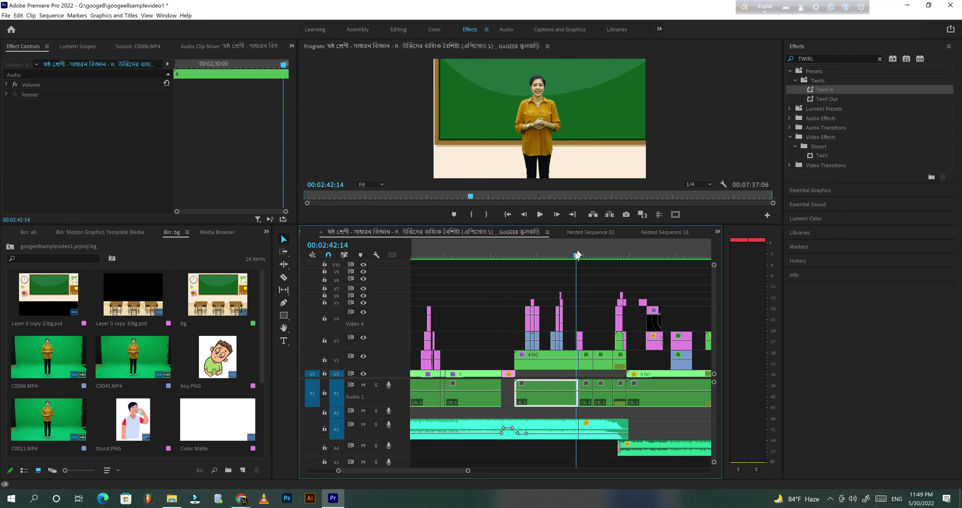
pyautogui.moveTo(578, 256); pyautogui.dragTo(577, 254)
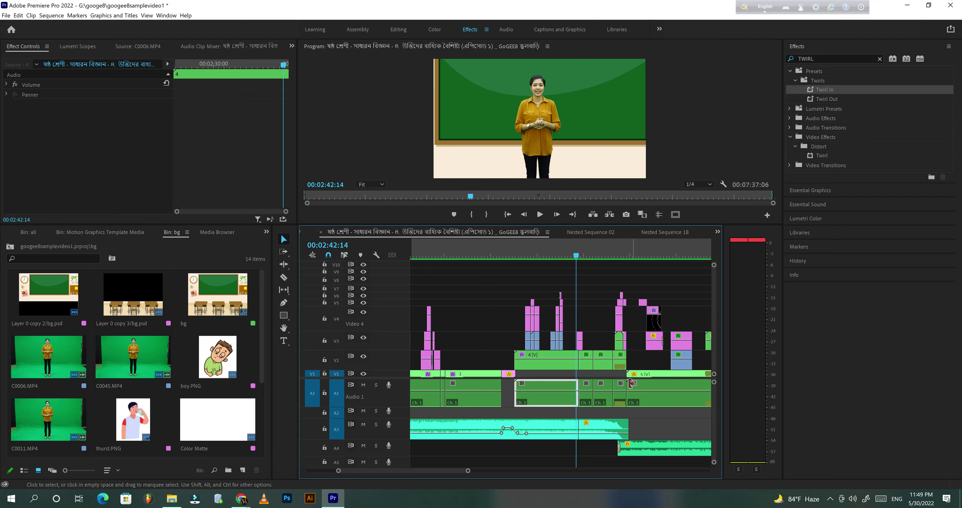
pyautogui.click(580, 340)
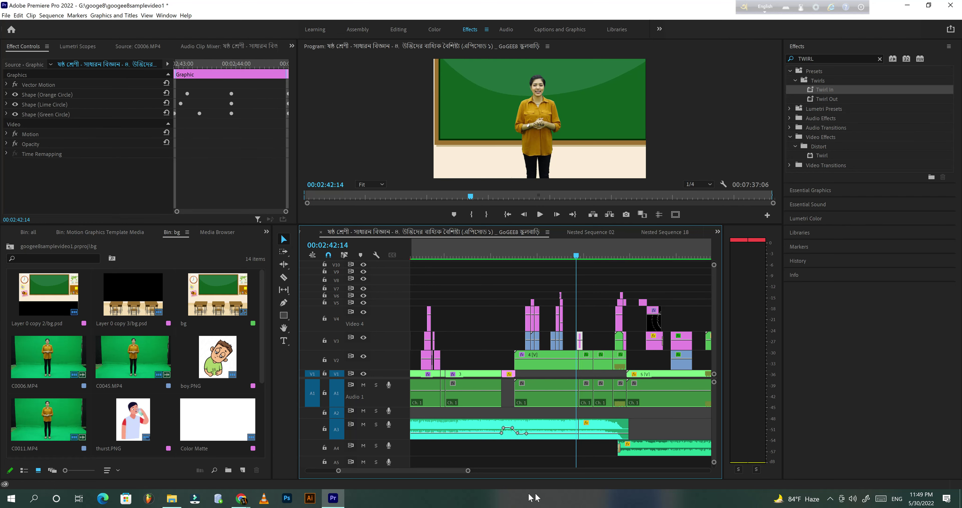
pyautogui.moveTo(467, 471); pyautogui.dragTo(458, 481)
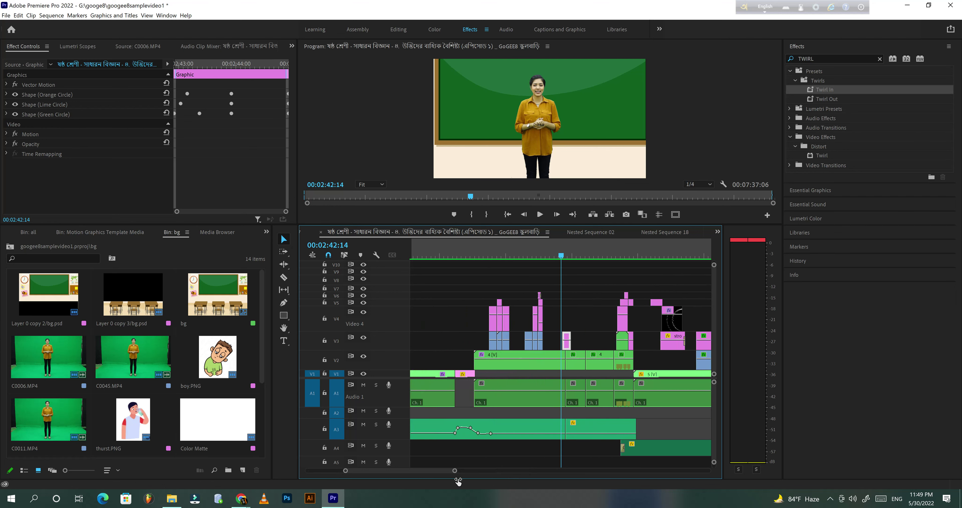
# Open nested sequence 4, play part of its classroom scene, then return to the main sequence
pyautogui.doubleClick(512, 358)
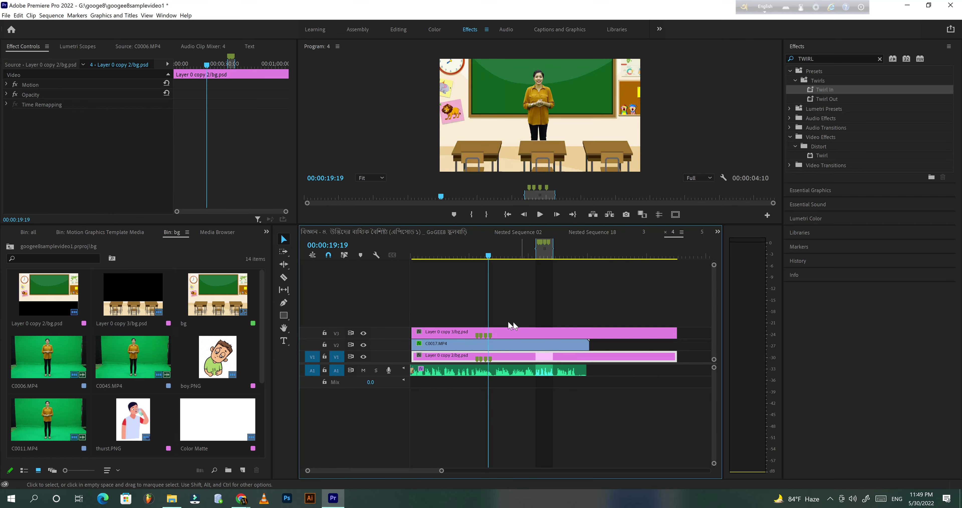
pyautogui.moveTo(528, 303); pyautogui.dragTo(480, 400)
pyautogui.click(539, 214)
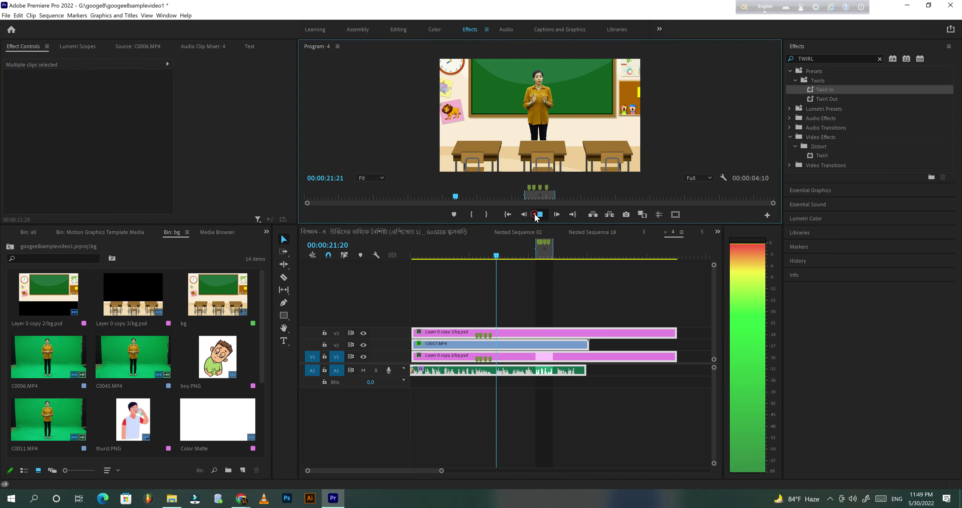
pyautogui.press('space')
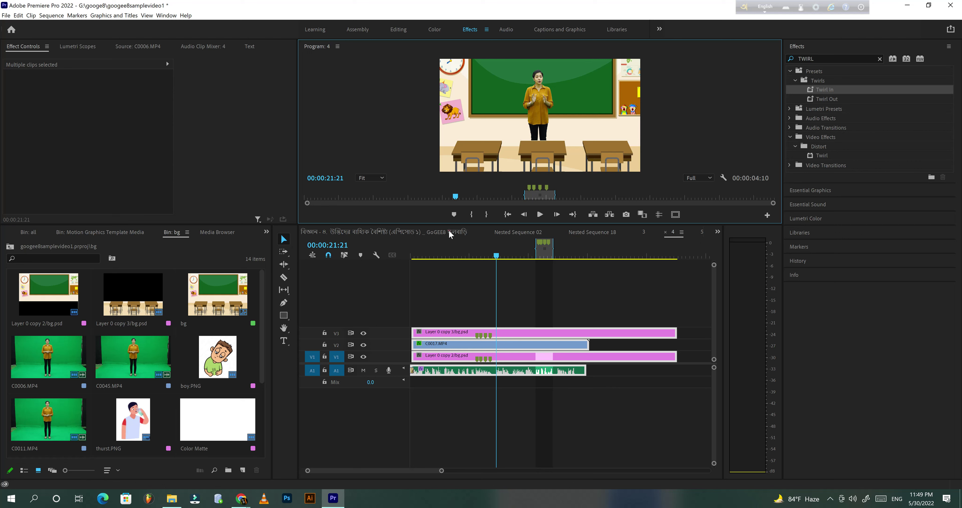
pyautogui.click(449, 231)
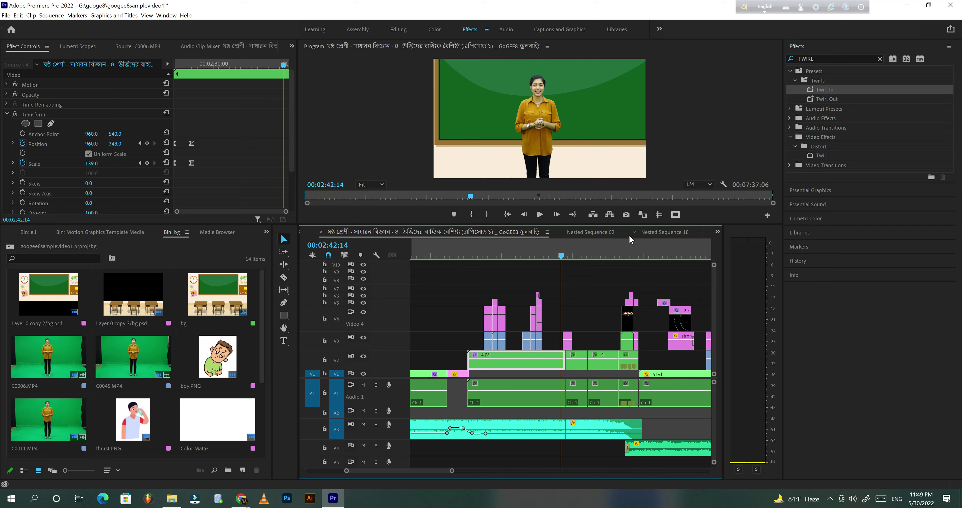
# Look at Nested Sequence 18, then go back to the main lesson sequence
pyautogui.click(671, 234)
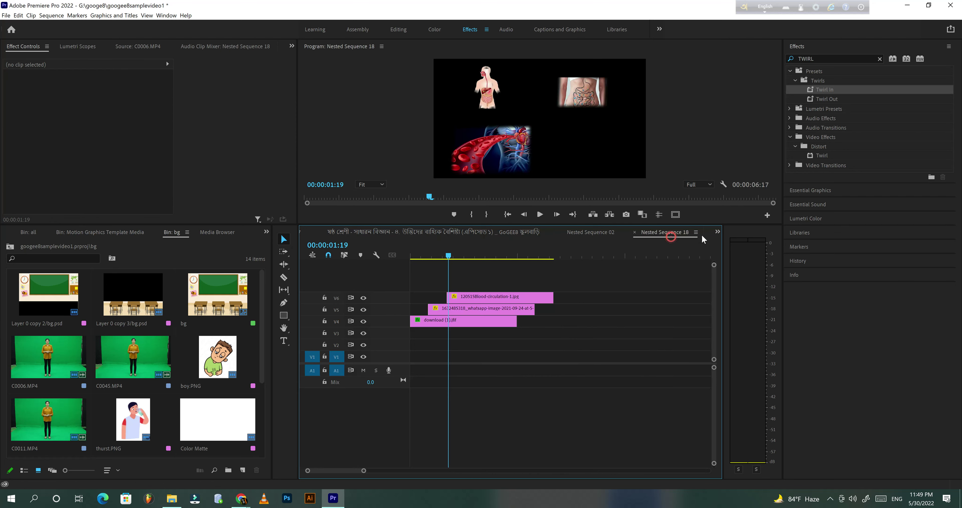
pyautogui.click(718, 232)
pyautogui.click(649, 305)
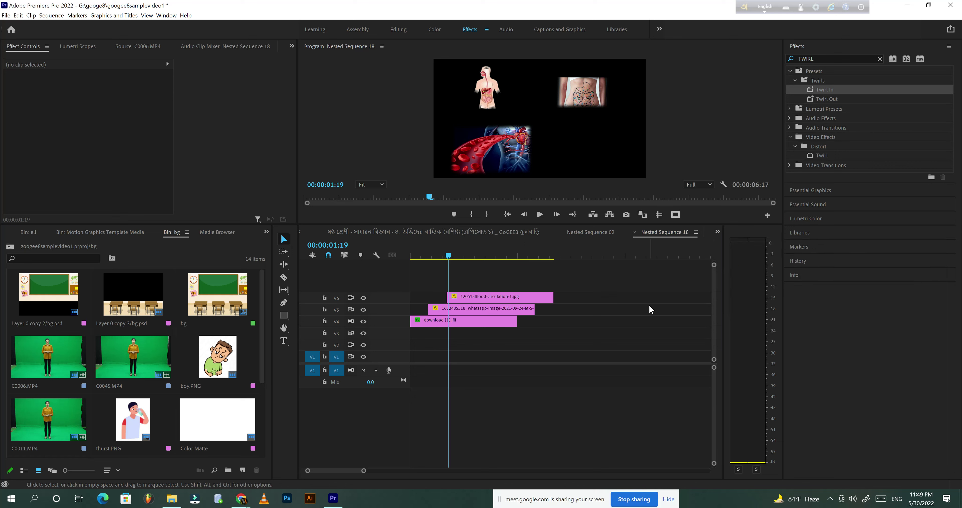
pyautogui.click(380, 230)
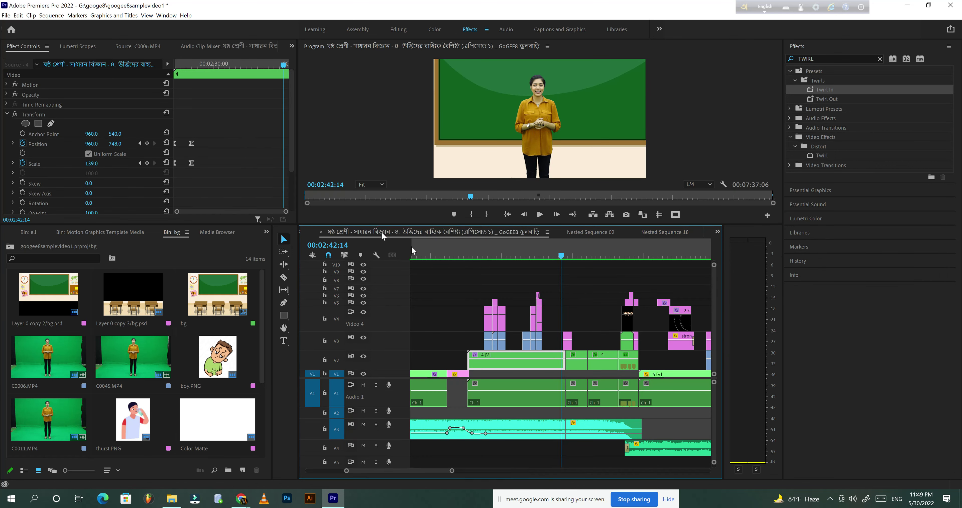
# Move the playhead through 00:02:44:08 and 00:02:54:21 to the ভাত food card at 00:02:55:15
pyautogui.moveTo(453, 470); pyautogui.dragTo(439, 470)
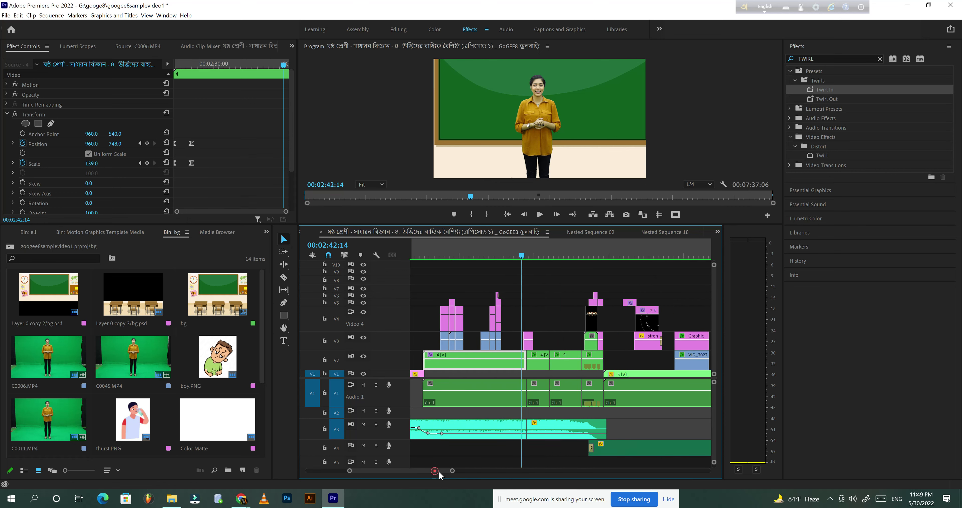
pyautogui.click(472, 255)
pyautogui.click(525, 256)
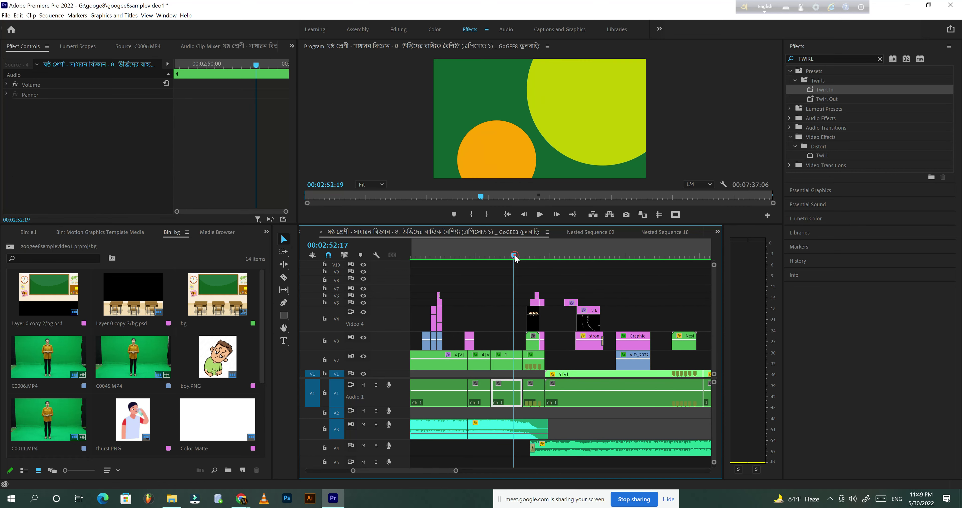
pyautogui.click(528, 256)
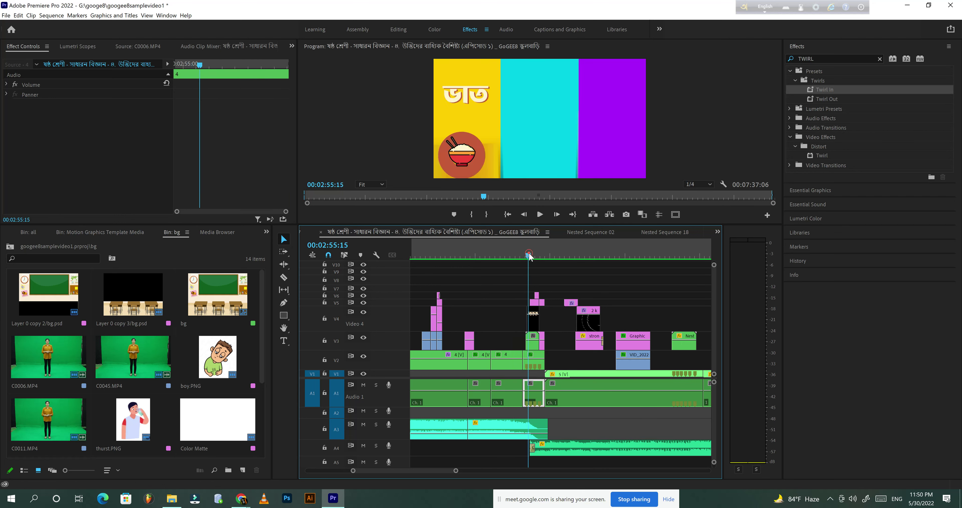
pyautogui.scroll(5, 459, 469)
pyautogui.scroll(-5, 415, 482)
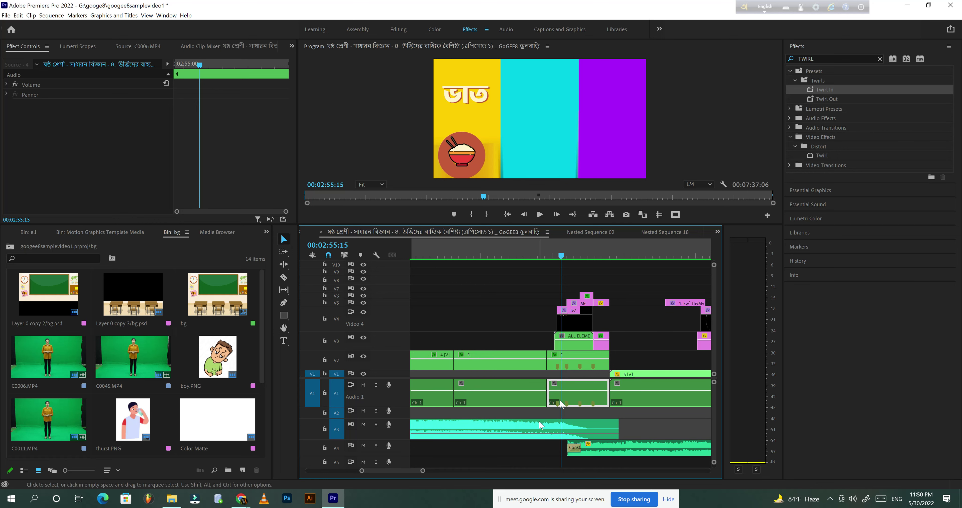
pyautogui.click(582, 373)
pyautogui.click(583, 392)
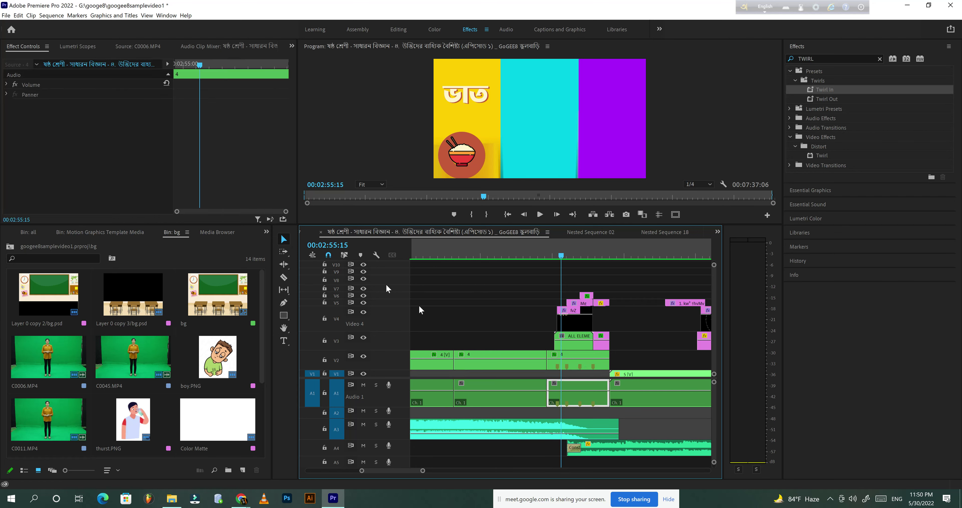
# Select clip 4 on V2 and the ALL ELEMENT clip on V3, then open the ALL ELEMENT nest
pyautogui.click(565, 366)
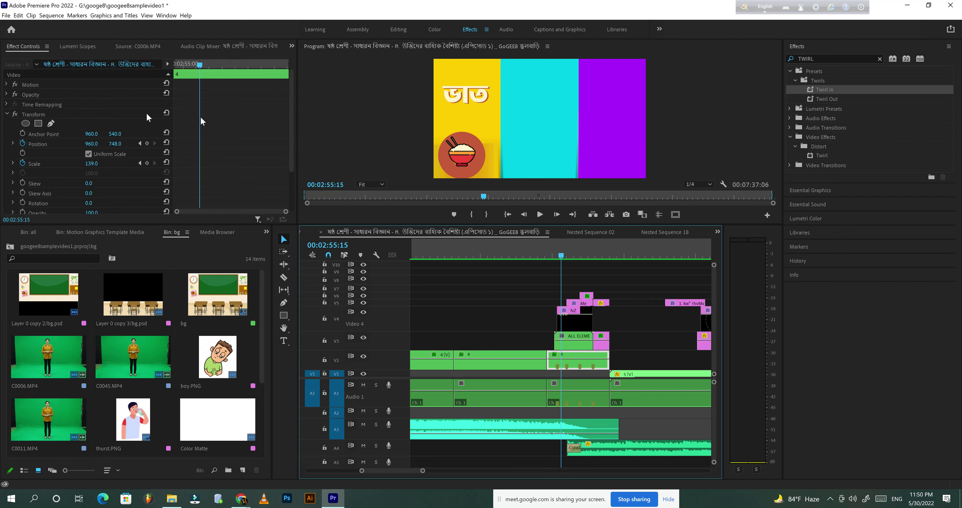
pyautogui.click(6, 113)
pyautogui.click(574, 346)
pyautogui.doubleClick(574, 346)
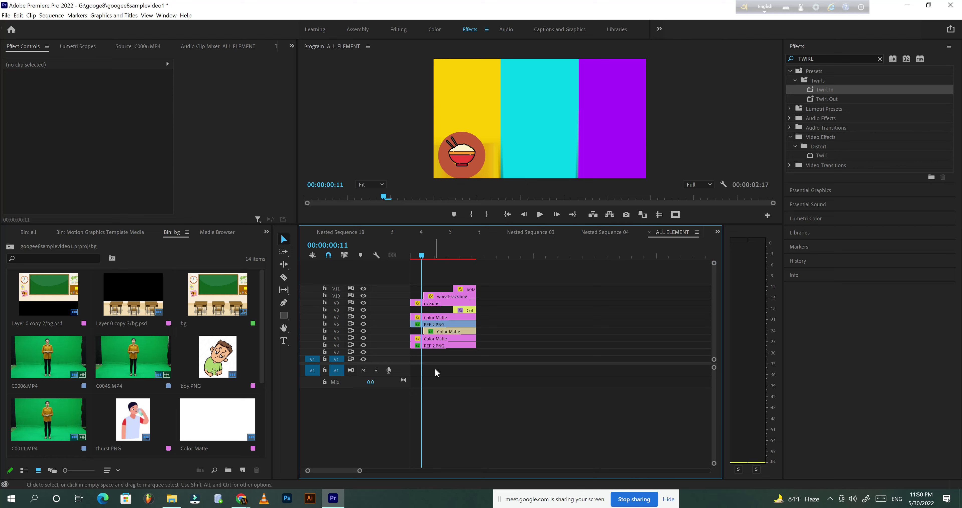
# Hide tracks V4 through V11 in ALL ELEMENT, and toggle V3 (REF 2.PNG) off and back on
pyautogui.click(443, 345)
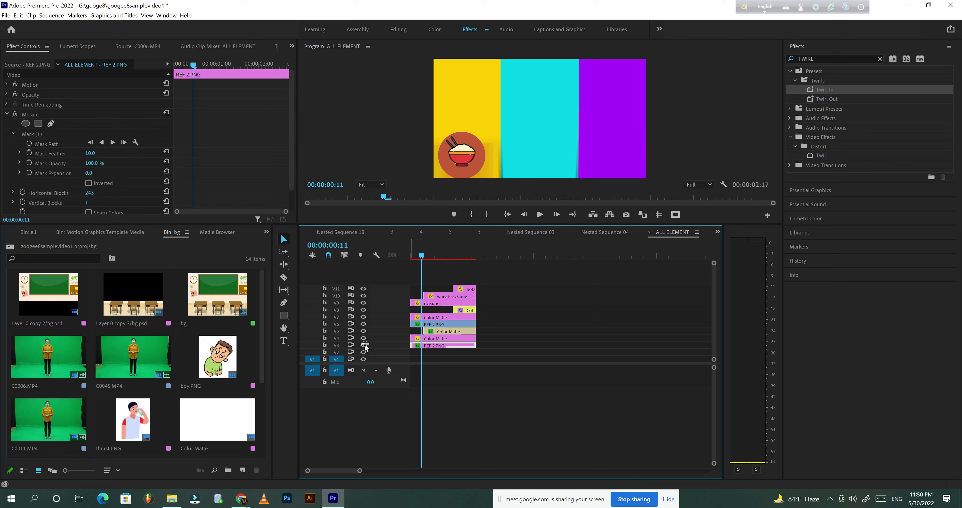
pyautogui.moveTo(364, 338); pyautogui.dragTo(364, 314)
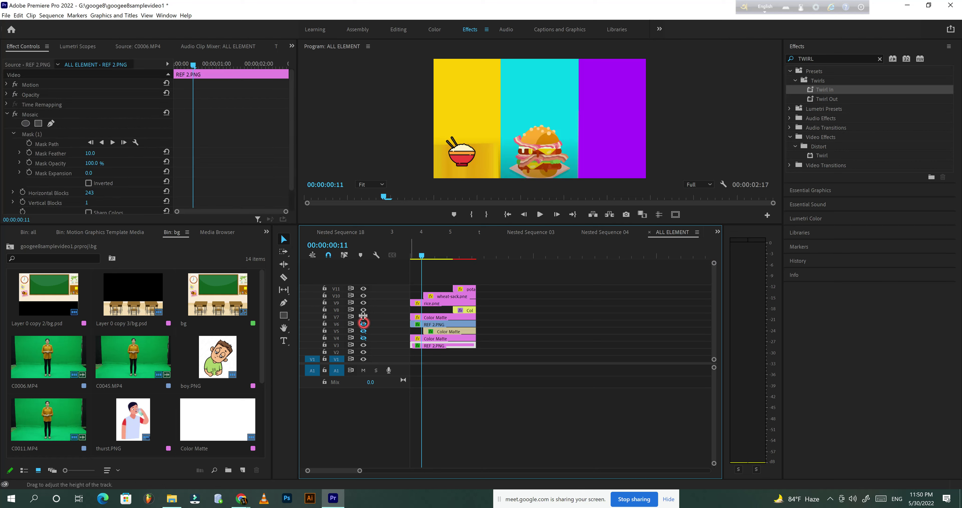
pyautogui.click(364, 303)
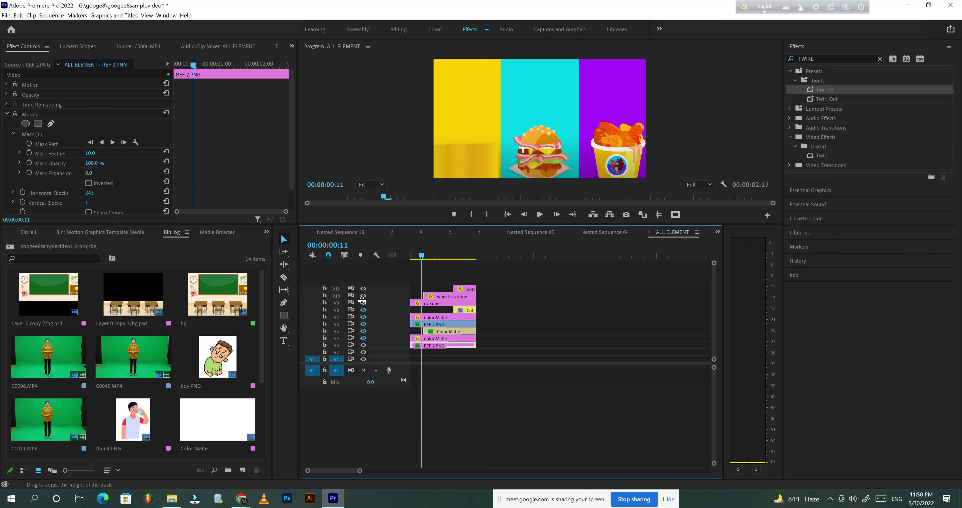
pyautogui.click(364, 296)
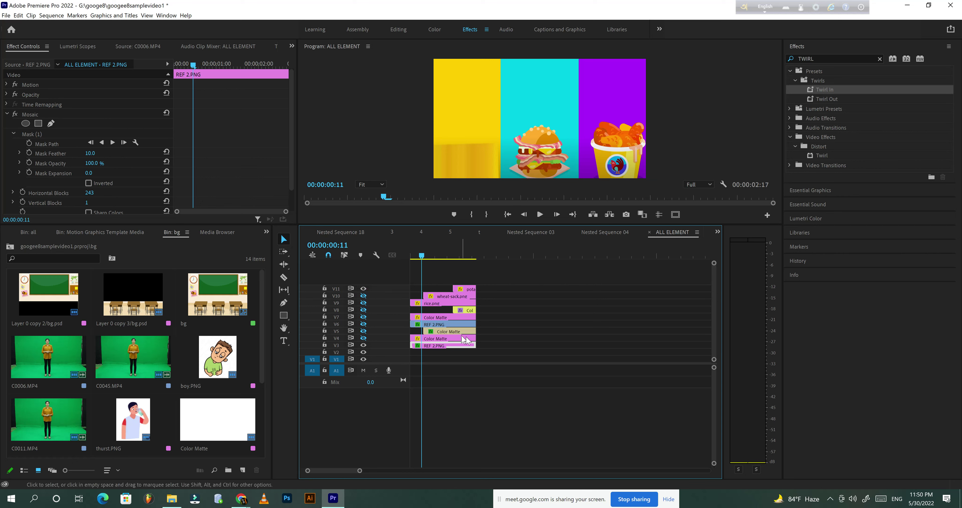
pyautogui.click(364, 288)
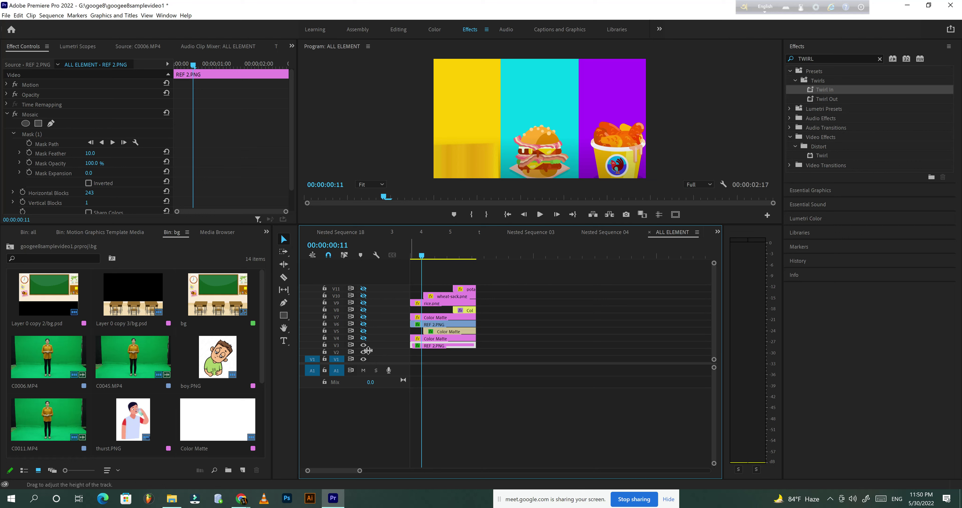
pyautogui.click(364, 344)
pyautogui.click(364, 346)
# Hide burger and chicken tracks and show V5, V6, V9 and V11 so the rice bowl sits in its circle
pyautogui.click(363, 339)
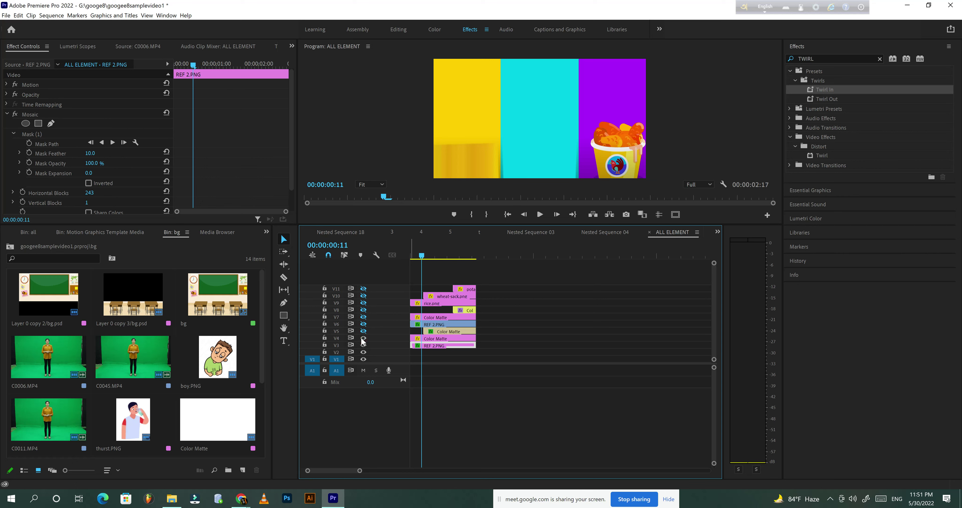
pyautogui.click(363, 330)
pyautogui.click(363, 324)
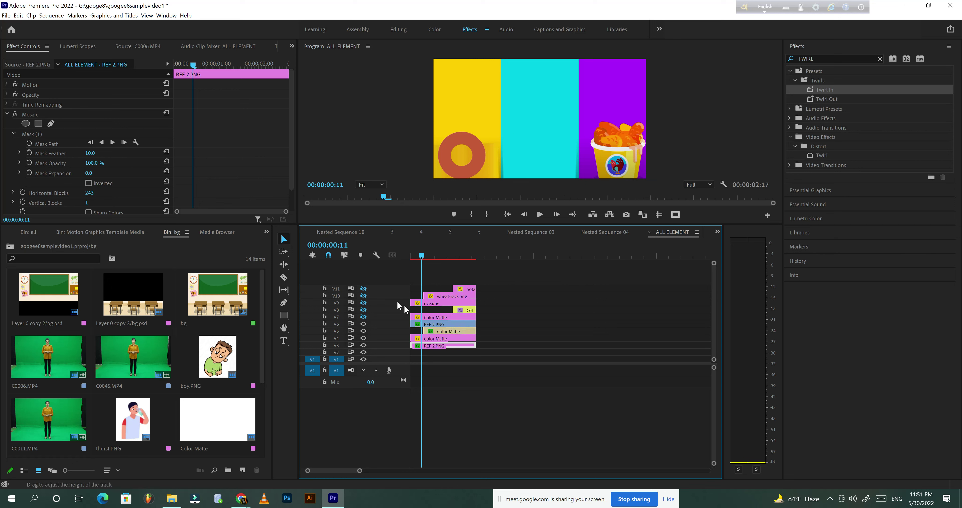
pyautogui.click(428, 324)
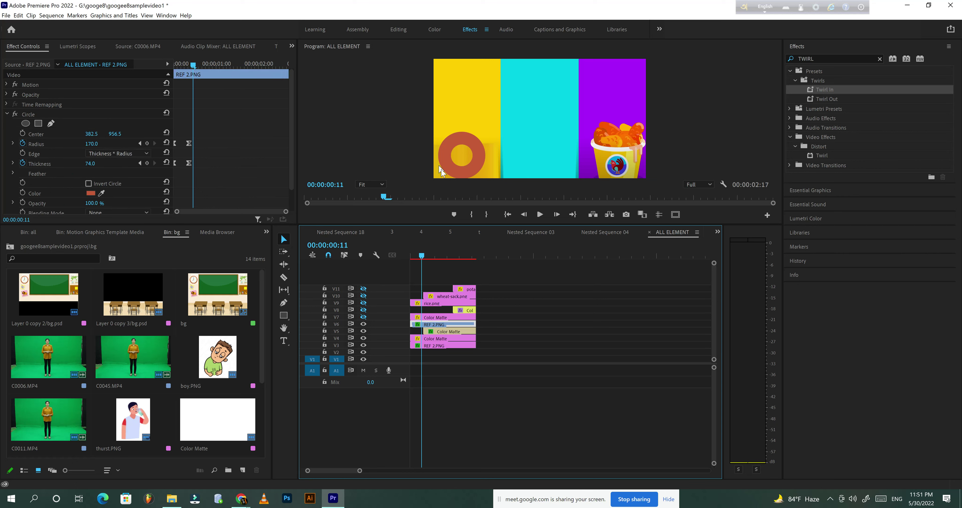
pyautogui.click(363, 317)
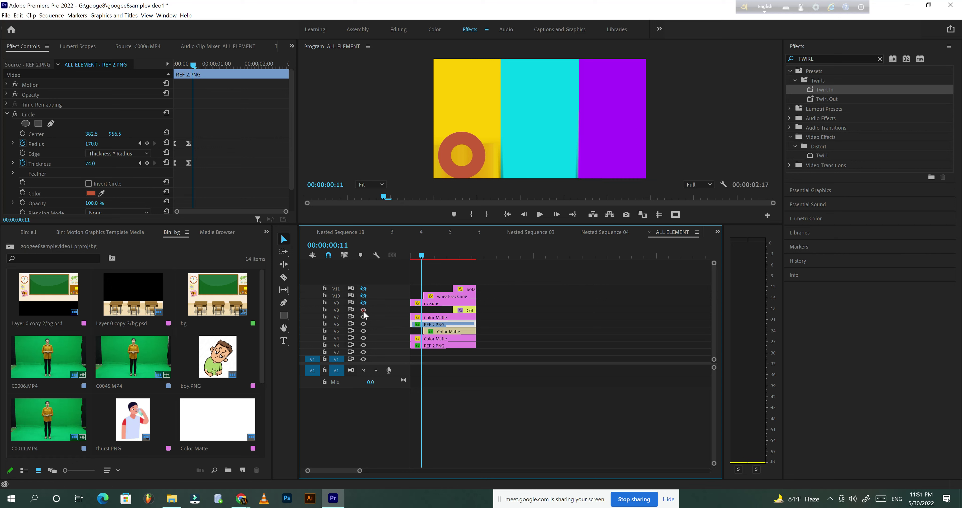
pyautogui.click(363, 303)
pyautogui.click(363, 288)
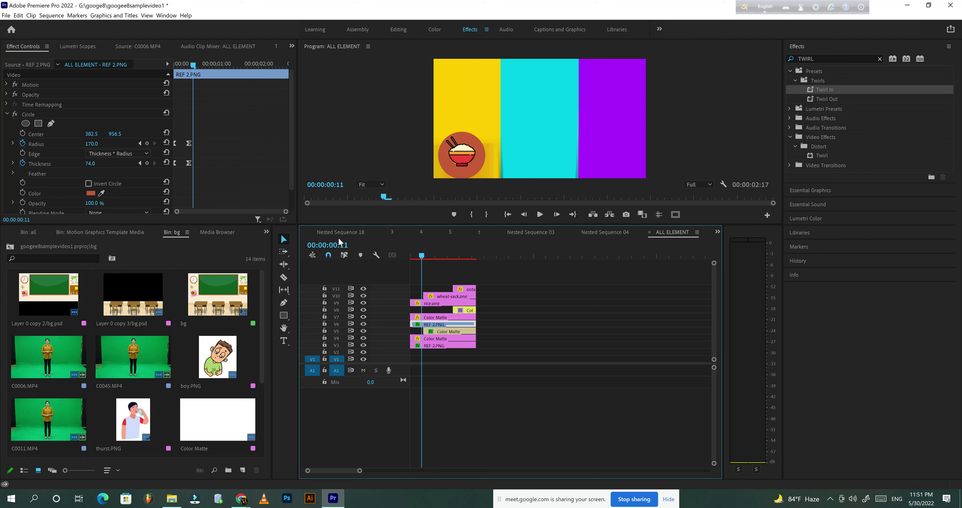
# Switch back to the main Bengali-titled lesson sequence and select the fvZ clip on V4
pyautogui.click(717, 232)
pyautogui.click(745, 253)
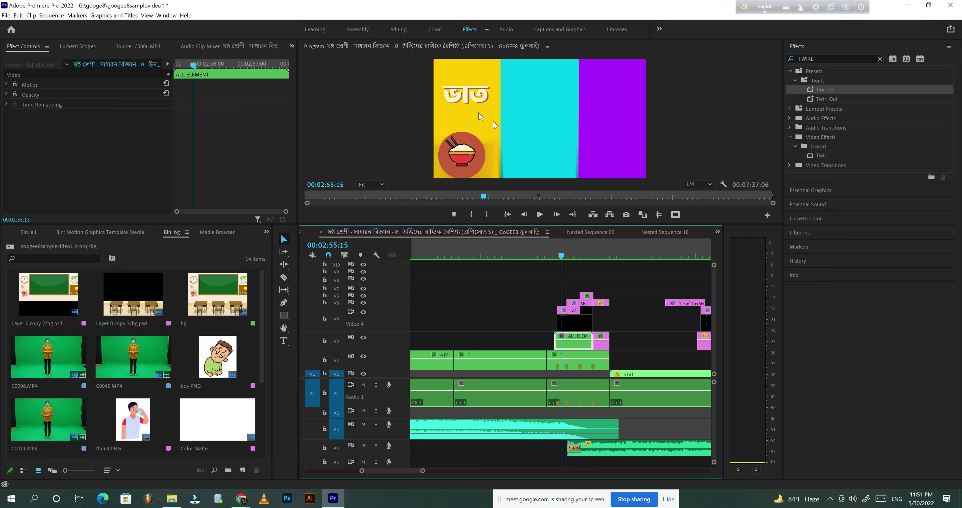
pyautogui.click(566, 323)
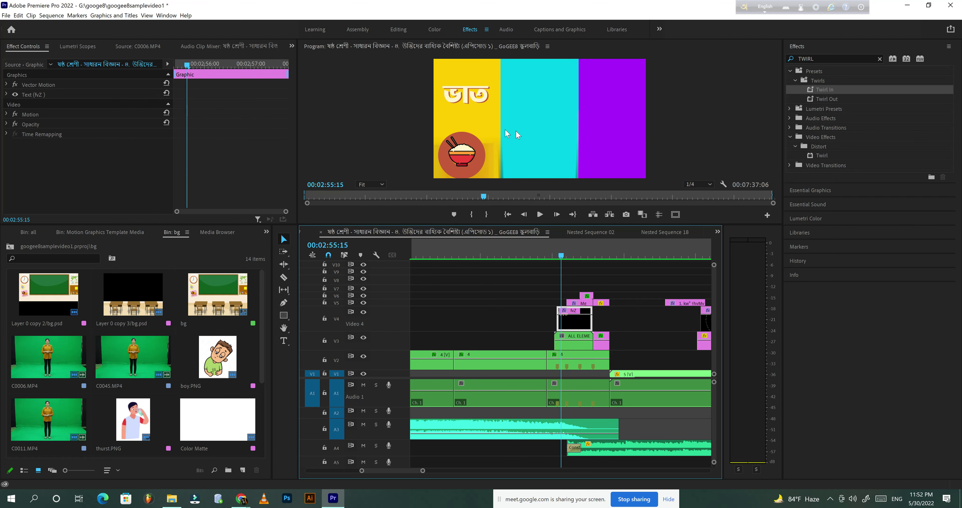
# Scrub to 00:02:57:07 as ভাত with rice, গম with wheat sack, and আলু with potatoes appear in turn
pyautogui.click(564, 249)
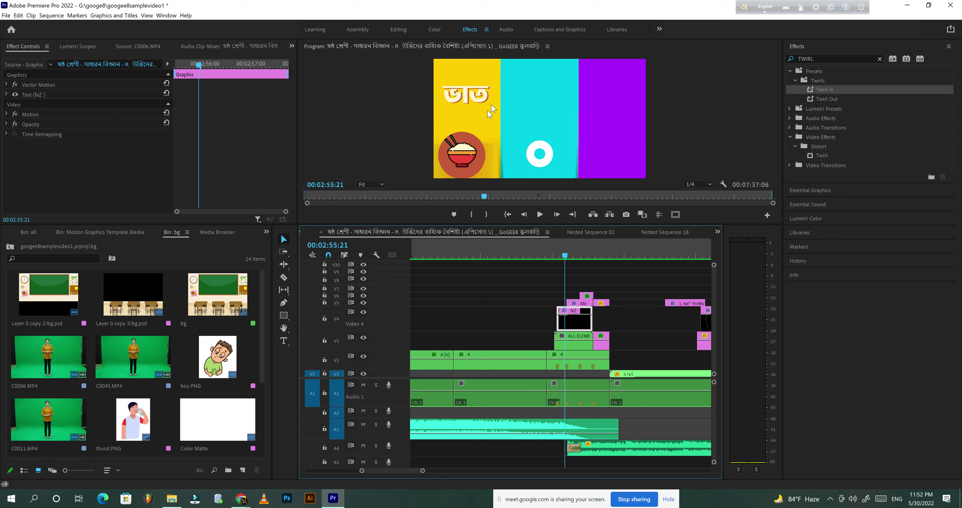
pyautogui.moveTo(567, 255); pyautogui.dragTo(570, 255)
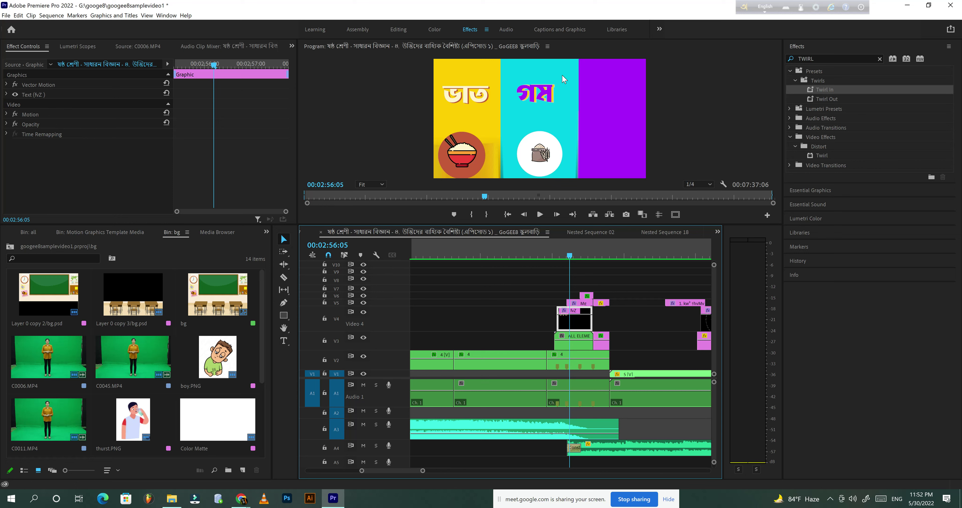
pyautogui.click(579, 302)
pyautogui.click(576, 257)
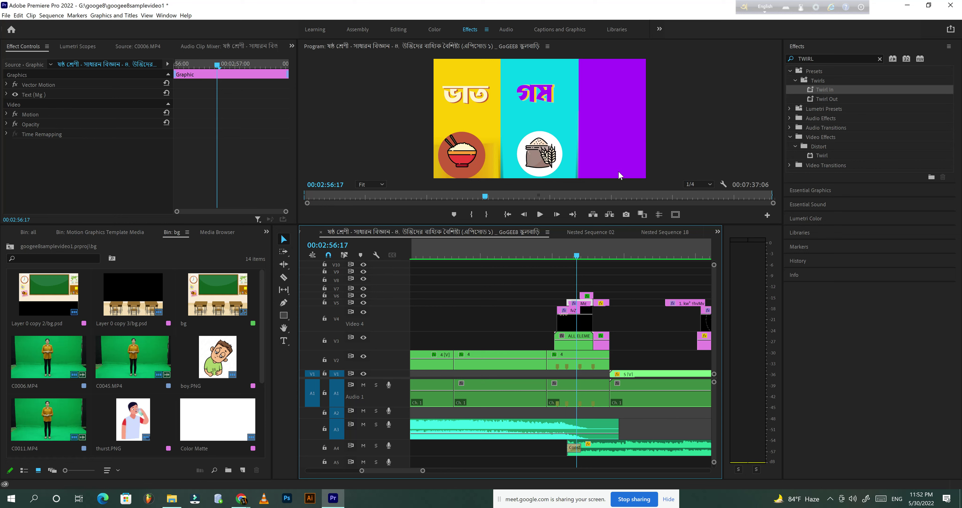
pyautogui.press('Down')
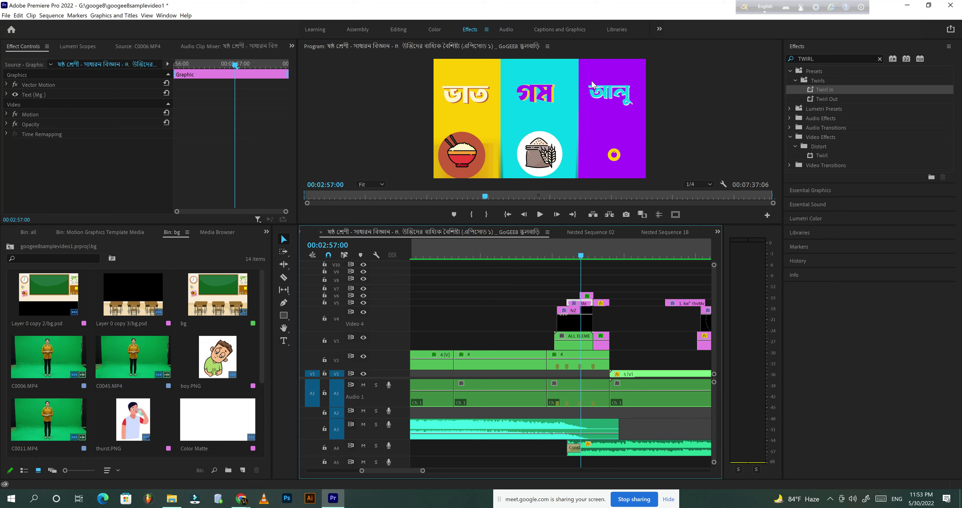
pyautogui.click(586, 254)
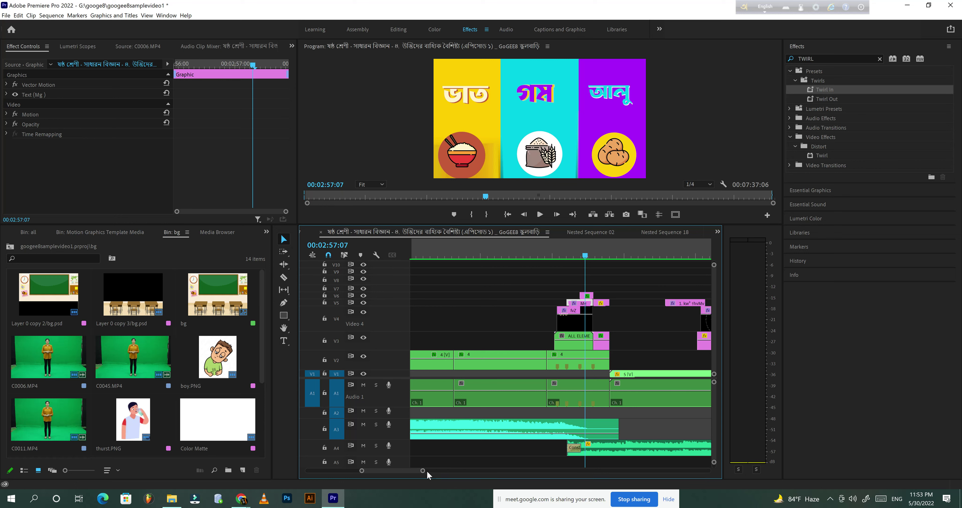
pyautogui.moveTo(425, 472); pyautogui.dragTo(479, 480)
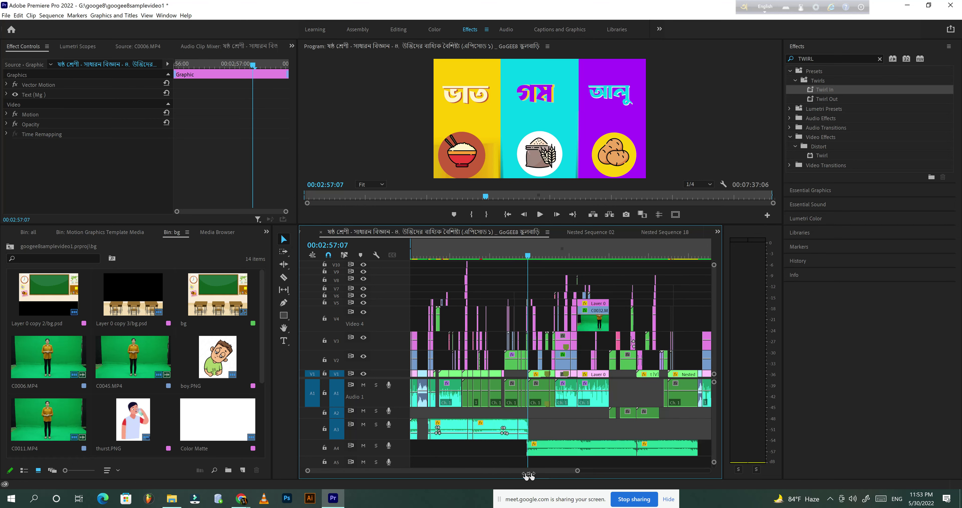
# Zoom the timeline out and step past the three food panels, SUGAR and Tree/CNF frames
pyautogui.moveTo(473, 471); pyautogui.dragTo(435, 471)
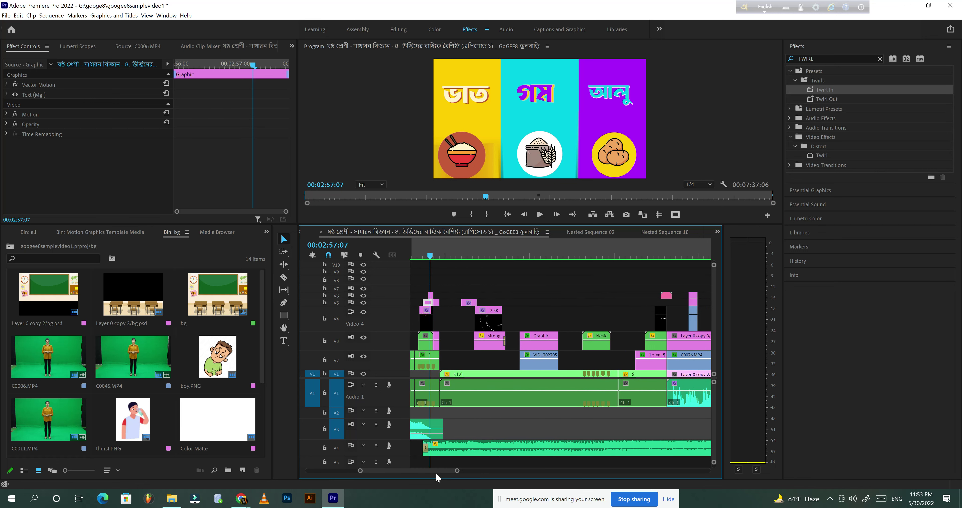
pyautogui.click(466, 255)
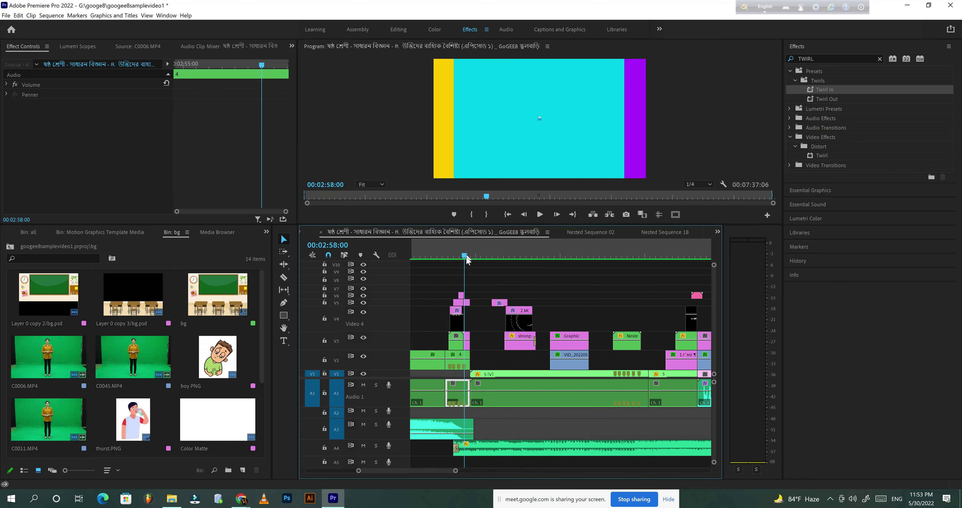
pyautogui.click(462, 257)
pyautogui.moveTo(462, 257); pyautogui.dragTo(468, 257)
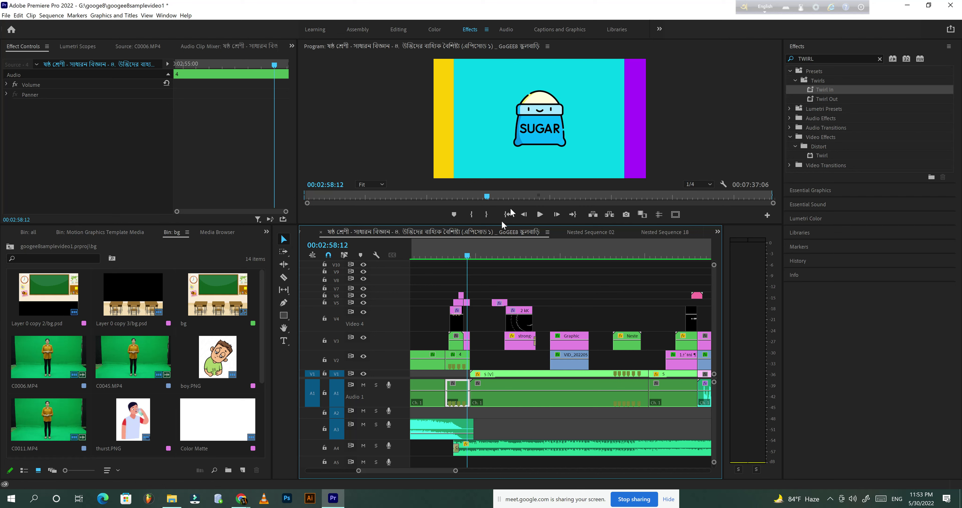
pyautogui.click(501, 255)
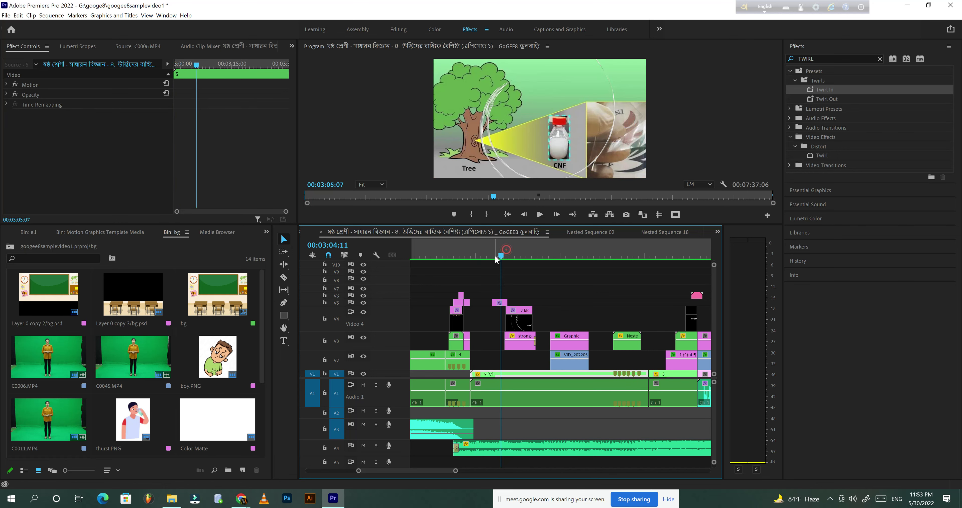
pyautogui.click(505, 256)
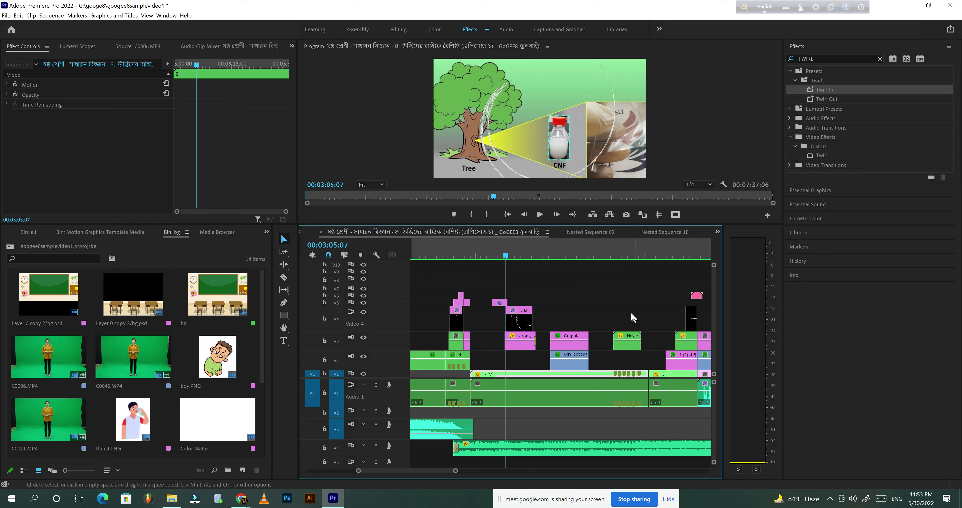
# Move to the protein food icons frame near 00:03:25:17 and open its nested sequence
pyautogui.click(551, 255)
pyautogui.click(567, 255)
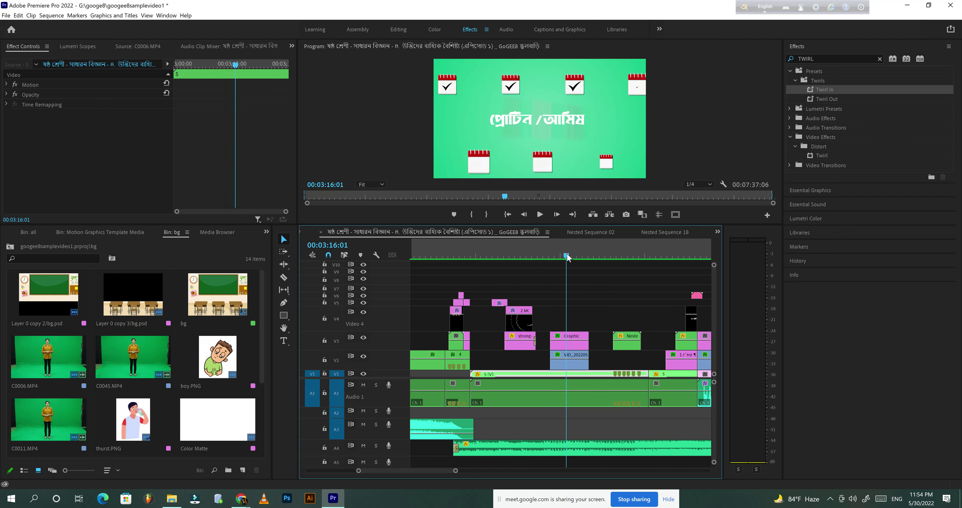
pyautogui.click(584, 255)
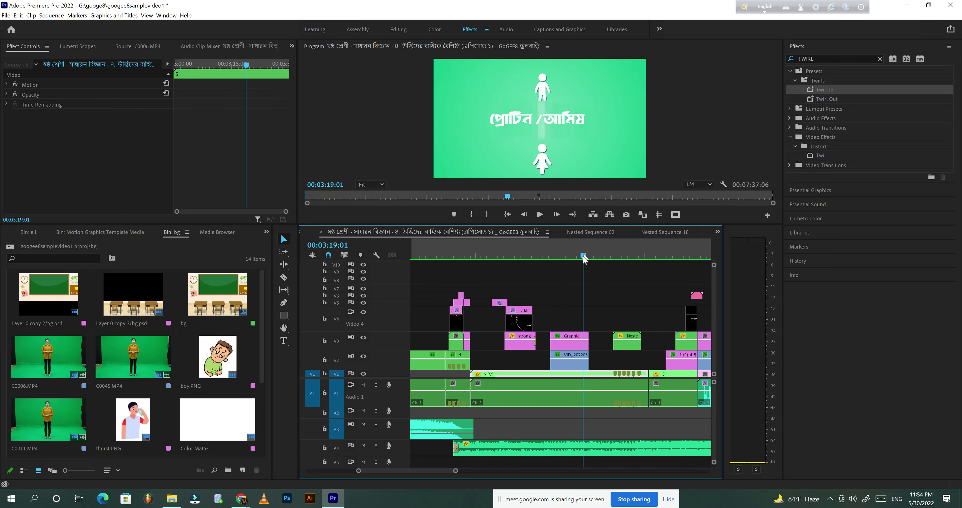
pyautogui.click(621, 254)
pyautogui.click(621, 256)
pyautogui.click(615, 256)
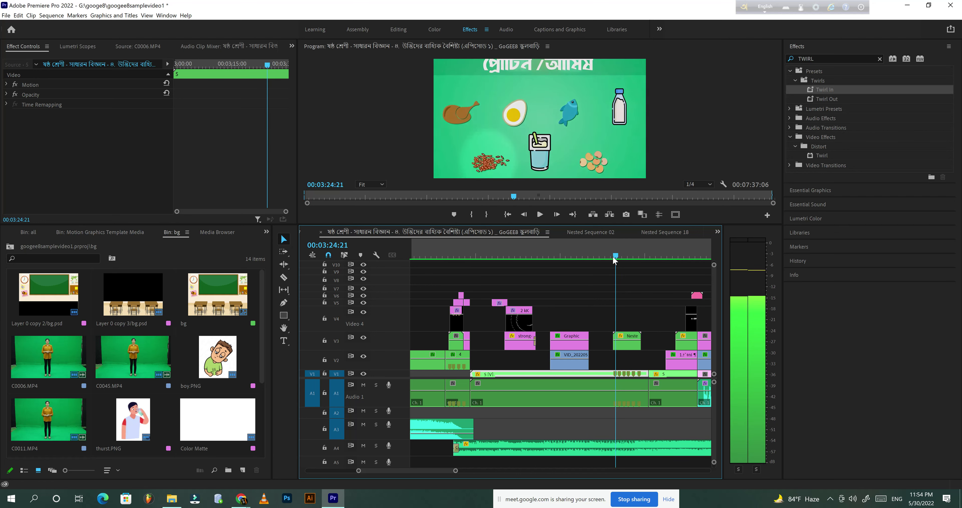
pyautogui.doubleClick(624, 342)
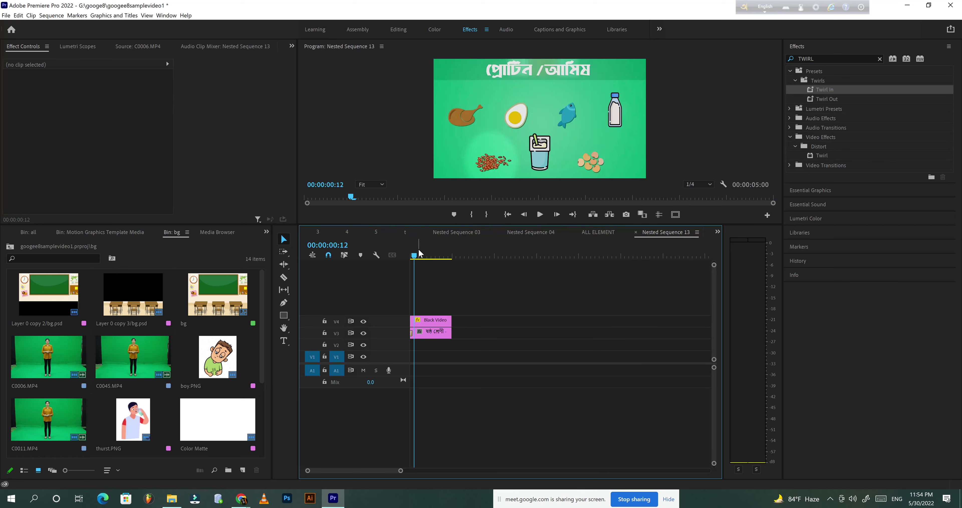
# Rewind Nested Sequence 13, compare the main sequence with V3 toggled off and on, then reopen the protein nest
pyautogui.moveTo(419, 254)
pyautogui.mouseDown()
pyautogui.moveTo(400, 261)
pyautogui.moveTo(420, 260)
pyautogui.mouseUp()
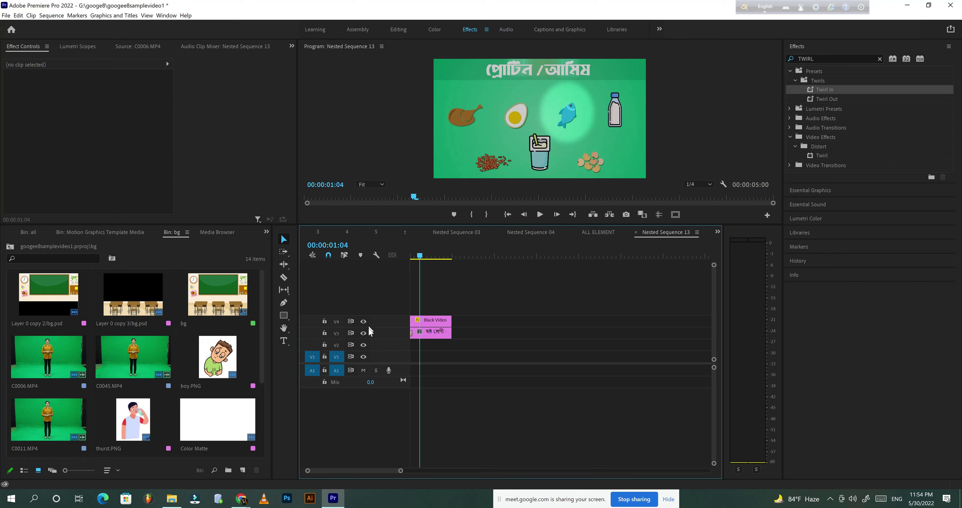
pyautogui.click(717, 233)
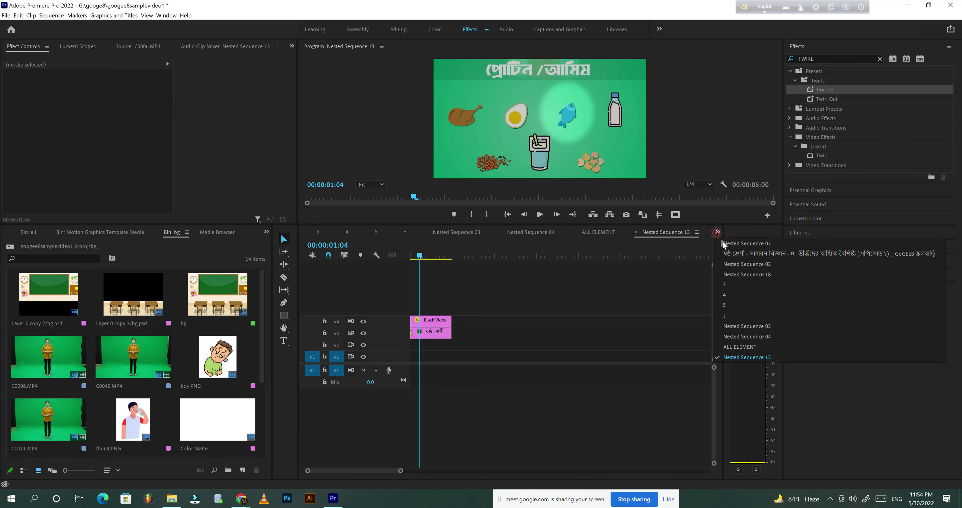
pyautogui.click(750, 253)
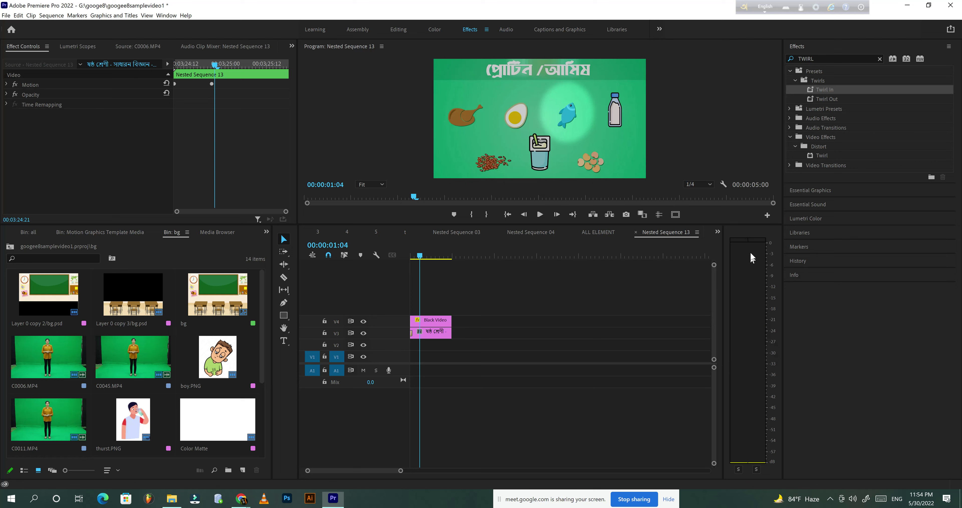
pyautogui.click(595, 375)
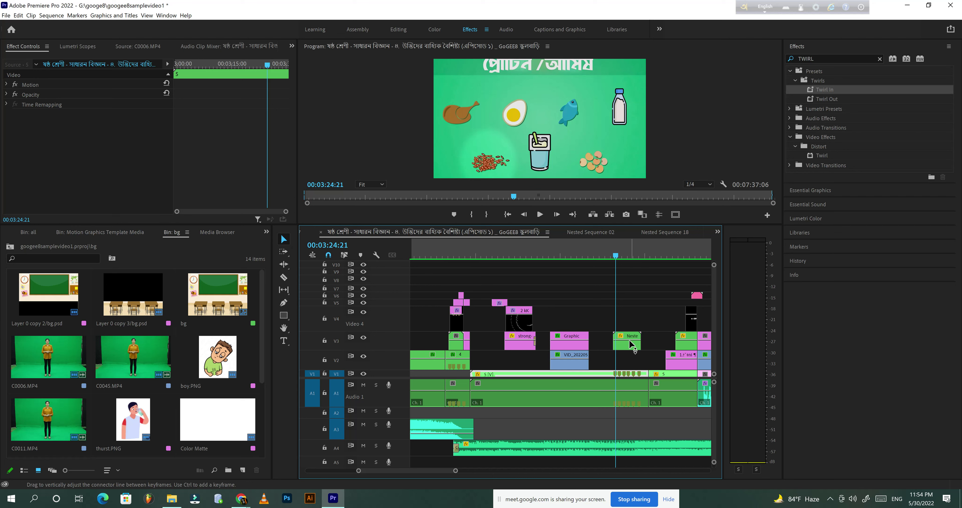
pyautogui.click(363, 338)
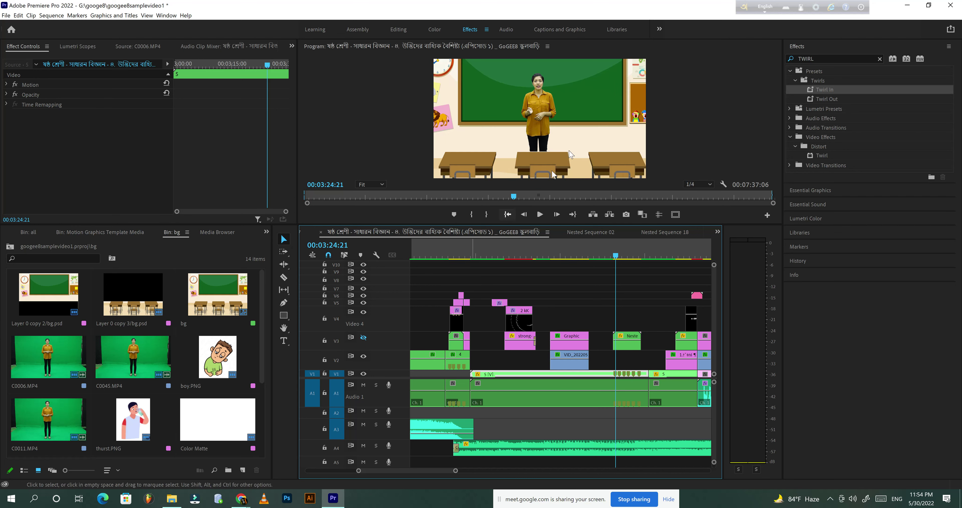
pyautogui.click(365, 340)
pyautogui.doubleClick(632, 341)
# Toggle V4 off and on to compare the image, ending with the Black Video clip on V4 selected
pyautogui.click(432, 331)
pyautogui.click(363, 321)
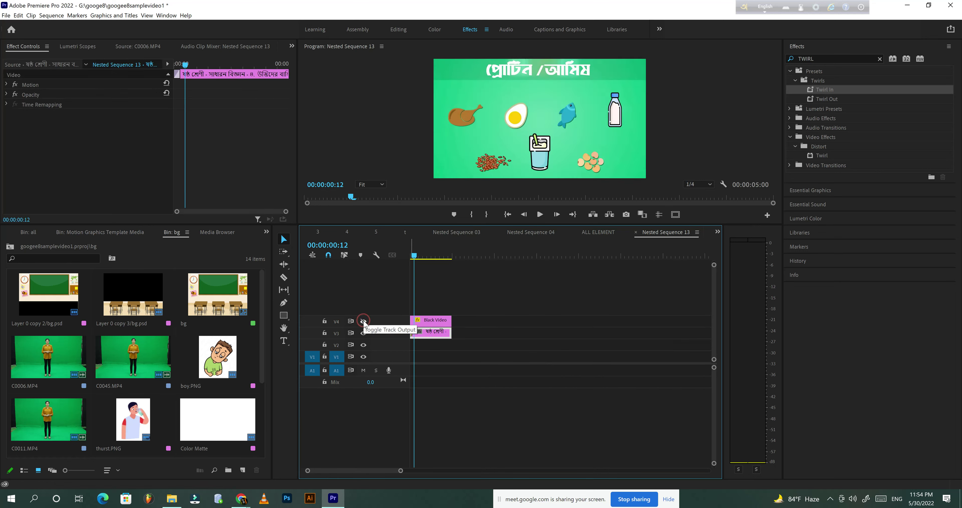
pyautogui.click(435, 320)
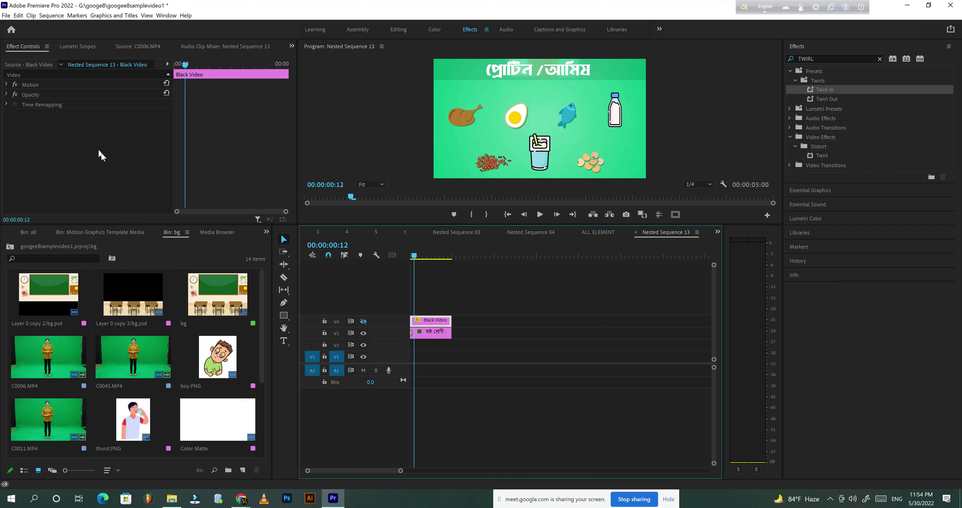
pyautogui.click(366, 321)
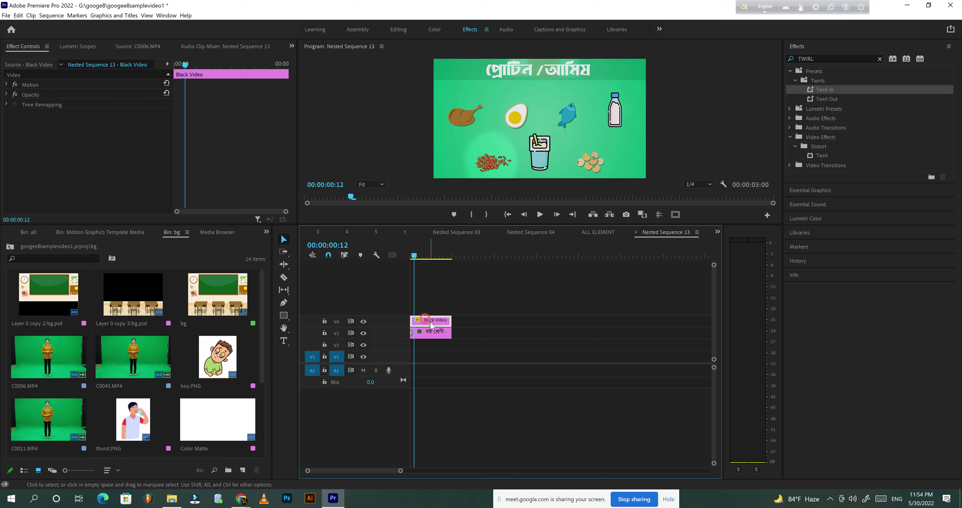
pyautogui.click(530, 382)
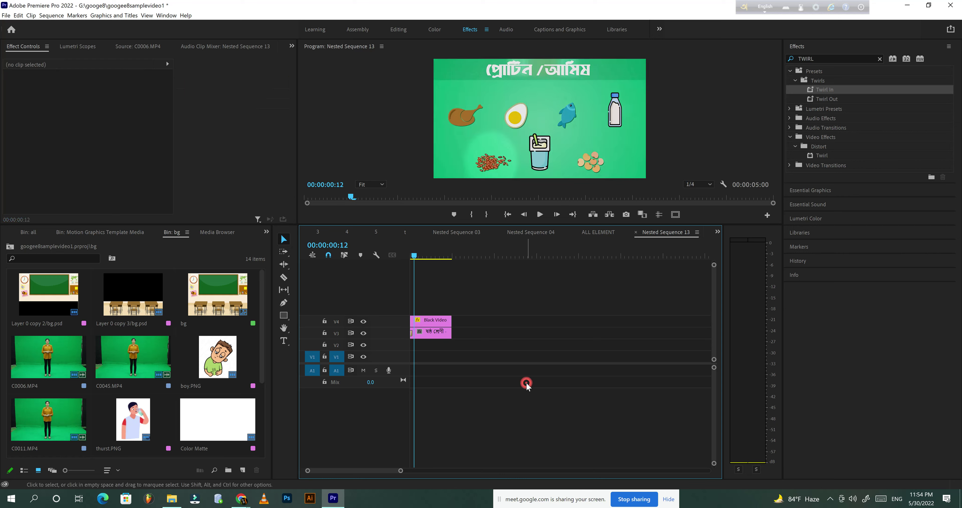
pyautogui.click(424, 321)
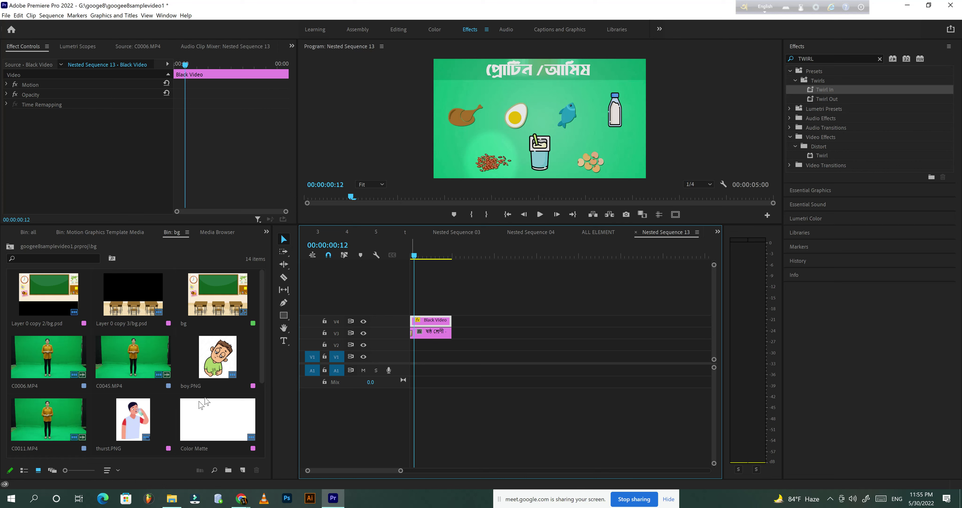
pyautogui.click(243, 469)
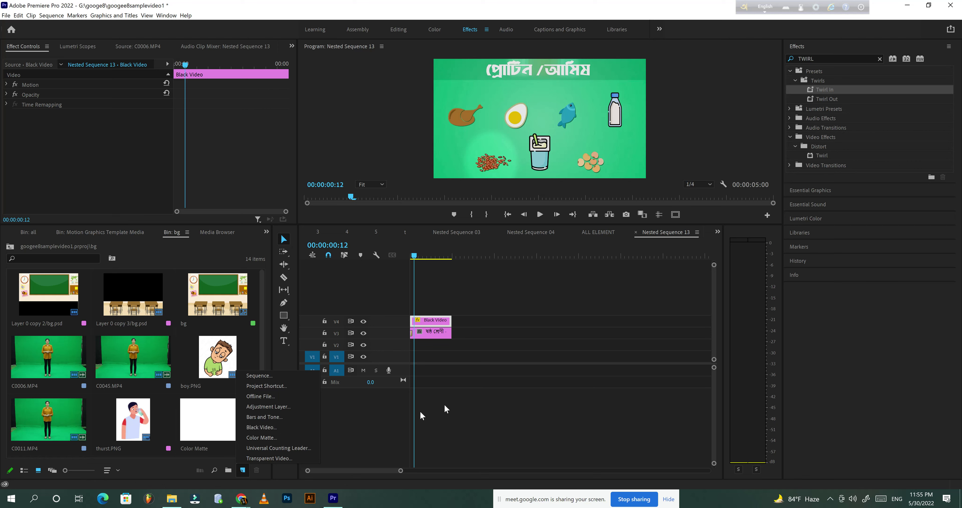
pyautogui.click(524, 373)
pyautogui.click(524, 373)
pyautogui.click(429, 324)
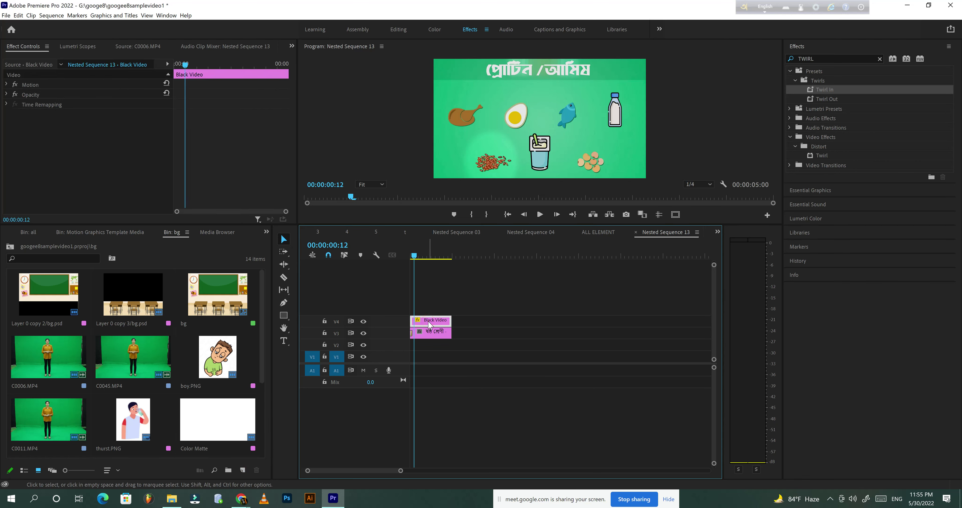
# Reveal the Opacity mask settings and go to frame 00:00:00:11 to see the mask outline
pyautogui.click(7, 95)
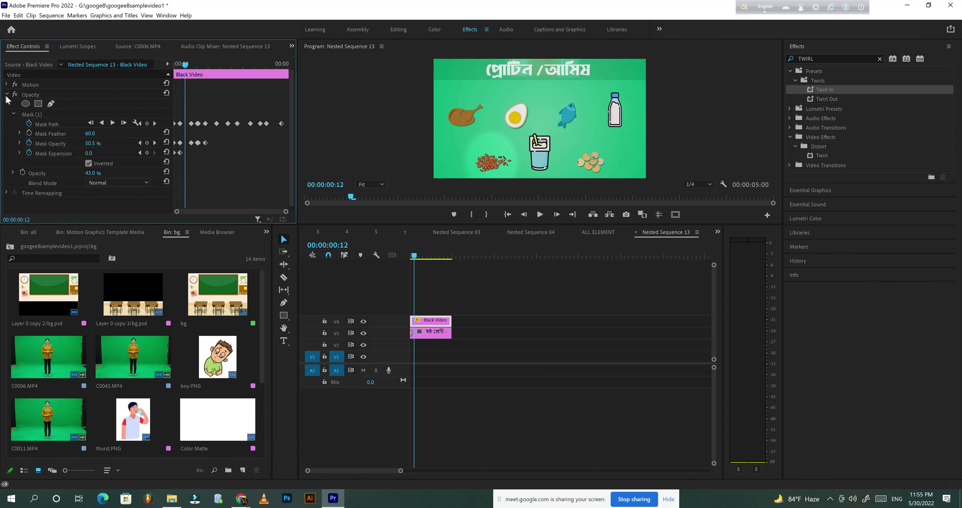
pyautogui.click(57, 143)
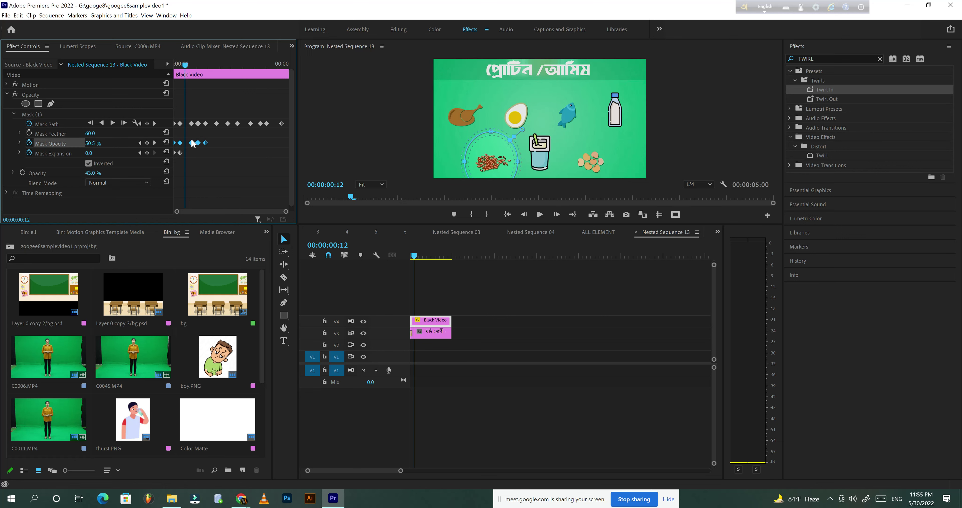
pyautogui.click(175, 67)
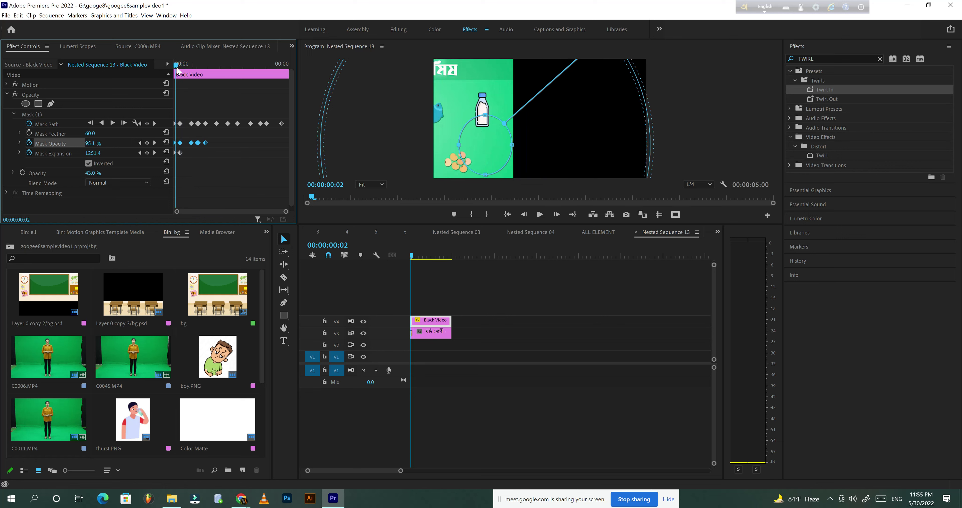
pyautogui.moveTo(175, 70); pyautogui.dragTo(186, 72)
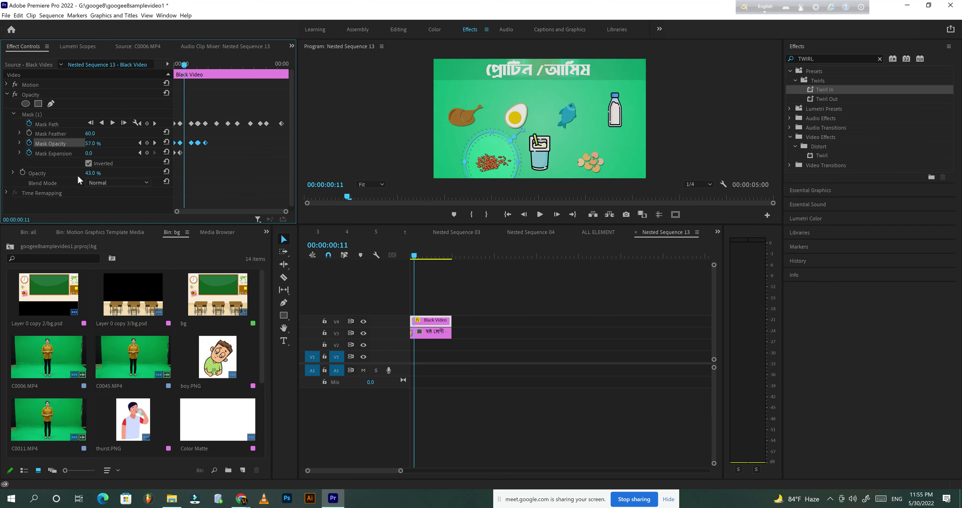
# Raise the Black Video overlay's Opacity from 43% to 72%
pyautogui.click(56, 173)
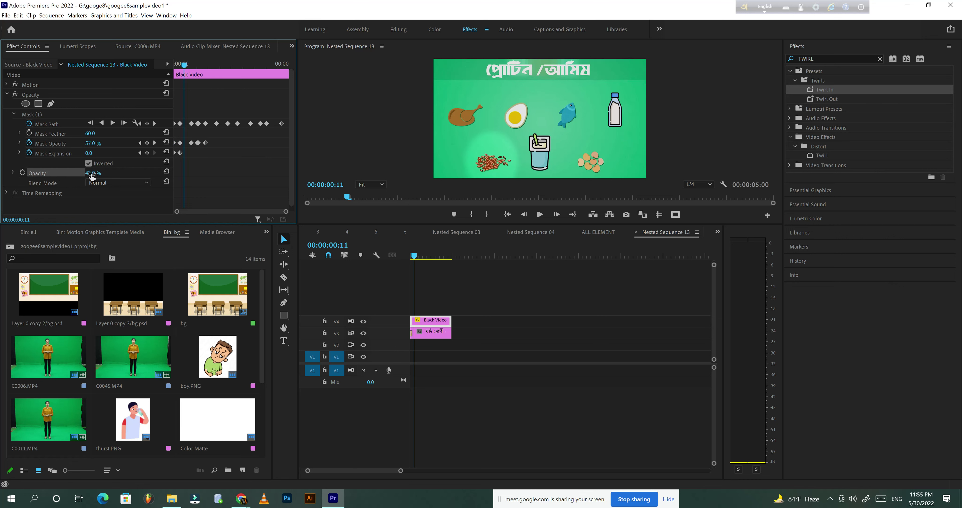
pyautogui.click(59, 142)
pyautogui.click(56, 173)
pyautogui.click(57, 143)
pyautogui.click(55, 174)
pyautogui.moveTo(85, 174); pyautogui.dragTo(108, 174)
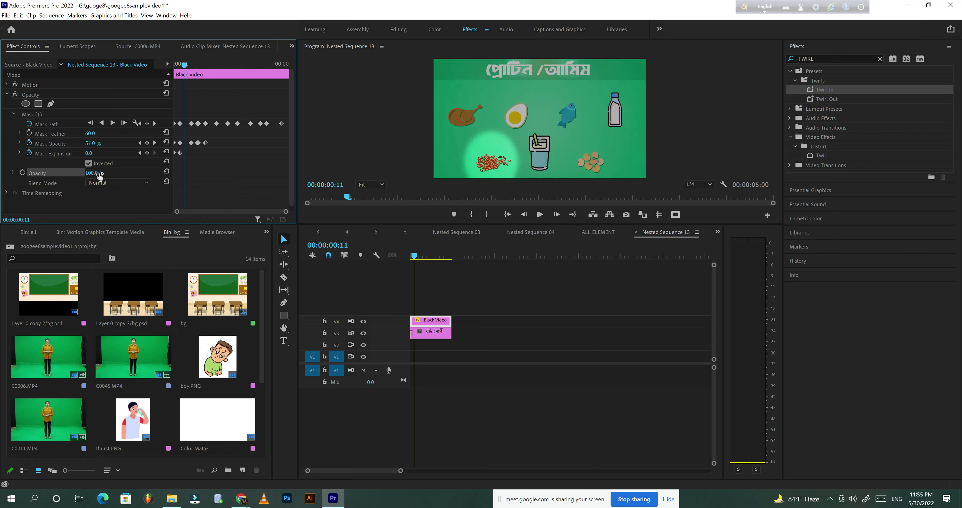
pyautogui.click(127, 172)
pyautogui.moveTo(92, 174); pyautogui.dragTo(538, 186)
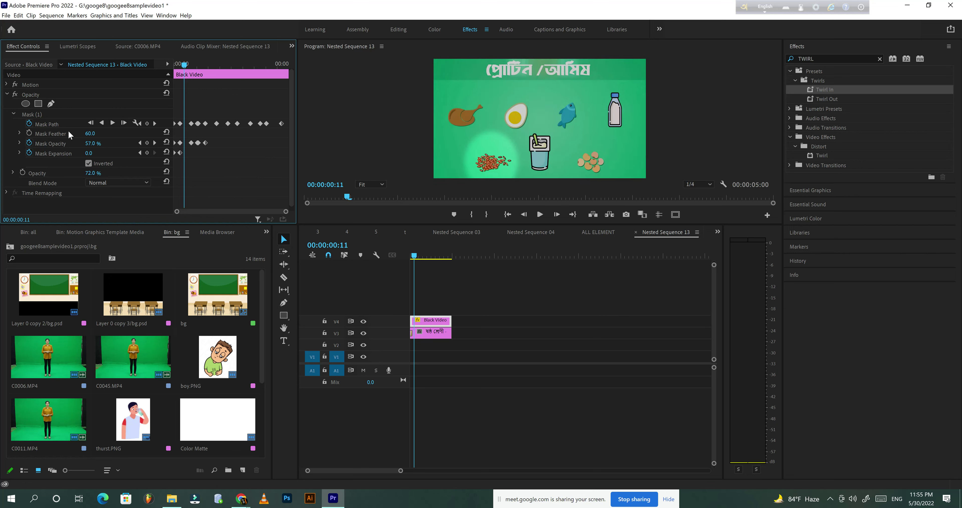
# Turn the mask's Inverted option off to compare, then back on to keep the spotlight bright
pyautogui.click(46, 115)
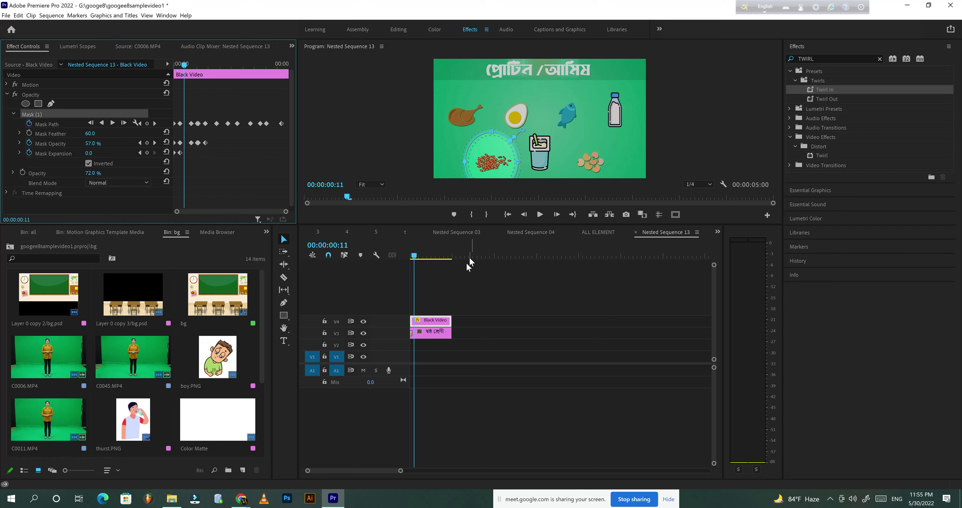
pyautogui.click(89, 163)
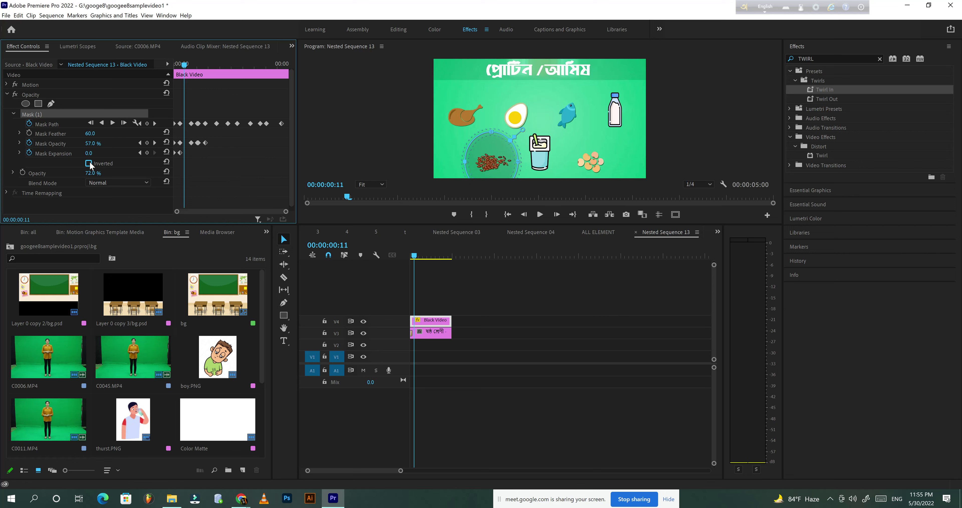
pyautogui.click(89, 163)
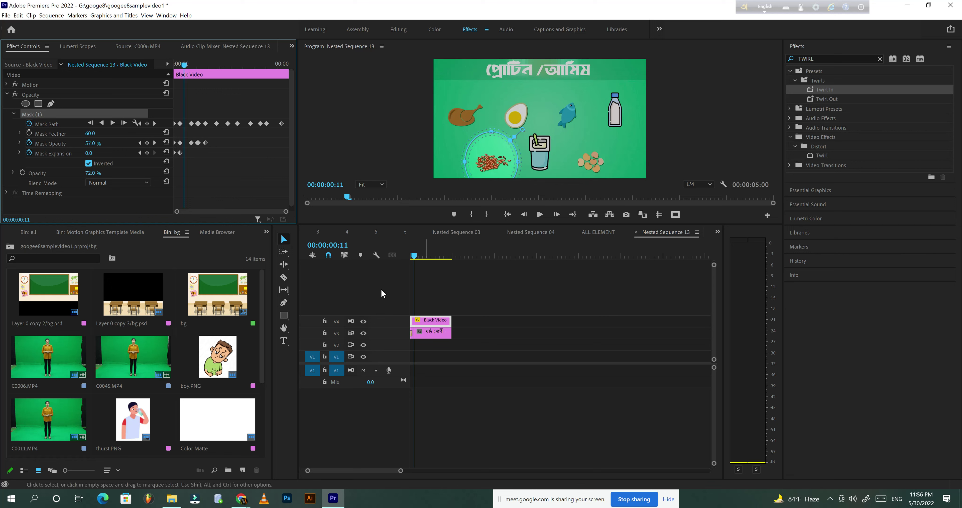
pyautogui.click(717, 231)
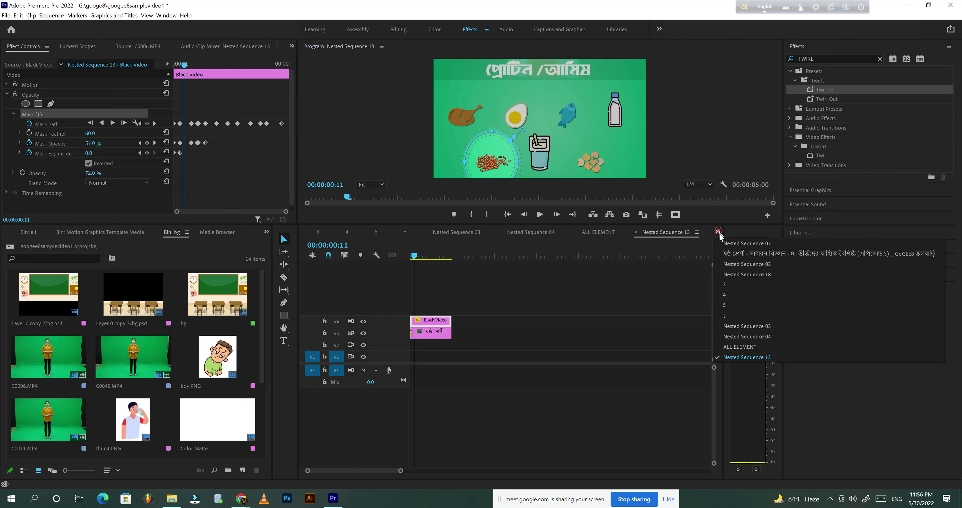
# Preview the protein card in the main Bengali lesson sequence, spotlight moving from milk bottle to glass
pyautogui.click(751, 254)
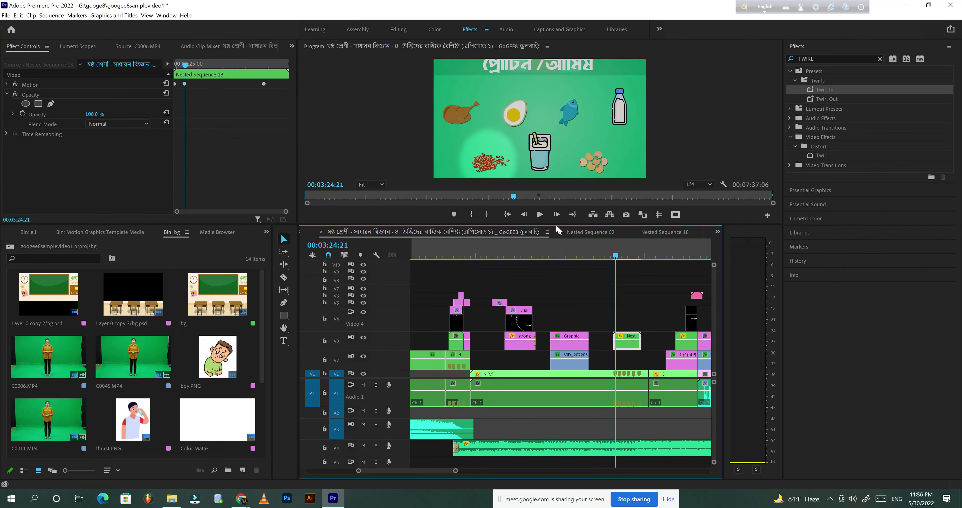
pyautogui.click(540, 214)
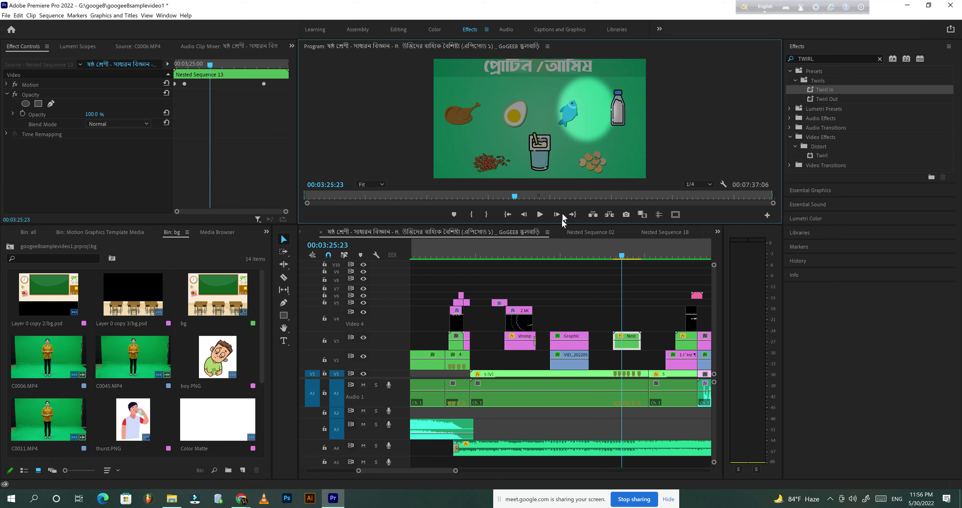
pyautogui.click(539, 215)
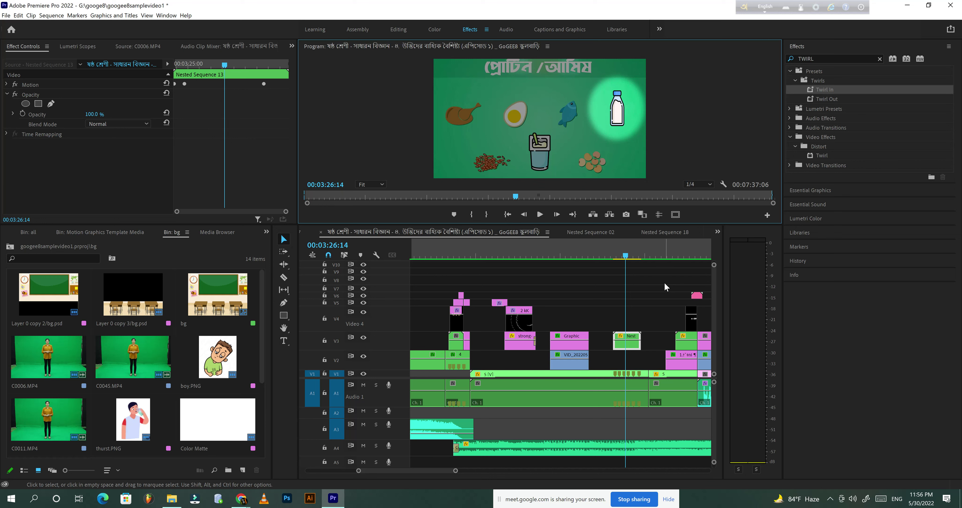
pyautogui.click(541, 214)
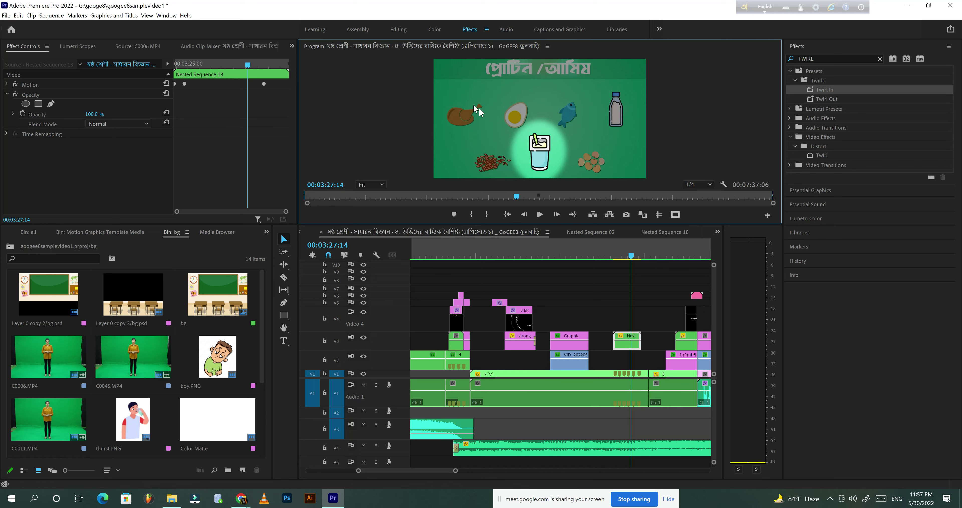
# Briefly preview the protein and animal-food slide, then turn on timeline snapping
pyautogui.click(540, 215)
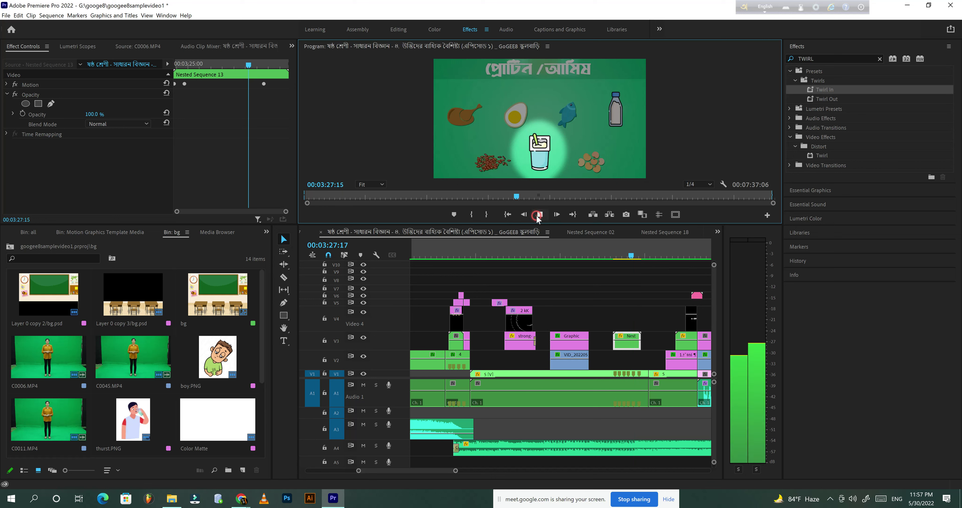
pyautogui.press('space')
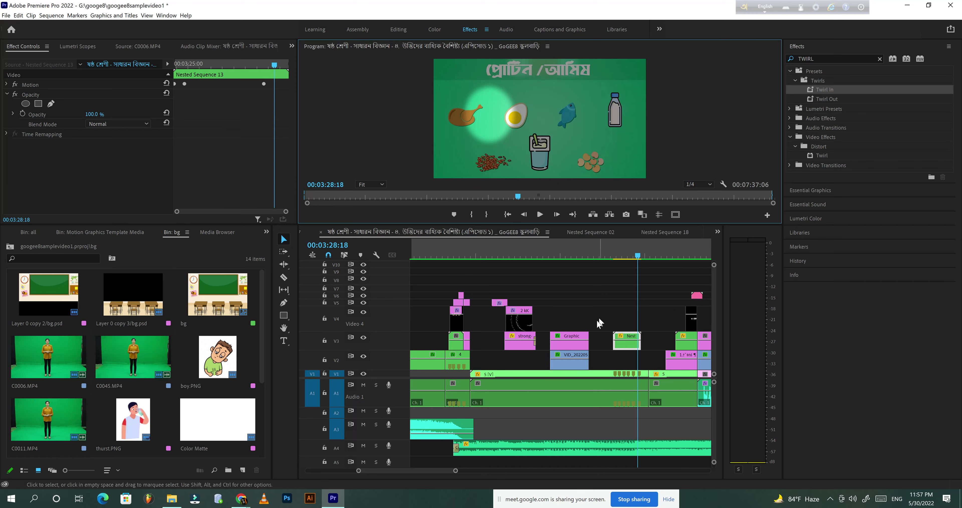
pyautogui.click(327, 255)
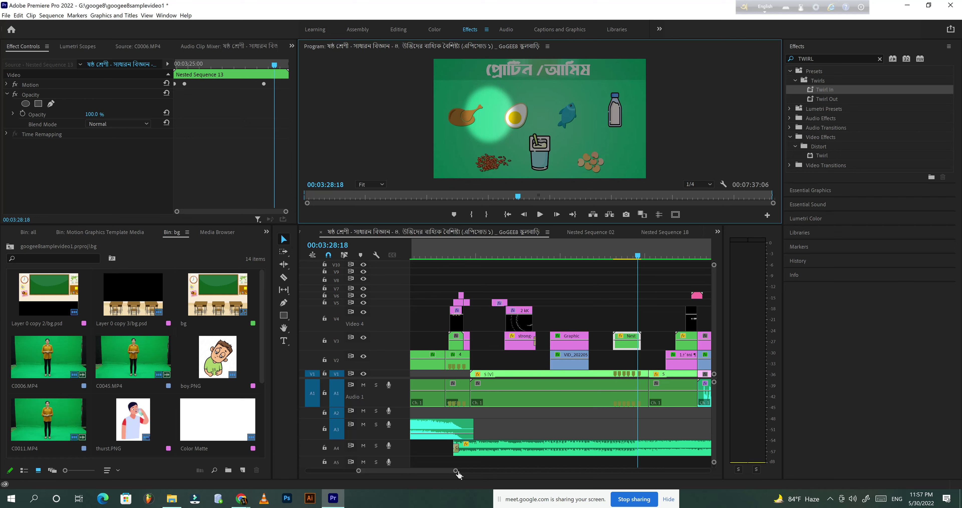
pyautogui.scroll(-3, 500, 471)
pyautogui.scroll(2, 500, 471)
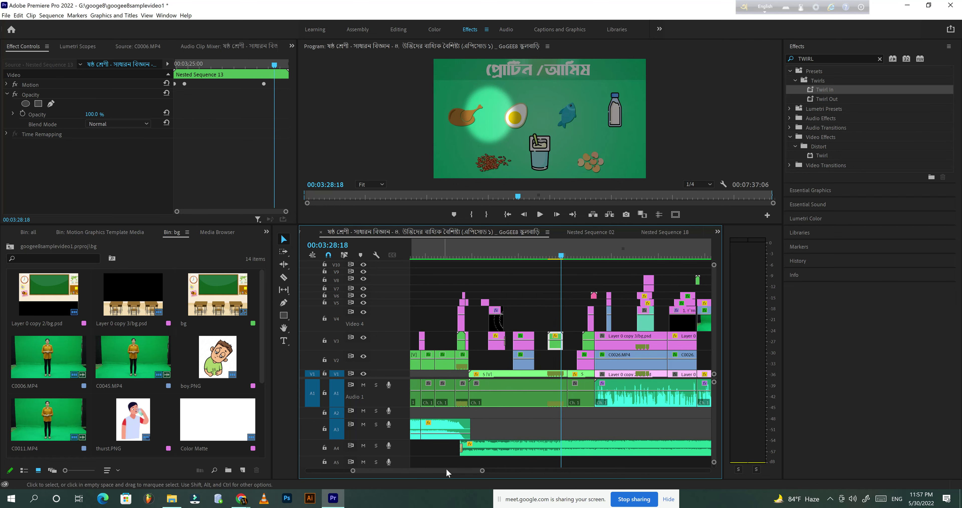
pyautogui.scroll(-3, 446, 469)
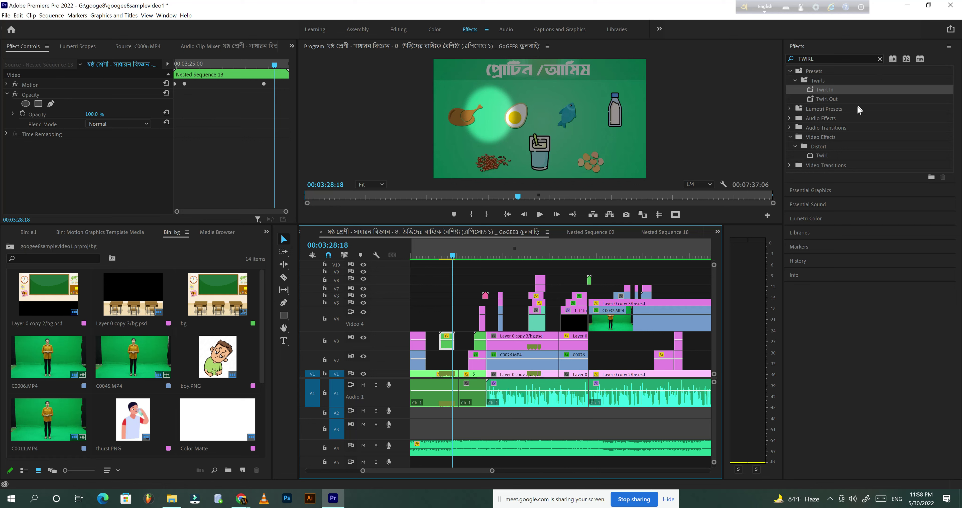
# Play the teacher's classroom shot from 03:32 to about 03:45
pyautogui.click(464, 254)
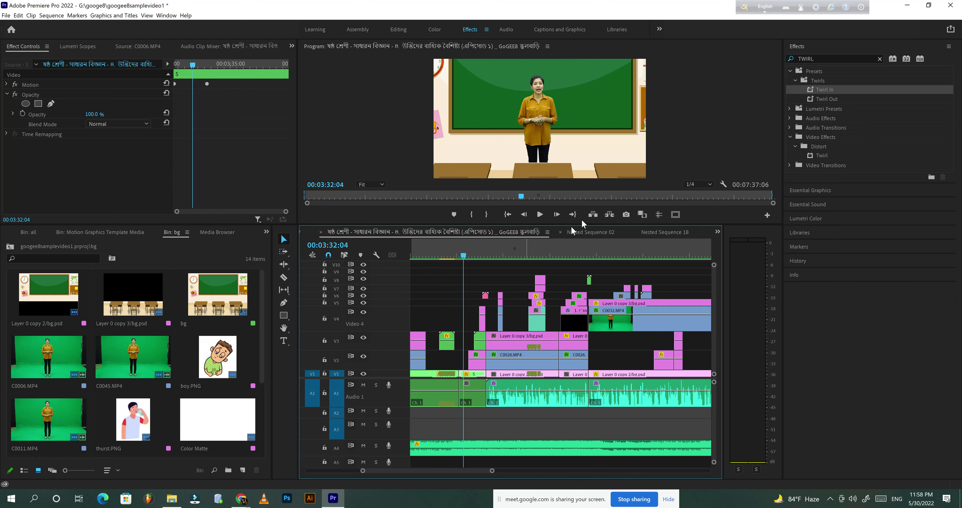
pyautogui.click(545, 215)
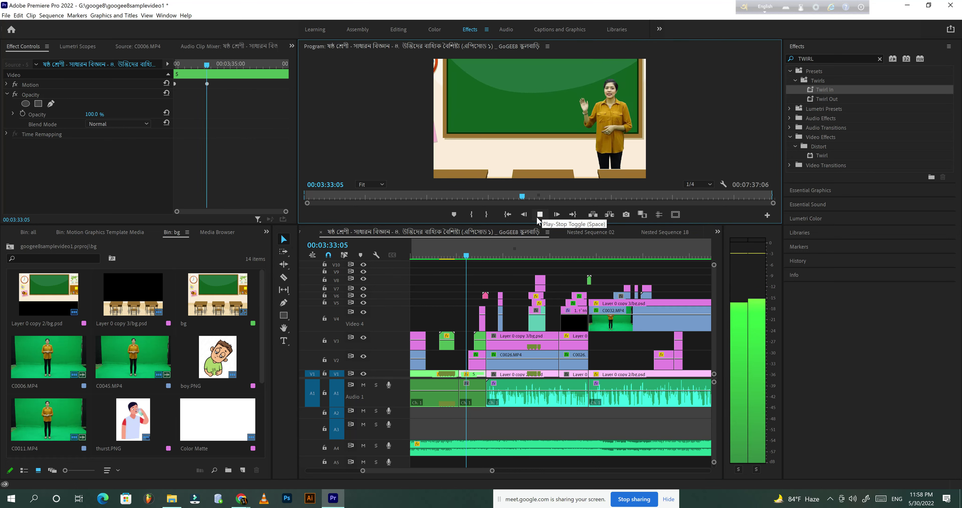
pyautogui.click(539, 216)
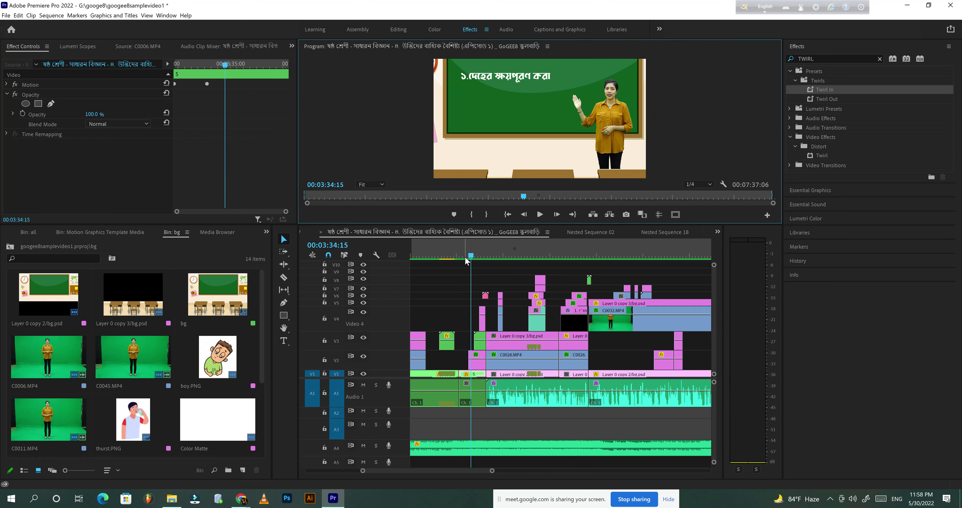
pyautogui.click(466, 258)
pyautogui.click(542, 218)
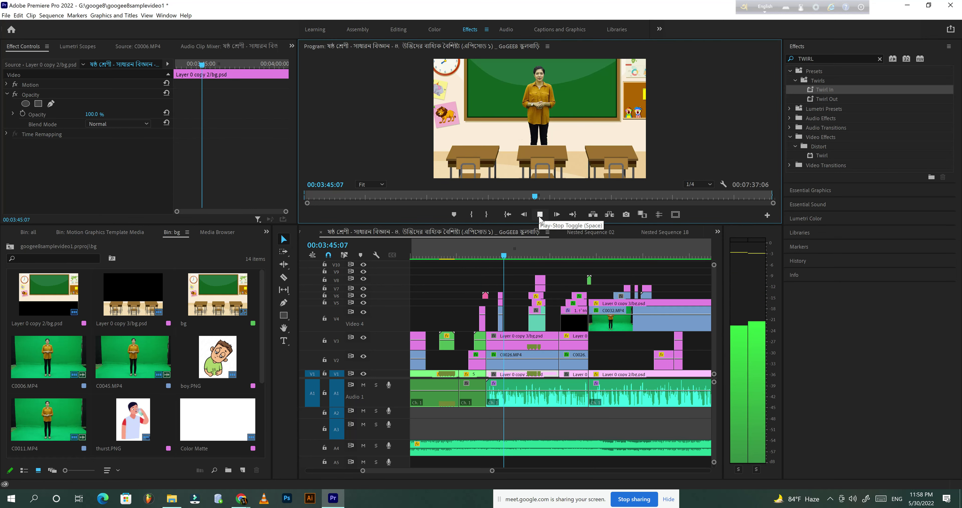
pyautogui.click(539, 215)
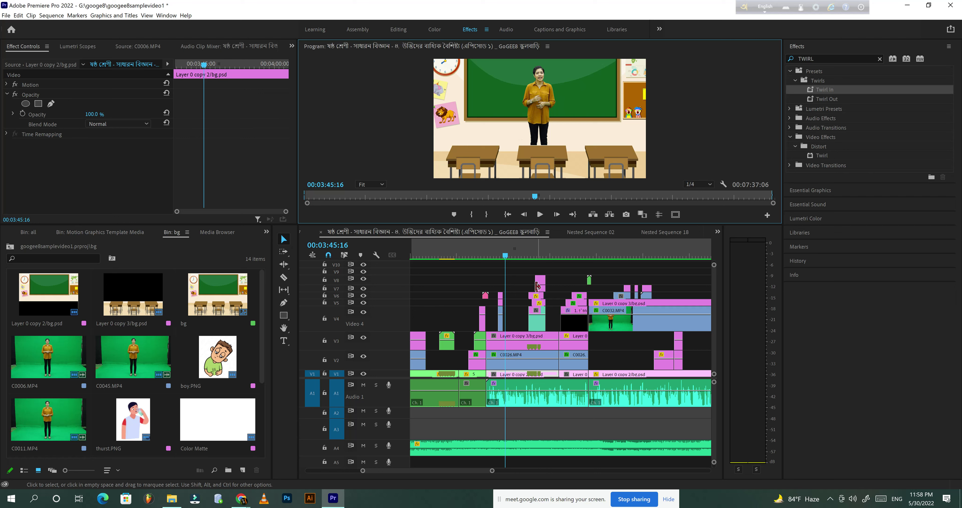
# Play the lesson from 03:52 to 03:59, then move ahead to about 04:04
pyautogui.click(527, 255)
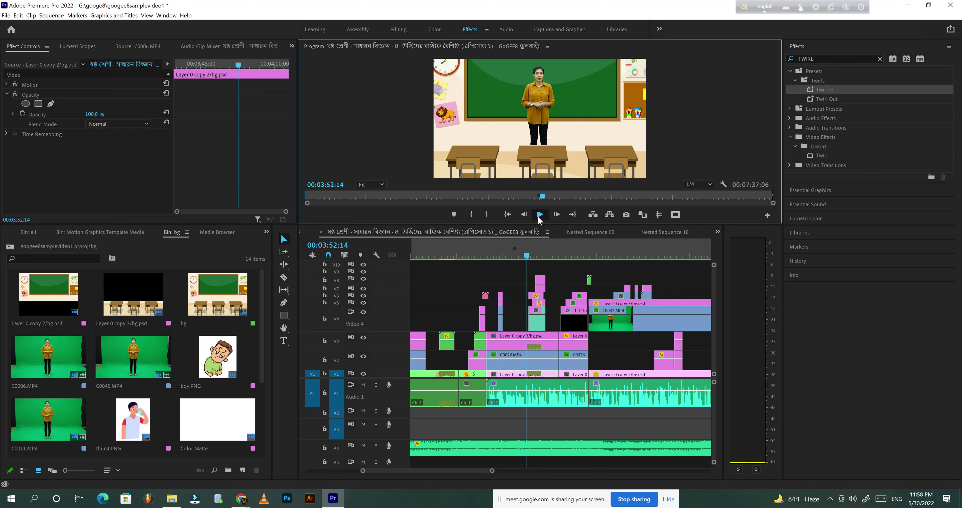
pyautogui.click(538, 216)
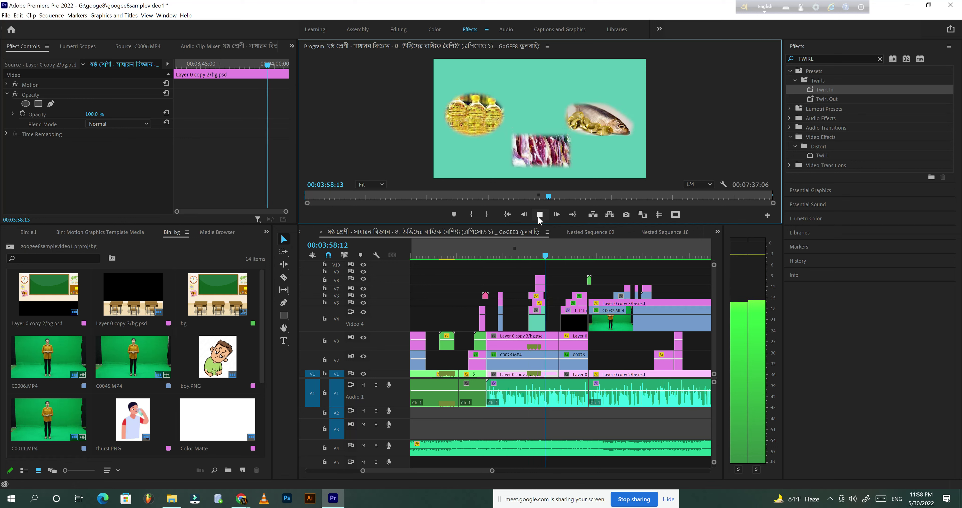
pyautogui.click(539, 216)
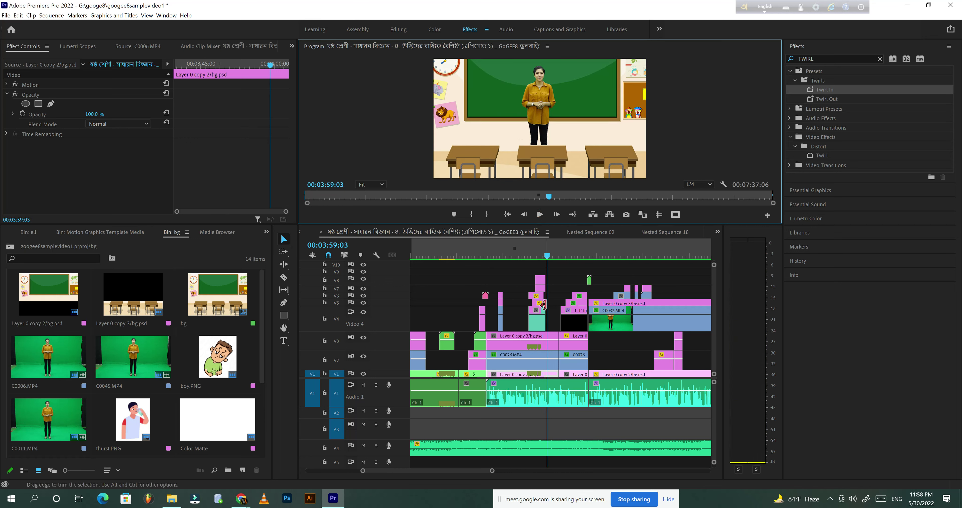
pyautogui.click(562, 257)
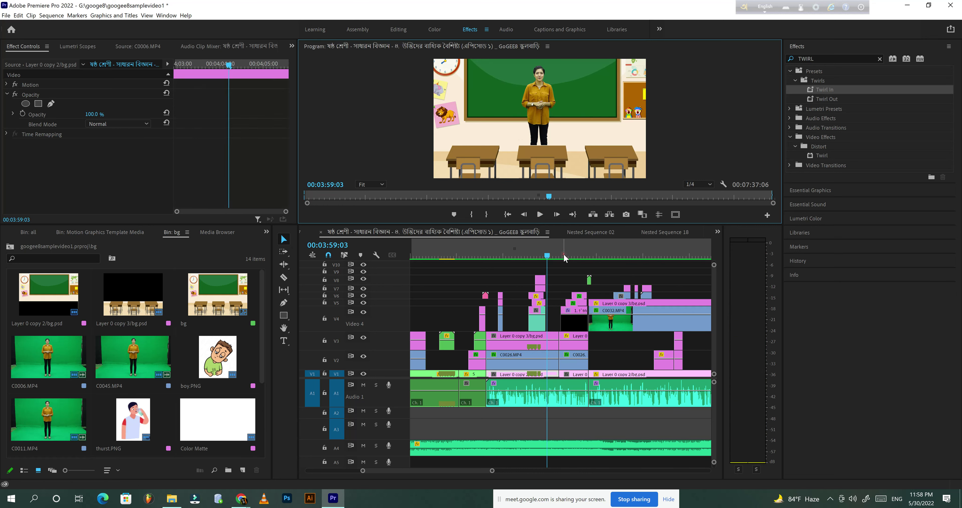
# Scrub past the Vitamins & Minerals slide and park at the 04:41 classroom shot with the water graphic
pyautogui.moveTo(577, 257); pyautogui.dragTo(596, 257)
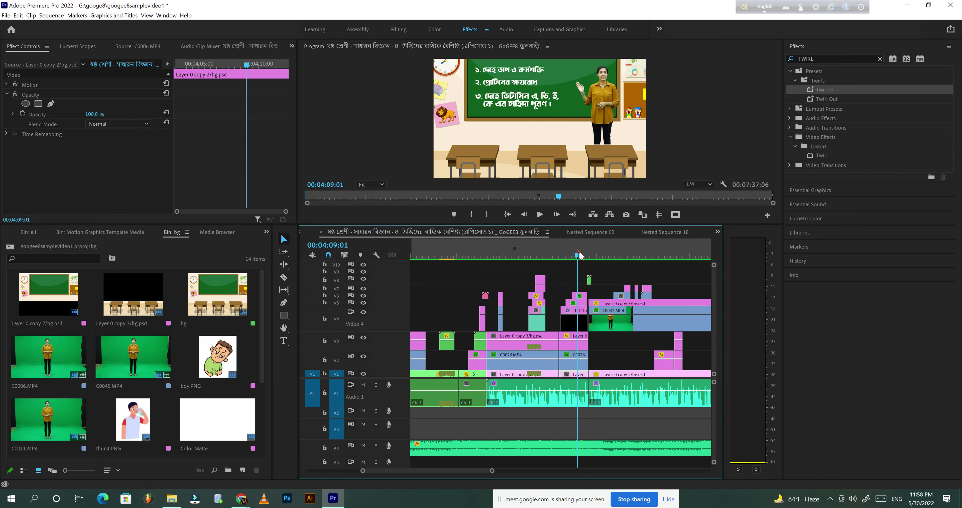
pyautogui.click(627, 257)
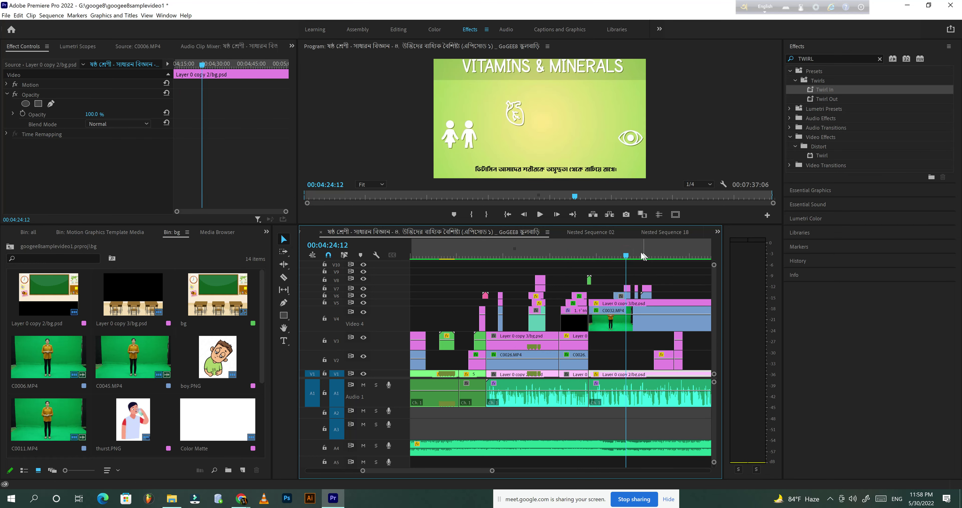
pyautogui.moveTo(492, 470); pyautogui.dragTo(569, 471)
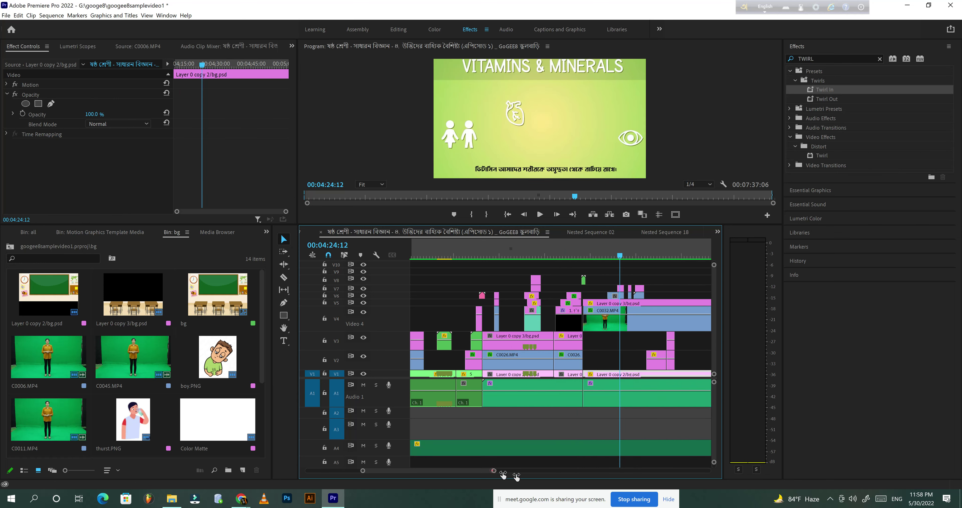
pyautogui.click(574, 257)
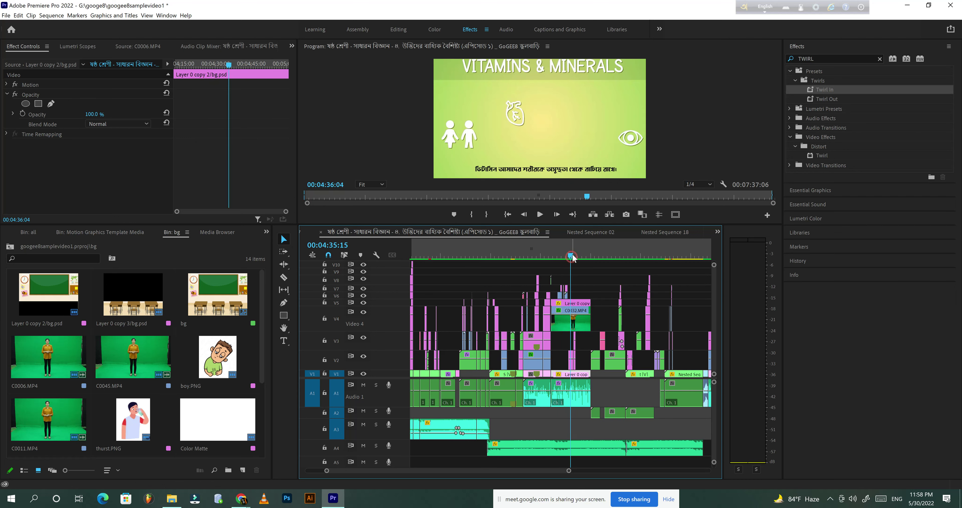
pyautogui.moveTo(574, 257)
pyautogui.mouseDown()
pyautogui.moveTo(583, 257)
pyautogui.moveTo(575, 257)
pyautogui.mouseUp()
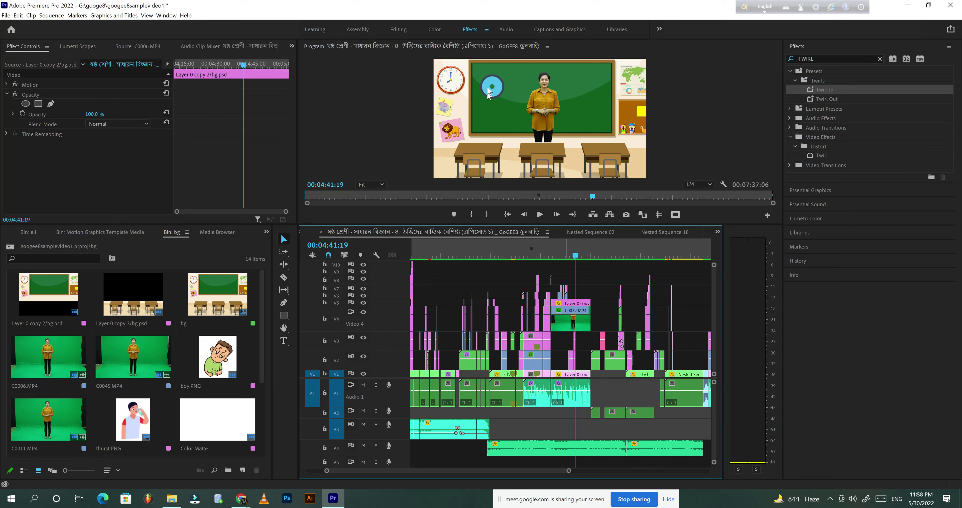
pyautogui.moveTo(569, 471); pyautogui.dragTo(484, 469)
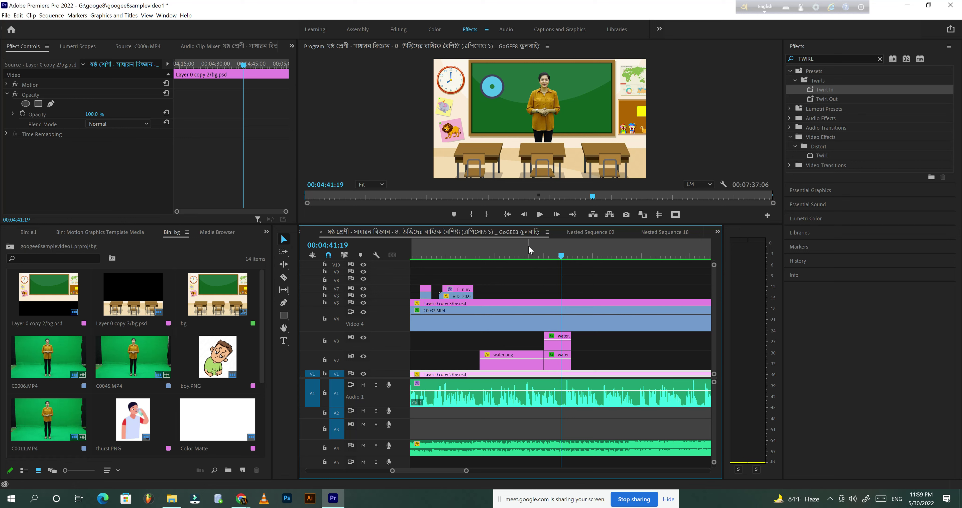
# Select the water.png clip on V2 to show its Circle effect, zooming the timeline out and back in
pyautogui.click(558, 343)
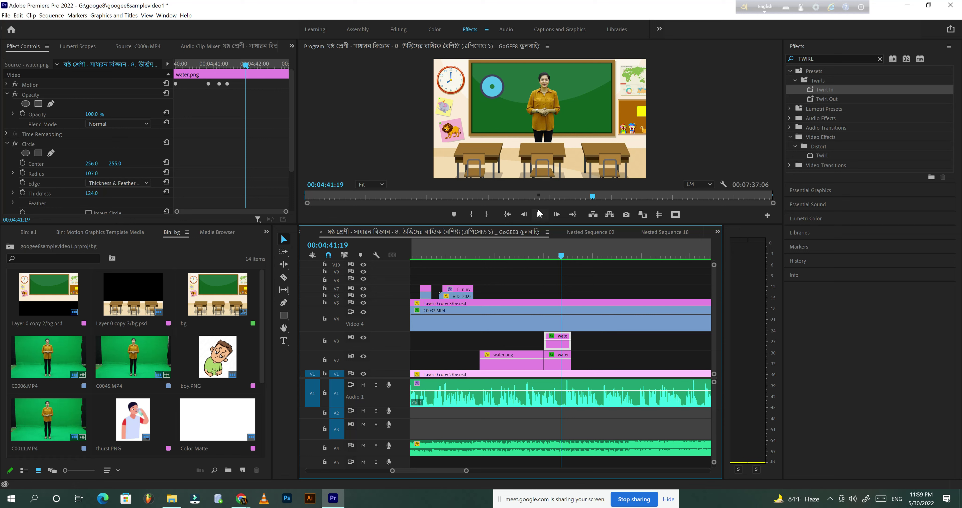
pyautogui.click(539, 215)
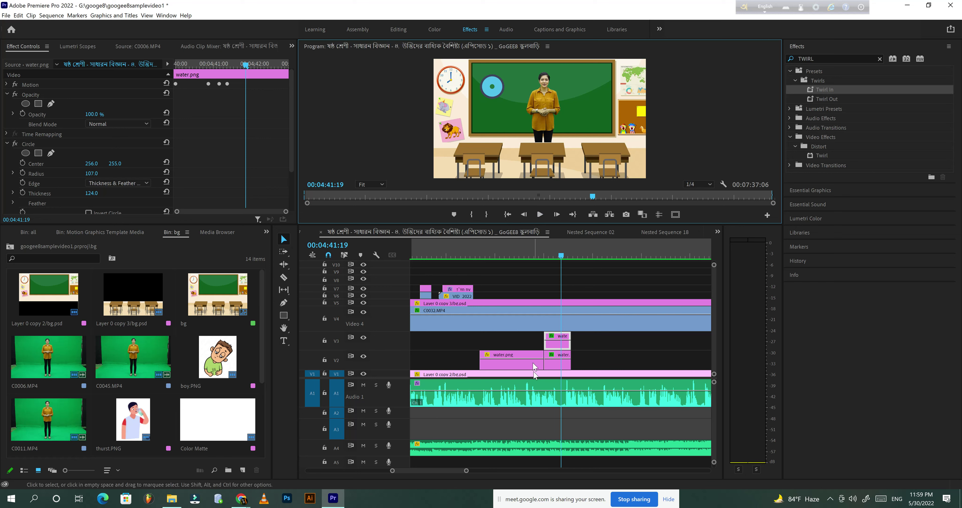
pyautogui.moveTo(466, 470); pyautogui.dragTo(552, 458)
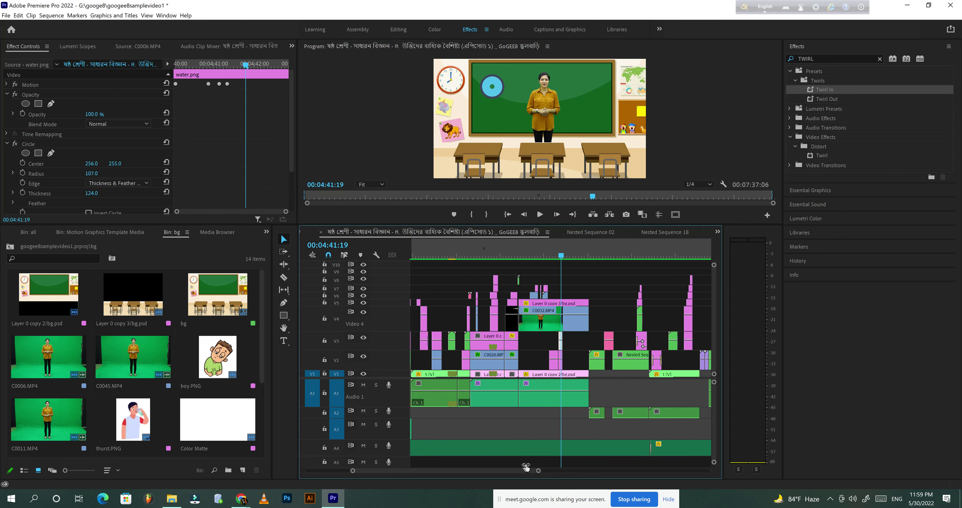
pyautogui.press('-')
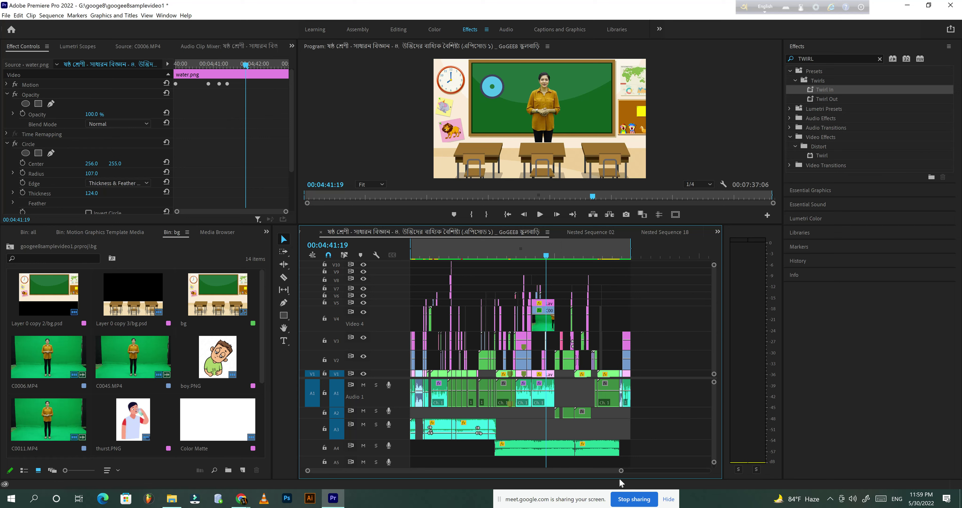
pyautogui.press('=')
pyautogui.press('=')
pyautogui.press('=')
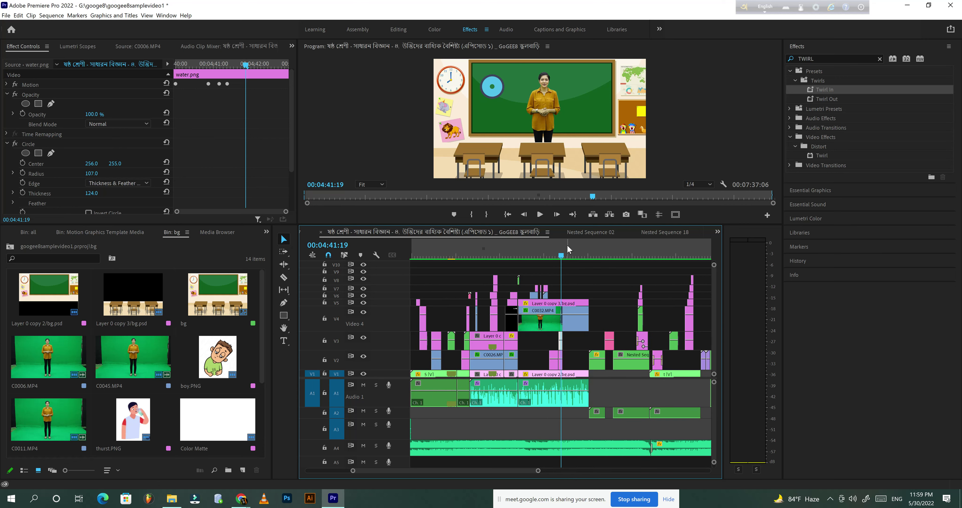
# Preview the calorie animation at 05:12 and select the Minimal Gradient Video Overlay clip
pyautogui.moveTo(579, 255); pyautogui.dragTo(588, 255)
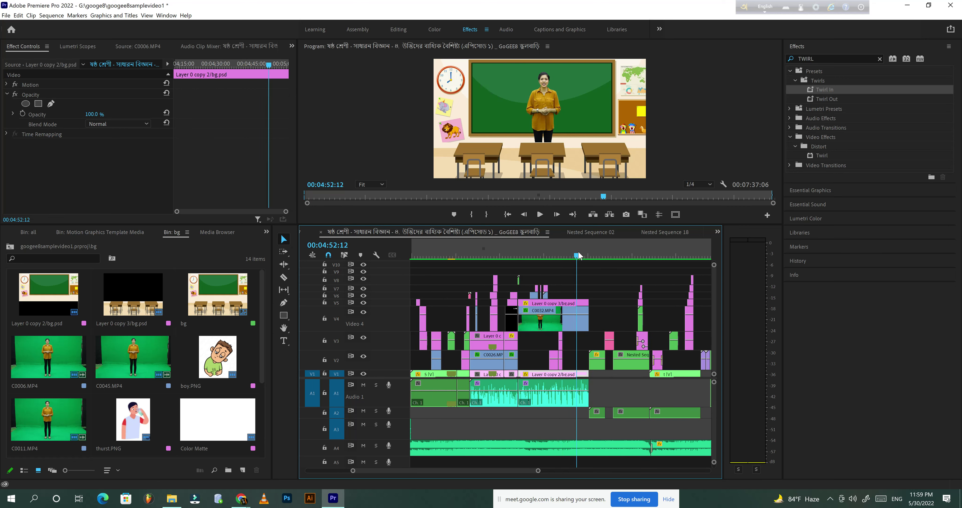
pyautogui.click(606, 255)
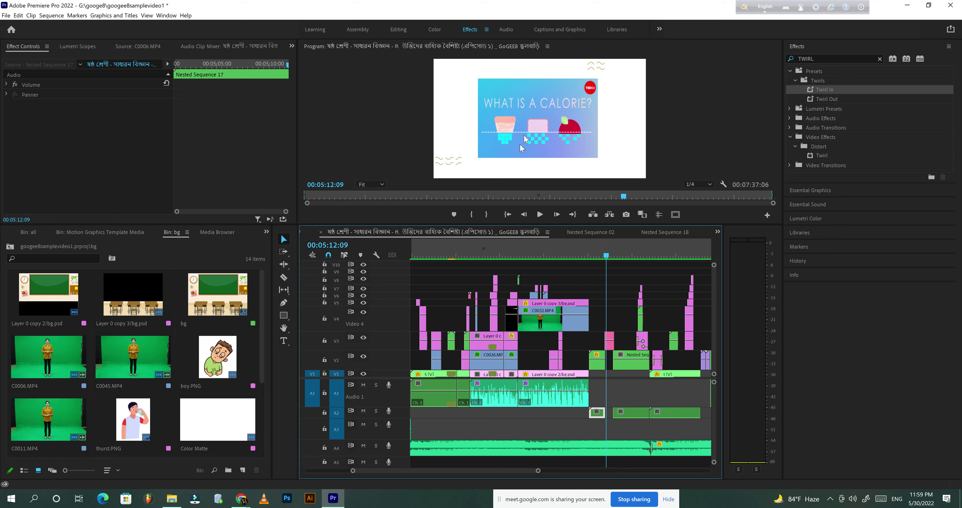
pyautogui.click(540, 215)
pyautogui.click(540, 215)
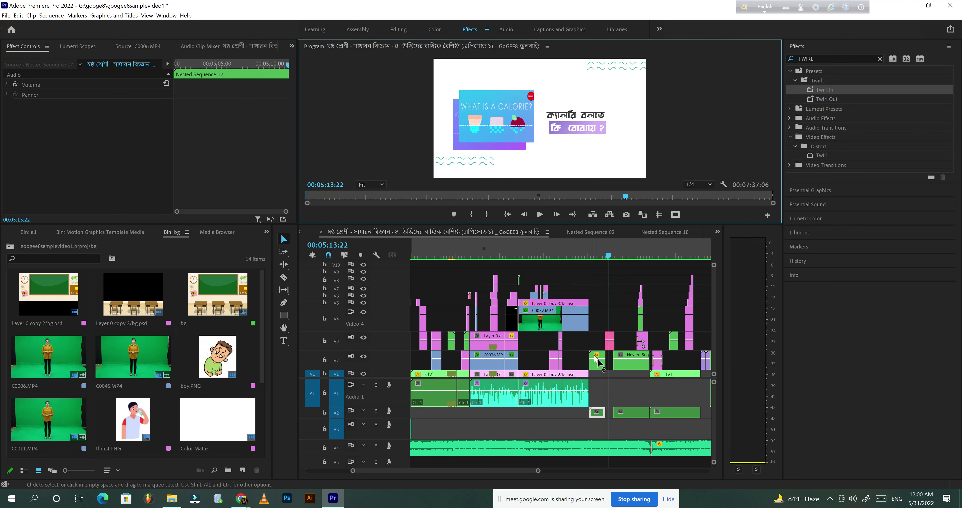
pyautogui.click(609, 342)
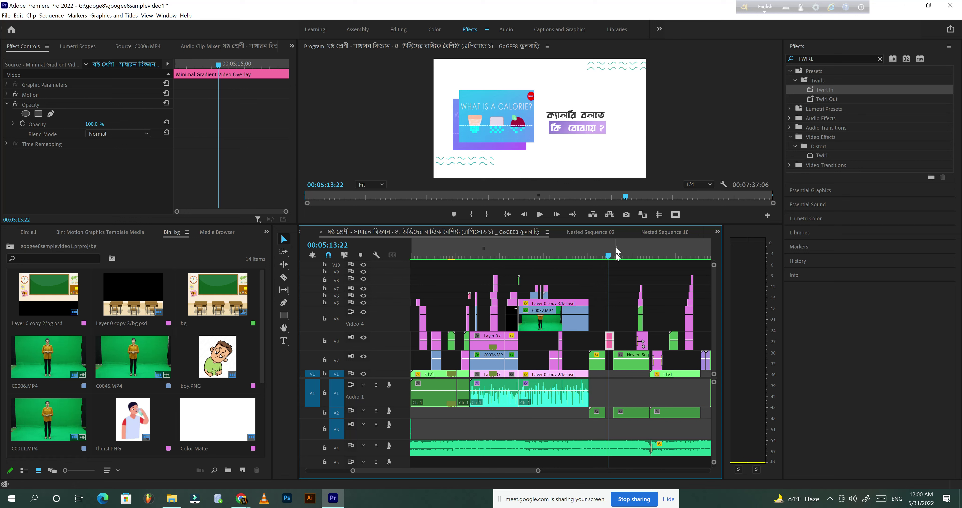
pyautogui.click(538, 214)
pyautogui.click(539, 214)
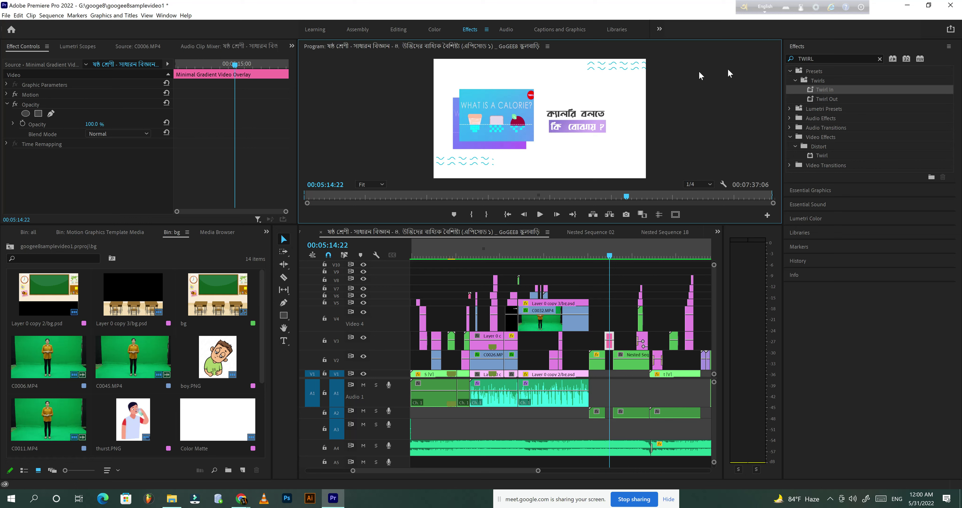
# Play to the পরিপাক graphic at 05:34:00, zoom in, and select the Black Video clip on V3
pyautogui.moveTo(243, 503)
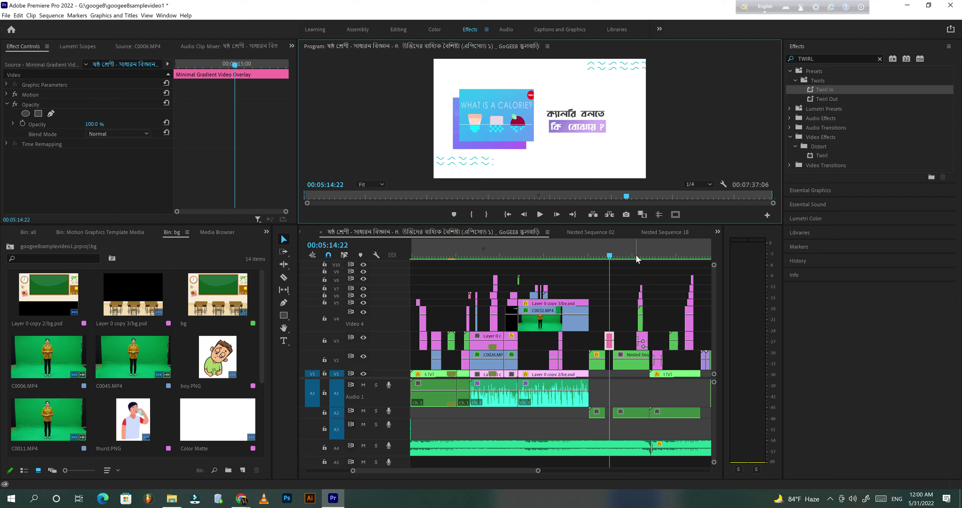
pyautogui.click(635, 255)
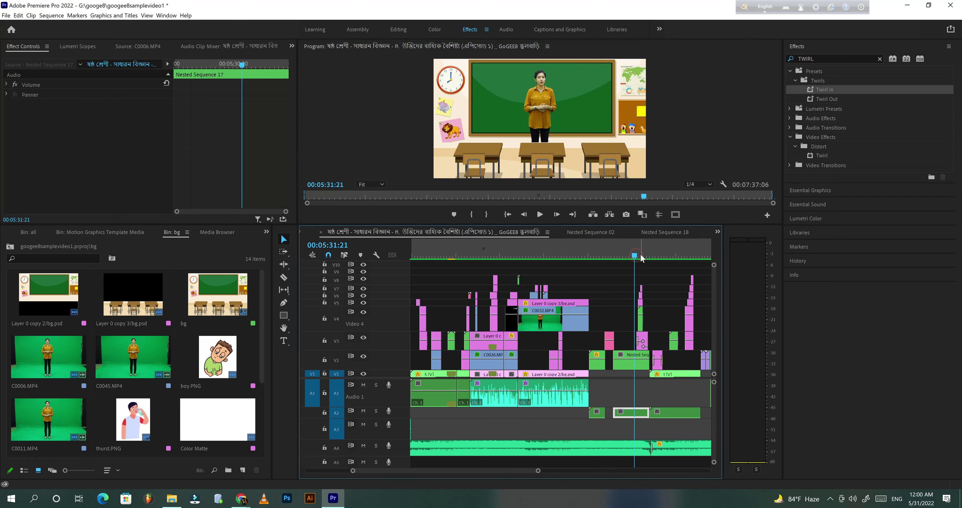
pyautogui.click(540, 214)
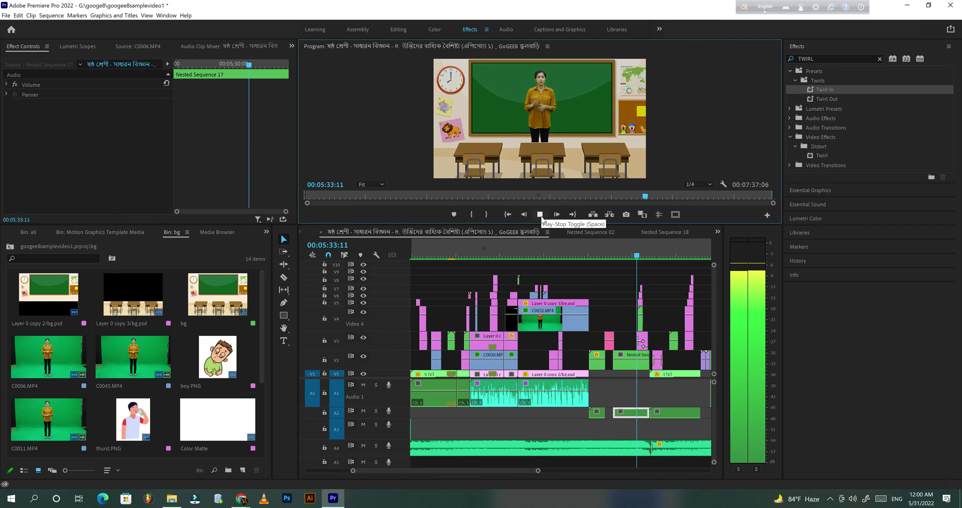
pyautogui.click(541, 214)
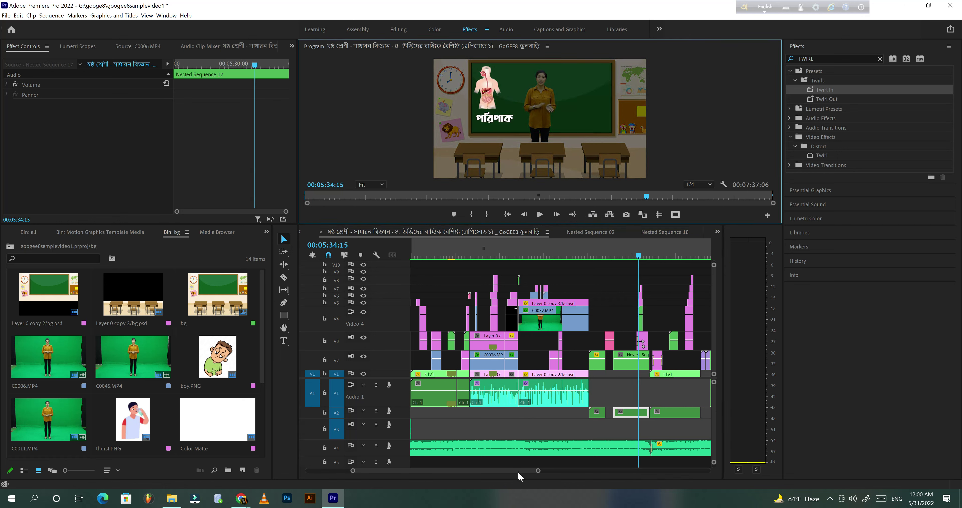
pyautogui.moveTo(538, 471); pyautogui.dragTo(527, 471)
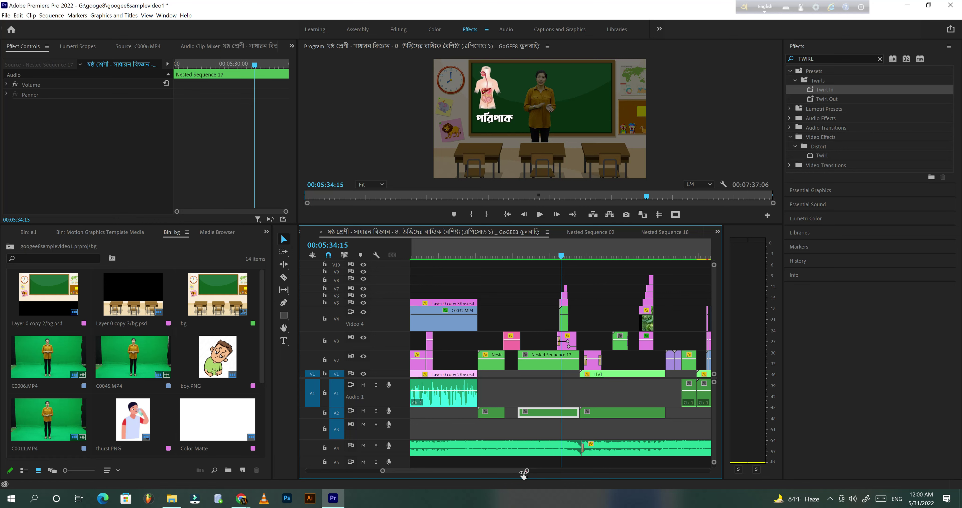
pyautogui.moveTo(525, 471); pyautogui.dragTo(484, 471)
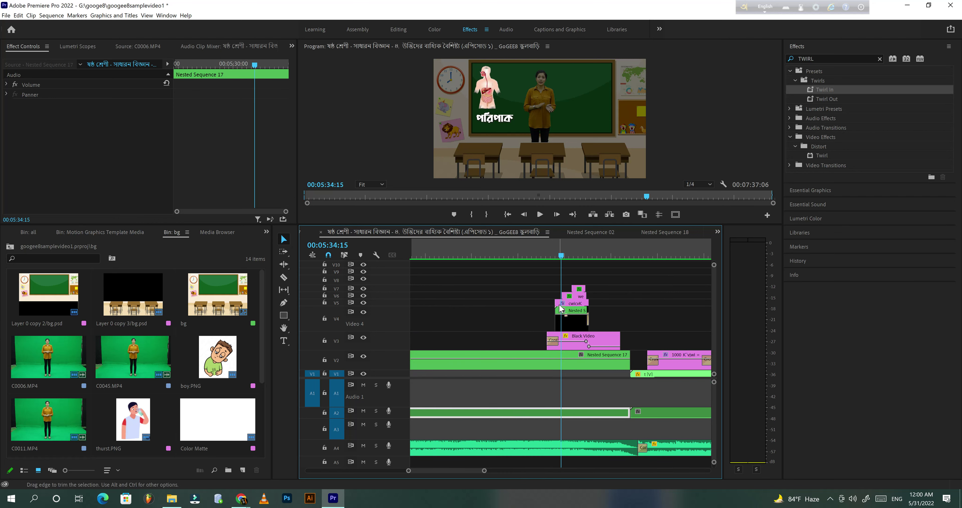
pyautogui.moveTo(561, 256); pyautogui.dragTo(554, 257)
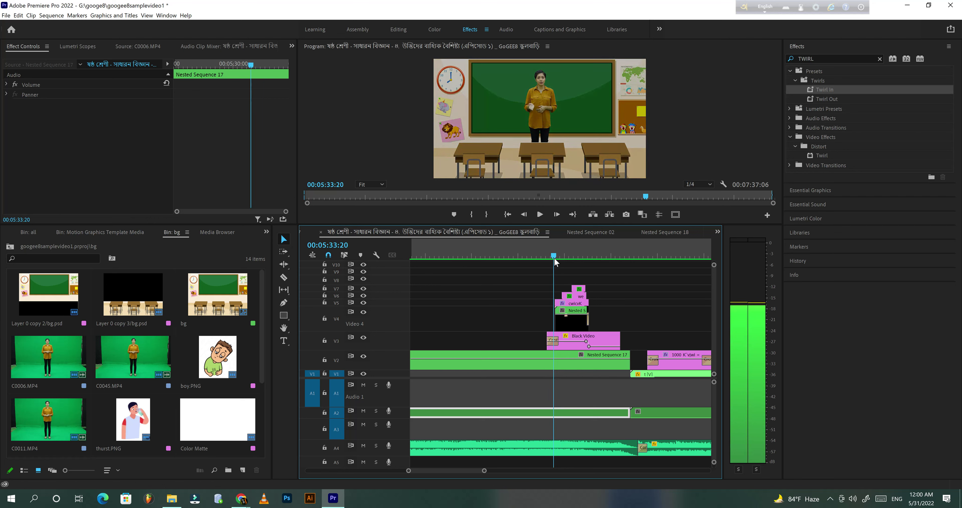
pyautogui.click(553, 342)
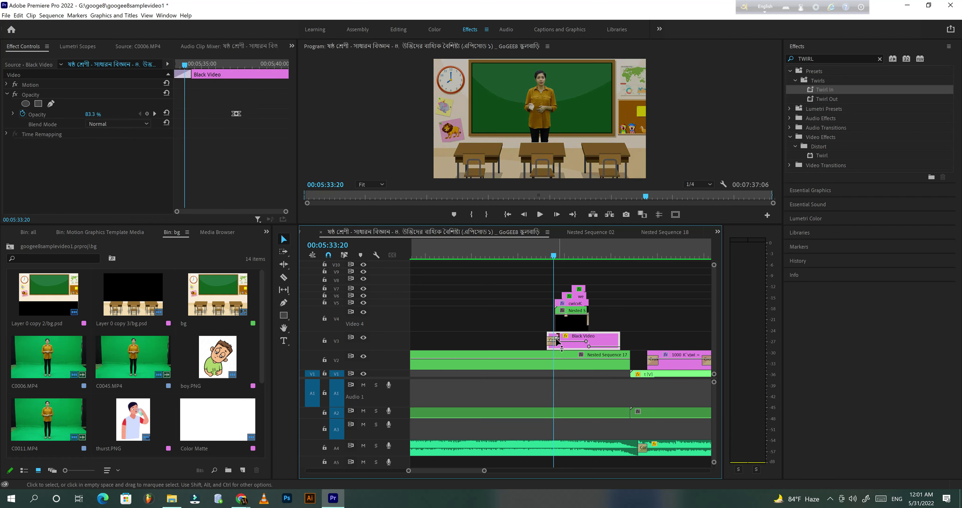
pyautogui.click(554, 256)
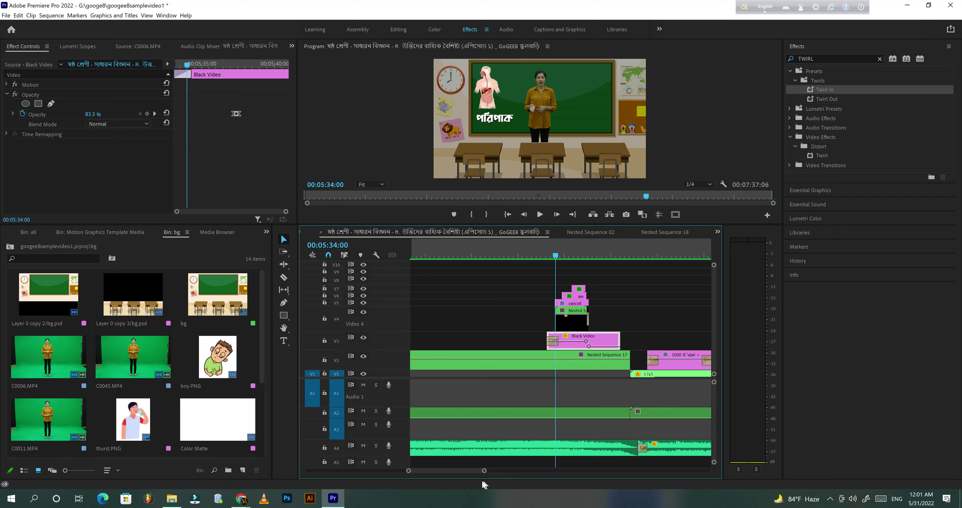
pyautogui.moveTo(484, 471); pyautogui.dragTo(463, 471)
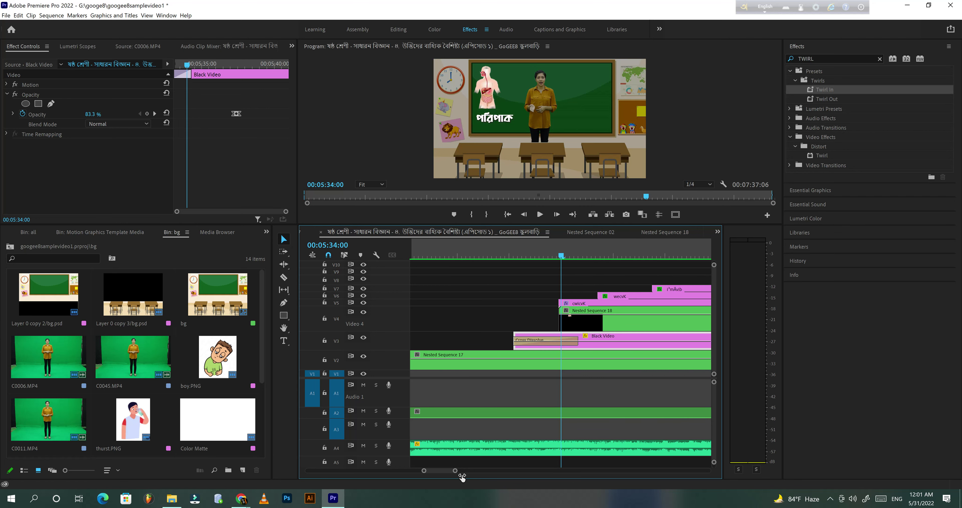
pyautogui.moveTo(575, 255); pyautogui.dragTo(569, 255)
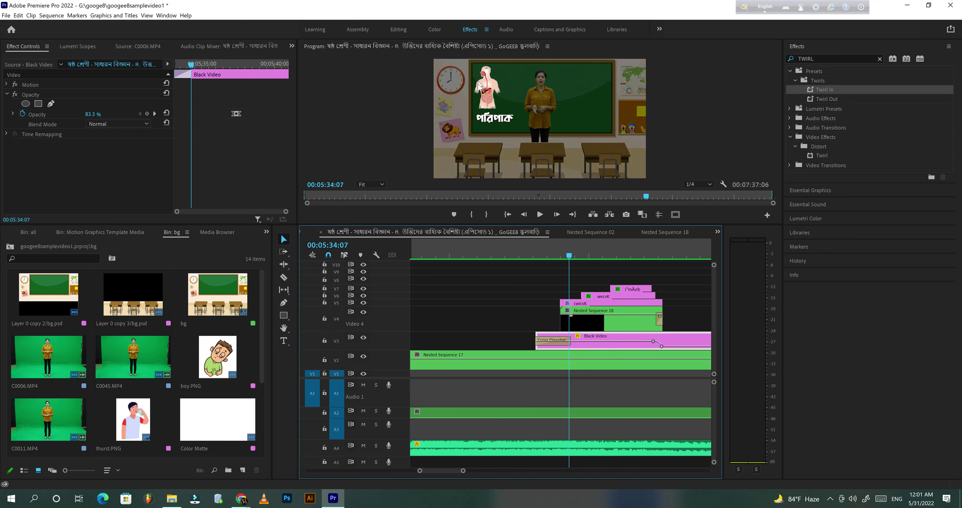
pyautogui.click(603, 319)
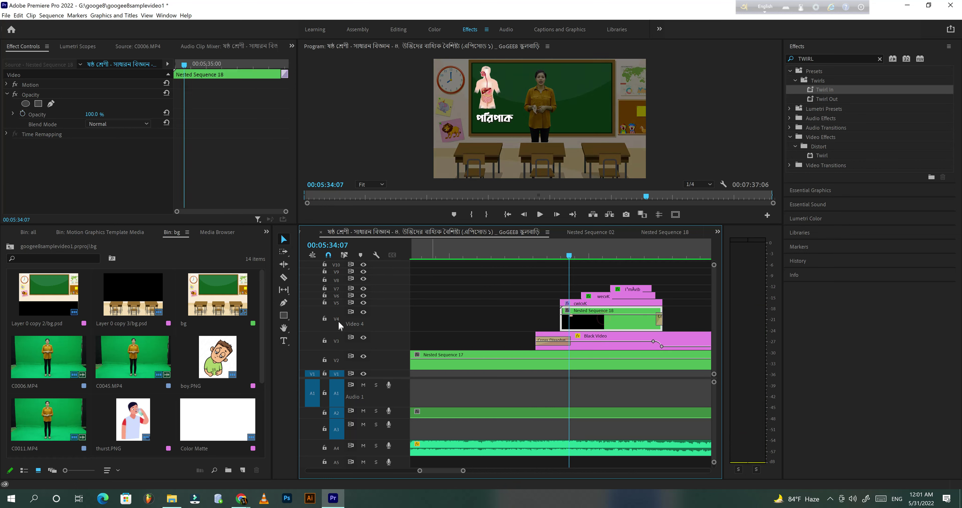
pyautogui.click(363, 313)
pyautogui.click(363, 313)
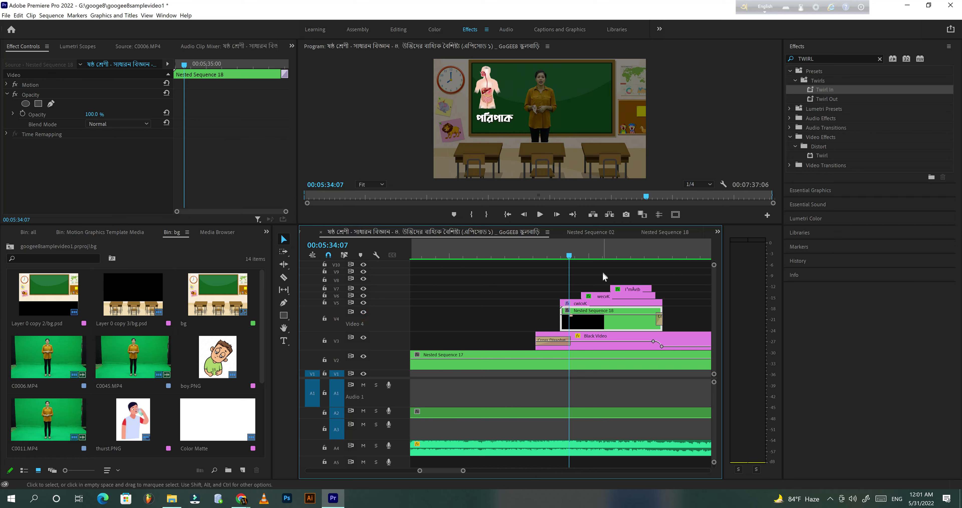
pyautogui.click(594, 340)
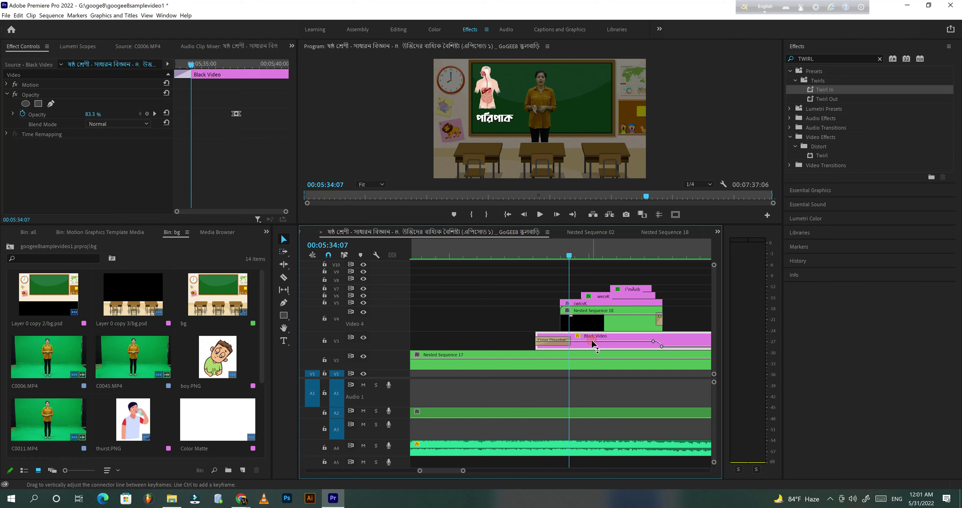
pyautogui.click(363, 338)
pyautogui.click(363, 337)
pyautogui.click(584, 362)
pyautogui.click(594, 341)
pyautogui.click(582, 302)
pyautogui.click(583, 302)
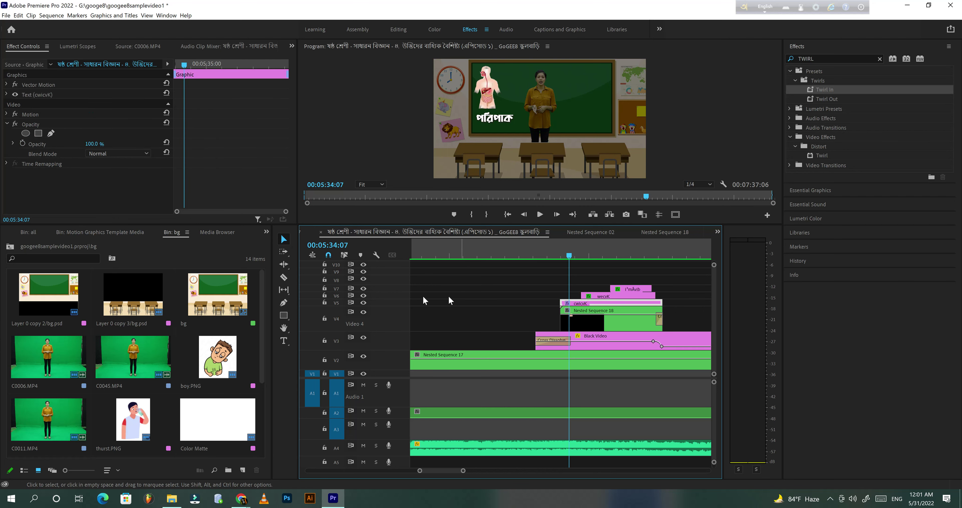
pyautogui.click(602, 296)
pyautogui.click(364, 288)
pyautogui.click(581, 253)
pyautogui.press('space')
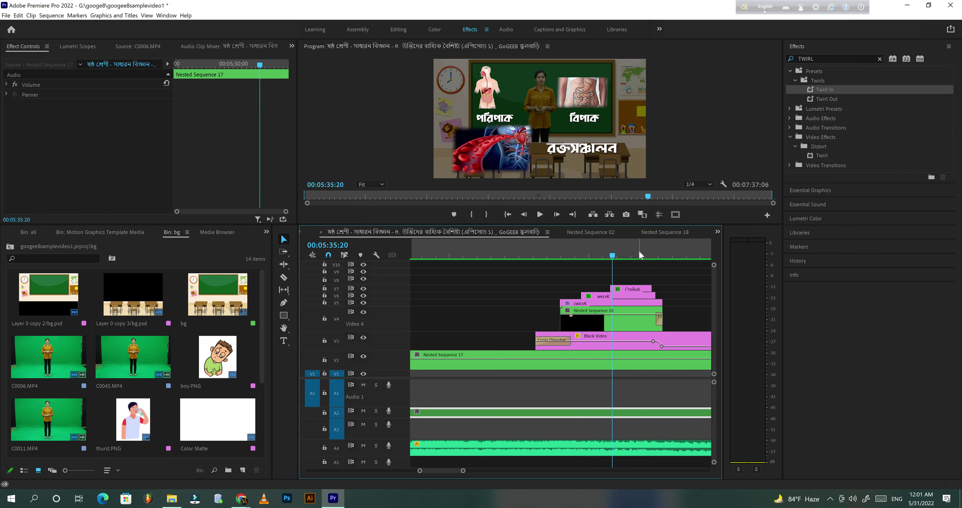
pyautogui.click(540, 214)
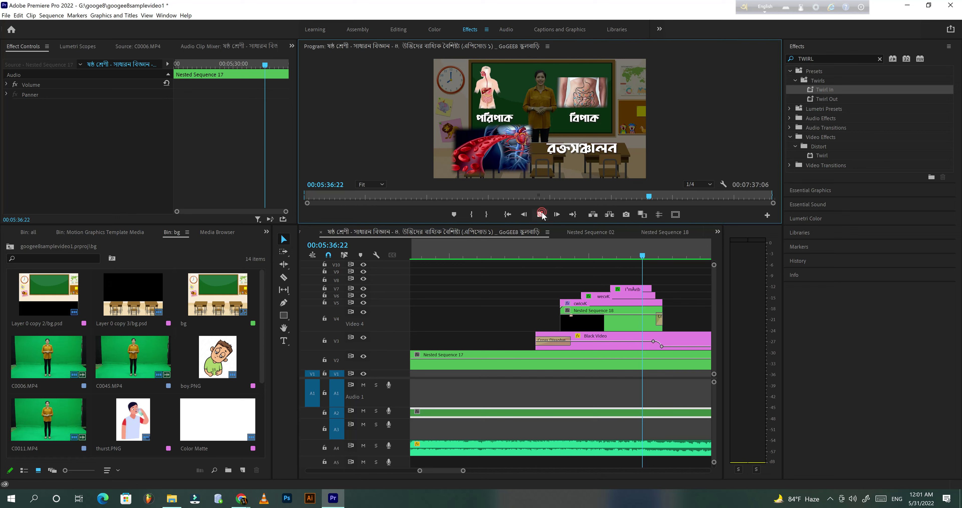
pyautogui.press('space')
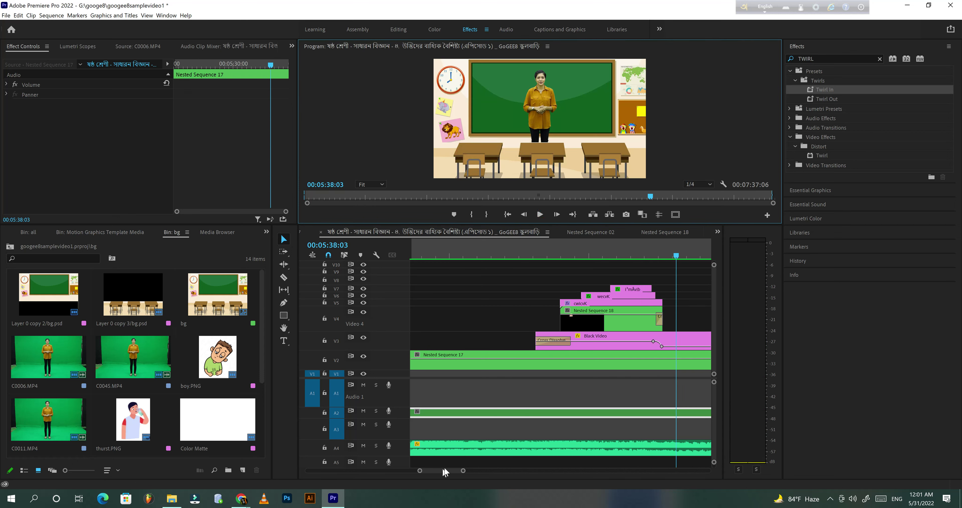
# Step through the blackboard text around 05:43–05:50, then park at 05:58:07 on the four food images
pyautogui.moveTo(463, 470); pyautogui.dragTo(518, 470)
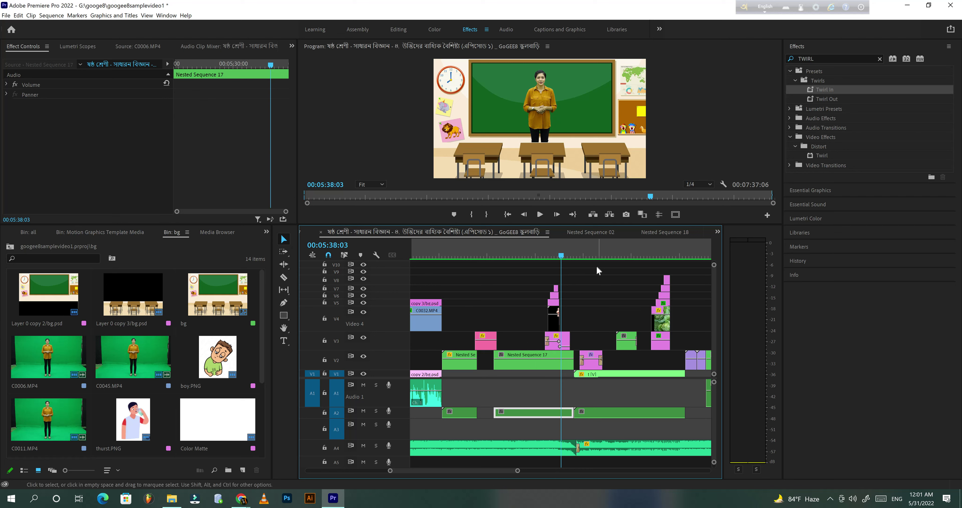
pyautogui.click(578, 255)
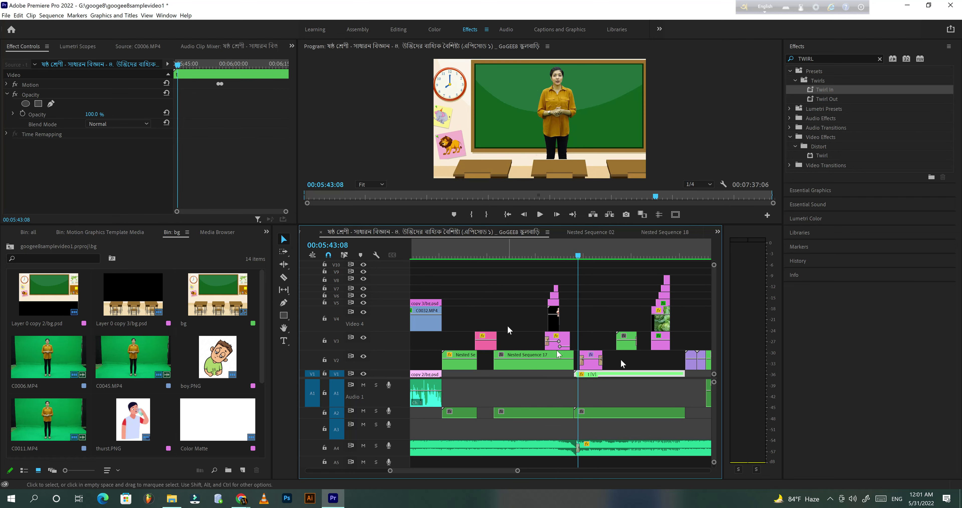
pyautogui.click(583, 256)
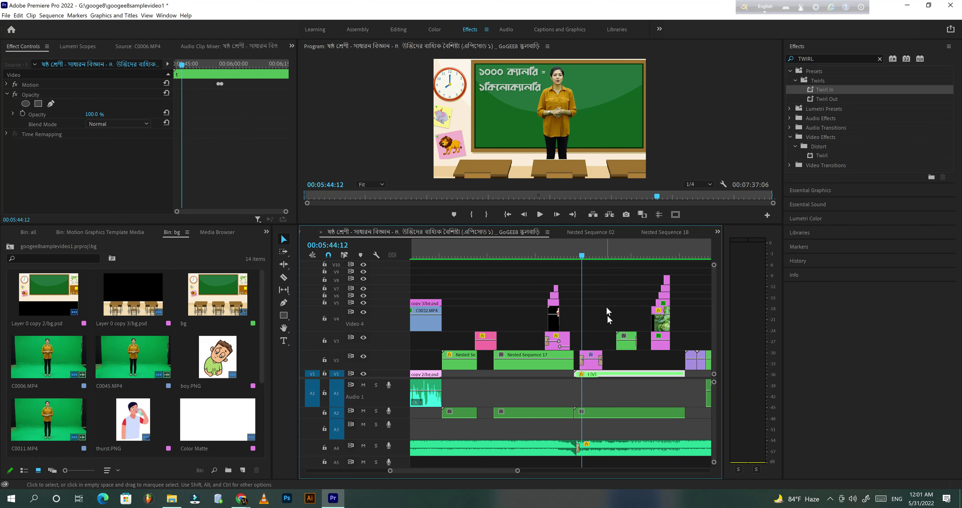
pyautogui.click(596, 366)
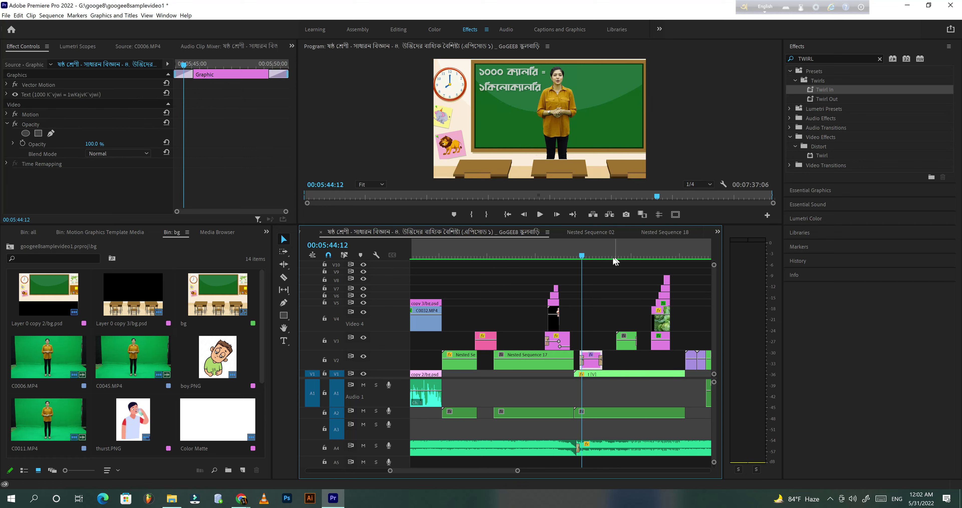
pyautogui.moveTo(637, 255); pyautogui.dragTo(599, 257)
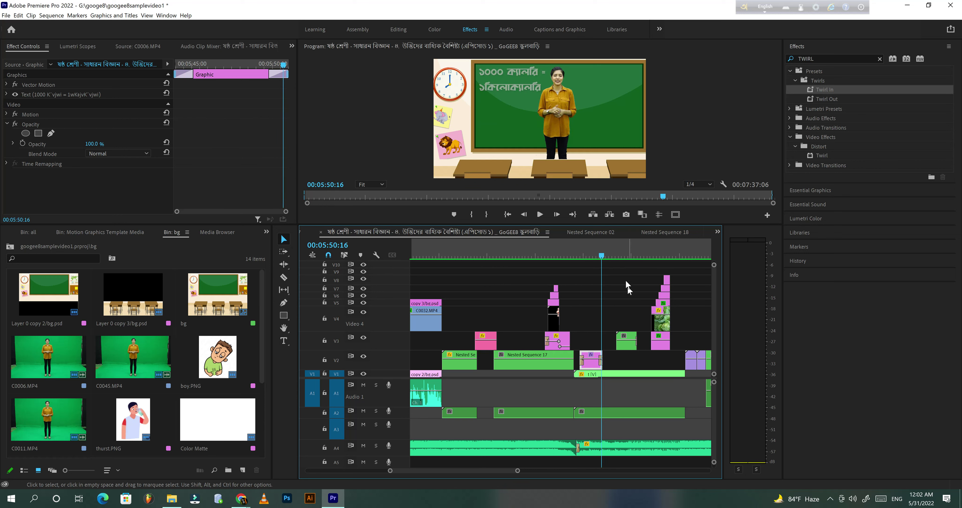
pyautogui.click(580, 256)
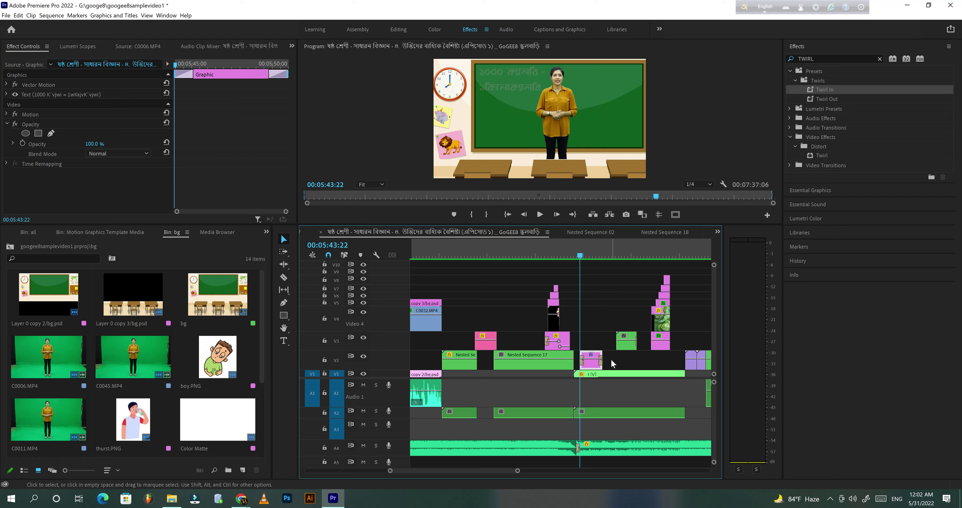
pyautogui.click(617, 254)
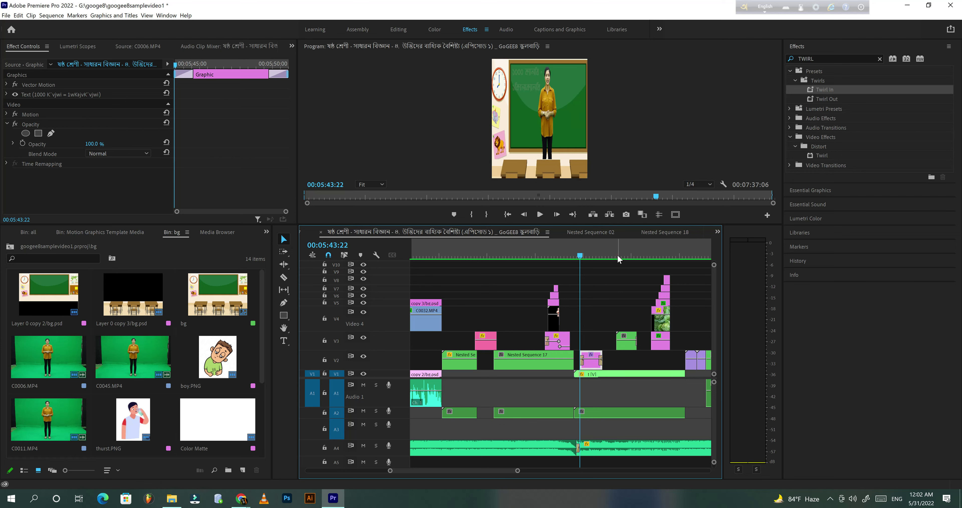
pyautogui.click(627, 255)
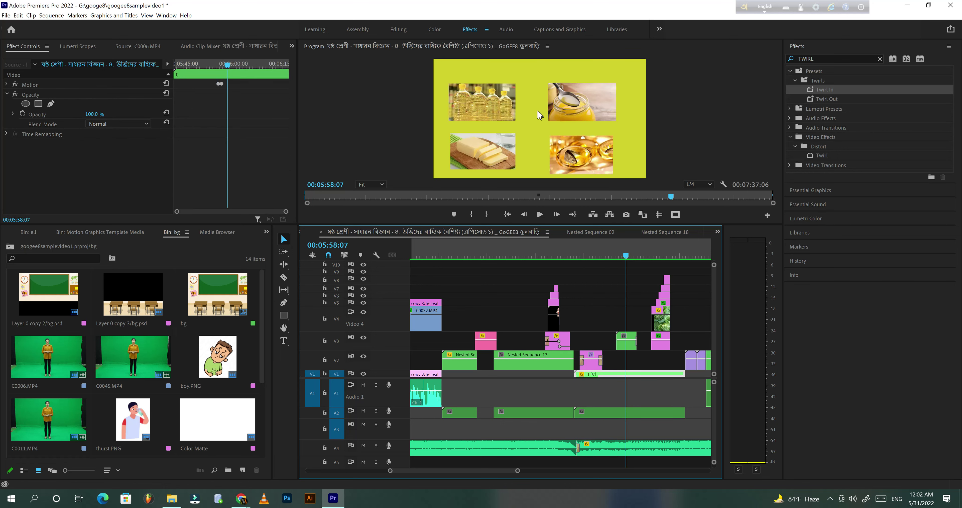
pyautogui.click(244, 469)
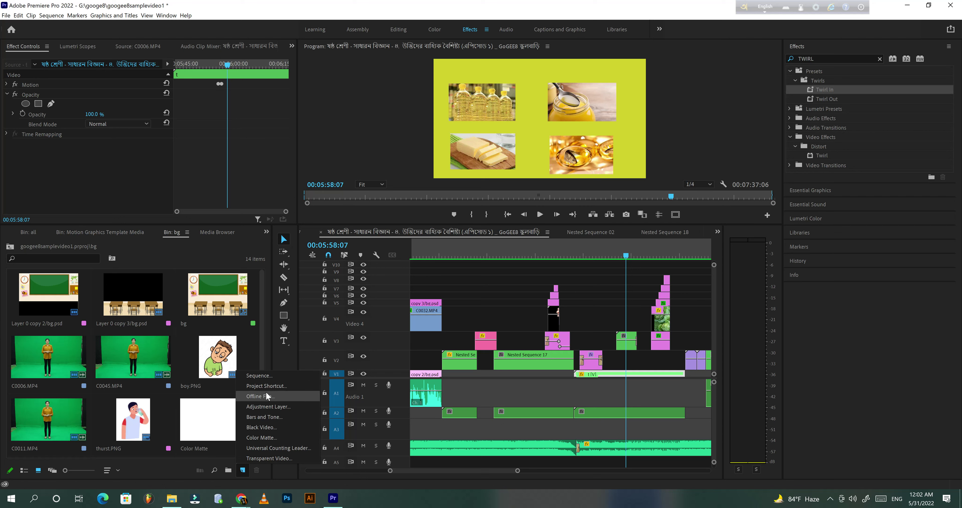
pyautogui.click(263, 437)
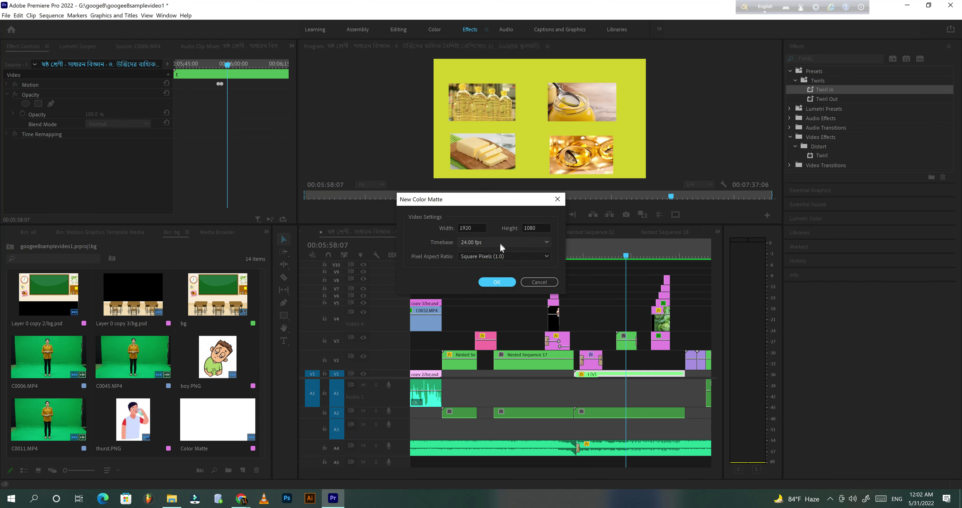
pyautogui.click(492, 282)
pyautogui.click(464, 267)
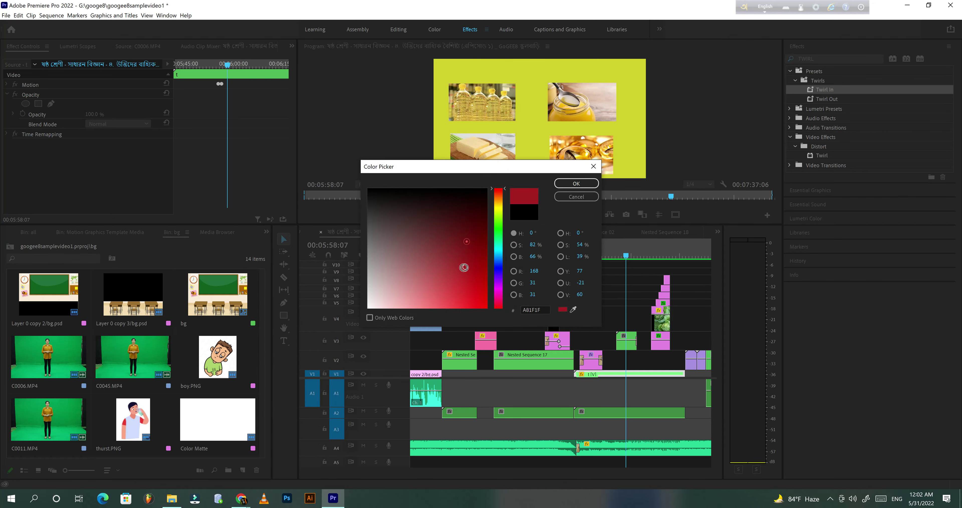
pyautogui.moveTo(498, 211)
pyautogui.mouseDown()
pyautogui.moveTo(498, 260)
pyautogui.moveTo(438, 296)
pyautogui.mouseUp()
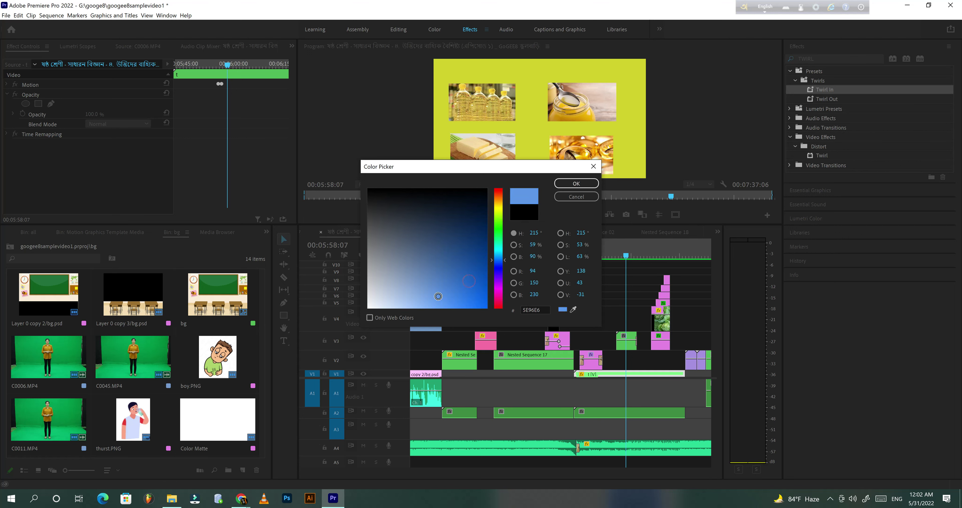
pyautogui.click(572, 197)
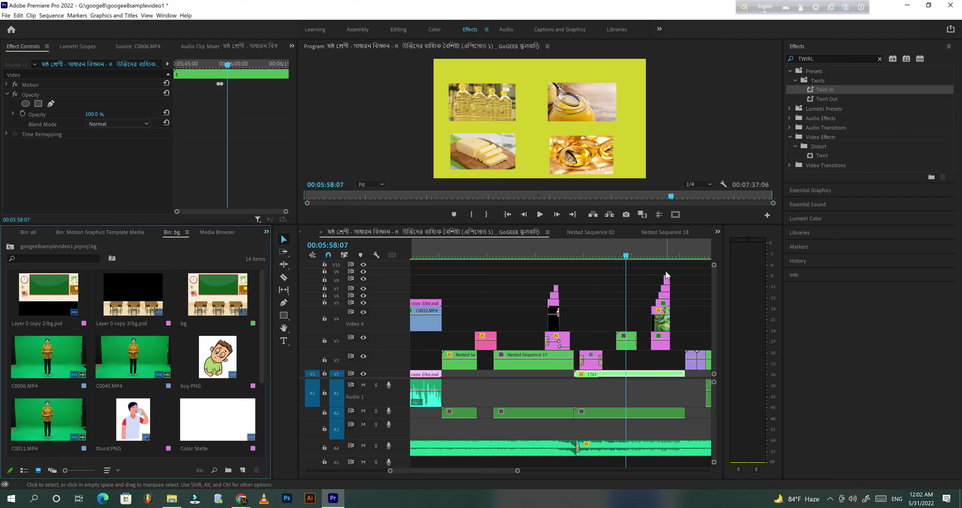
# Move to the vegetables frame and select the blurred vegetable background clip on V3
pyautogui.click(638, 255)
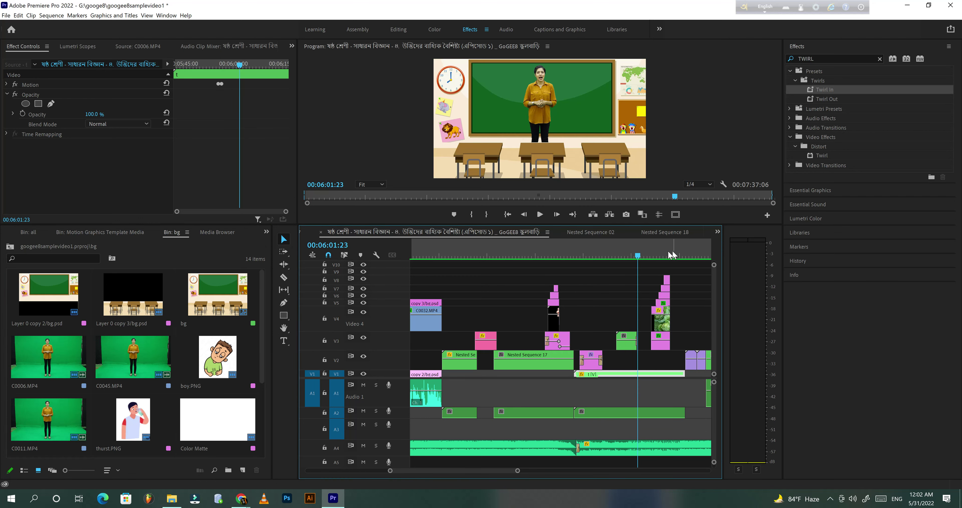
pyautogui.click(633, 247)
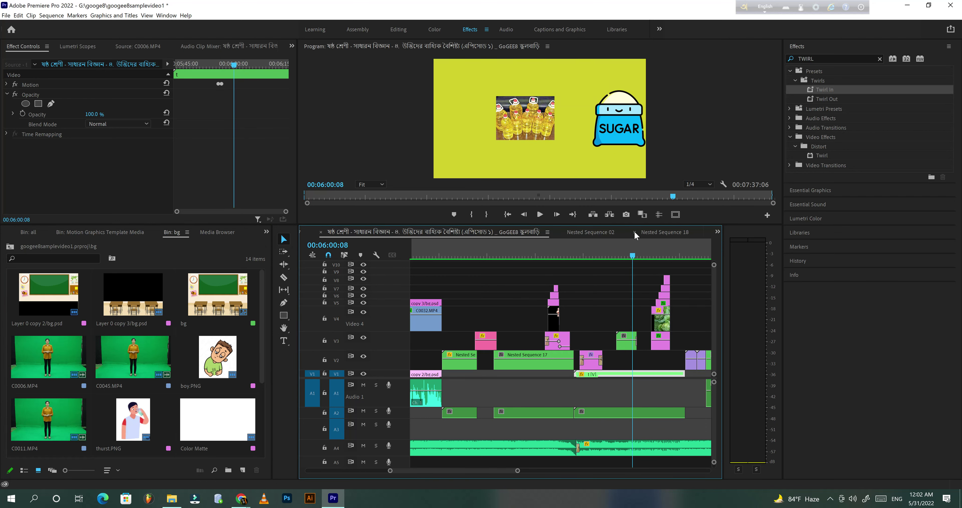
pyautogui.click(648, 247)
pyautogui.click(656, 256)
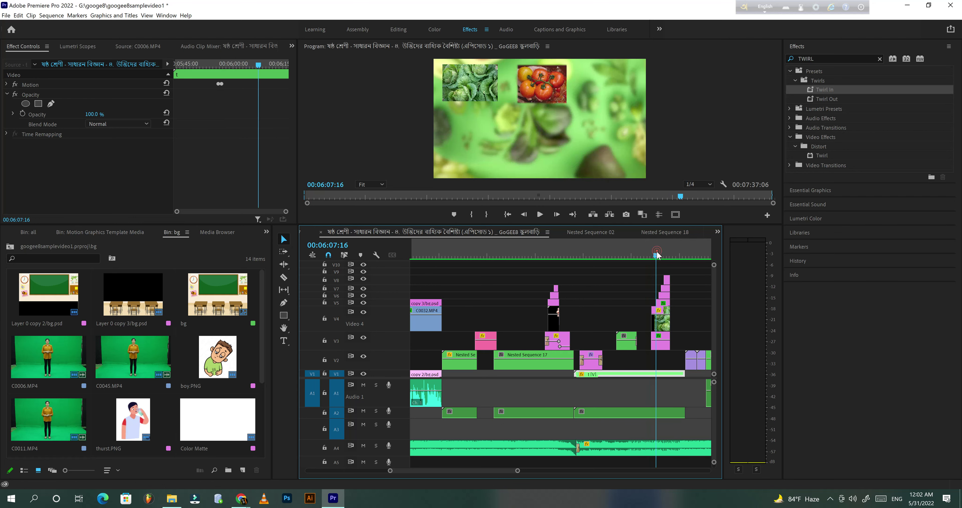
pyautogui.click(660, 343)
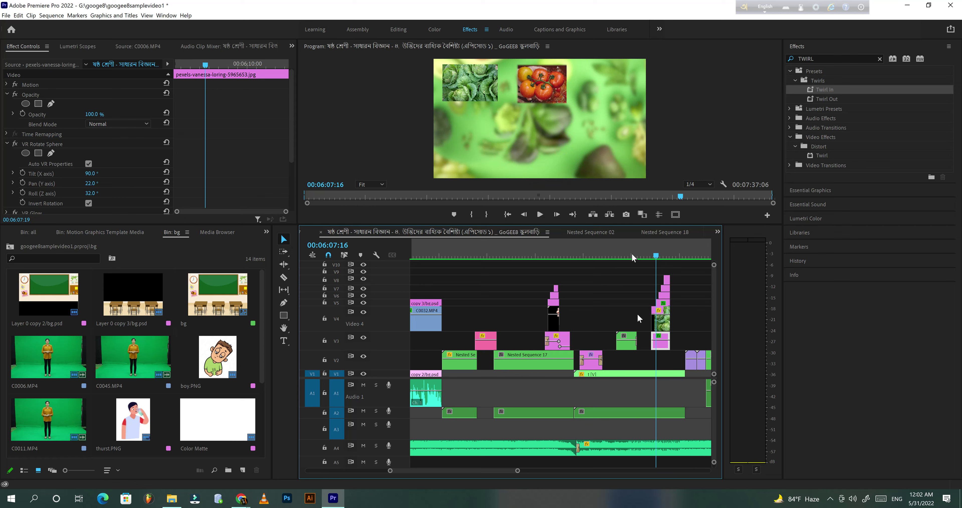
pyautogui.scroll(-8, 634, 459)
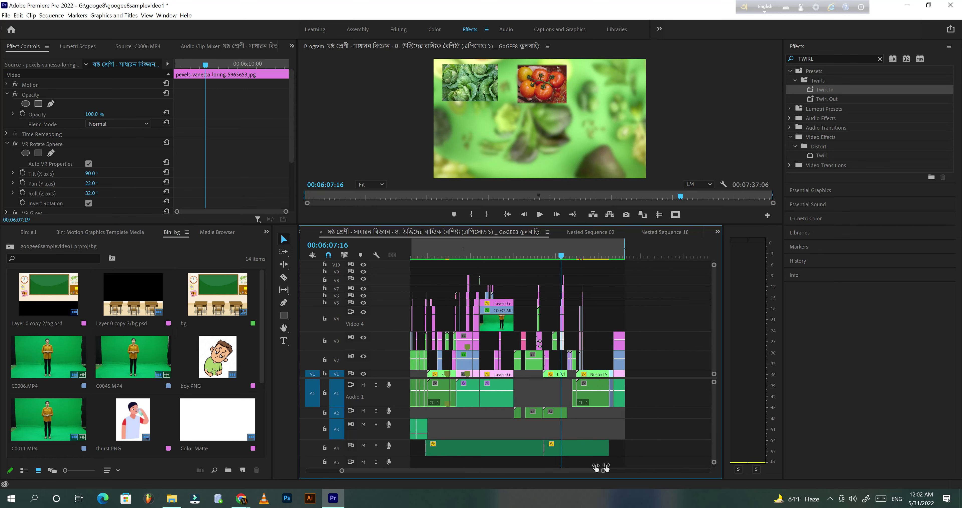
pyautogui.scroll(5, 544, 458)
pyautogui.scroll(3, 514, 473)
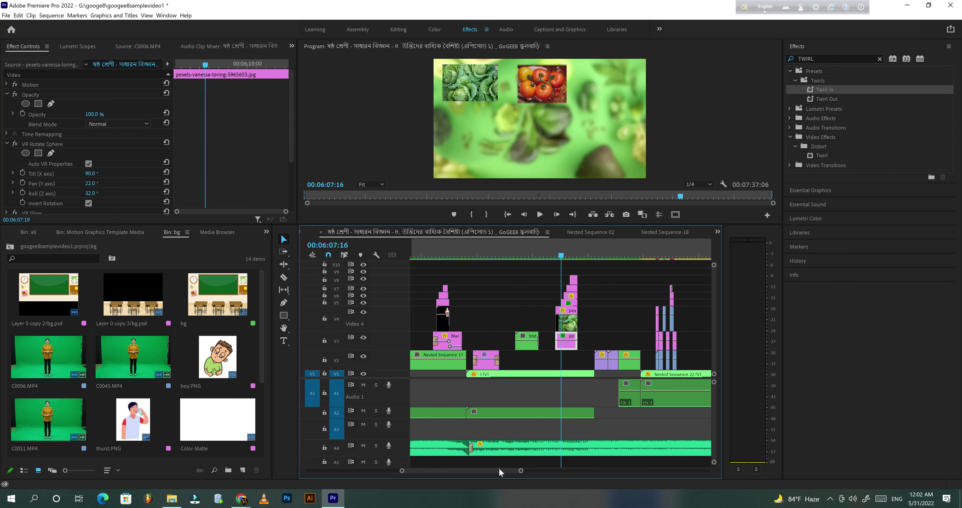
pyautogui.scroll(2, 501, 470)
pyautogui.click(452, 254)
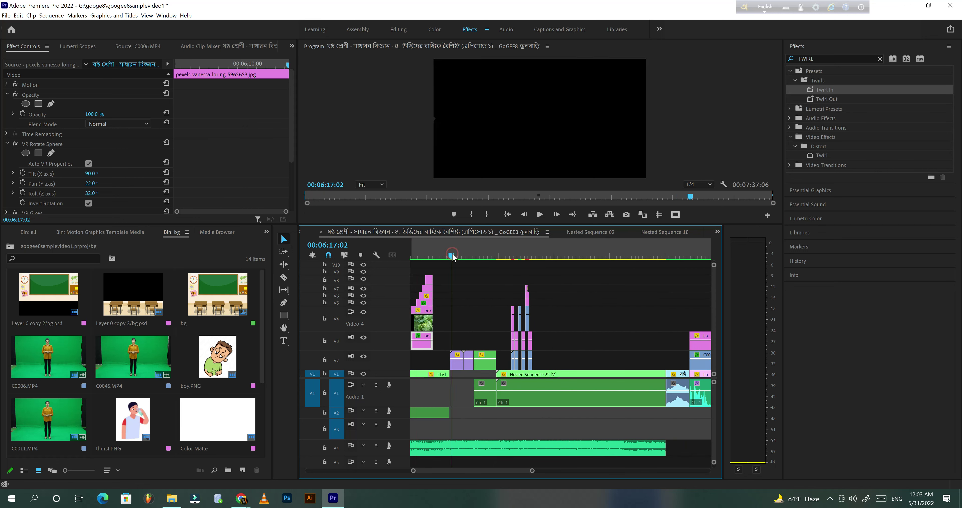
pyautogui.click(420, 255)
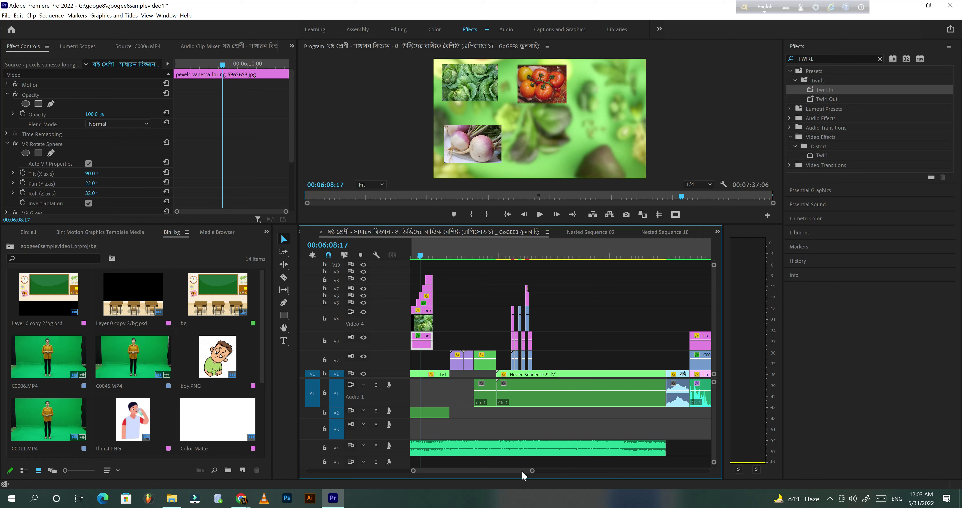
pyautogui.moveTo(522, 471); pyautogui.dragTo(510, 469)
# Reselect the background clip and toggle VR Rotate Sphere off and on to compare its tilt
pyautogui.click(546, 332)
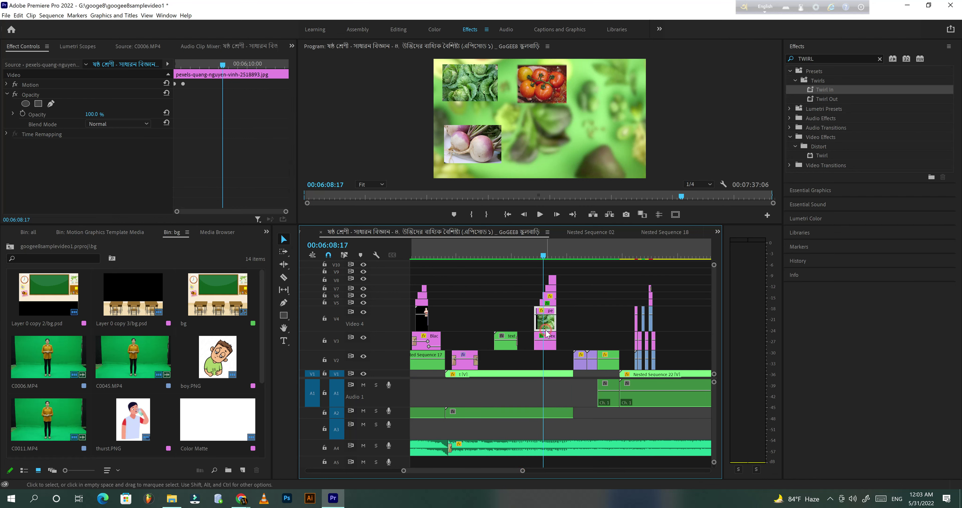
pyautogui.click(549, 338)
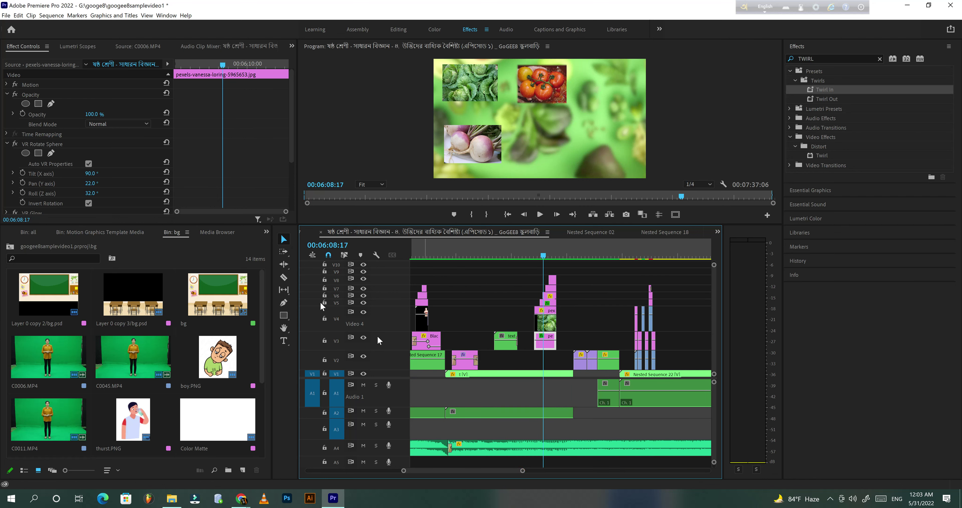
pyautogui.click(16, 145)
pyautogui.click(15, 145)
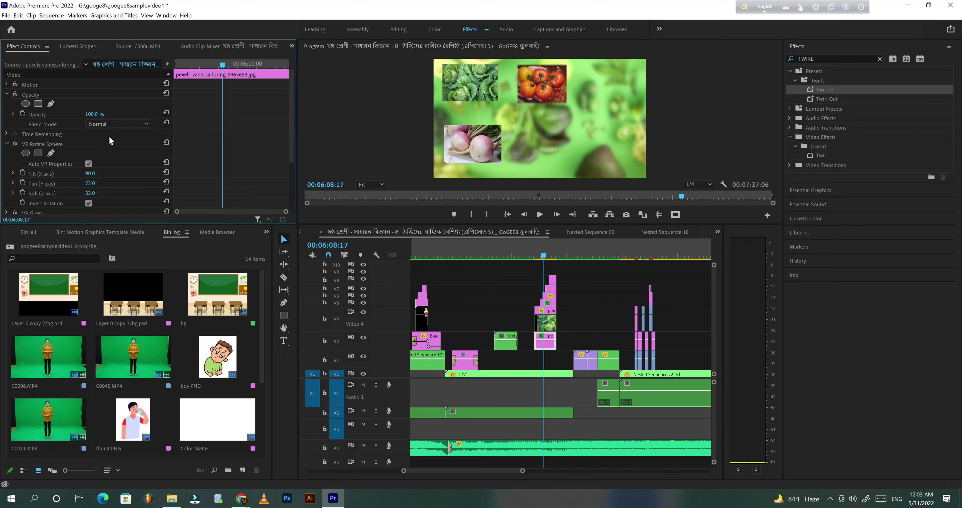
pyautogui.scroll(-2, 118, 146)
pyautogui.click(14, 107)
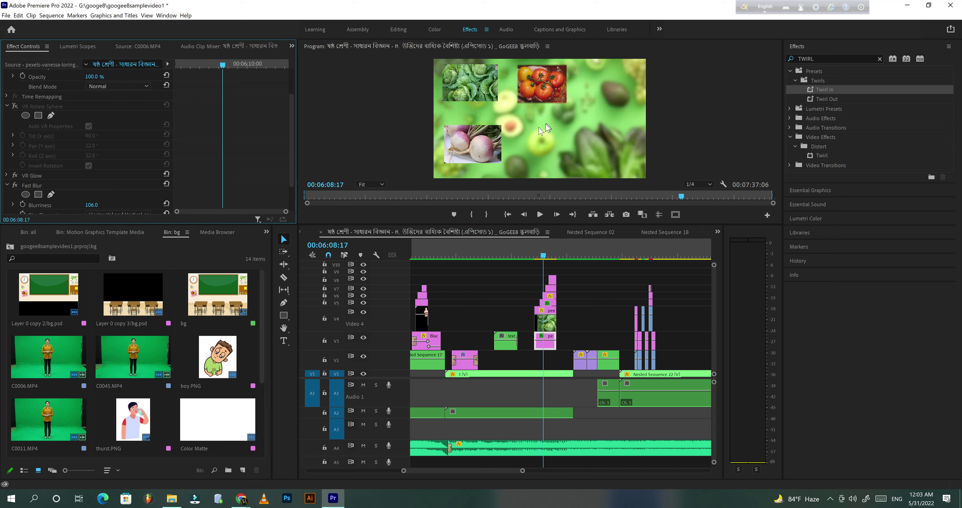
pyautogui.click(15, 106)
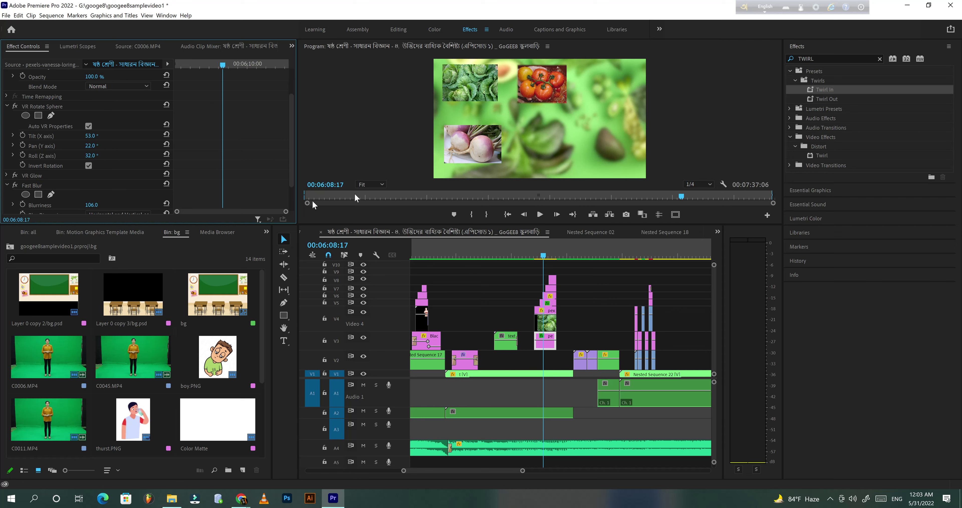
pyautogui.scroll(-3, 285, 146)
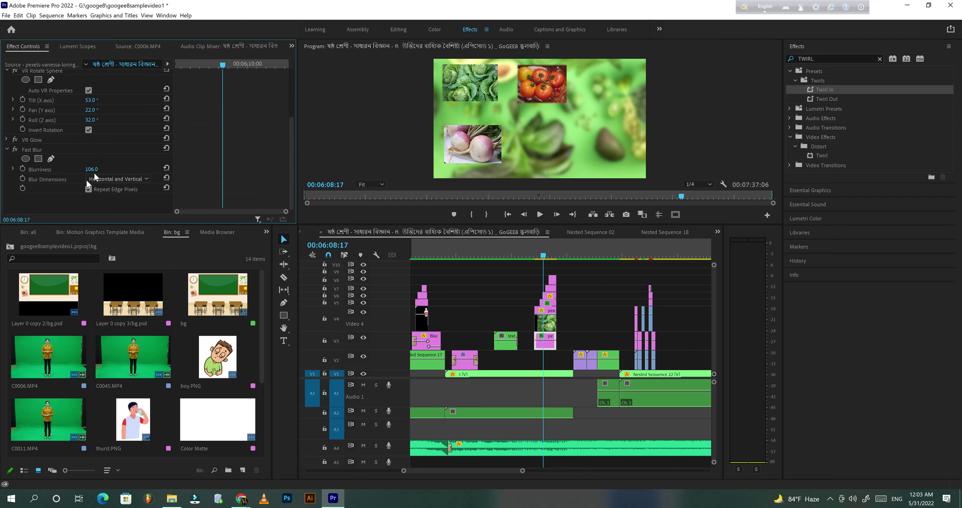
# Expand VR Glow on the vegetable background and switch it off and back on to compare
pyautogui.click(6, 140)
pyautogui.click(15, 139)
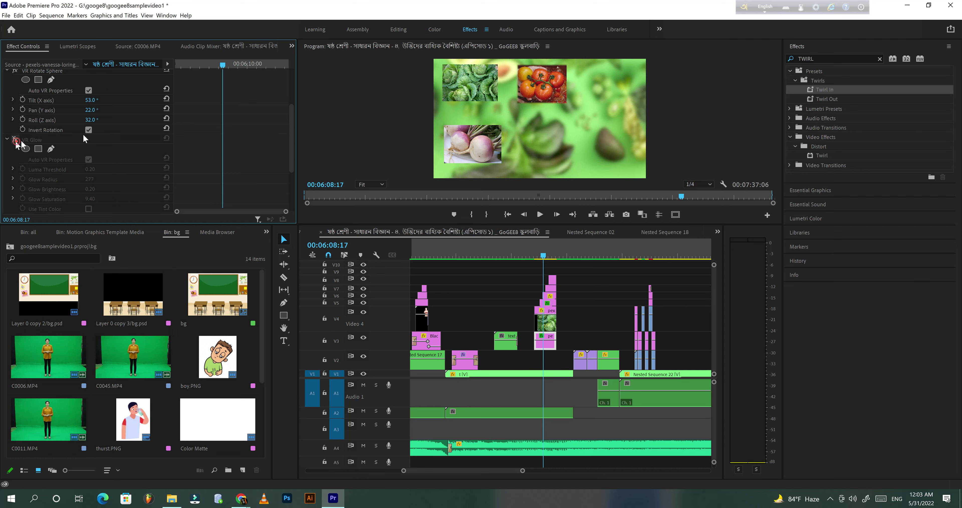
pyautogui.click(15, 140)
pyautogui.scroll(-3, 148, 141)
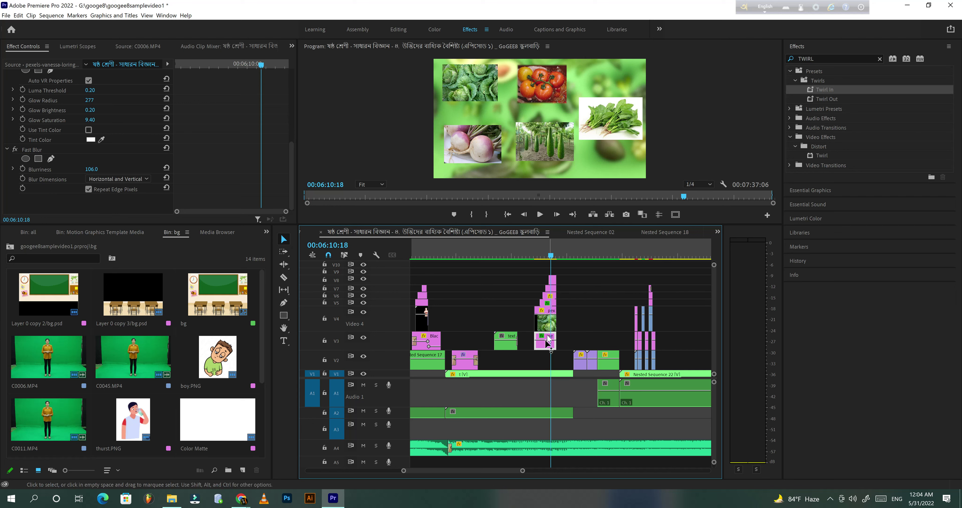
# Select the spinach clip and scrub through the vegetable image entrances to the cabbage clip
pyautogui.click(552, 282)
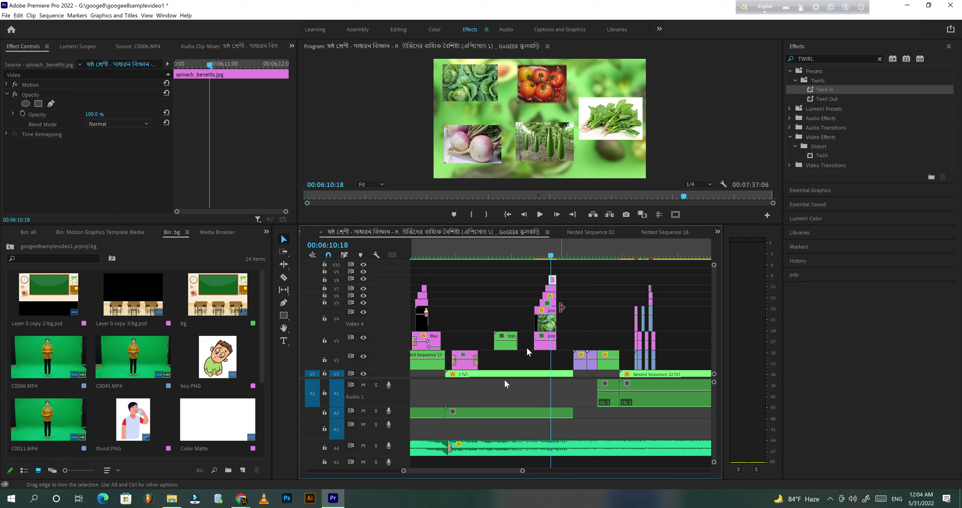
pyautogui.moveTo(523, 471); pyautogui.dragTo(492, 482)
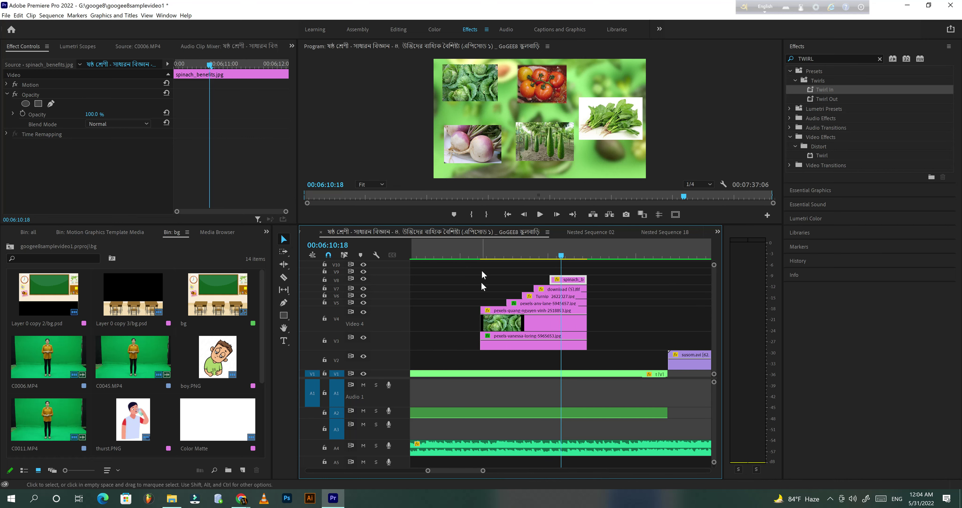
pyautogui.click(482, 255)
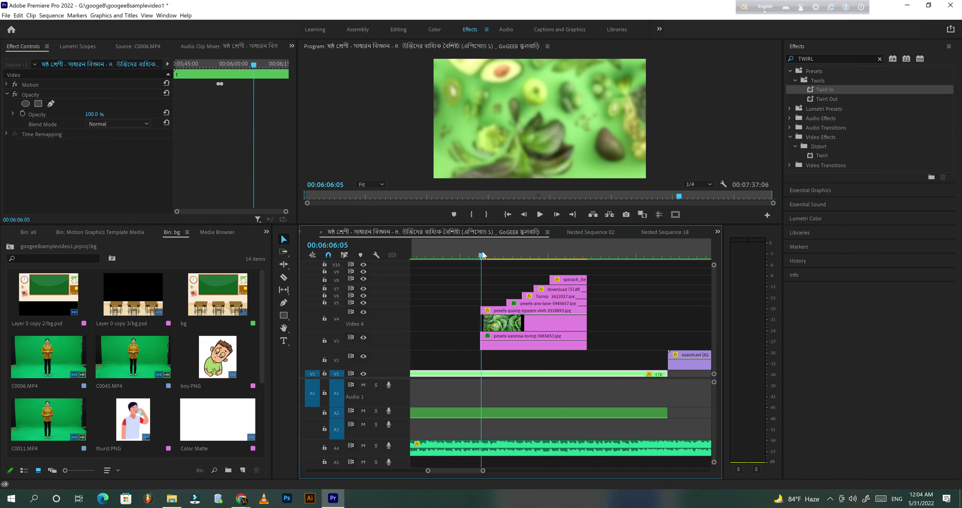
pyautogui.moveTo(483, 255); pyautogui.dragTo(501, 257)
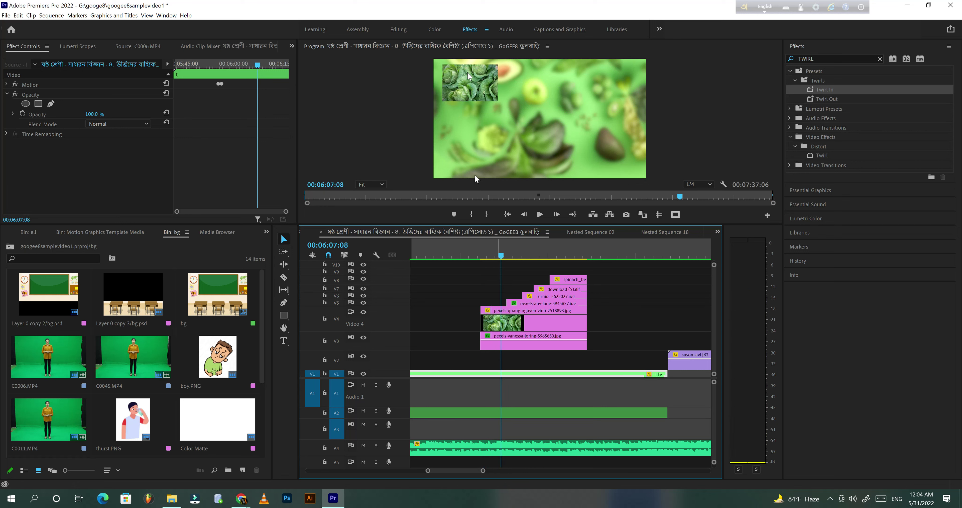
pyautogui.moveTo(501, 255); pyautogui.dragTo(512, 255)
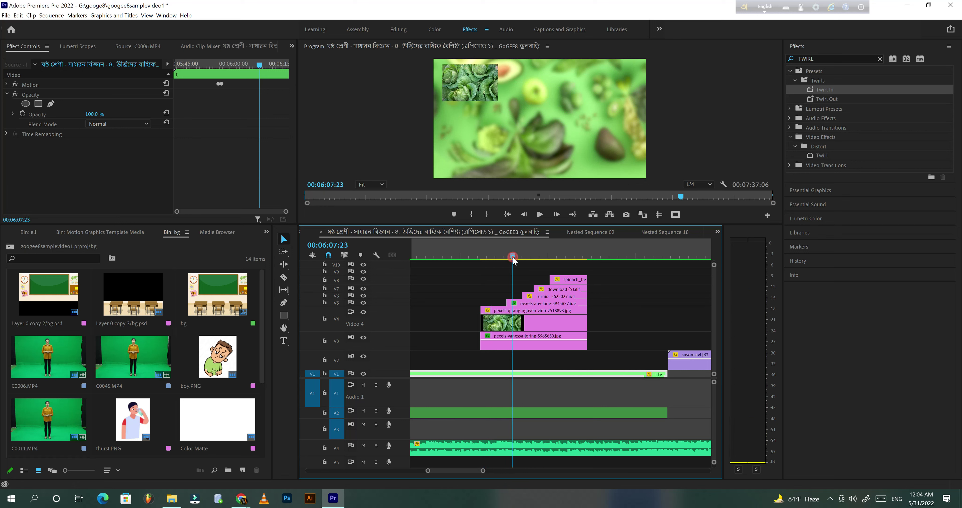
pyautogui.click(515, 323)
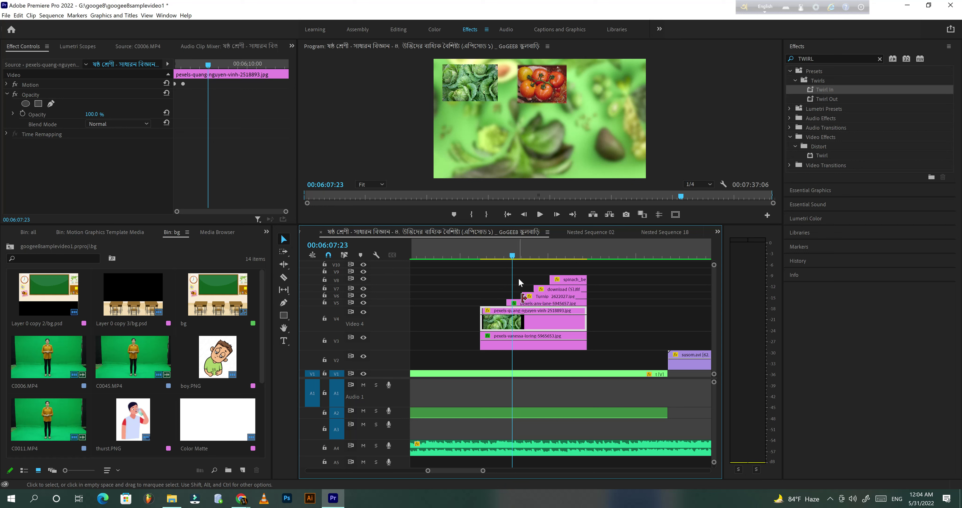
# Check the pexels-any-lane and Turnip_2622027.jpg clip settings, then marquee-select the whole V3–V8 image stack
pyautogui.click(529, 304)
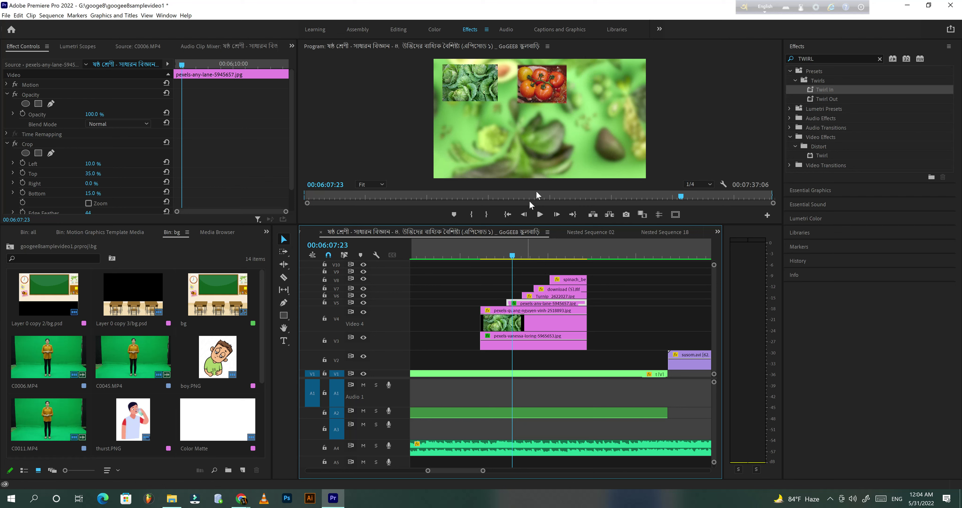
pyautogui.click(538, 297)
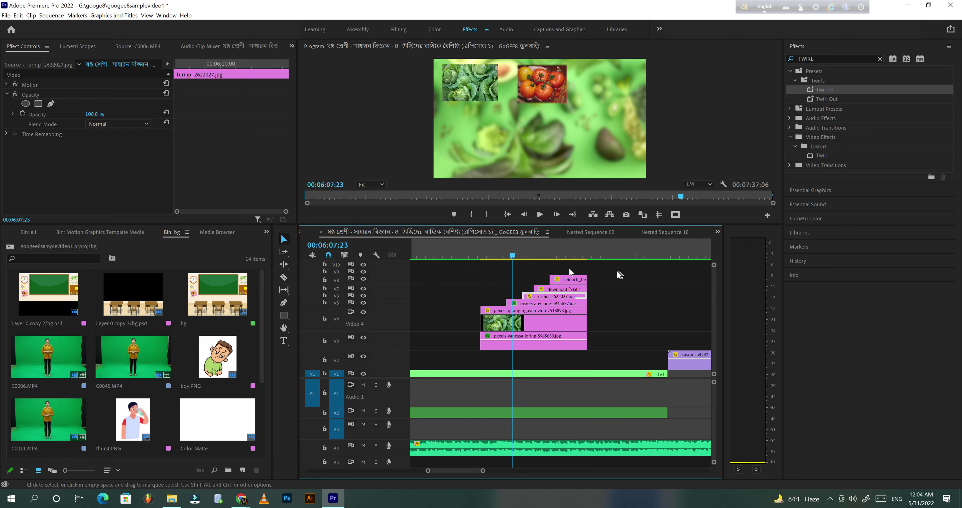
pyautogui.moveTo(620, 271); pyautogui.dragTo(564, 355)
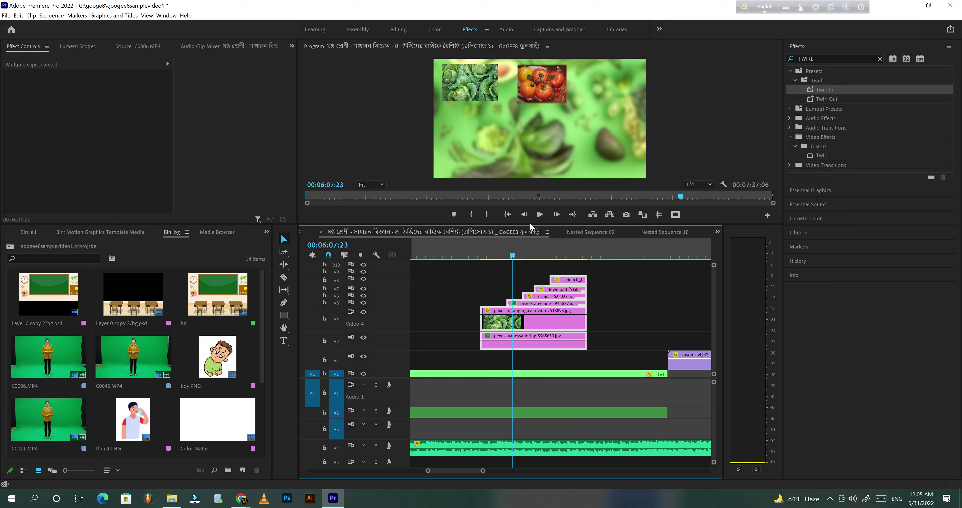
# Zoom out and scrub to the Bengali title card at 06:19, selecting the susom.avi clip
pyautogui.moveTo(484, 471); pyautogui.dragTo(554, 474)
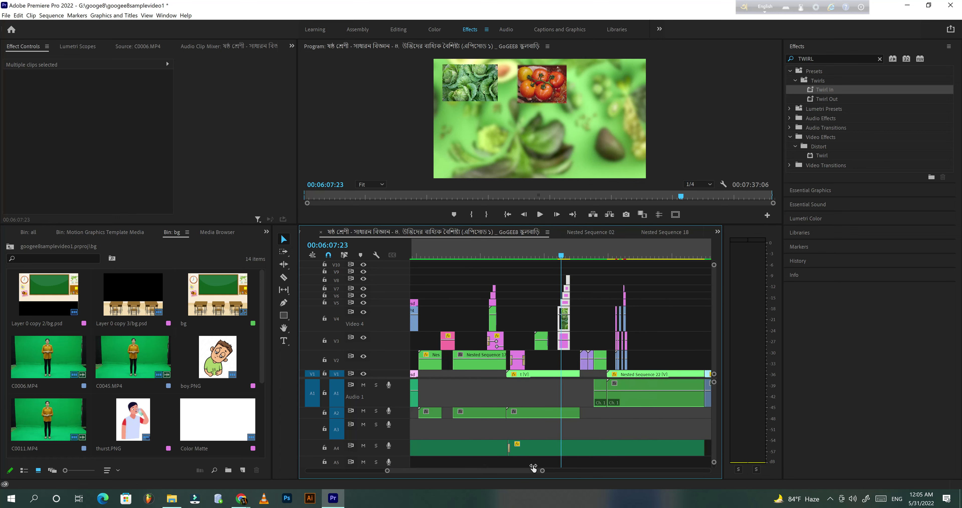
pyautogui.scroll(2, 554, 473)
pyautogui.click(581, 256)
pyautogui.moveTo(584, 257); pyautogui.dragTo(586, 256)
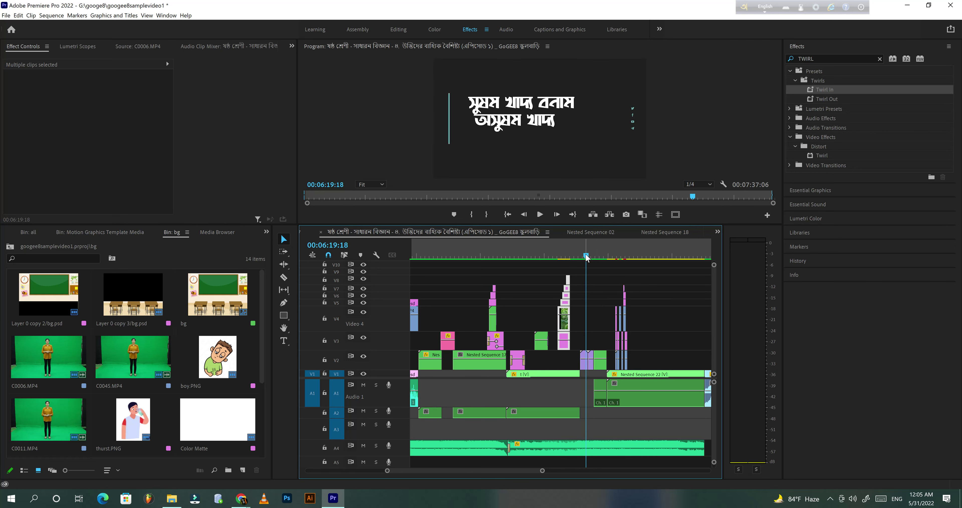
pyautogui.click(587, 362)
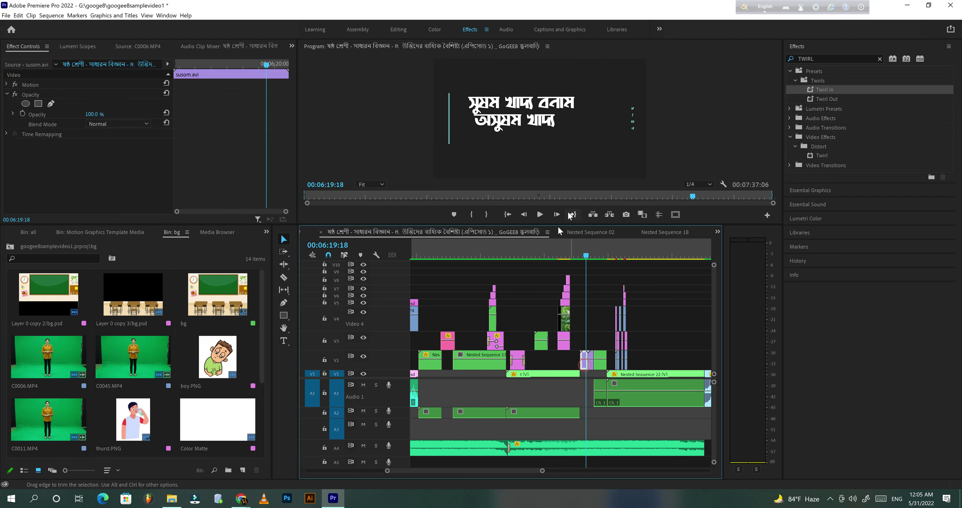
pyautogui.click(594, 255)
pyautogui.moveTo(597, 254); pyautogui.dragTo(601, 255)
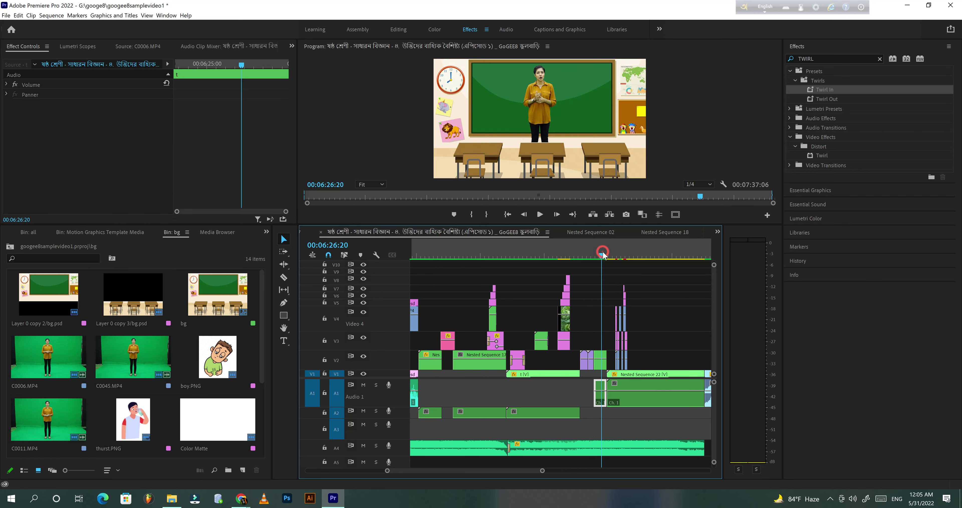
# Preview the Nested Sequence 22 section from 06:32 to 06:34, then scrub to the closing classroom scene
pyautogui.click(614, 255)
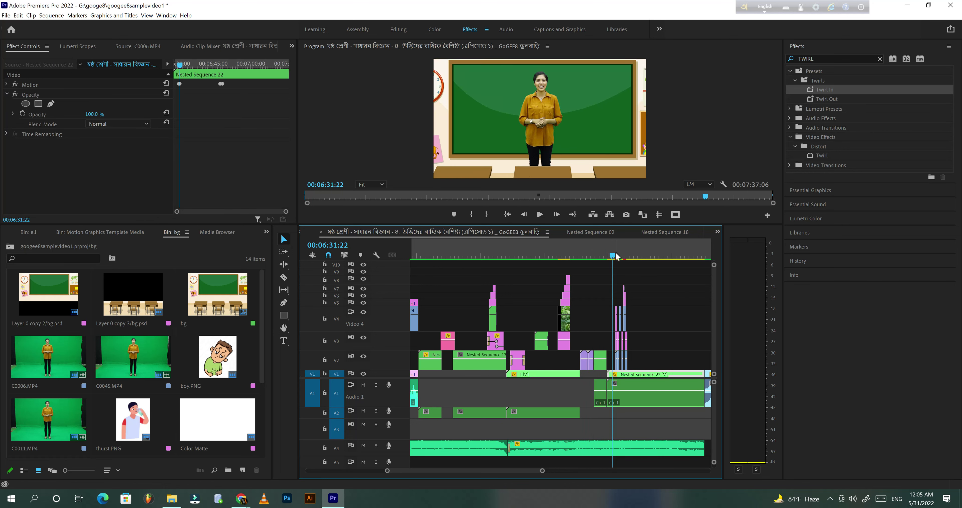
pyautogui.click(617, 256)
pyautogui.click(539, 217)
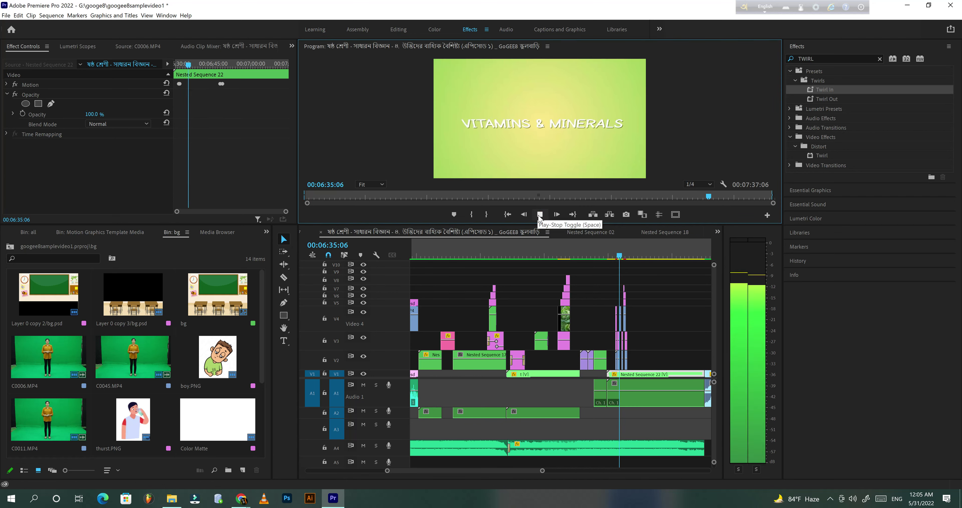
pyautogui.click(539, 216)
pyautogui.click(614, 256)
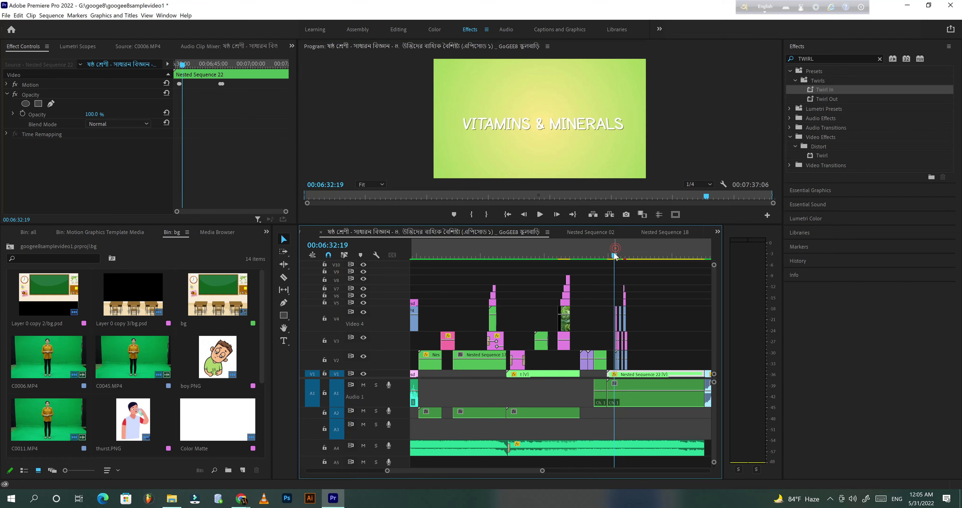
pyautogui.click(543, 215)
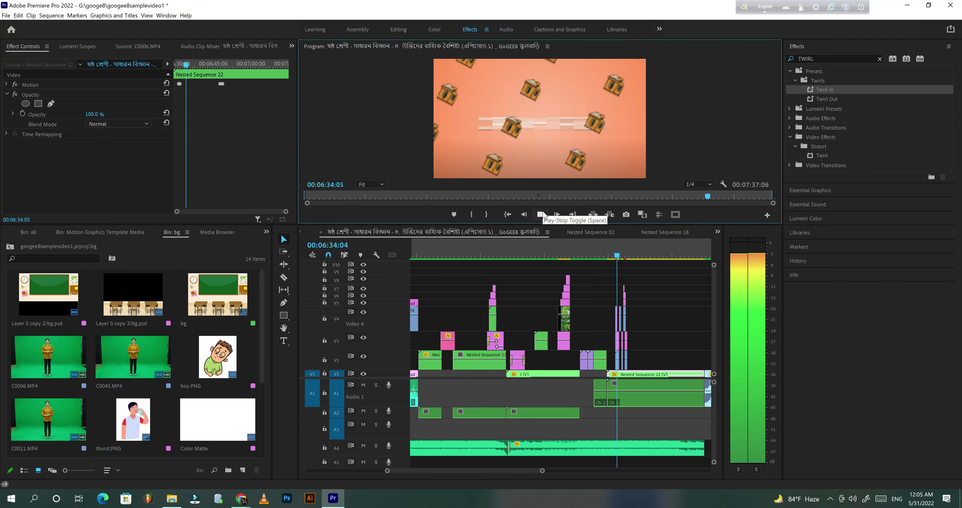
pyautogui.click(542, 214)
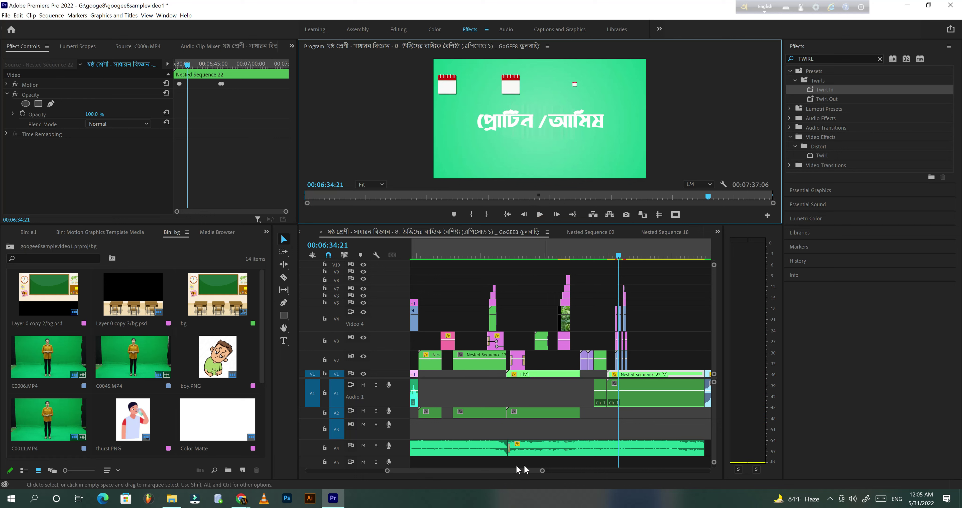
pyautogui.scroll(2, 542, 472)
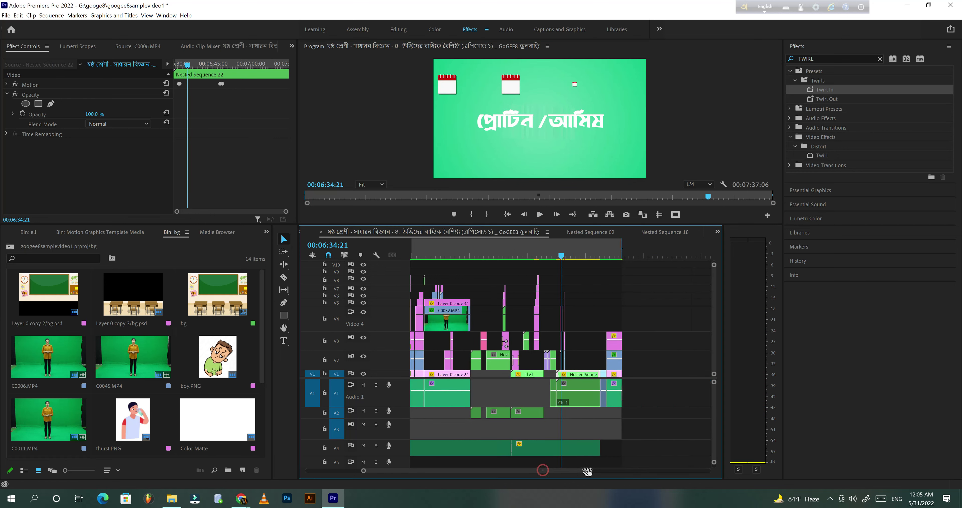
pyautogui.moveTo(639, 258); pyautogui.dragTo(678, 256)
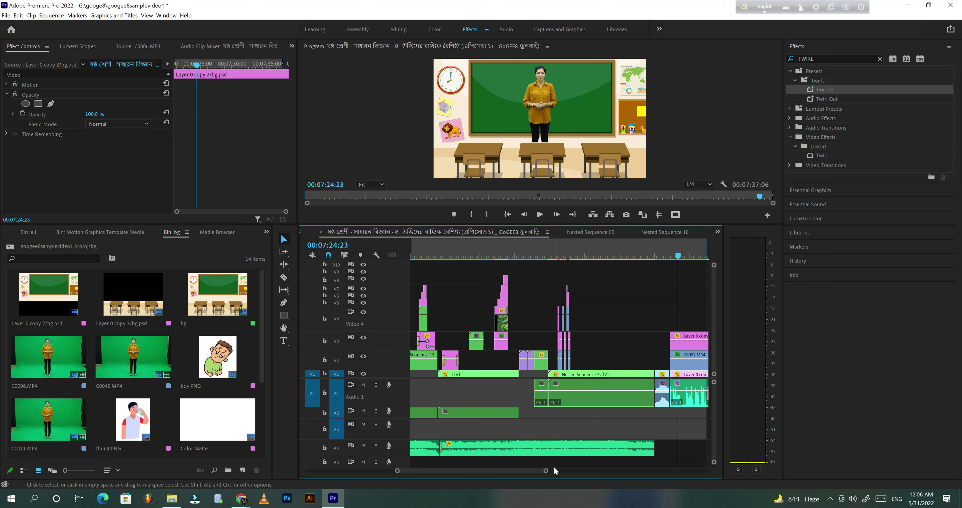
# Play the closing classroom section, stop at 00:07:28:03, and minimize Premiere Pro
pyautogui.press('-')
pyautogui.press('-')
pyautogui.press('-')
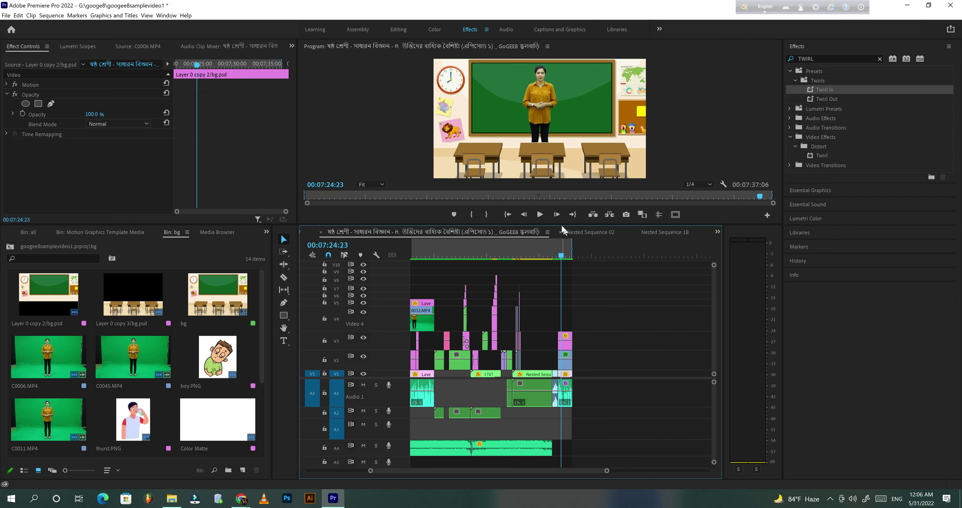
pyautogui.moveTo(606, 471); pyautogui.dragTo(525, 486)
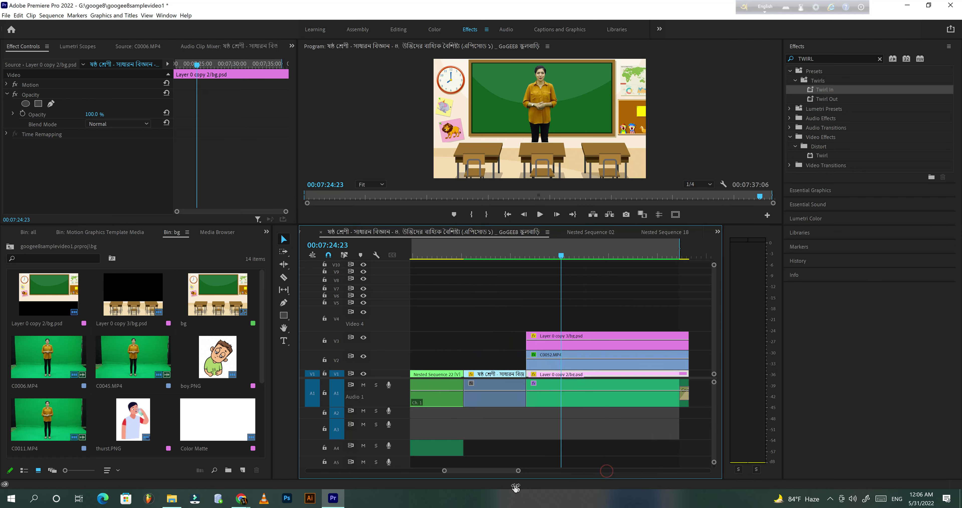
pyautogui.click(540, 215)
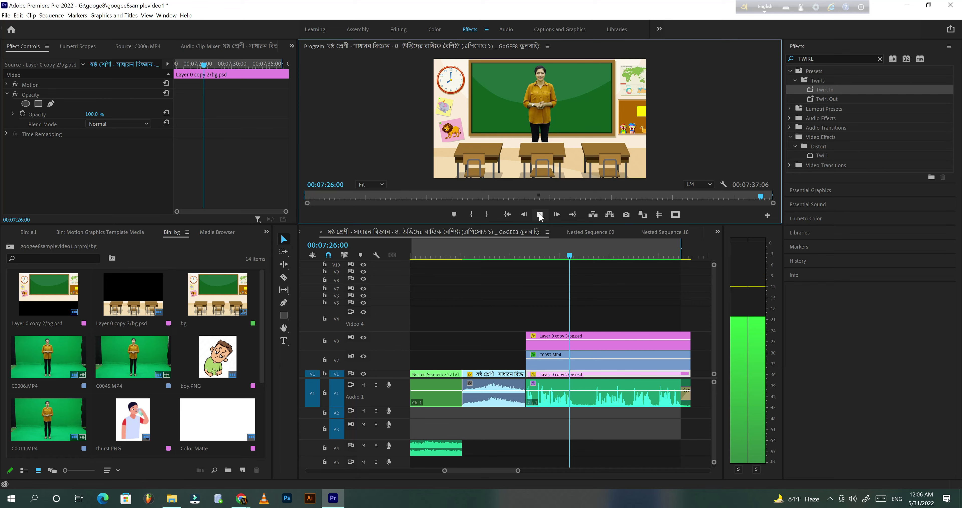
pyautogui.click(541, 215)
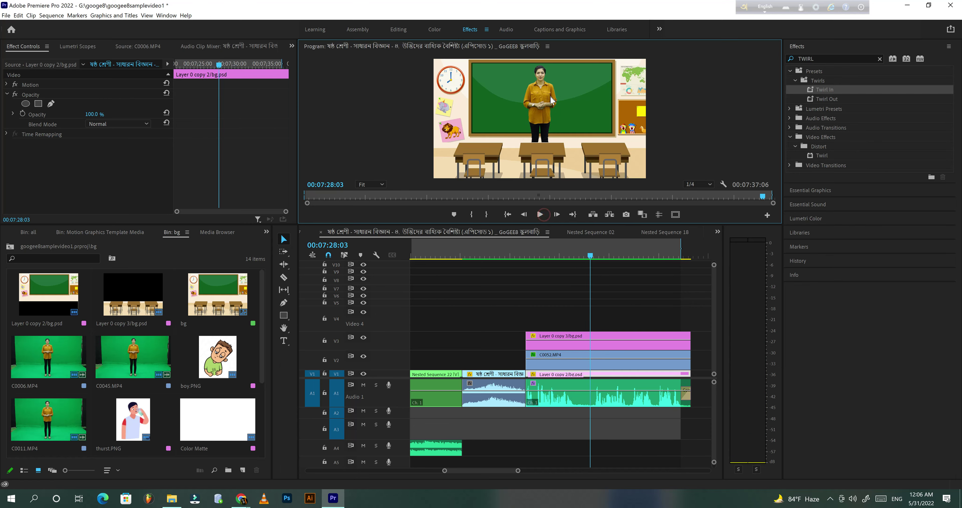
pyautogui.click(907, 5)
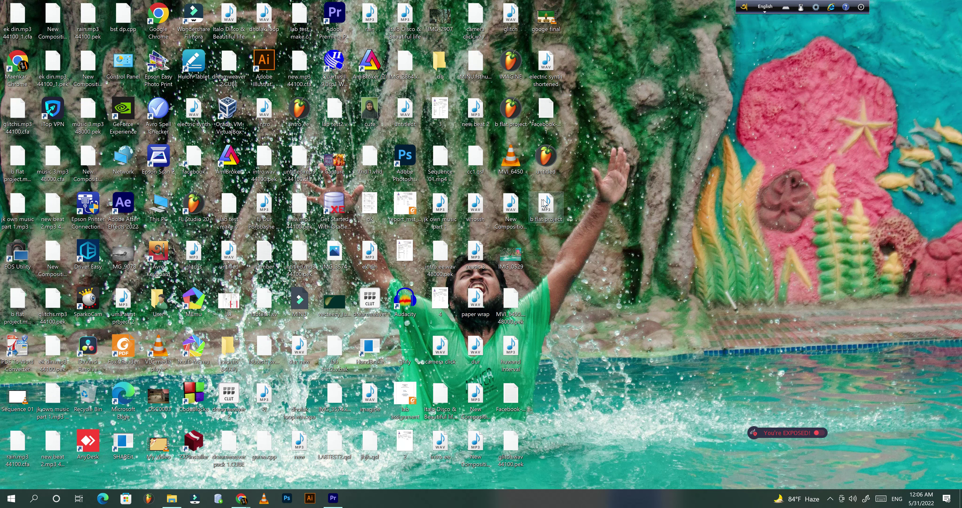
# Play googe final.mp4 in VLC from about 07:24, pausing at 07:28 on 'Important notes'
pyautogui.doubleClick(552, 22)
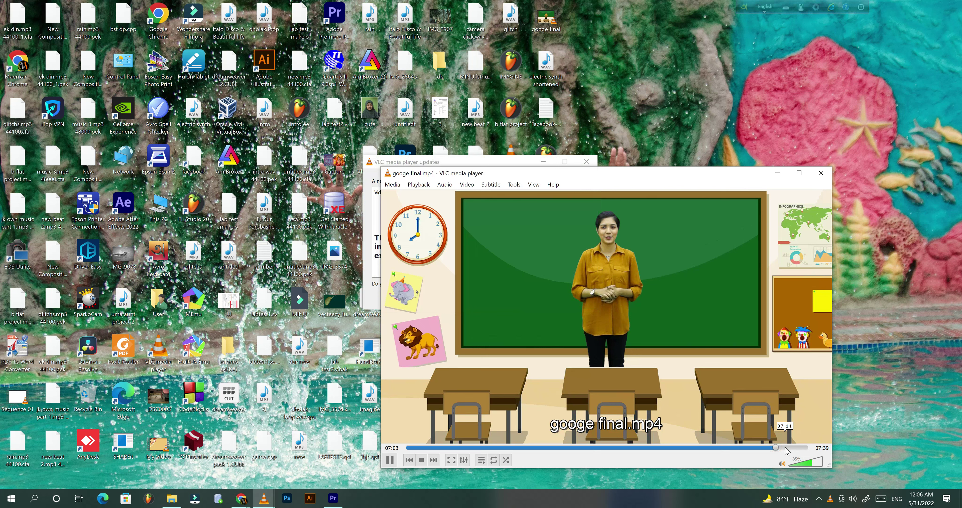
pyautogui.moveTo(780, 447); pyautogui.dragTo(794, 447)
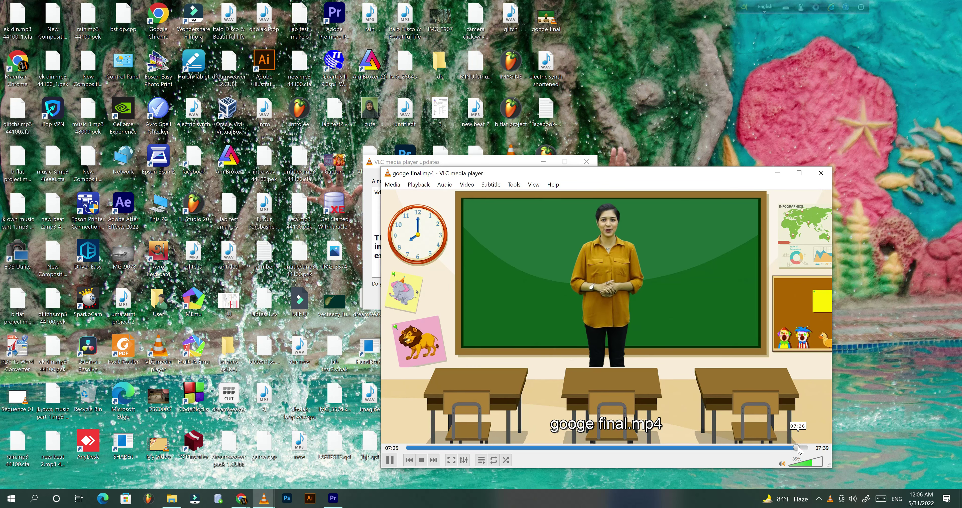
pyautogui.click(389, 459)
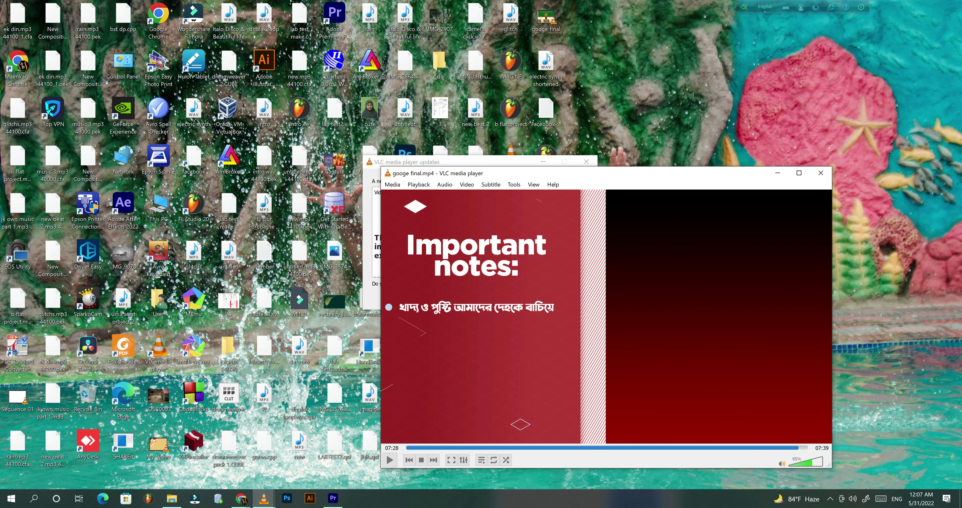
pyautogui.scroll(-1, 506, 352)
# Close VLC and open the screen recorder's tray-icon menu from the hidden icons
pyautogui.click(815, 180)
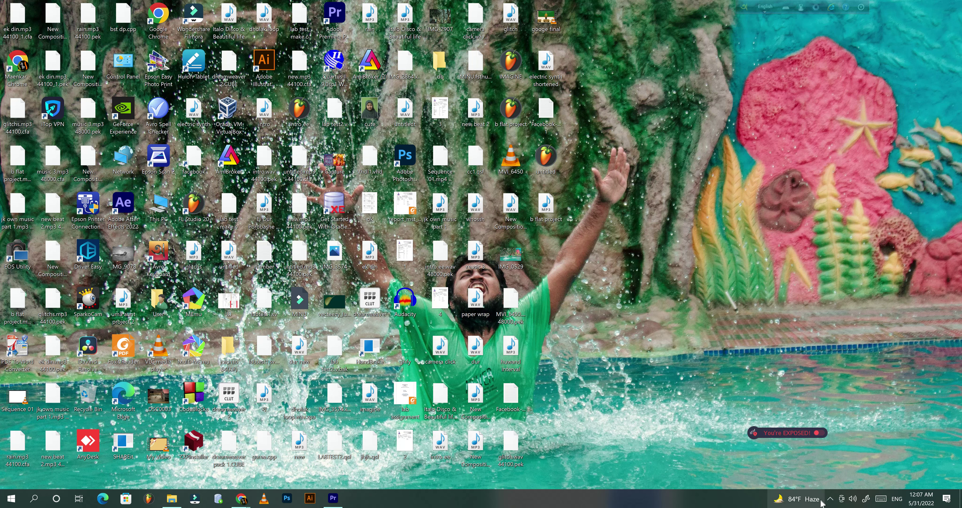
pyautogui.click(831, 498)
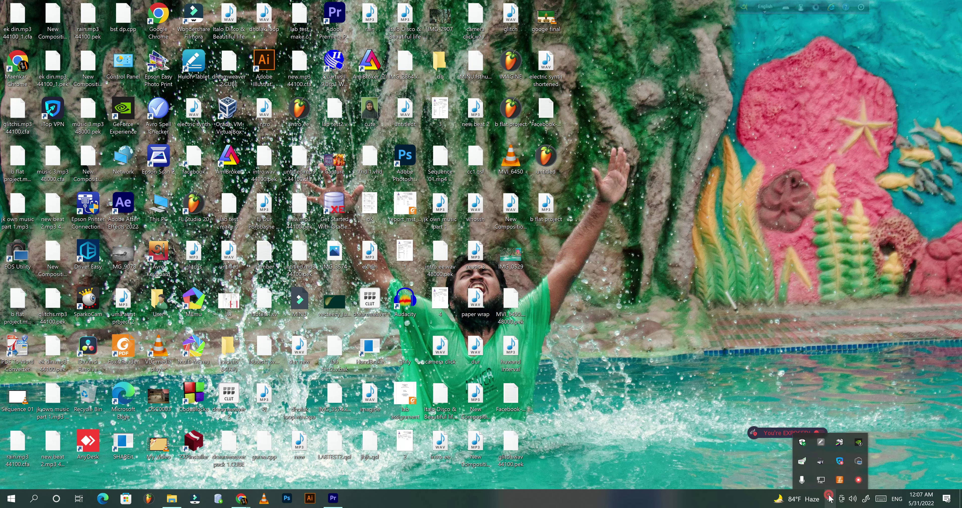
pyautogui.rightClick(858, 480)
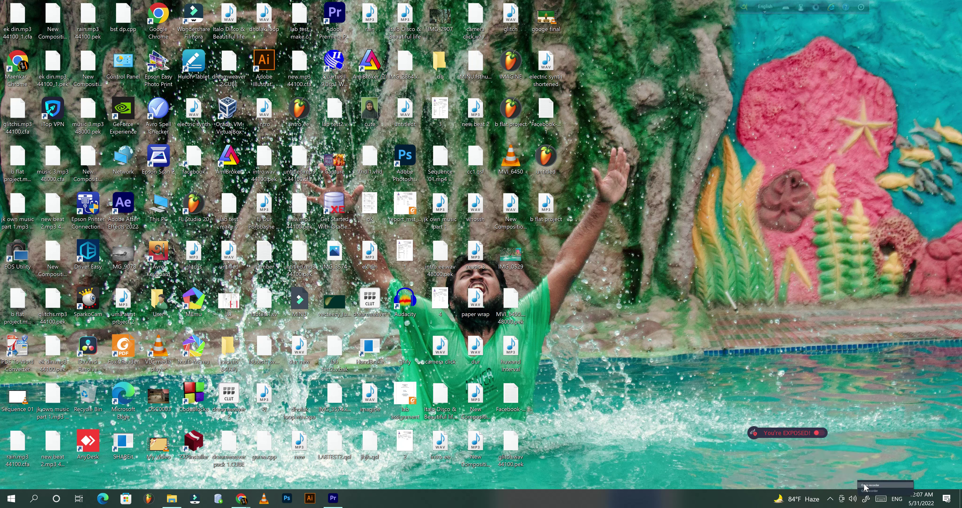